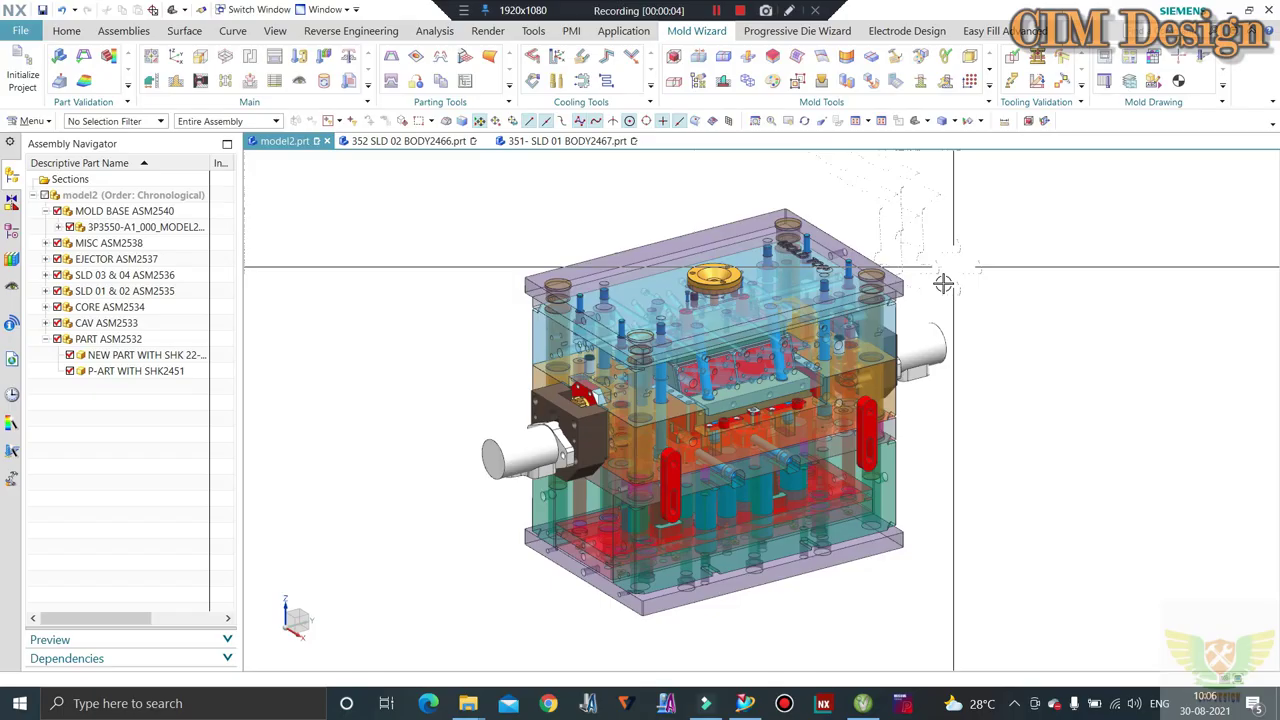
Orbit the model2 mold assembly to a new viewing angle.
mouse_move(943, 283)
middle_down()
mouse_move(960, 429)
mouse_move(943, 391)
mouse_move(941, 417)
middle_up()
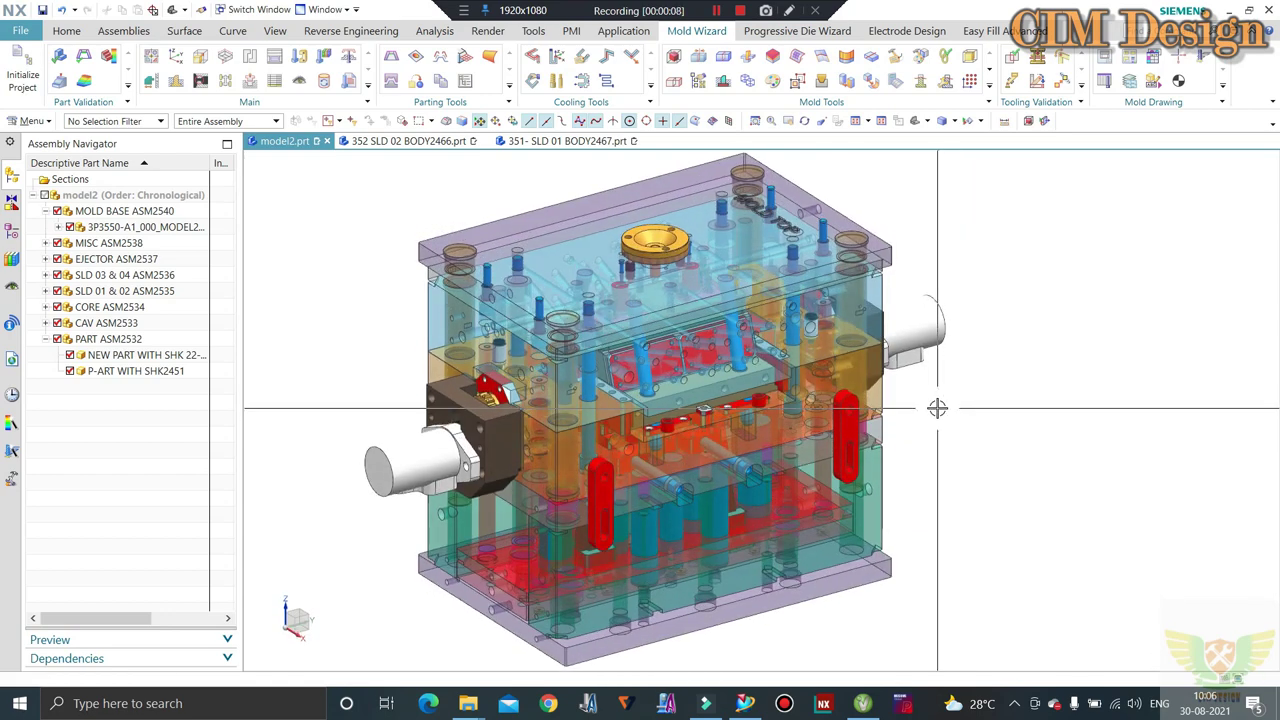
Zoom in and out on the mold assembly, select the hydraulic motor, and orbit the view.
scroll(945, 395, down, 2)
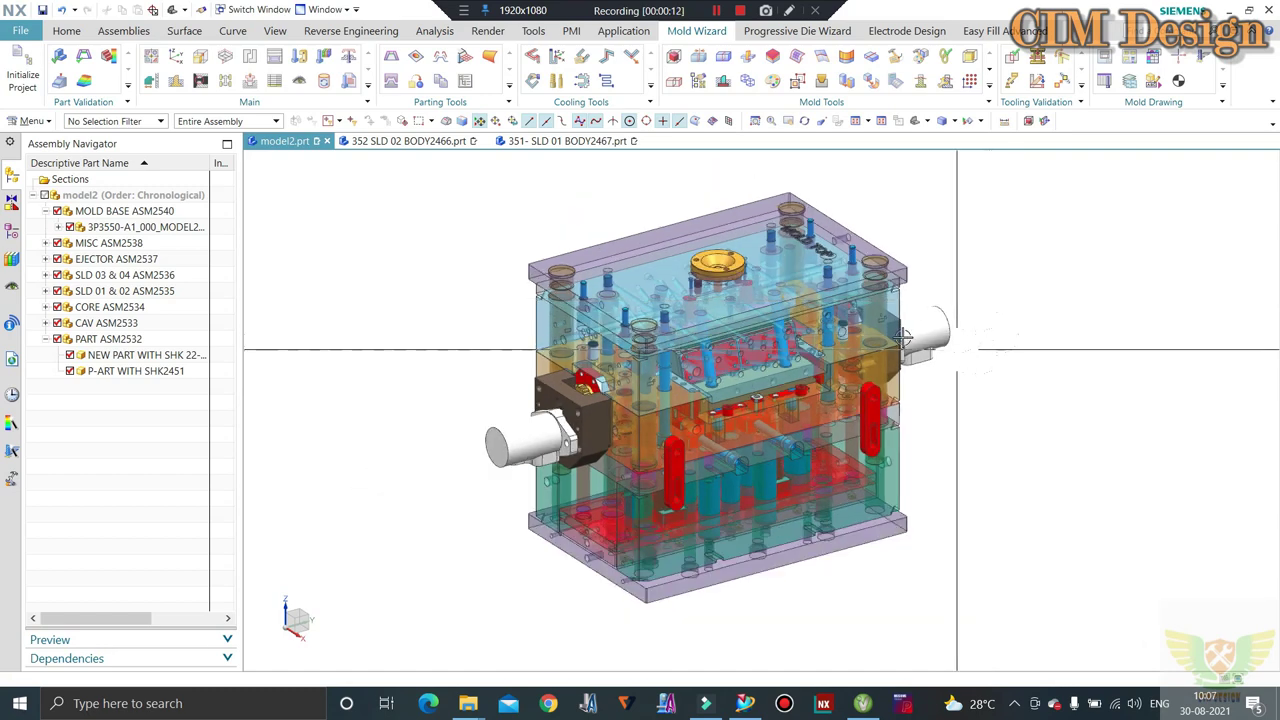
scroll(903, 338, up, 1)
scroll(903, 338, down, 1)
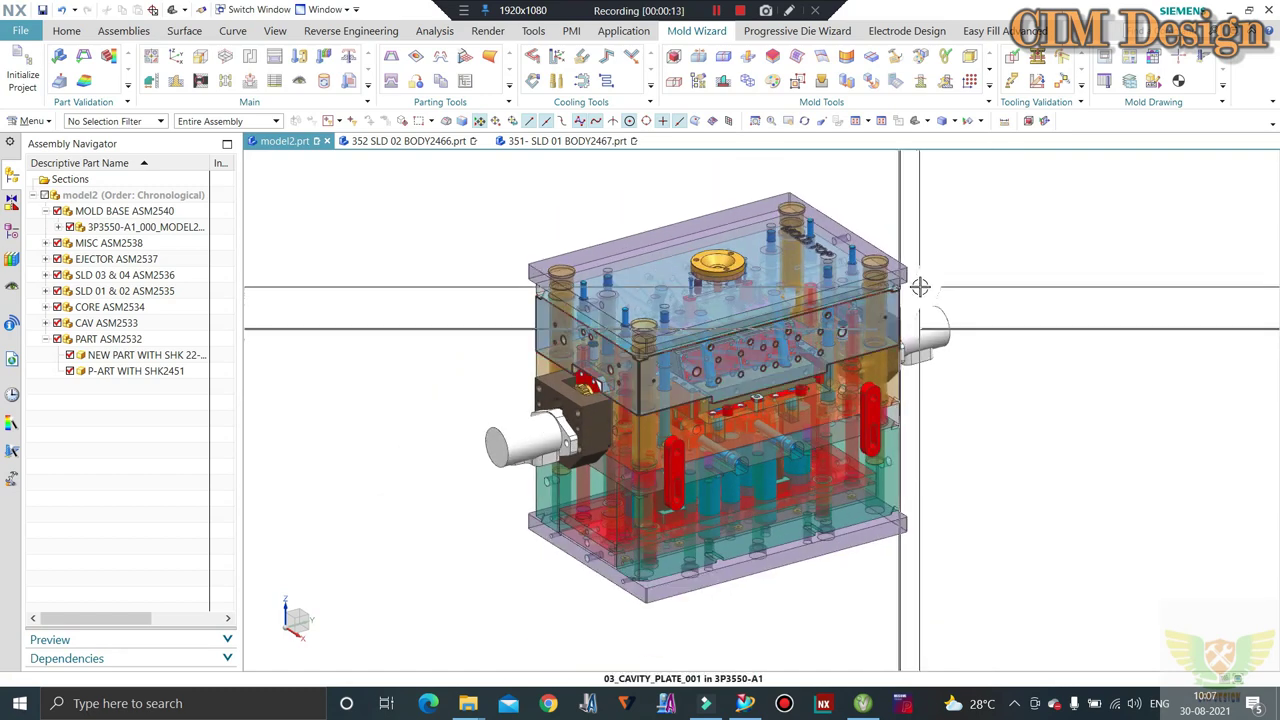
scroll(920, 300, up, 1)
scroll(670, 234, down, 1)
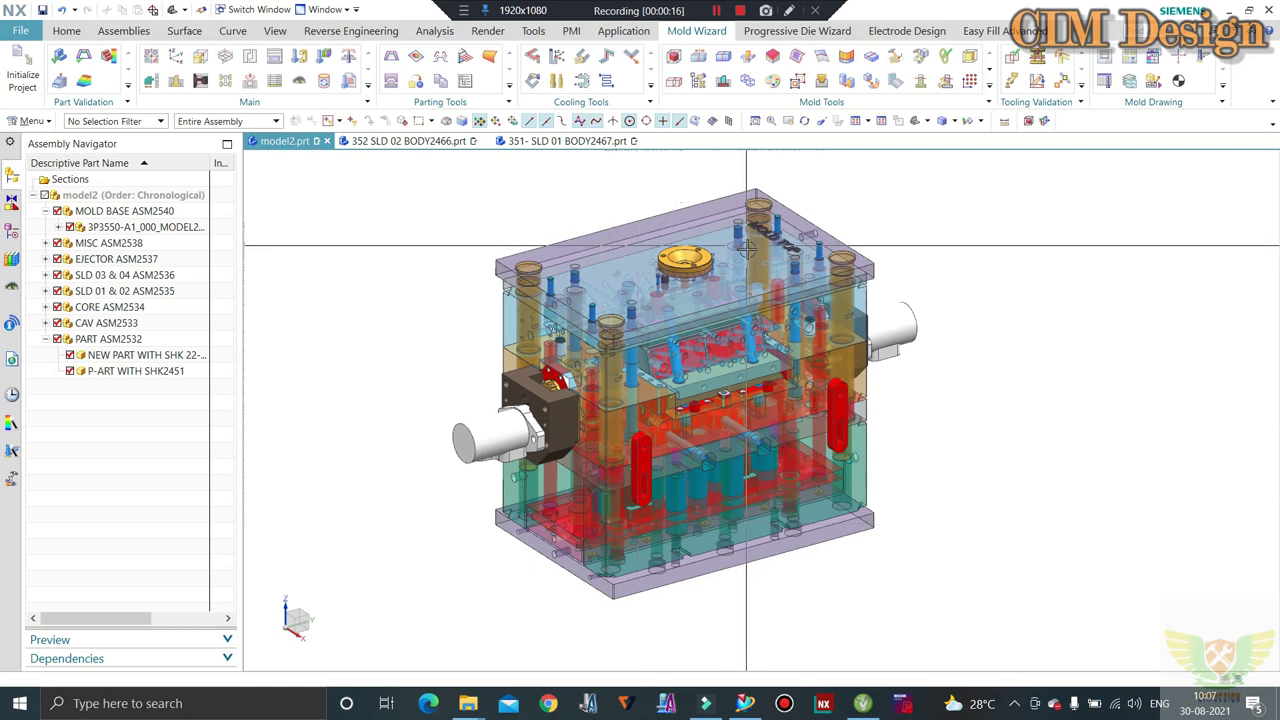
scroll(912, 316, up, 1)
scroll(912, 316, down, 1)
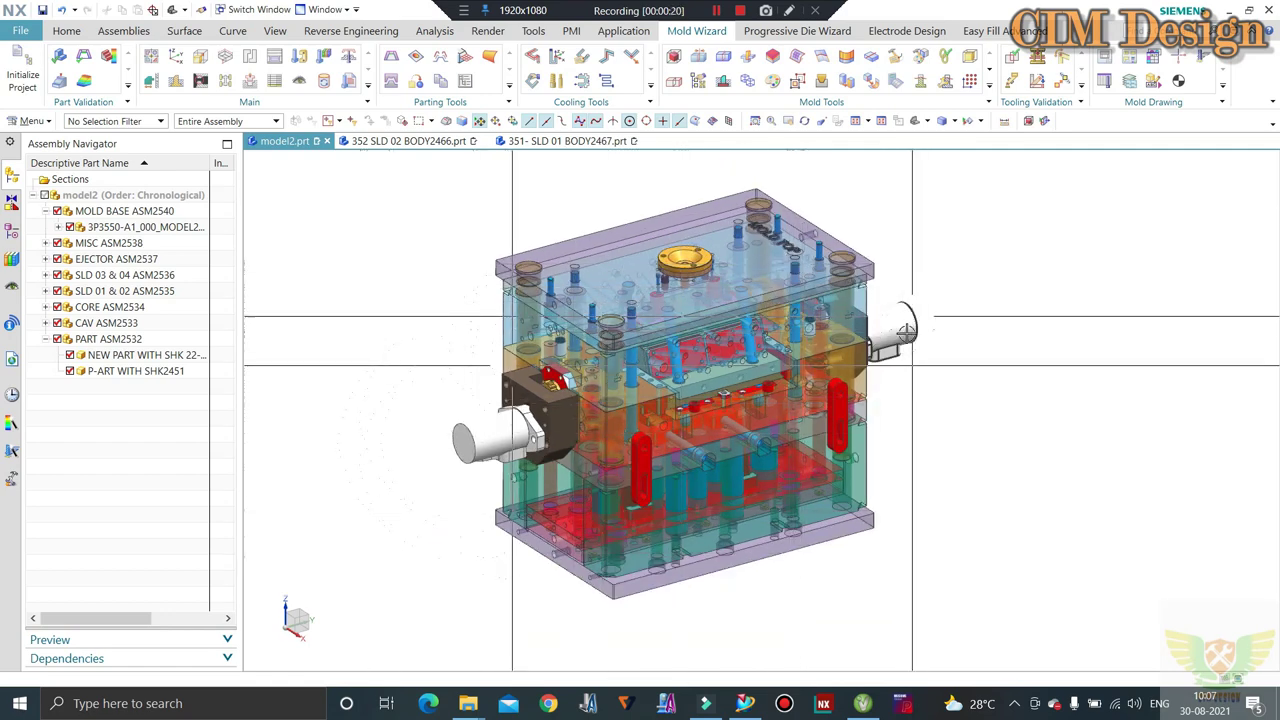
click(900, 325)
mouse_move(915, 455)
middle_down()
mouse_move(851, 433)
mouse_move(839, 449)
mouse_move(823, 427)
middle_up()
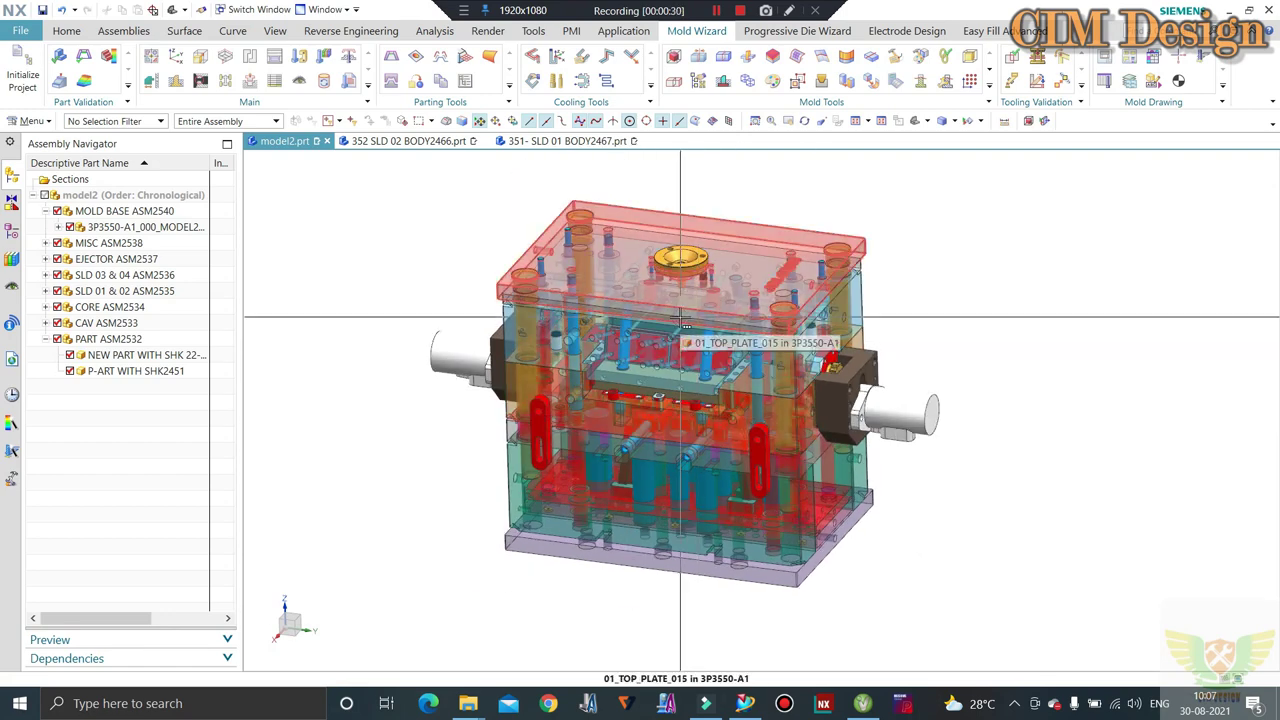
Orbit the 352 SLD 02 BODY2466 slider part to inspect it, then go back to model2.prt.
click(408, 141)
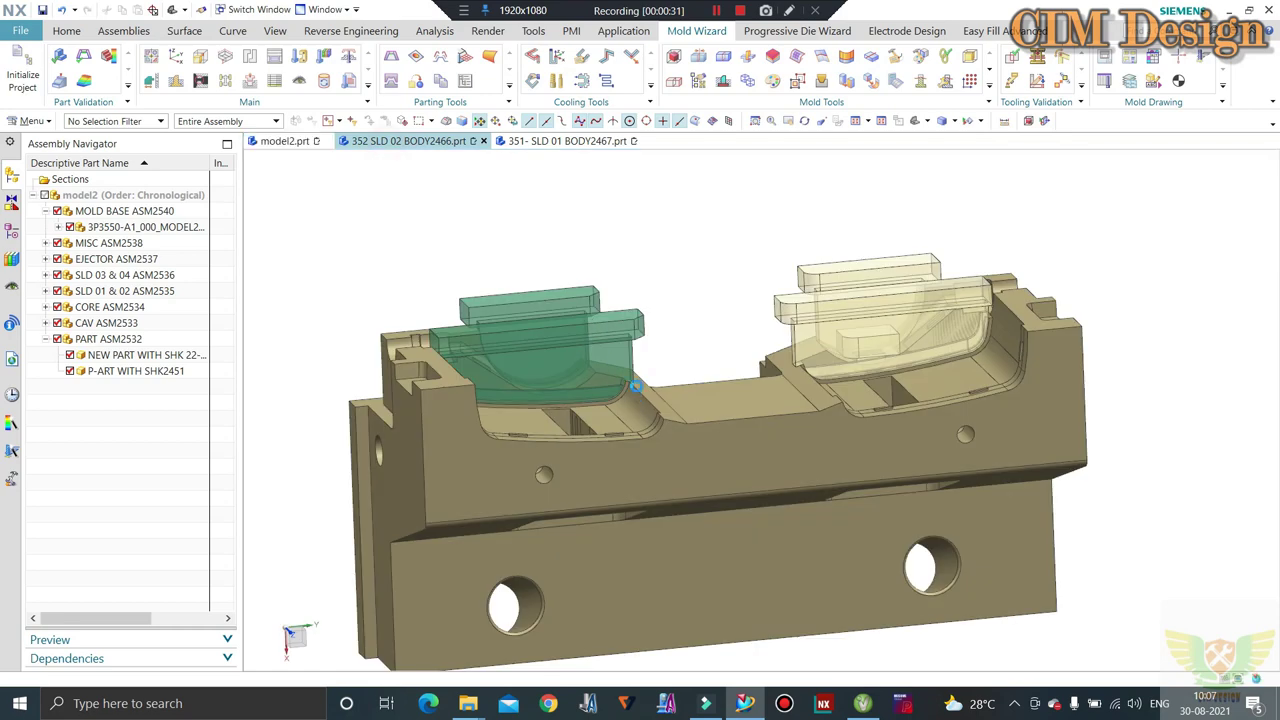
mouse_move(640, 380)
middle_down()
mouse_move(682, 400)
mouse_move(622, 352)
mouse_move(734, 319)
mouse_move(700, 337)
mouse_move(714, 349)
mouse_move(679, 330)
mouse_move(714, 354)
mouse_move(706, 317)
mouse_move(725, 343)
middle_up()
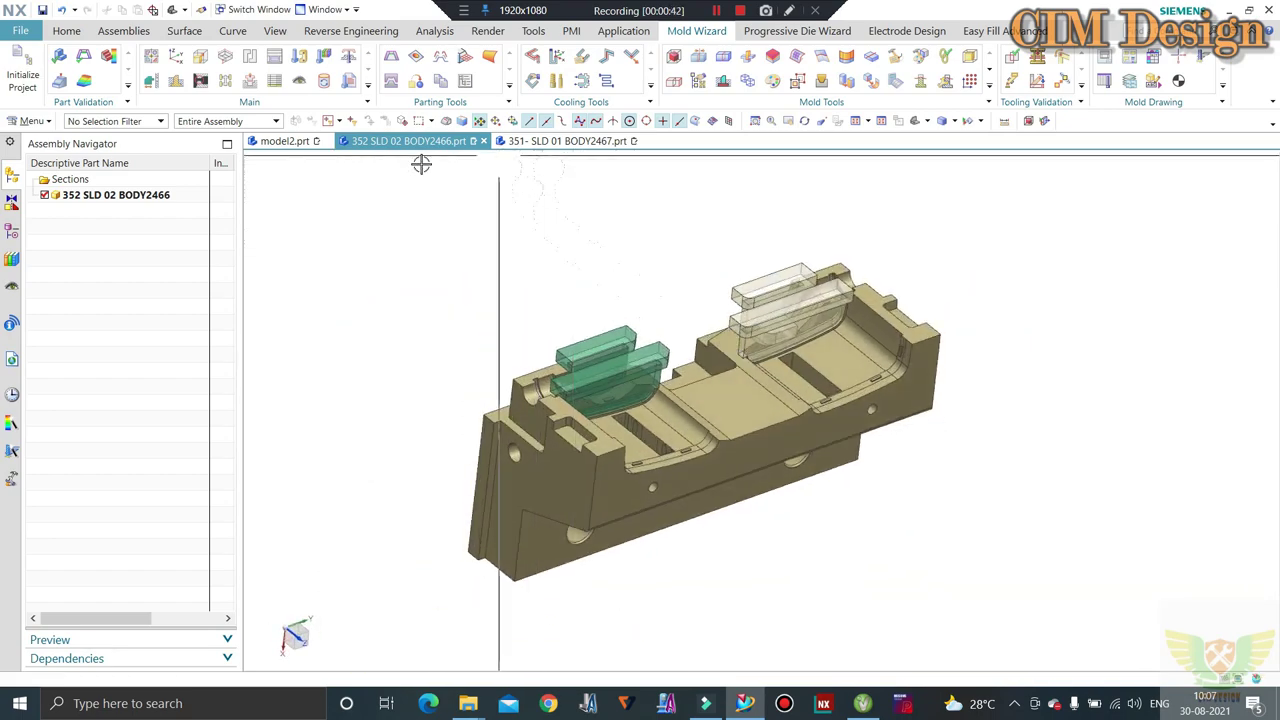
click(285, 141)
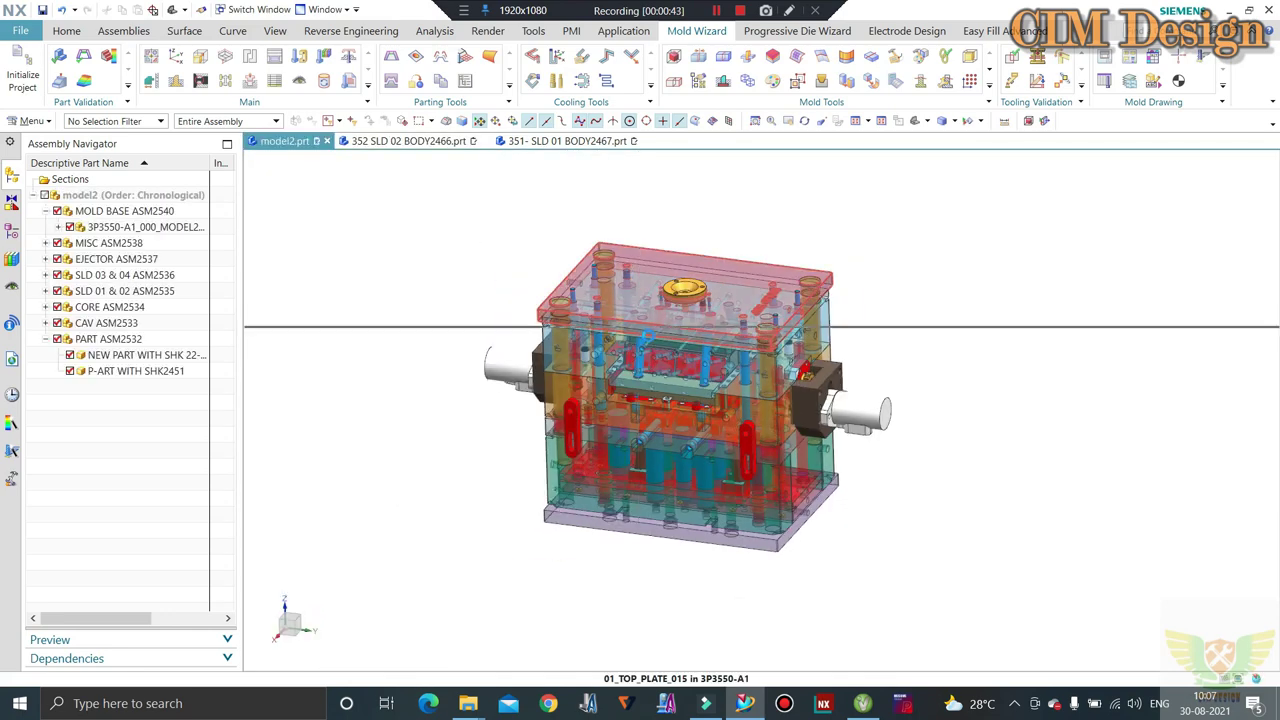
mouse_move(640, 323)
middle_down()
mouse_move(620, 355)
mouse_move(619, 342)
mouse_move(645, 345)
middle_up()
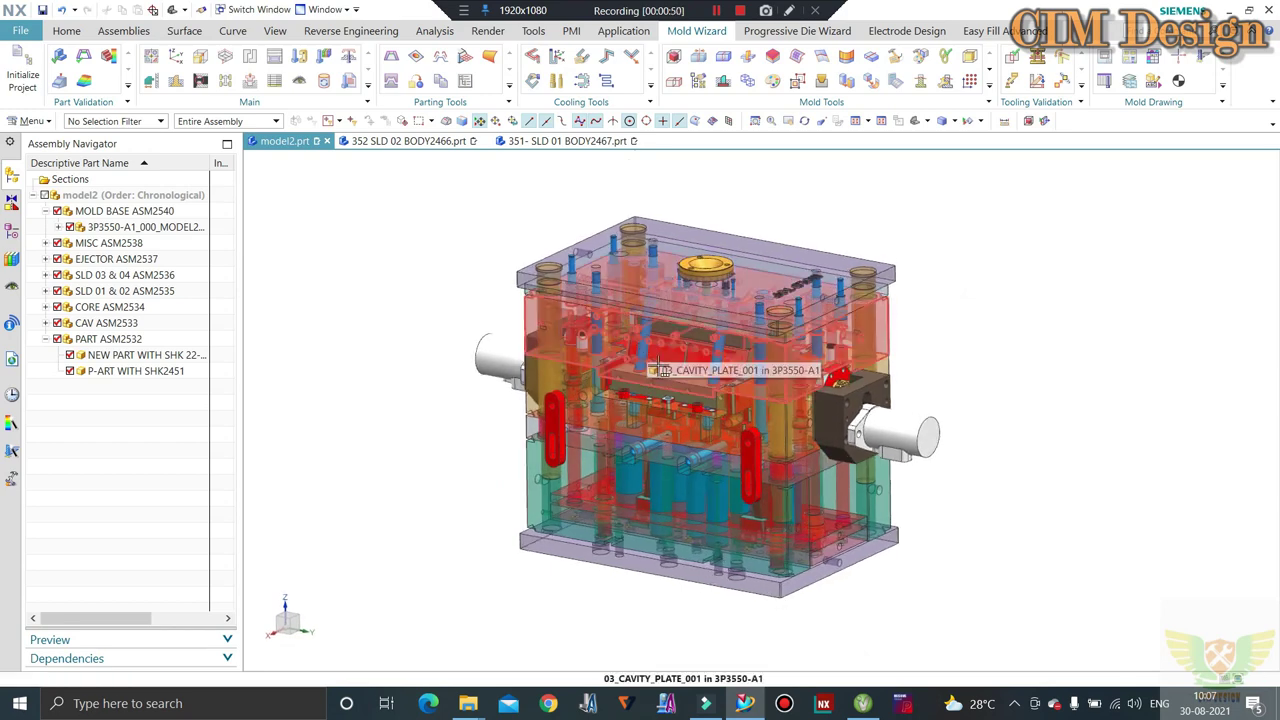
middle_drag(660, 370, 570, 260)
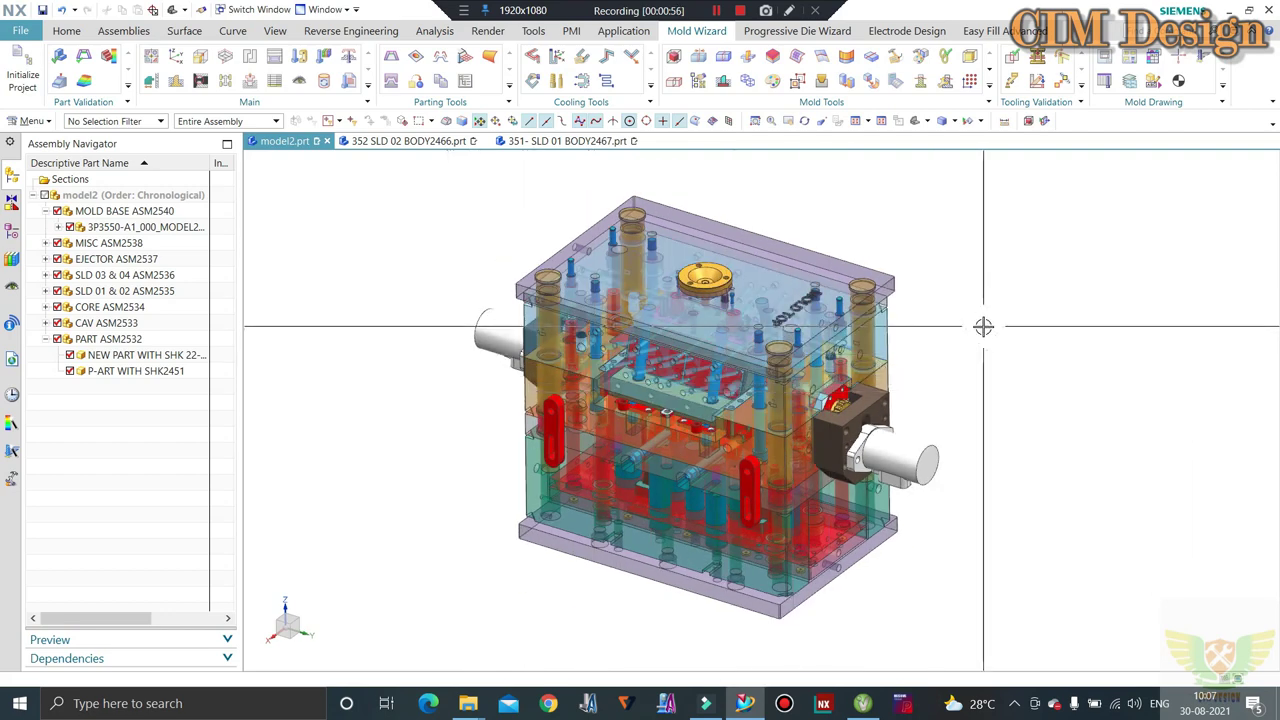
mouse_move(926, 337)
middle_down()
mouse_move(975, 299)
mouse_move(986, 340)
middle_up()
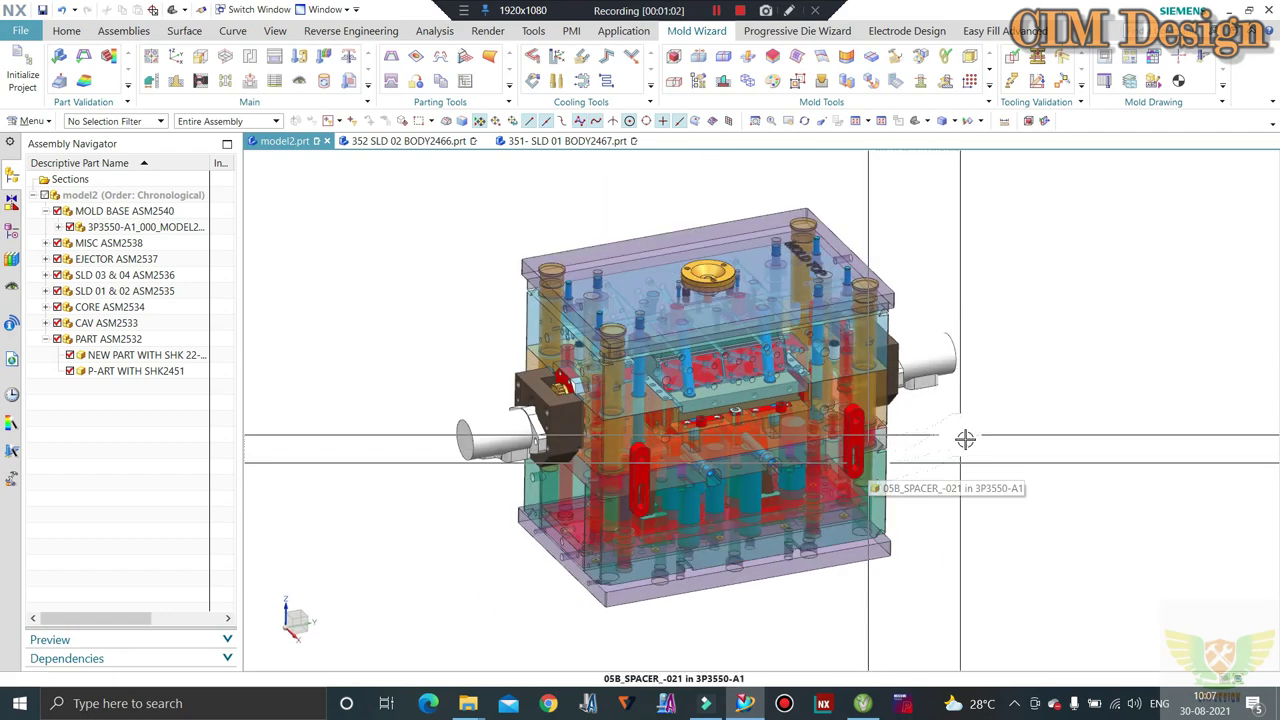
mouse_move(963, 437)
middle_down()
mouse_move(943, 420)
mouse_move(950, 349)
middle_up()
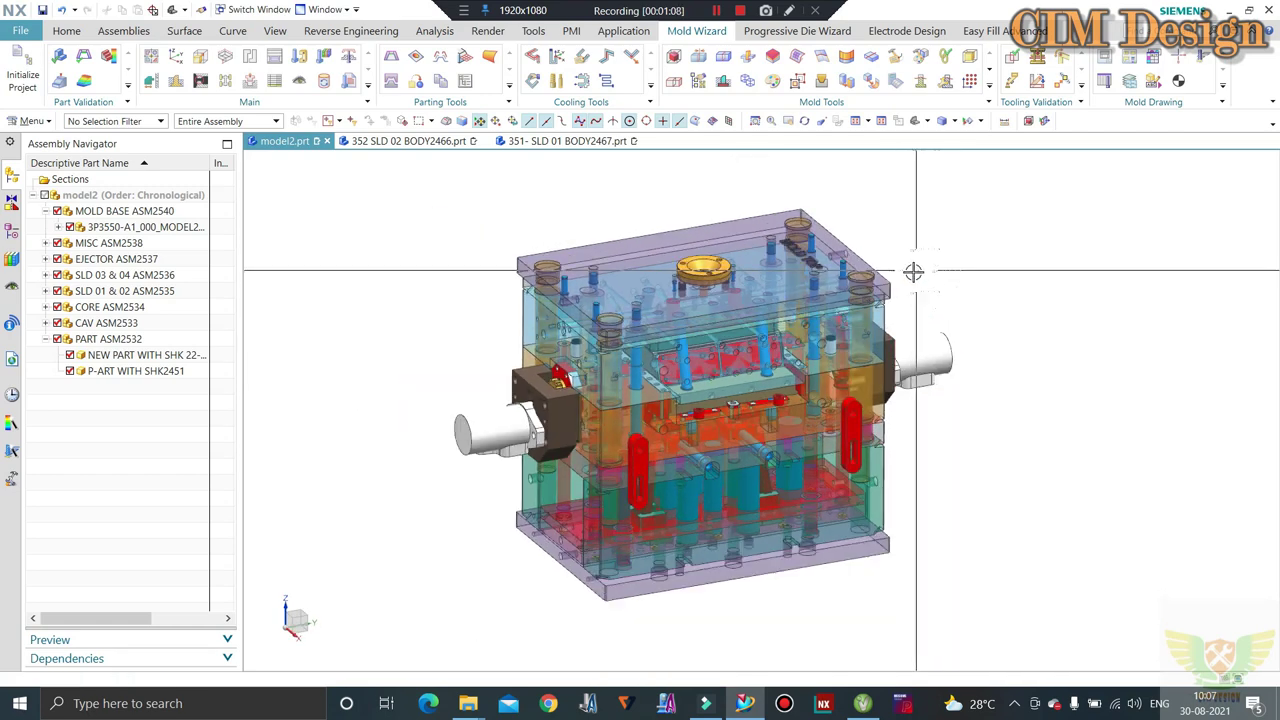
scroll(910, 281, up, 1)
mouse_move(910, 285)
middle_down()
mouse_move(908, 407)
mouse_move(890, 388)
middle_up()
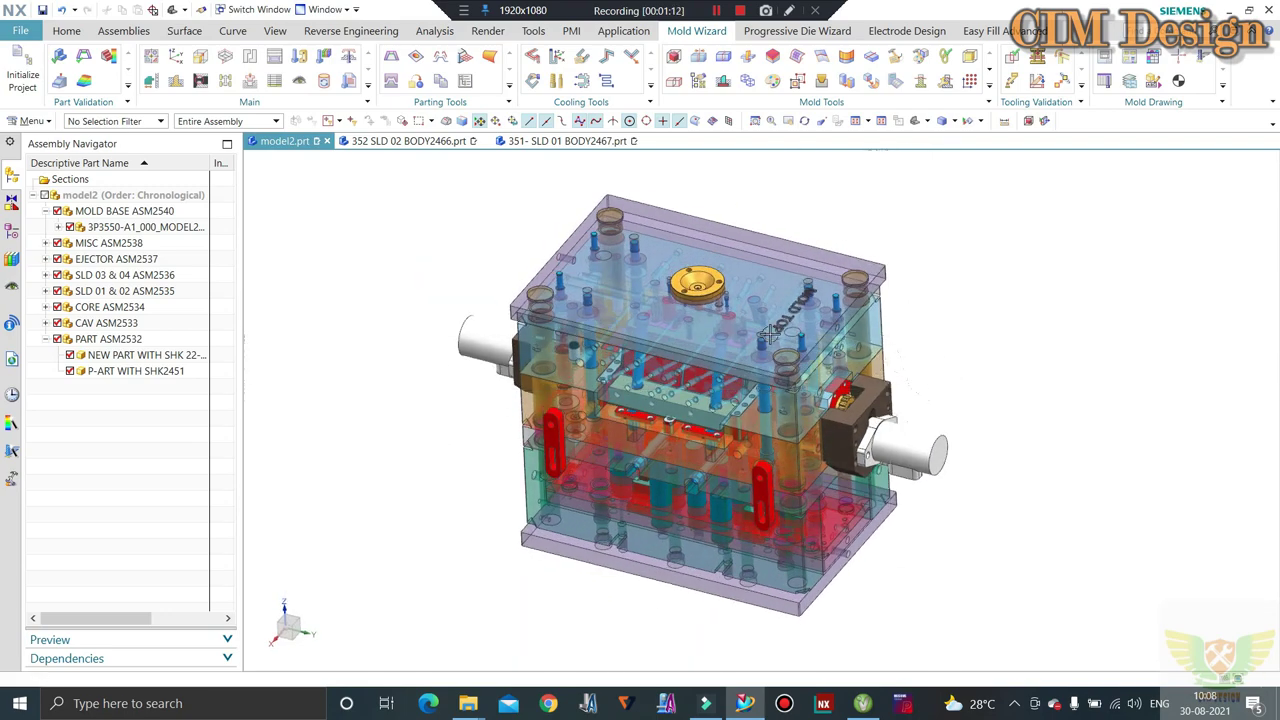
middle_drag(770, 333, 777, 327)
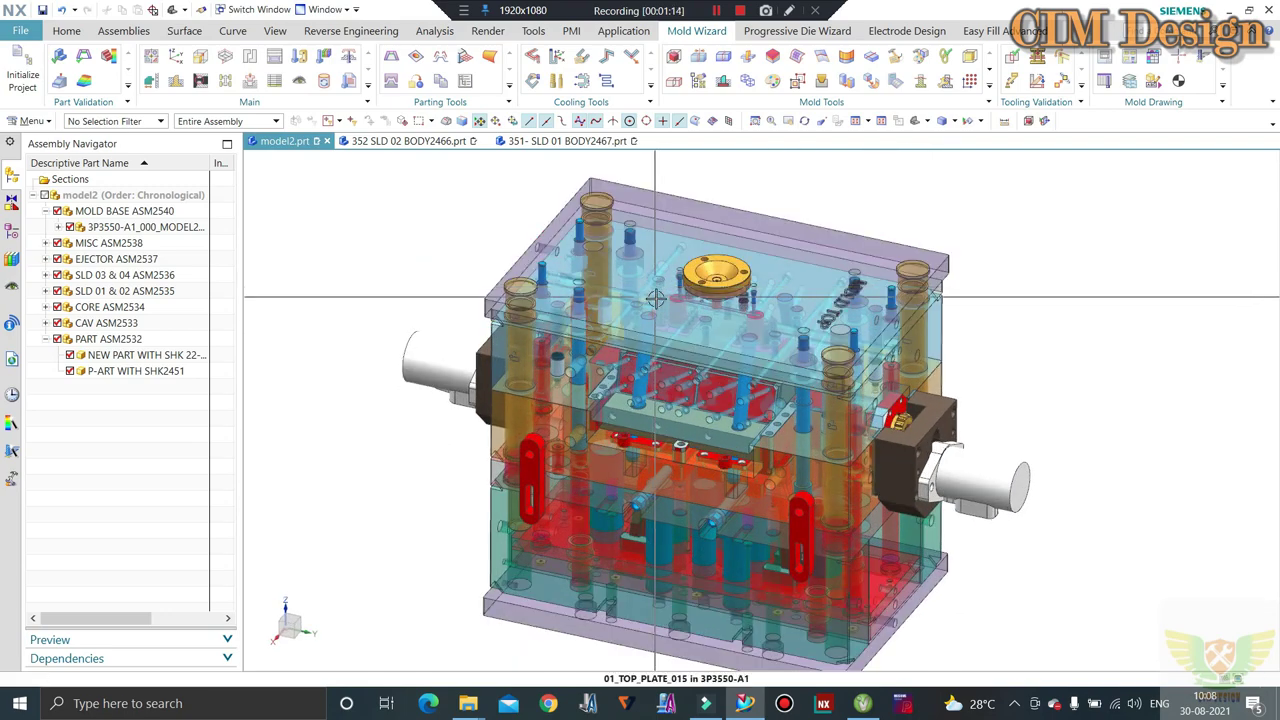
mouse_move(651, 287)
middle_down()
mouse_move(719, 308)
mouse_move(877, 309)
mouse_move(831, 266)
mouse_move(837, 246)
mouse_move(644, 283)
mouse_move(643, 302)
middle_up()
scroll(644, 283, up, 2)
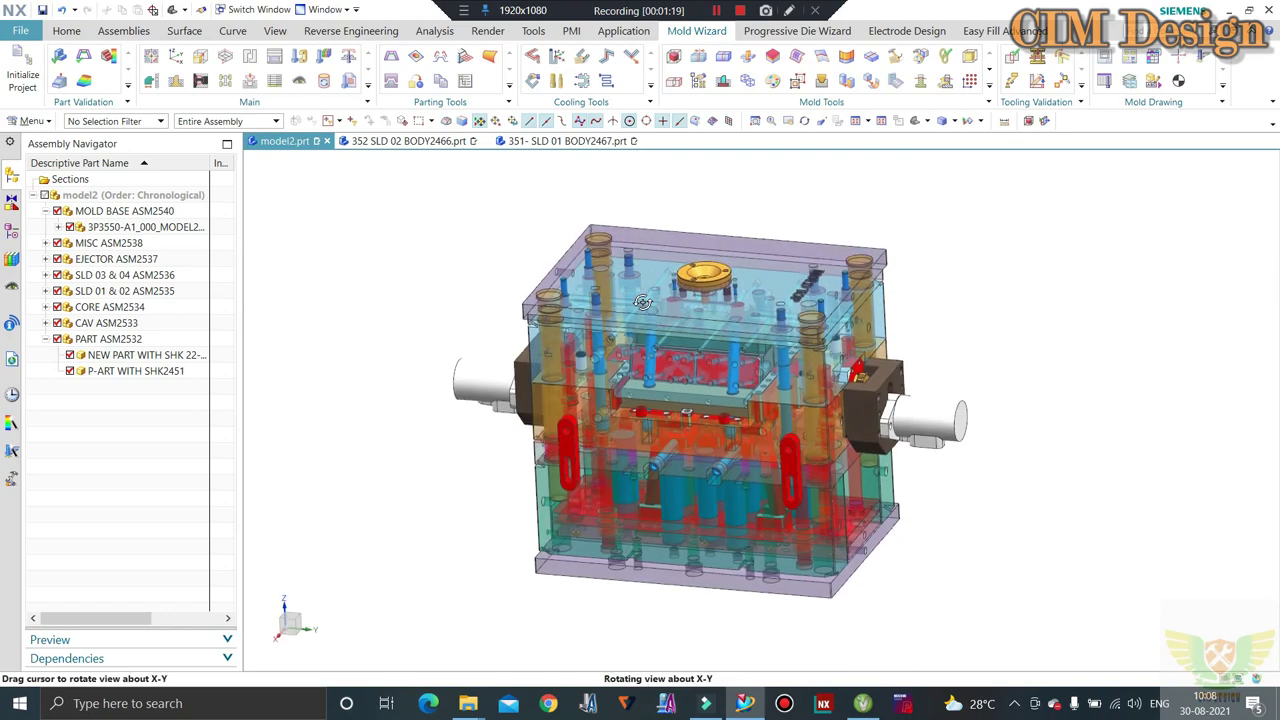
middle_drag(876, 304, 748, 341)
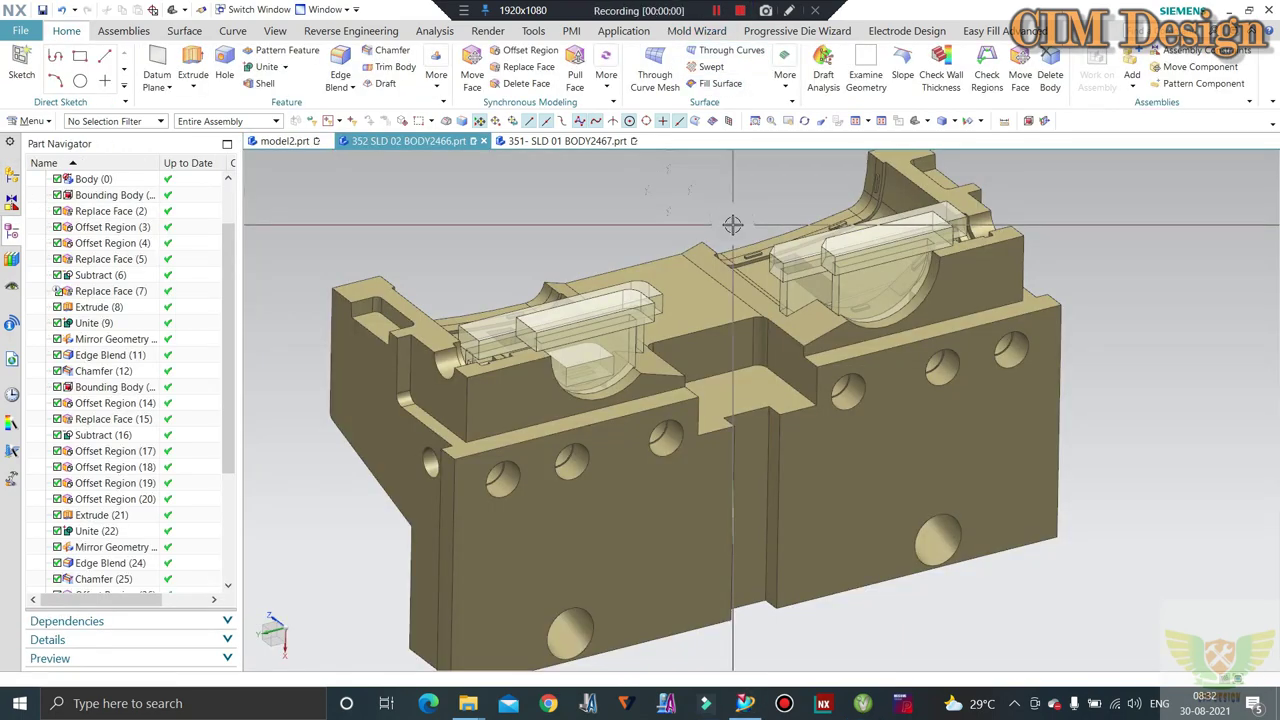
scroll(733, 224, down, 3)
View the 352 SLD 02 BODY2466 slider part at a steep oblique angle, then launch VISI 17.
scroll(731, 221, up, 4)
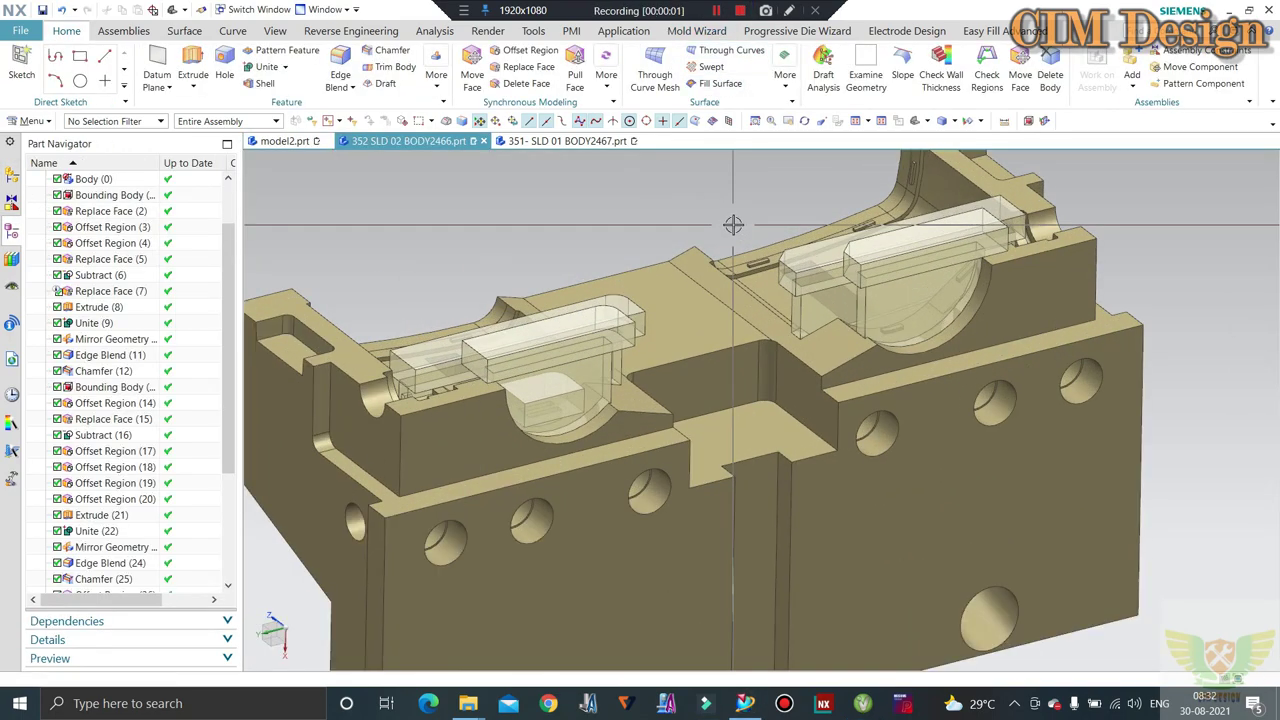
mouse_move(731, 221)
middle_down()
mouse_move(861, 273)
mouse_move(820, 275)
mouse_move(797, 226)
mouse_move(847, 255)
mouse_move(756, 202)
mouse_move(770, 250)
middle_up()
scroll(800, 276, down, 3)
scroll(790, 232, up, 2)
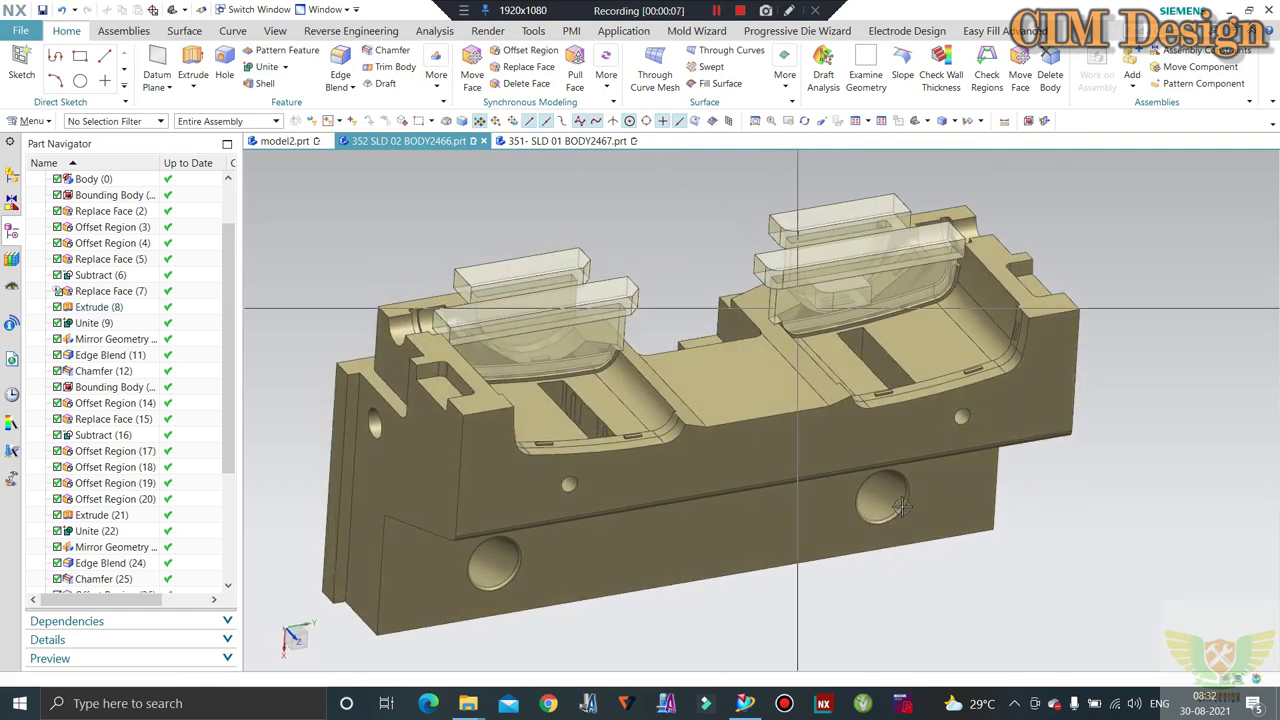
click(860, 703)
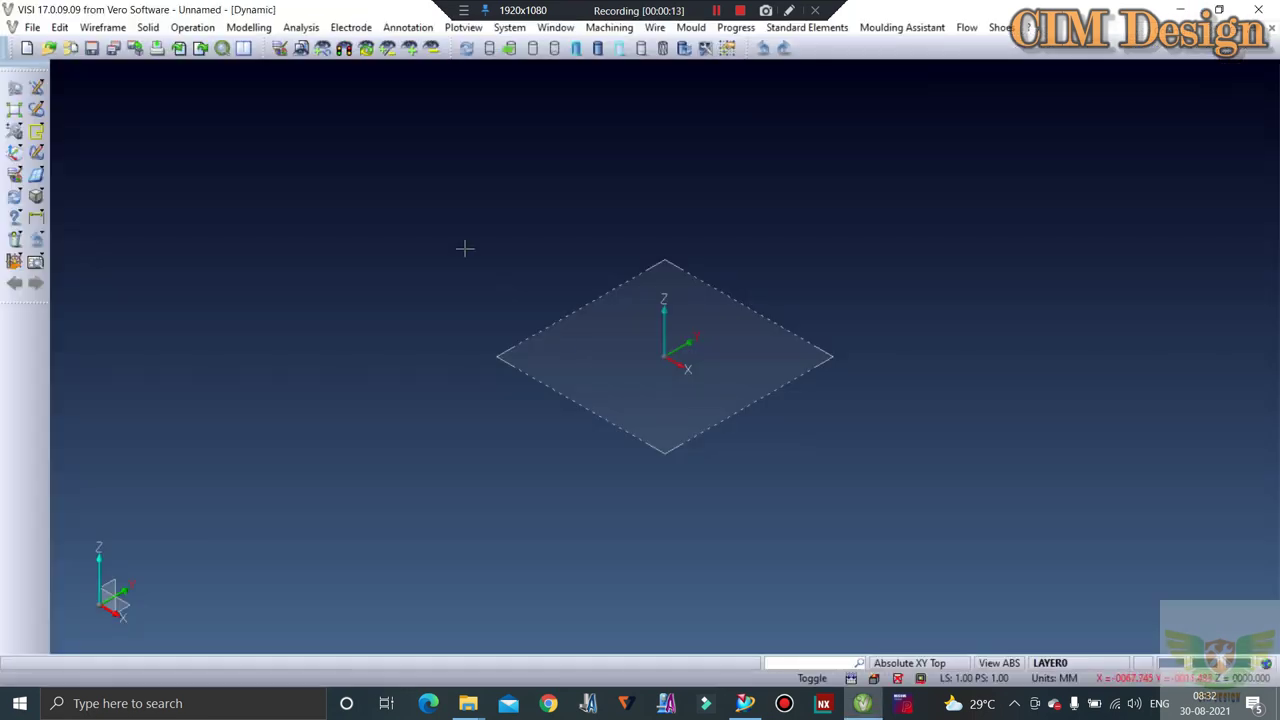
Zoom in on the empty Unnamed drawing's XY work plane and open the File menu.
scroll(612, 313, up, 1)
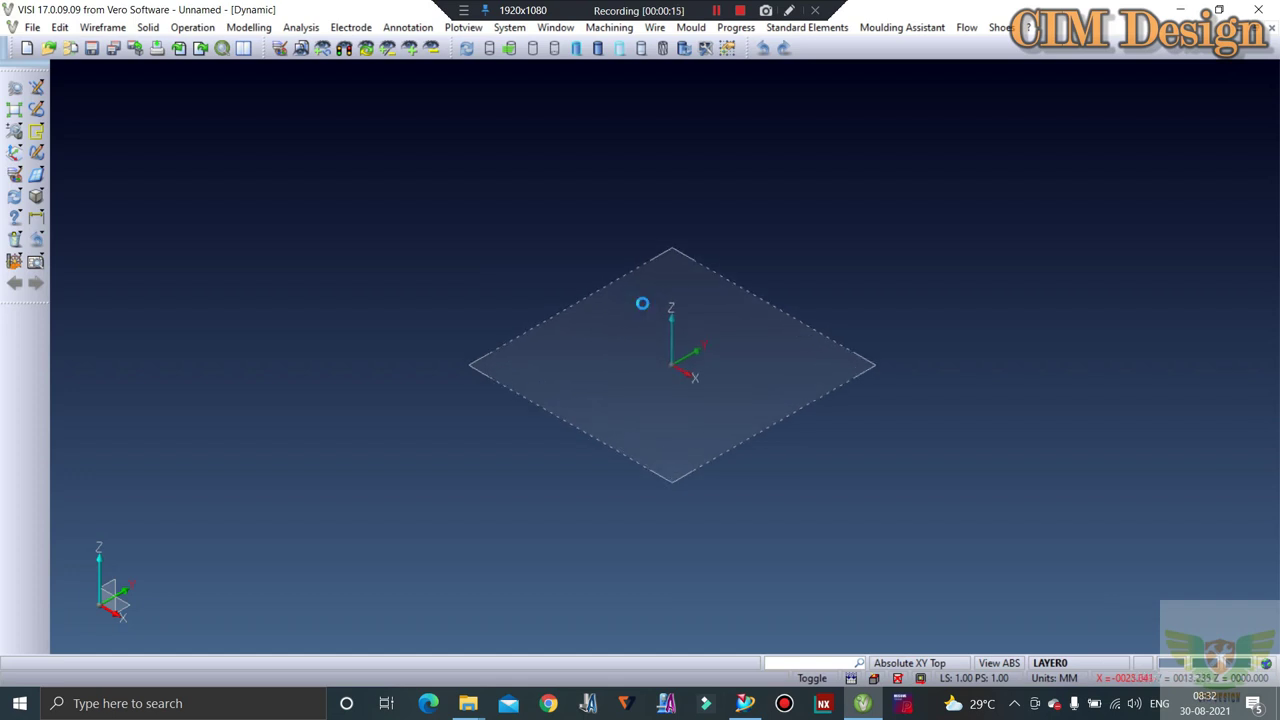
scroll(660, 303, down, 1)
scroll(655, 305, up, 2)
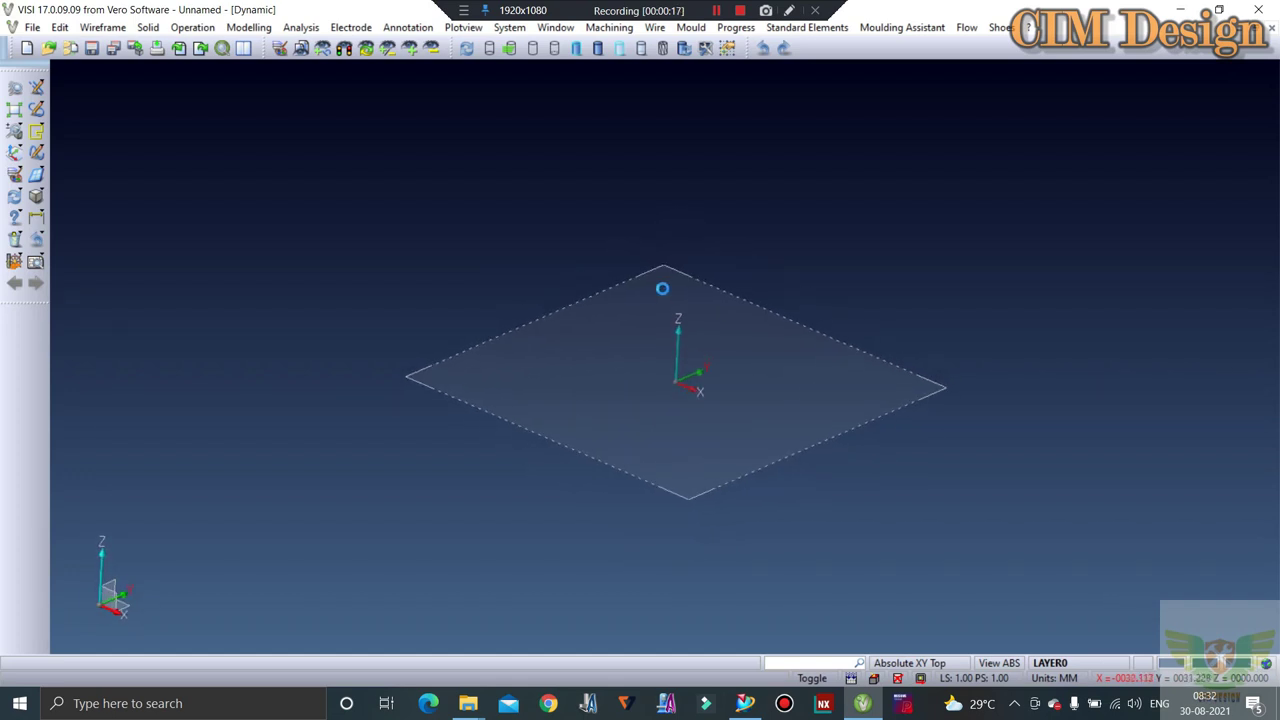
scroll(662, 288, up, 1)
scroll(662, 288, up, 1)
scroll(661, 288, up, 1)
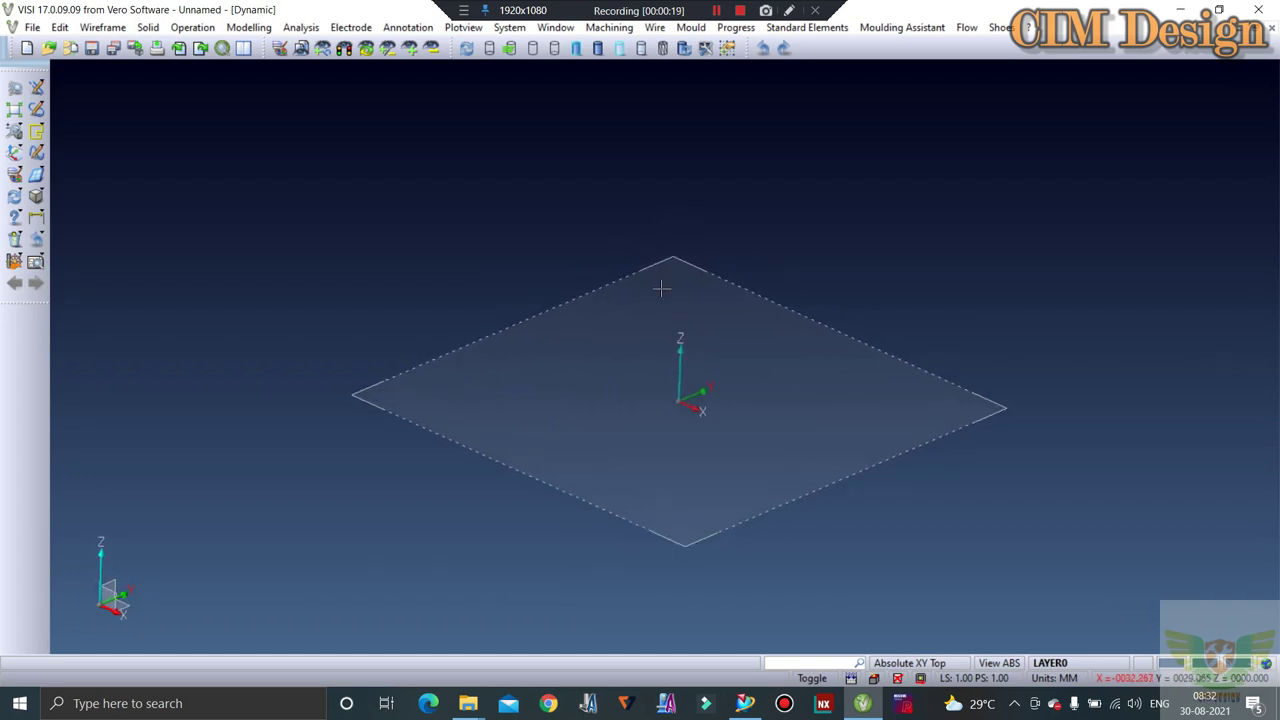
scroll(658, 314, up, 1)
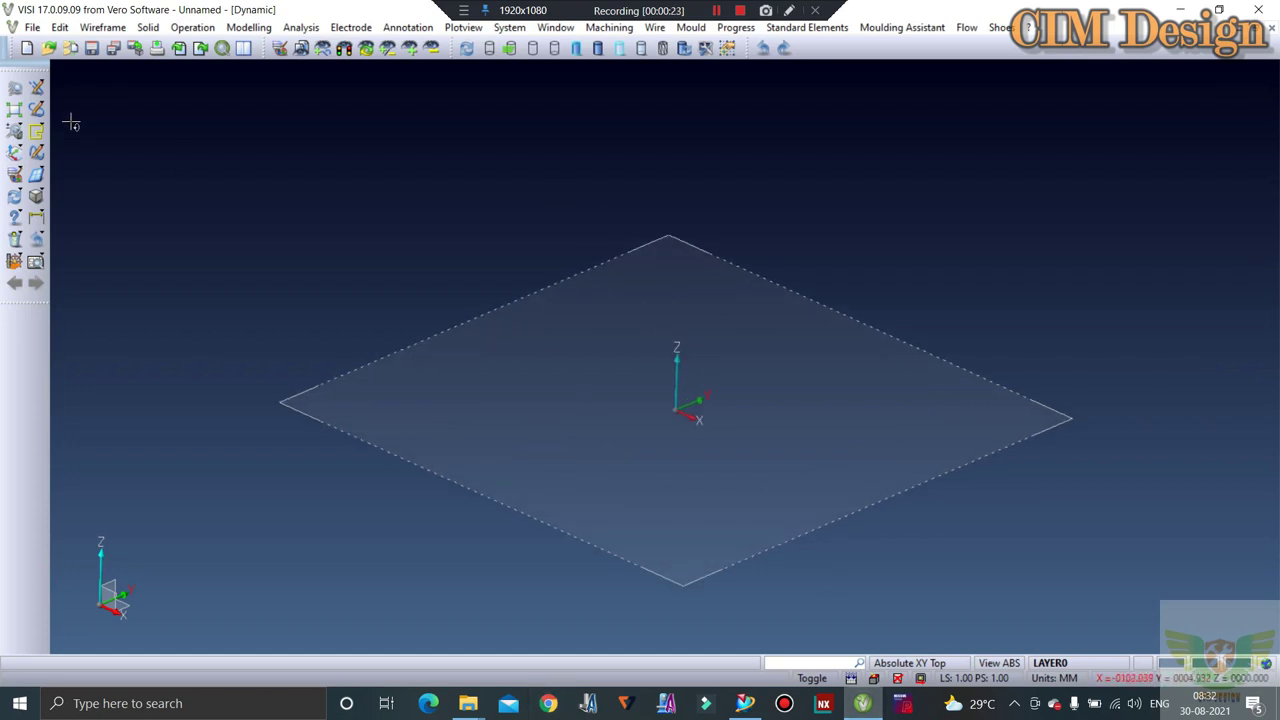
click(28, 27)
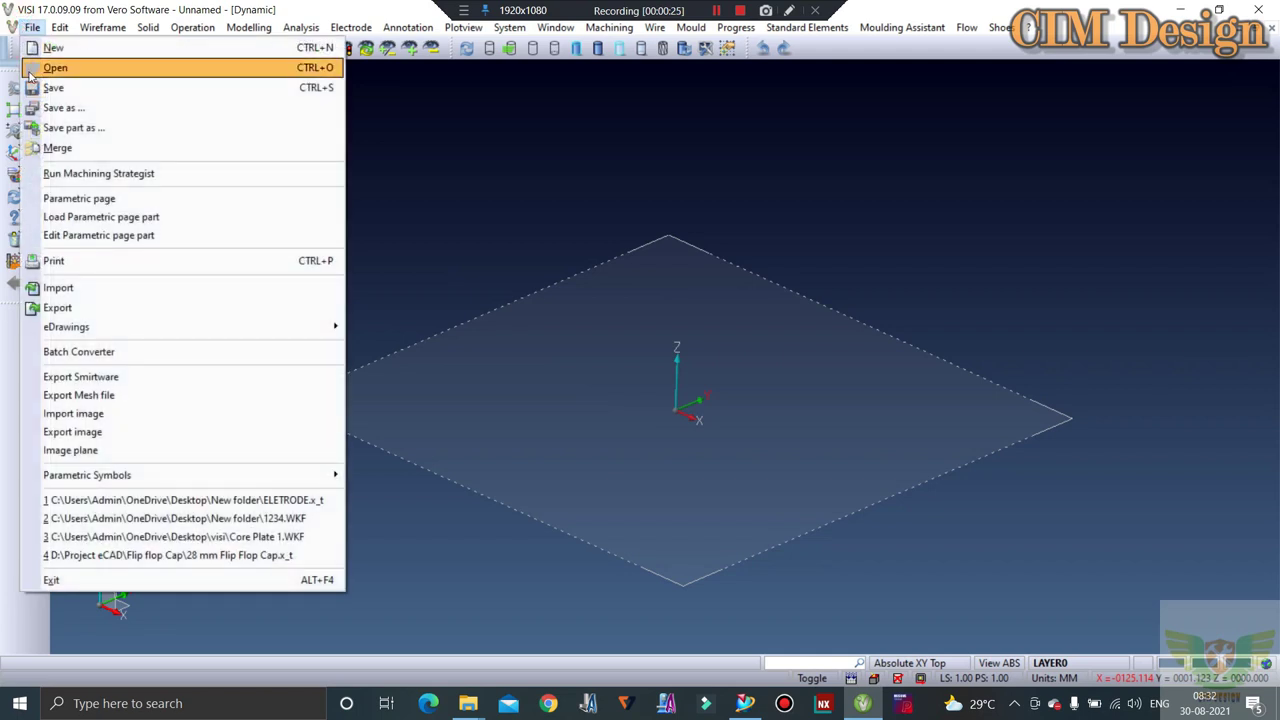
Import the ELETRODE file as PARASOLID from the Desktop's New folder.
click(58, 290)
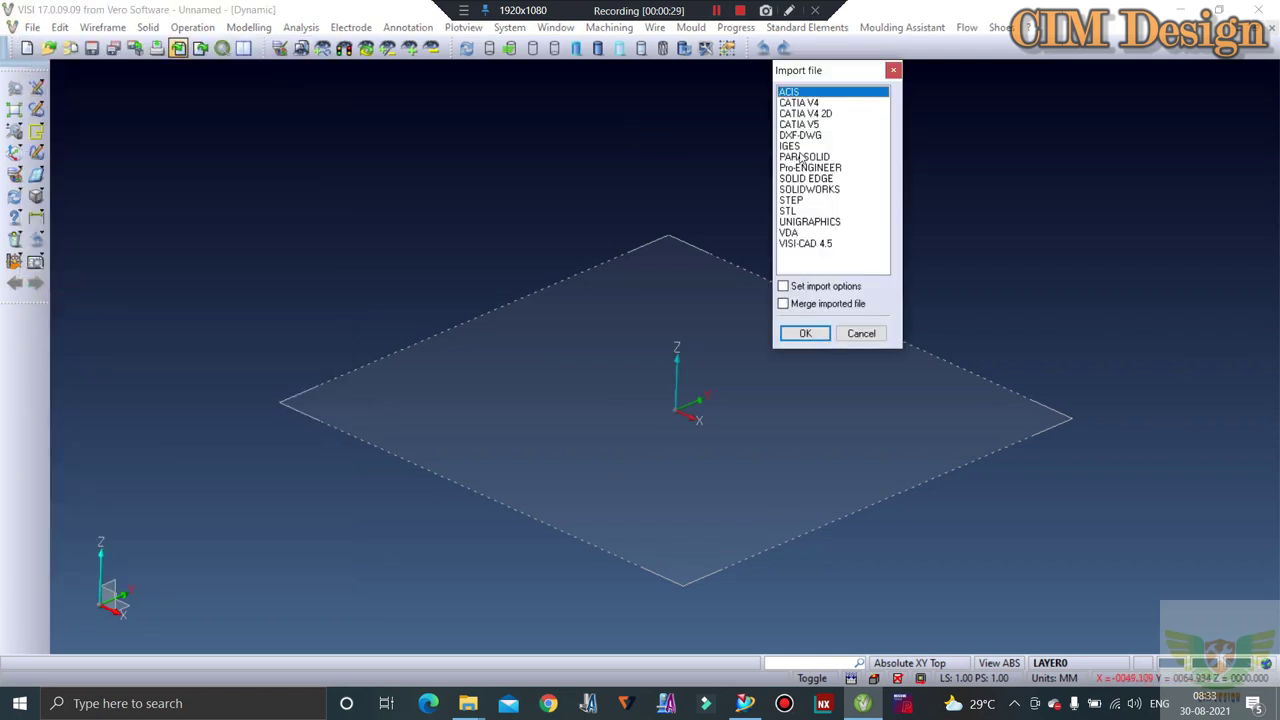
click(801, 335)
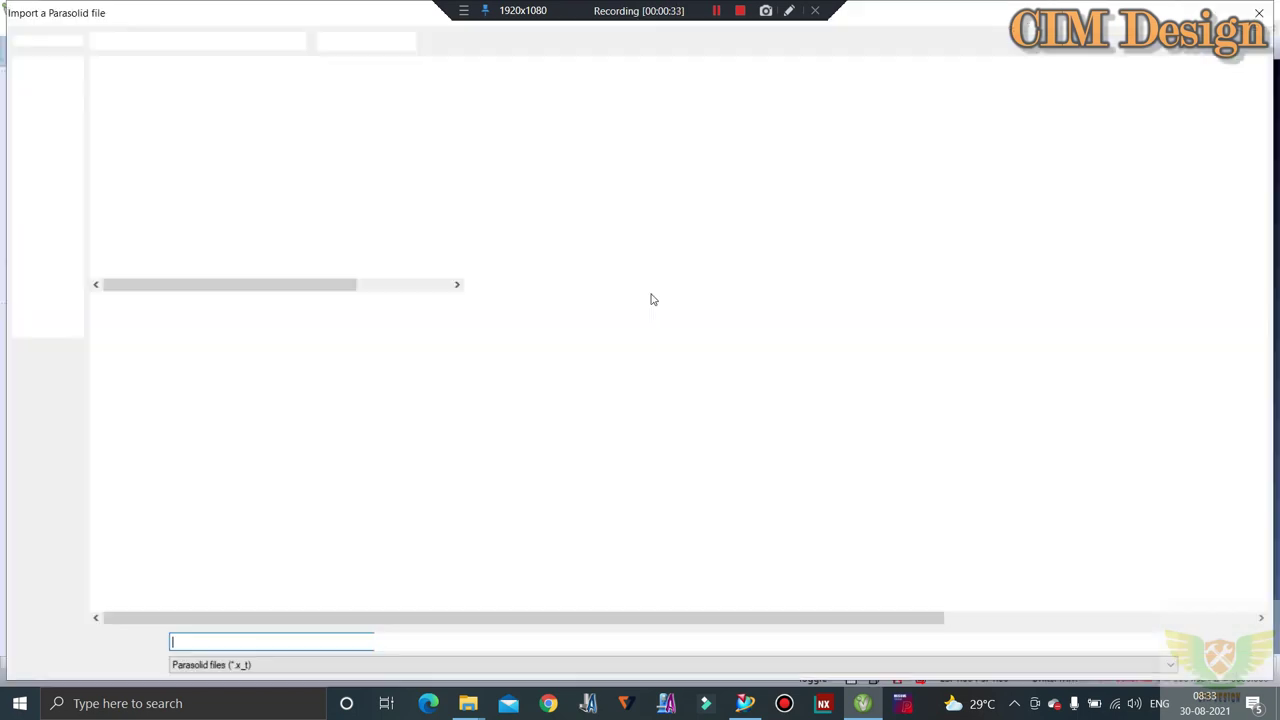
click(47, 132)
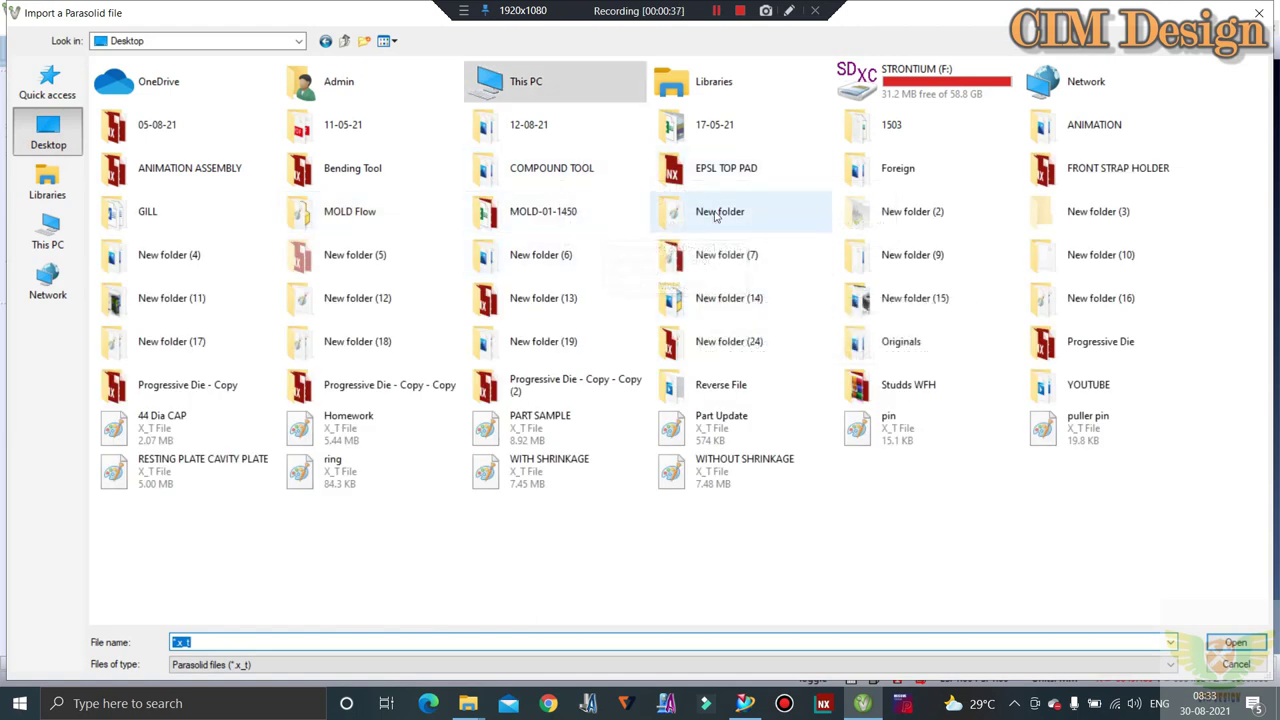
double_click(716, 212)
click(168, 90)
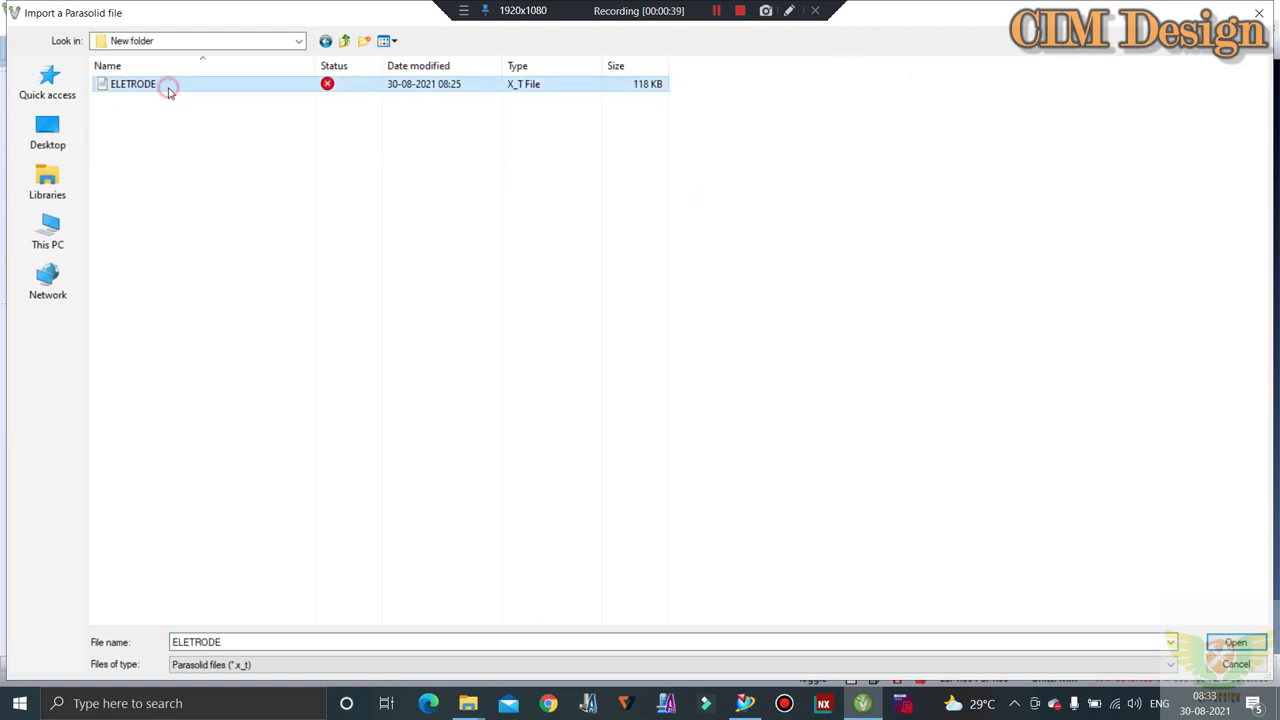
click(1237, 643)
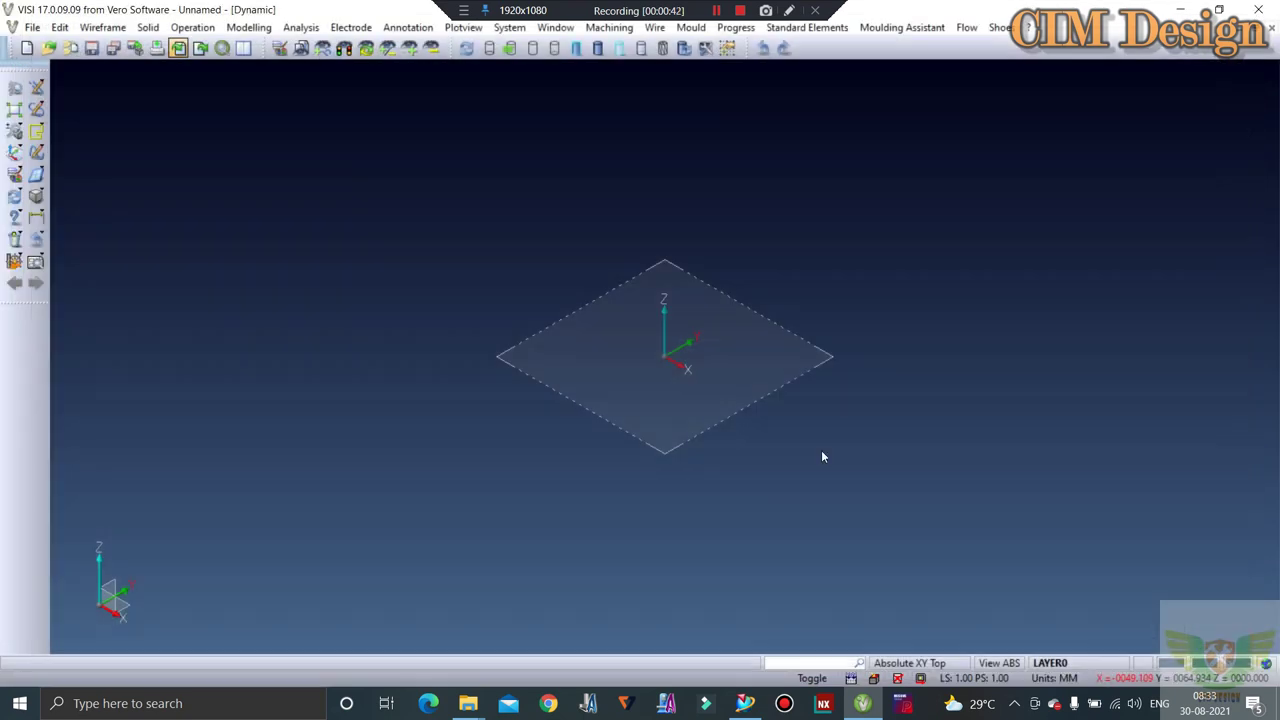
Shade the model, then select the whole electrode for rotation and pick its centre point and axis.
click(597, 48)
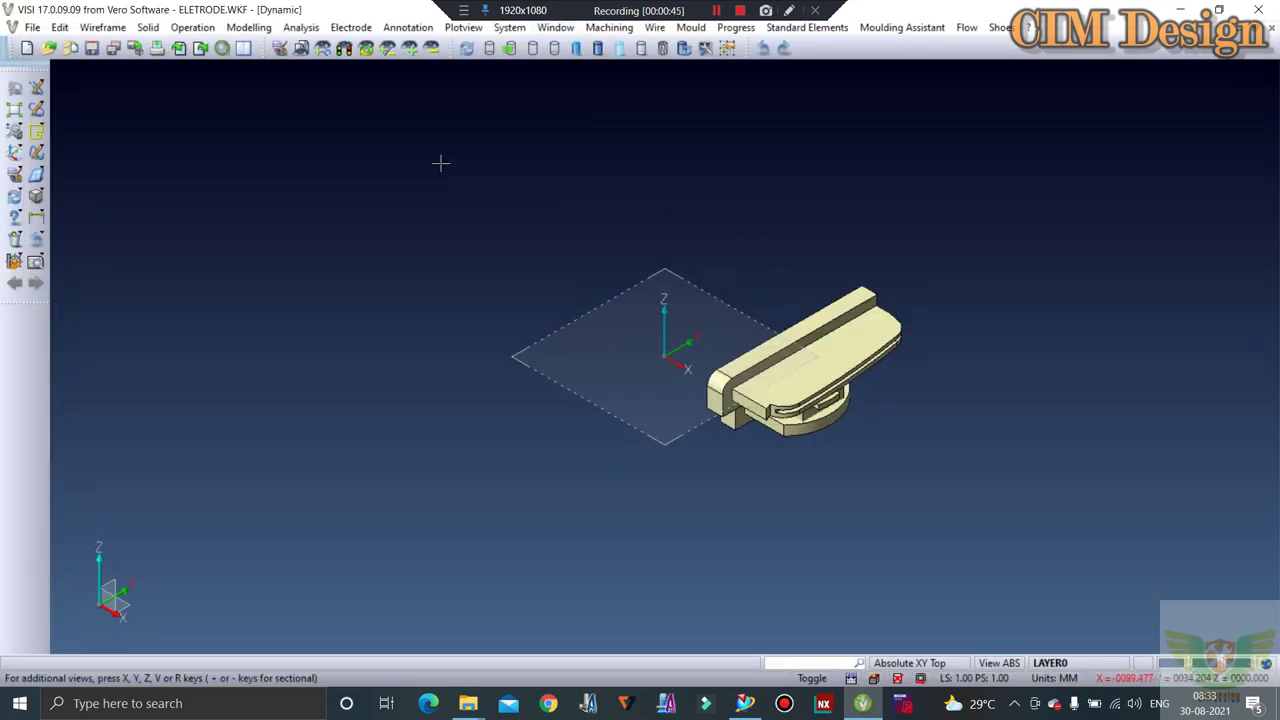
click(60, 28)
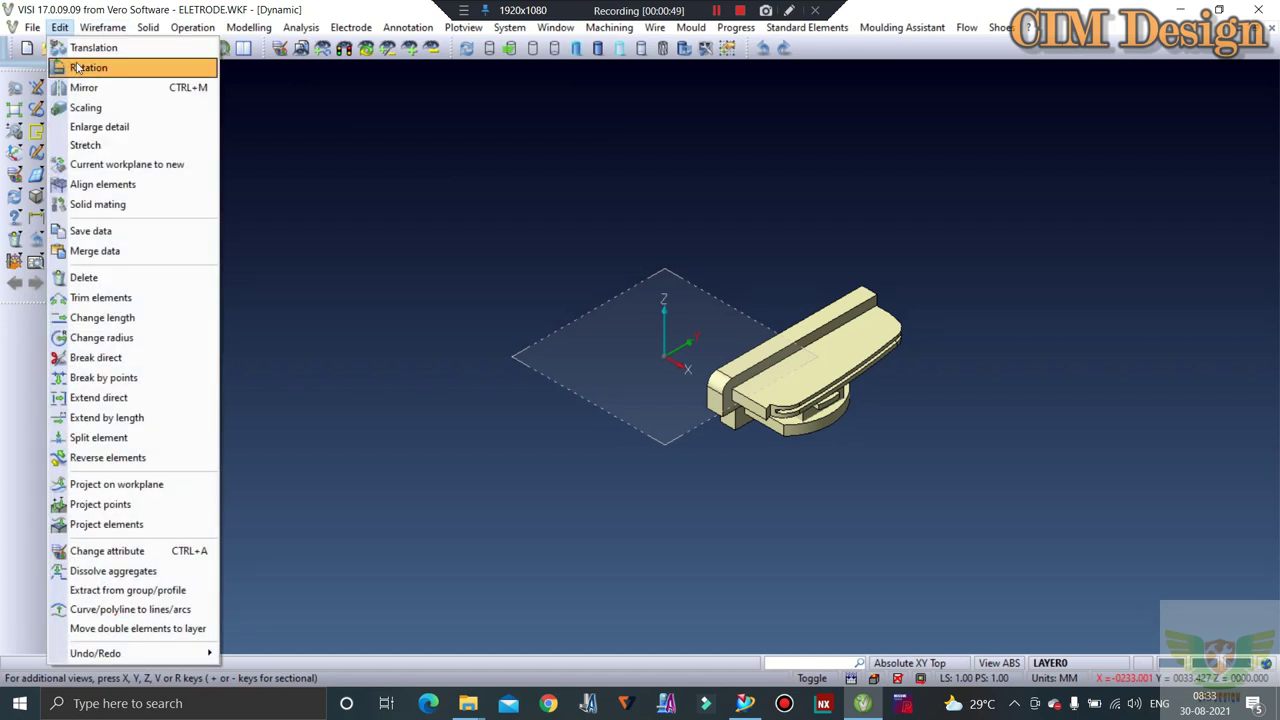
click(77, 67)
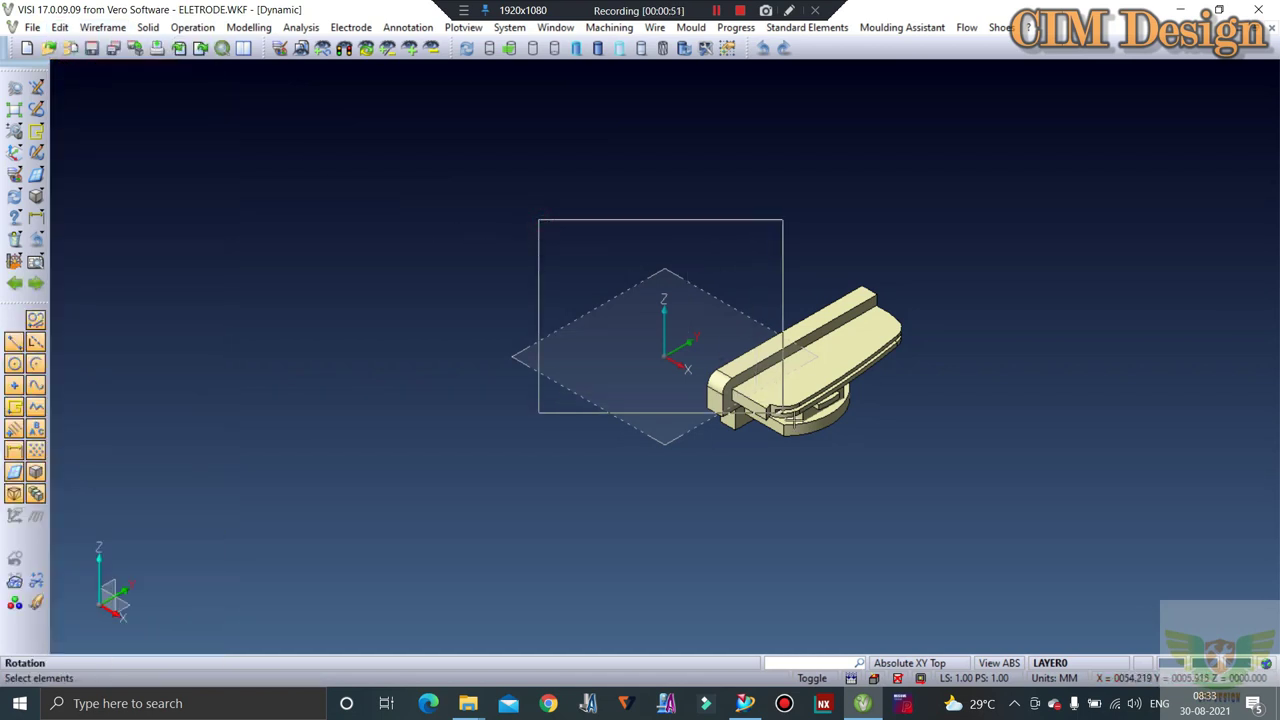
drag(987, 549, 984, 548)
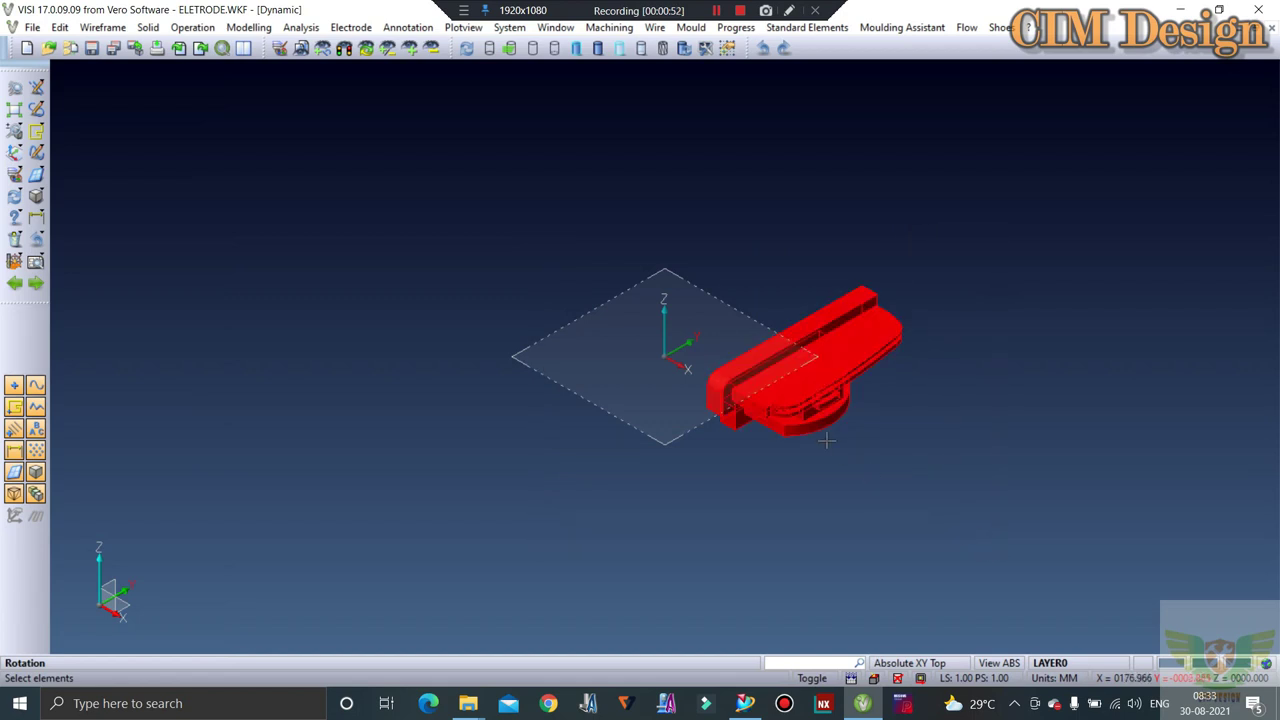
click(746, 349)
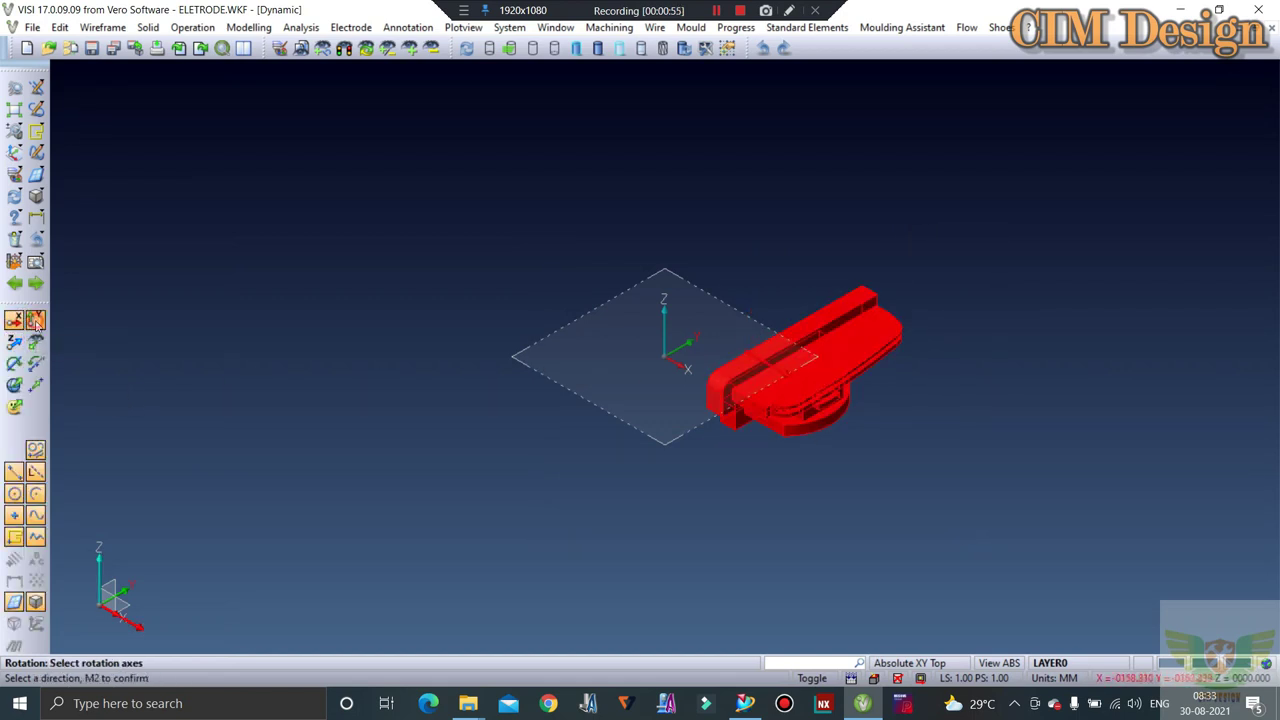
right_click(415, 290)
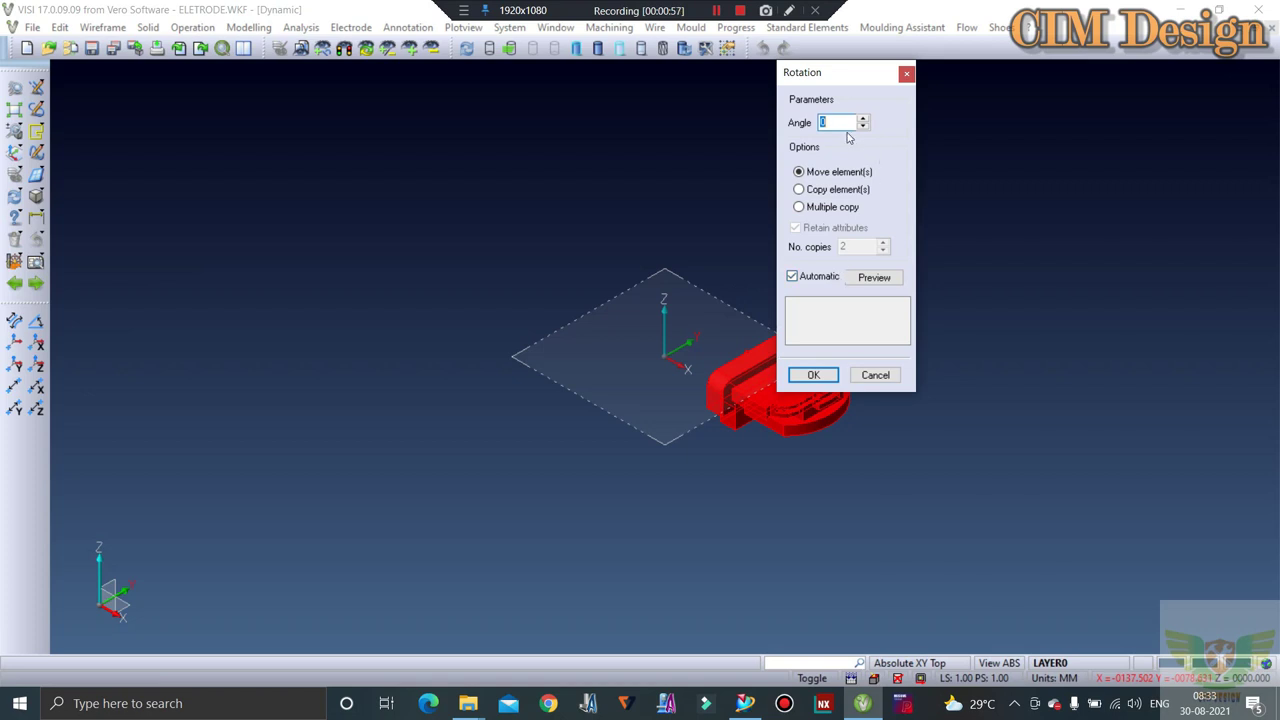
Rotate the electrode by -90 degrees and orbit to check it stands upright.
text(3)
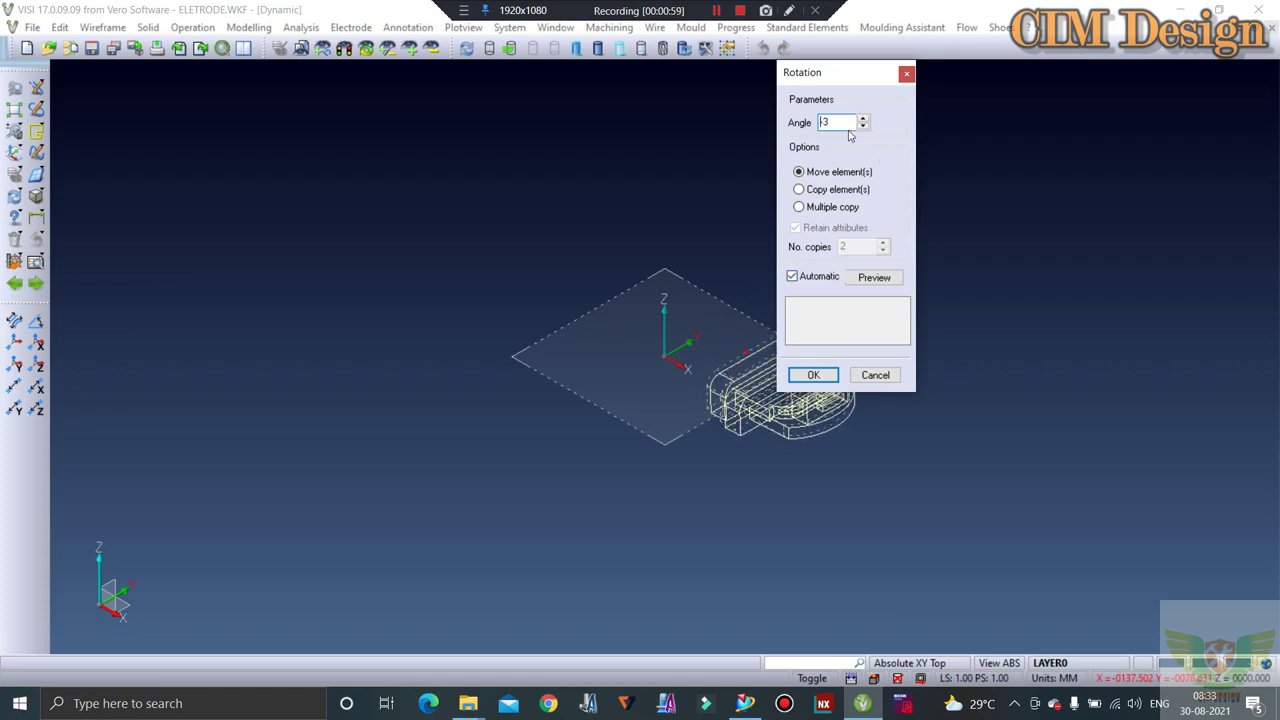
text(7)
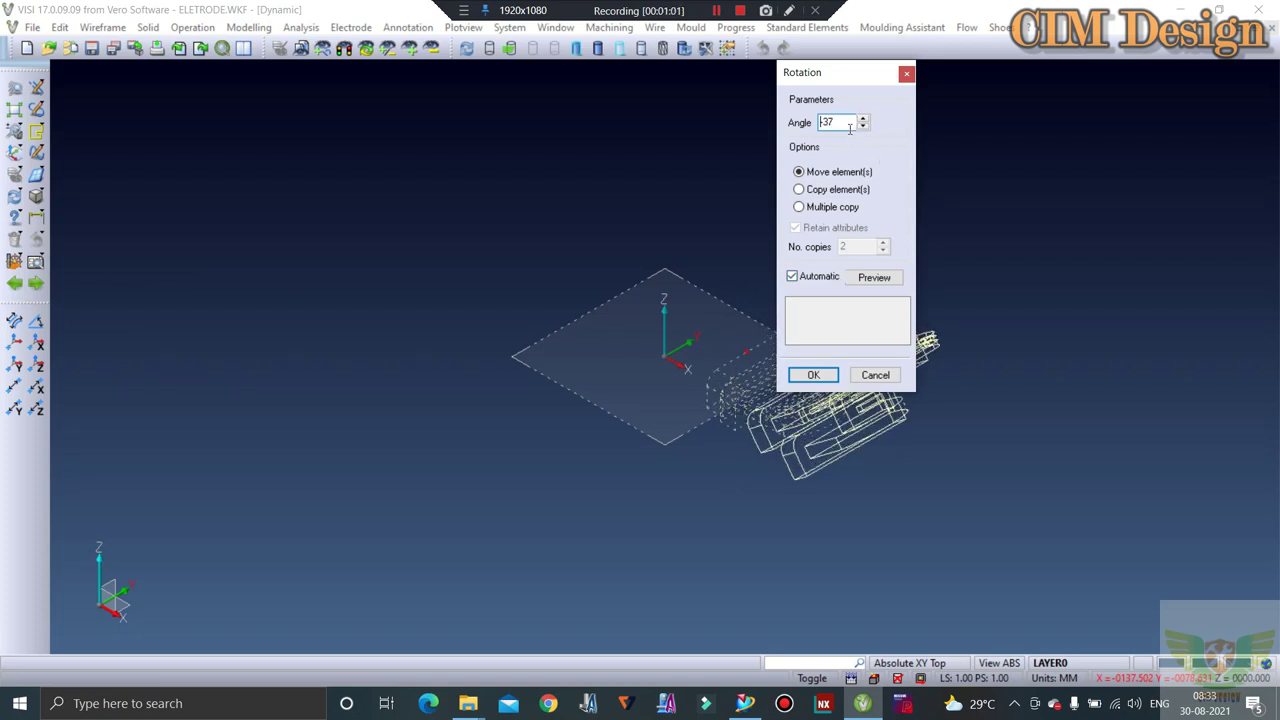
text(6)
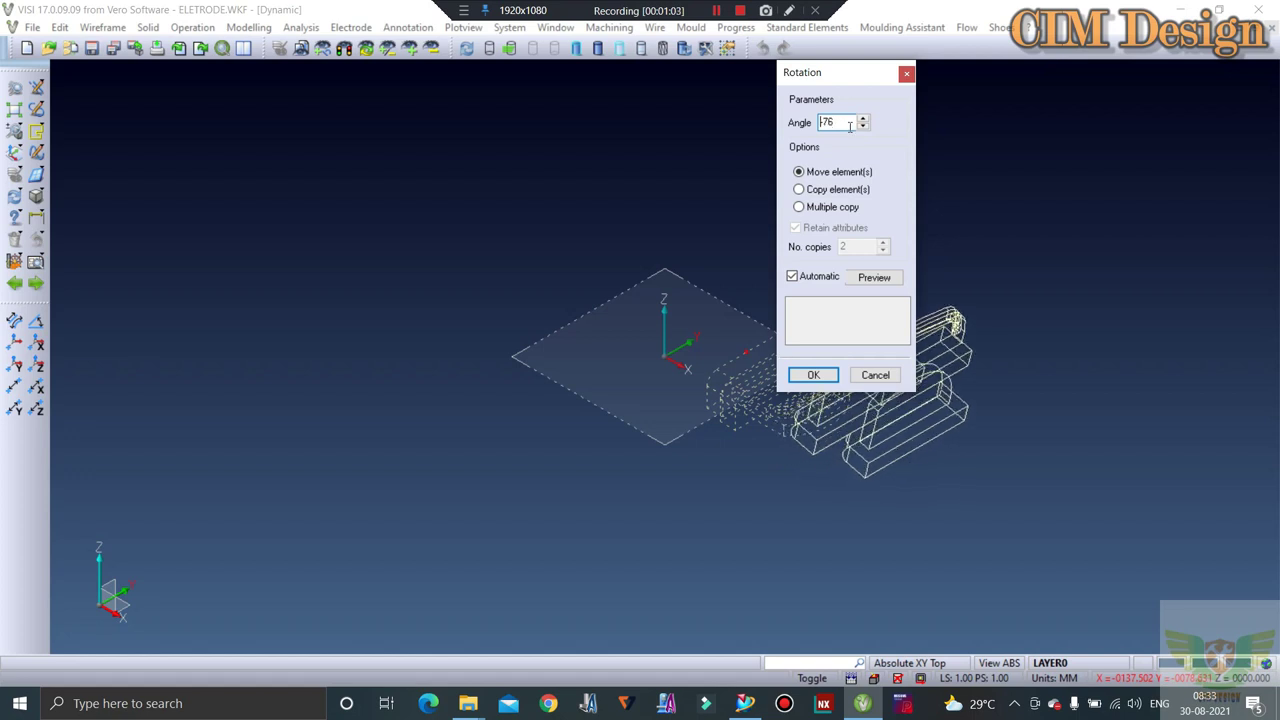
key(BackSpace)
key(BackSpace)
text(90)
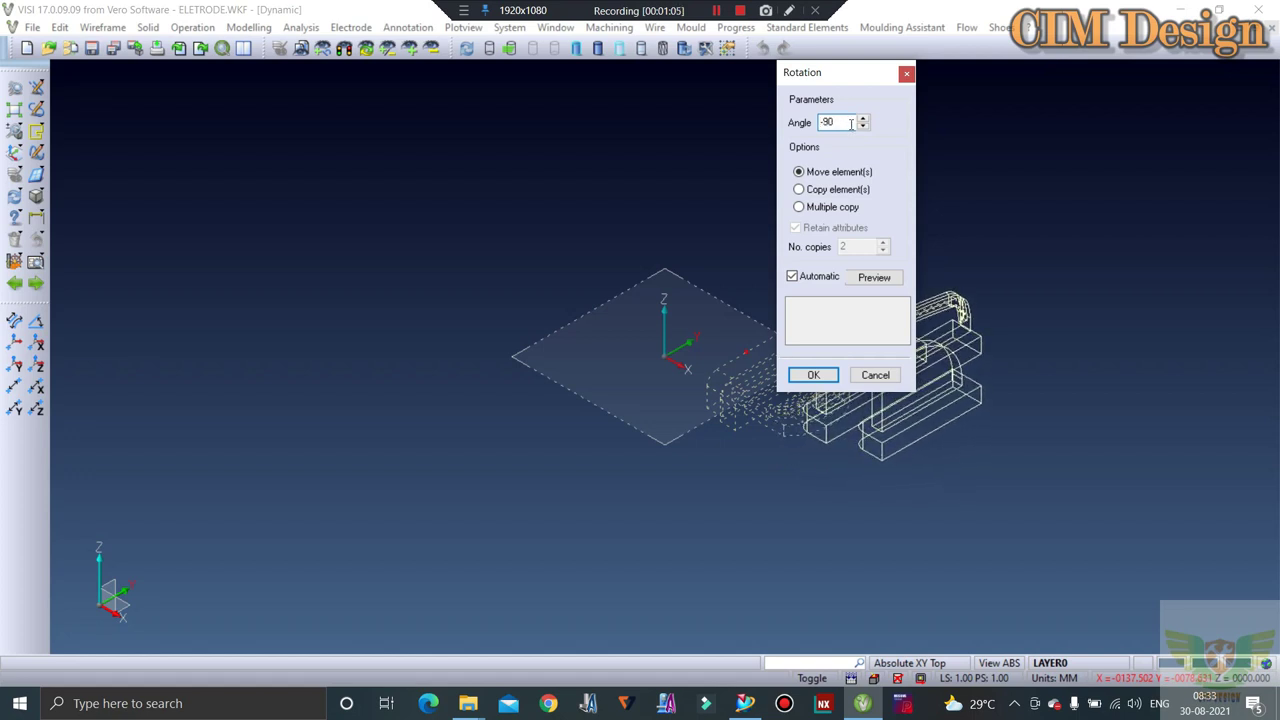
click(814, 376)
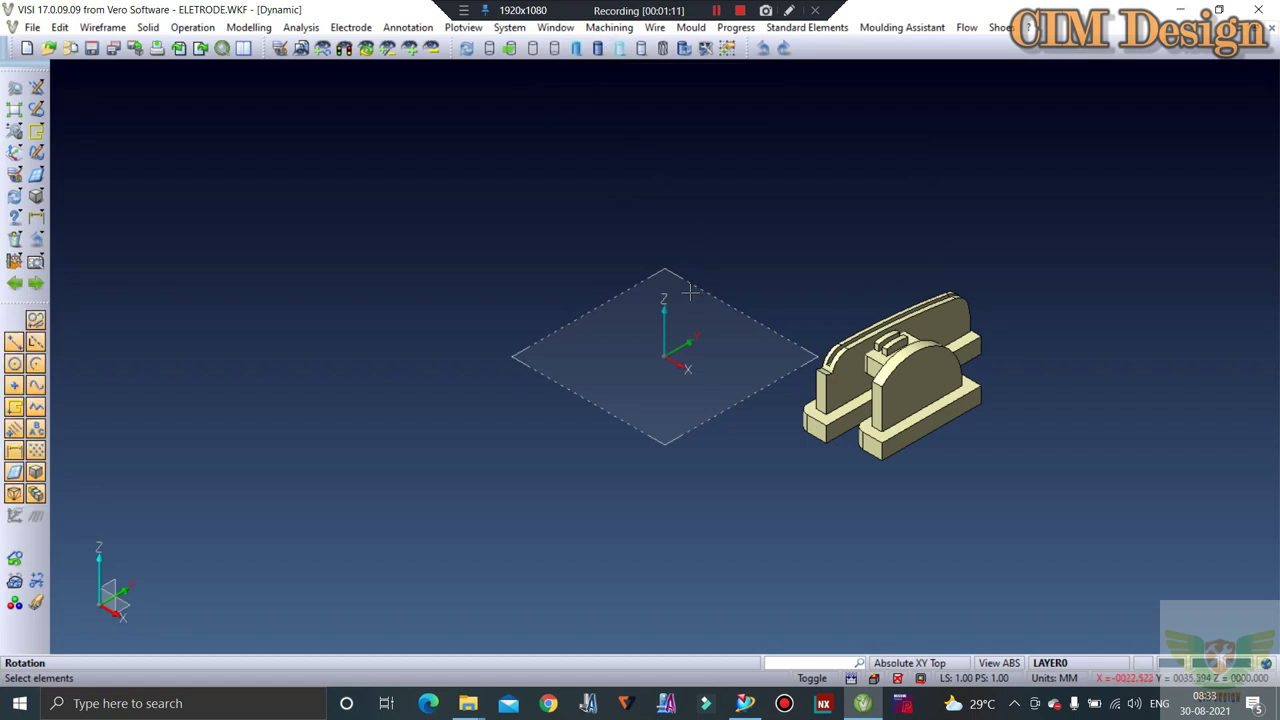
middle_drag(690, 290, 886, 333)
scroll(977, 296, up, 2)
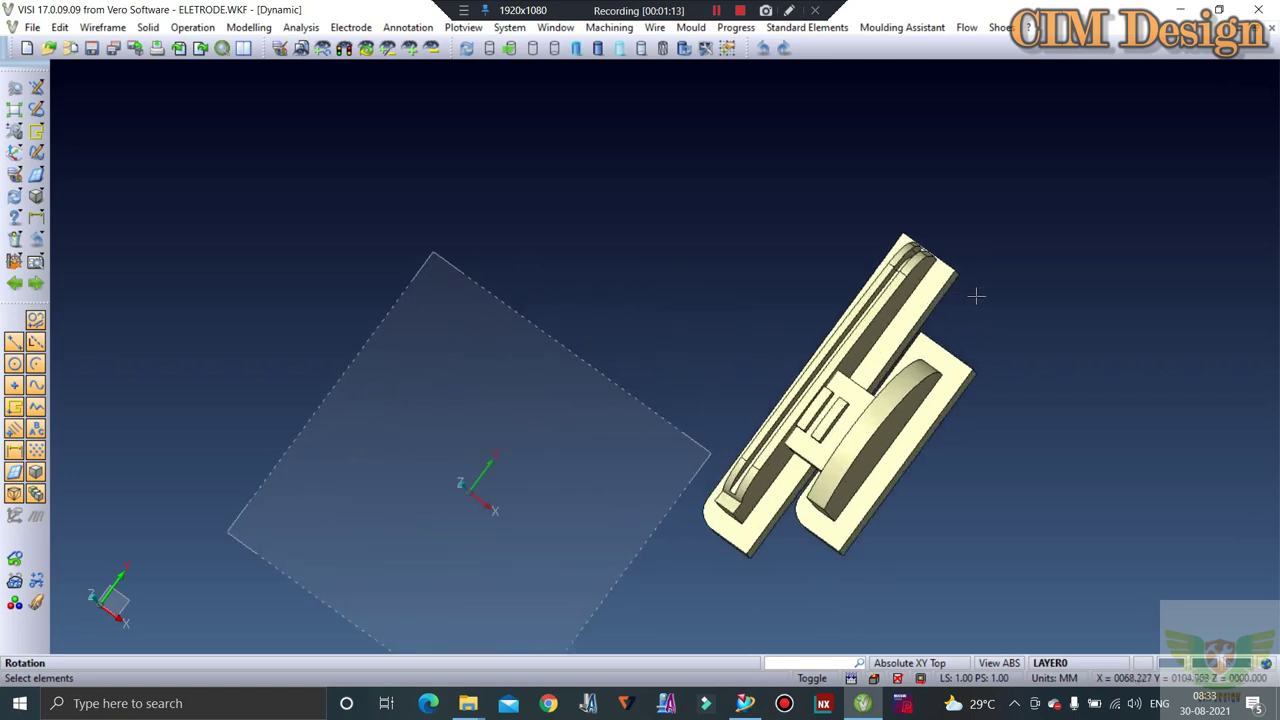
scroll(977, 296, up, 1)
Translate the rounded lower body by its corner to a spot above-left of the long part.
click(60, 27)
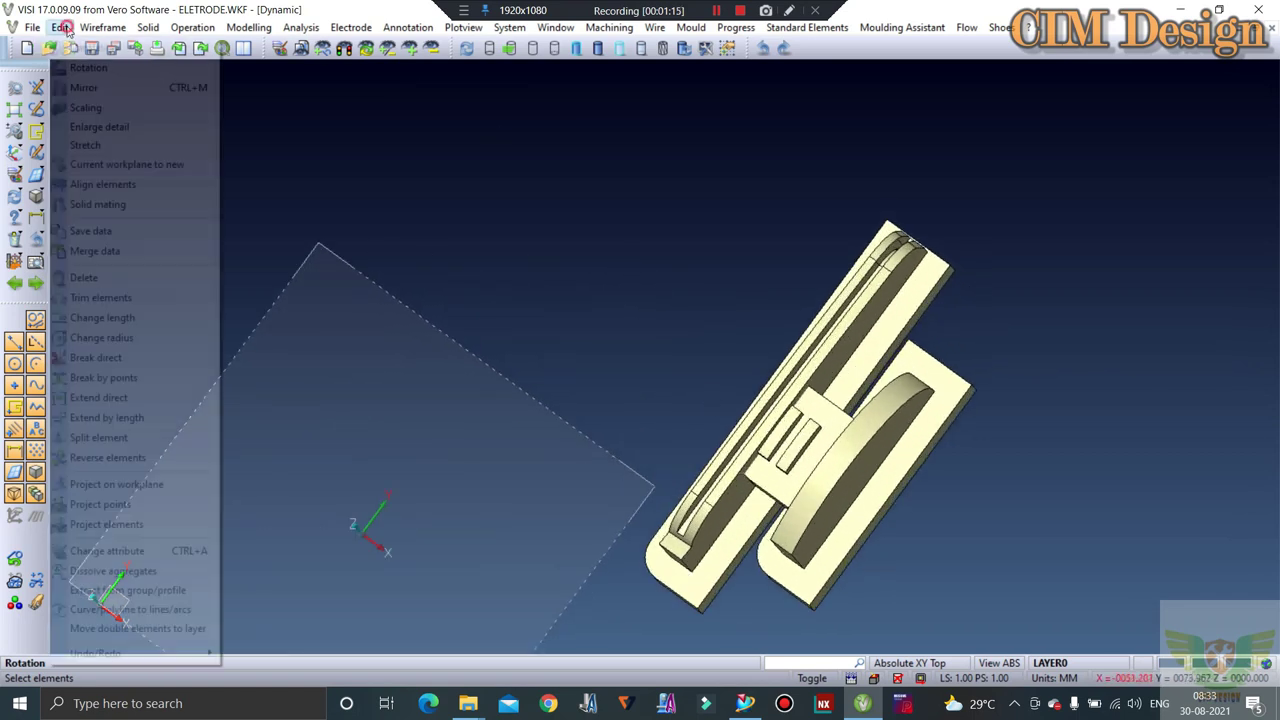
click(62, 46)
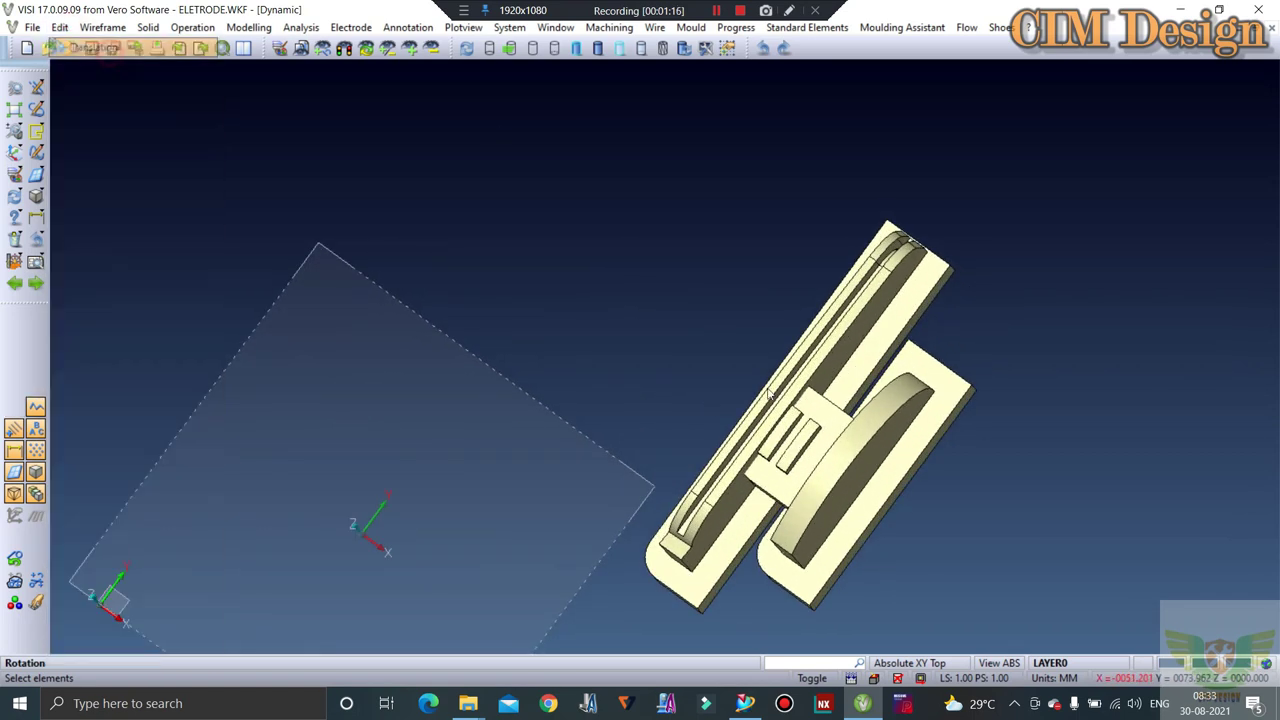
click(846, 534)
click(808, 604)
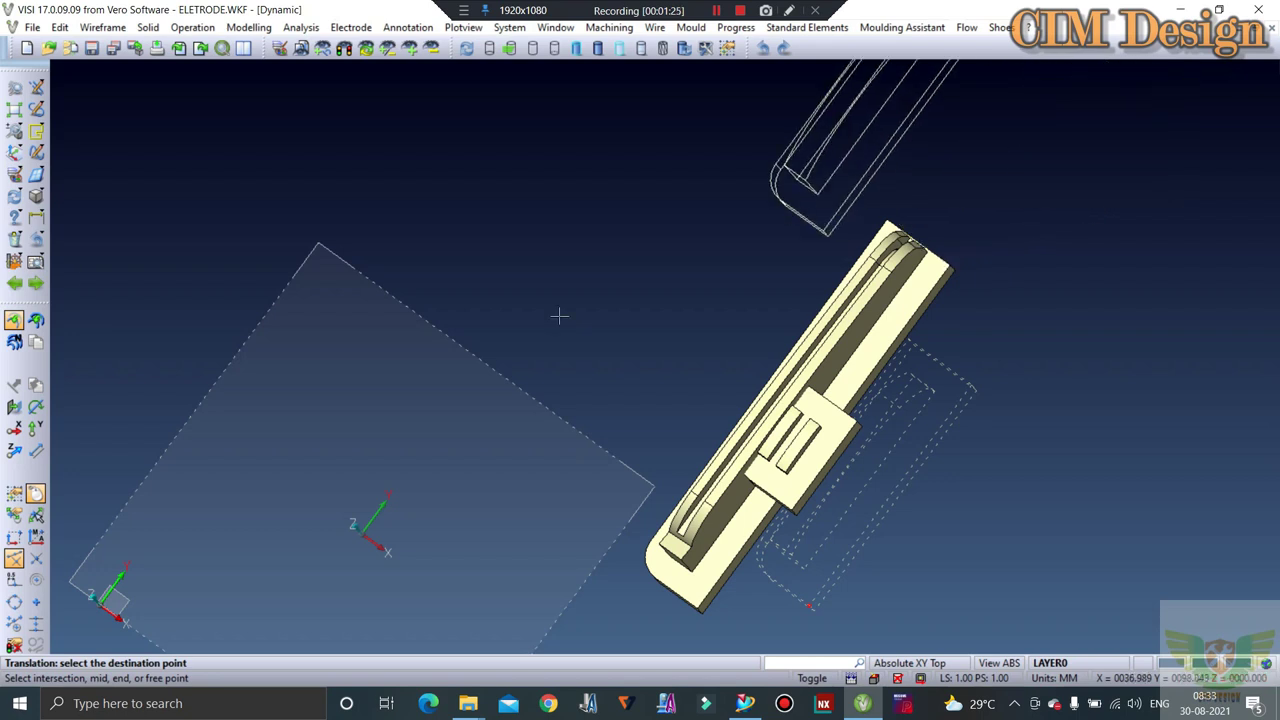
click(486, 296)
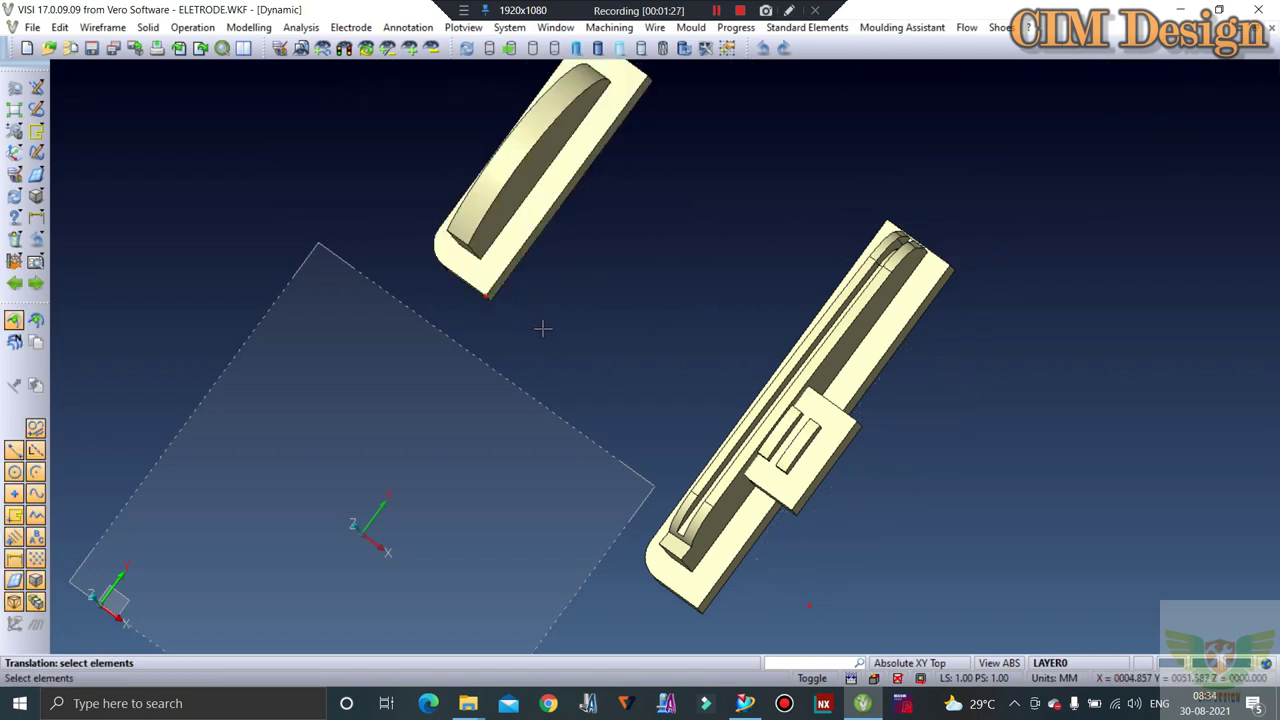
Use the Surface analyser on a flat electrode face to read its plane type and infinite radius.
right_click(298, 46)
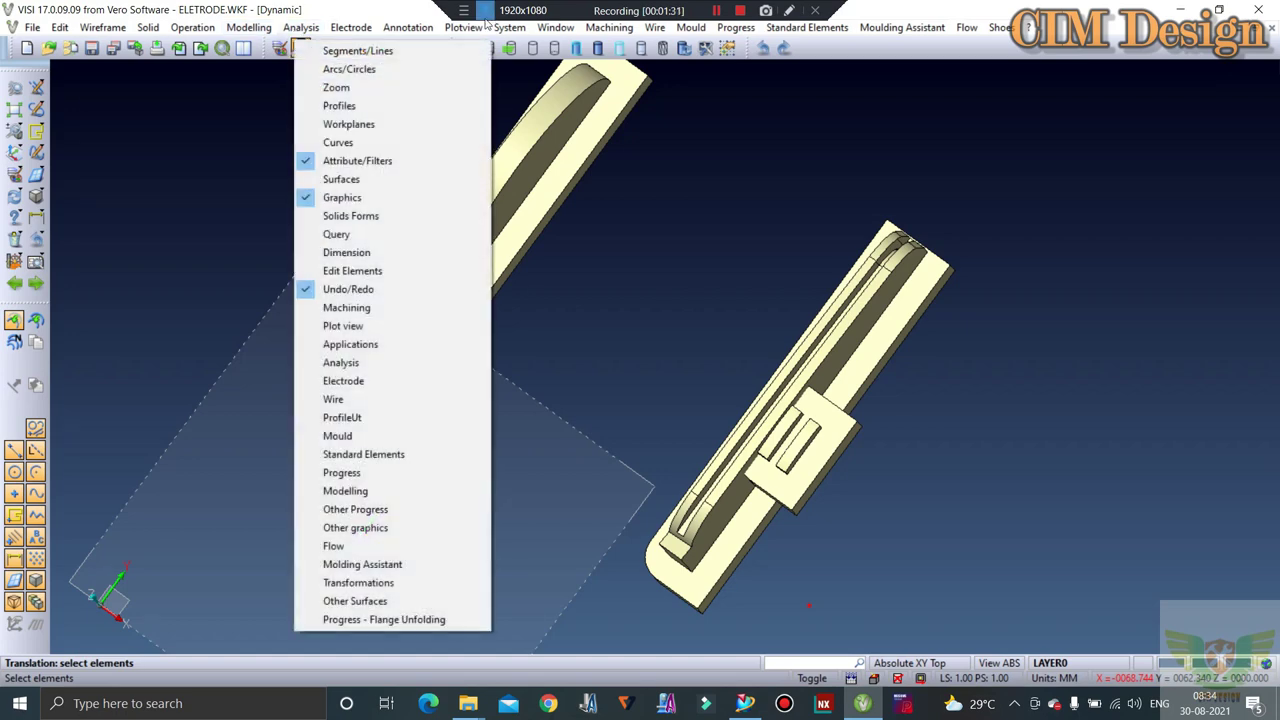
click(301, 28)
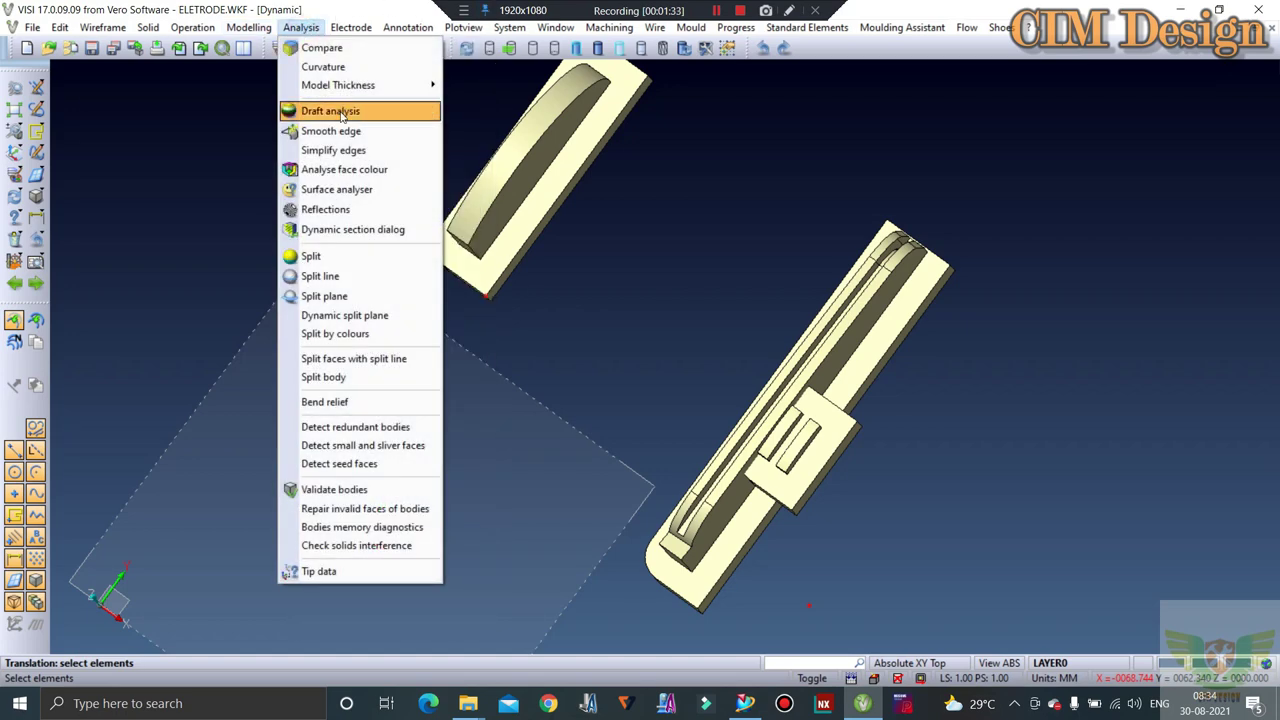
click(348, 188)
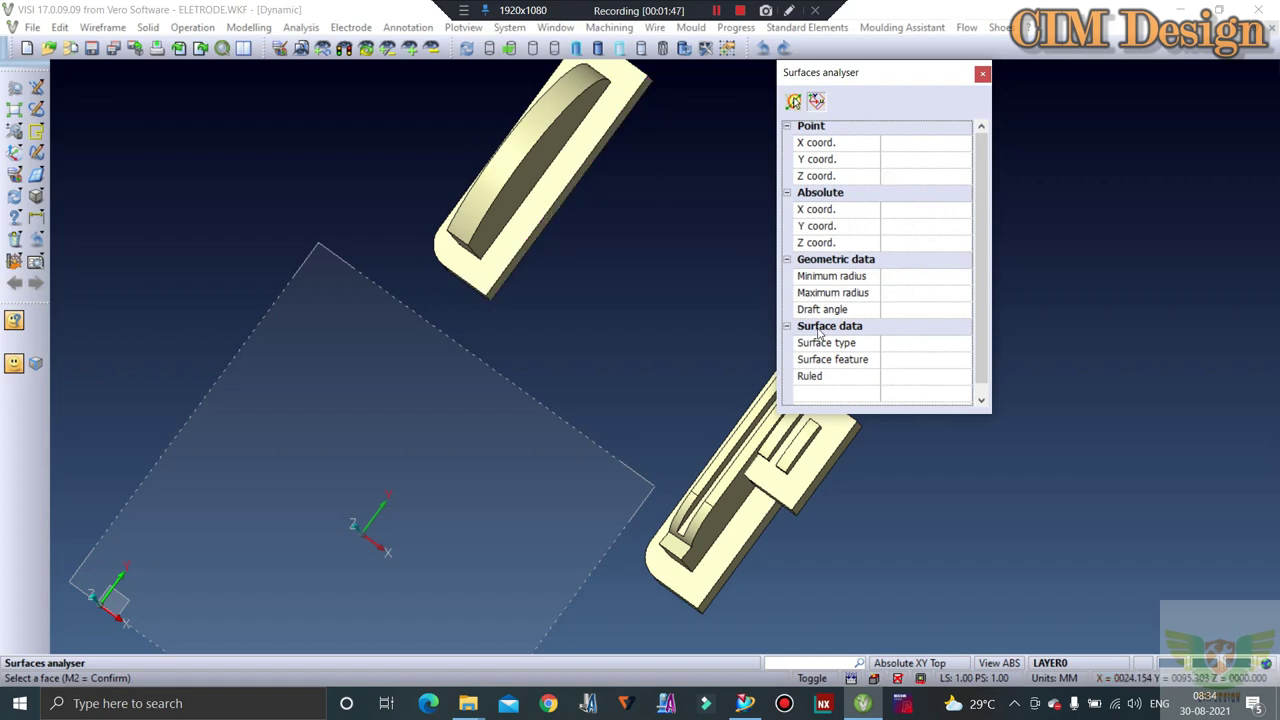
middle_drag(535, 390, 598, 411)
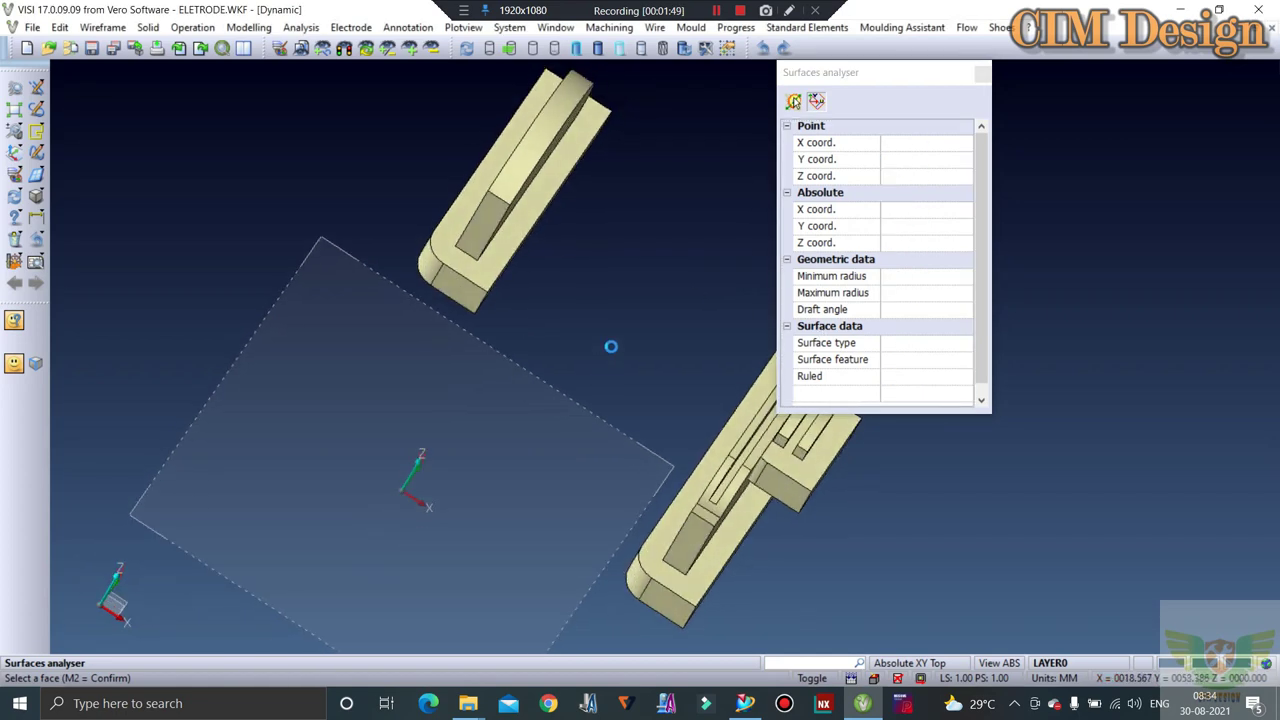
click(692, 455)
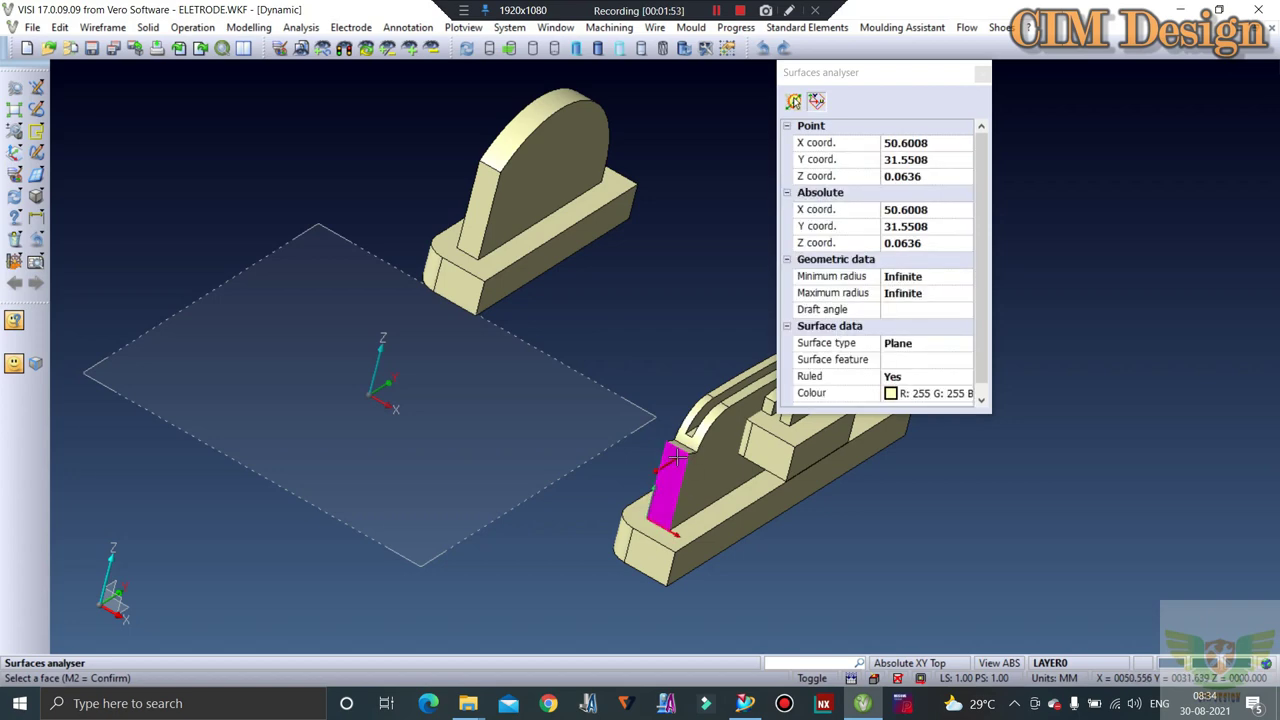
scroll(612, 407, up, 2)
scroll(612, 407, up, 1)
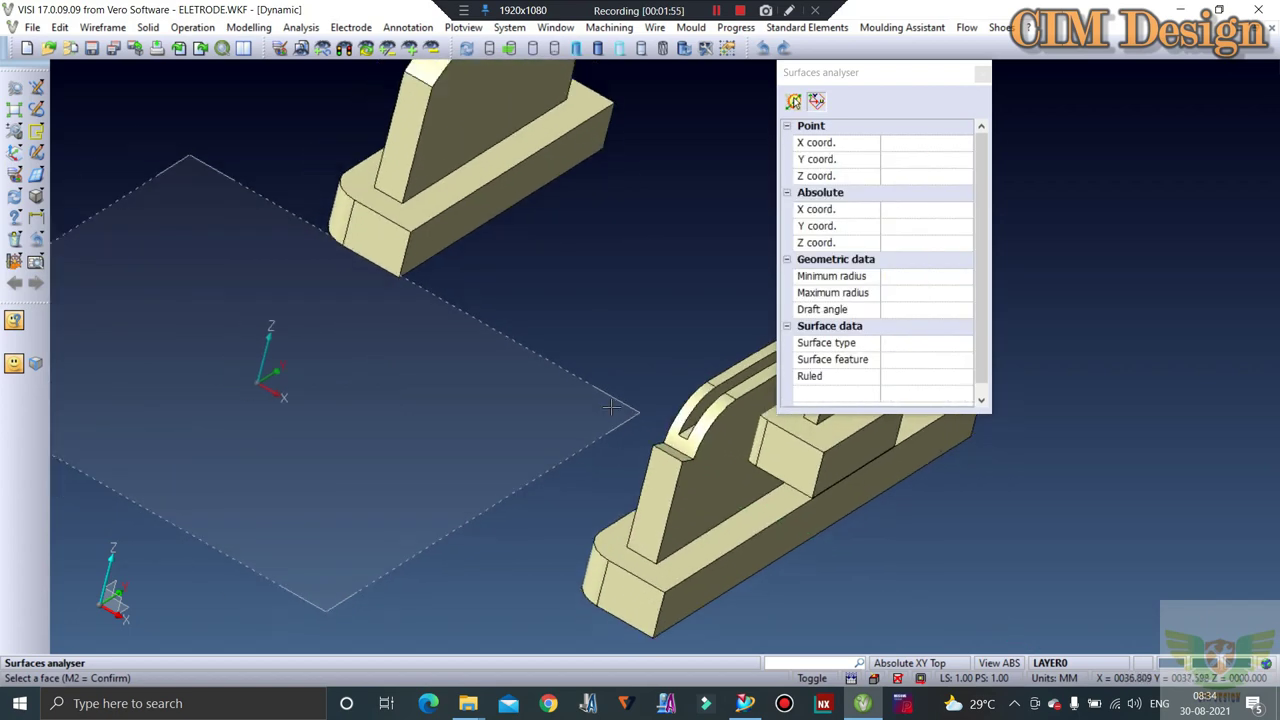
scroll(612, 407, down, 2)
scroll(660, 415, up, 2)
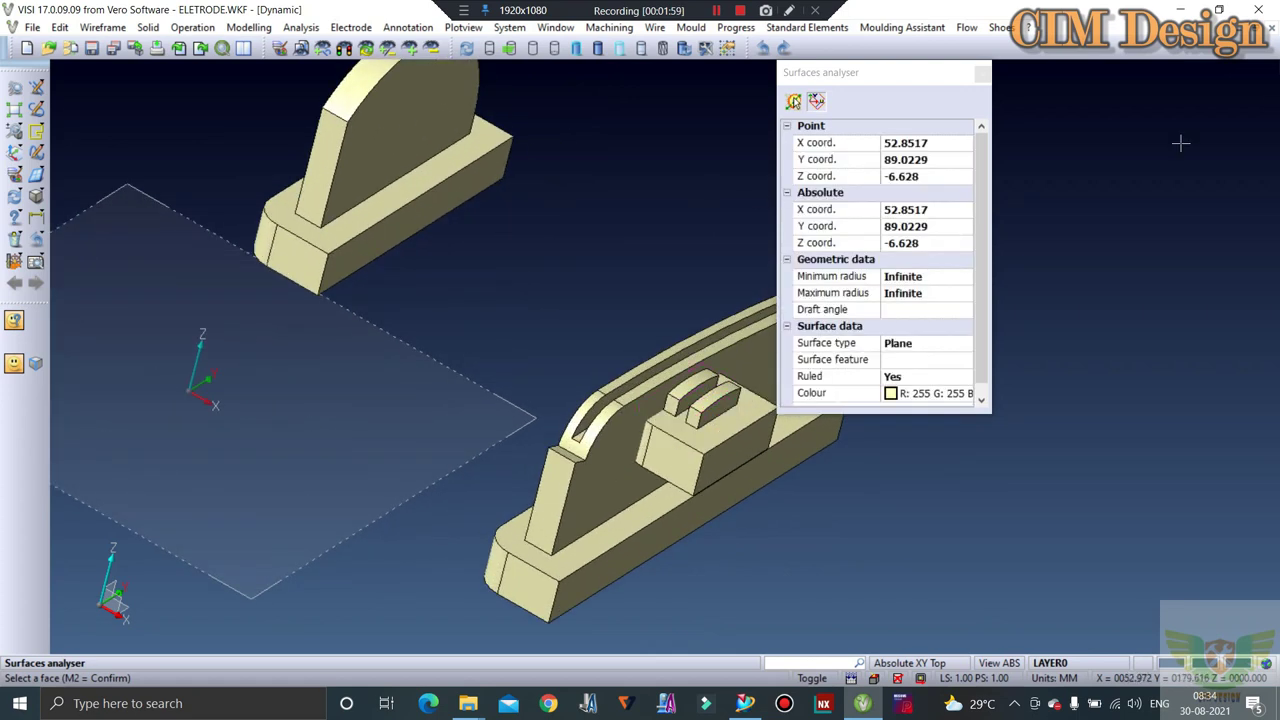
click(983, 73)
Orbit and zoom around both separated electrode pieces.
click(717, 10)
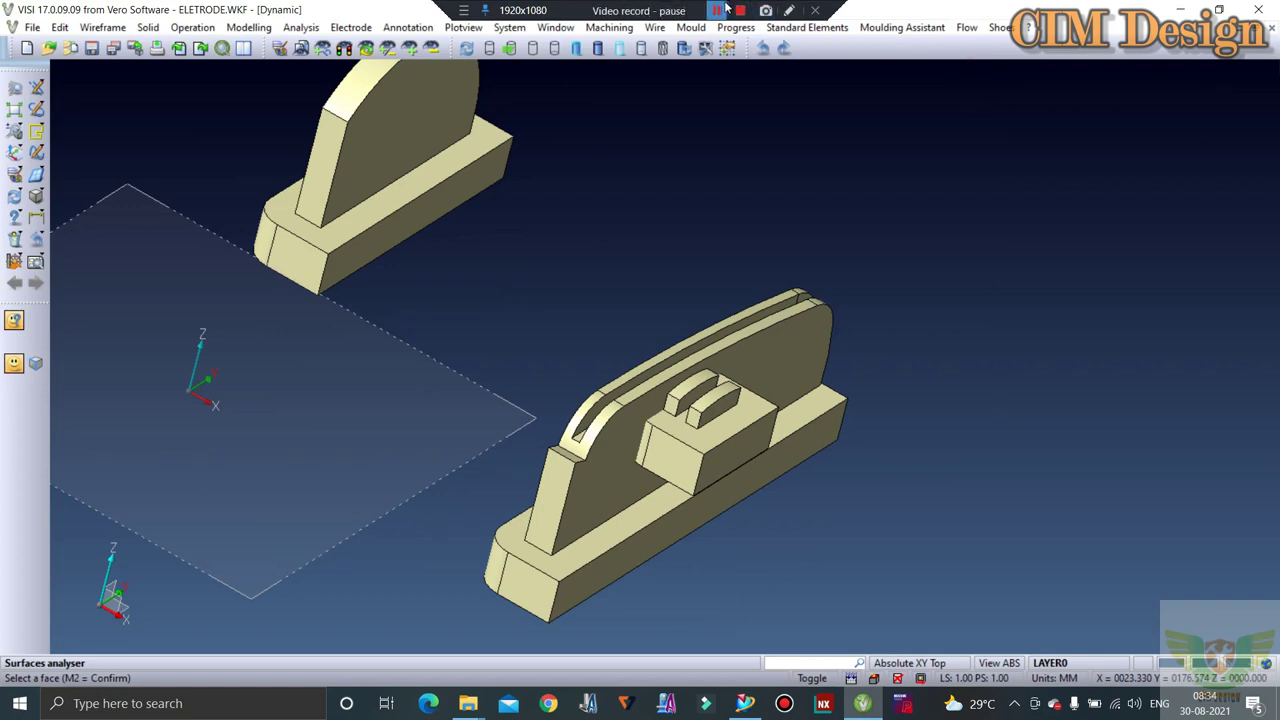
click(720, 10)
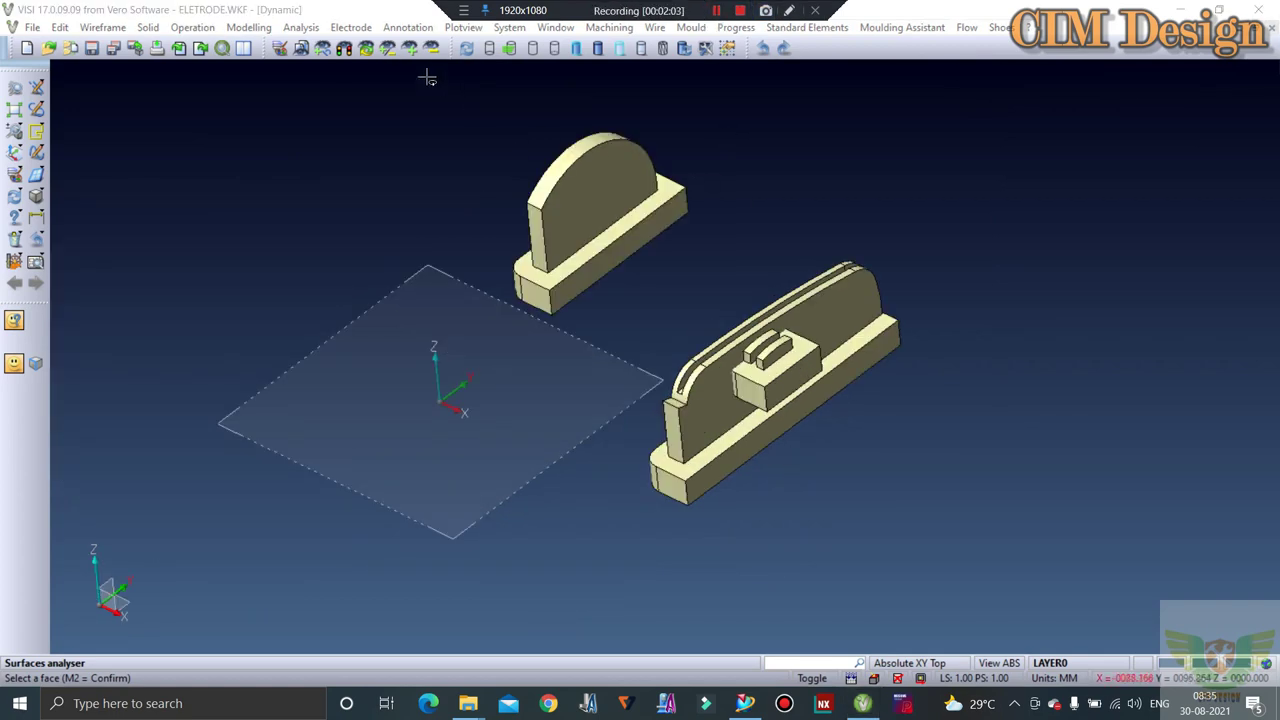
click(66, 28)
mouse_move(103, 27)
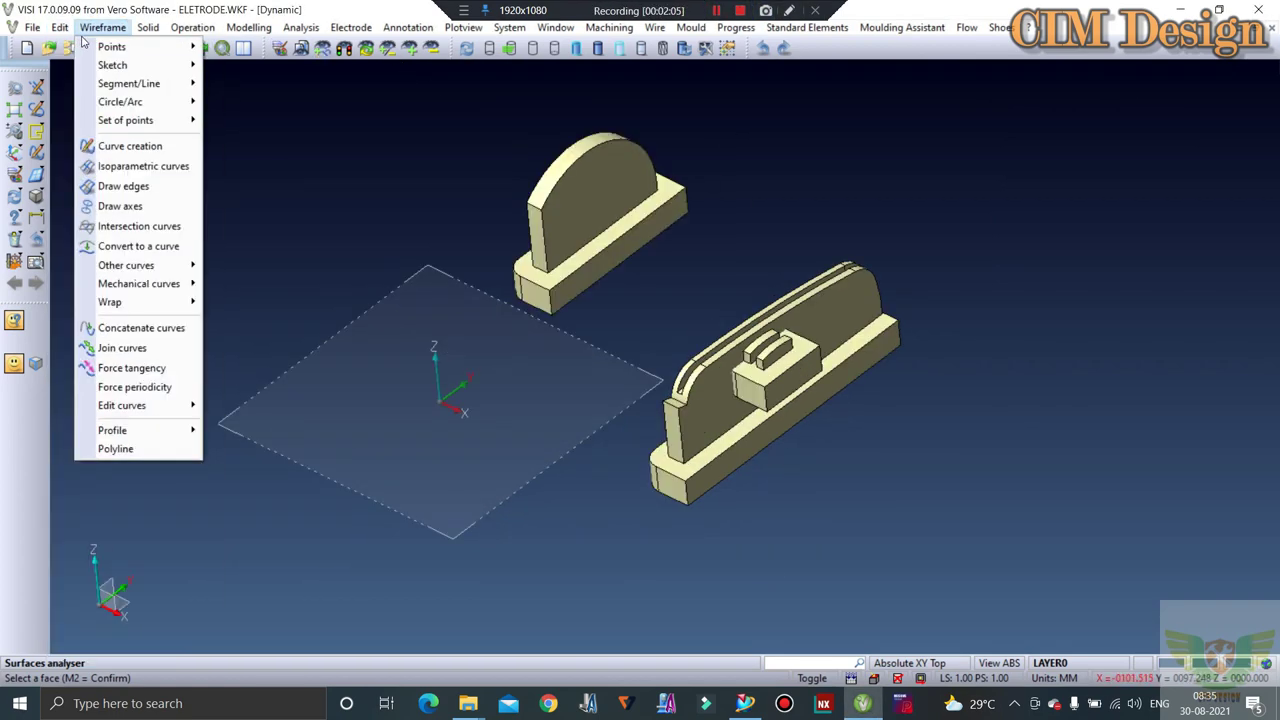
mouse_move(422, 276)
middle_down()
mouse_move(511, 277)
mouse_move(510, 262)
middle_up()
click(61, 27)
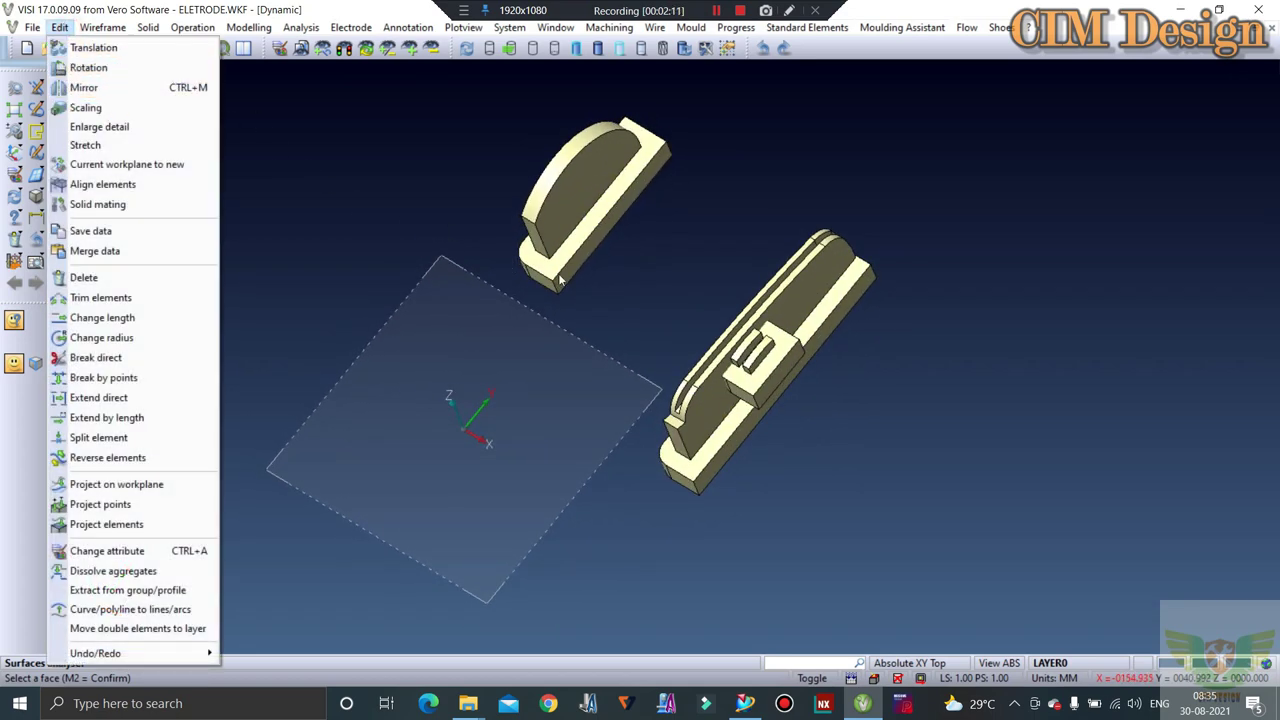
click(678, 352)
scroll(670, 365, up, 2)
scroll(668, 372, up, 2)
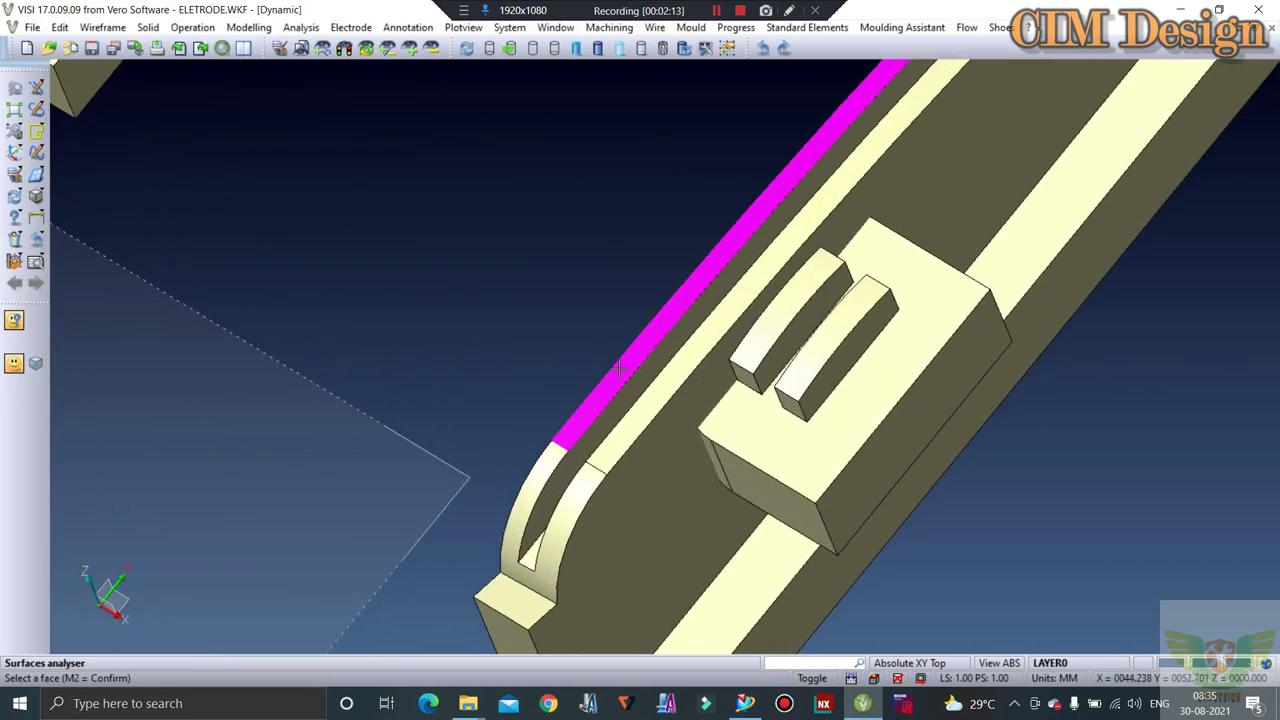
scroll(666, 379, up, 2)
Orbit closer around the long main piece and the curved body, then open the Edit menu.
middle_drag(666, 379, 603, 386)
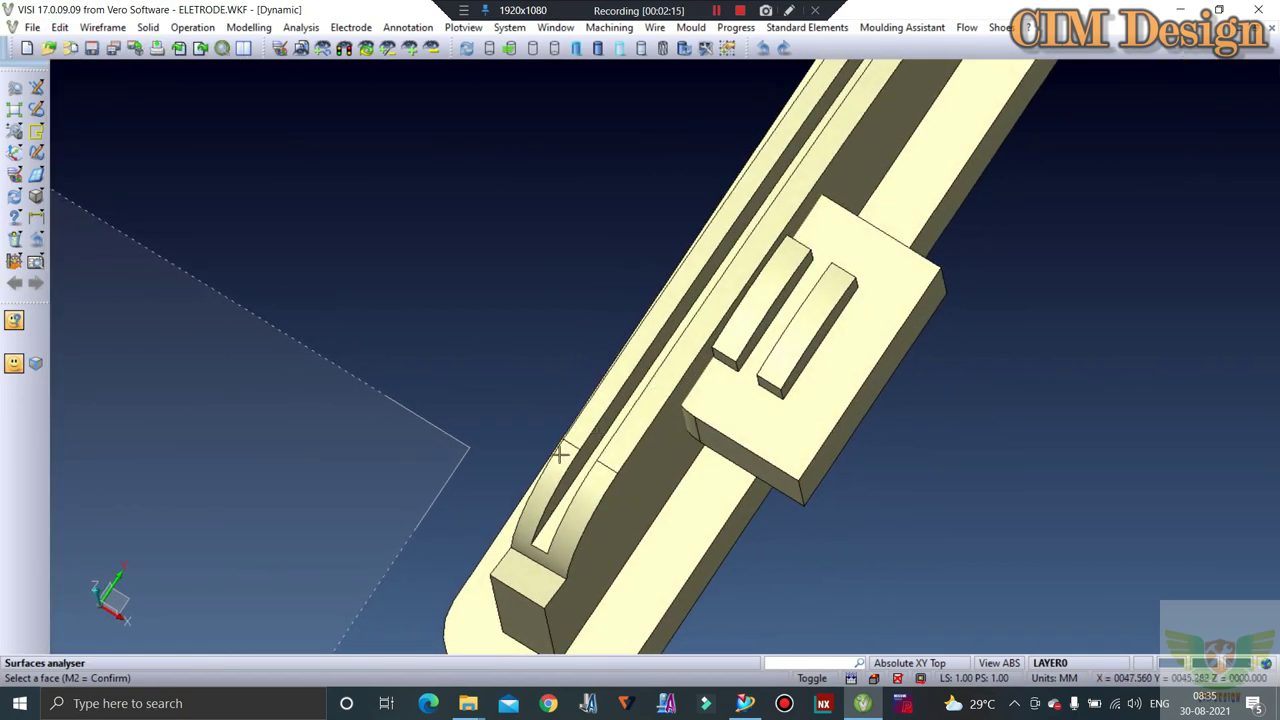
scroll(603, 386, down, 3)
scroll(580, 400, down, 2)
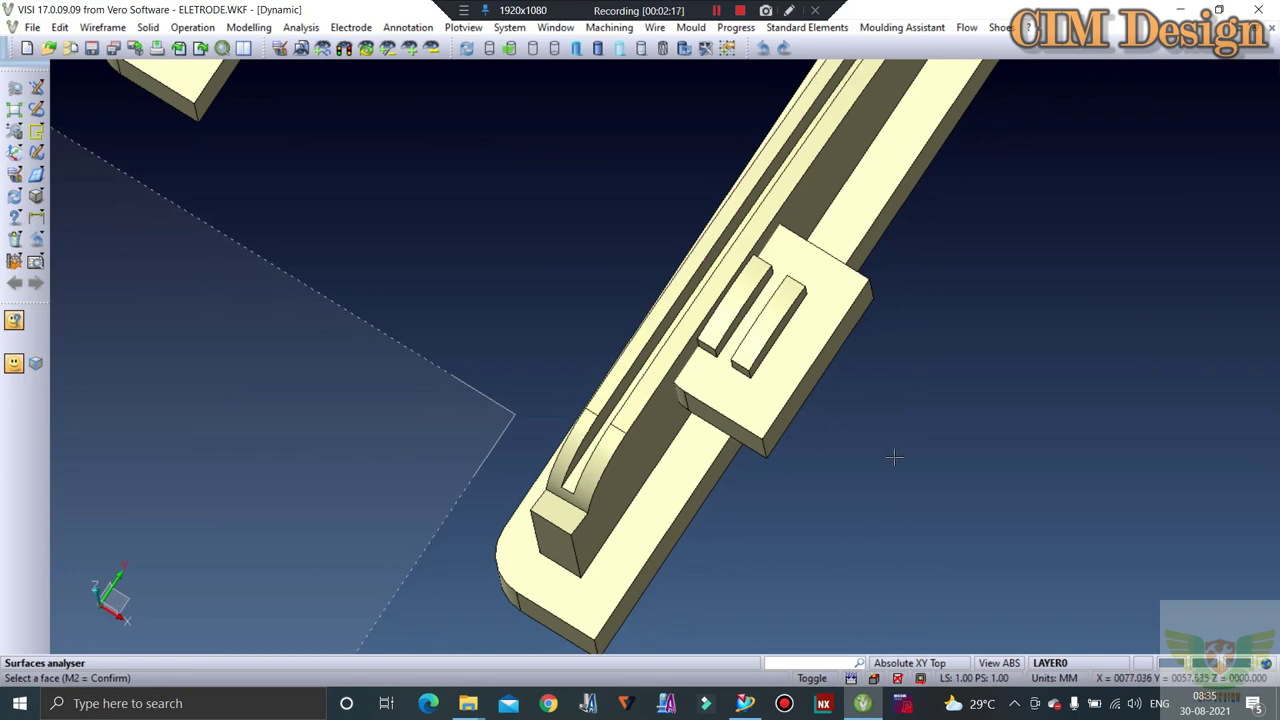
middle_drag(893, 457, 929, 403)
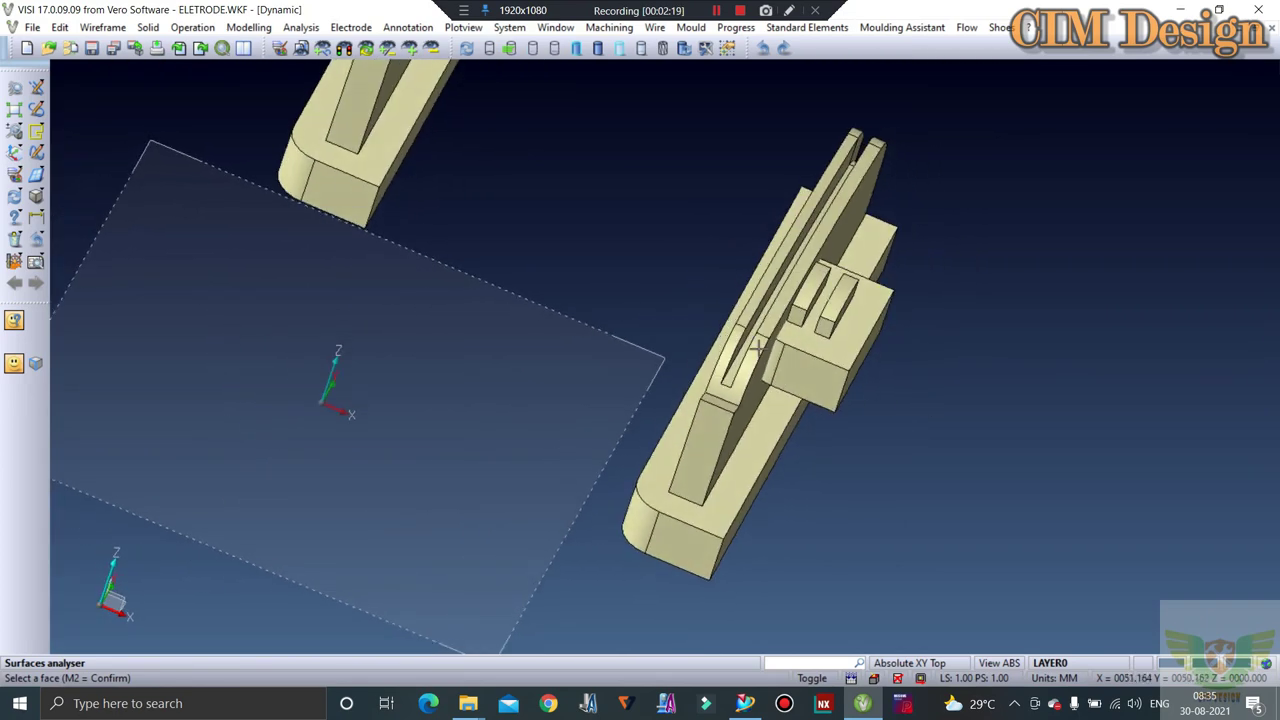
scroll(743, 311, up, 3)
scroll(743, 315, down, 3)
middle_drag(735, 350, 904, 347)
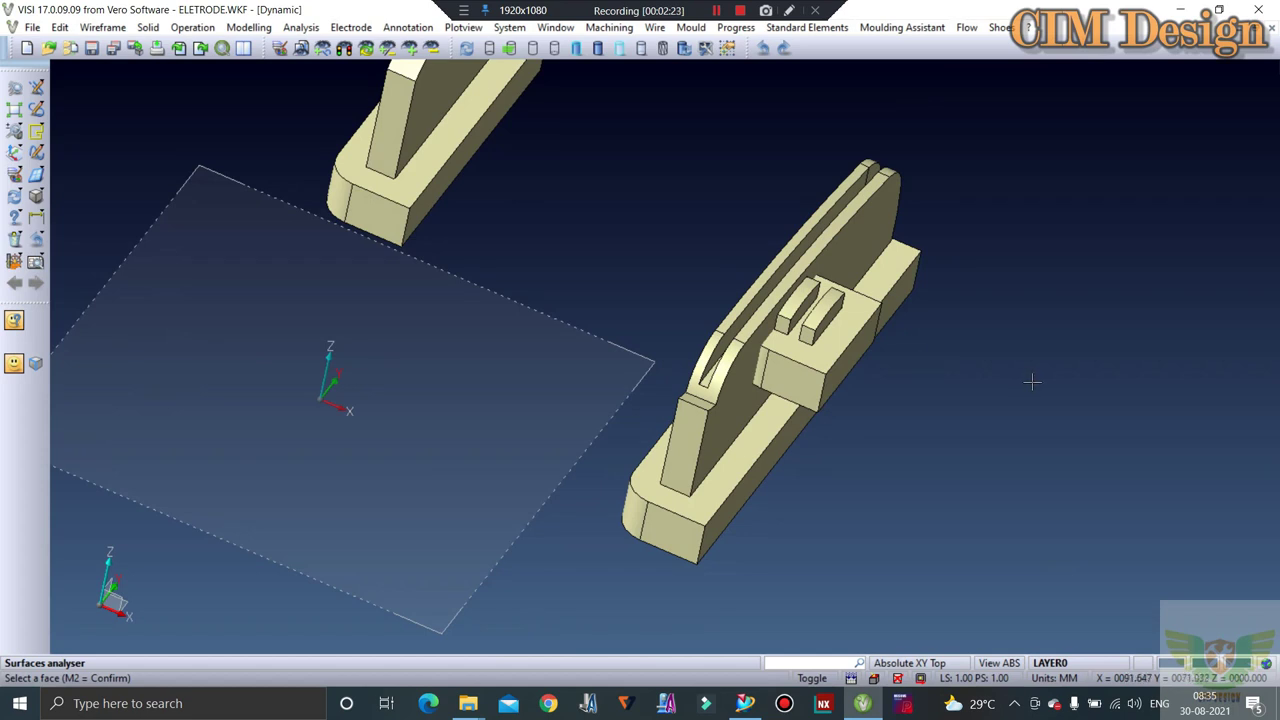
middle_drag(746, 583, 145, 102)
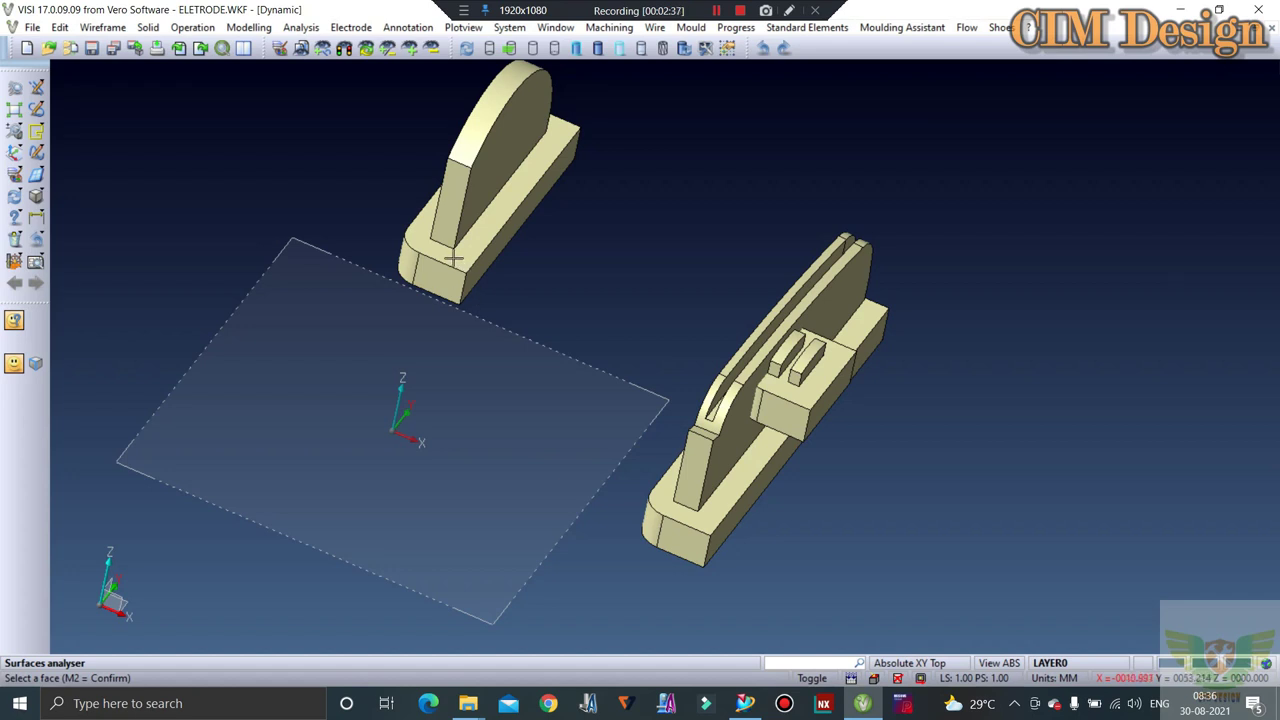
mouse_move(453, 258)
middle_down()
mouse_move(411, 249)
mouse_move(362, 266)
mouse_move(397, 261)
middle_up()
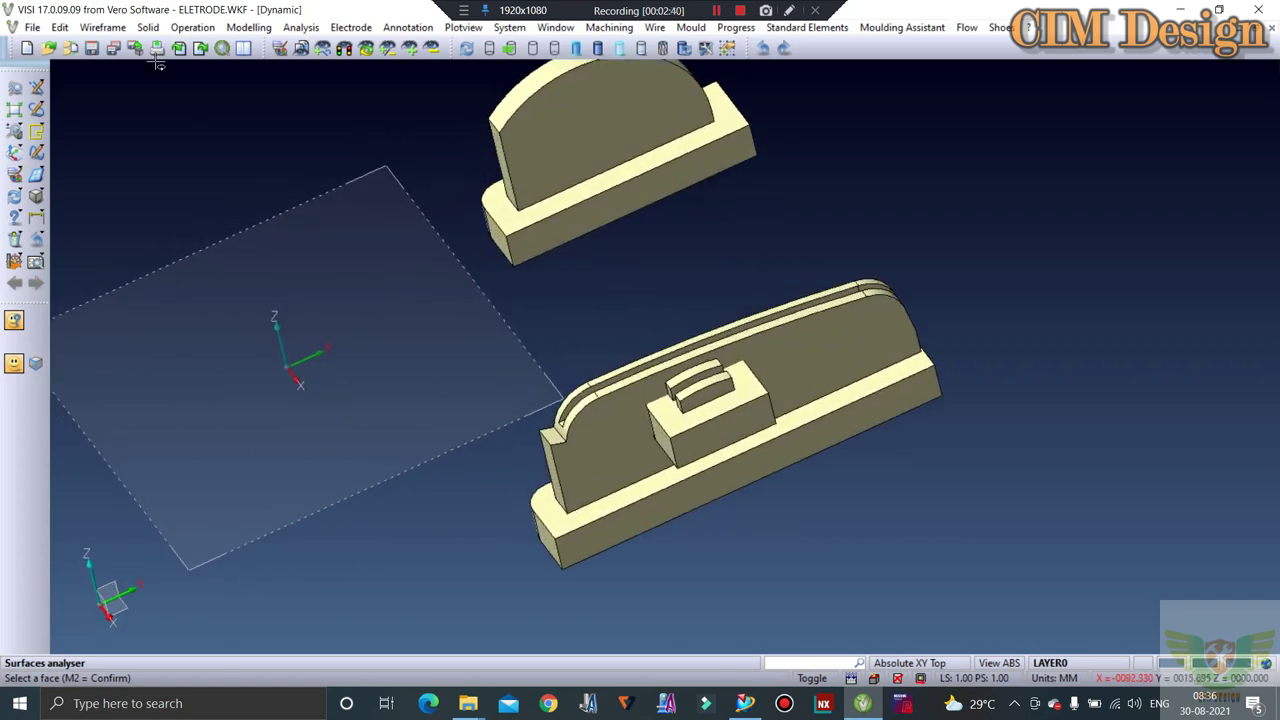
click(60, 27)
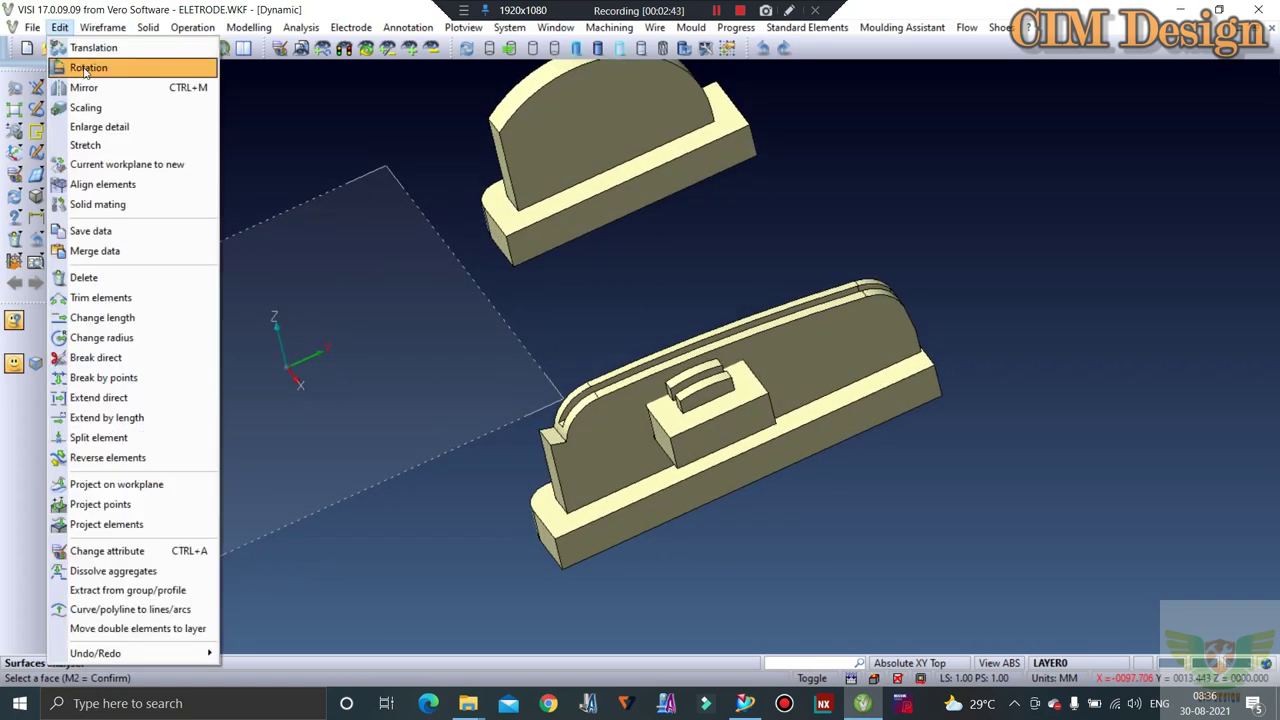
Begin rotating the upper part about a picked point, then cancel the rotation.
click(88, 67)
click(505, 246)
middle_click(480, 231)
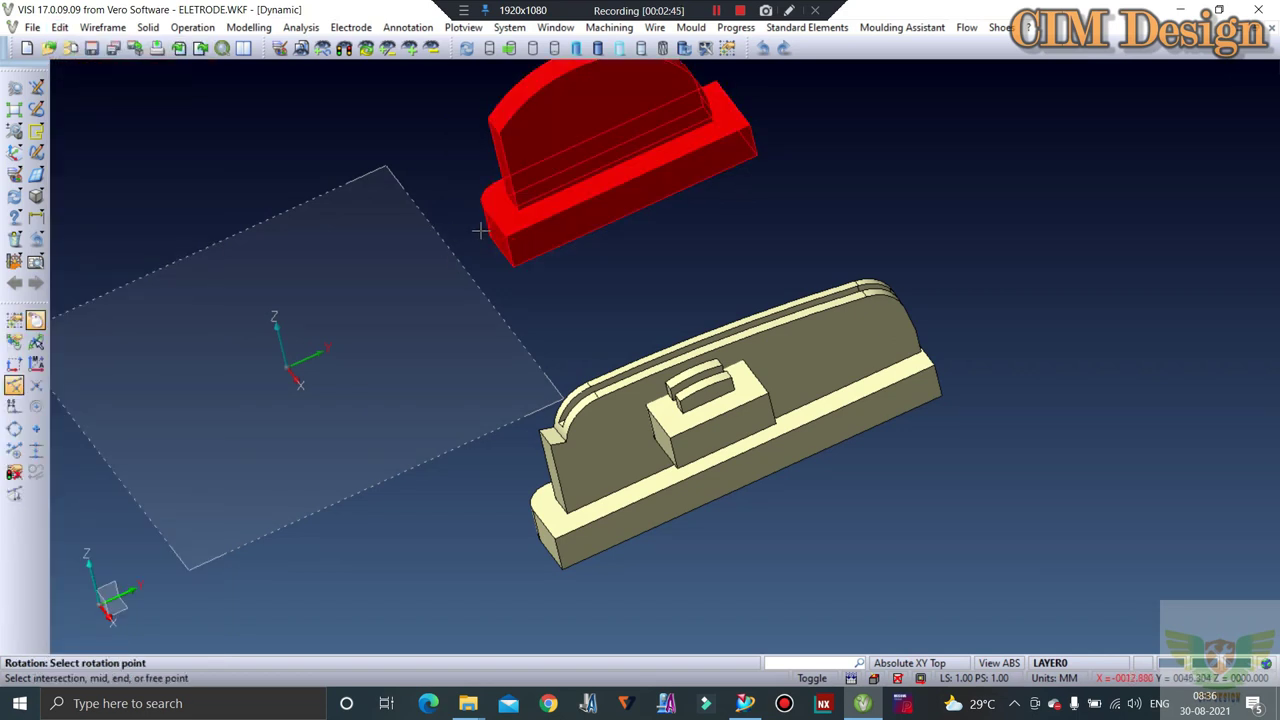
click(505, 236)
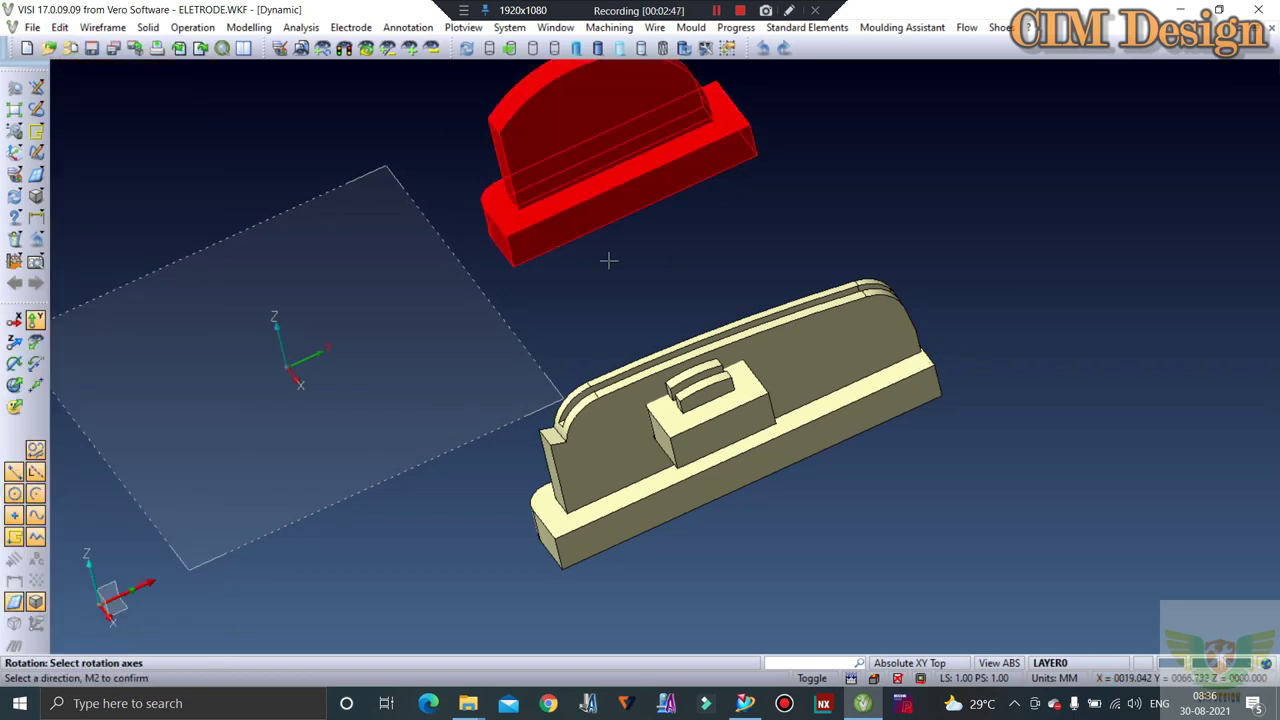
key(Escape)
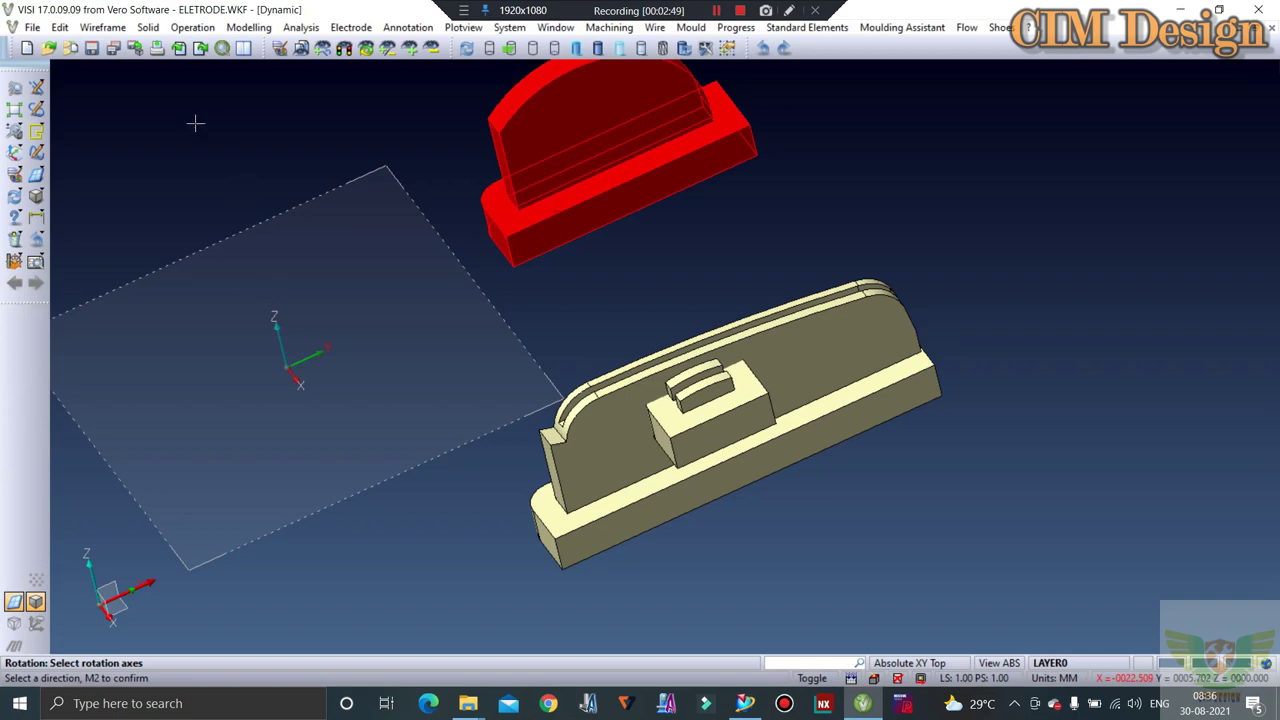
Translate the upper curved part from its corner so it butts against the base part's end.
click(60, 27)
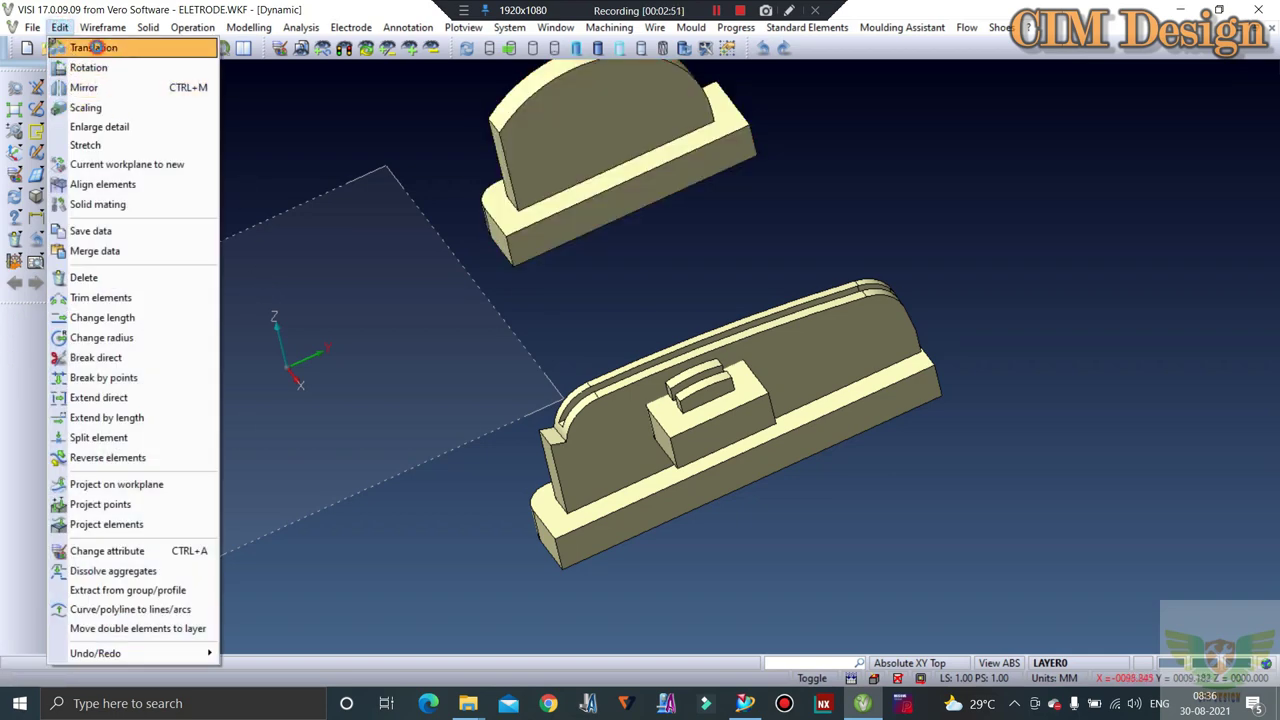
click(93, 47)
click(505, 235)
click(505, 235)
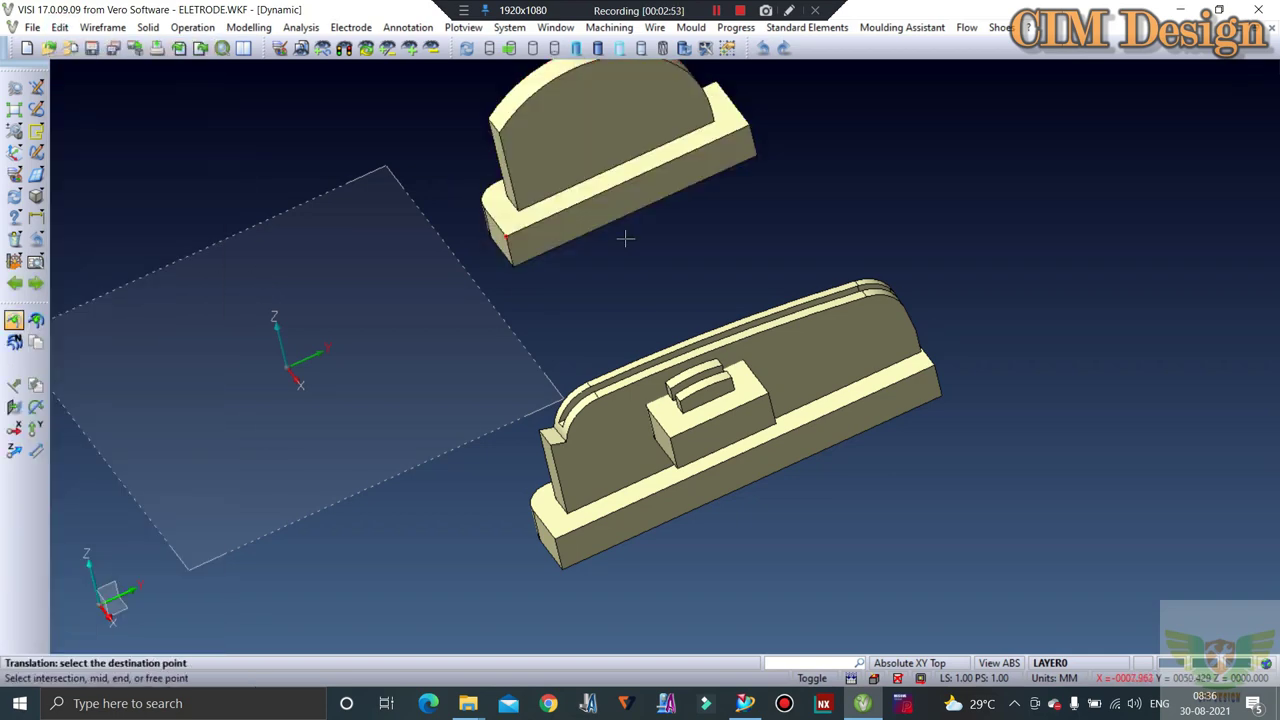
click(932, 363)
Translate the small stepped handle block beyond the far end of the joined parts.
click(669, 437)
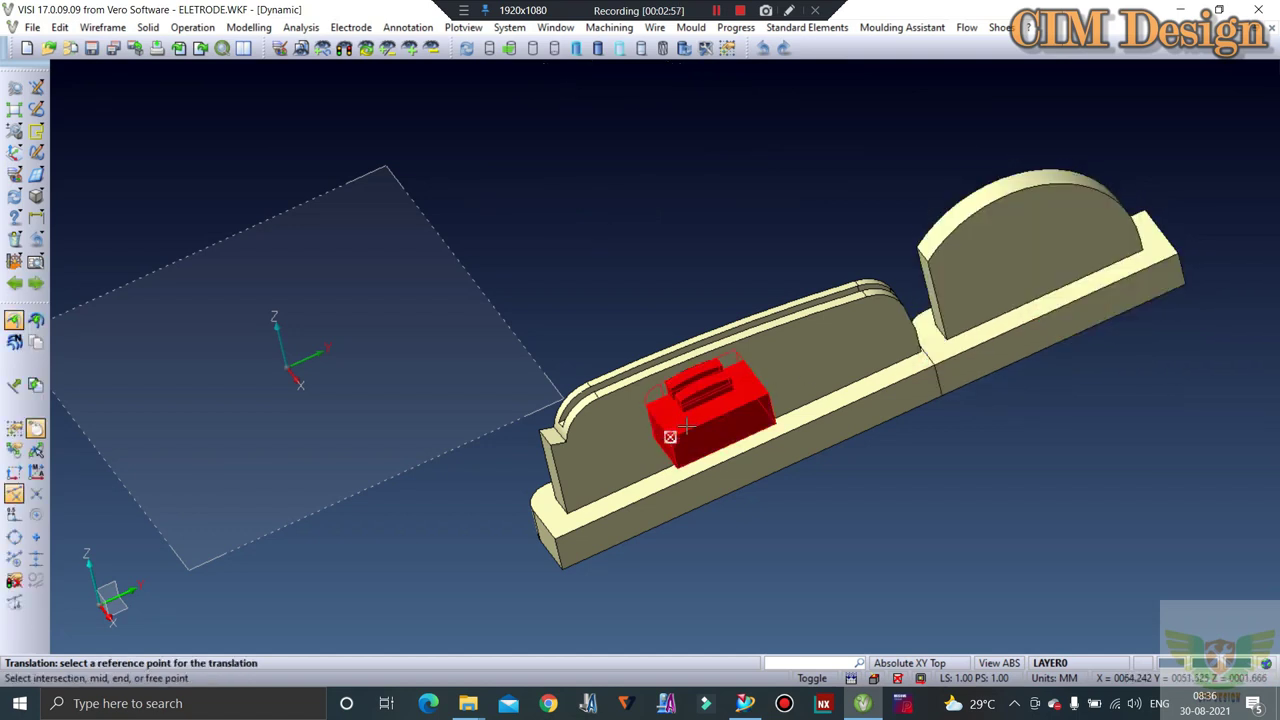
click(686, 427)
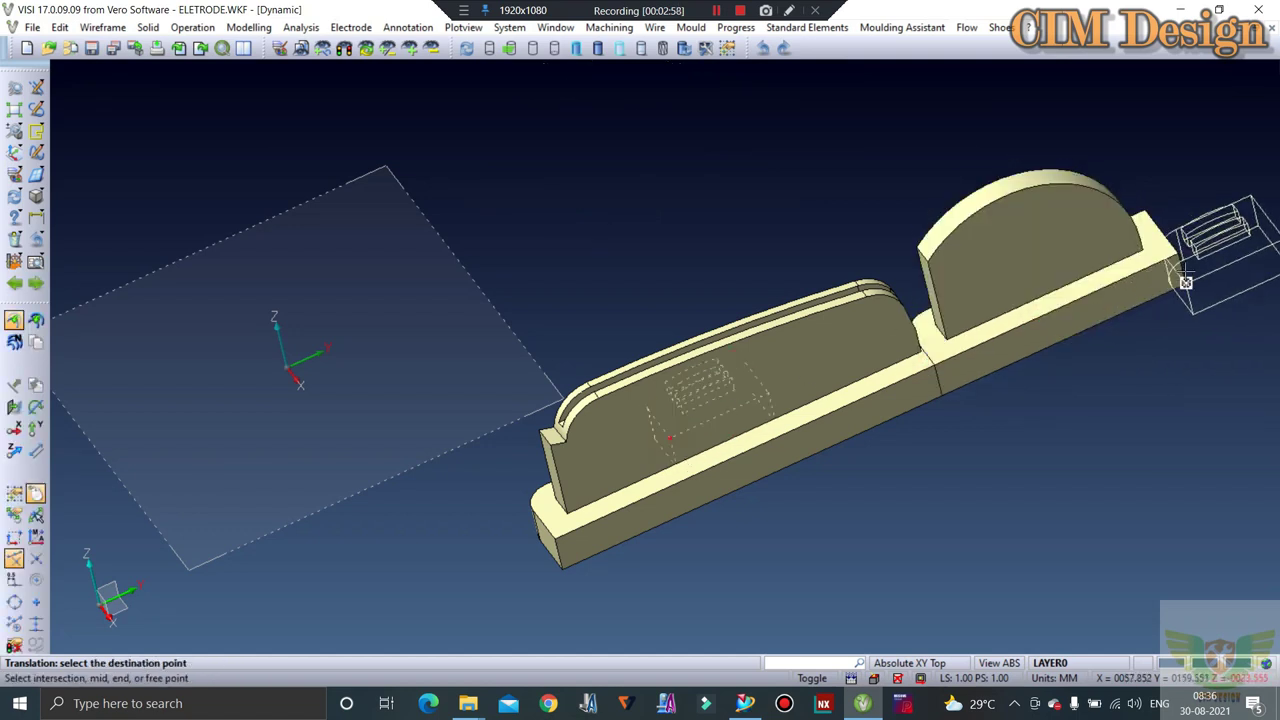
click(1005, 305)
mouse_move(981, 308)
middle_down()
mouse_move(1057, 314)
mouse_move(1000, 329)
middle_up()
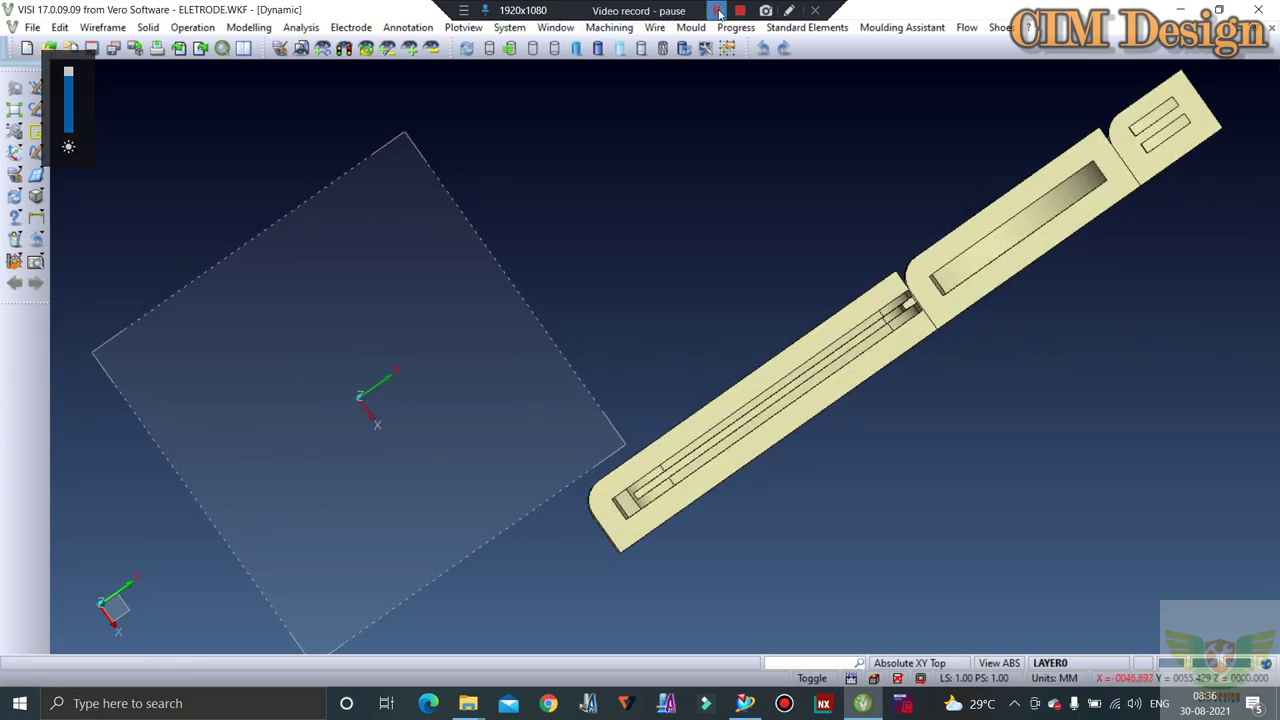
Shift the small top block 7 mm along Y using the Translation dialog.
click(683, 49)
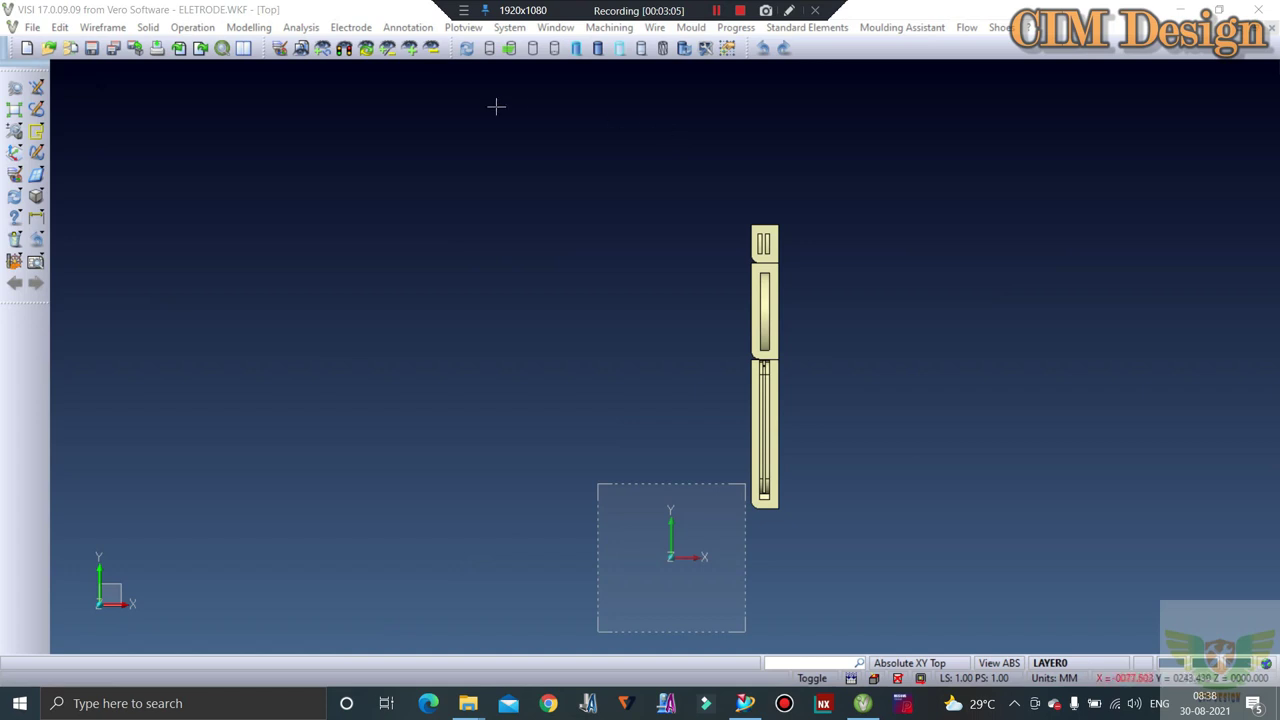
scroll(431, 266, down, 1)
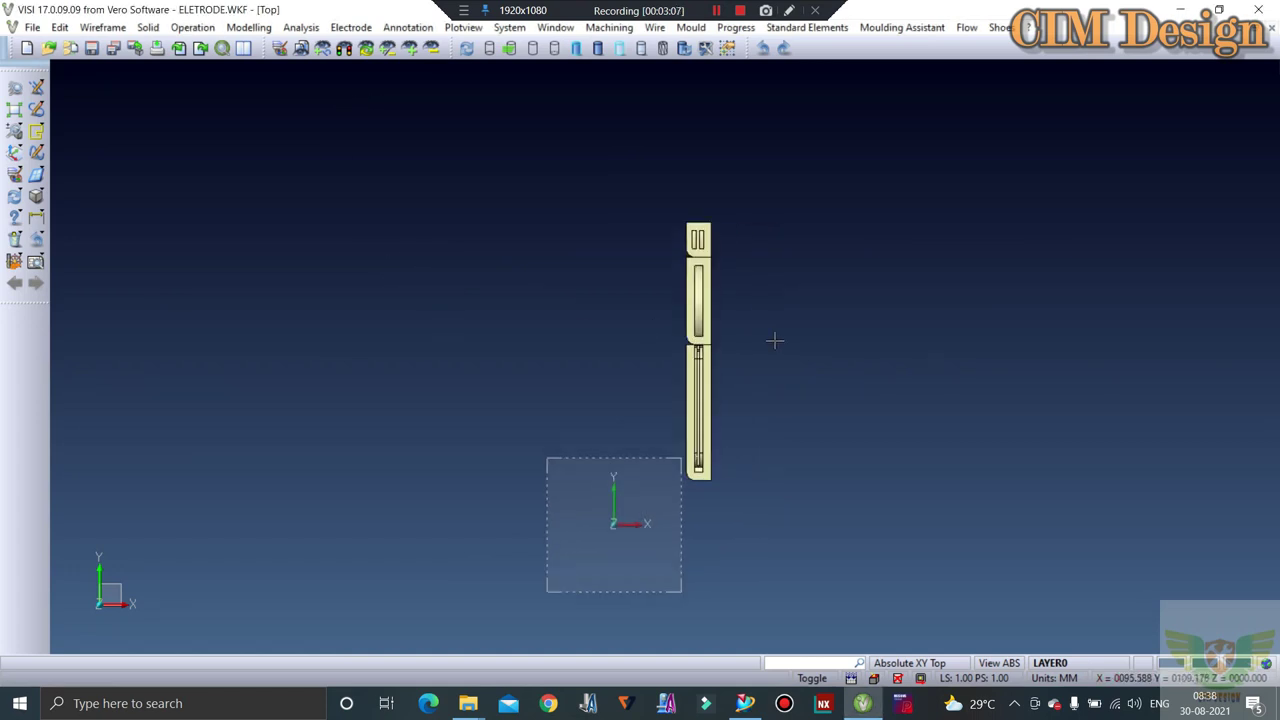
scroll(746, 318, up, 2)
mouse_move(746, 318)
middle_down()
mouse_move(727, 246)
mouse_move(234, 175)
middle_up()
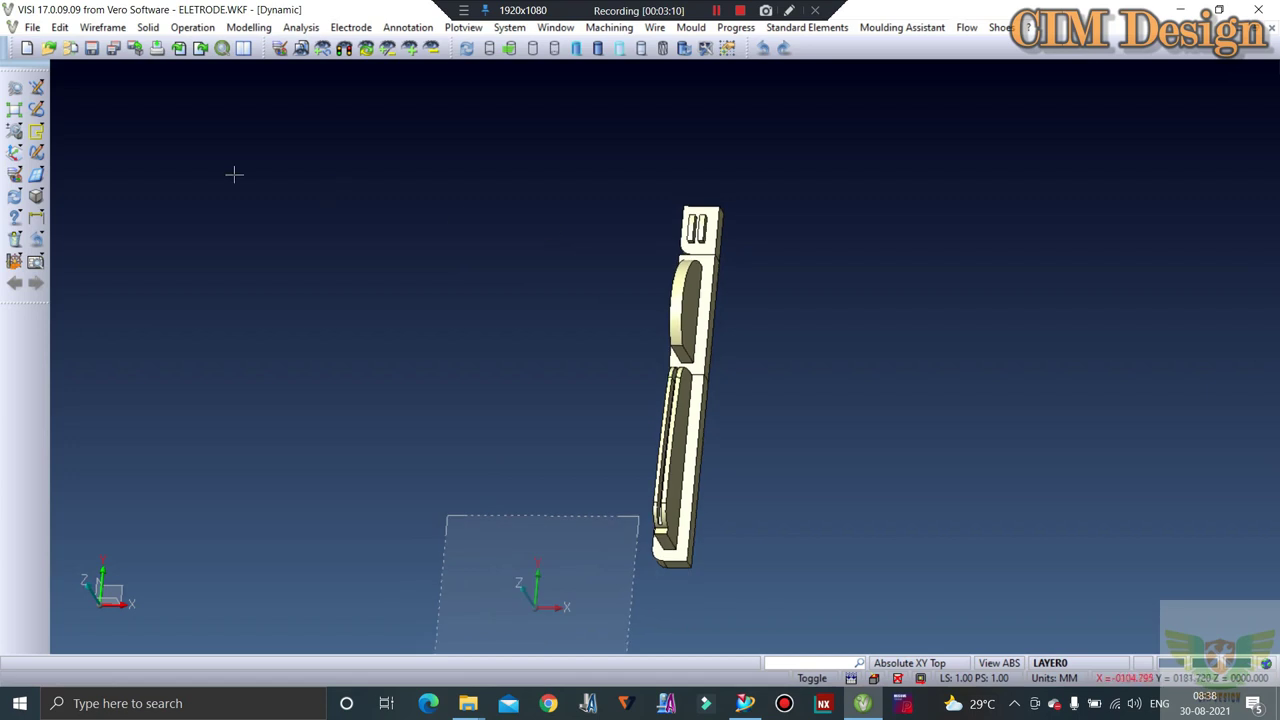
click(61, 27)
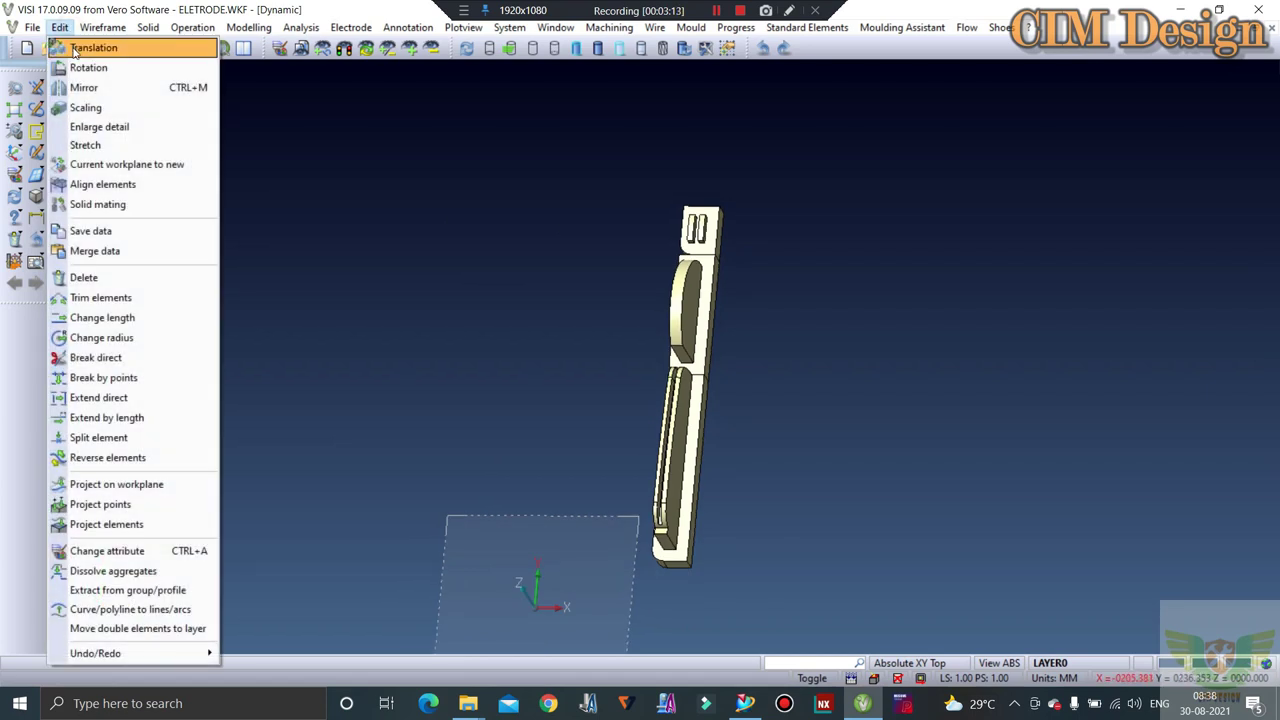
click(75, 50)
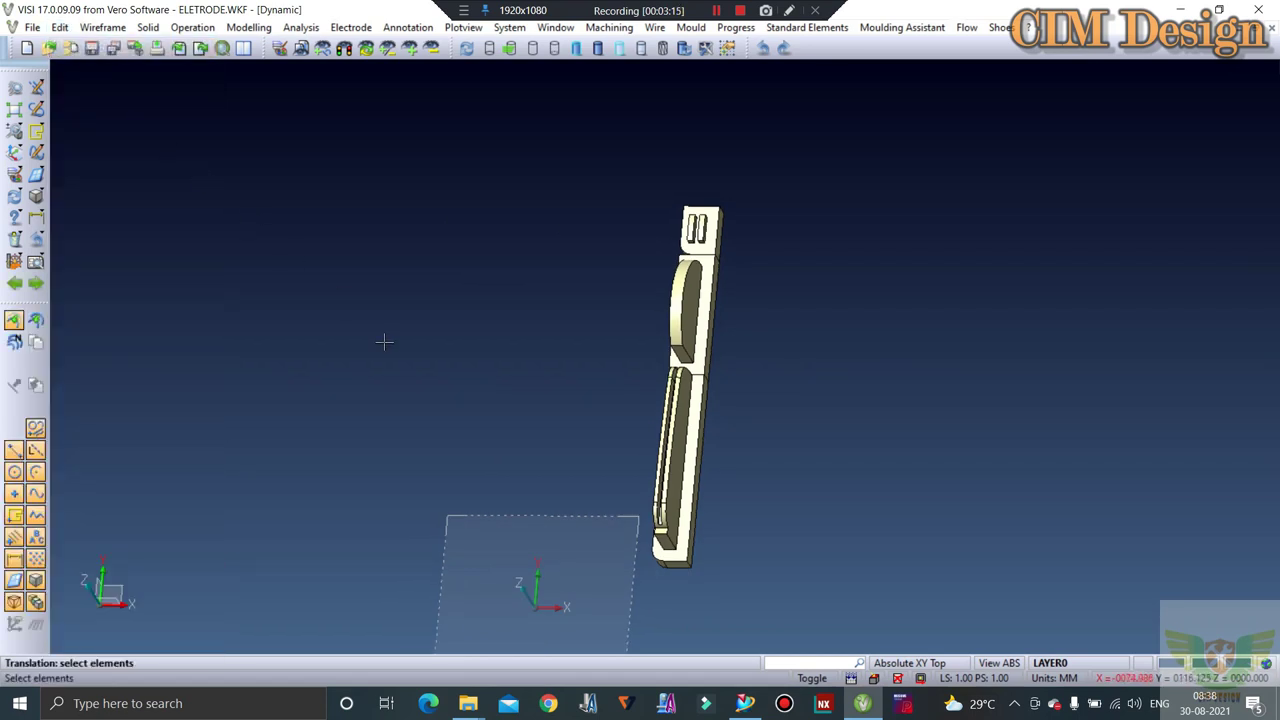
scroll(684, 259, up, 1)
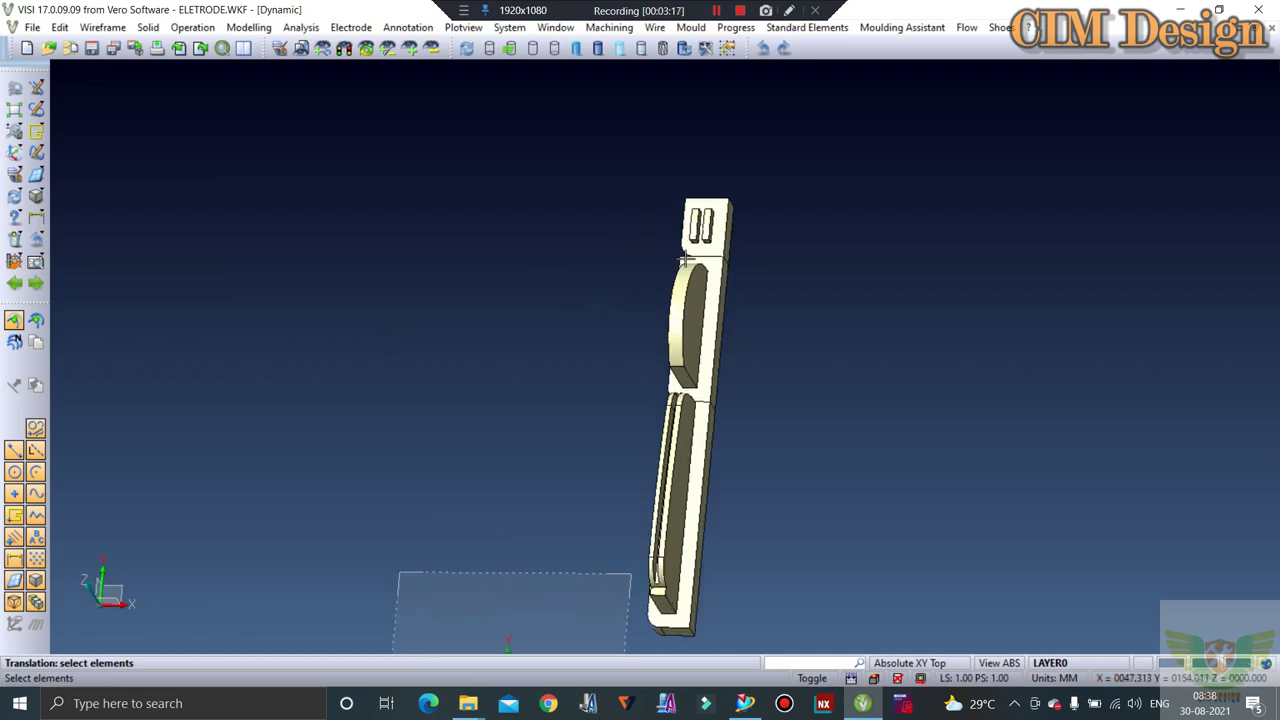
drag(578, 148, 740, 283)
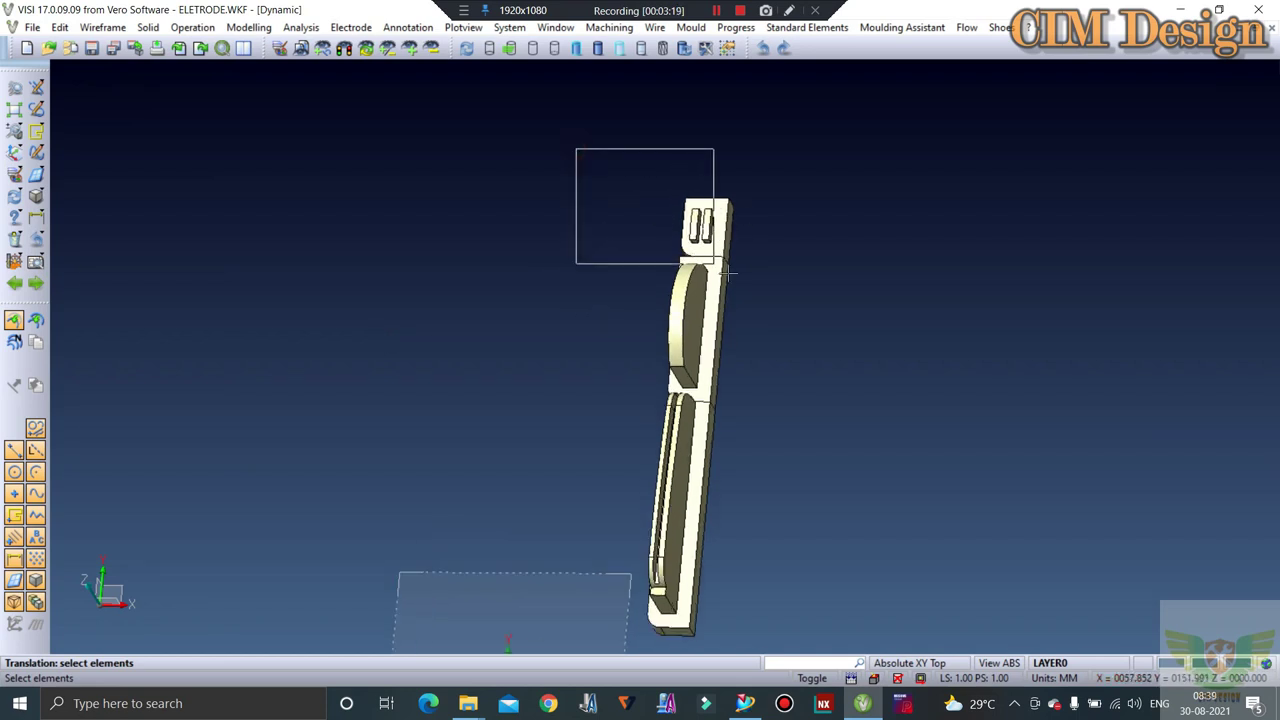
middle_click(740, 283)
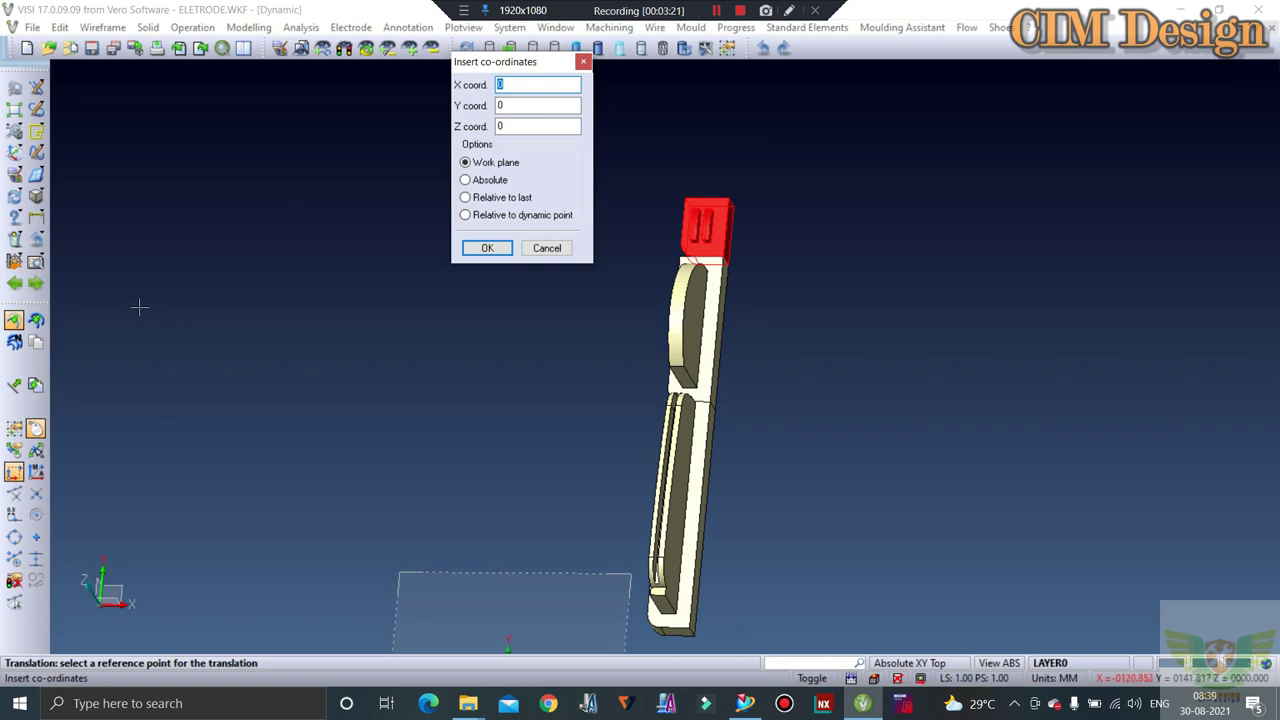
click(530, 248)
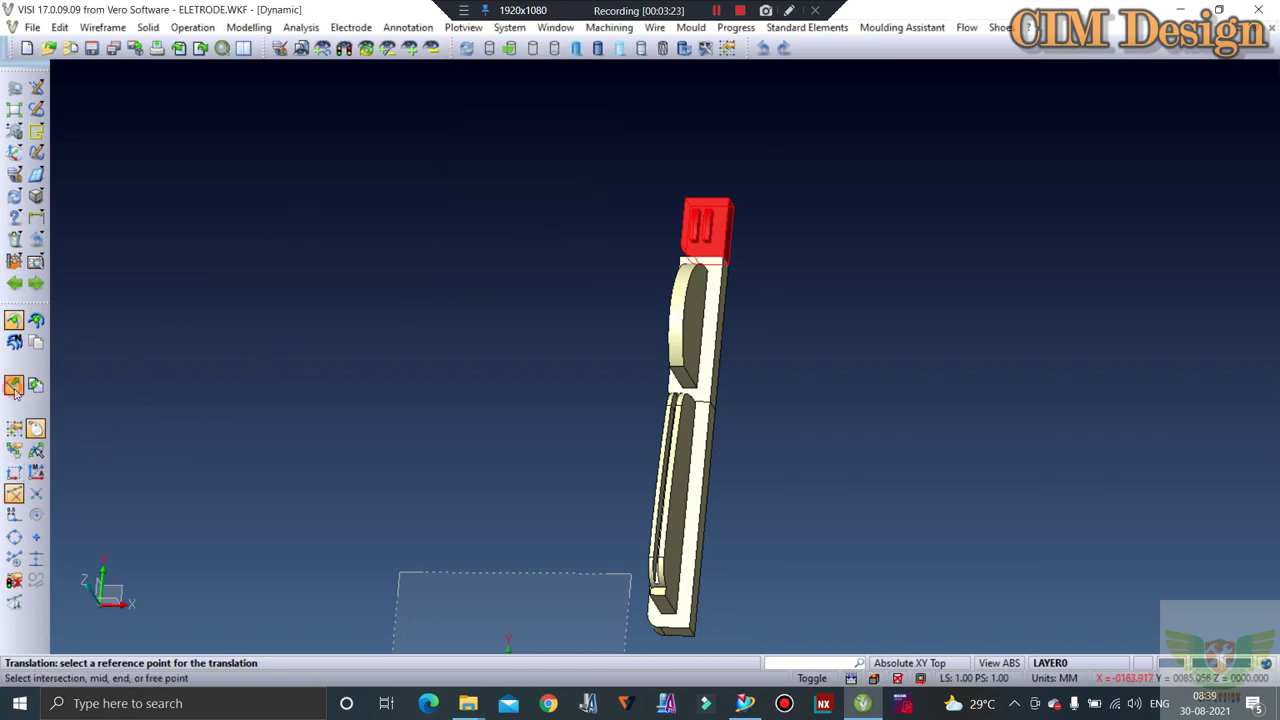
click(13, 387)
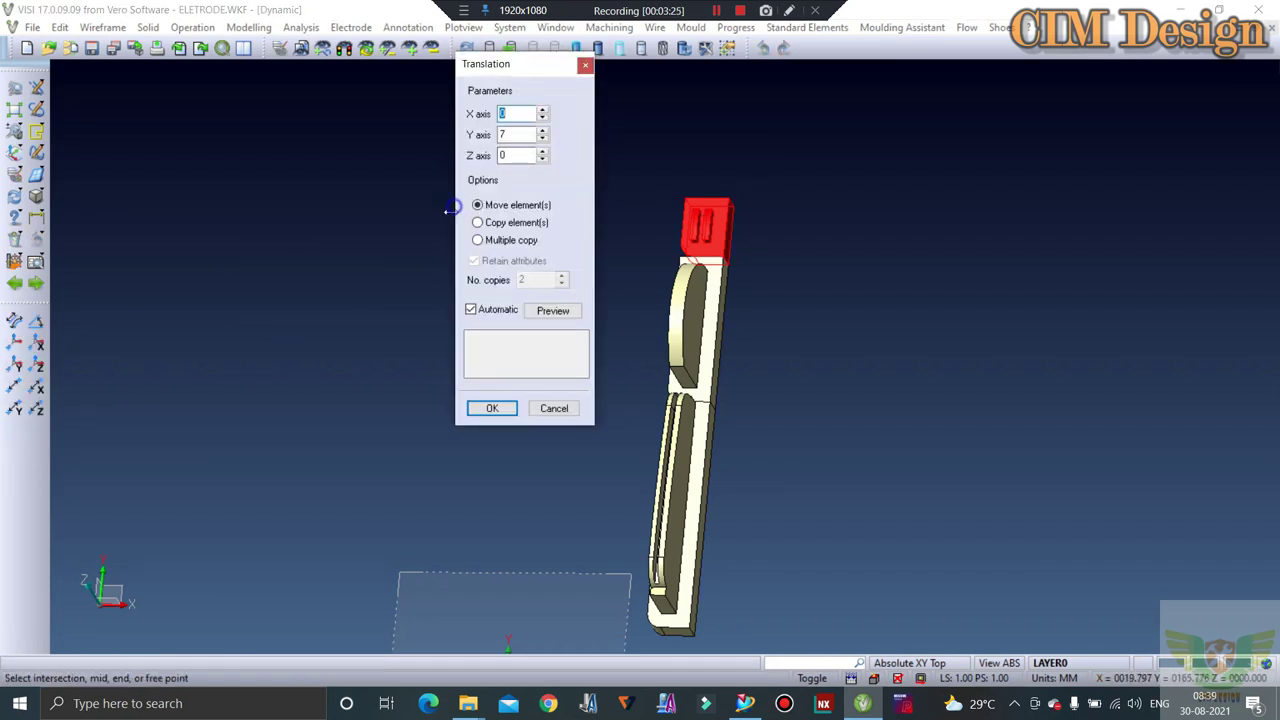
click(491, 408)
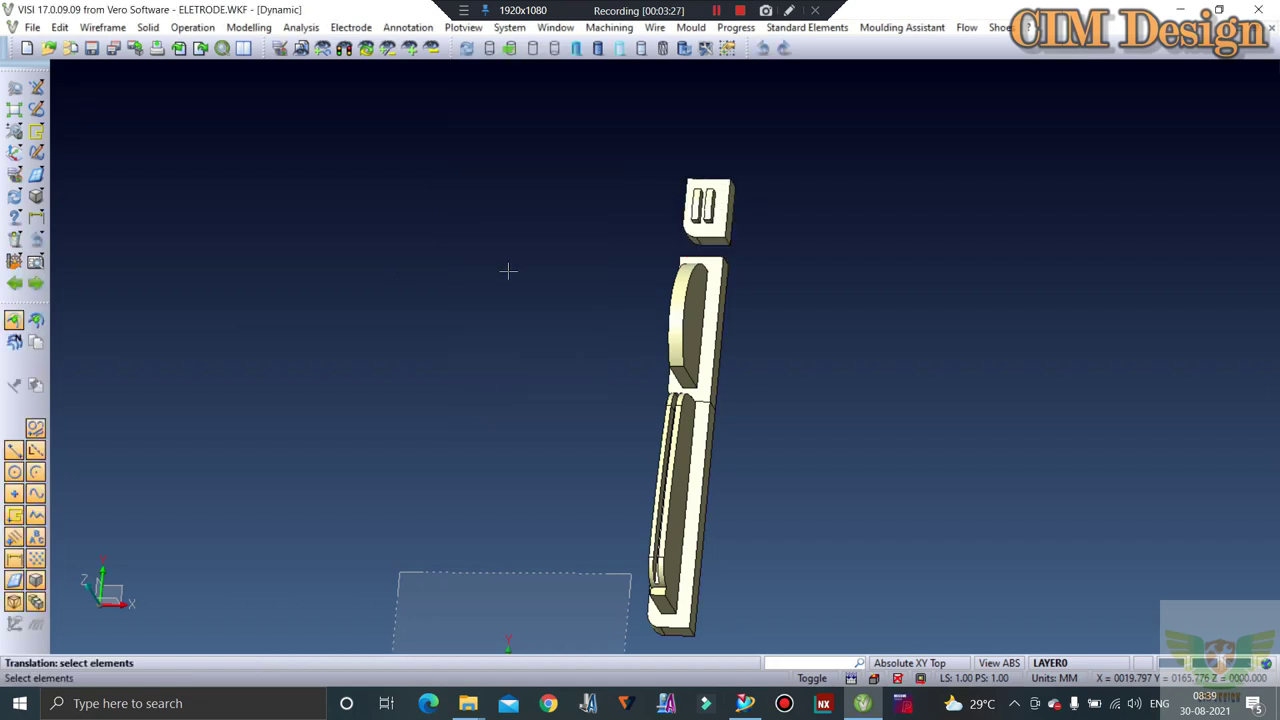
Apply the same 7 mm translation to the upper pieces, opening a gap below the arched piece.
drag(541, 151, 878, 448)
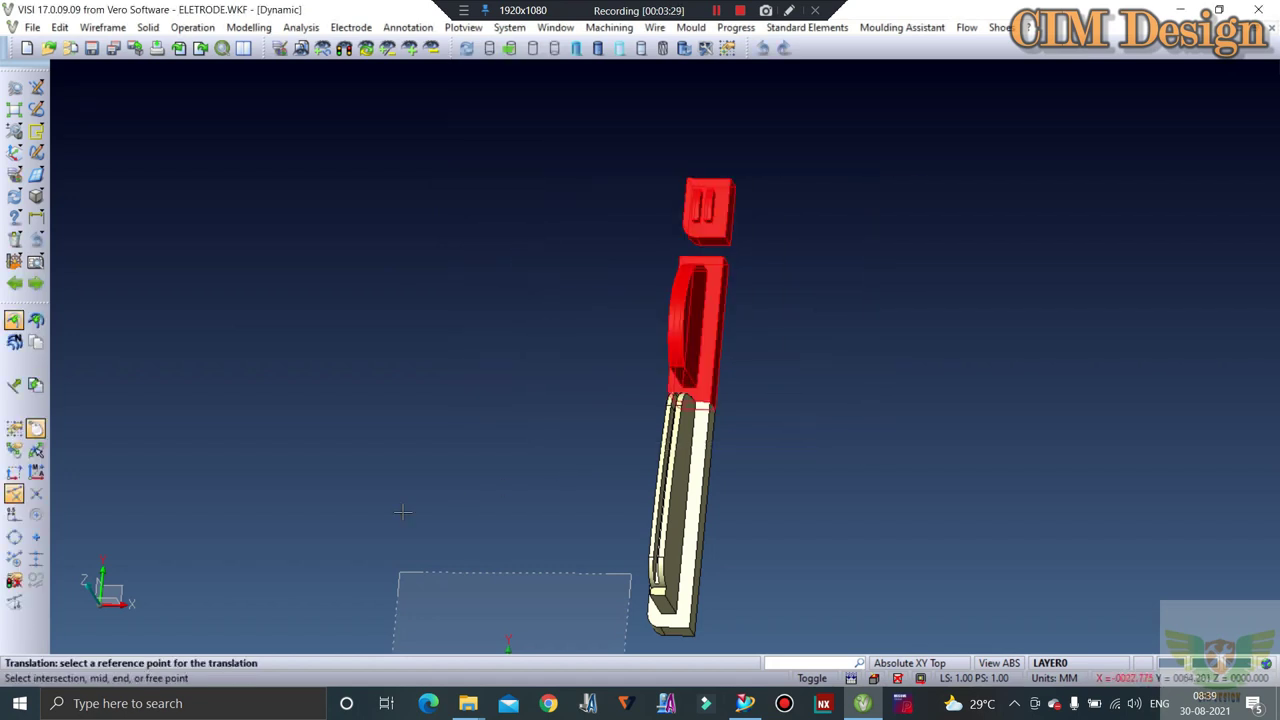
click(334, 357)
key(Return)
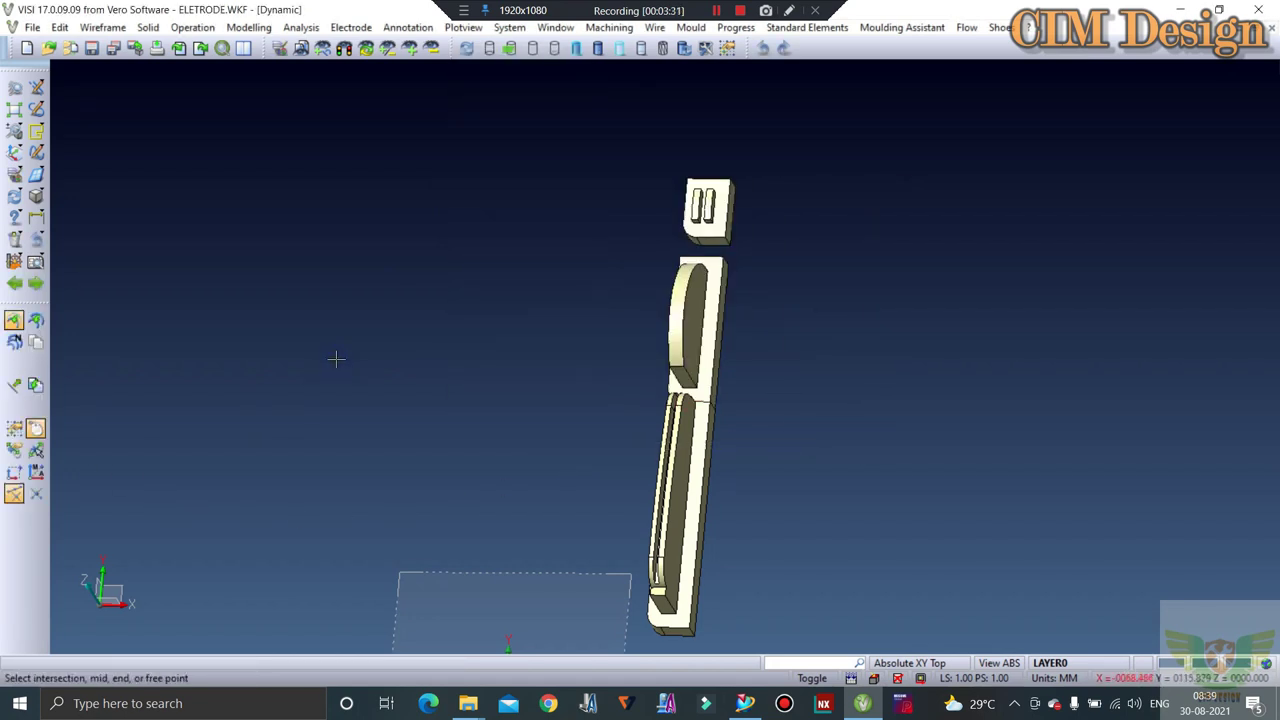
mouse_move(344, 364)
middle_down()
mouse_move(471, 317)
mouse_move(434, 340)
mouse_move(560, 360)
middle_up()
scroll(648, 366, up, 3)
mouse_move(648, 366)
middle_down()
mouse_move(600, 389)
mouse_move(623, 394)
mouse_move(603, 366)
middle_up()
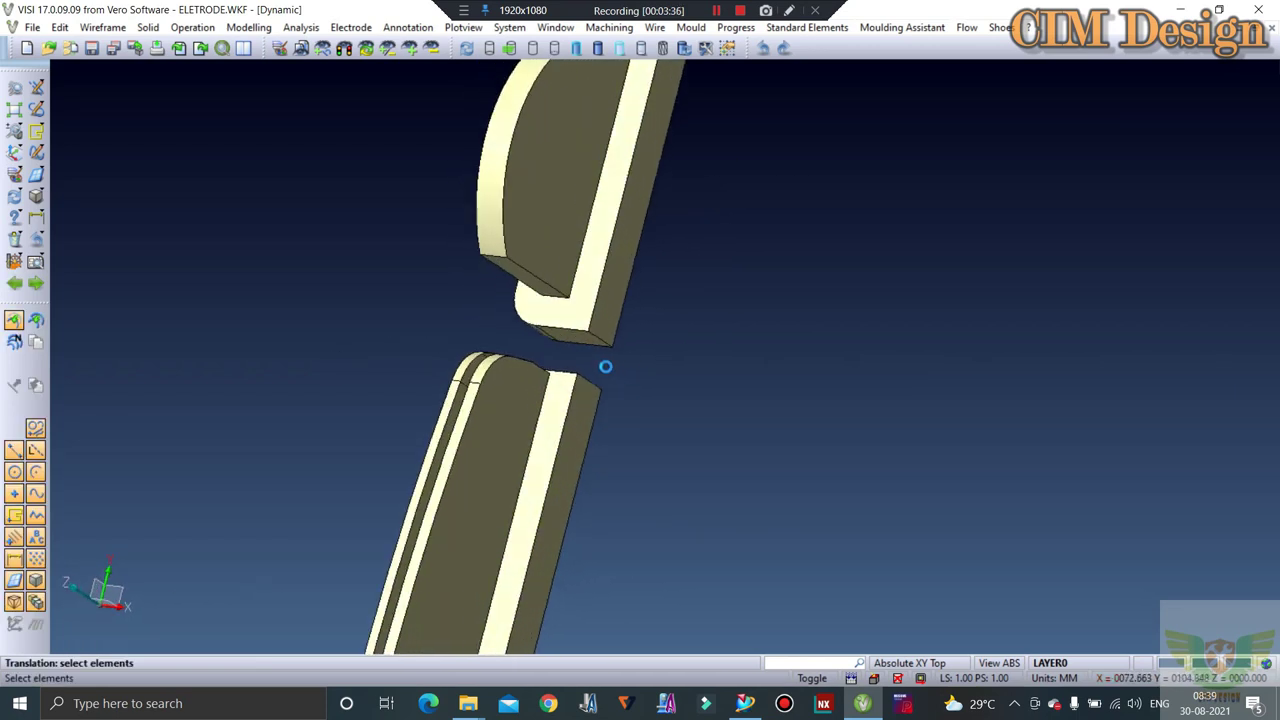
click(35, 220)
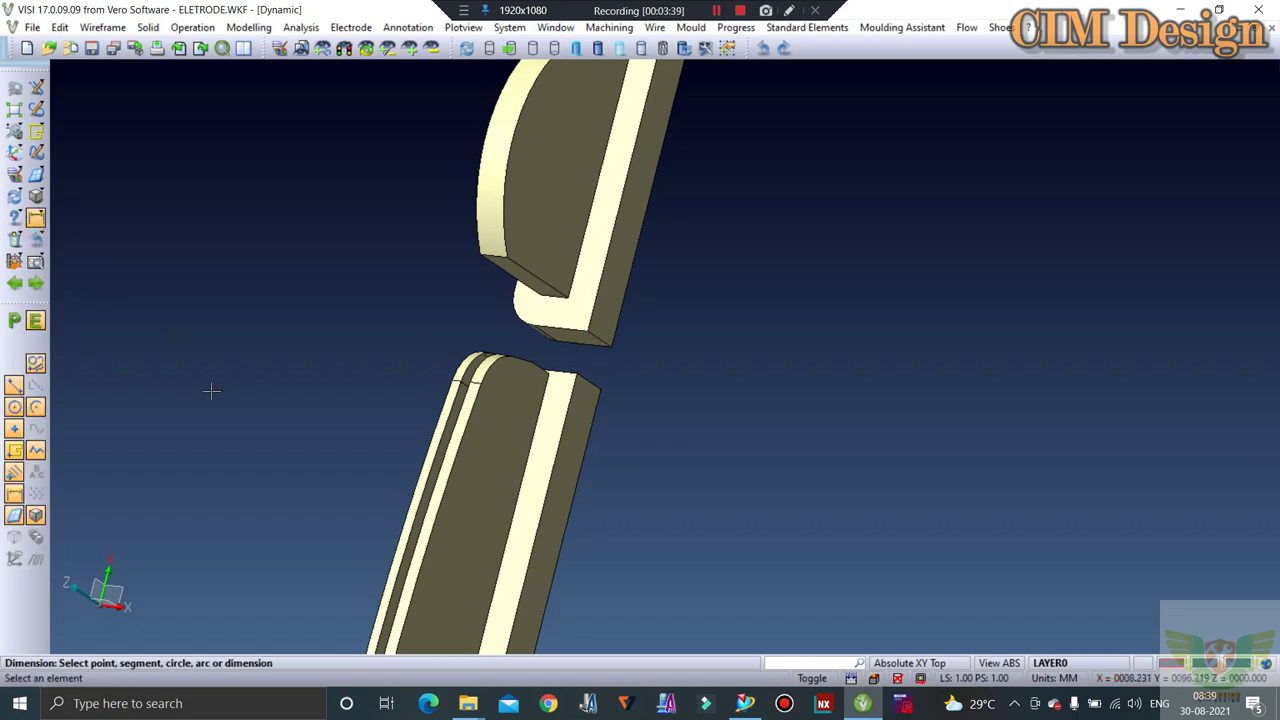
click(15, 321)
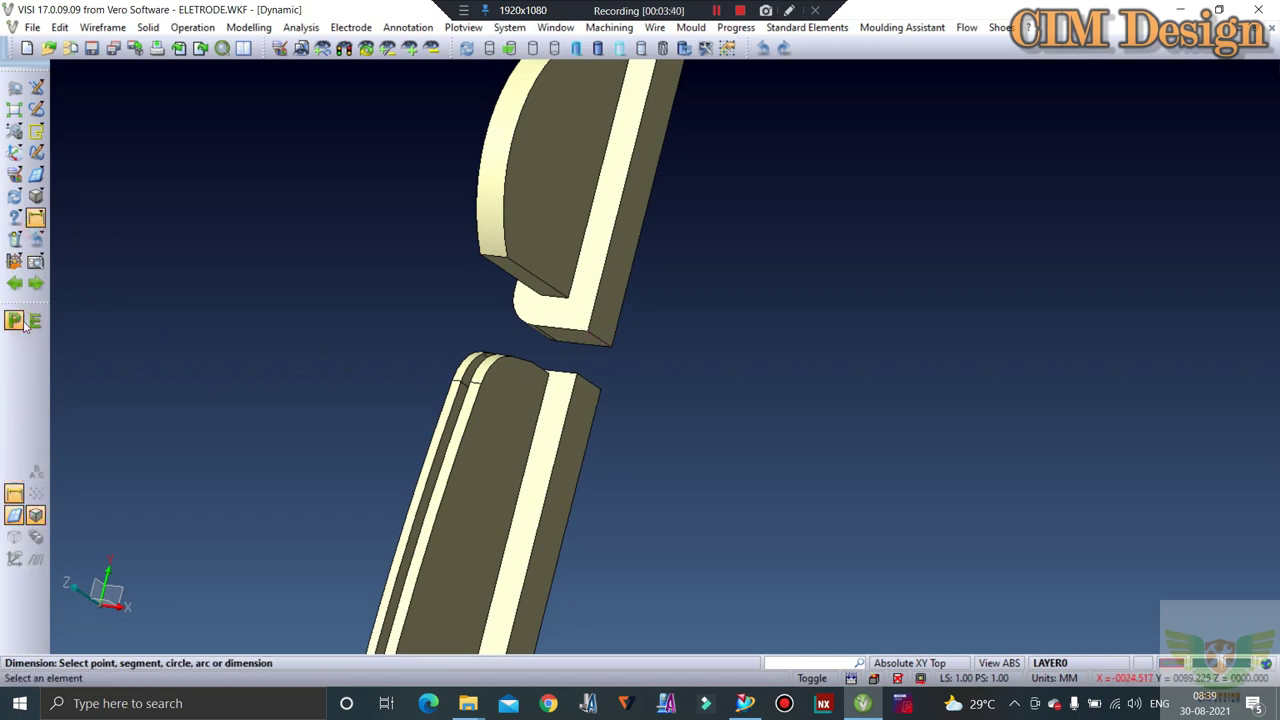
click(589, 330)
click(577, 371)
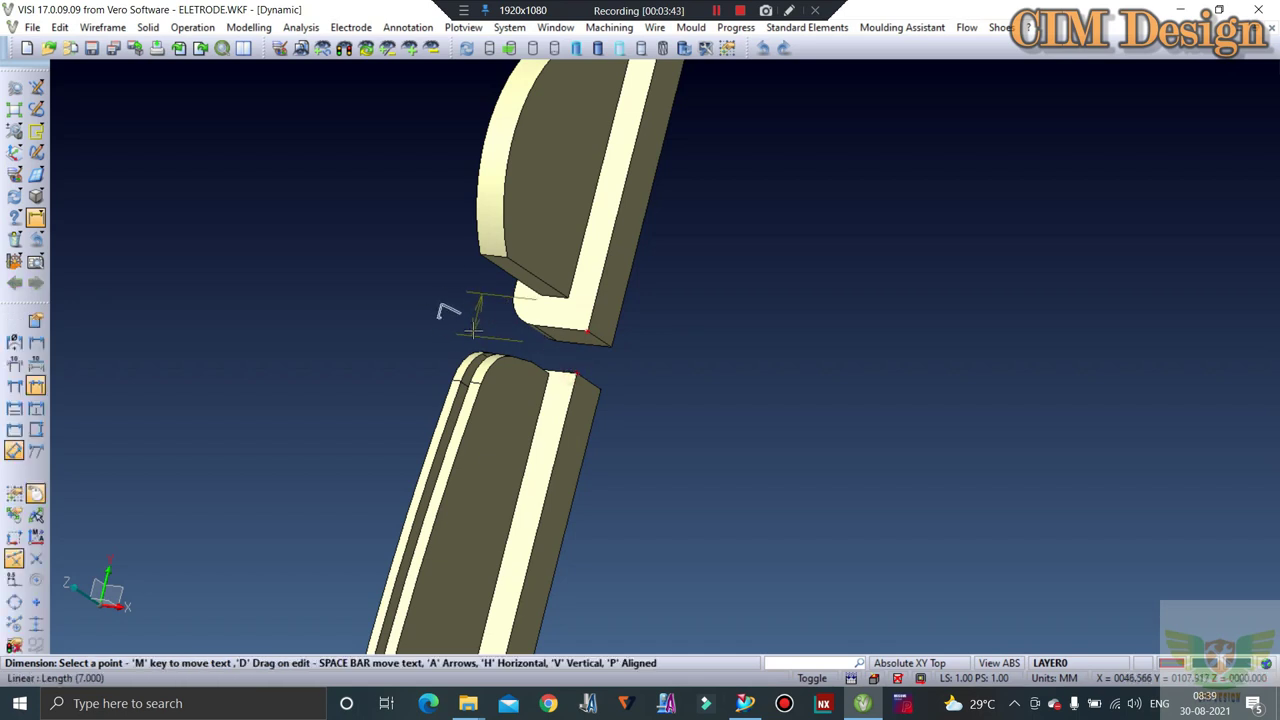
click(441, 311)
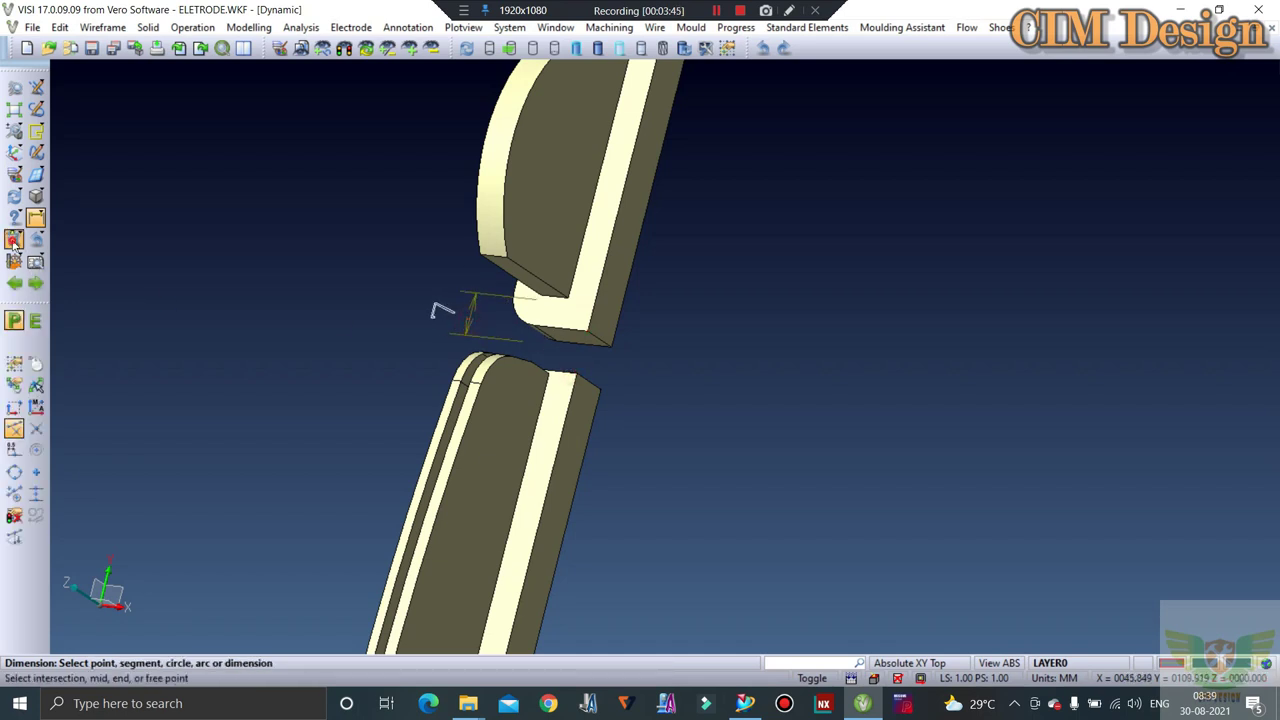
click(14, 240)
click(441, 311)
right_click(334, 346)
Draw a bounding box around all three electrode pieces, reading 15 × 168 × 35.522 mm.
scroll(437, 452, down, 3)
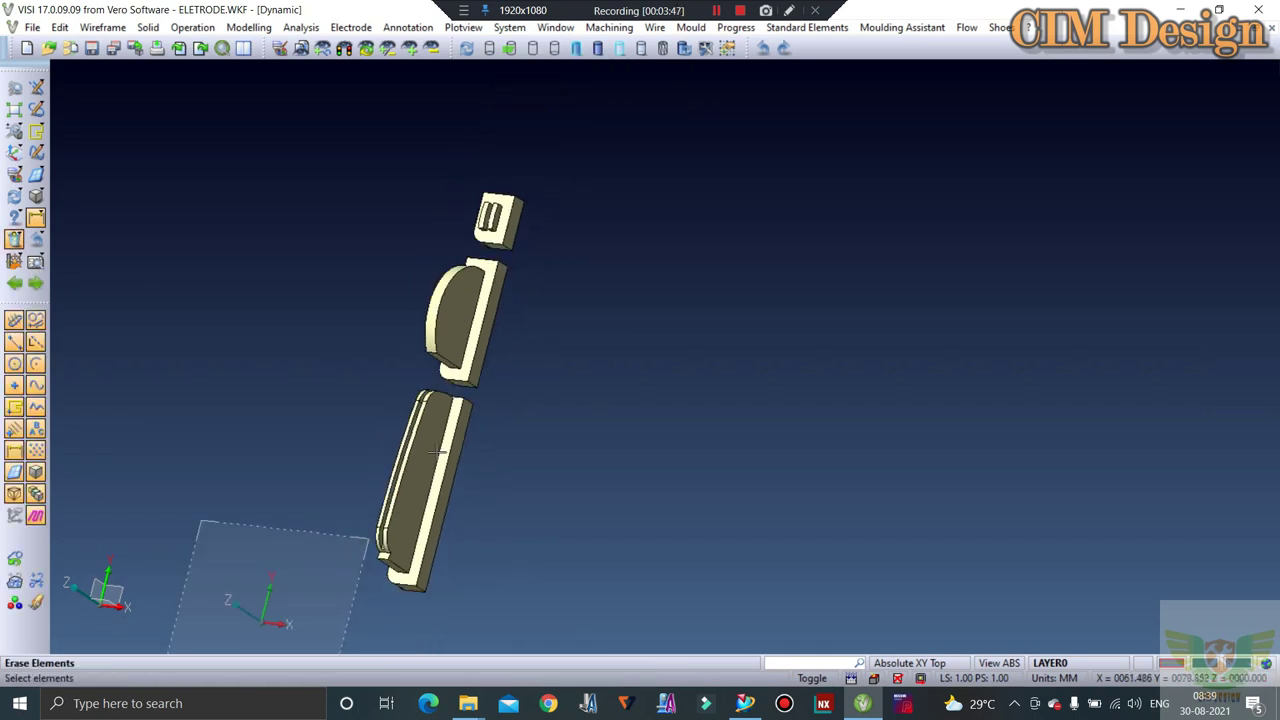
middle_drag(437, 452, 703, 323)
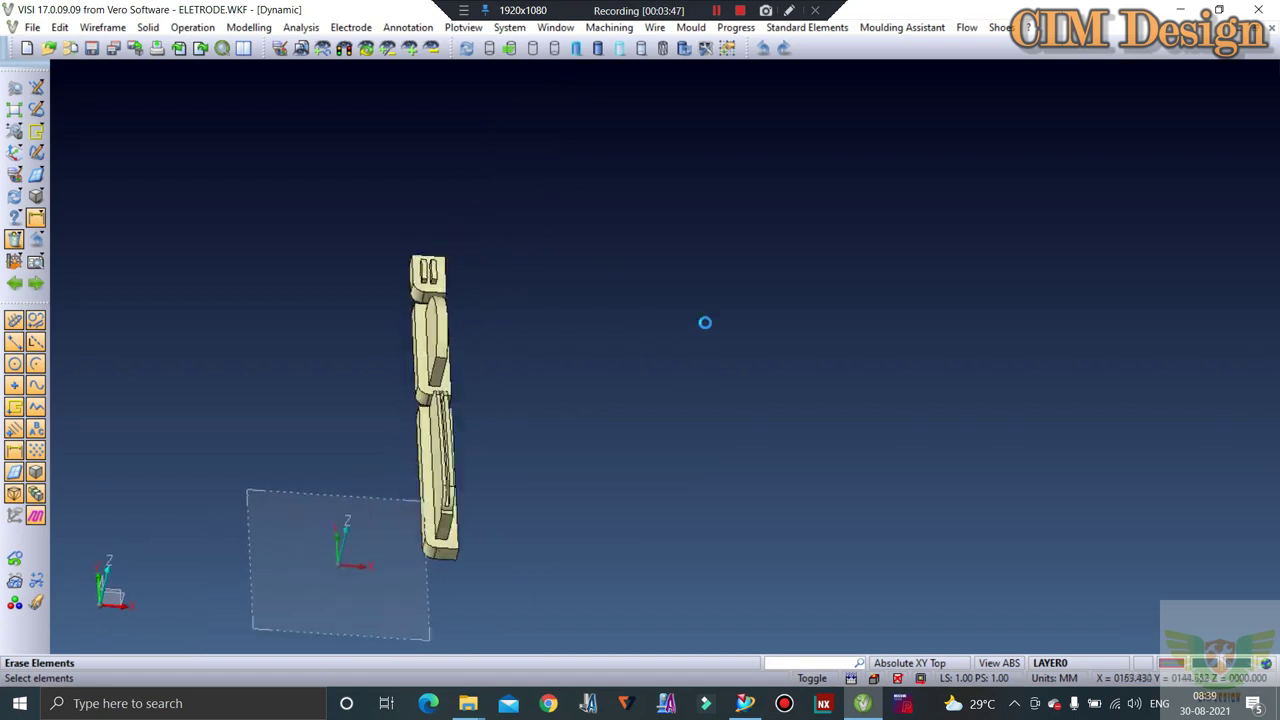
click(1033, 29)
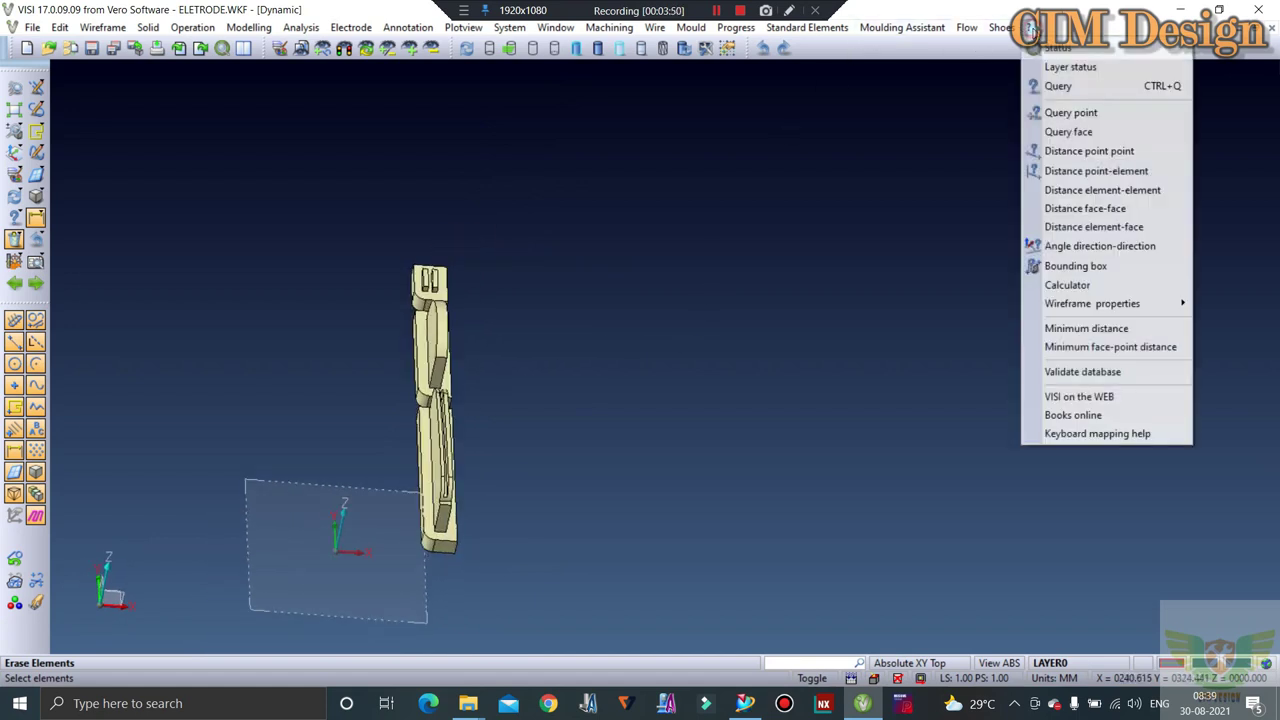
click(1048, 266)
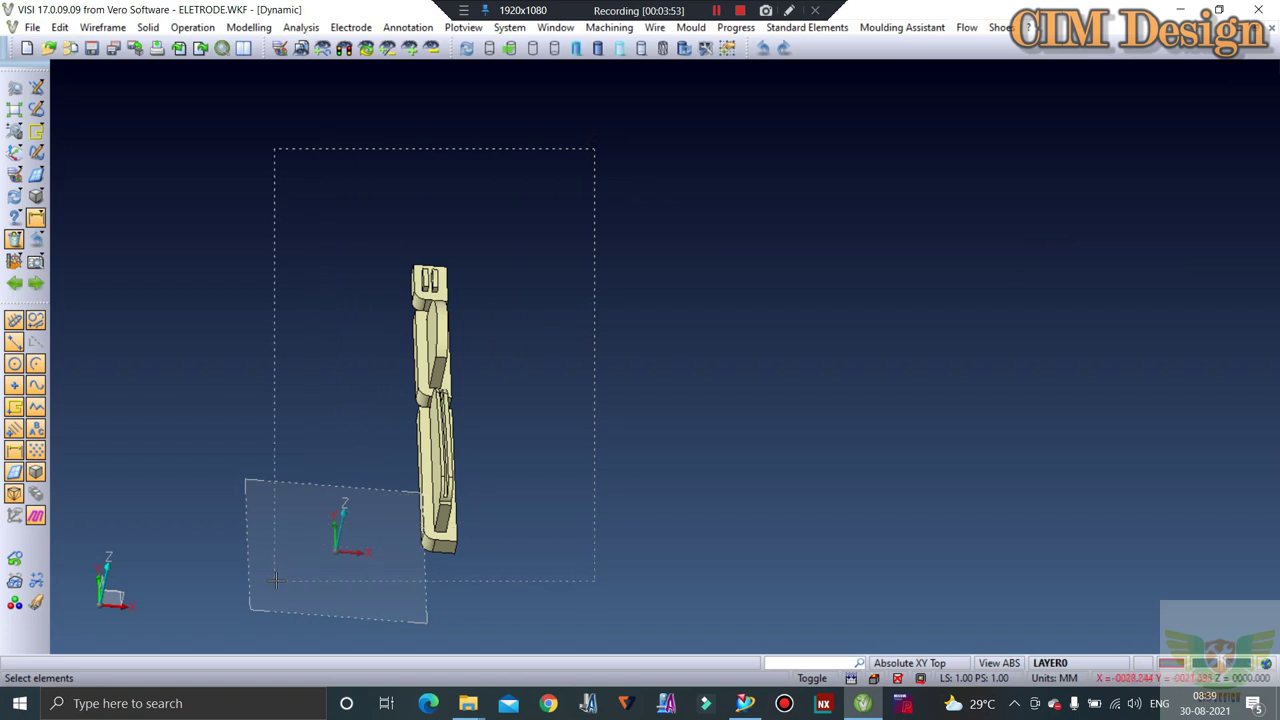
drag(360, 500, 275, 508)
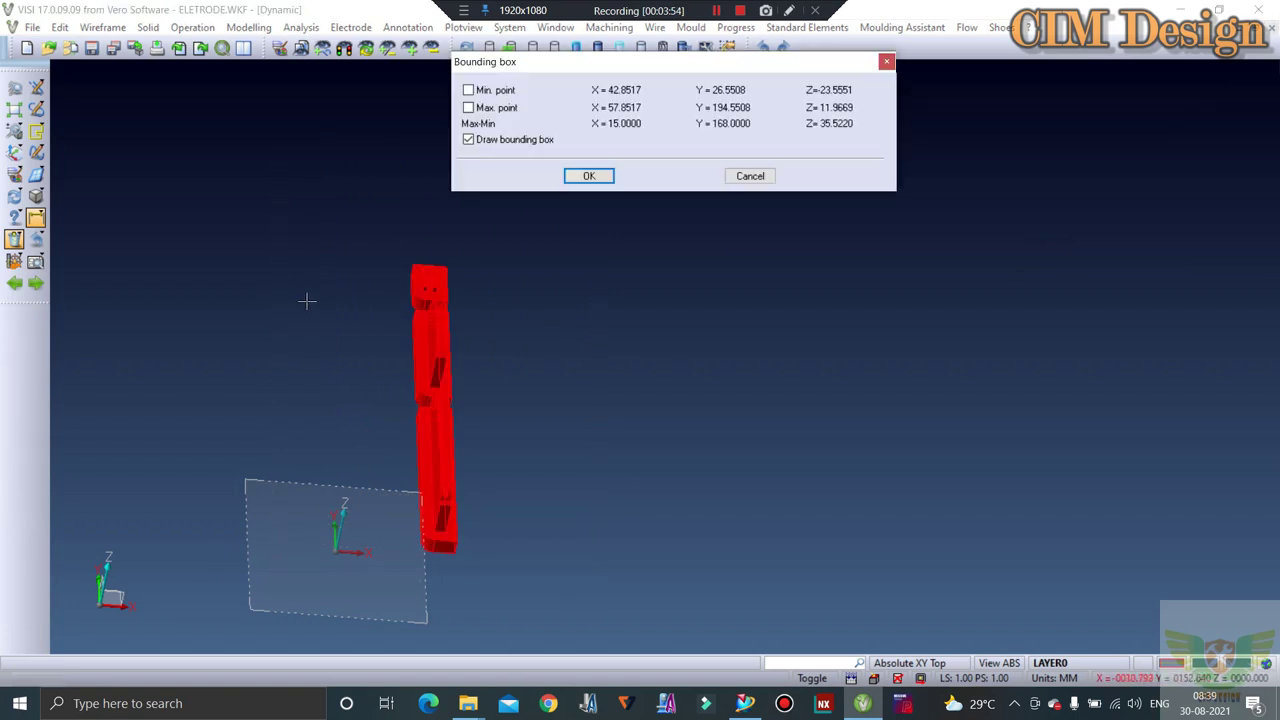
click(588, 176)
middle_drag(540, 260, 357, 205)
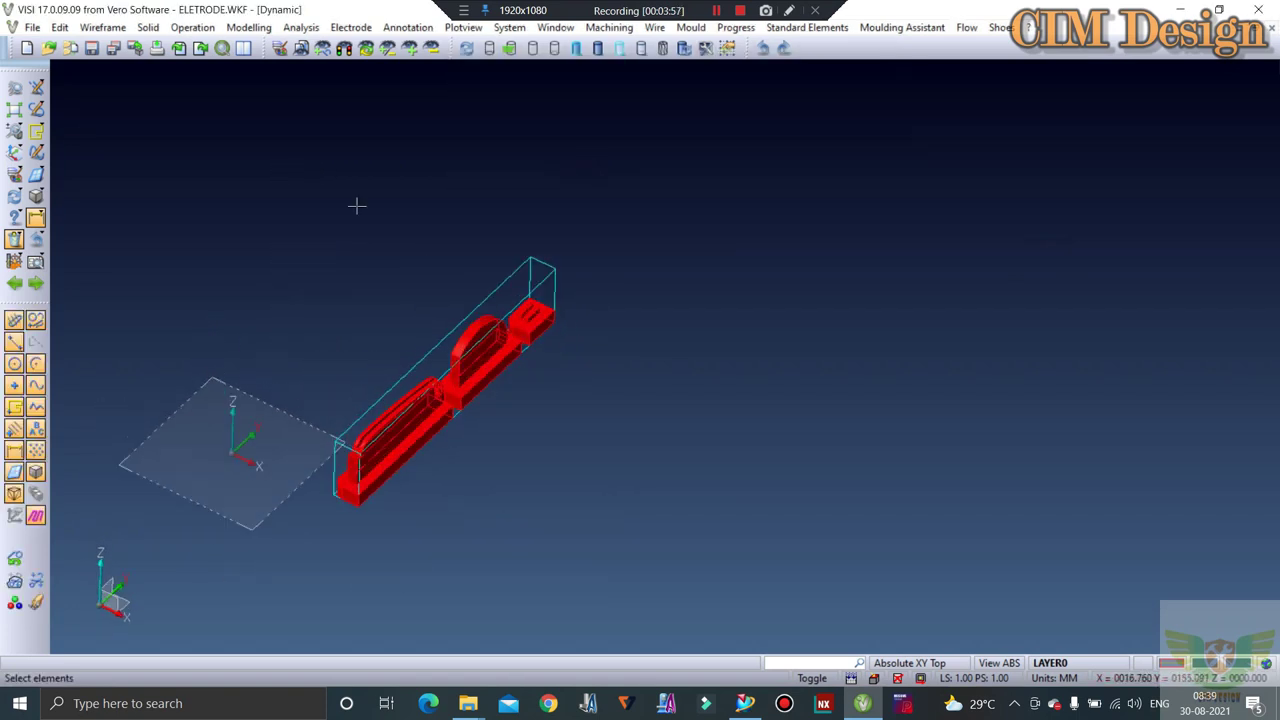
click(60, 27)
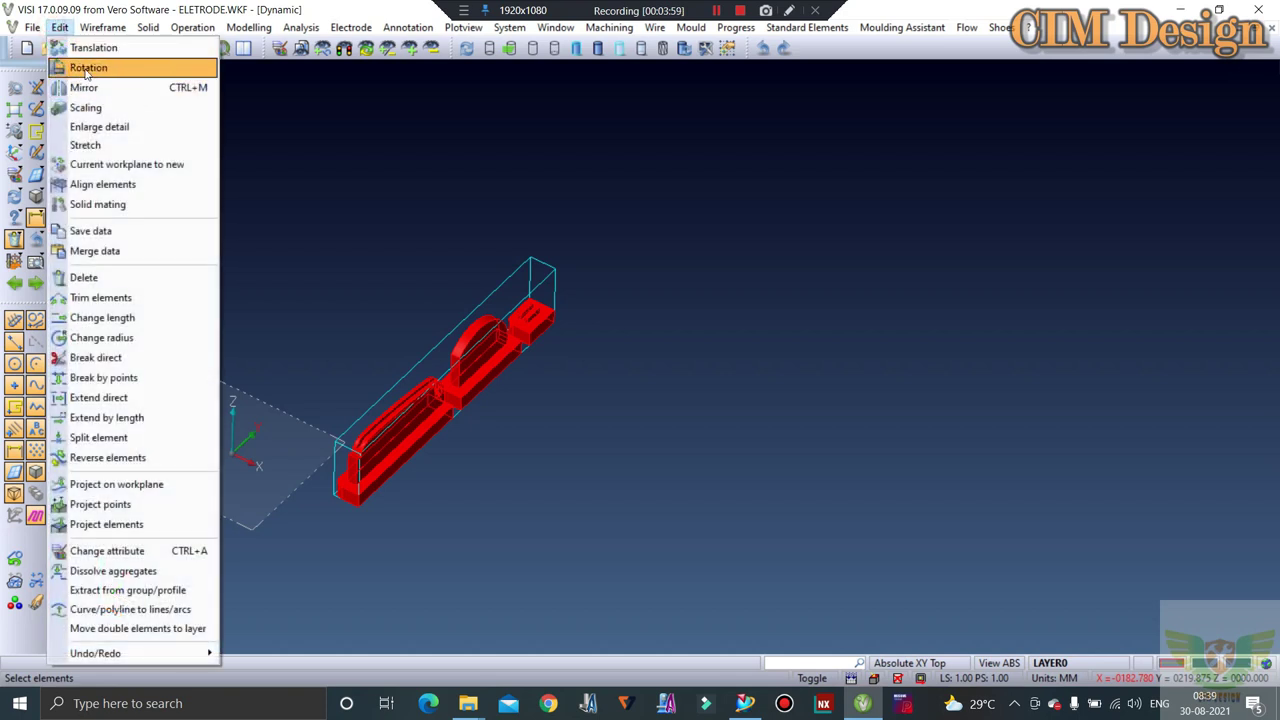
Rotate the whole electrode about a picked centre and axis so it lies flat.
click(86, 68)
drag(229, 214, 626, 606)
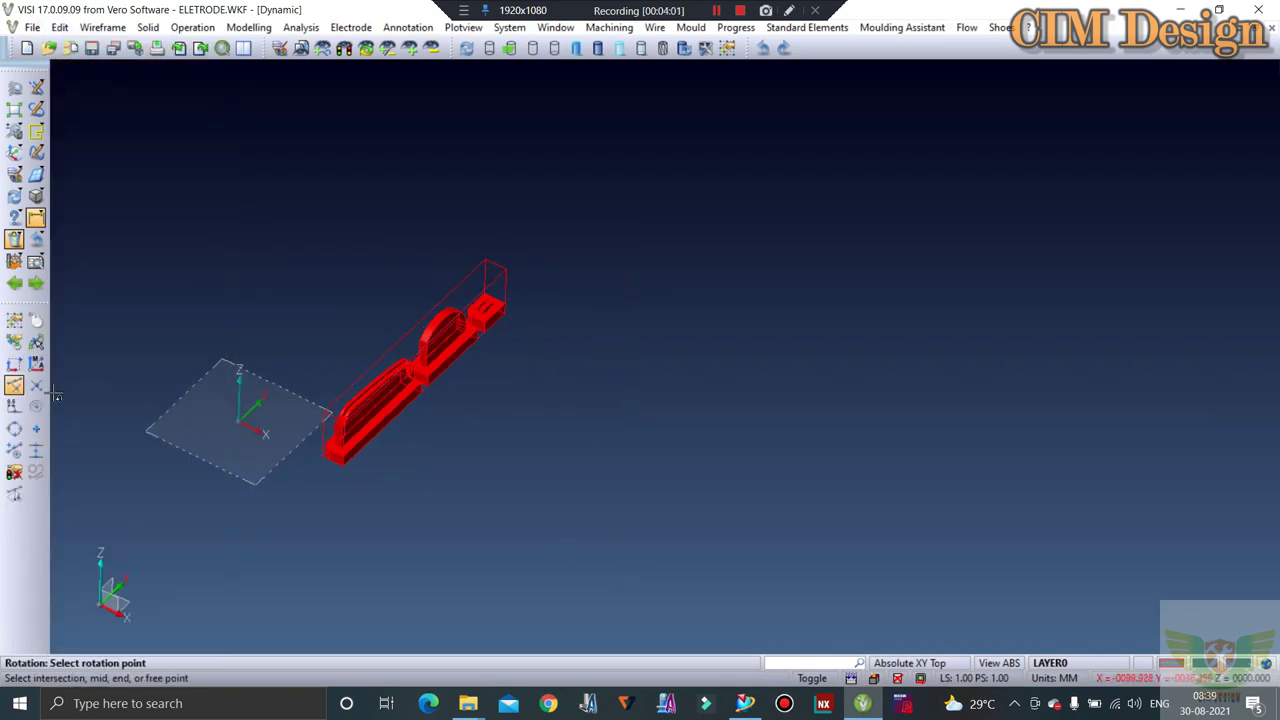
click(36, 363)
key(Return)
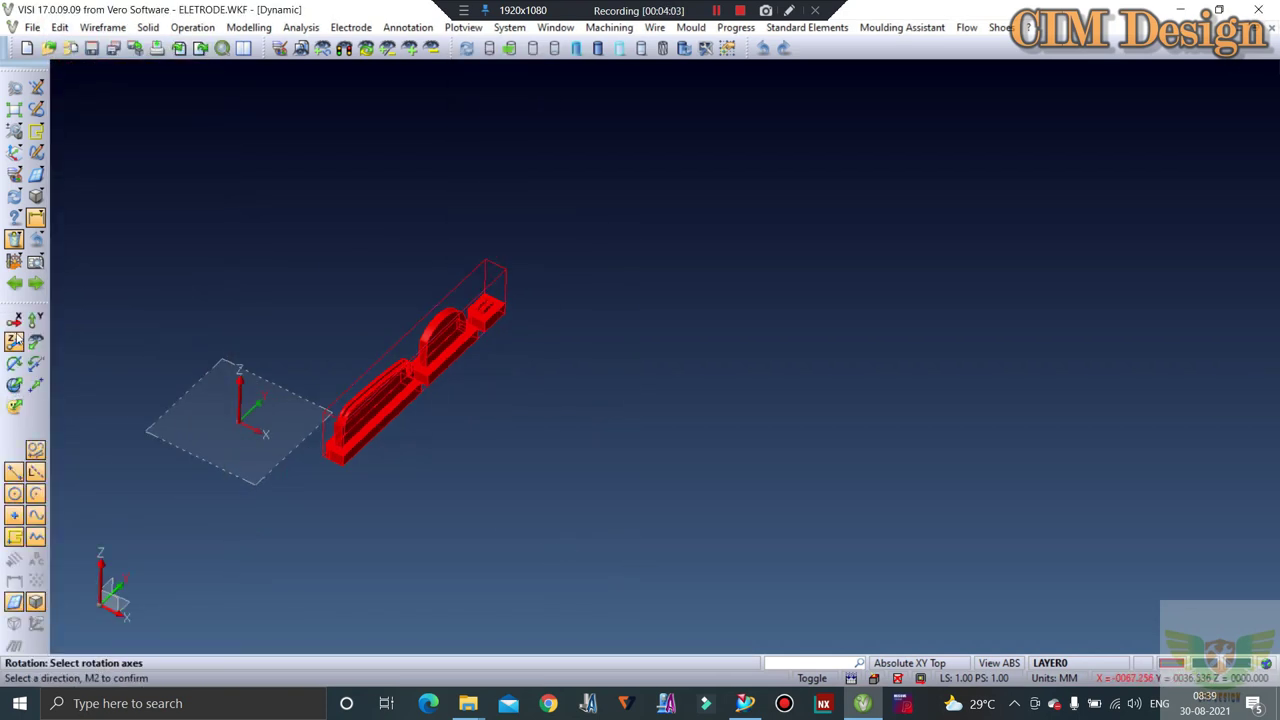
click(15, 340)
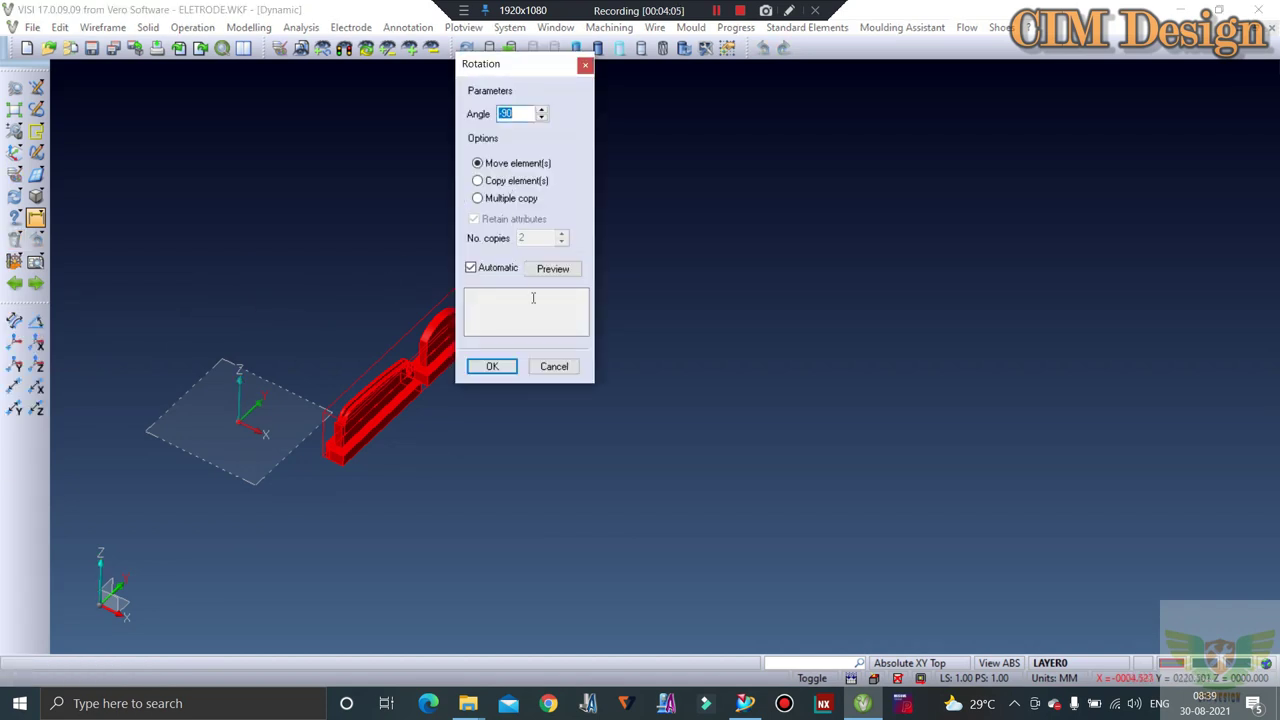
click(555, 269)
click(492, 366)
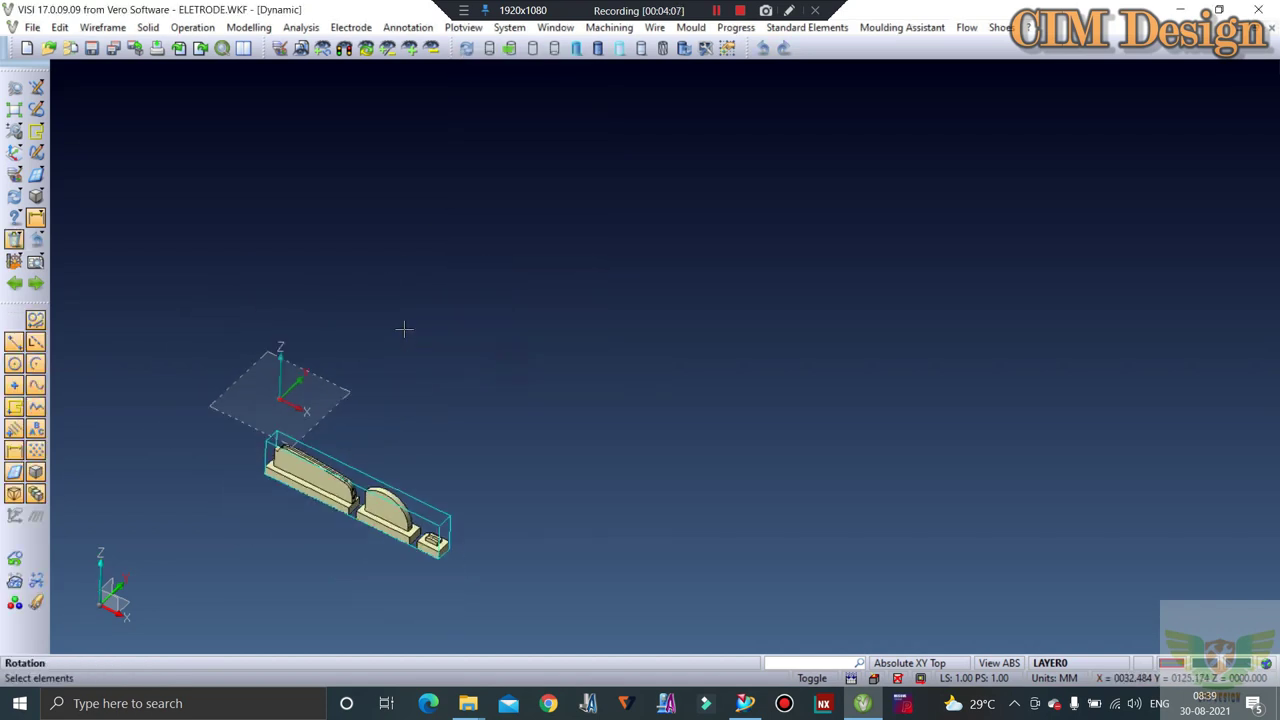
Translate the electrode and its bounding box from a reference corner onto the workplane origin.
click(60, 27)
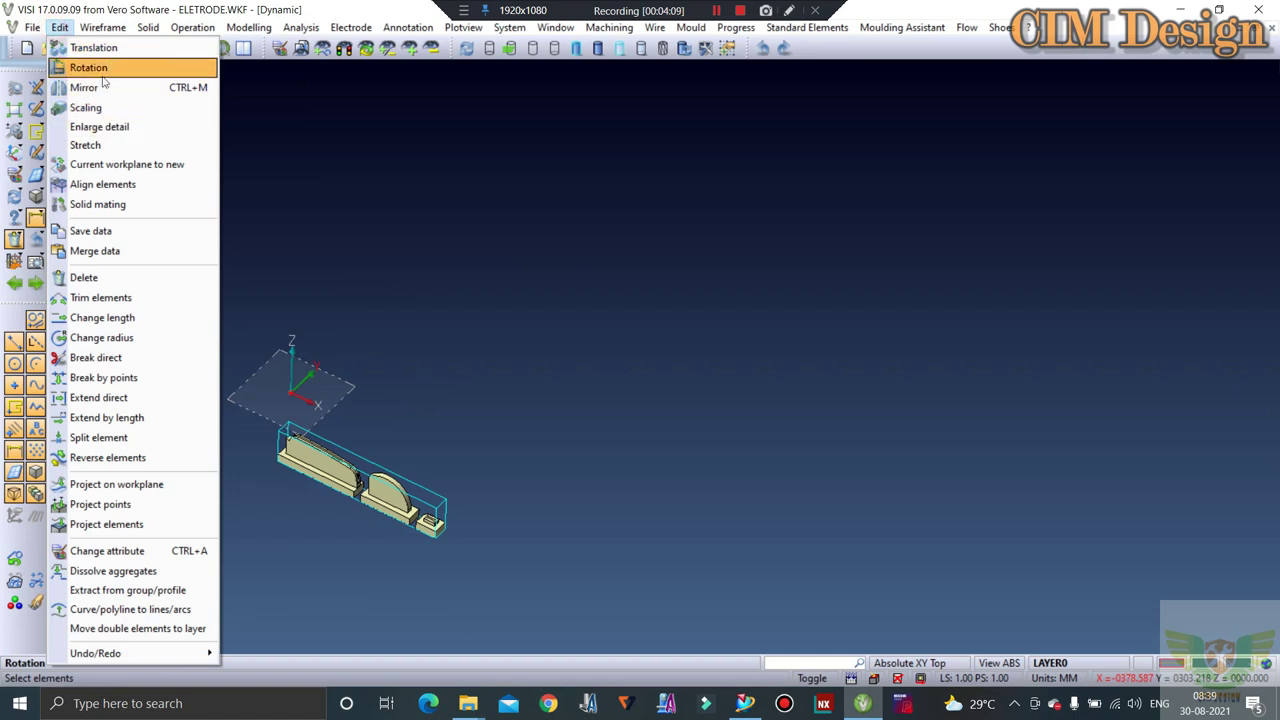
click(93, 47)
drag(166, 363, 517, 654)
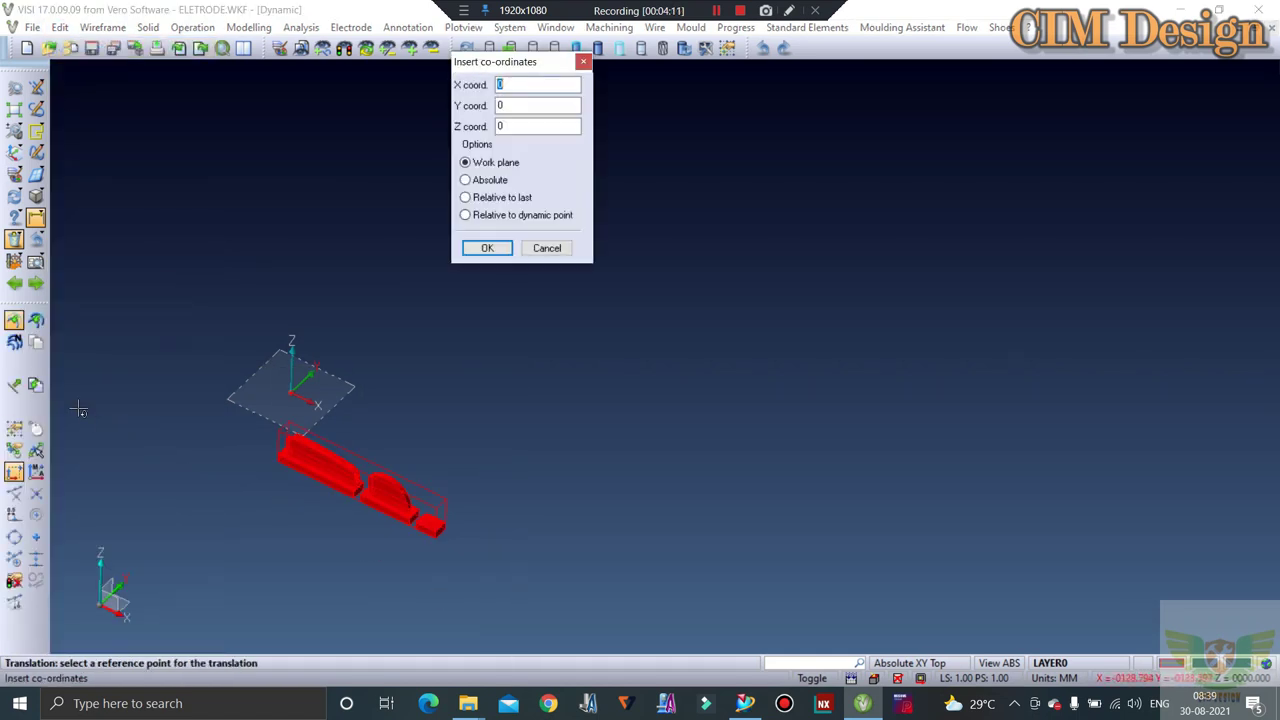
click(552, 249)
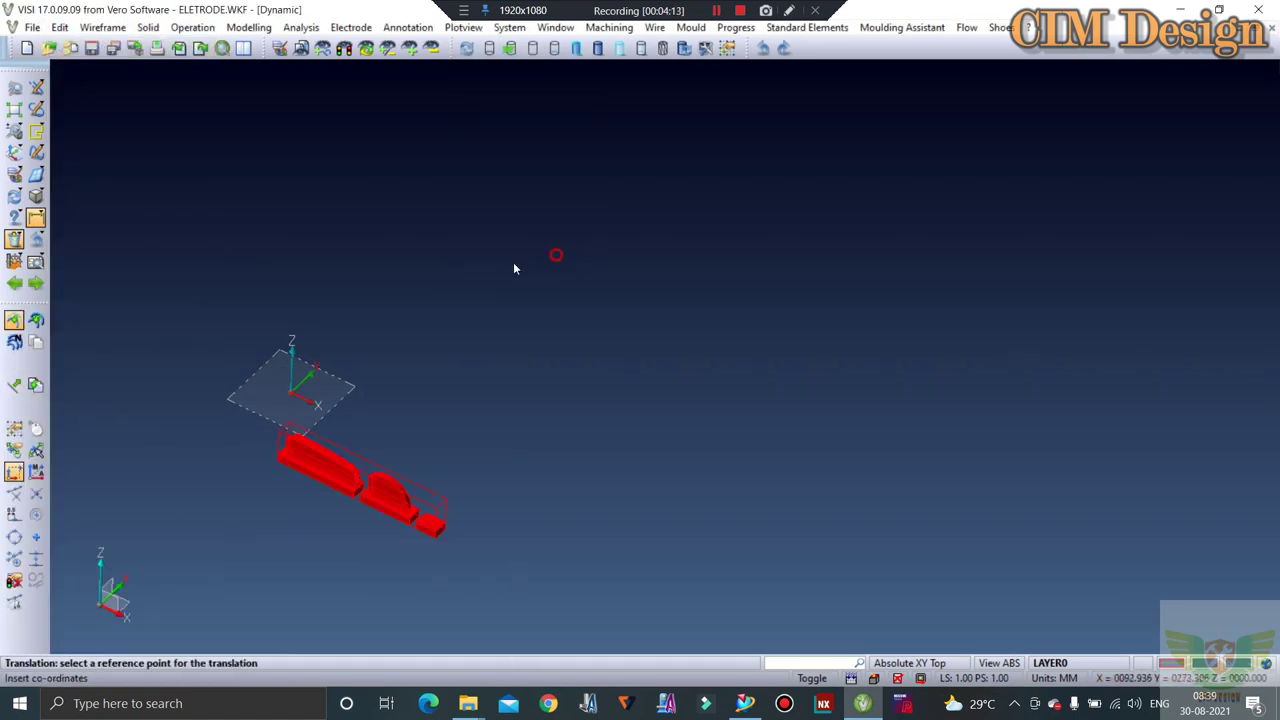
scroll(290, 440, up, 2)
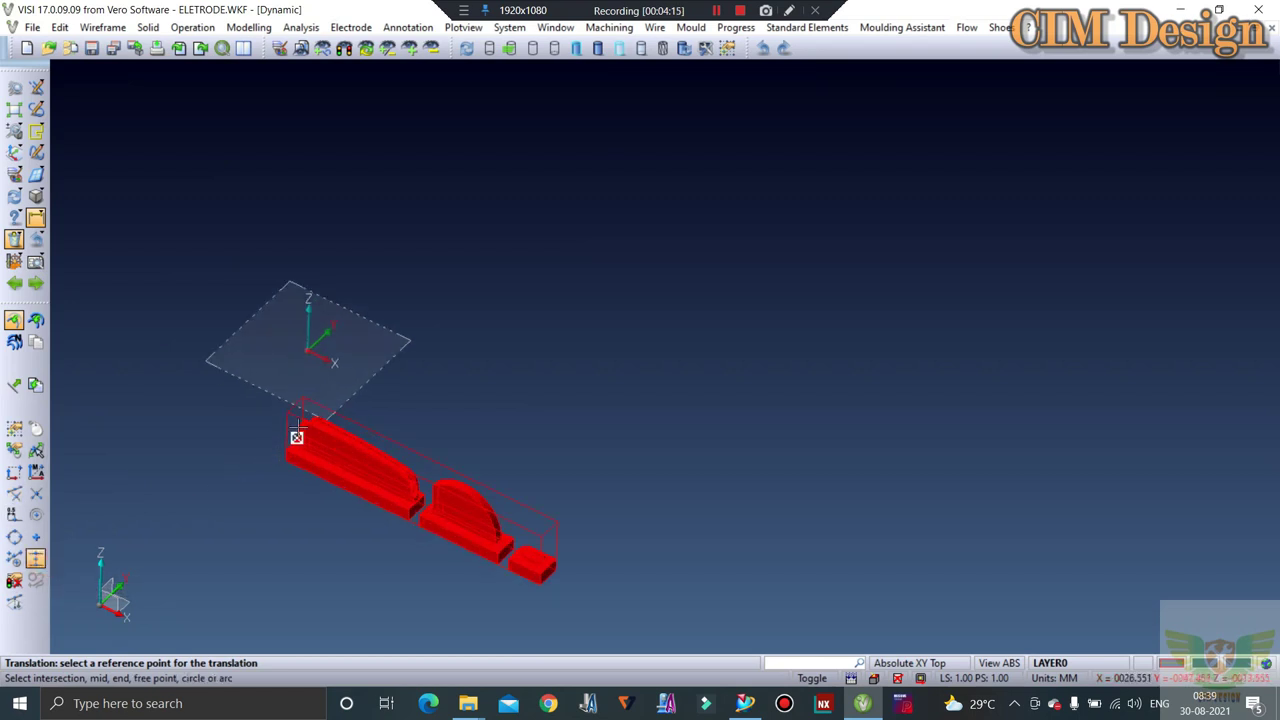
click(557, 519)
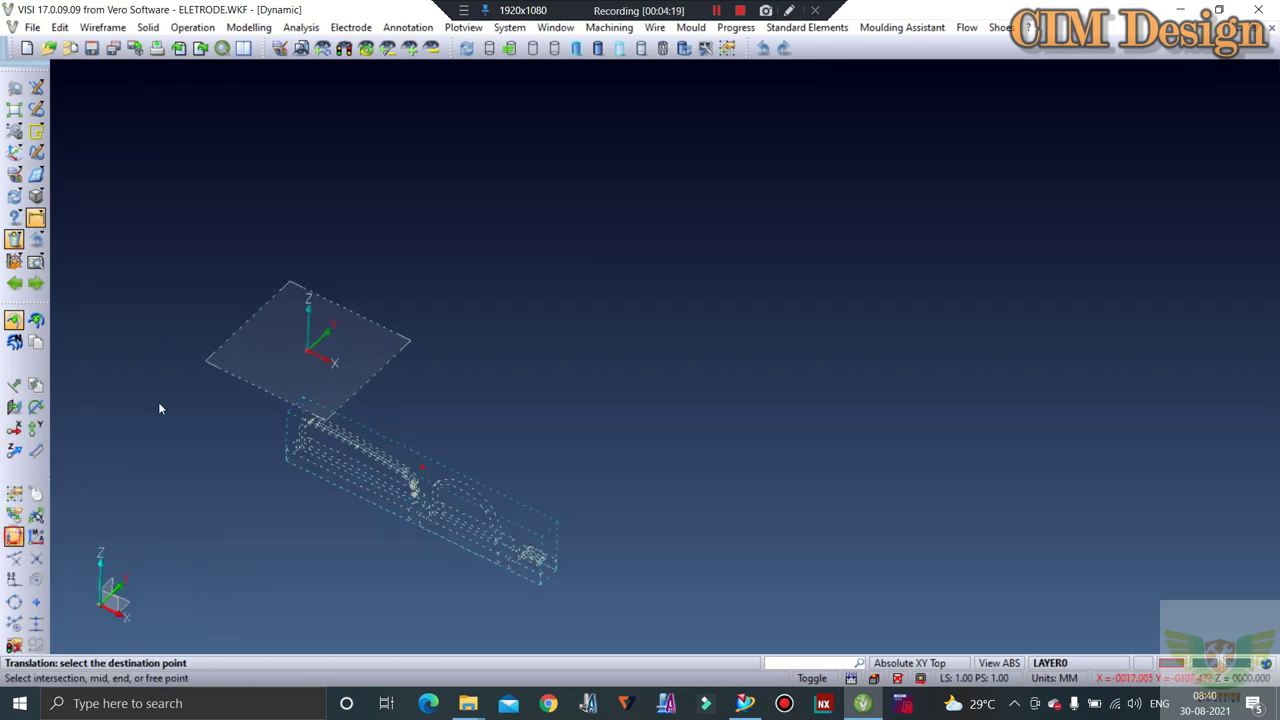
click(487, 248)
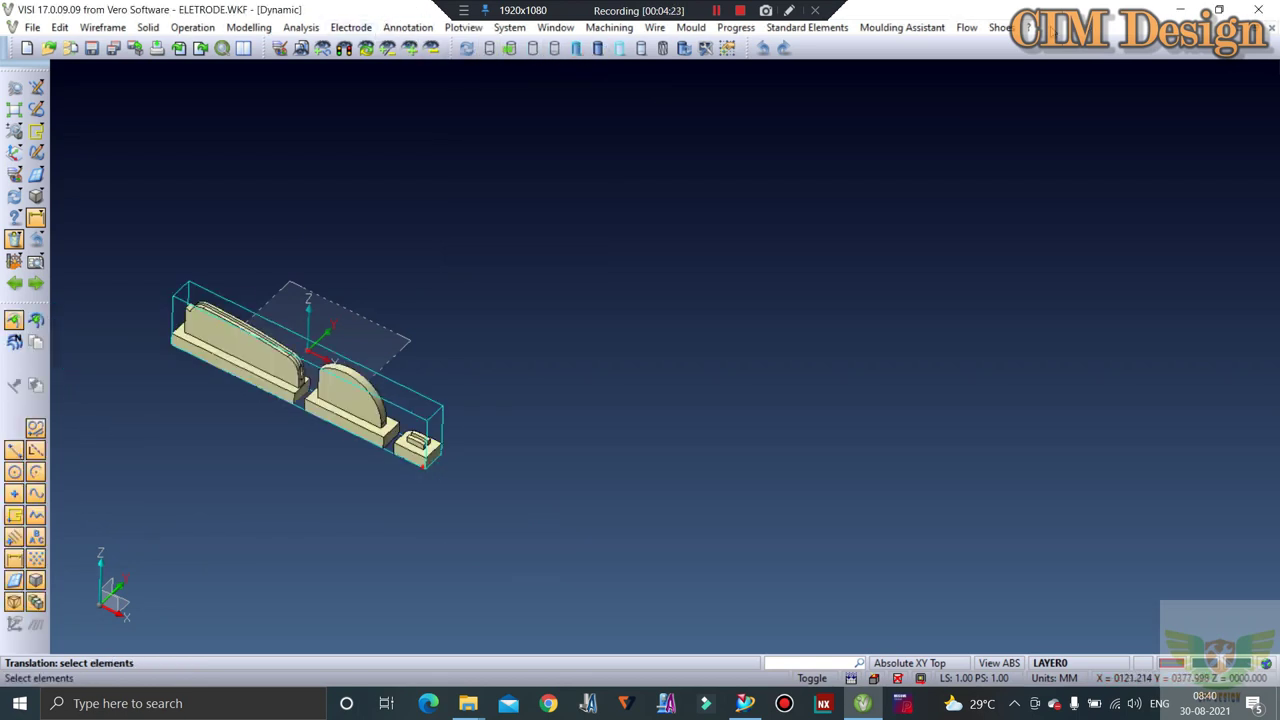
click(1032, 28)
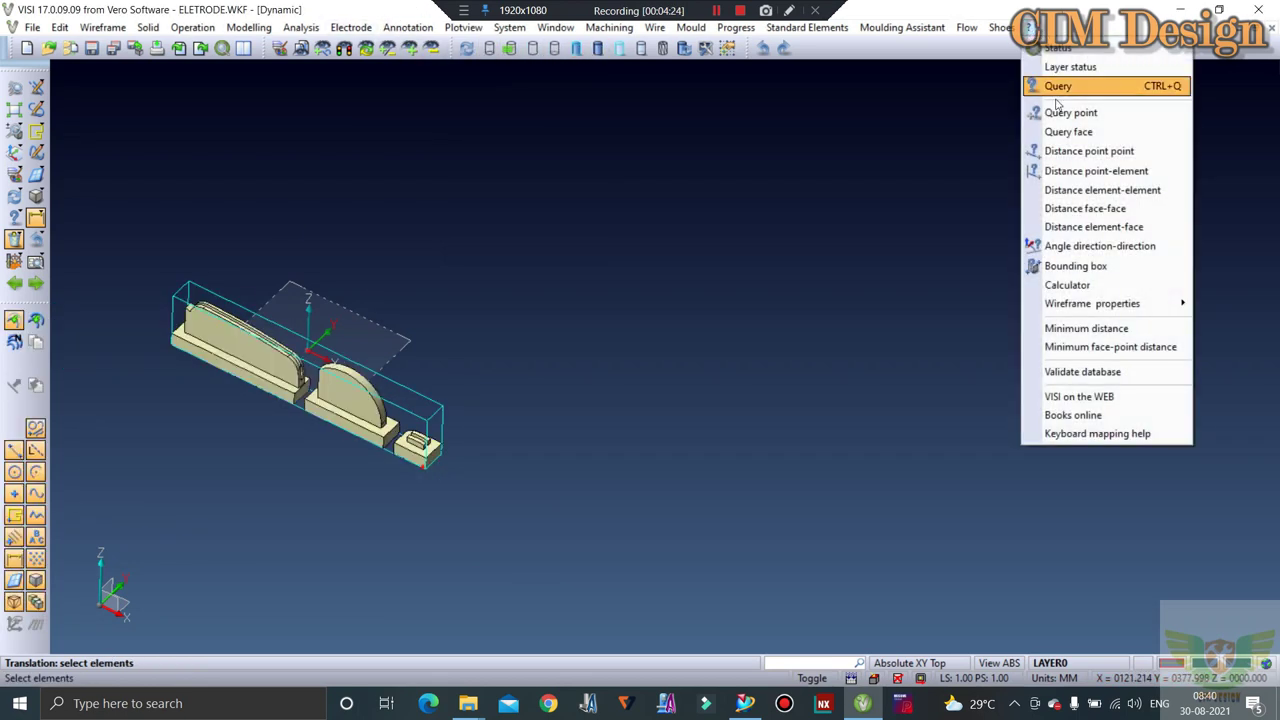
click(1102, 267)
scroll(317, 385, up, 3)
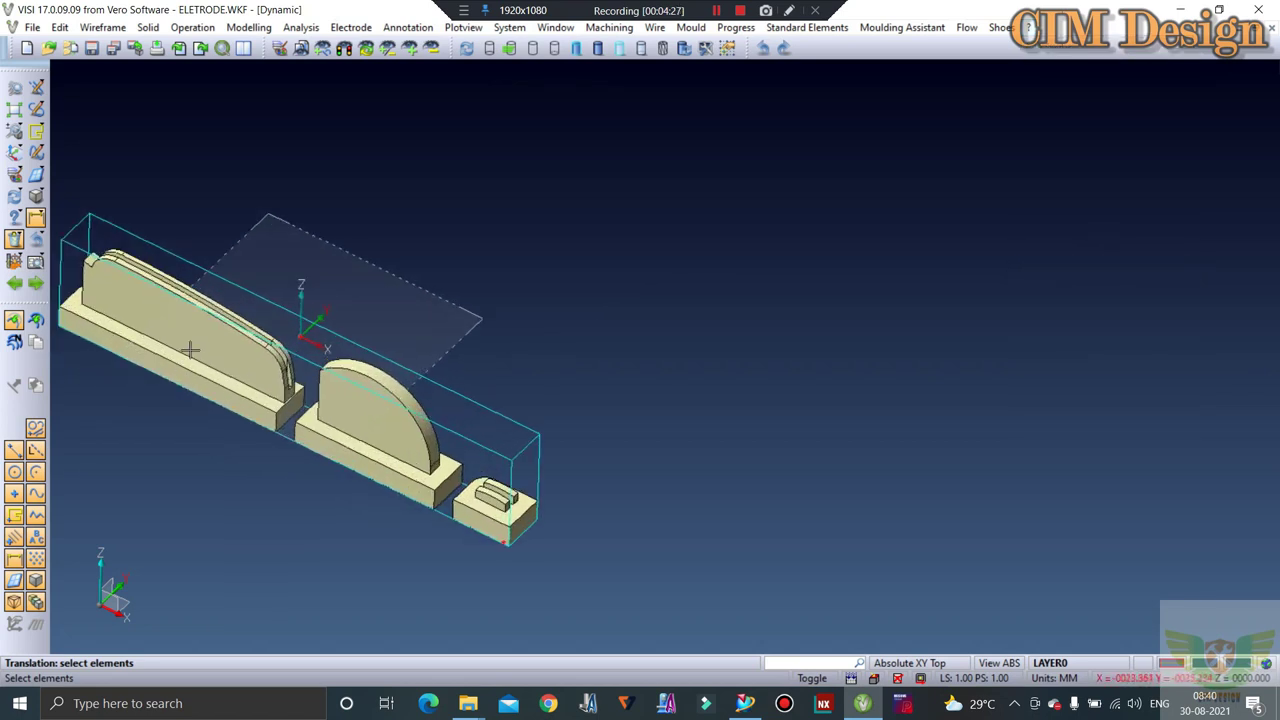
click(190, 350)
click(360, 414)
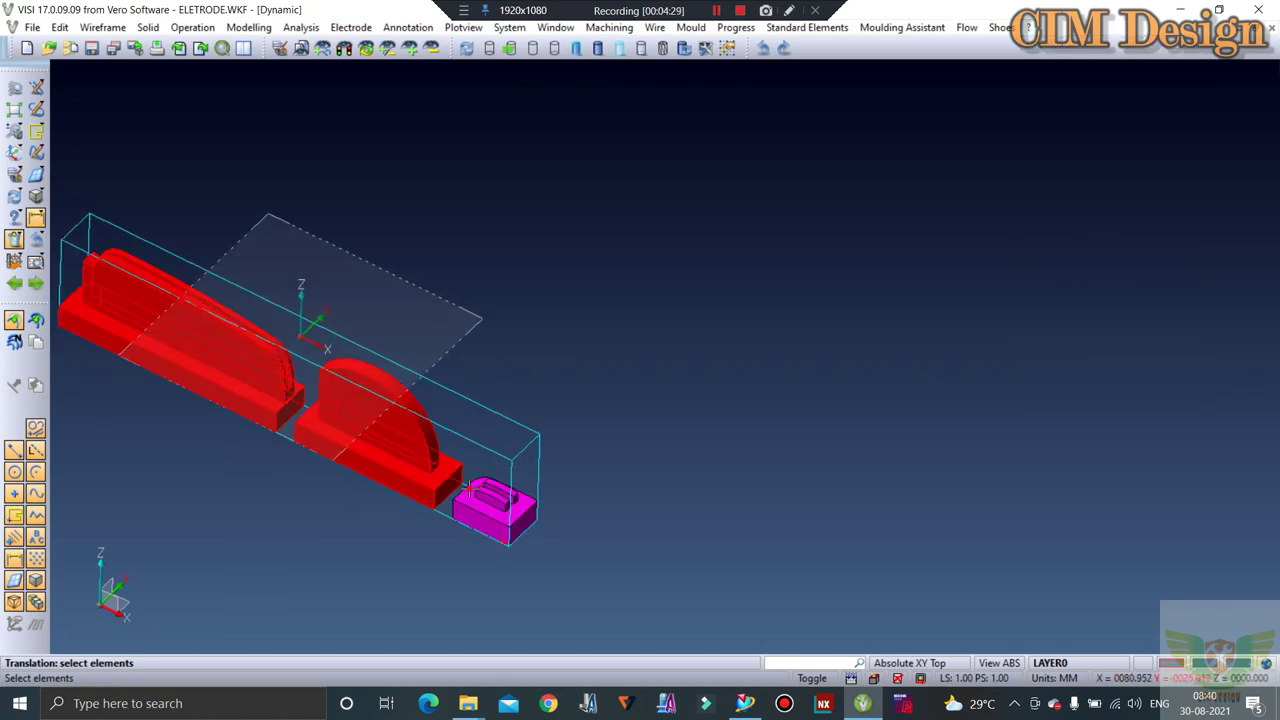
click(468, 487)
key(Return)
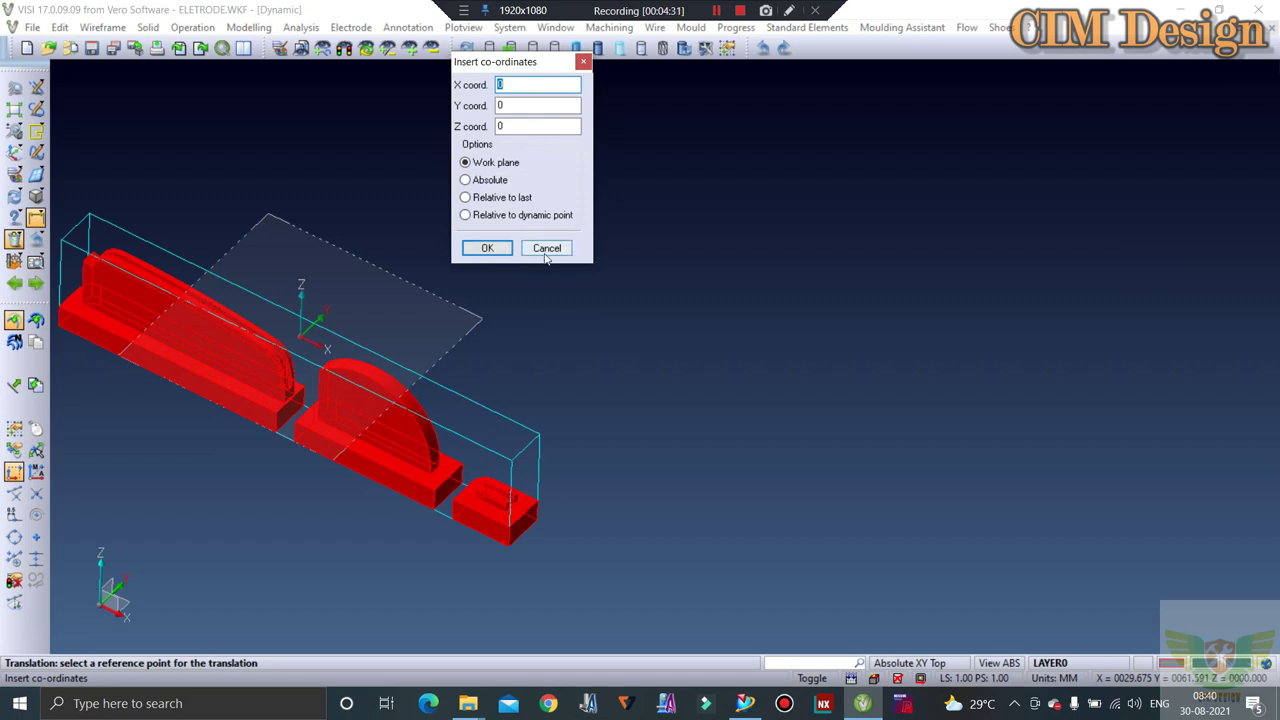
click(545, 254)
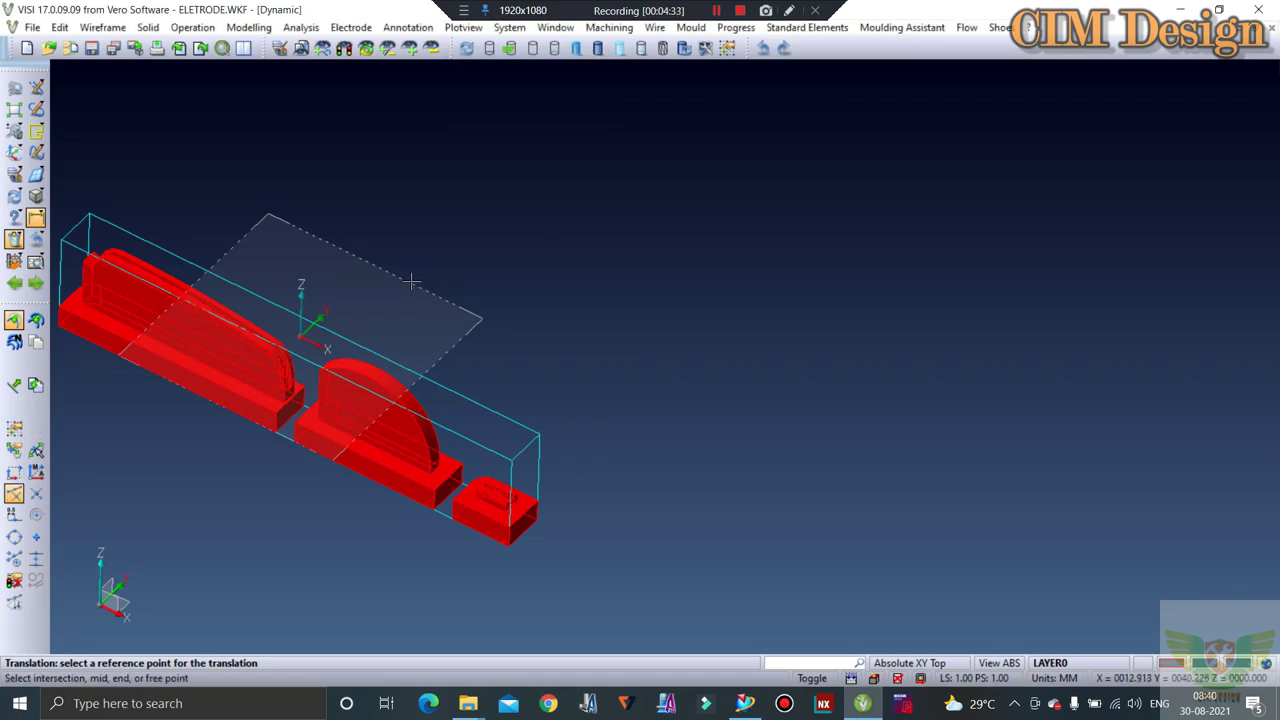
key(Escape)
click(1030, 27)
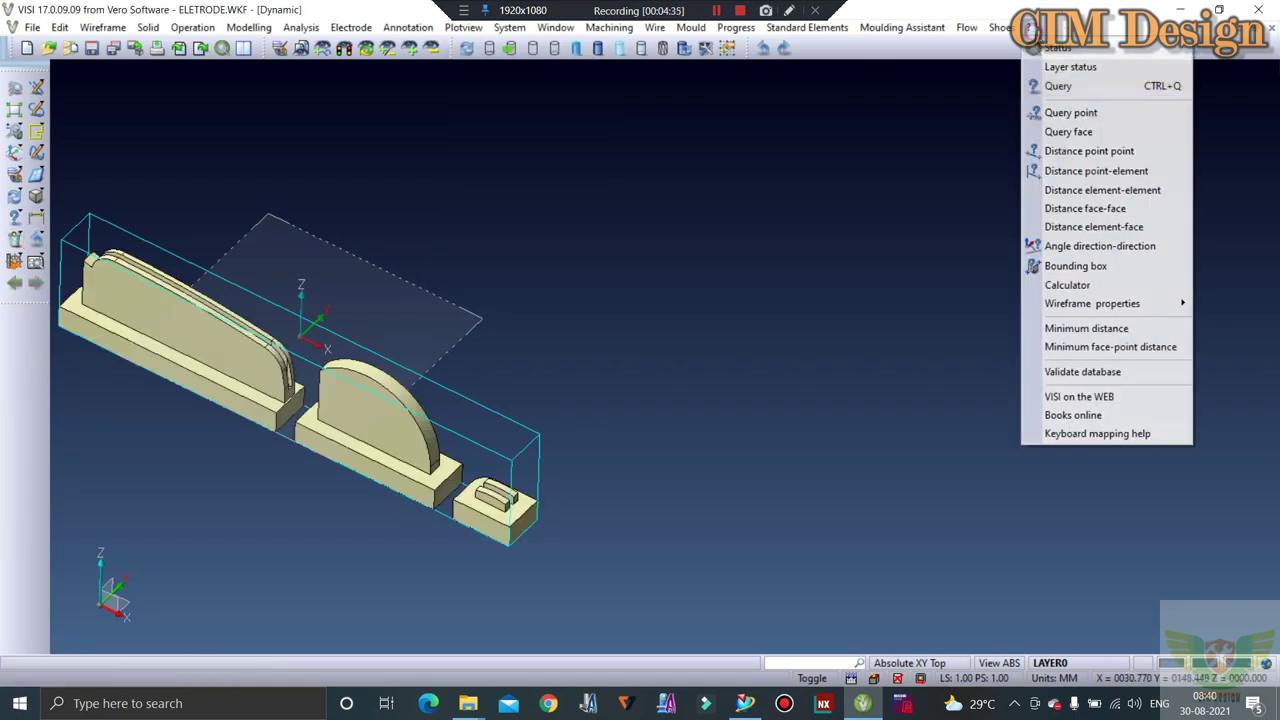
click(1076, 266)
click(295, 412)
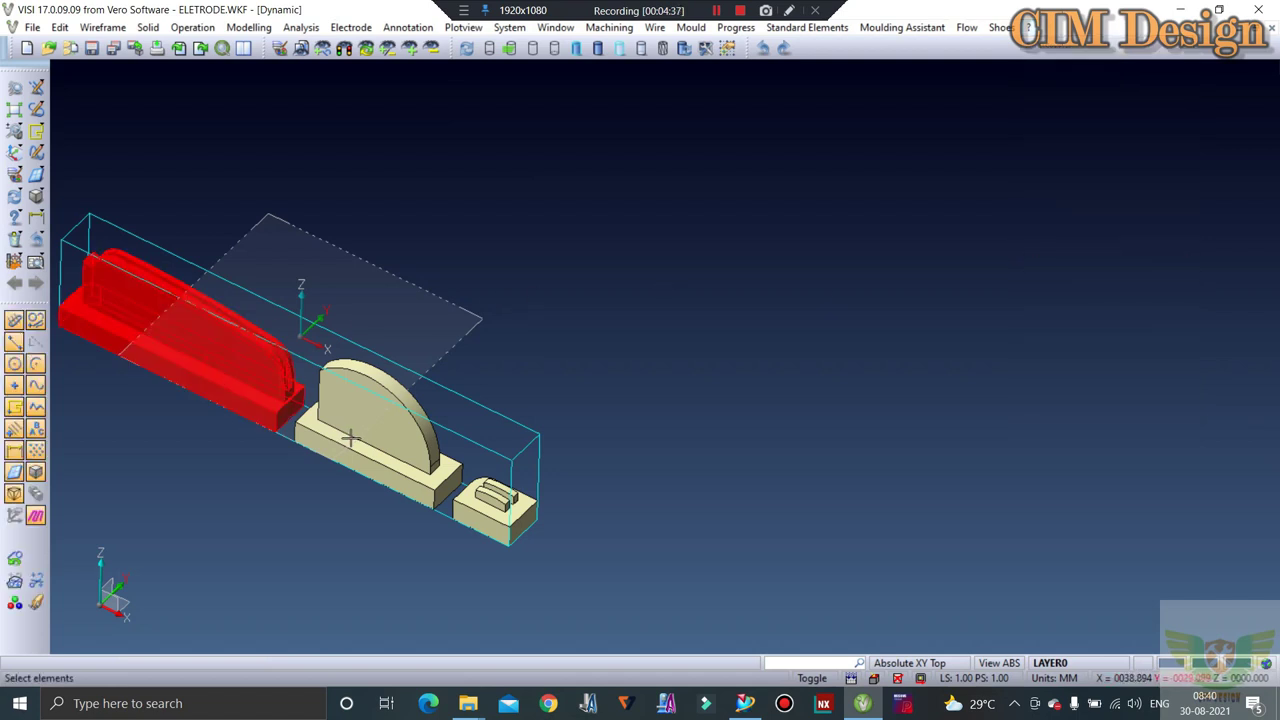
click(350, 437)
click(495, 505)
right_click(600, 257)
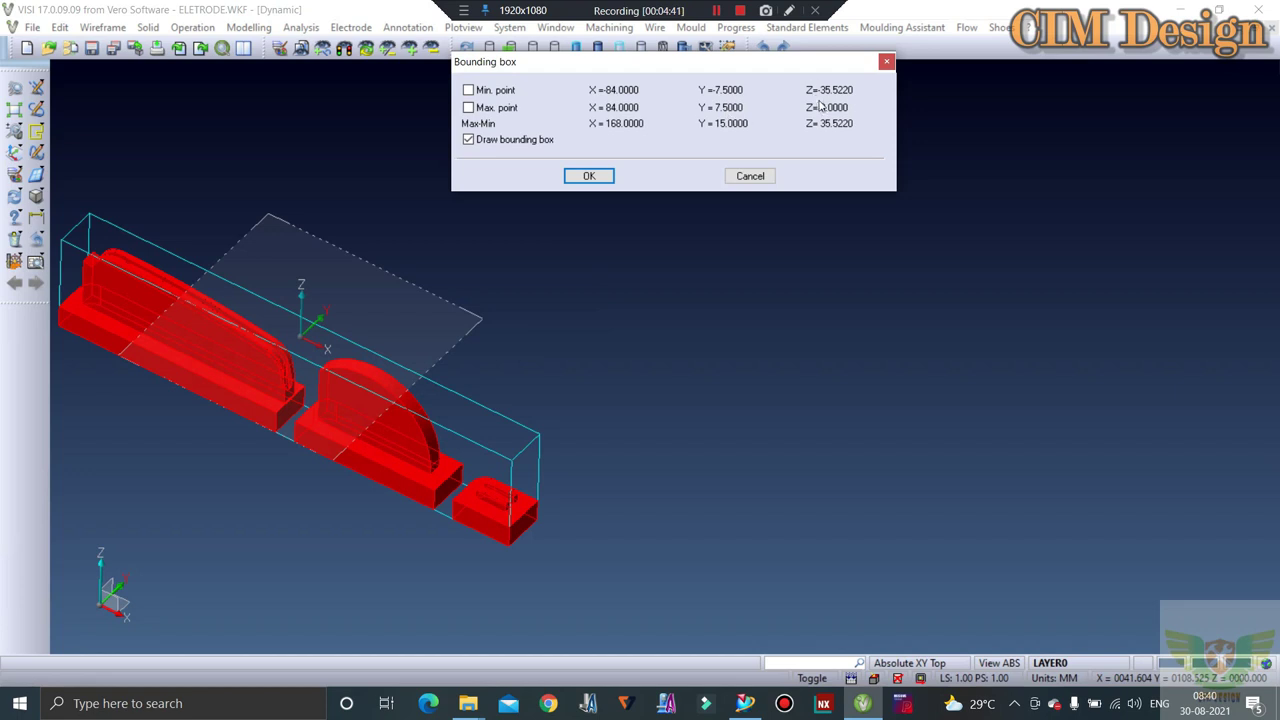
click(589, 176)
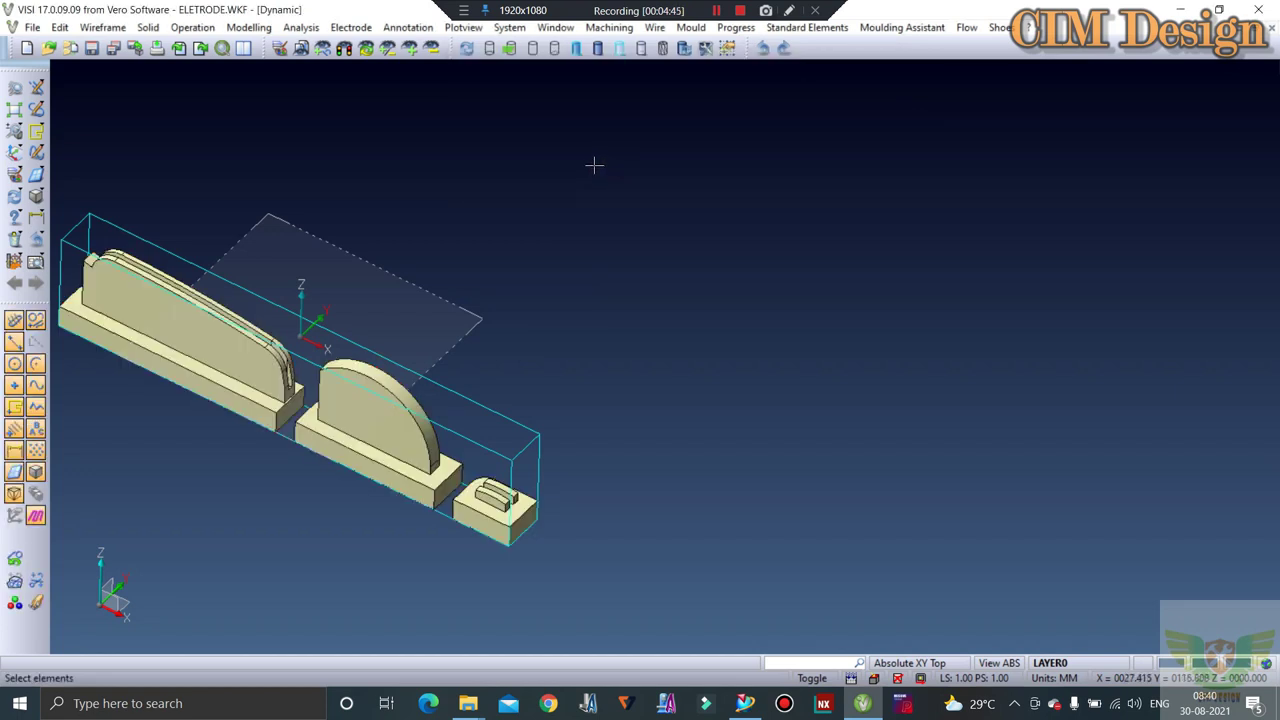
scroll(743, 237, down, 1)
scroll(743, 237, down, 1)
scroll(743, 237, down, 1)
Orbit and zoom so the whole electrode lies diagonally in view beside the empty Process Manager.
scroll(713, 262, down, 1)
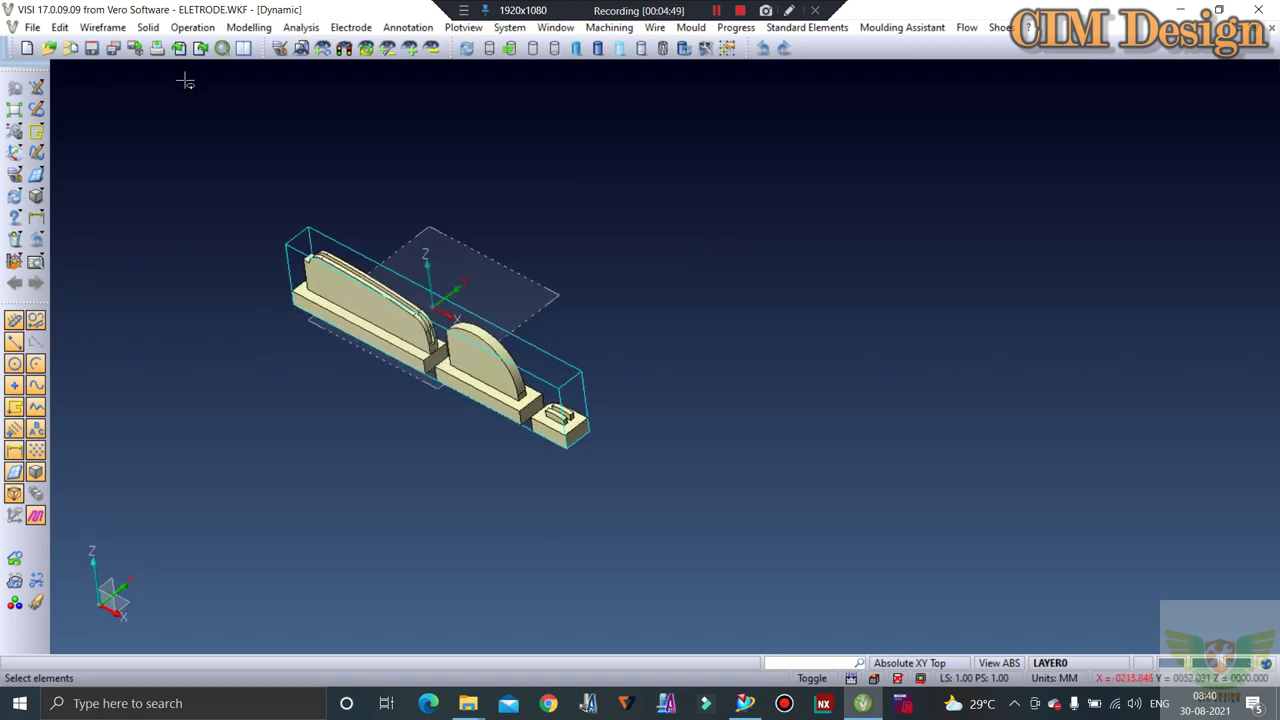
middle_drag(360, 190, 558, 252)
right_click(524, 250)
click(482, 279)
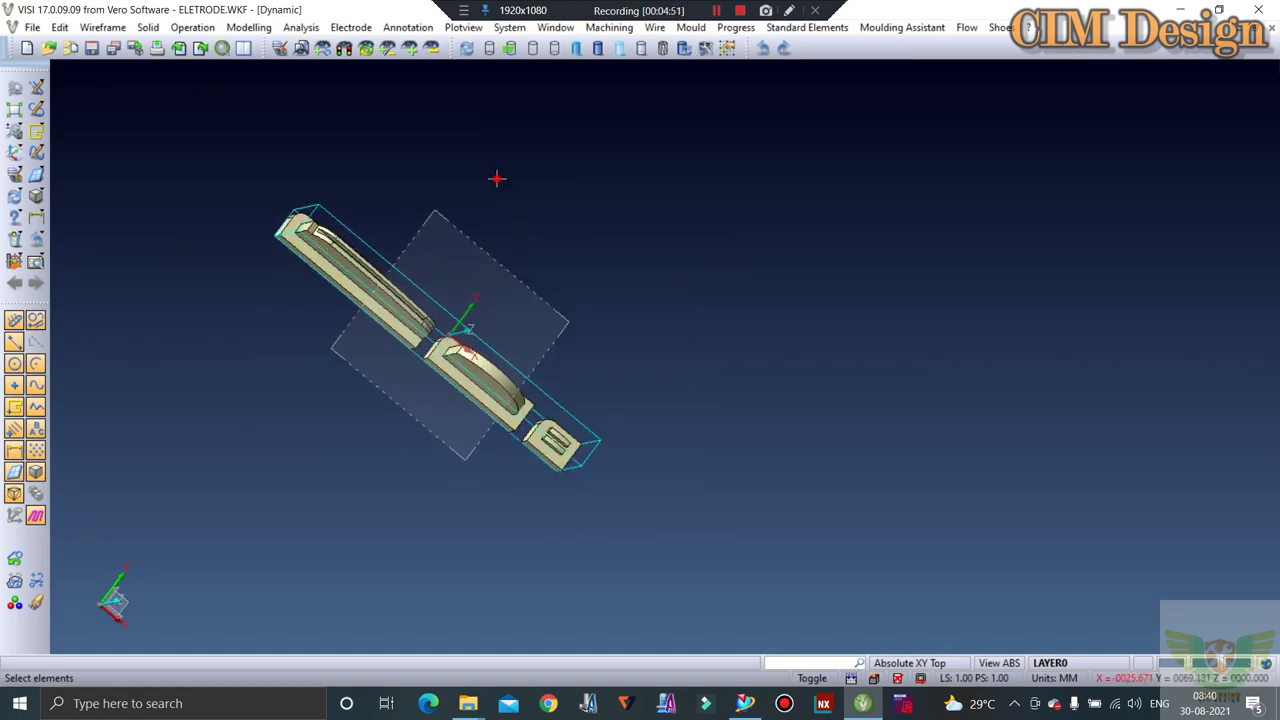
scroll(430, 332, up, 3)
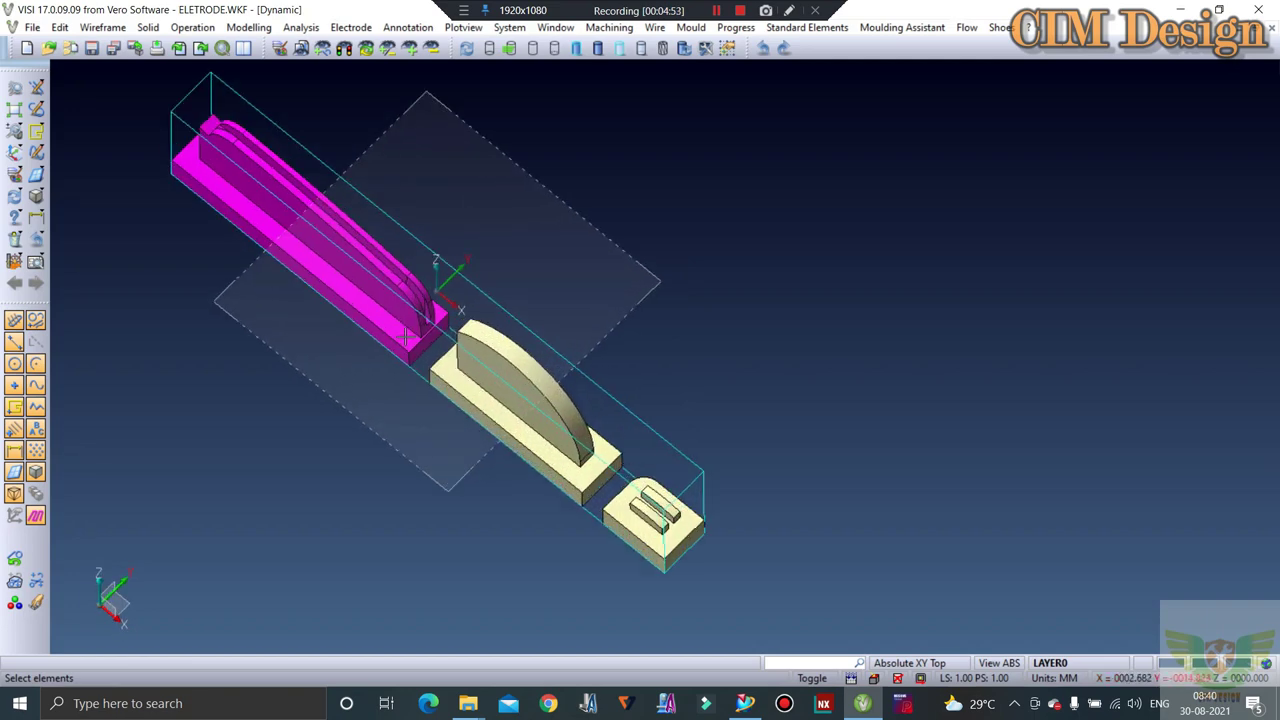
scroll(405, 336, up, 3)
scroll(405, 336, up, 2)
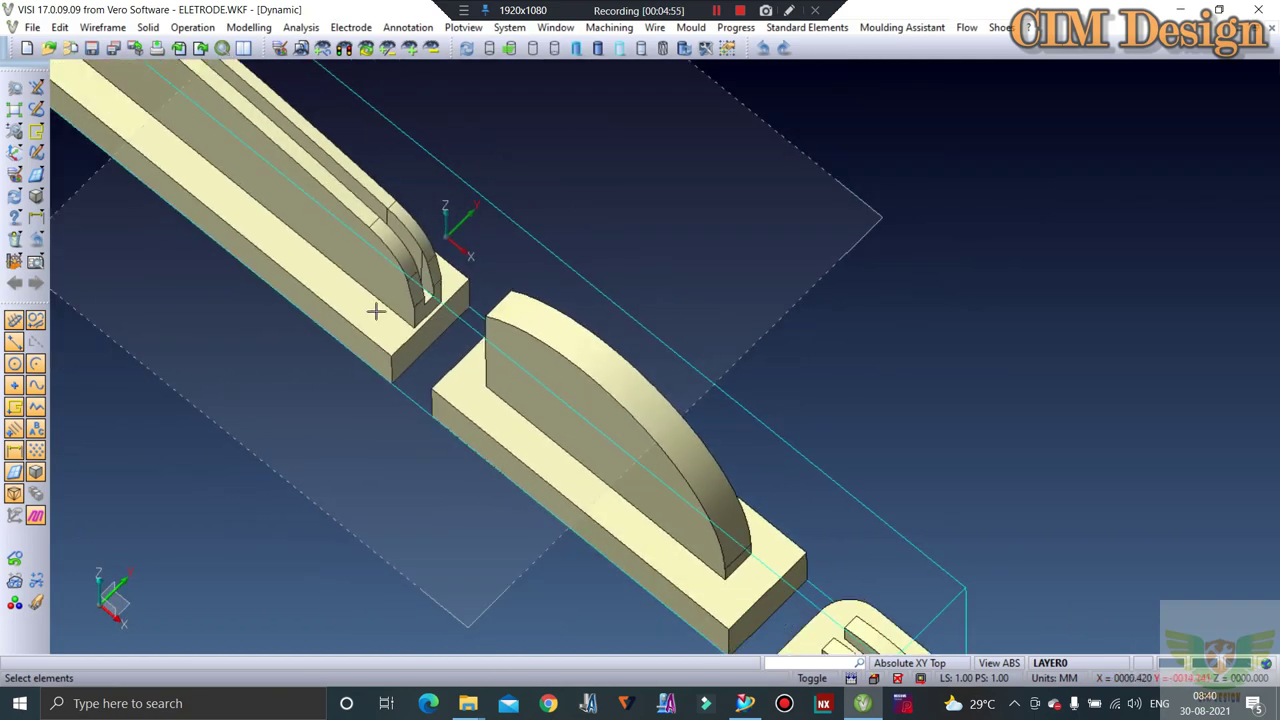
scroll(533, 410, up, 1)
scroll(466, 343, up, 1)
scroll(303, 314, down, 1)
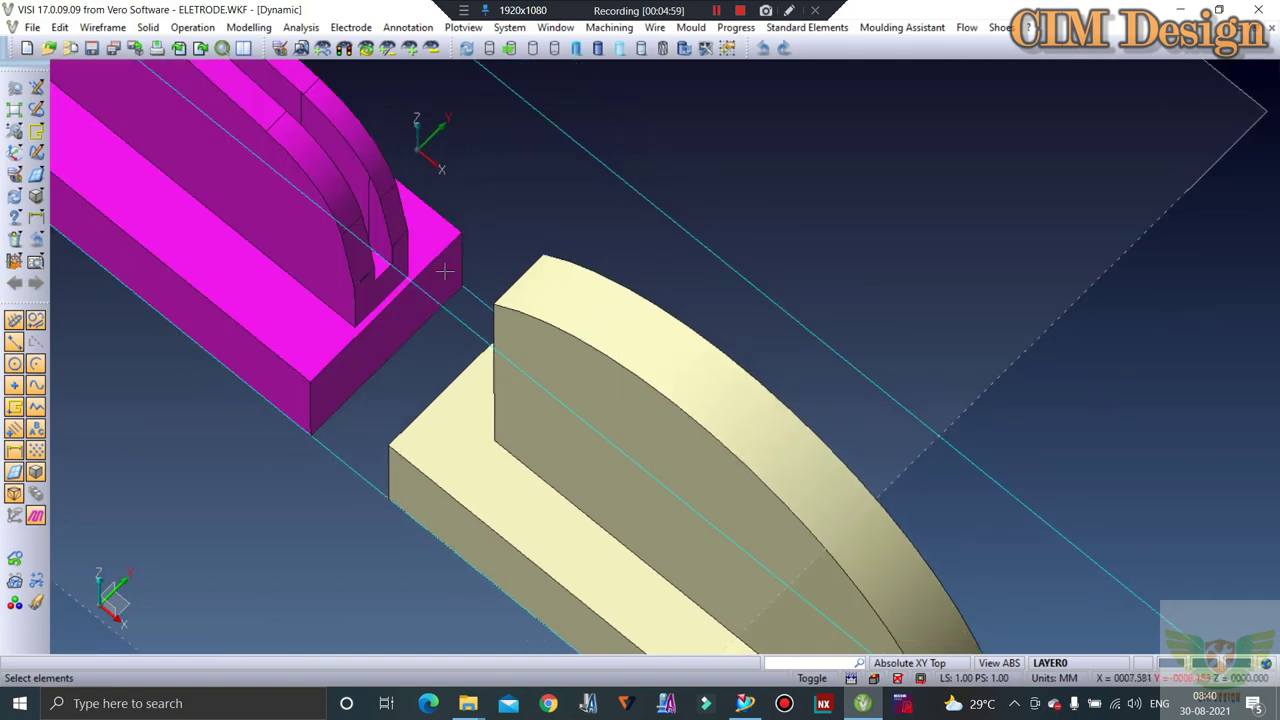
scroll(540, 330, up, 1)
scroll(560, 300, down, 1)
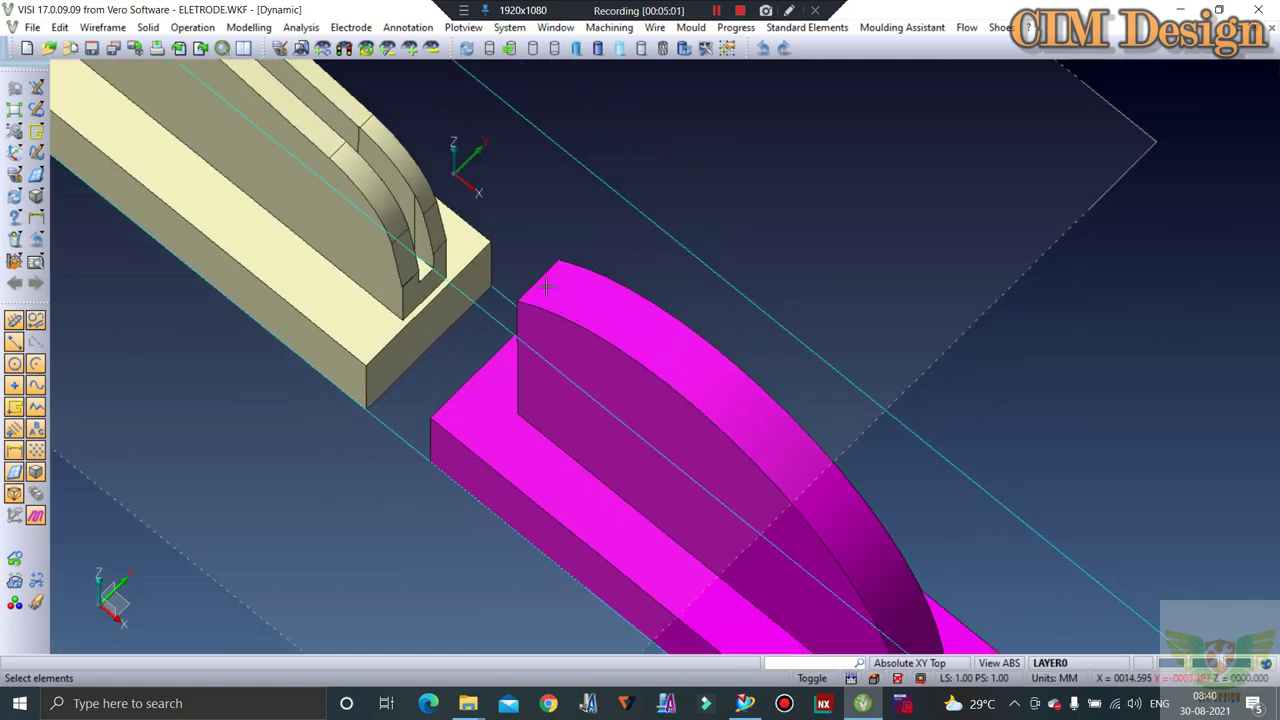
scroll(500, 251, up, 1)
scroll(390, 330, down, 1)
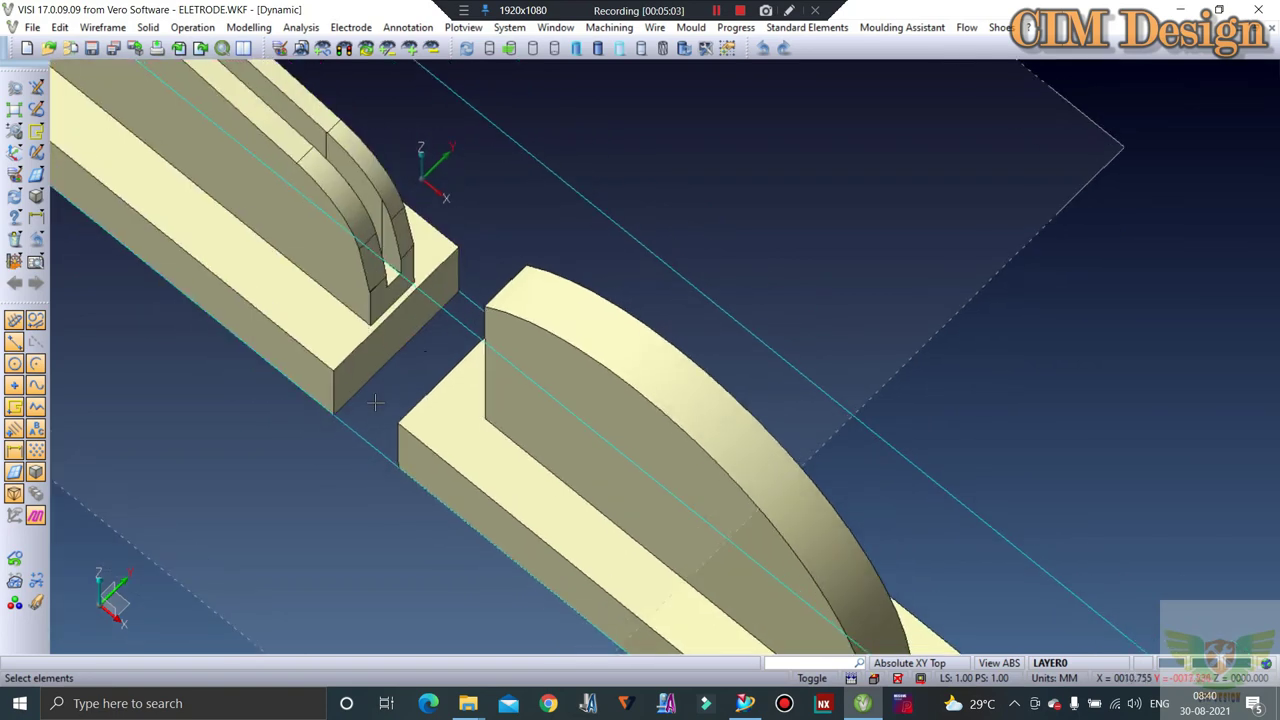
scroll(461, 176, down, 1)
scroll(520, 230, down, 1)
scroll(595, 275, down, 1)
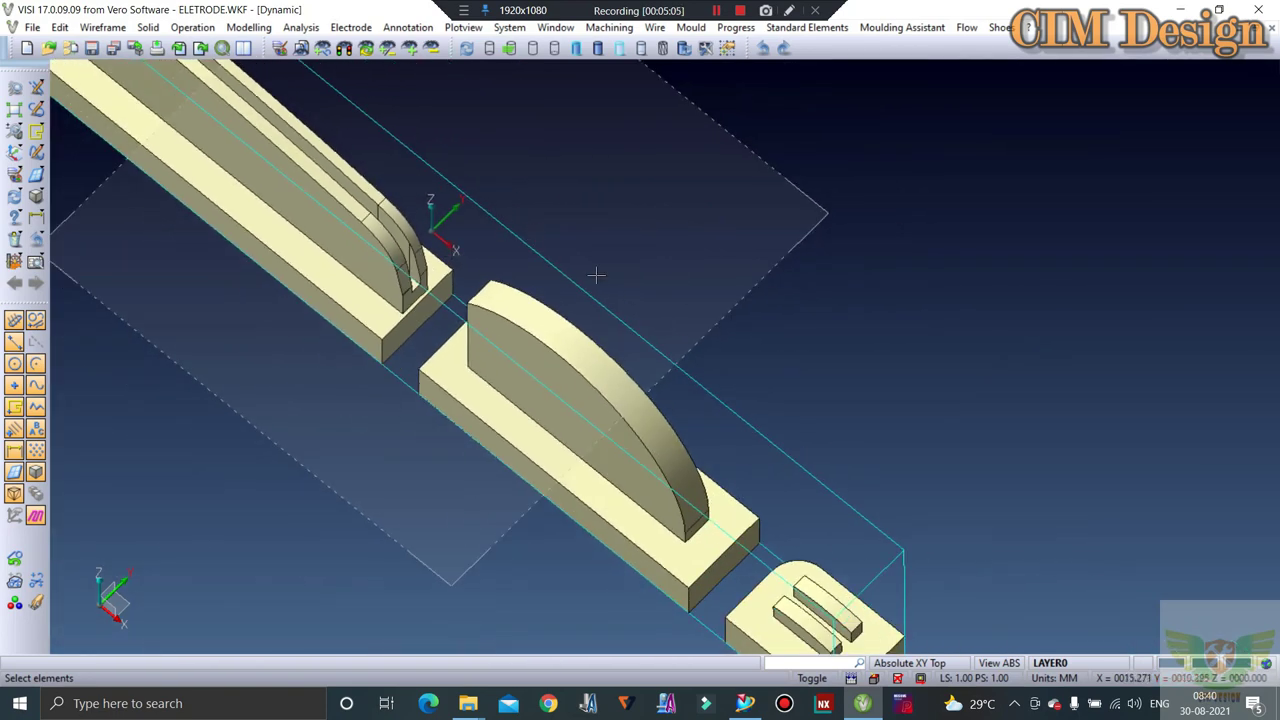
scroll(837, 403, up, 1)
scroll(837, 400, down, 2)
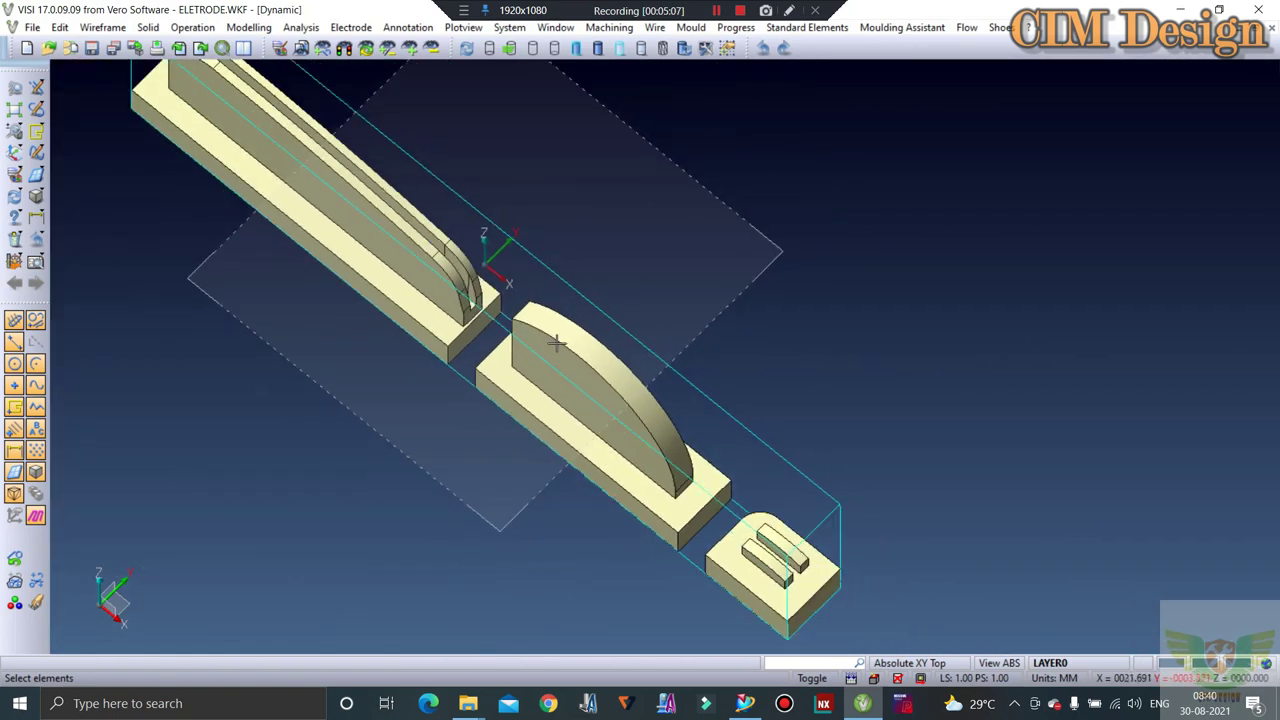
scroll(852, 389, down, 1)
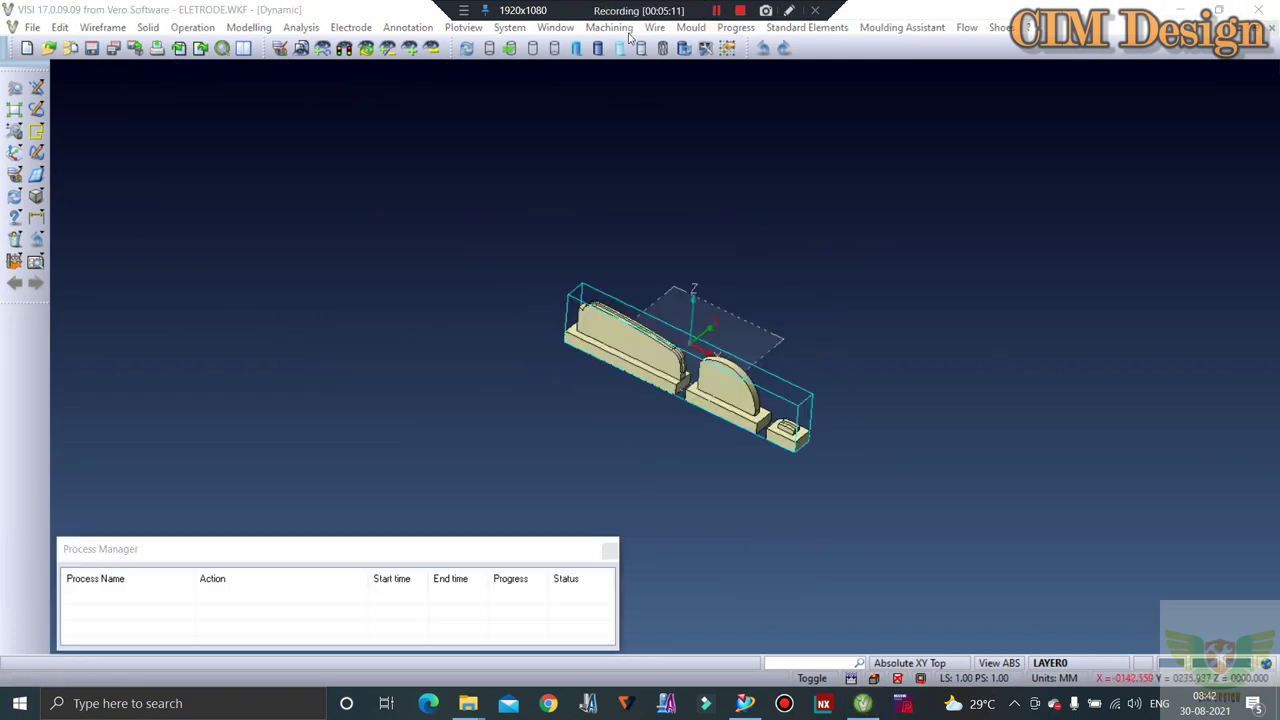
Open the CAM Navigator and add a model of type Piece under Model manager.
click(629, 36)
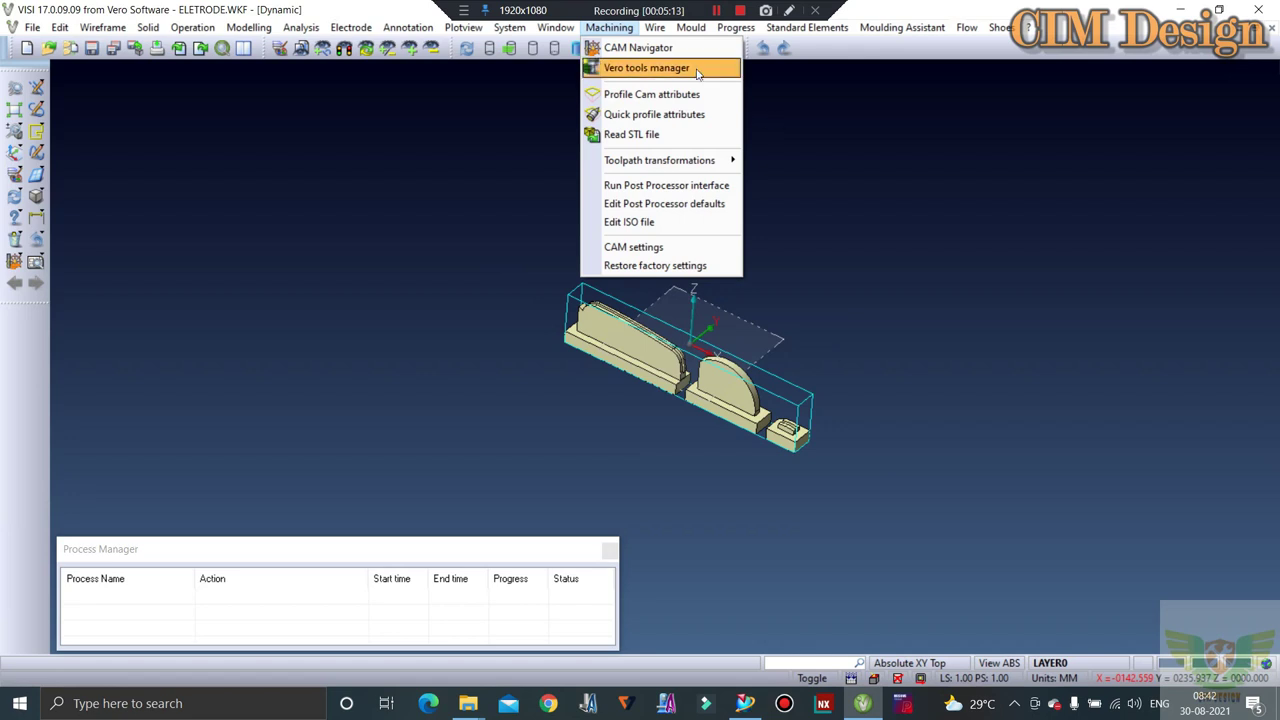
click(686, 59)
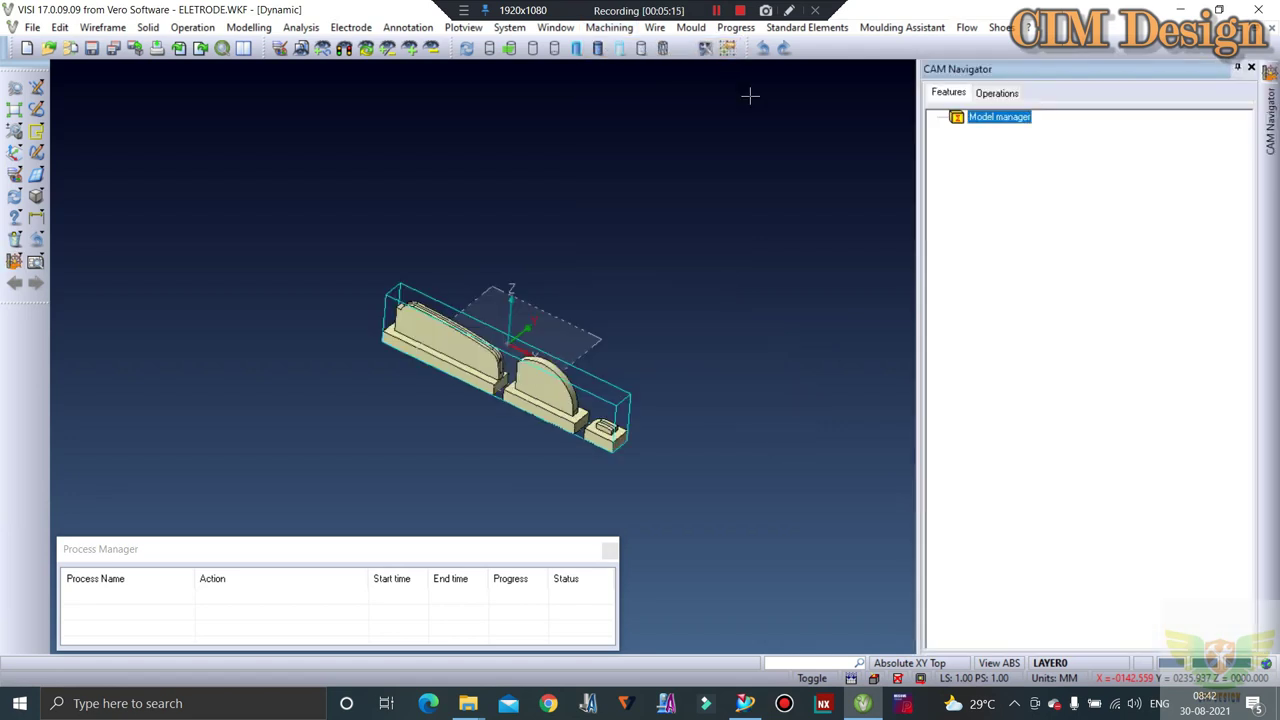
right_click(999, 119)
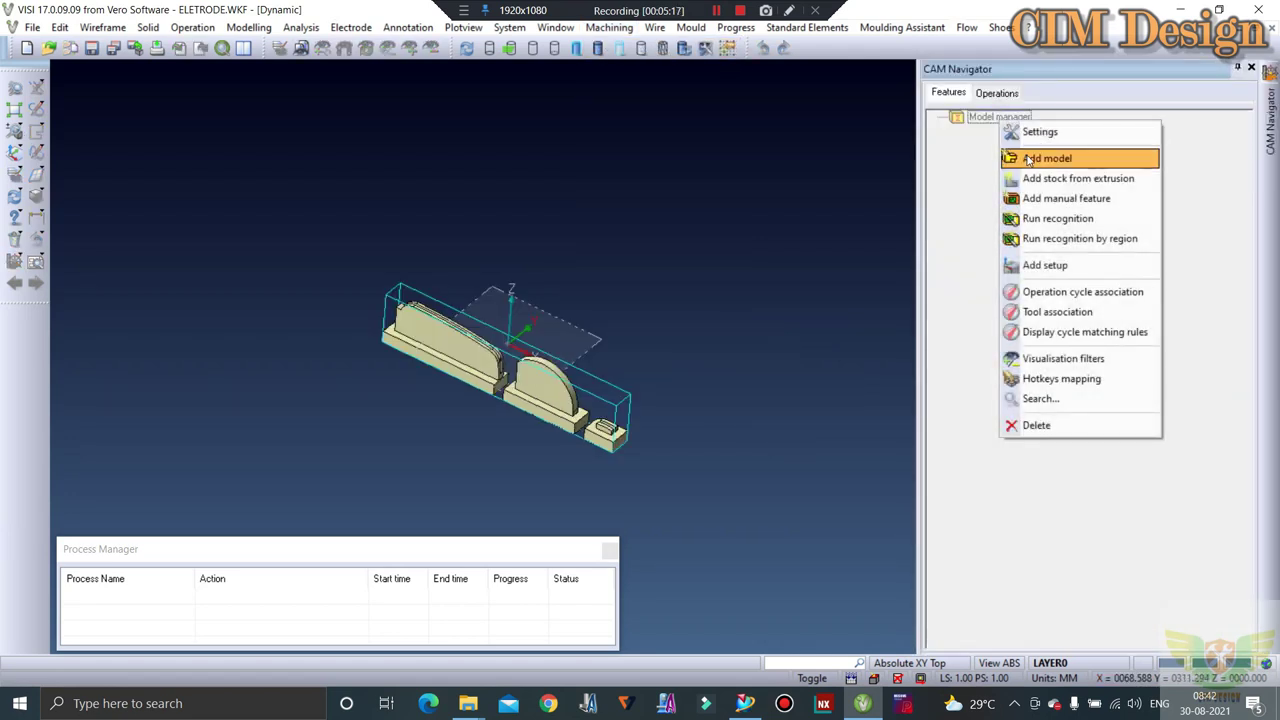
click(1029, 160)
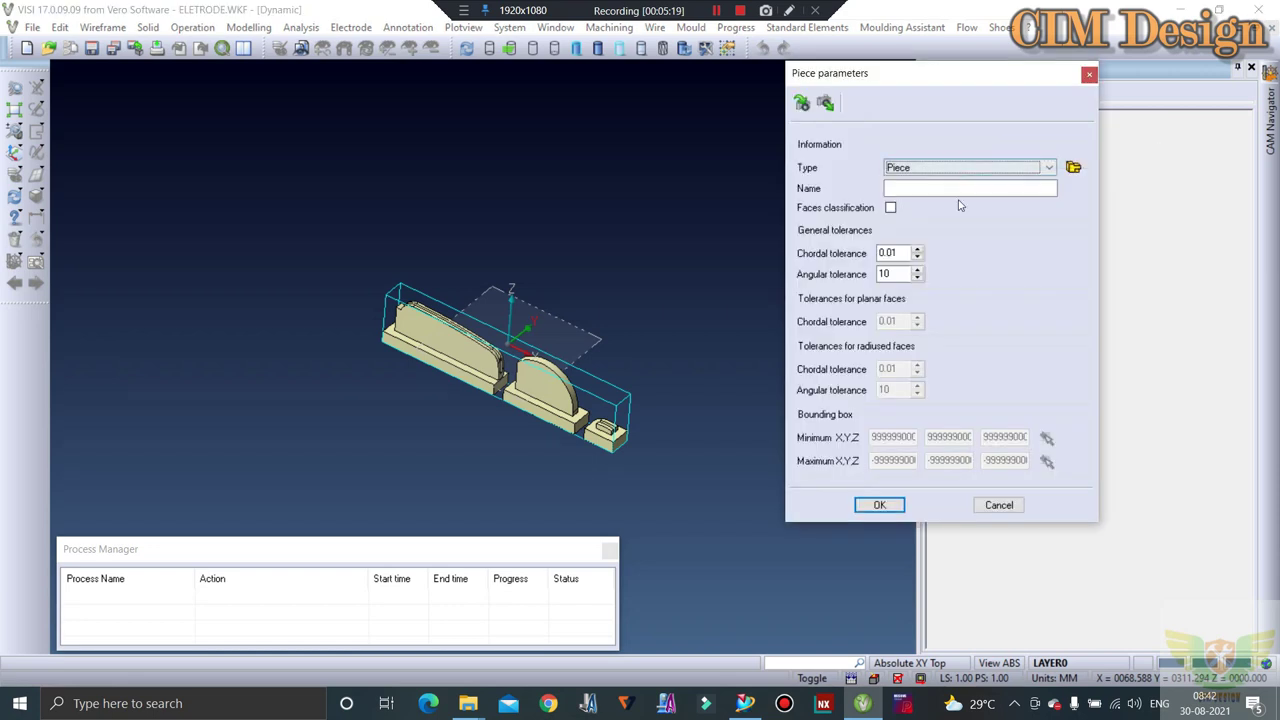
click(1045, 165)
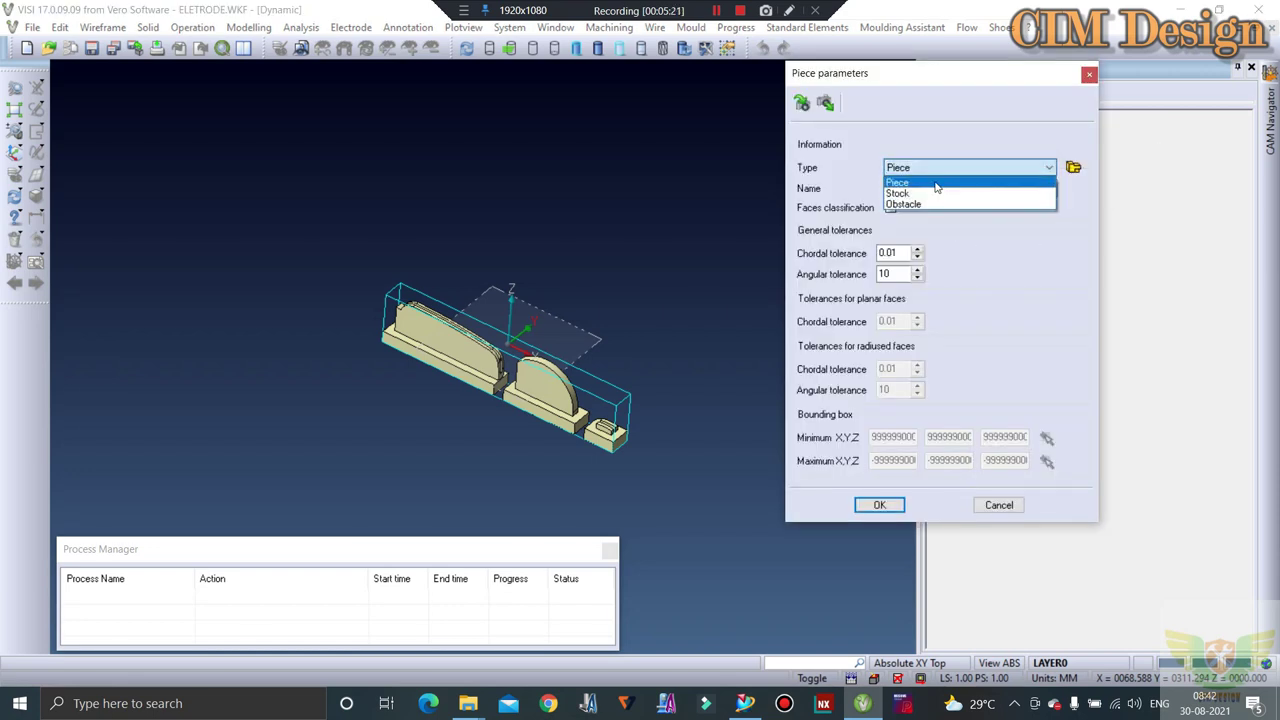
click(934, 184)
scroll(665, 341, down, 2)
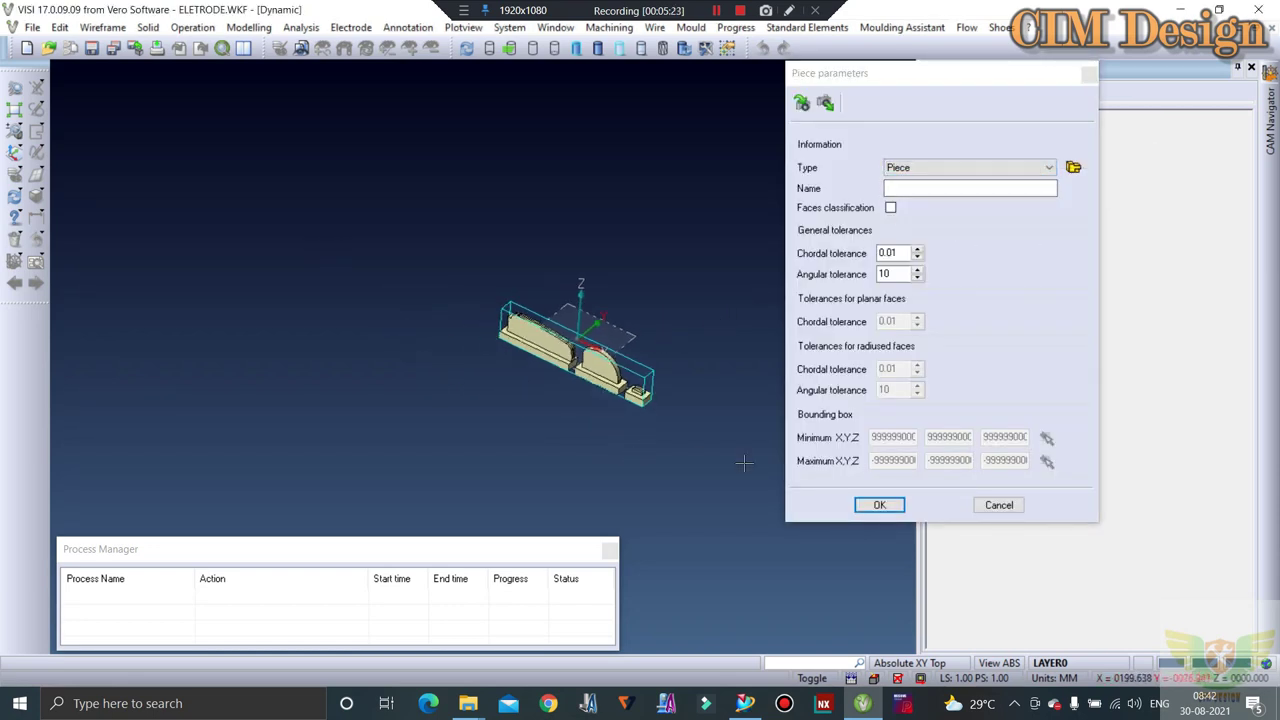
click(876, 504)
Window-select the electrode's three solid bodies as the piece geometry and confirm all three.
drag(751, 514, 414, 200)
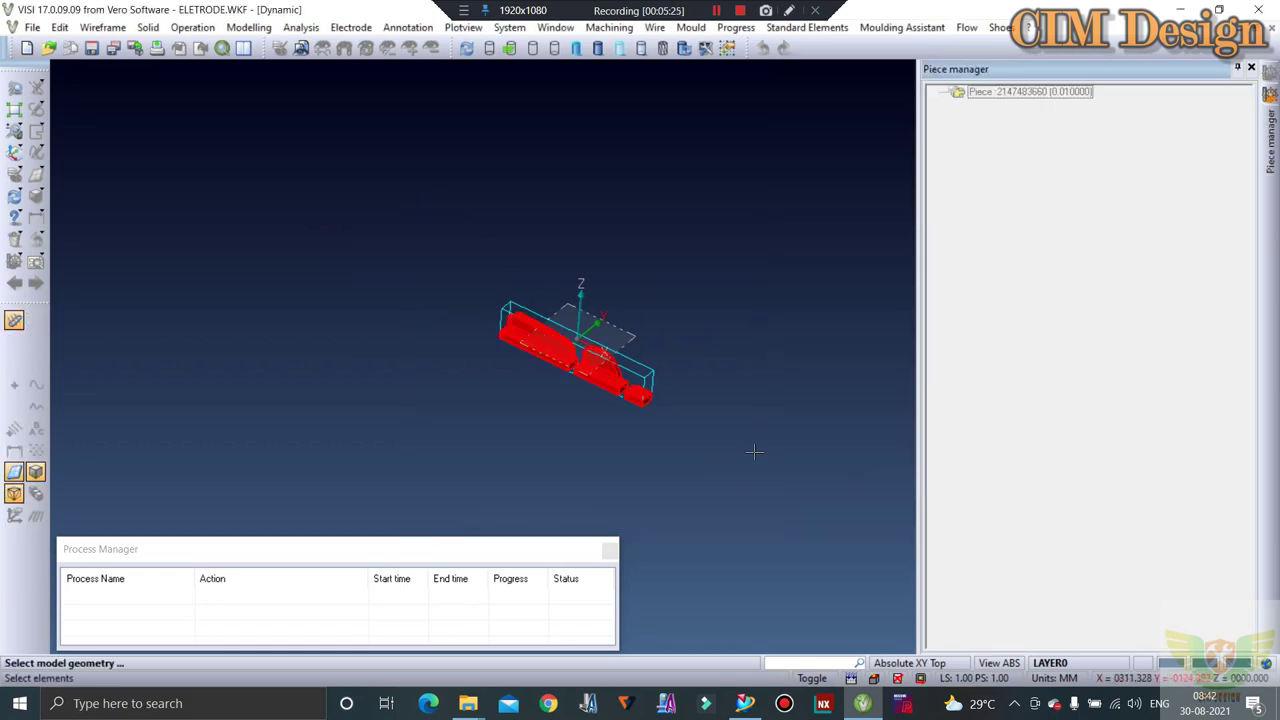
right_click(752, 398)
click(1000, 107)
click(1003, 119)
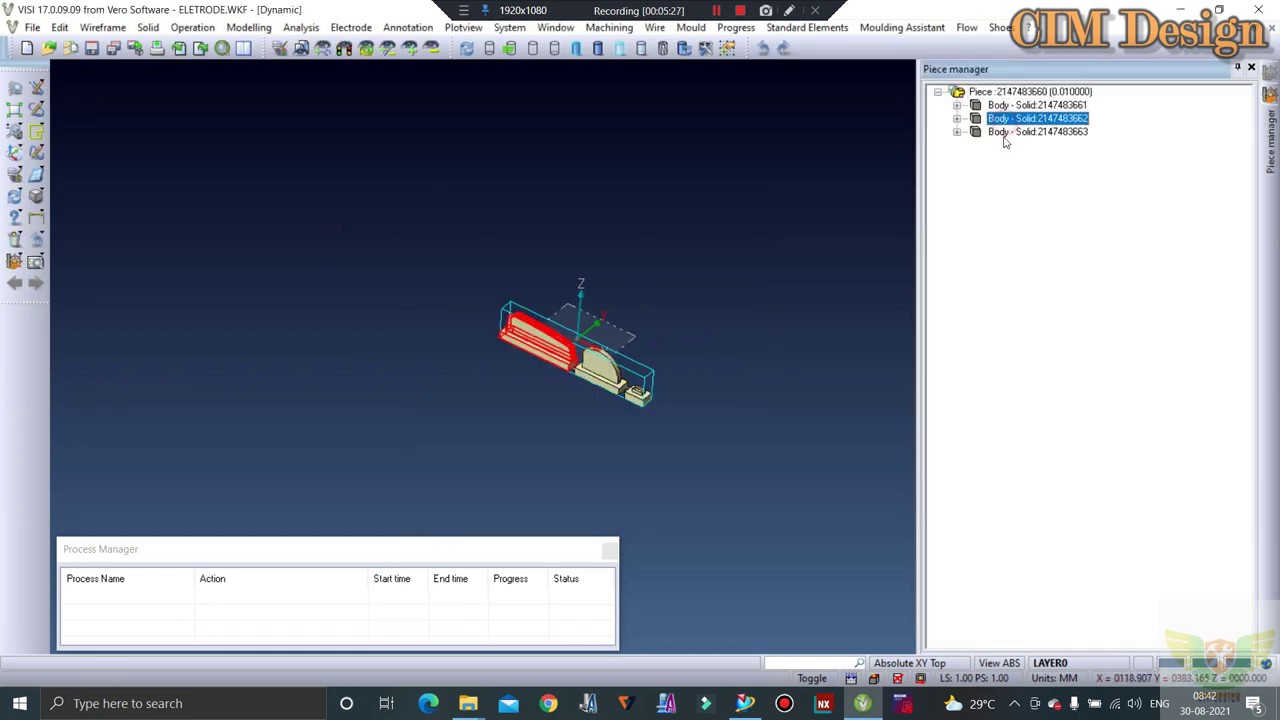
click(1011, 134)
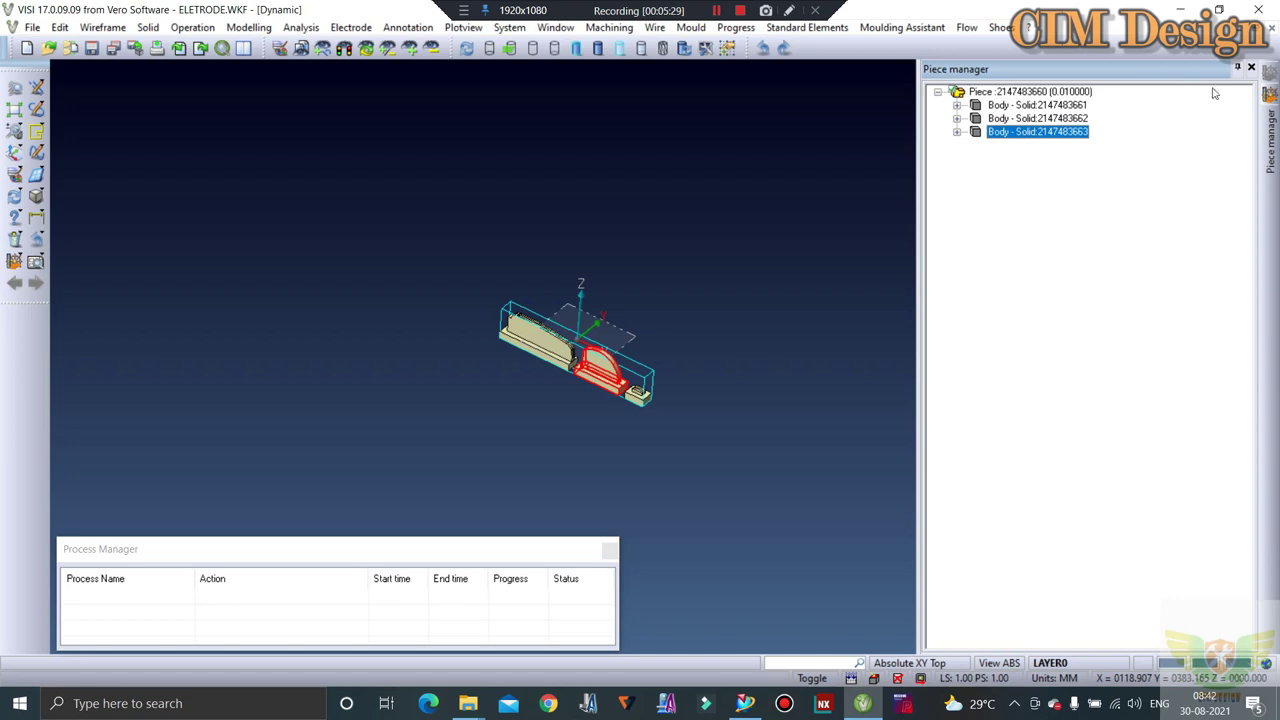
click(1250, 68)
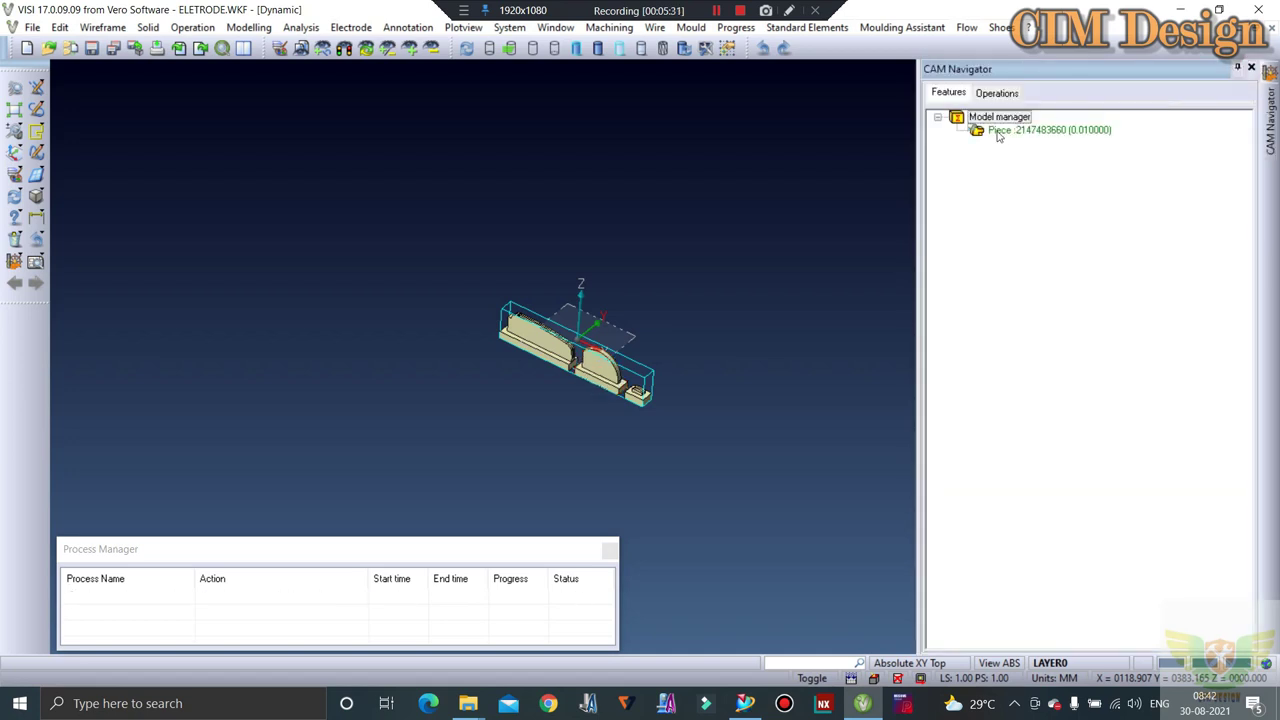
click(985, 115)
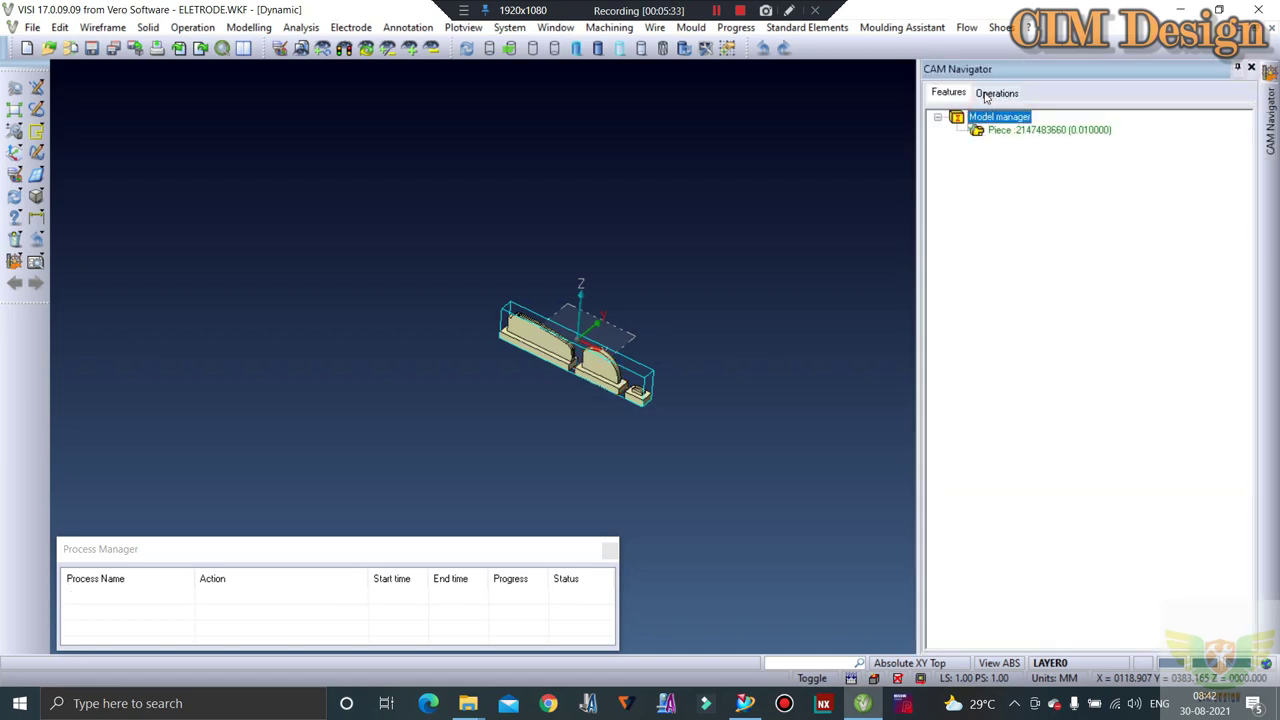
click(985, 94)
click(955, 92)
right_click(1004, 118)
click(962, 162)
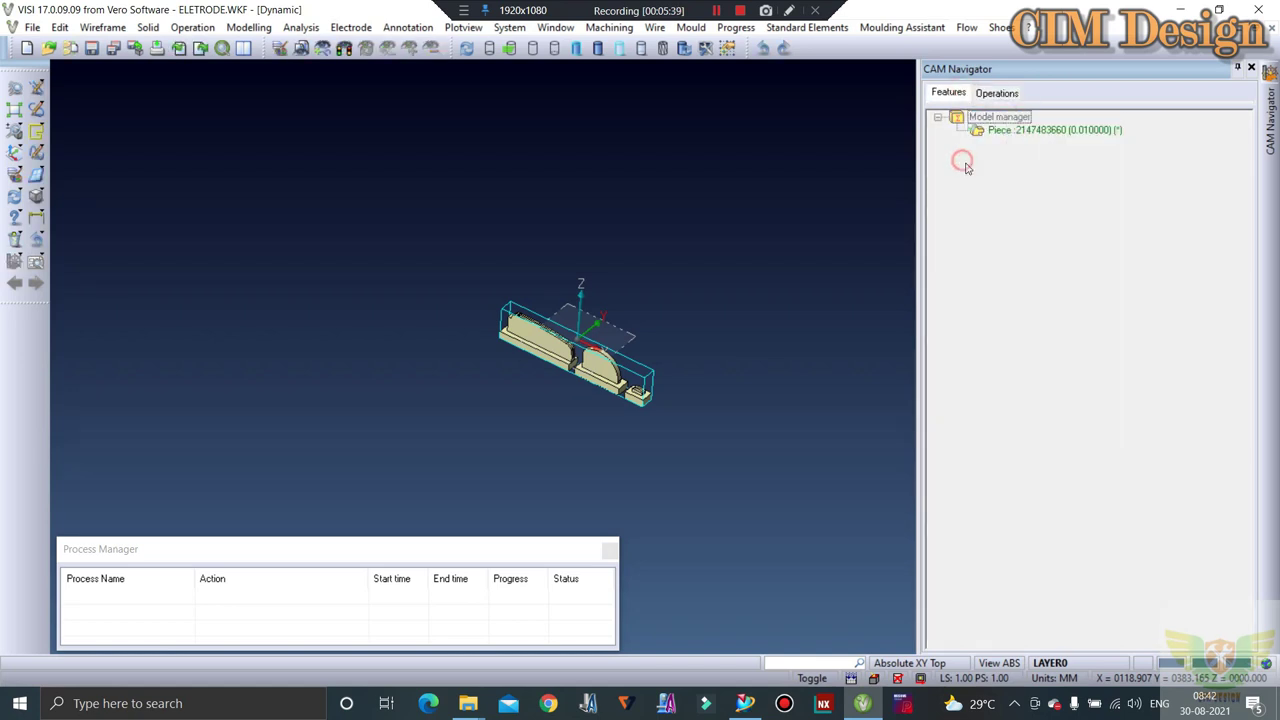
mouse_move(534, 354)
middle_down()
mouse_move(594, 362)
mouse_move(583, 352)
middle_up()
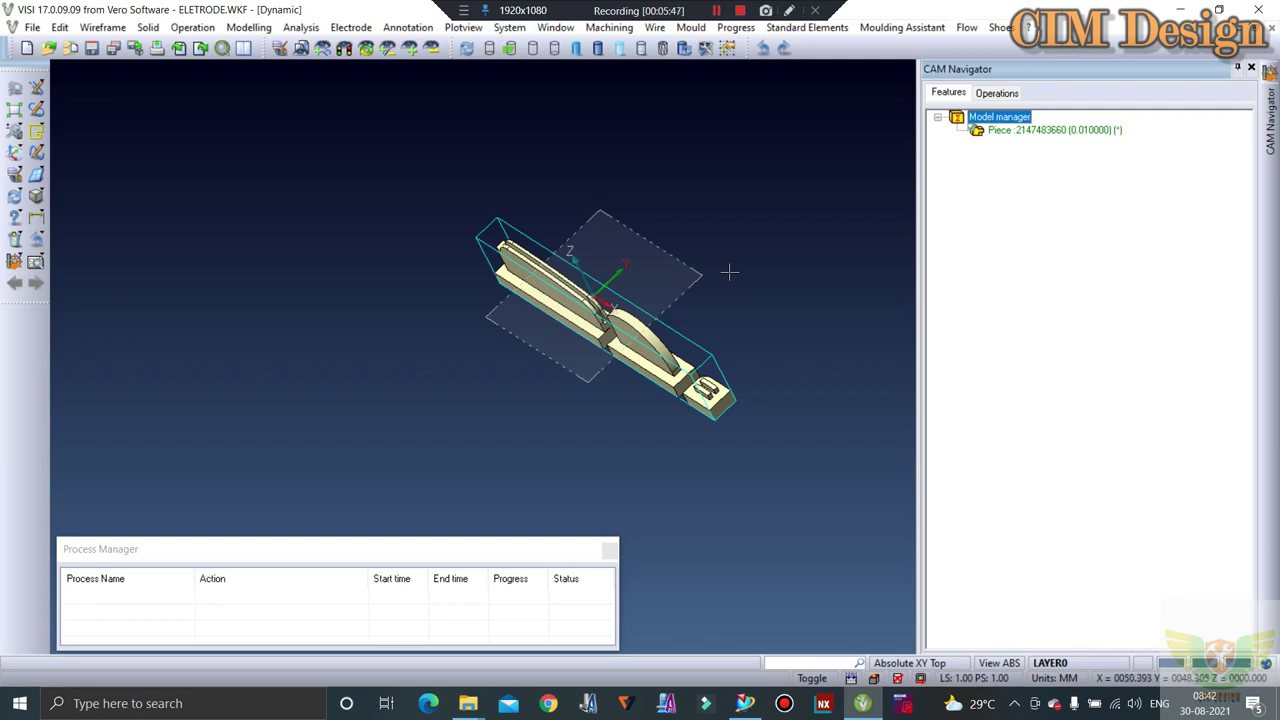
mouse_move(729, 272)
middle_down()
mouse_move(547, 327)
mouse_move(591, 334)
mouse_move(583, 369)
mouse_move(603, 389)
mouse_move(595, 345)
middle_up()
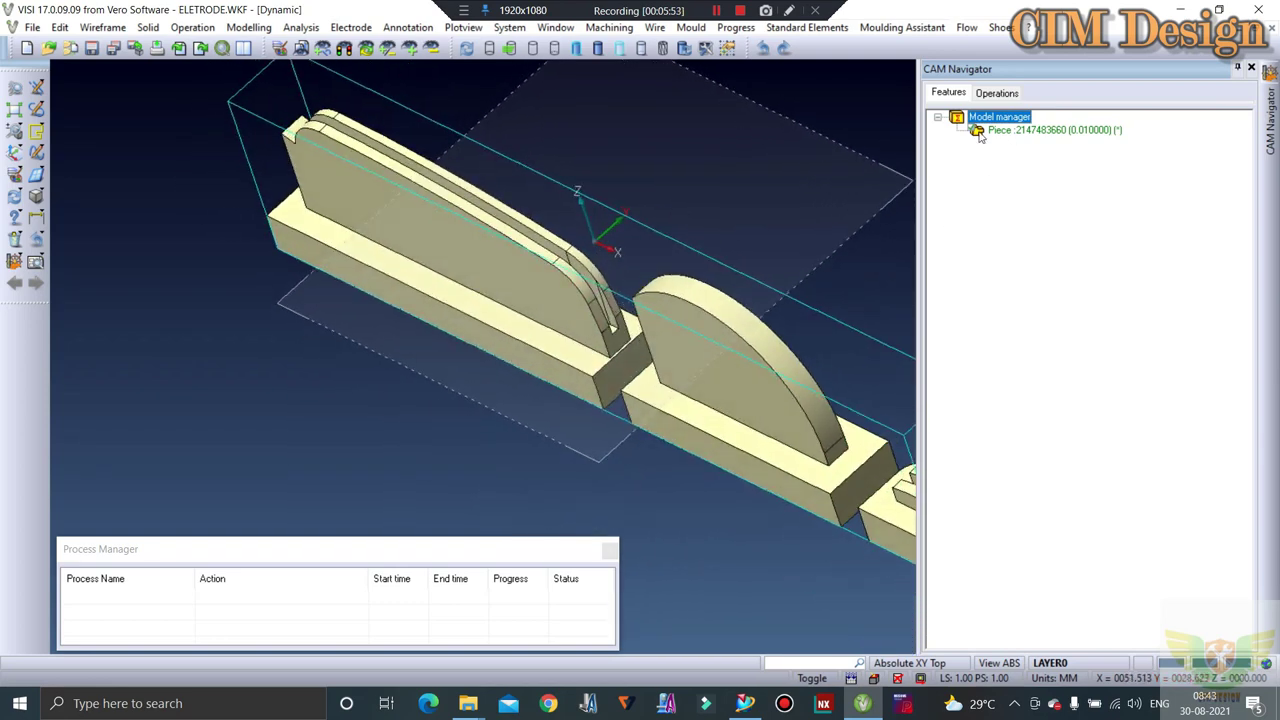
click(992, 95)
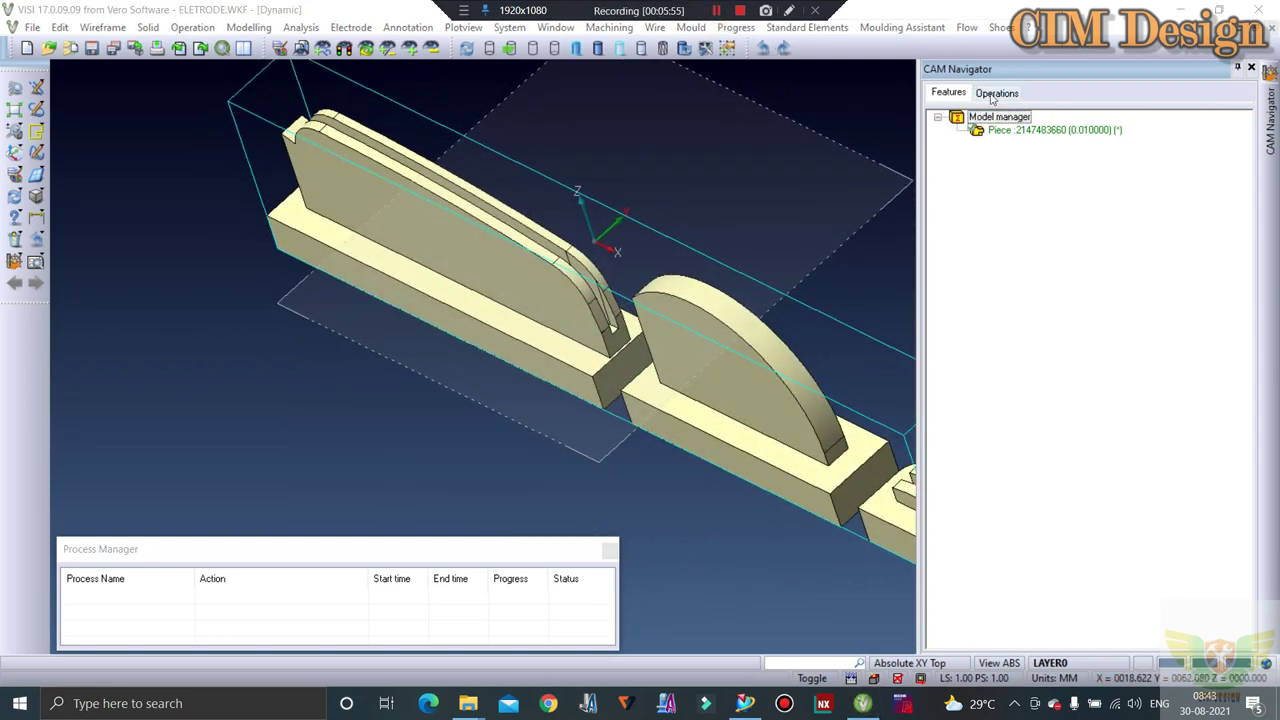
right_click(1018, 132)
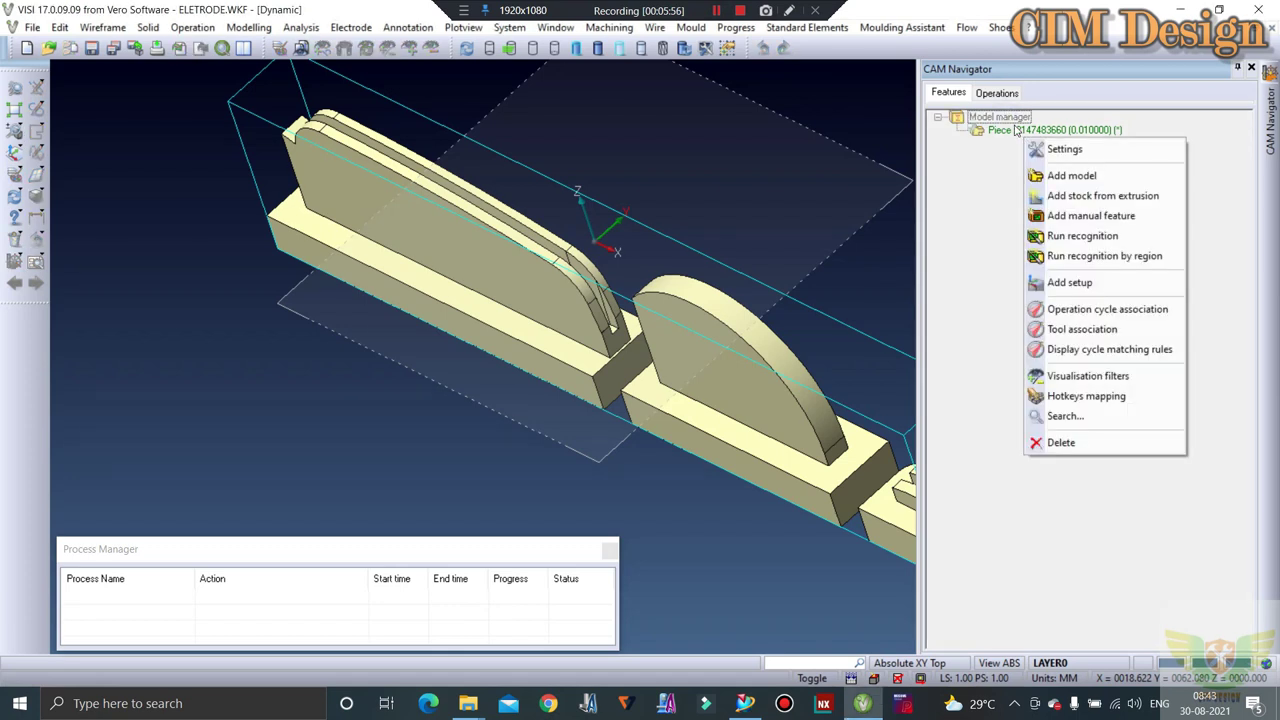
click(1050, 176)
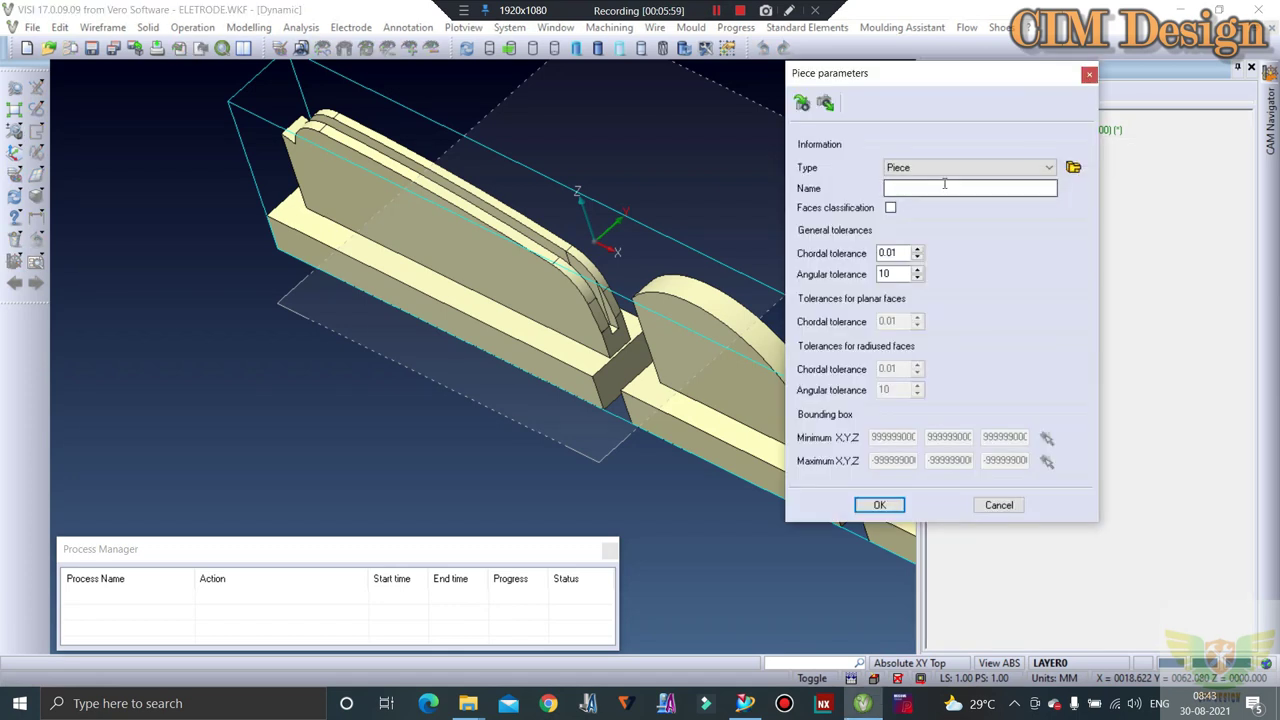
click(1048, 167)
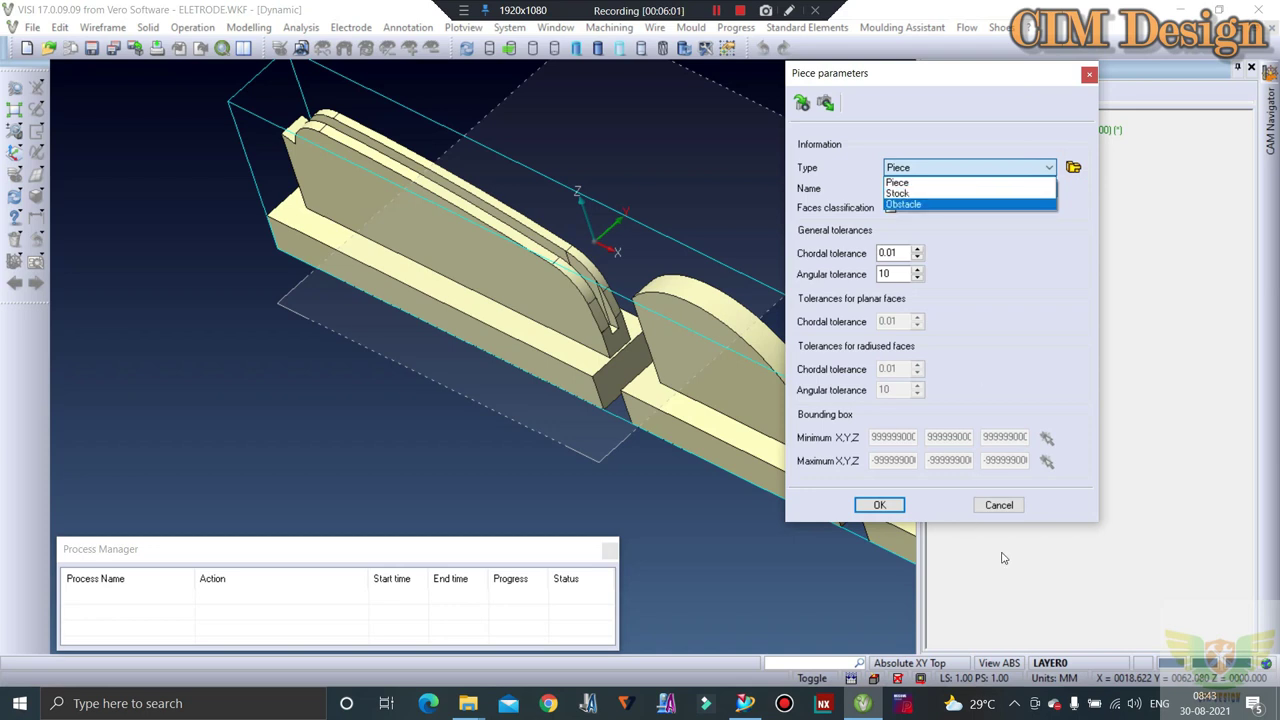
click(1005, 517)
click(1000, 506)
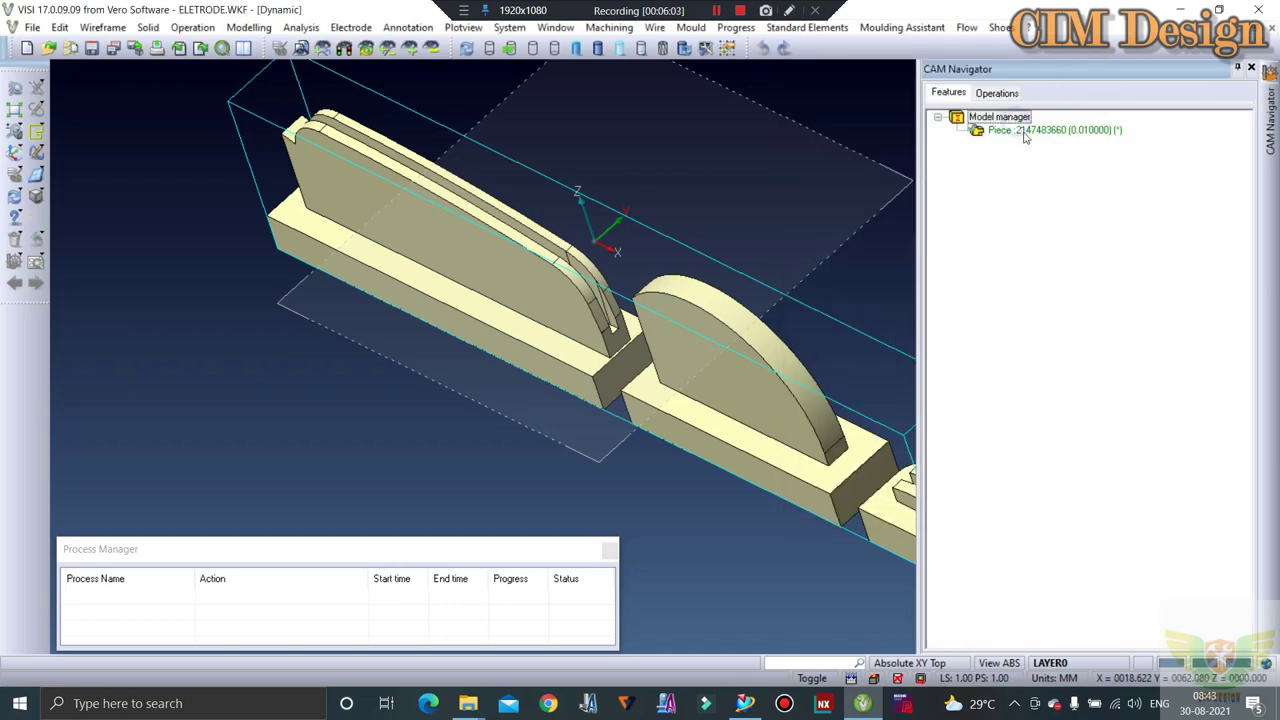
right_click(1020, 136)
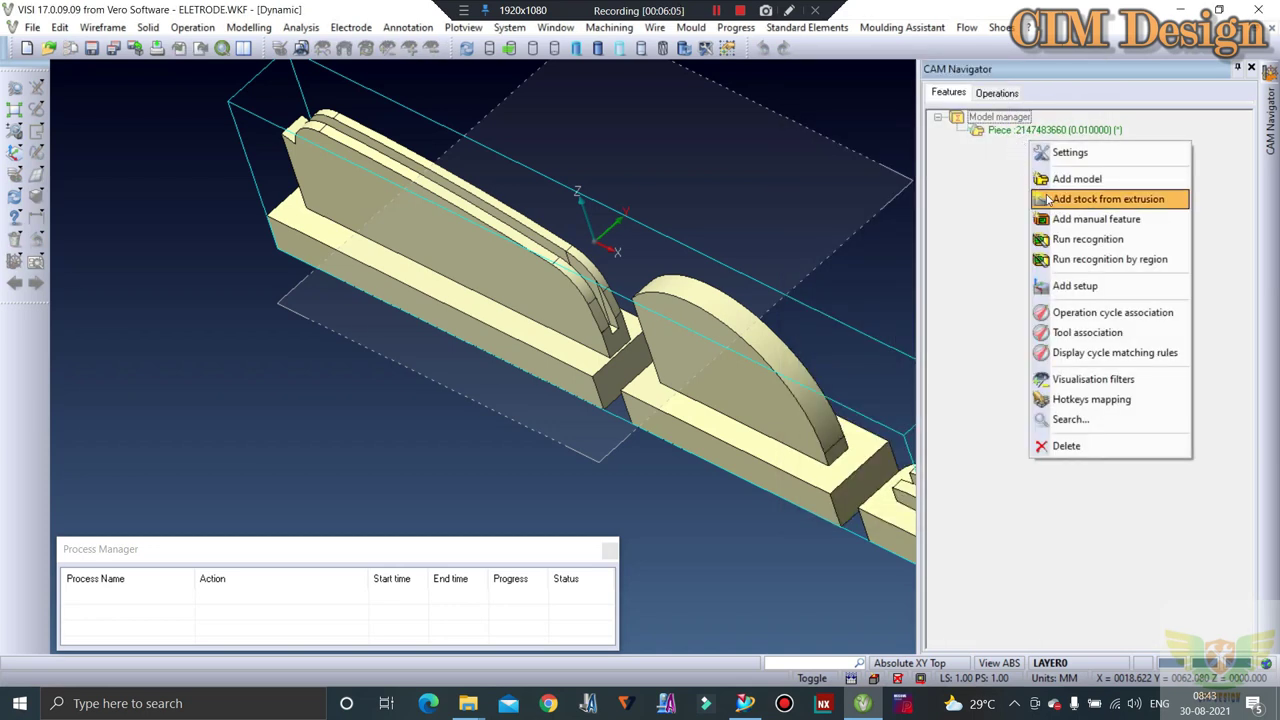
click(1047, 199)
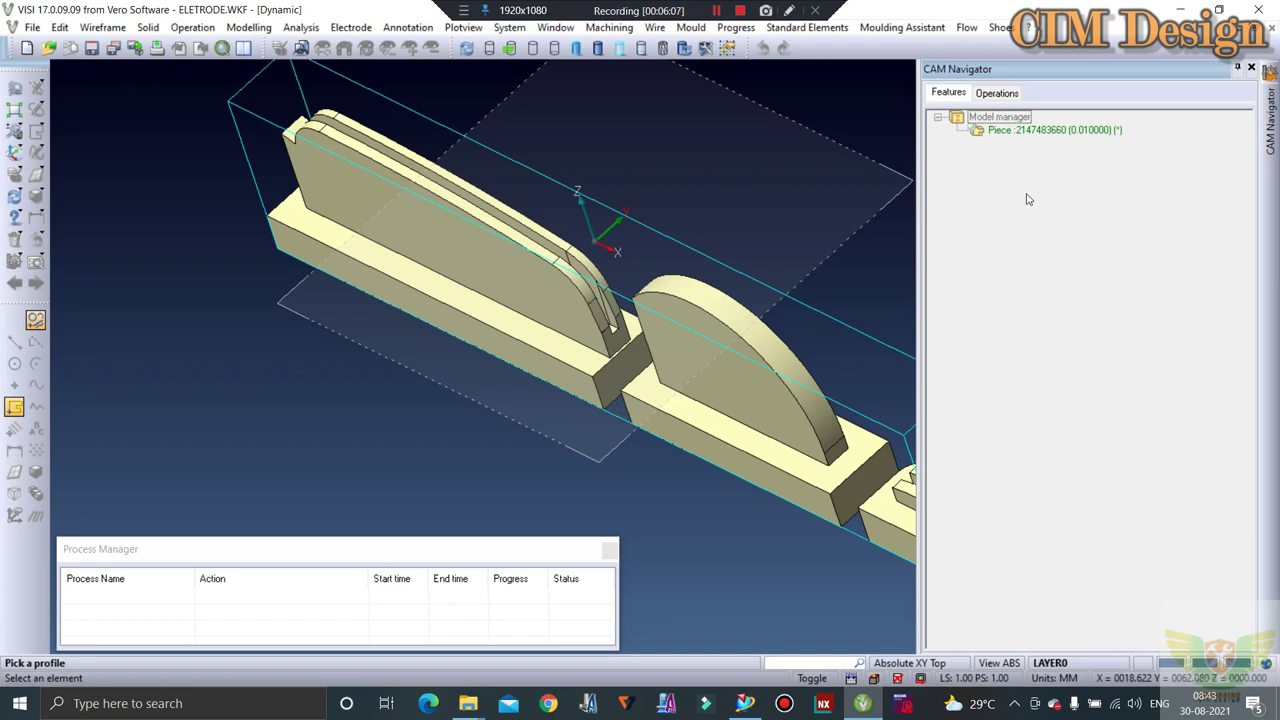
scroll(660, 340, down, 2)
scroll(665, 360, down, 3)
scroll(670, 385, down, 1)
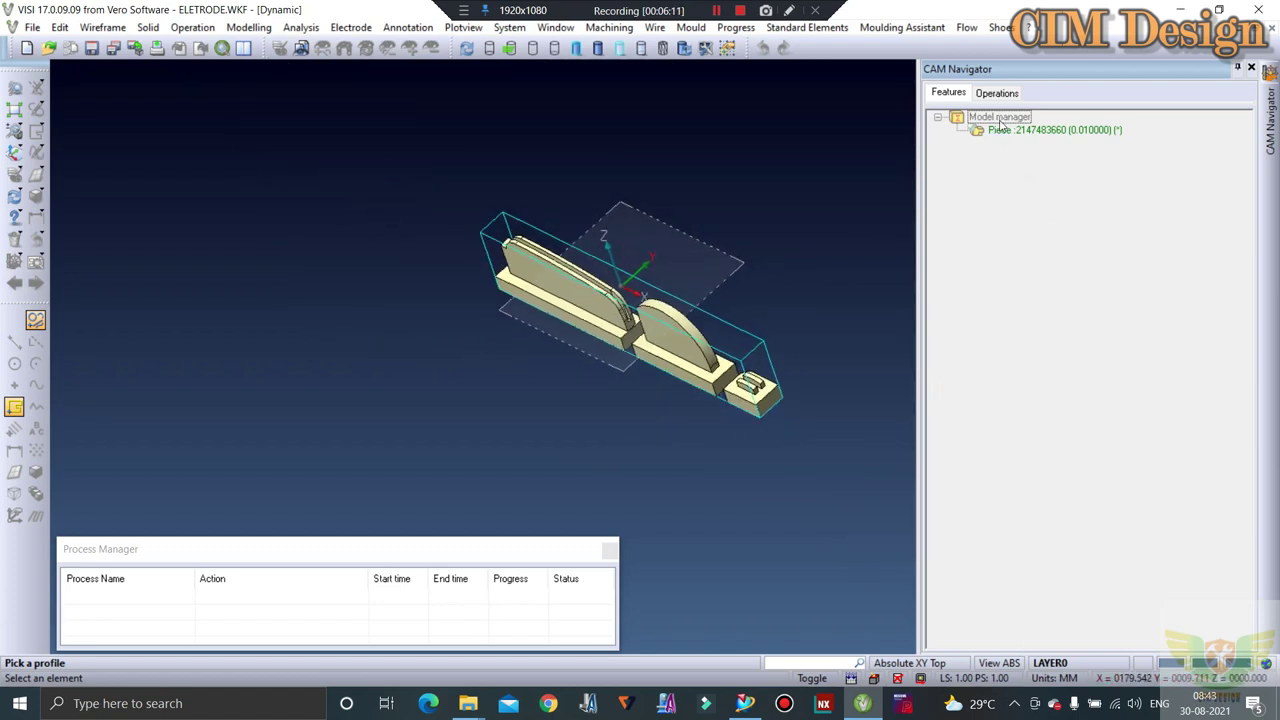
key(Escape)
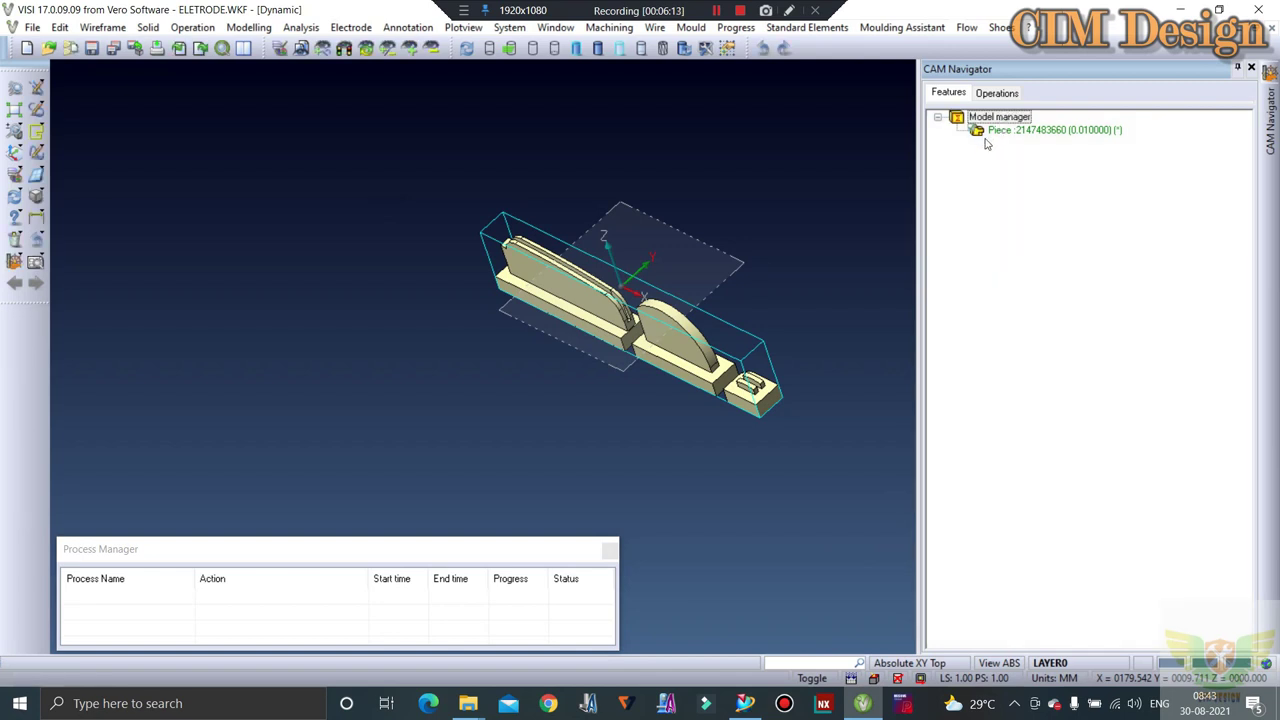
Create Project1 with EN8 material, a standard milling machine and Default Local Library, then open its actions menu.
right_click(992, 125)
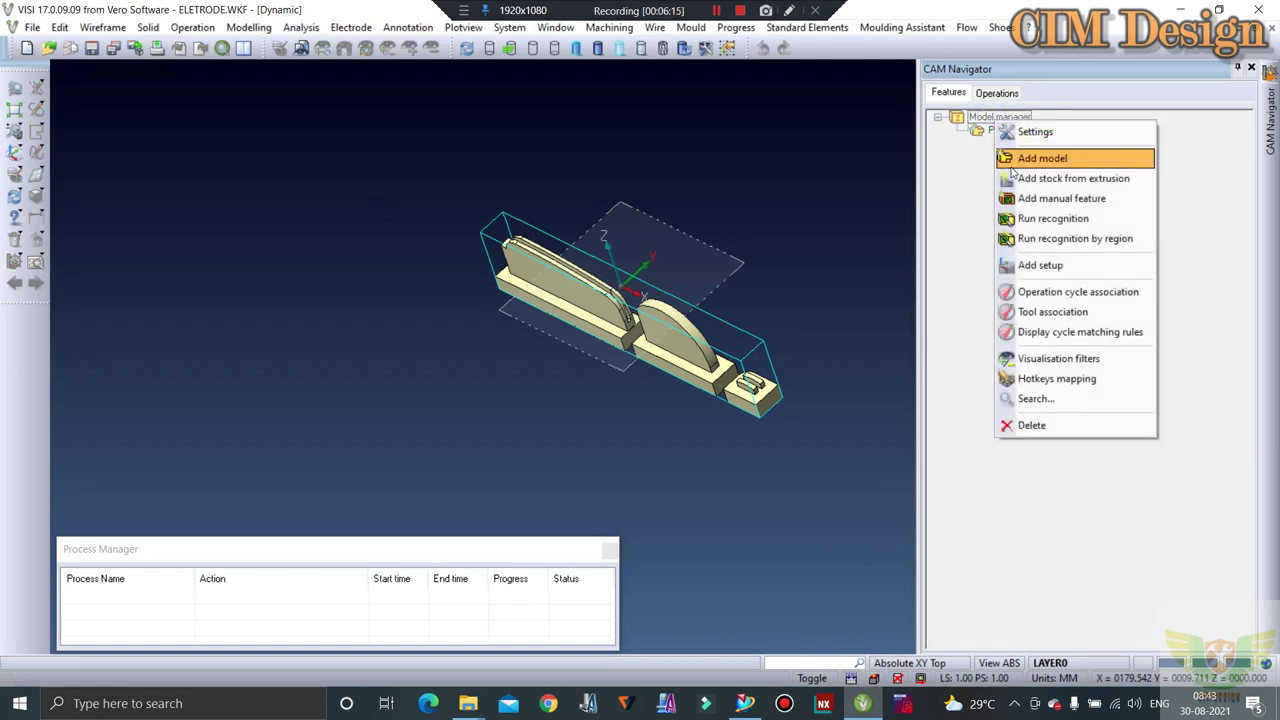
click(1000, 157)
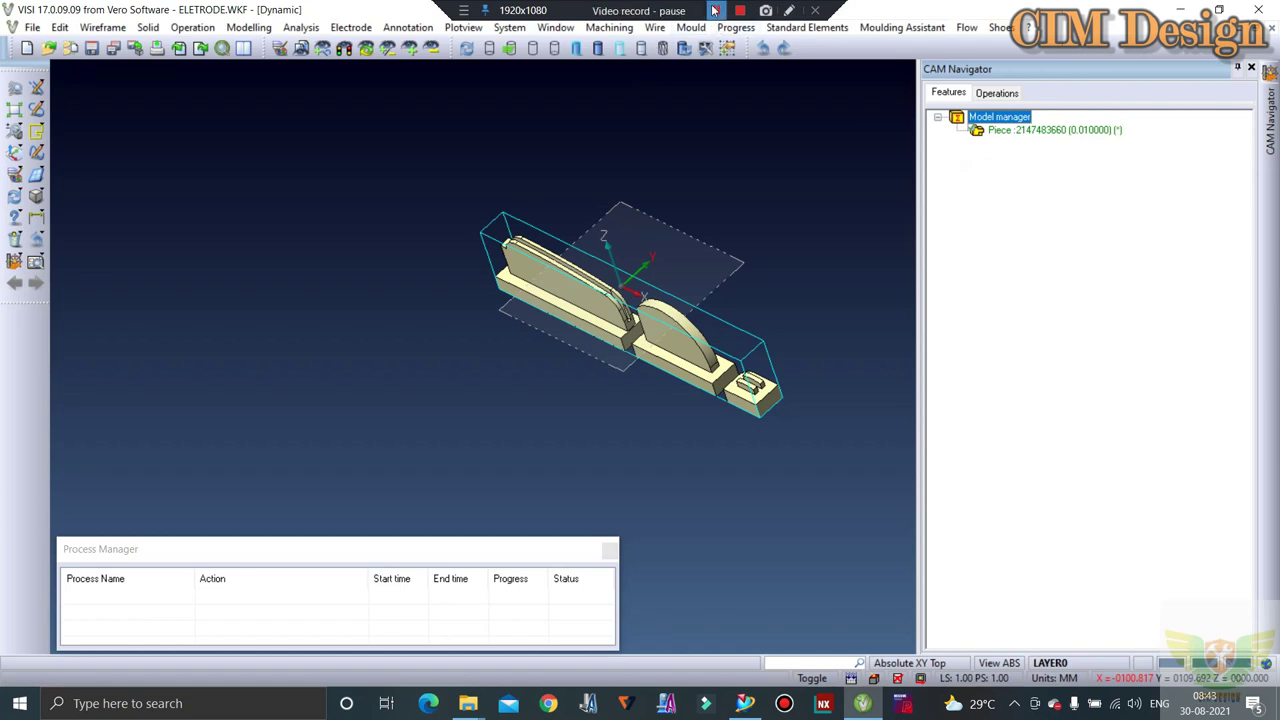
click(997, 92)
right_click(997, 132)
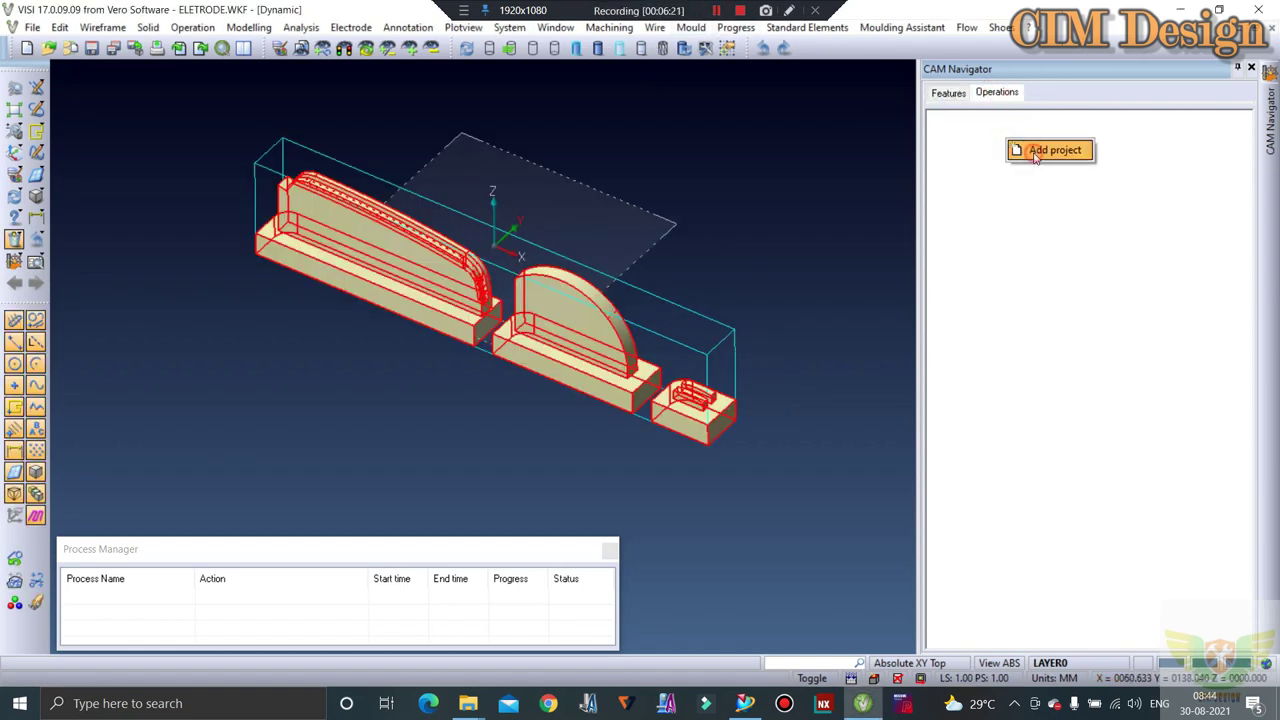
click(1034, 152)
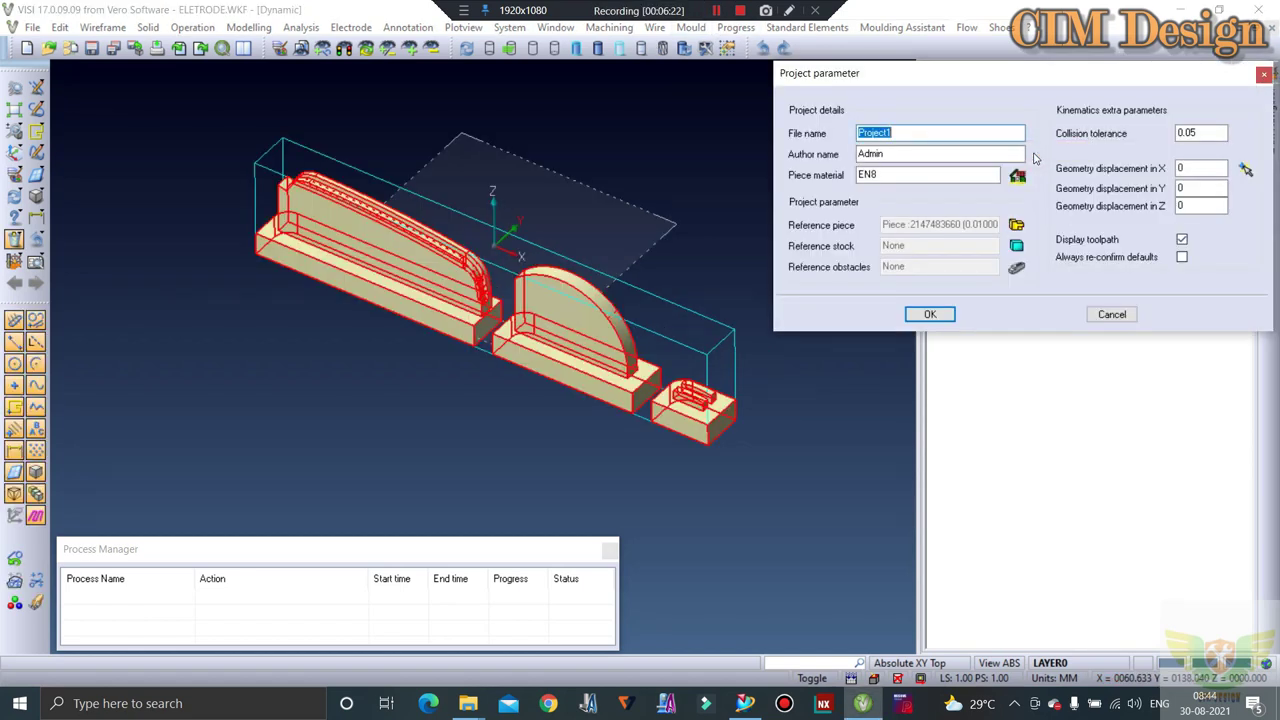
click(932, 313)
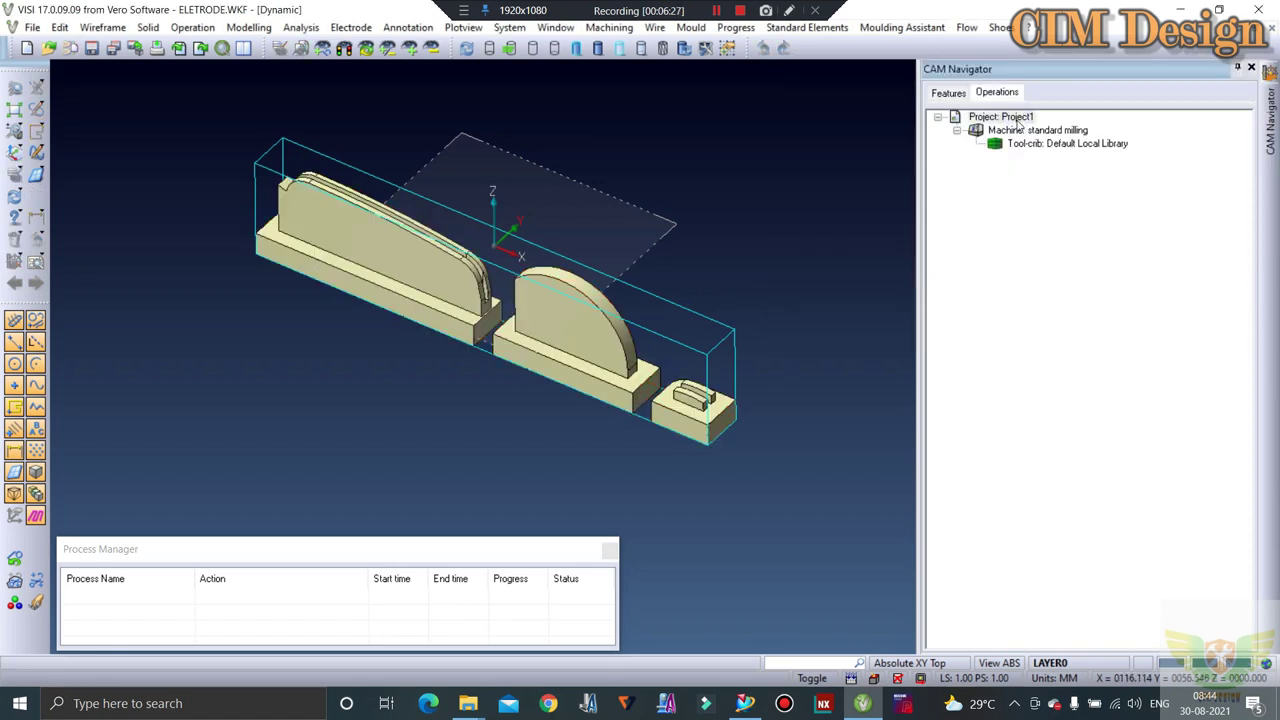
right_click(1007, 168)
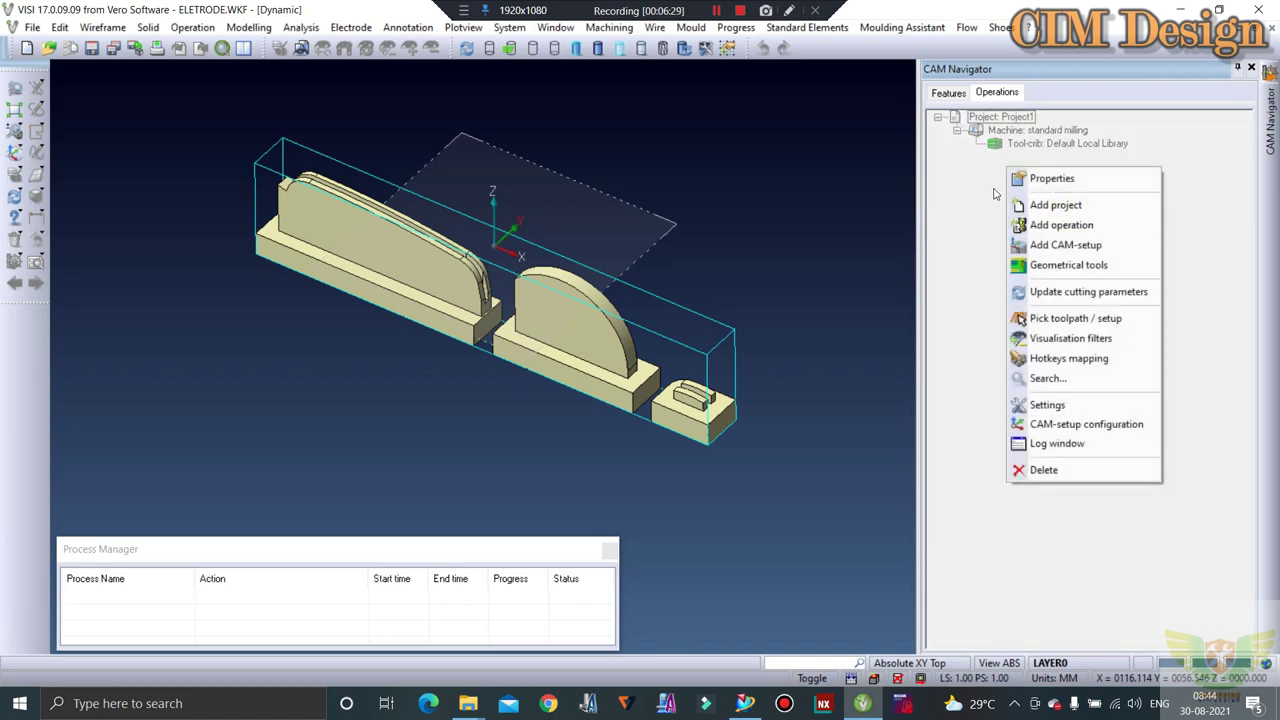
Add a 3-axis Roughing operation using the Endmill 10-10 tool on the part model.
click(1047, 229)
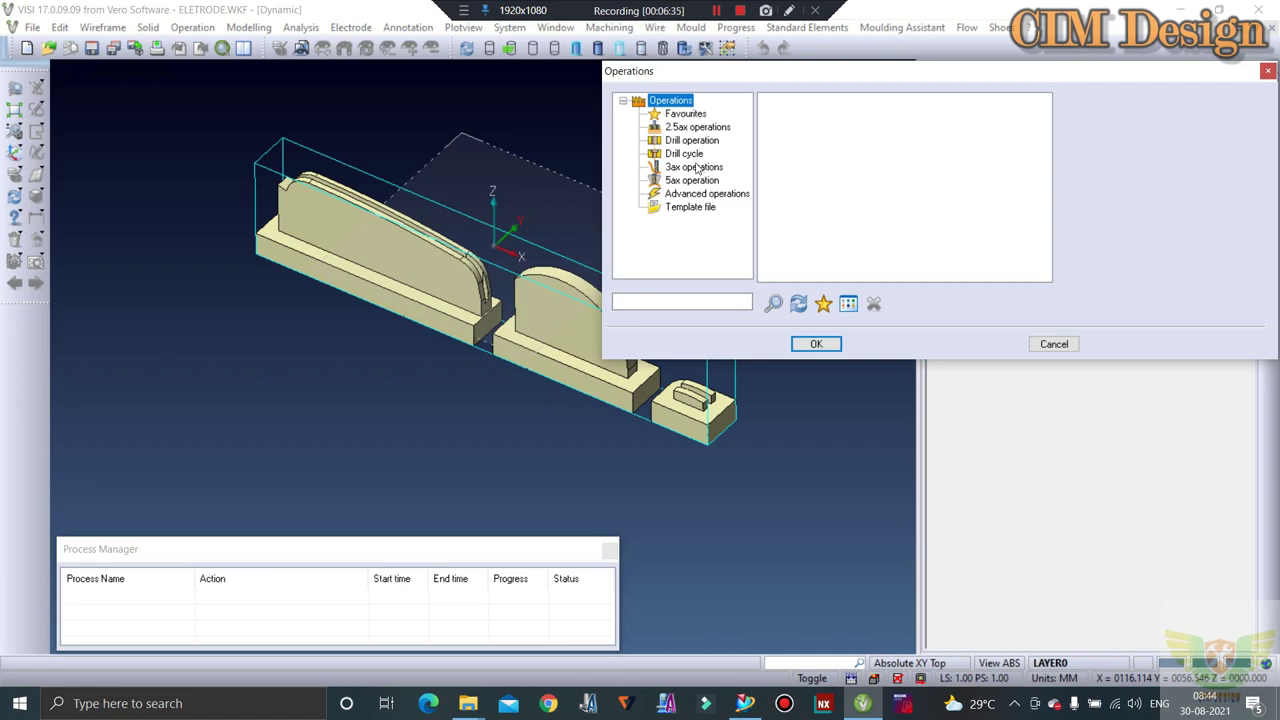
click(695, 167)
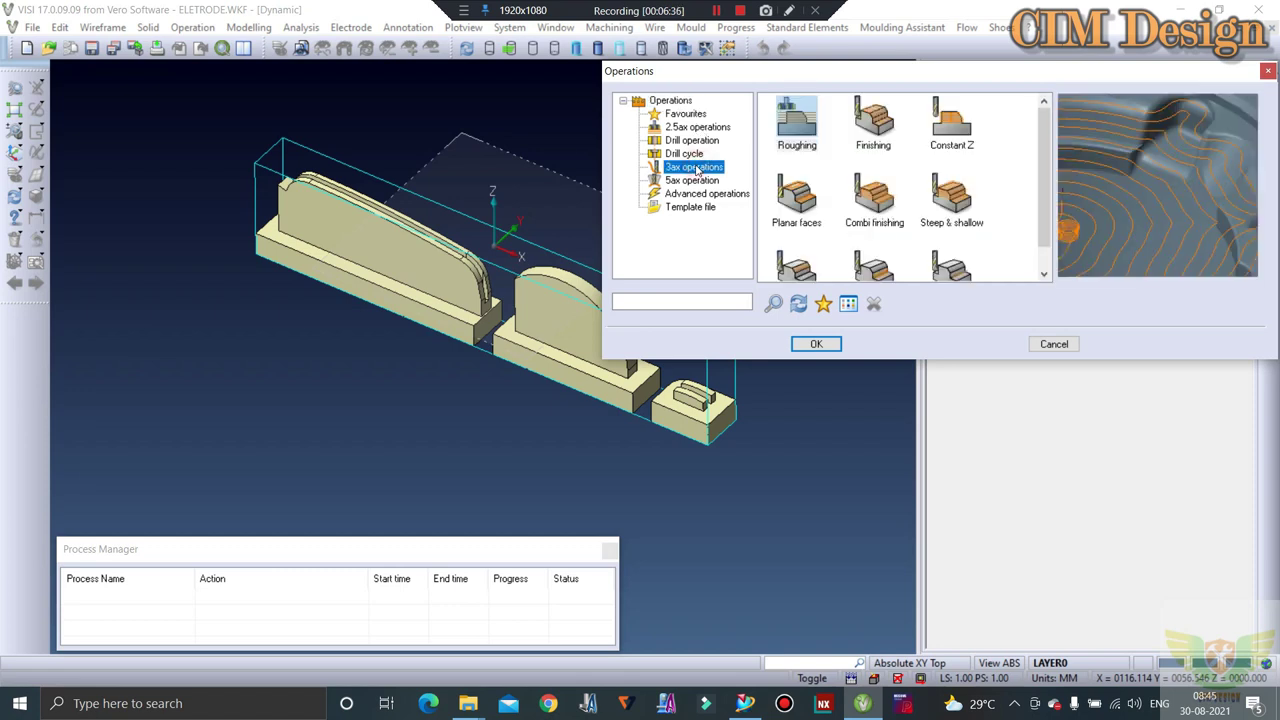
double_click(797, 118)
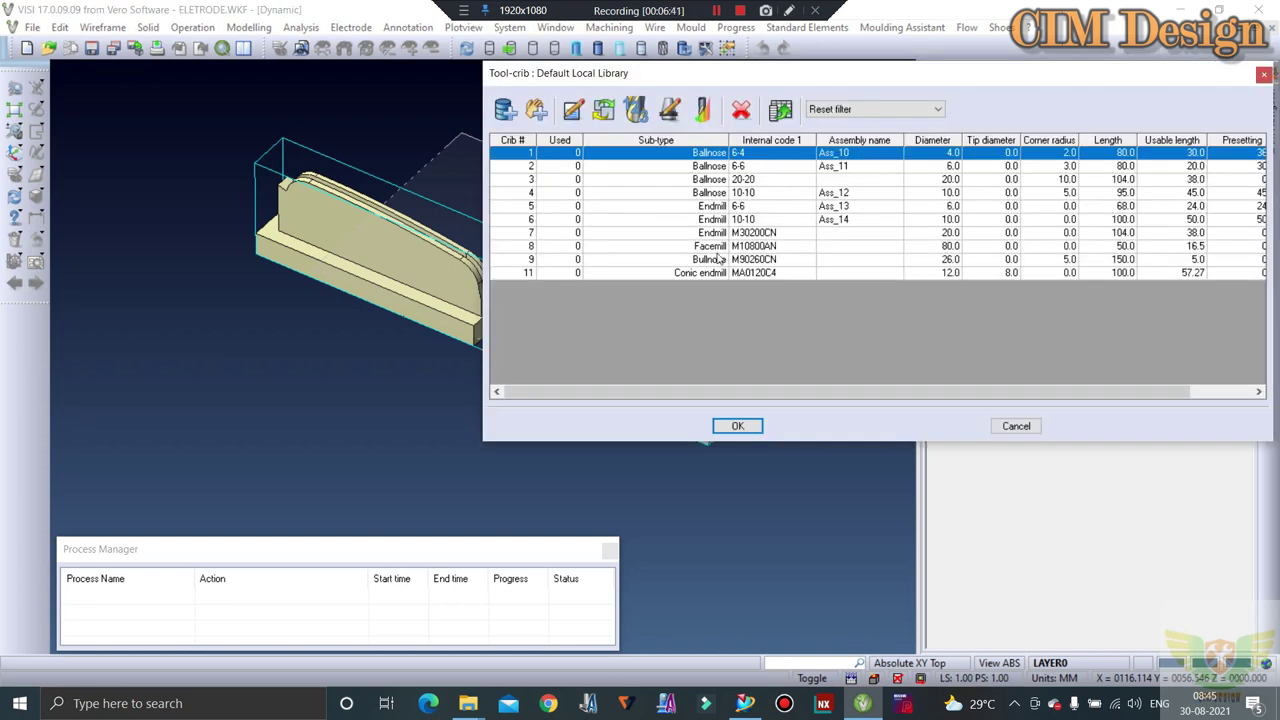
click(706, 220)
click(737, 426)
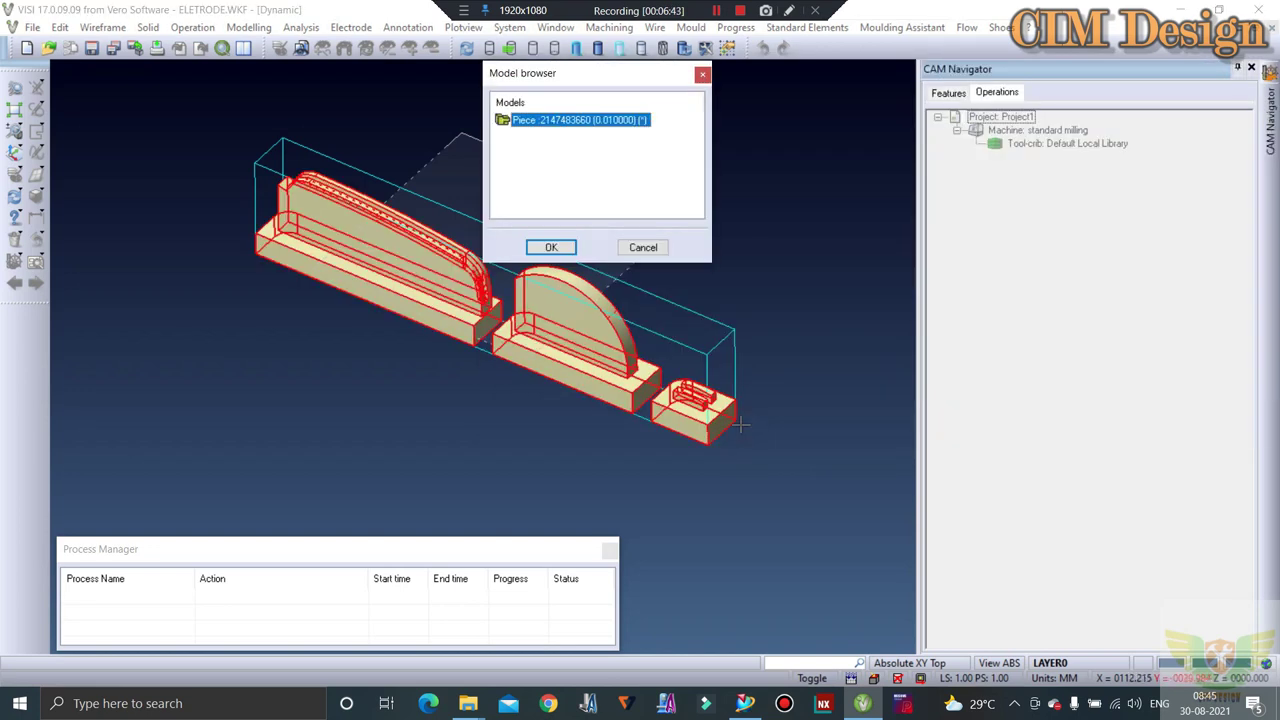
click(553, 249)
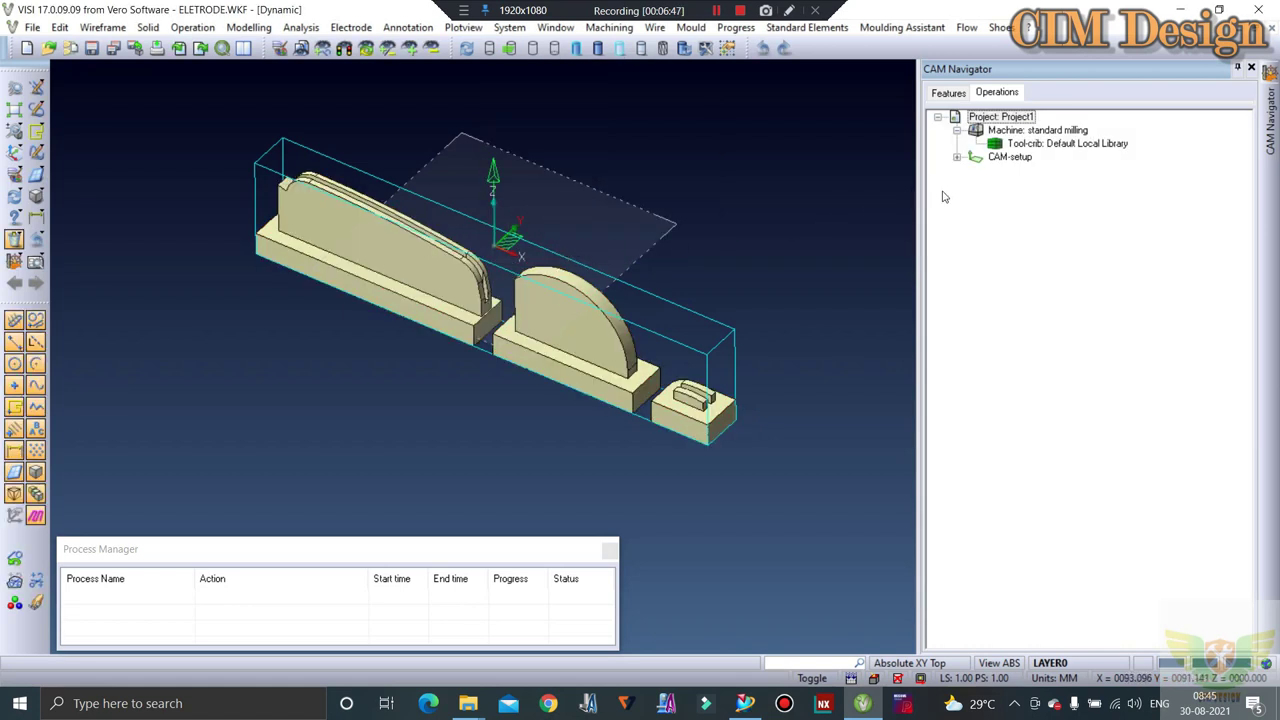
Set roughing passes: 0.1 side and bottom allowance, 50% stepover, 0.2 stepdown.
click(955, 158)
click(1016, 175)
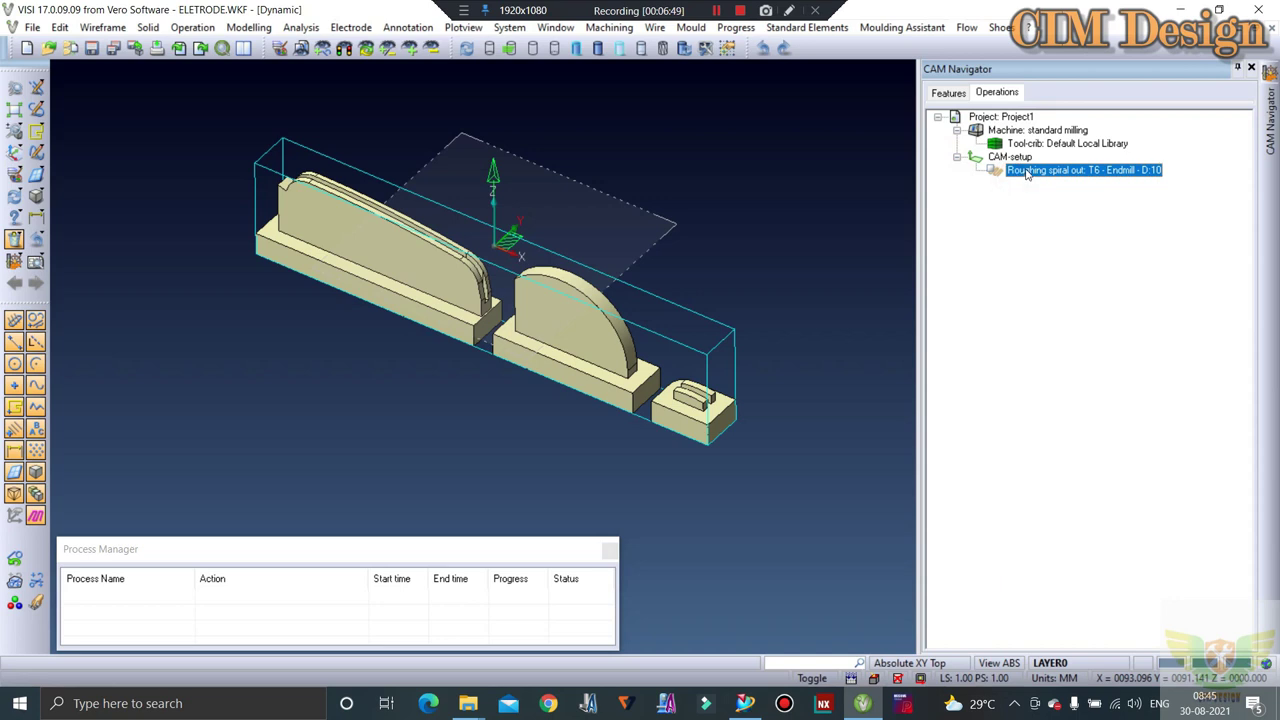
double_click(1027, 172)
text(0.1)
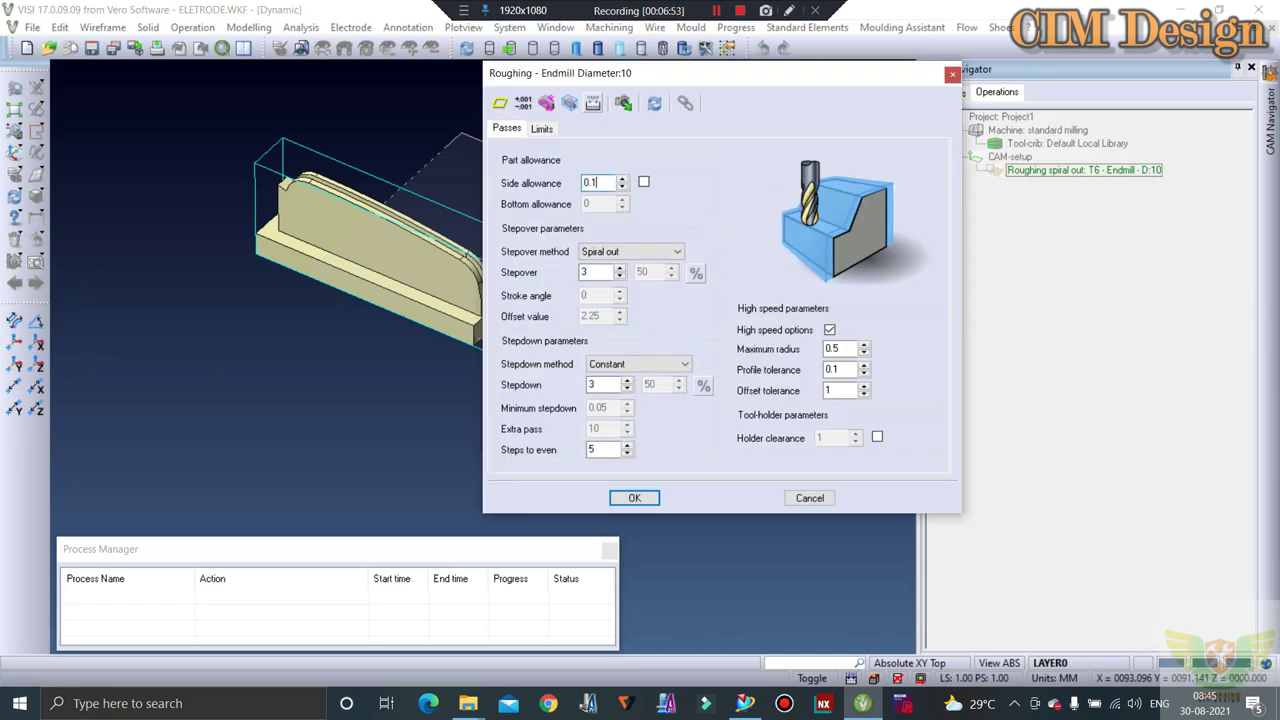
key(Tab)
click(643, 182)
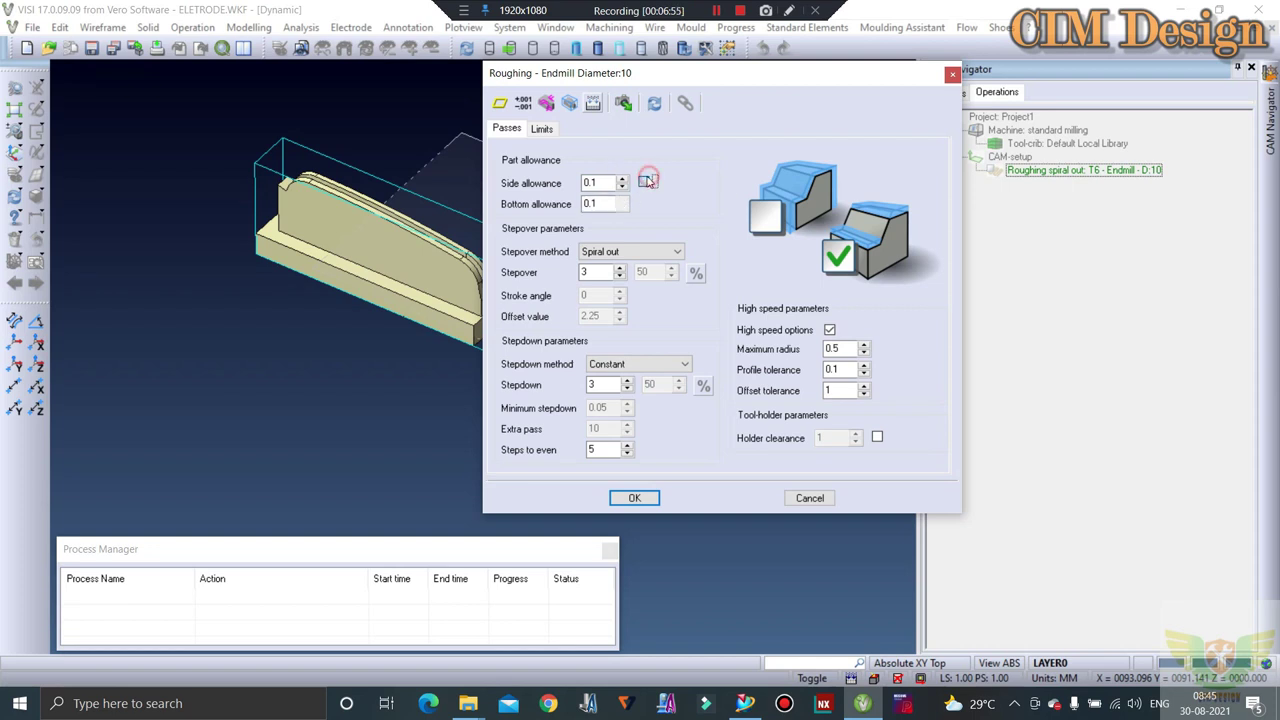
click(609, 365)
click(696, 273)
double_click(590, 385)
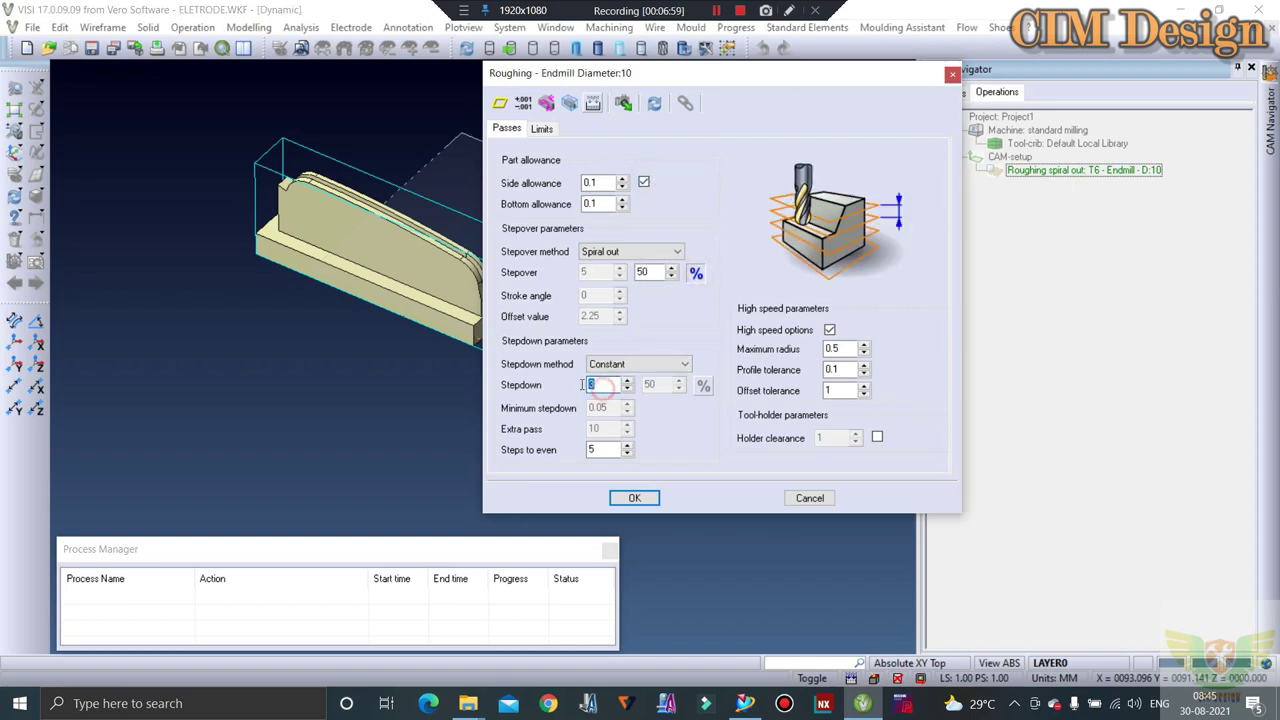
text(0.2)
key(Tab)
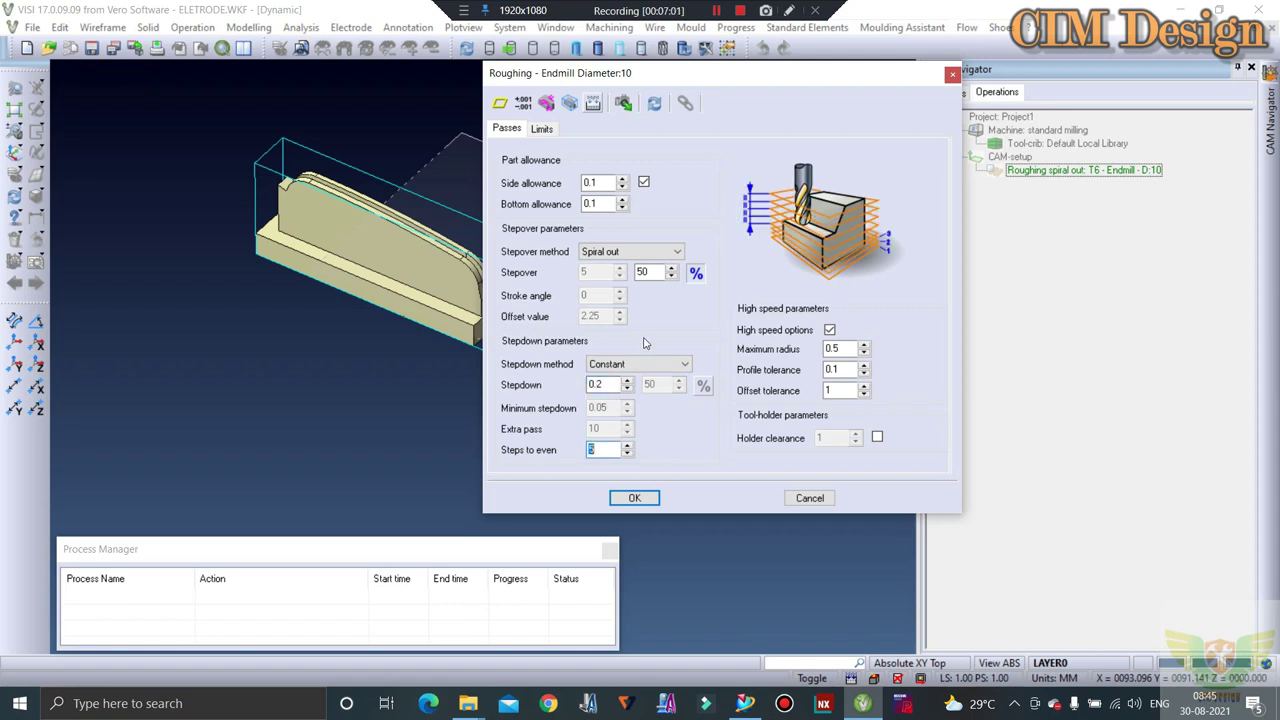
Set rapids to safety distance with axial lead-in and lead-out, and accept the roughing parameters.
click(541, 129)
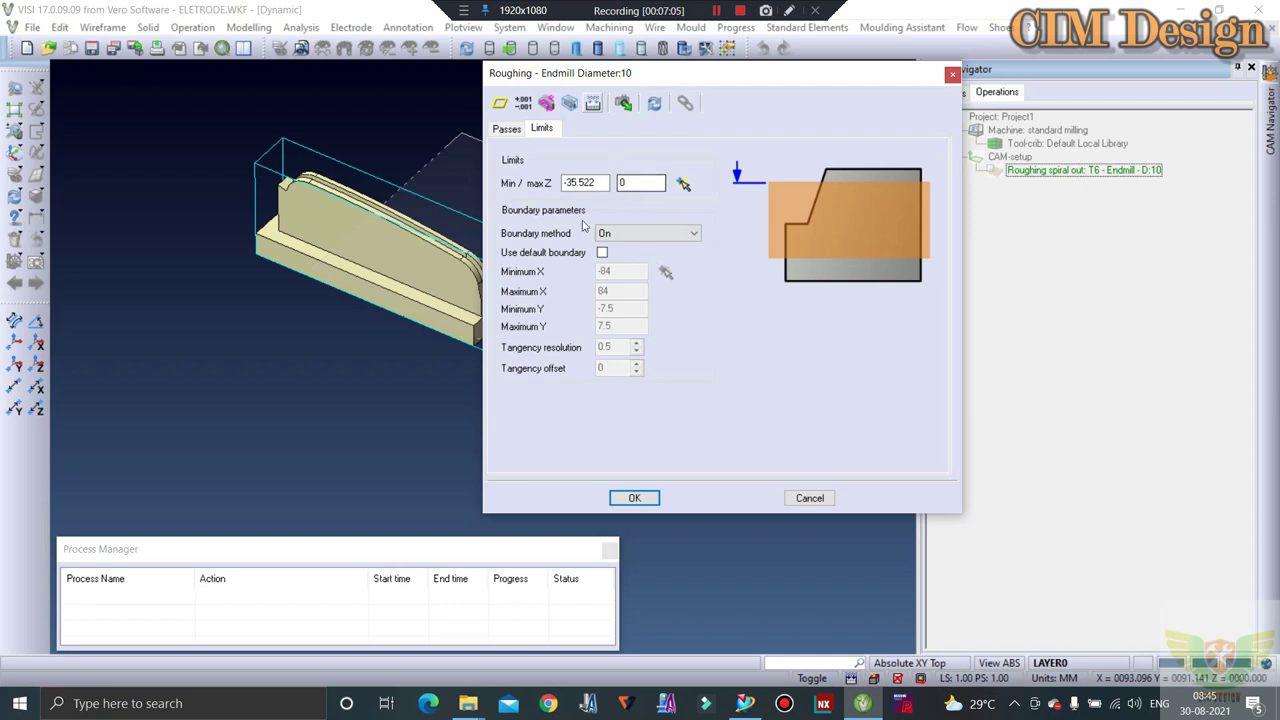
click(634, 497)
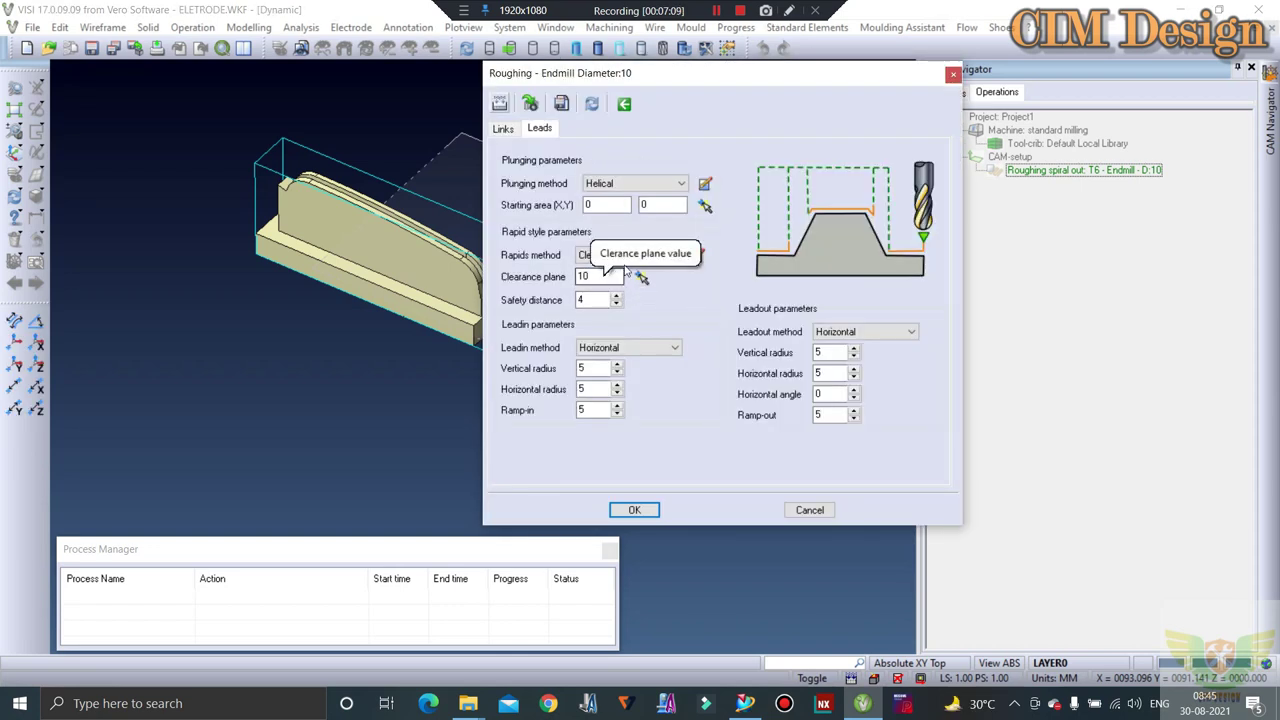
click(625, 255)
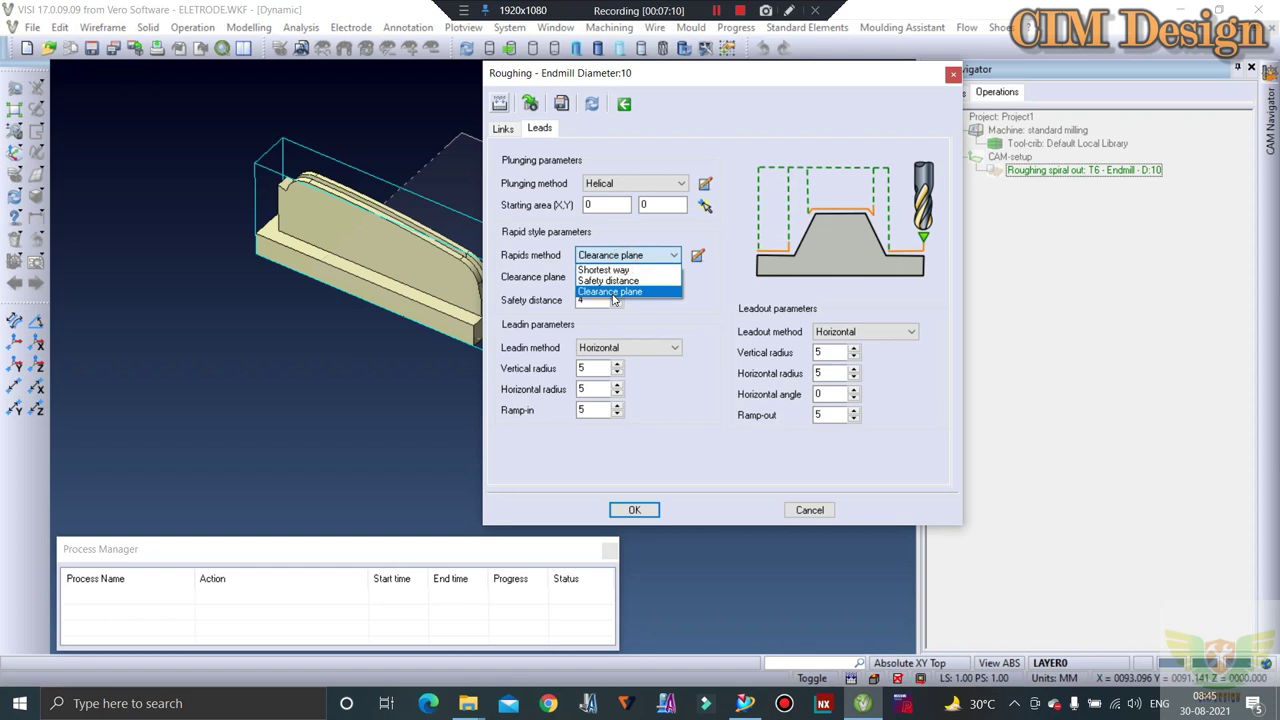
click(610, 281)
click(672, 347)
click(613, 368)
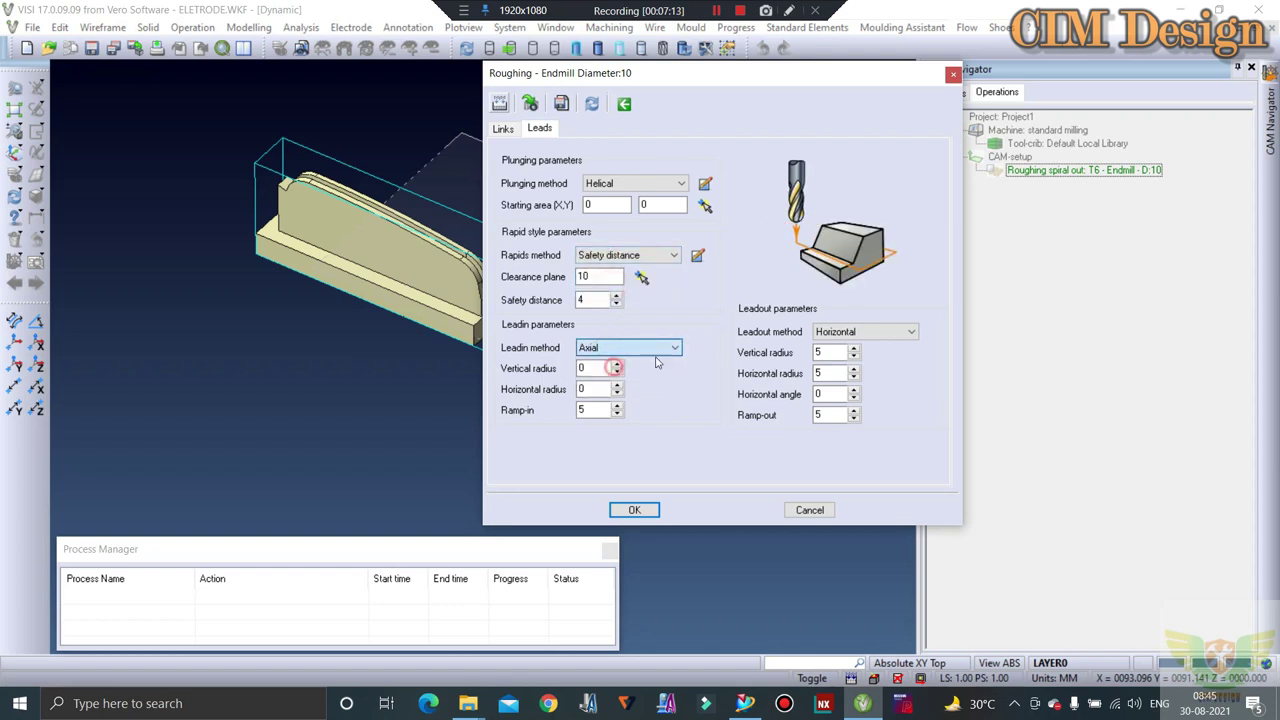
click(871, 332)
click(842, 347)
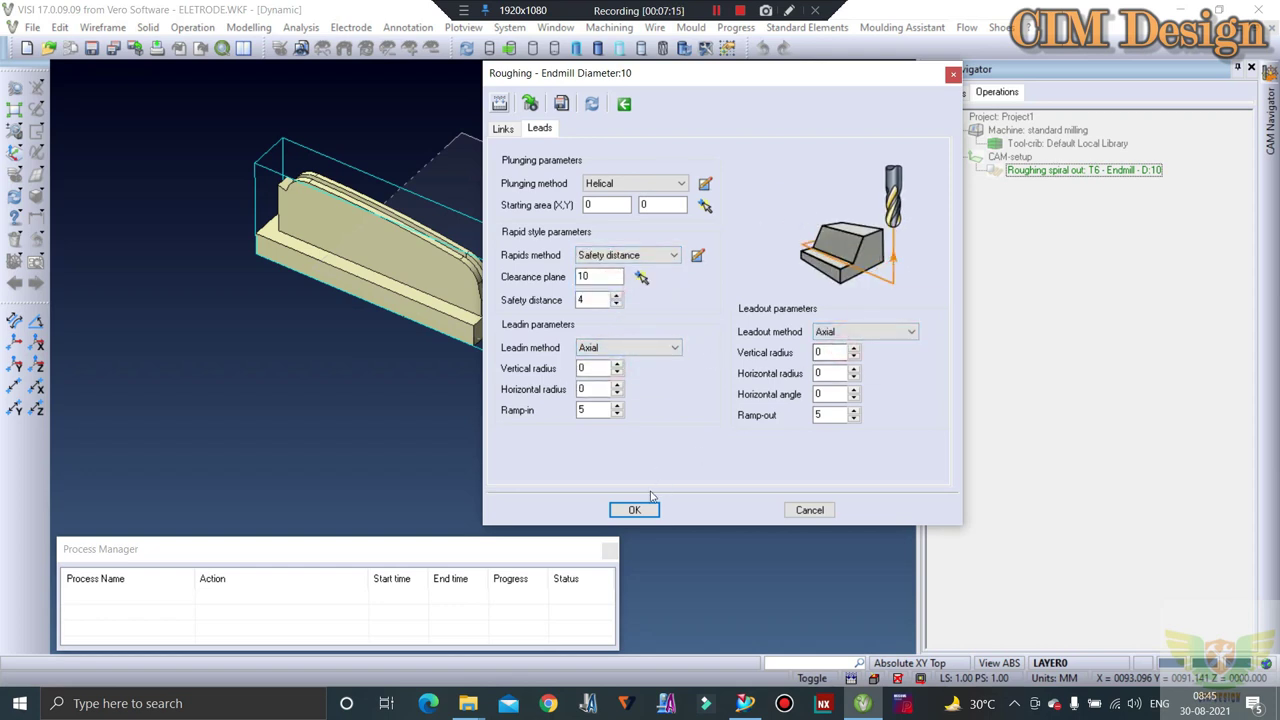
click(640, 510)
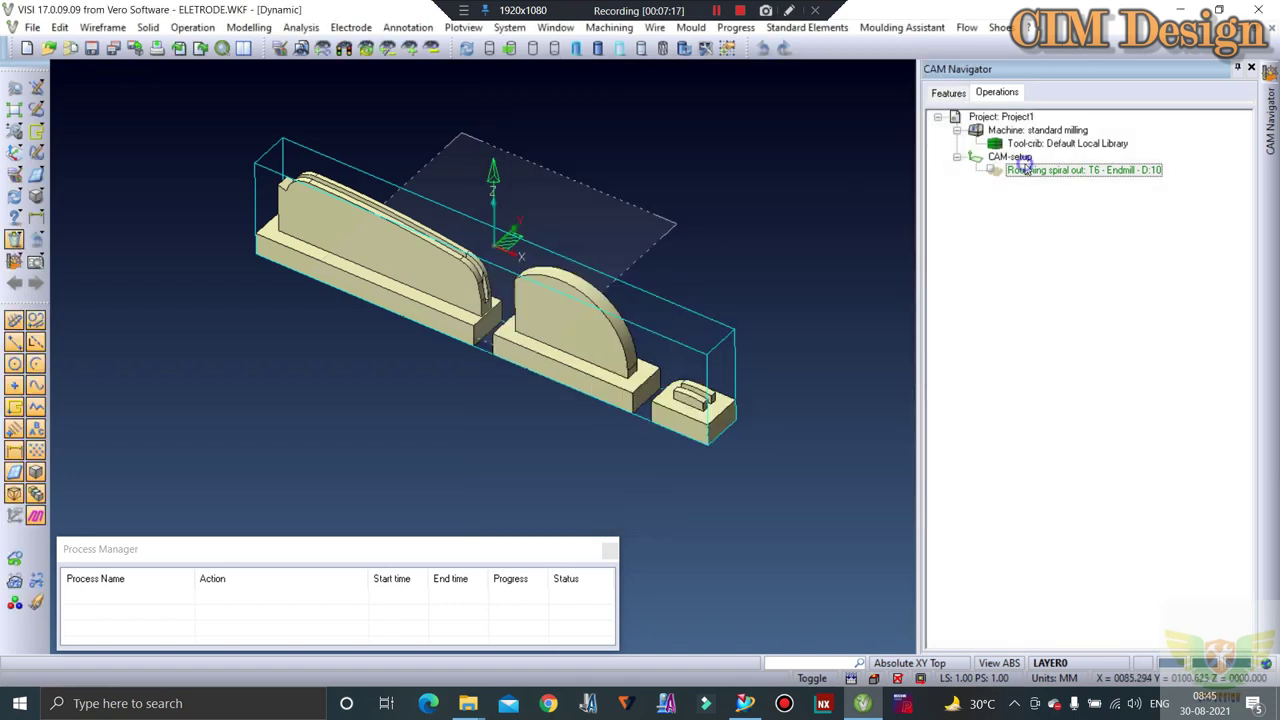
Build the Roughing spiral out toolpath and display it on the part.
right_click(1025, 170)
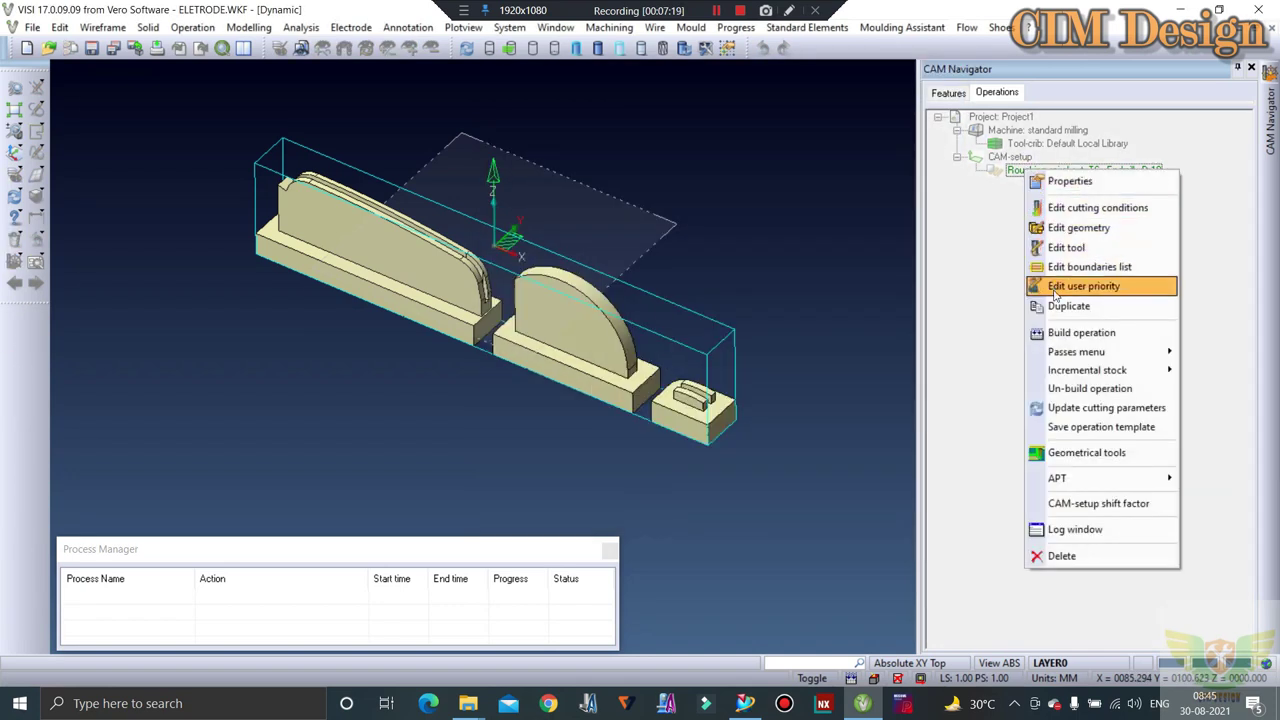
click(1060, 340)
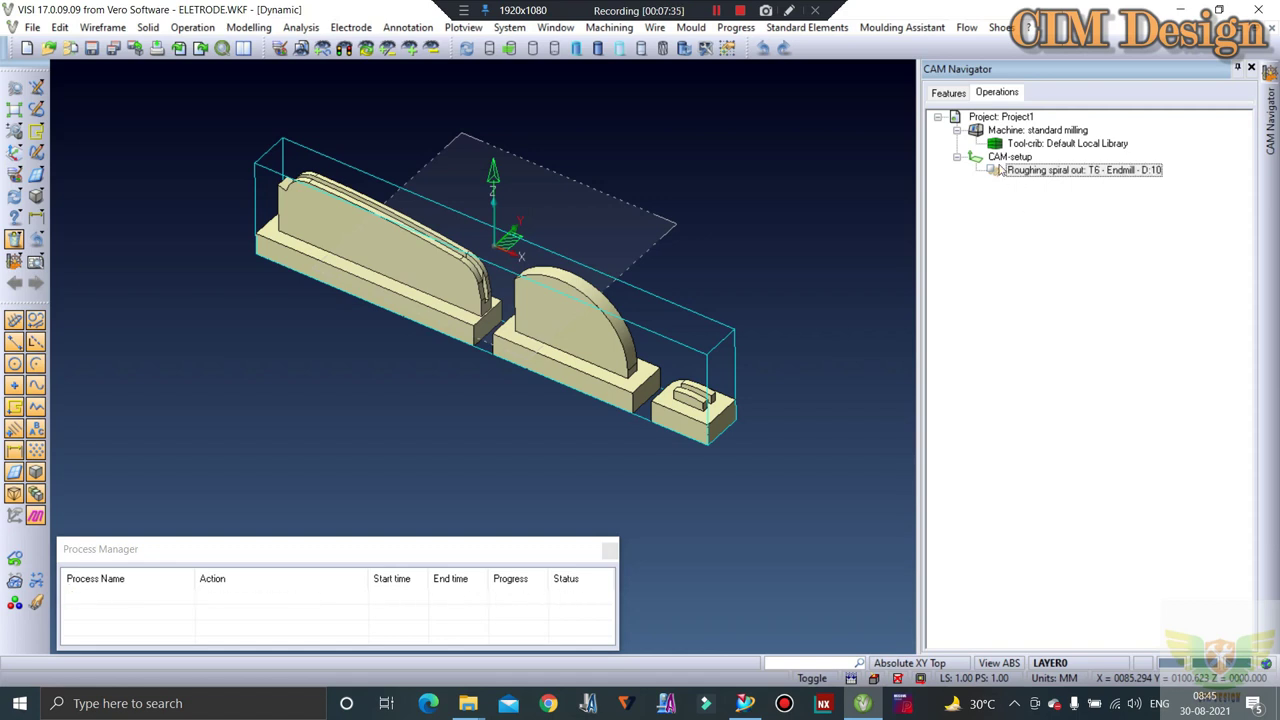
click(998, 171)
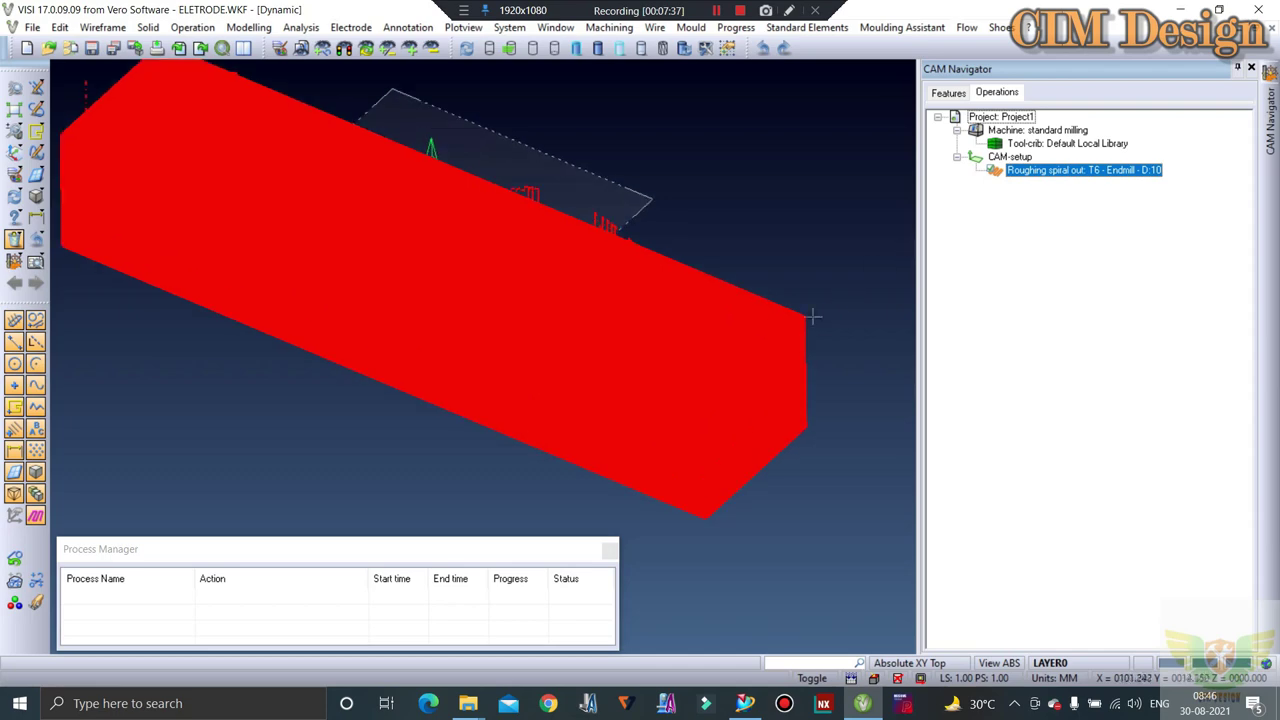
middle_drag(845, 343, 797, 359)
scroll(797, 359, down, 2)
scroll(780, 375, down, 2)
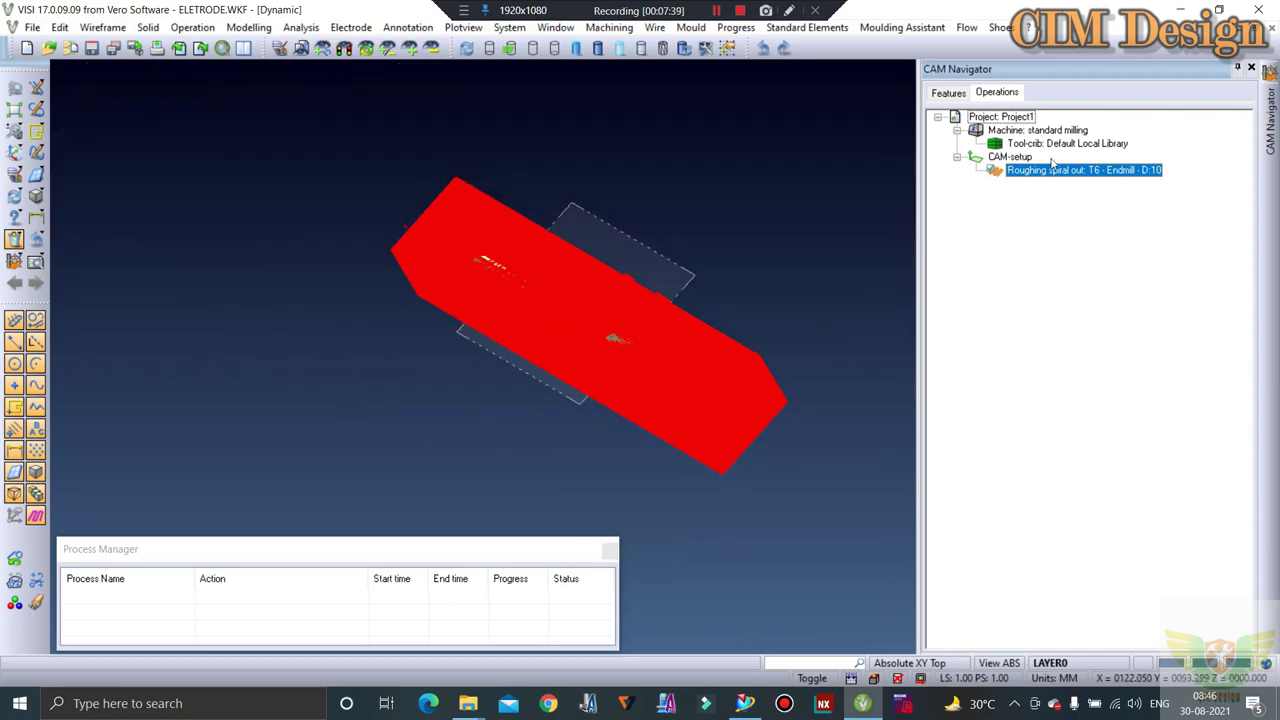
Show the whole project's toolpaths and orbit and zoom to inspect the roughing passes.
click(1018, 118)
mouse_move(754, 226)
middle_down()
mouse_move(791, 249)
mouse_move(686, 249)
middle_up()
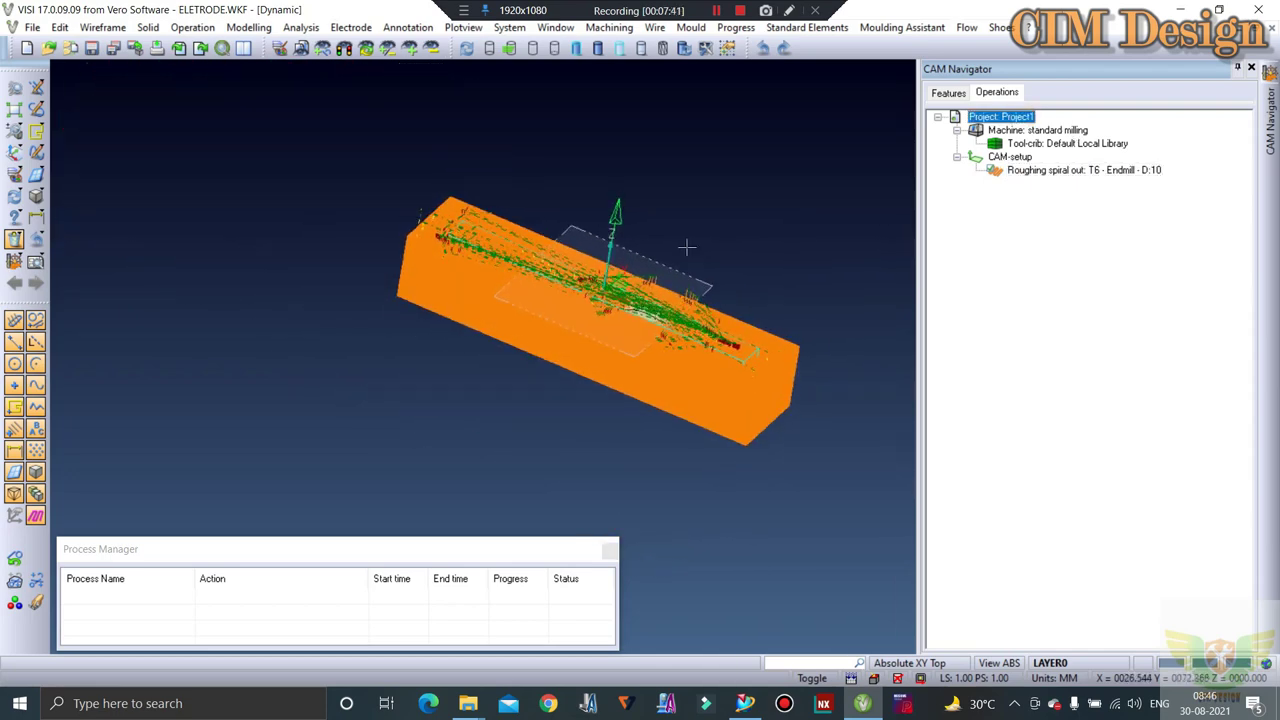
scroll(686, 249, up, 3)
scroll(407, 235, up, 2)
middle_drag(407, 235, 450, 260)
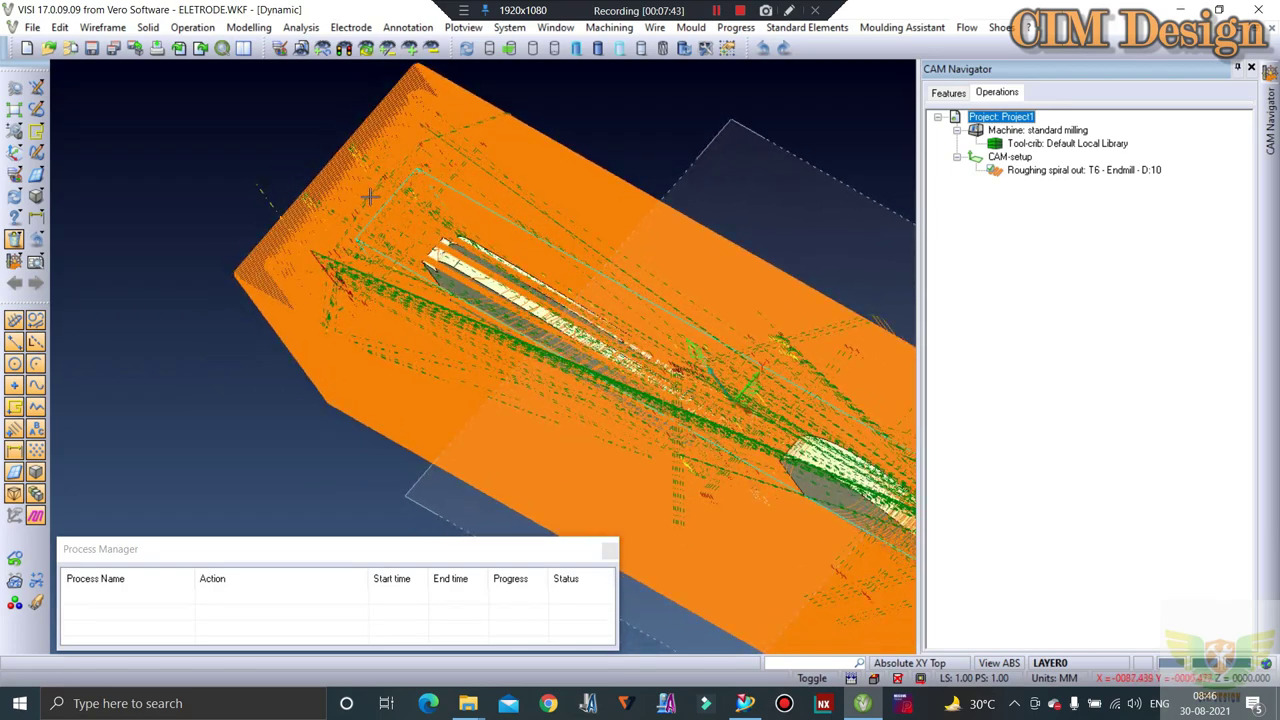
scroll(450, 260, down, 3)
click(993, 171)
Add a Roughing spiral-out operation using the Endmill 6-6 tool and open its T5 parameters.
click(1010, 158)
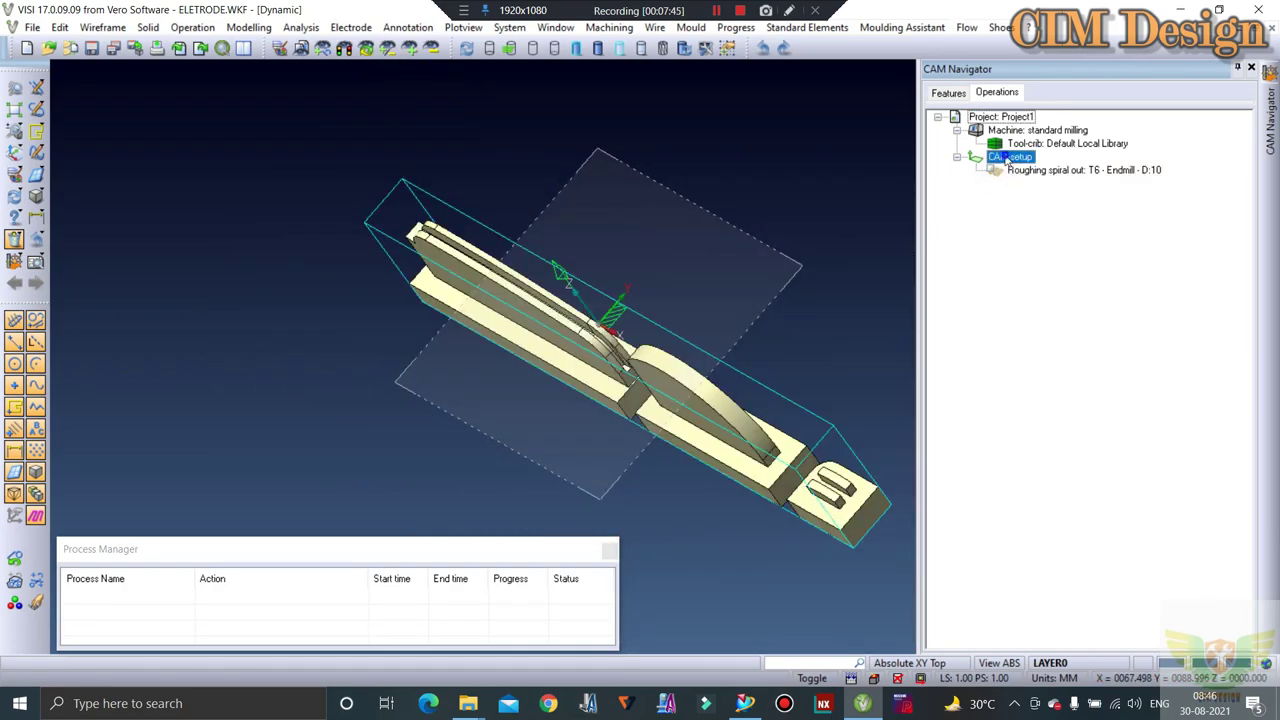
right_click(1012, 163)
click(1043, 205)
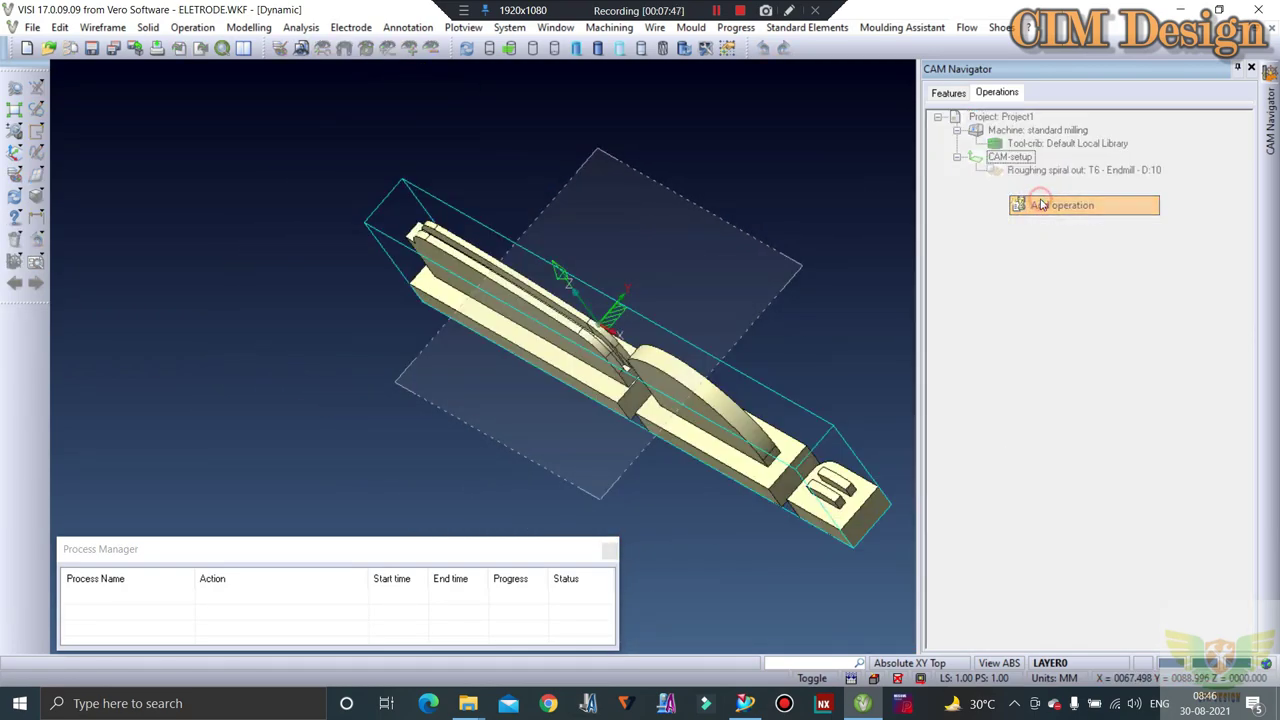
click(683, 136)
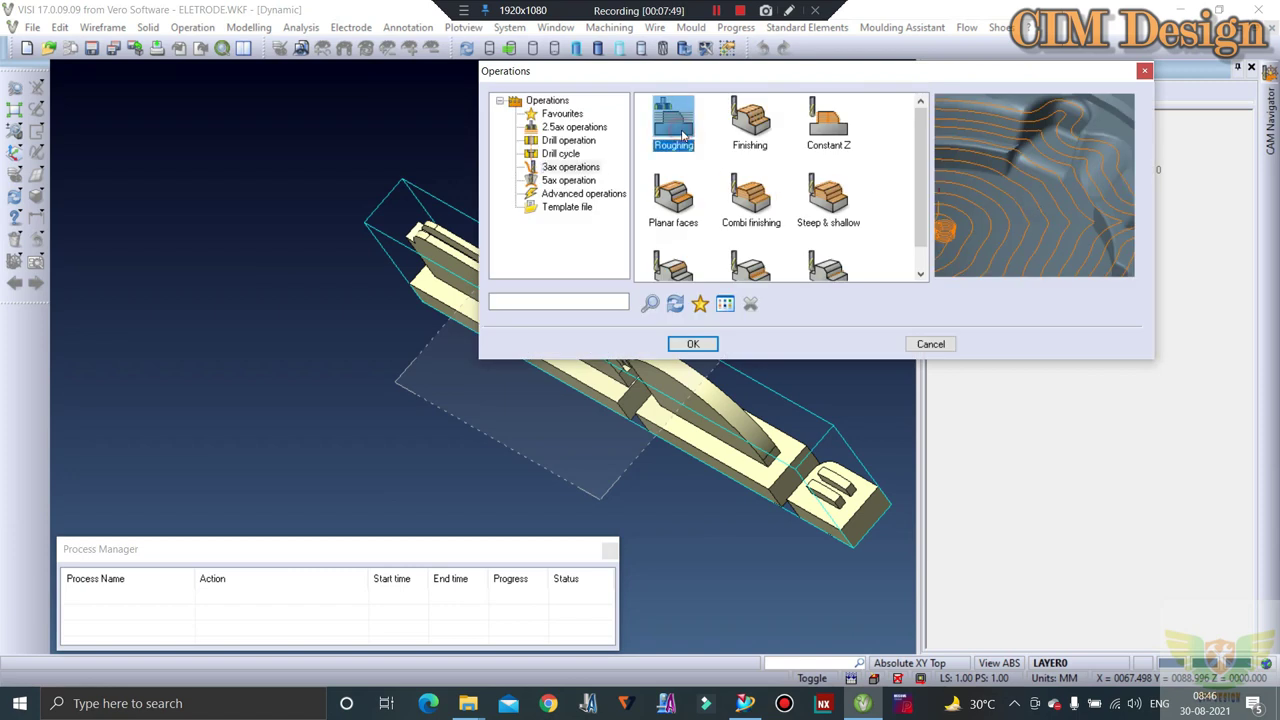
double_click(683, 136)
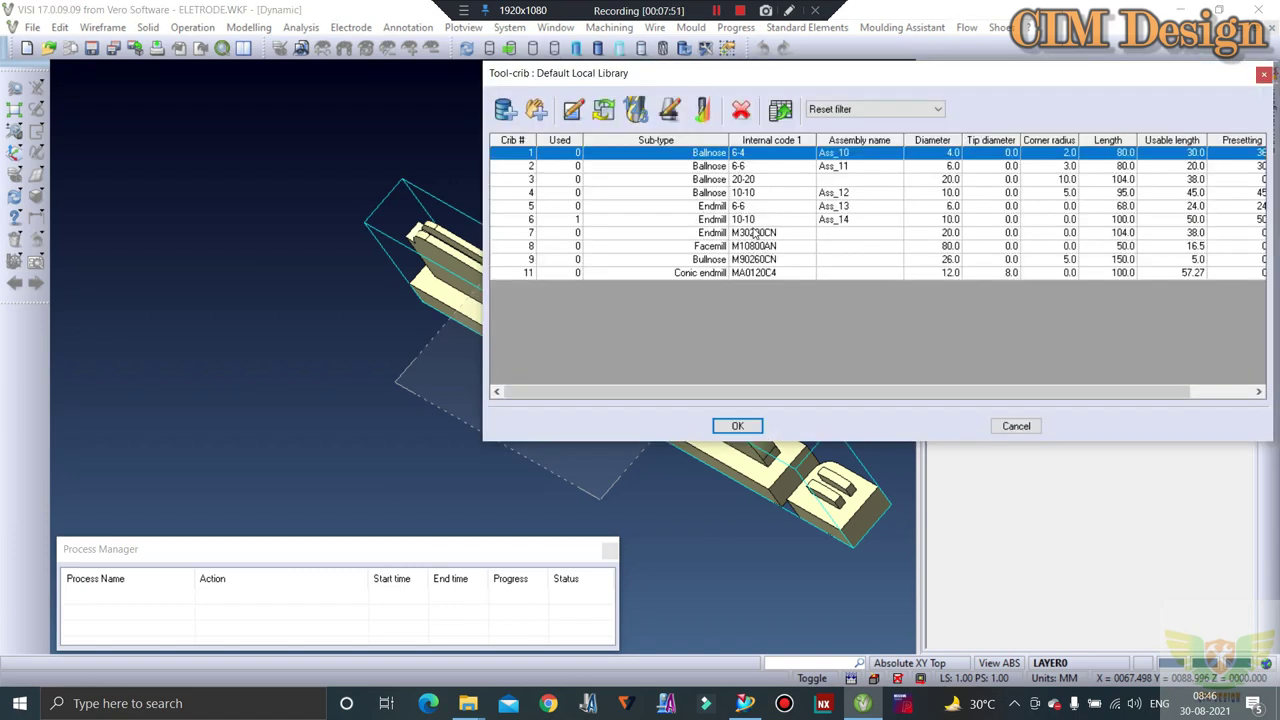
click(746, 218)
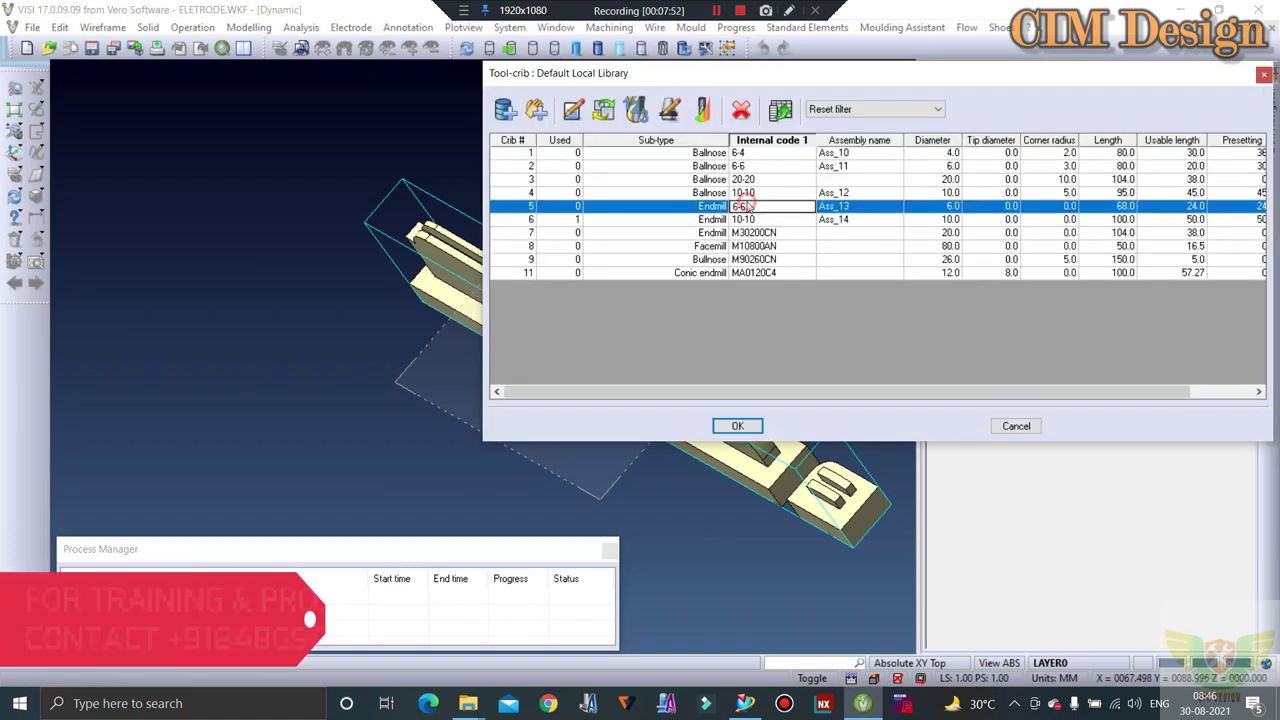
click(737, 426)
click(557, 246)
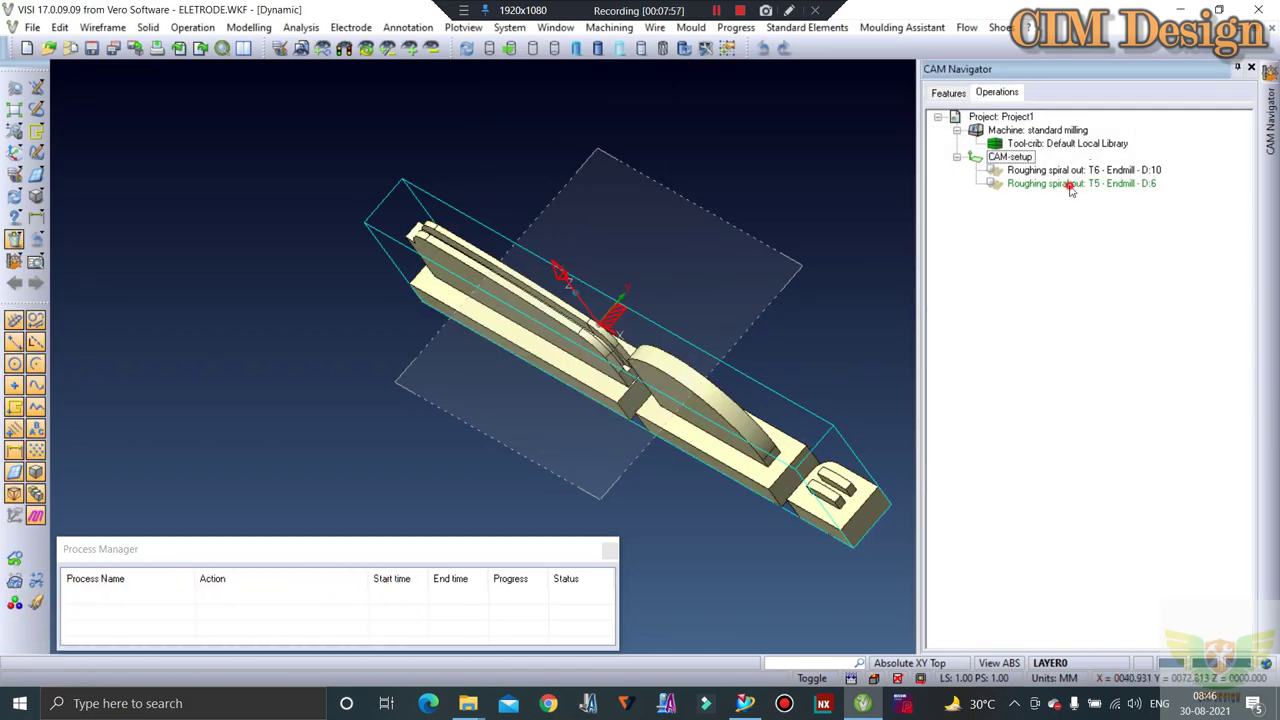
double_click(1069, 184)
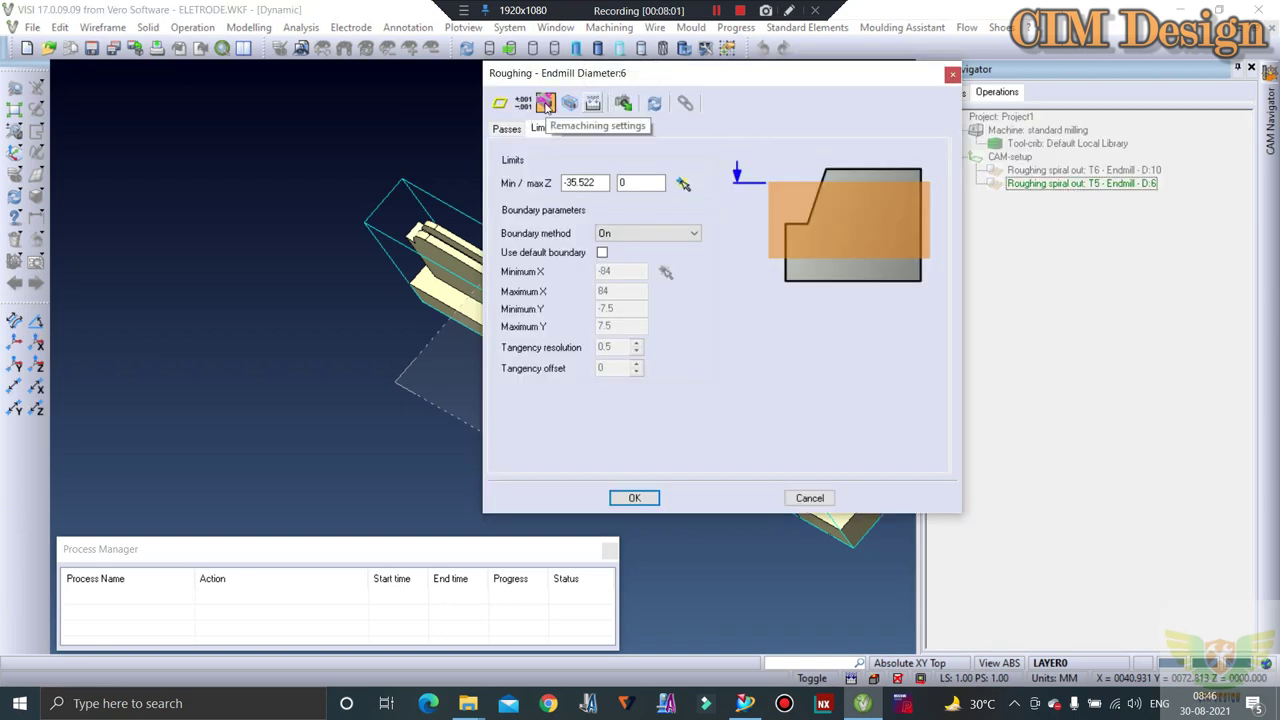
Set the T6 D:10 roughing as this operation's reference dependency.
click(510, 128)
click(569, 103)
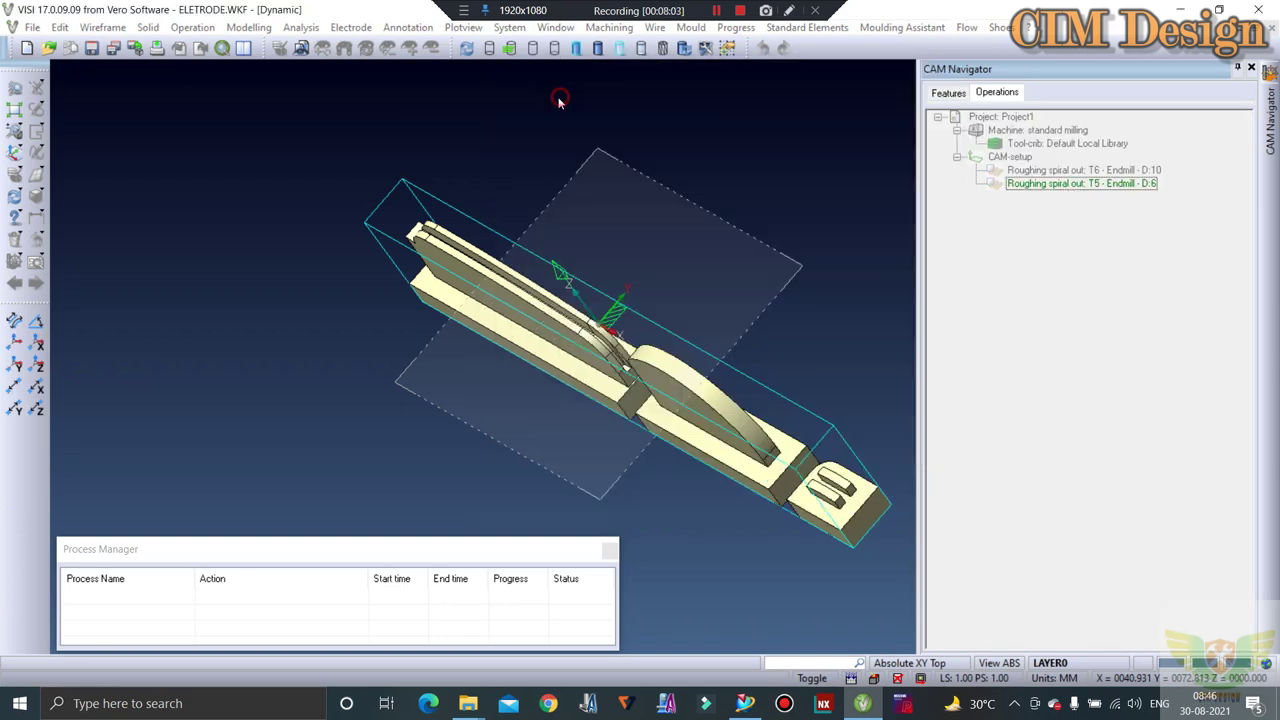
click(838, 285)
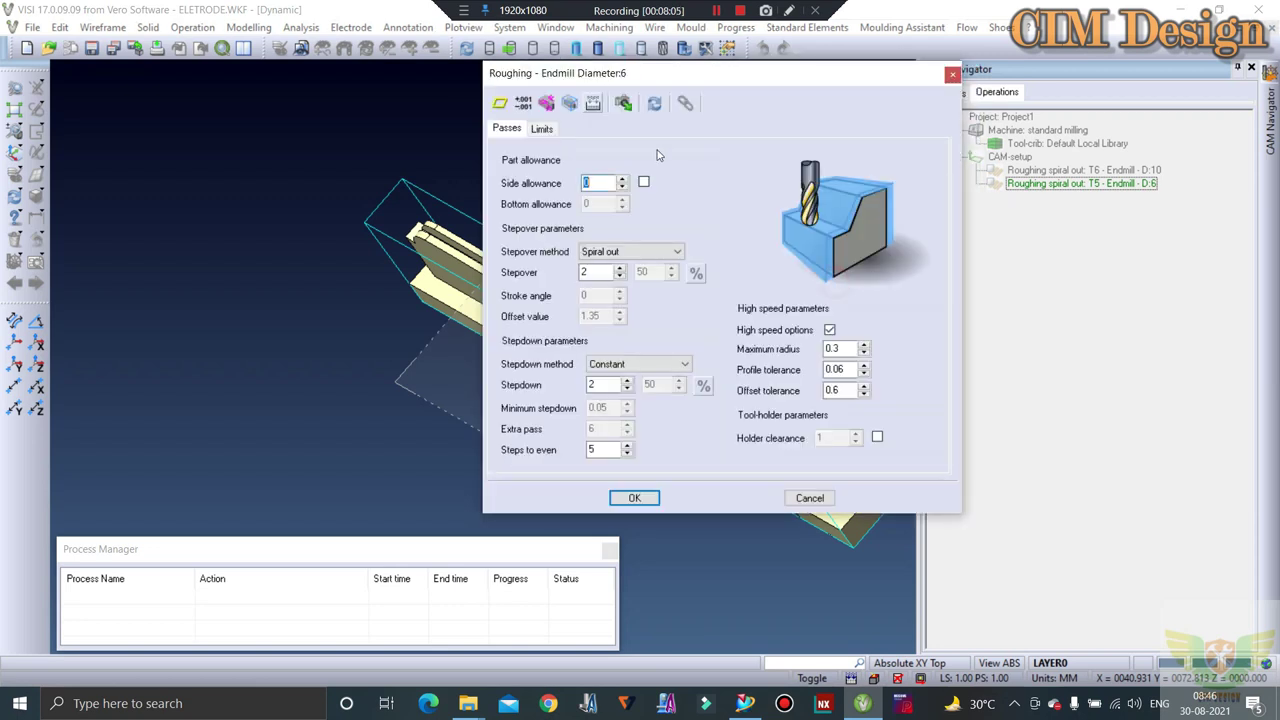
click(550, 104)
click(645, 133)
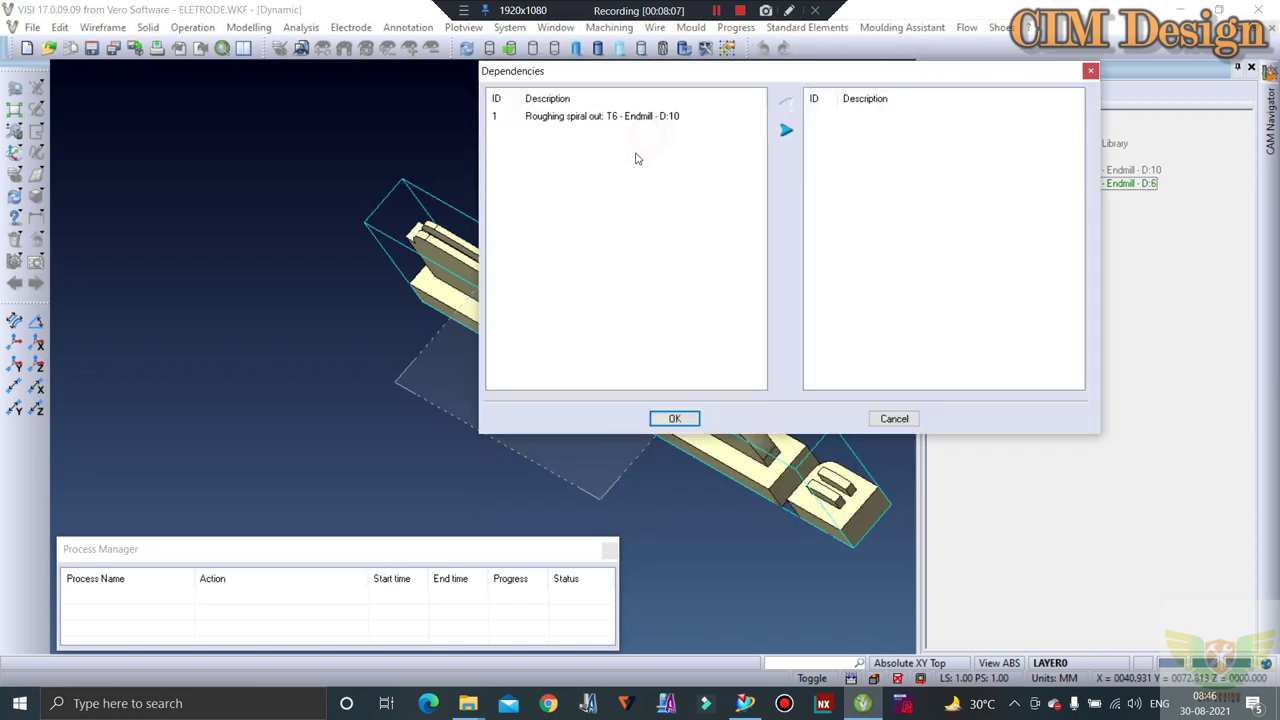
click(640, 117)
click(785, 130)
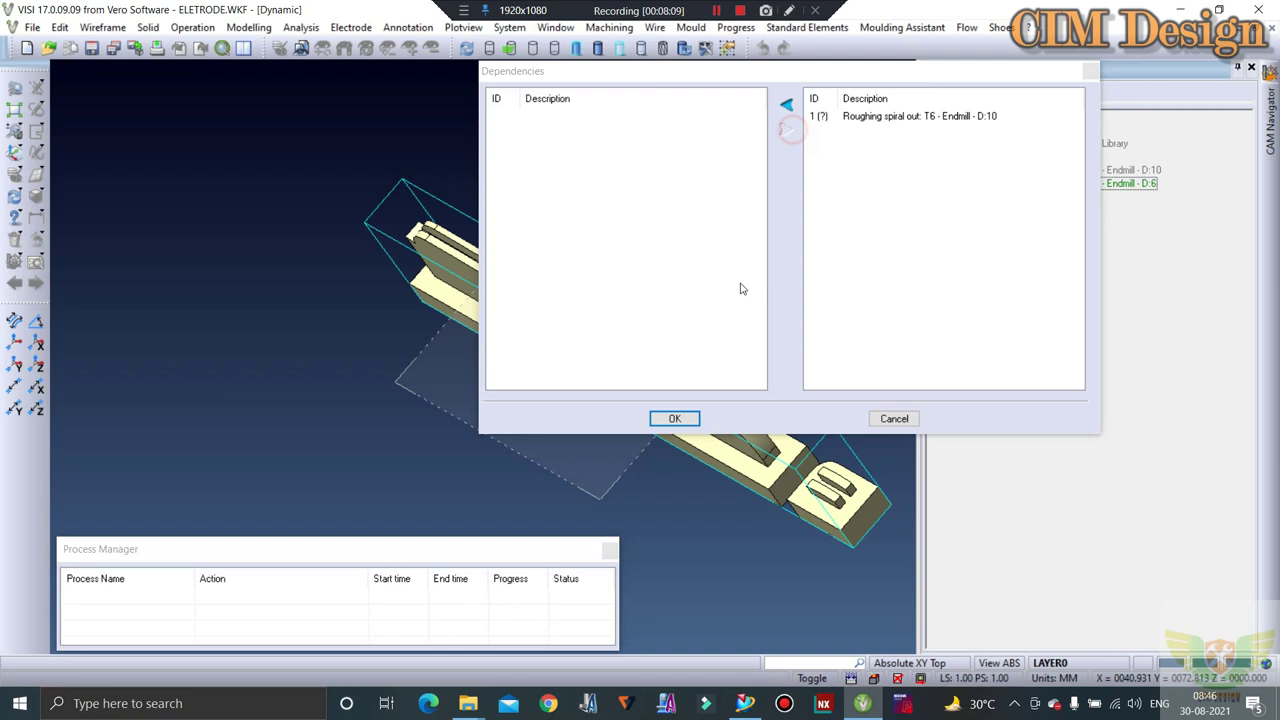
click(675, 418)
click(618, 312)
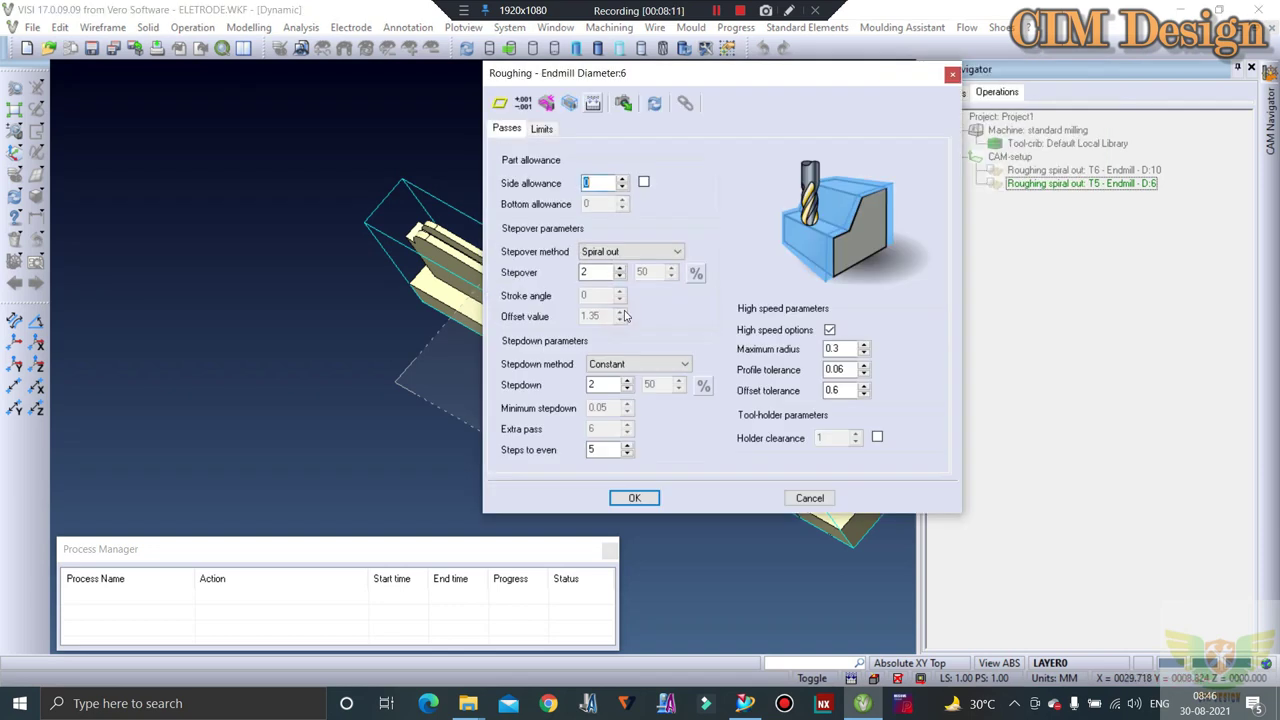
Set the stepover to 50% of tool diameter and accept the pass settings.
click(696, 272)
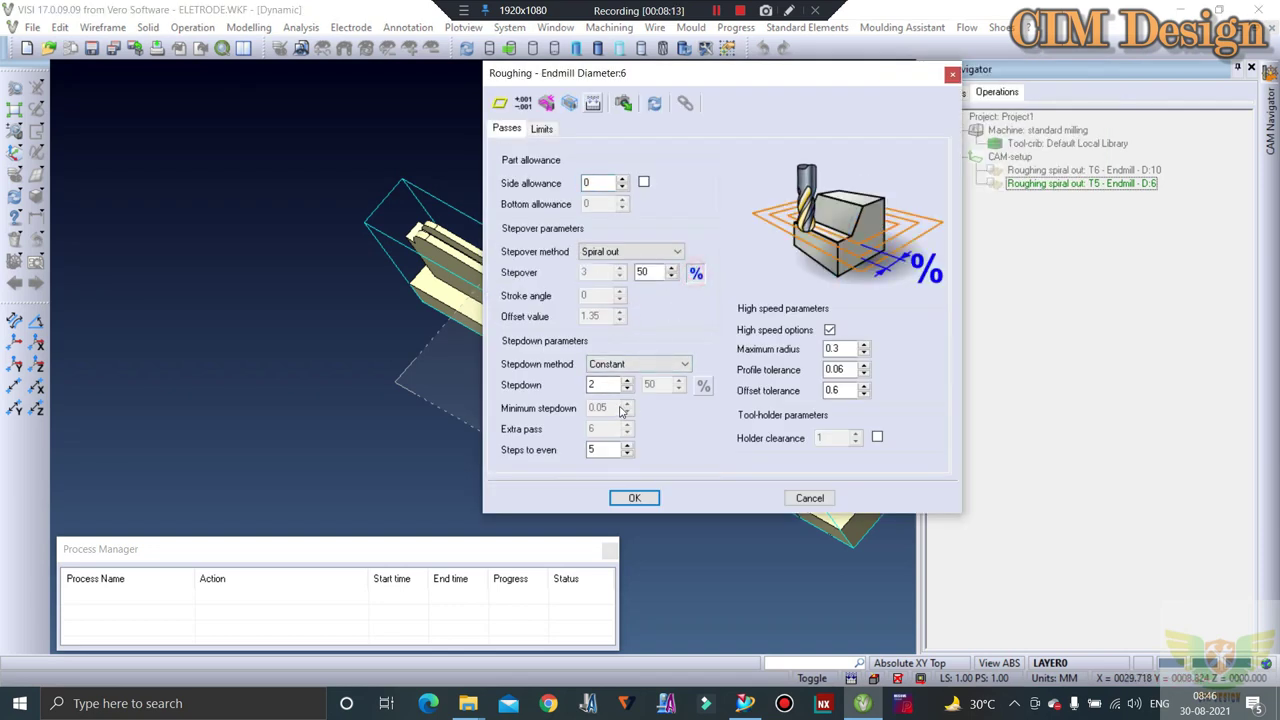
click(604, 384)
text(0.1)
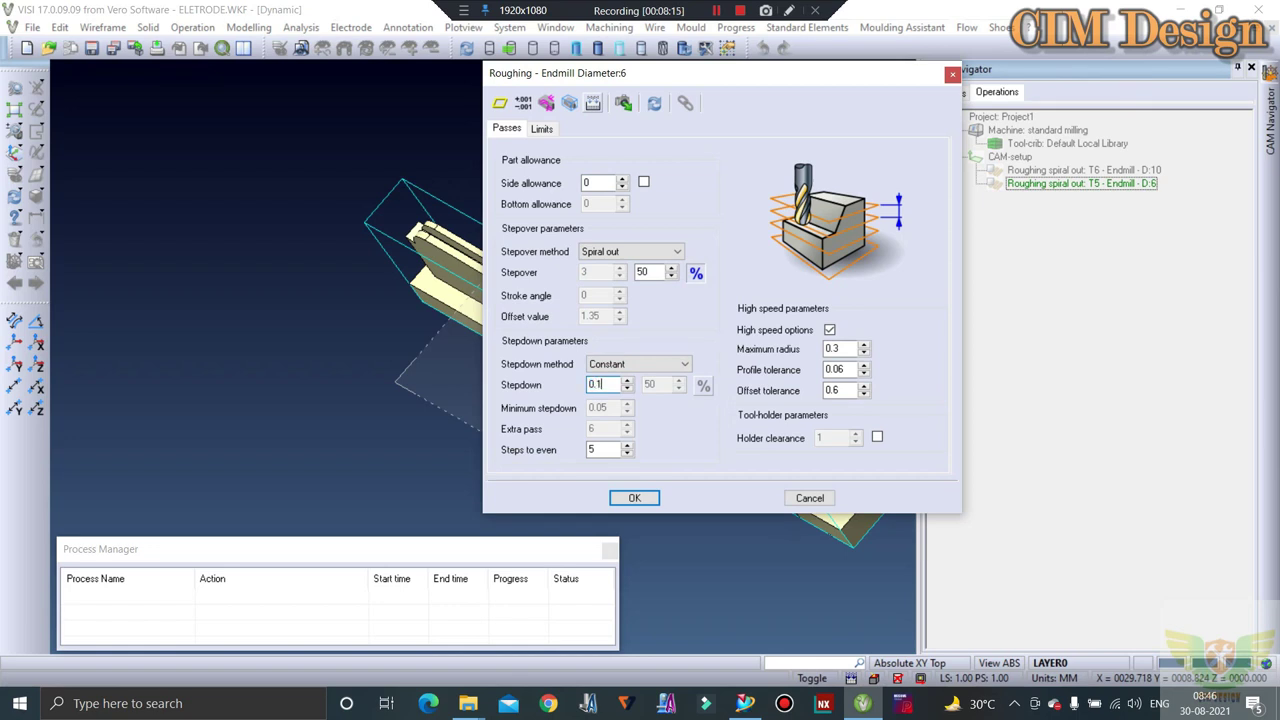
click(537, 130)
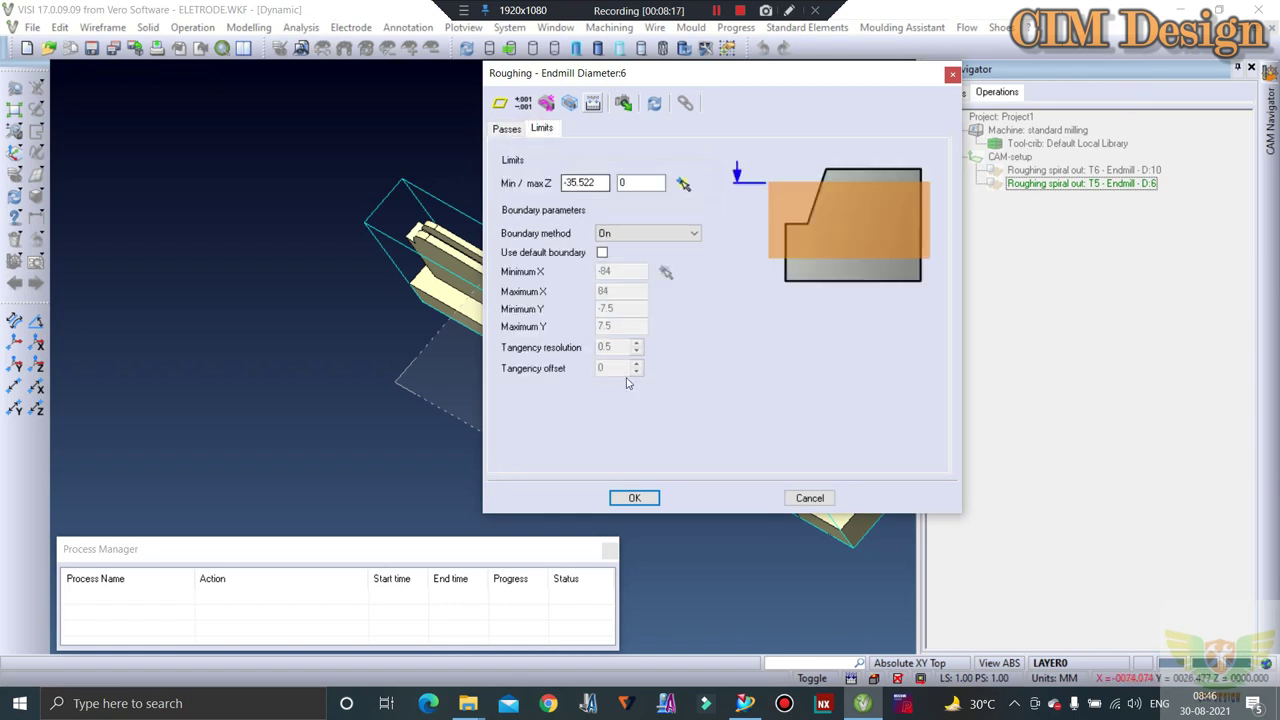
click(634, 497)
Set rapids to Safety distance and both lead-in and lead-out to Axial.
click(633, 263)
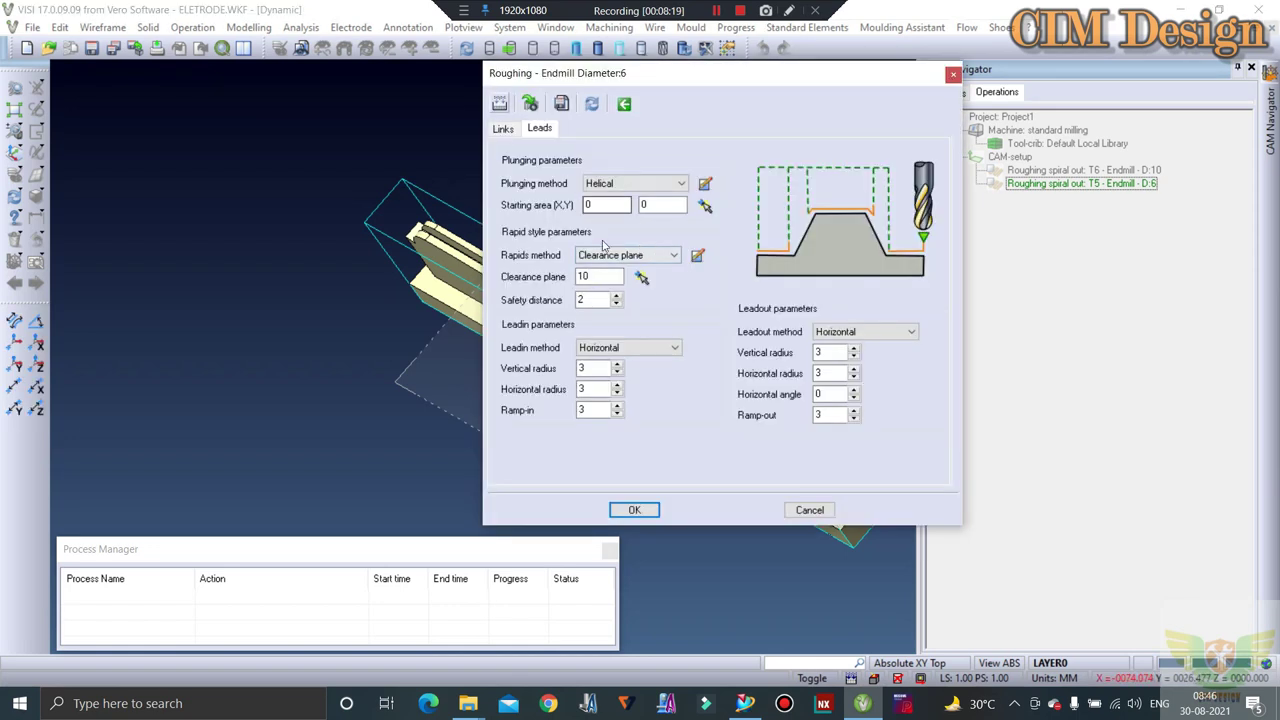
click(610, 257)
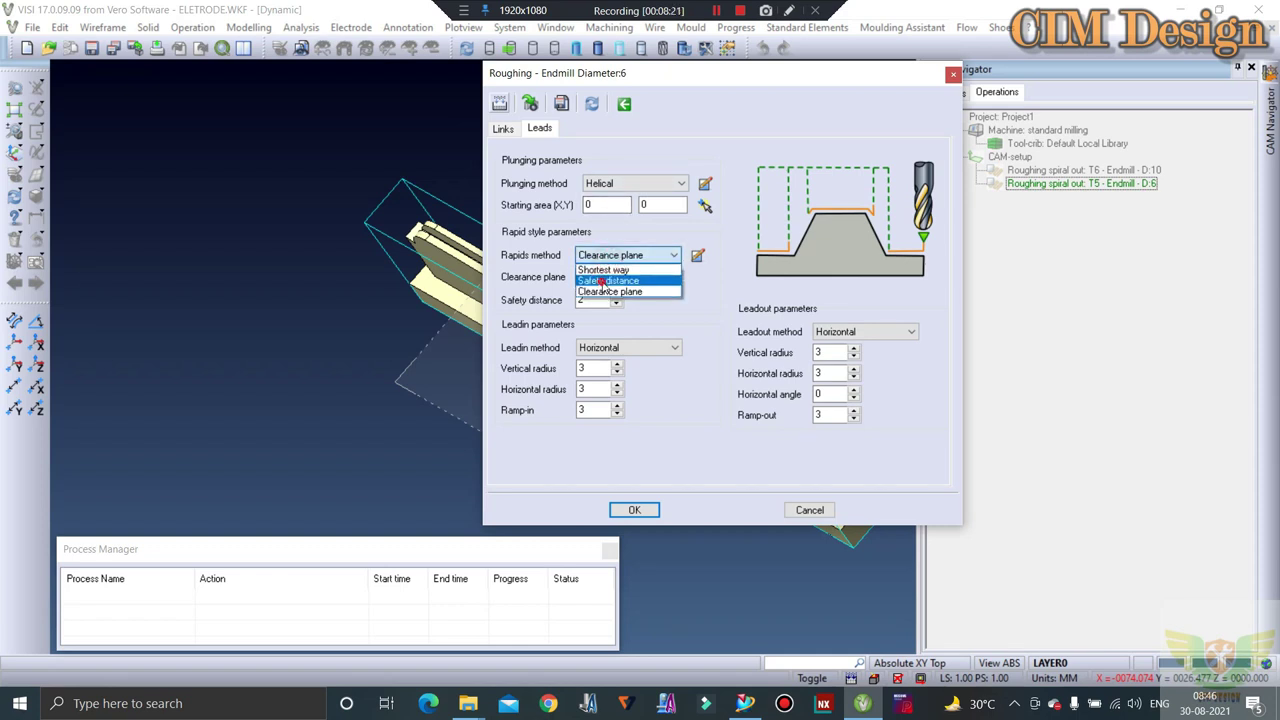
click(607, 280)
click(625, 347)
click(600, 359)
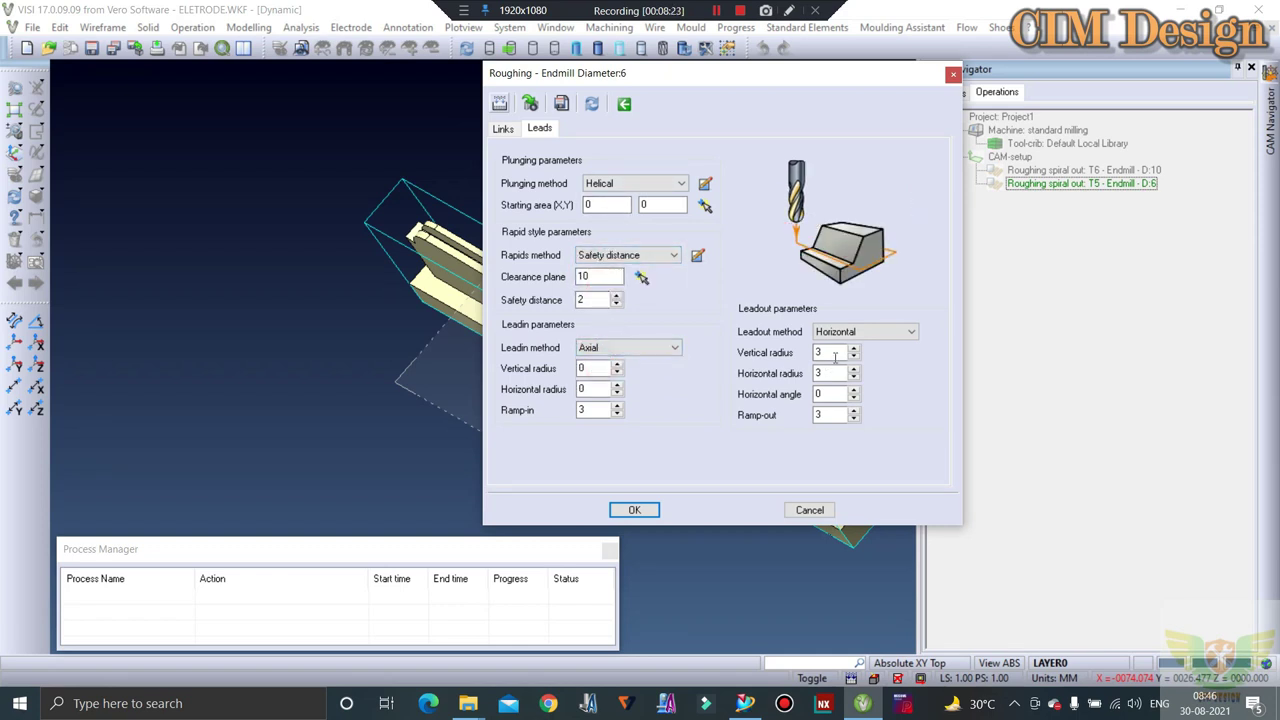
click(860, 332)
click(840, 344)
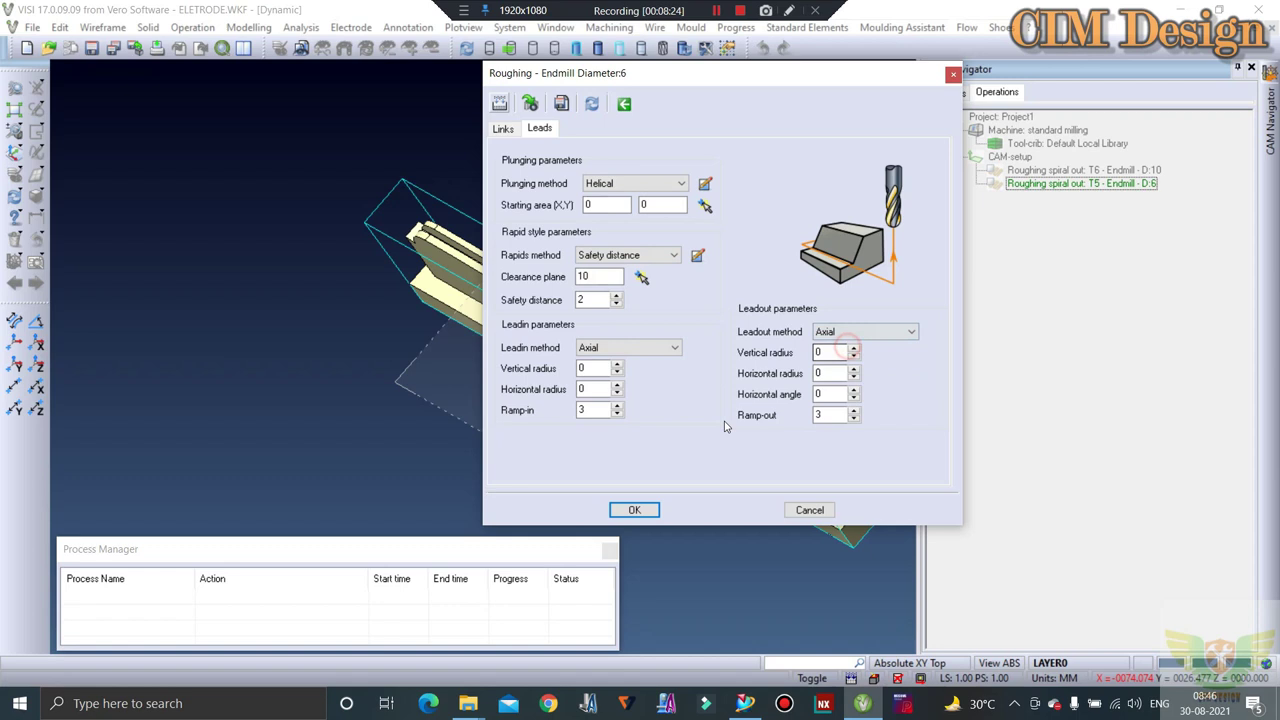
click(638, 512)
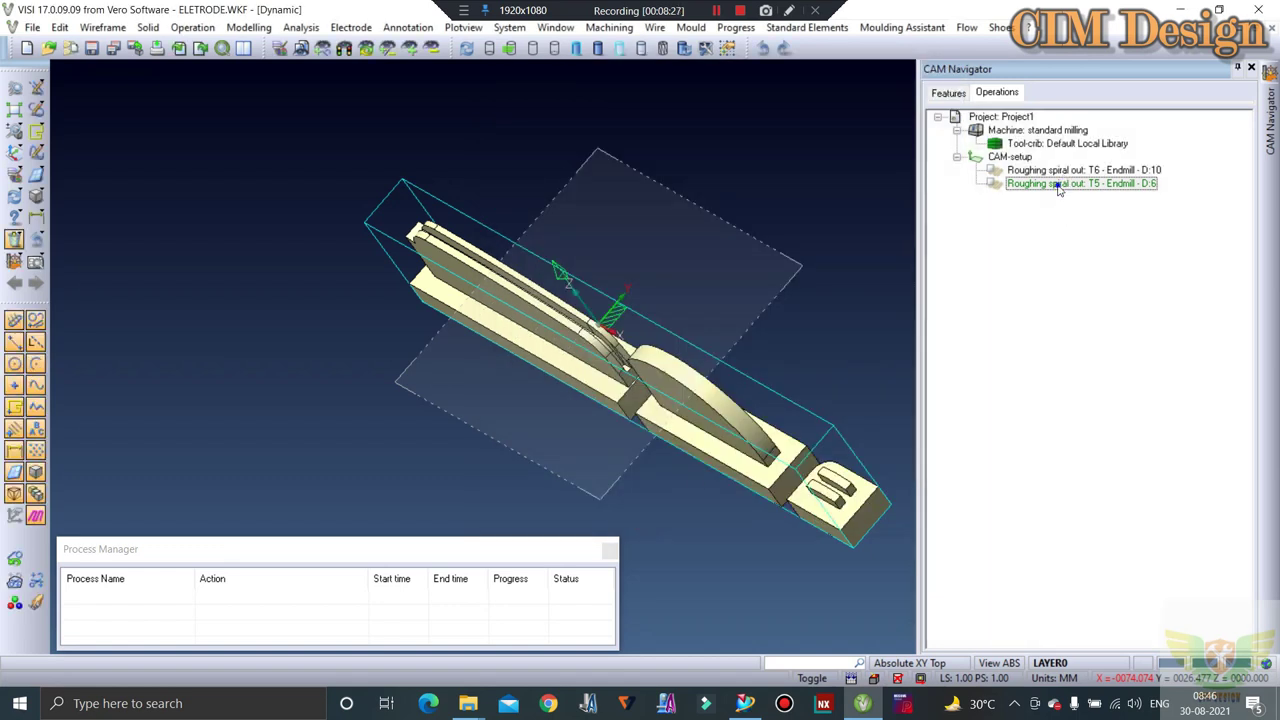
right_click(1058, 188)
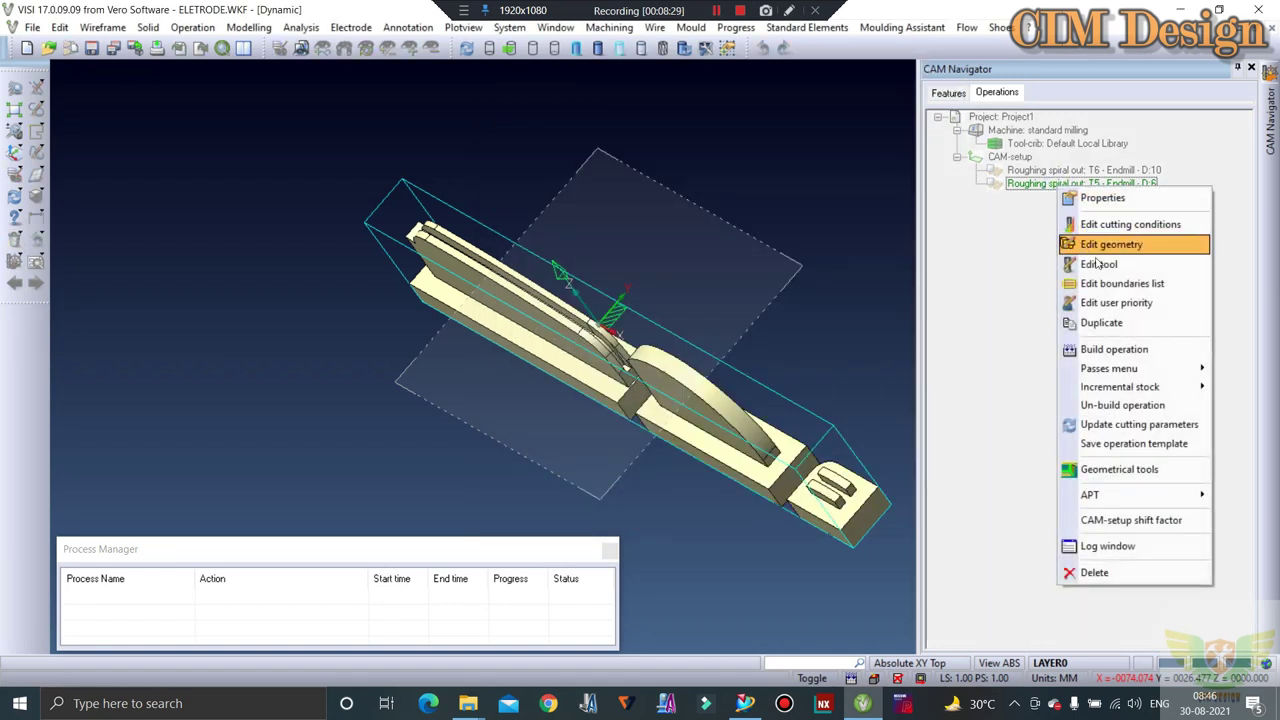
click(1114, 349)
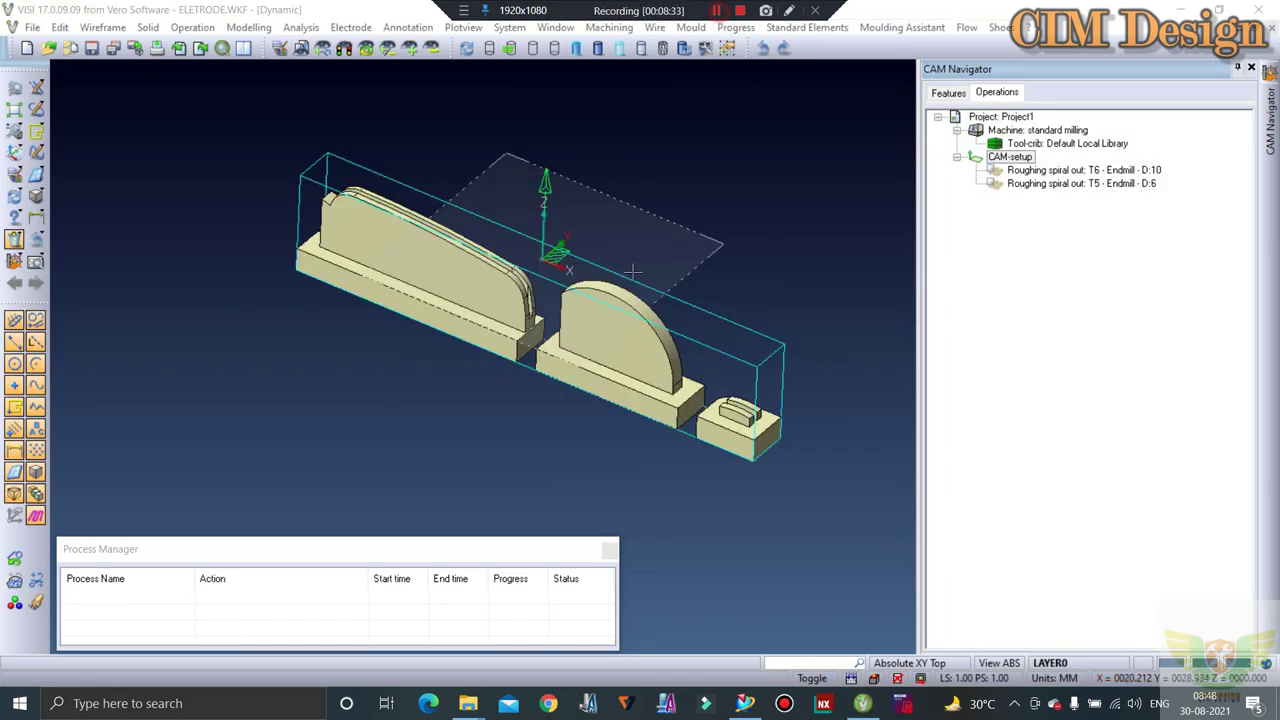
middle_drag(641, 232, 991, 208)
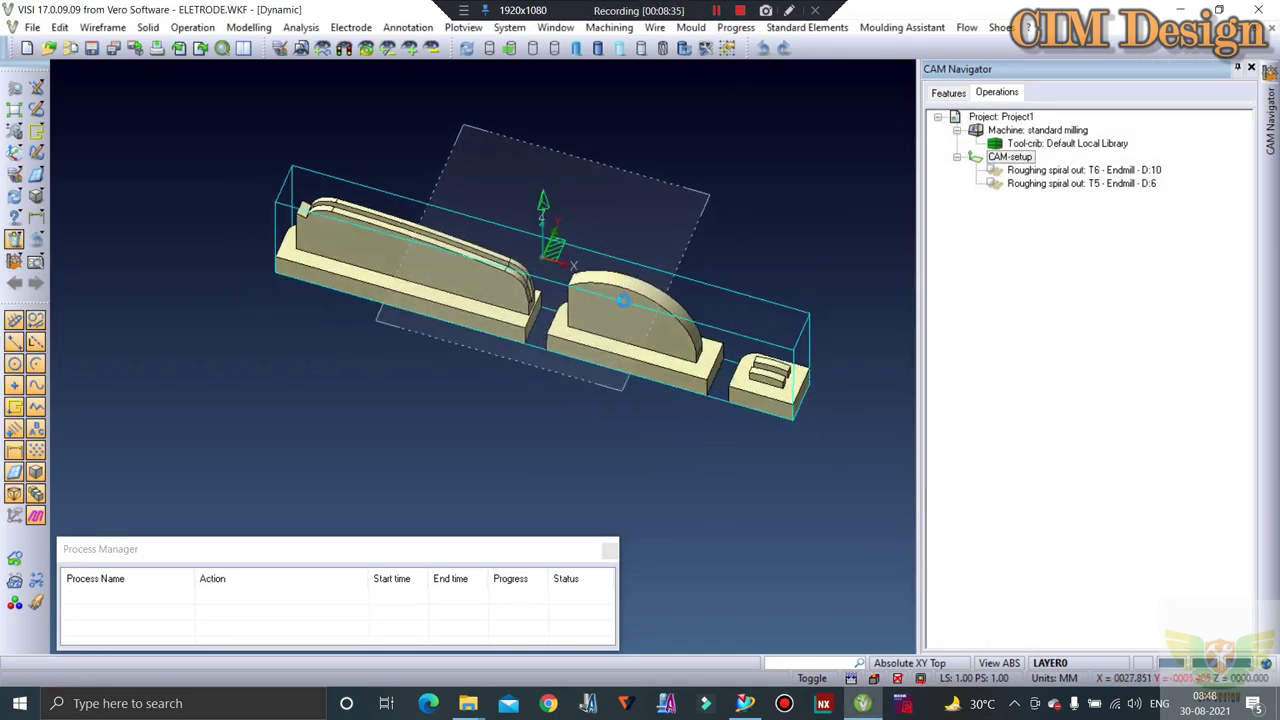
click(1027, 172)
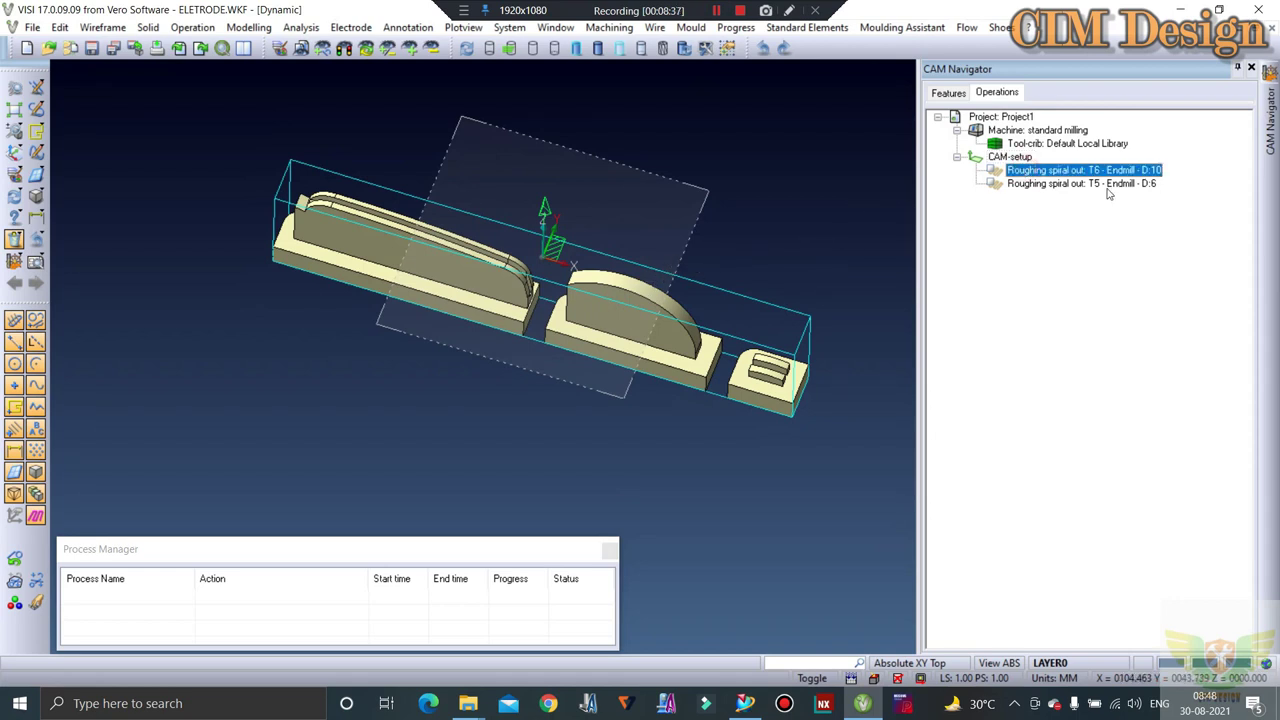
mouse_move(796, 214)
middle_down()
mouse_move(797, 177)
mouse_move(951, 193)
middle_up()
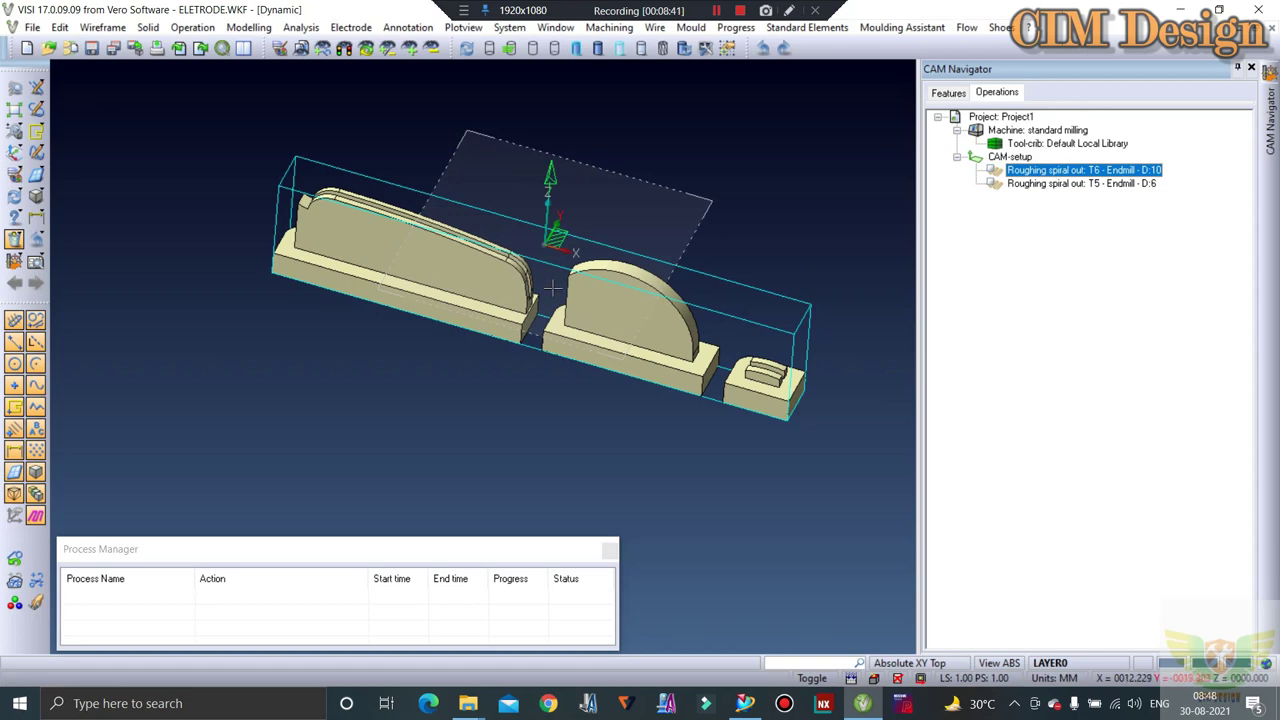
middle_drag(552, 288, 441, 224)
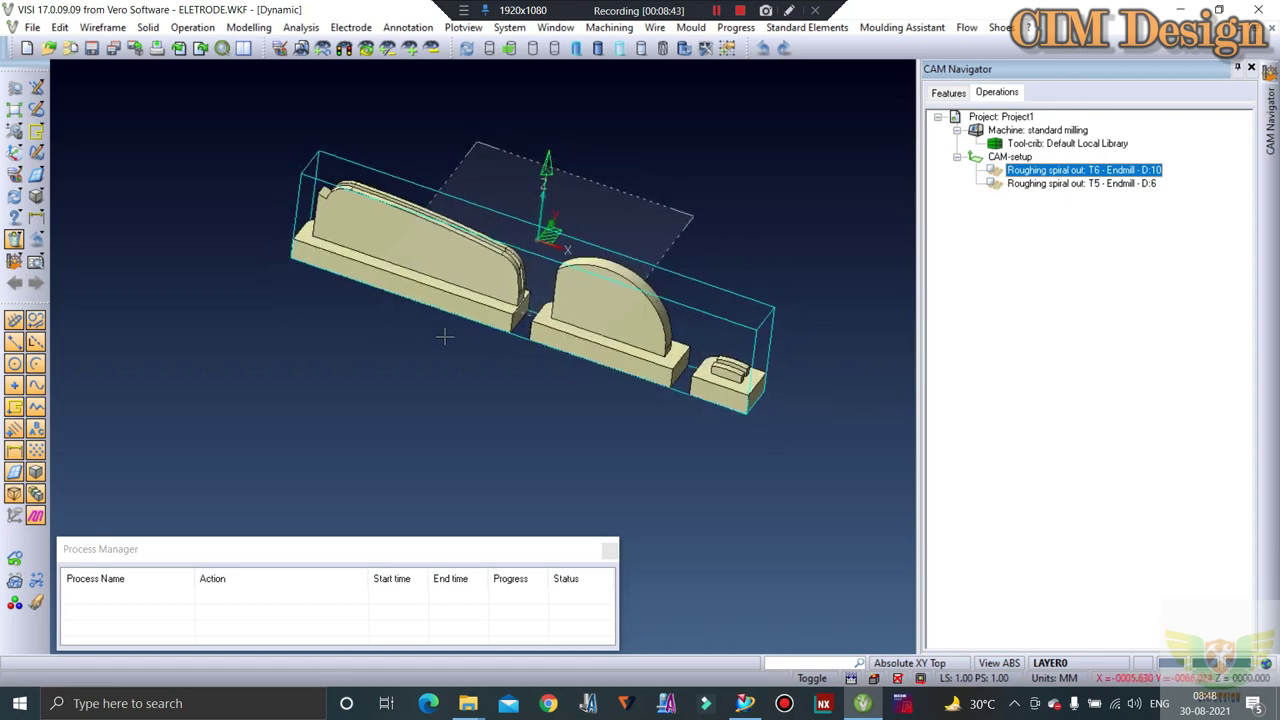
mouse_move(420, 208)
middle_down()
mouse_move(480, 286)
mouse_move(563, 282)
middle_up()
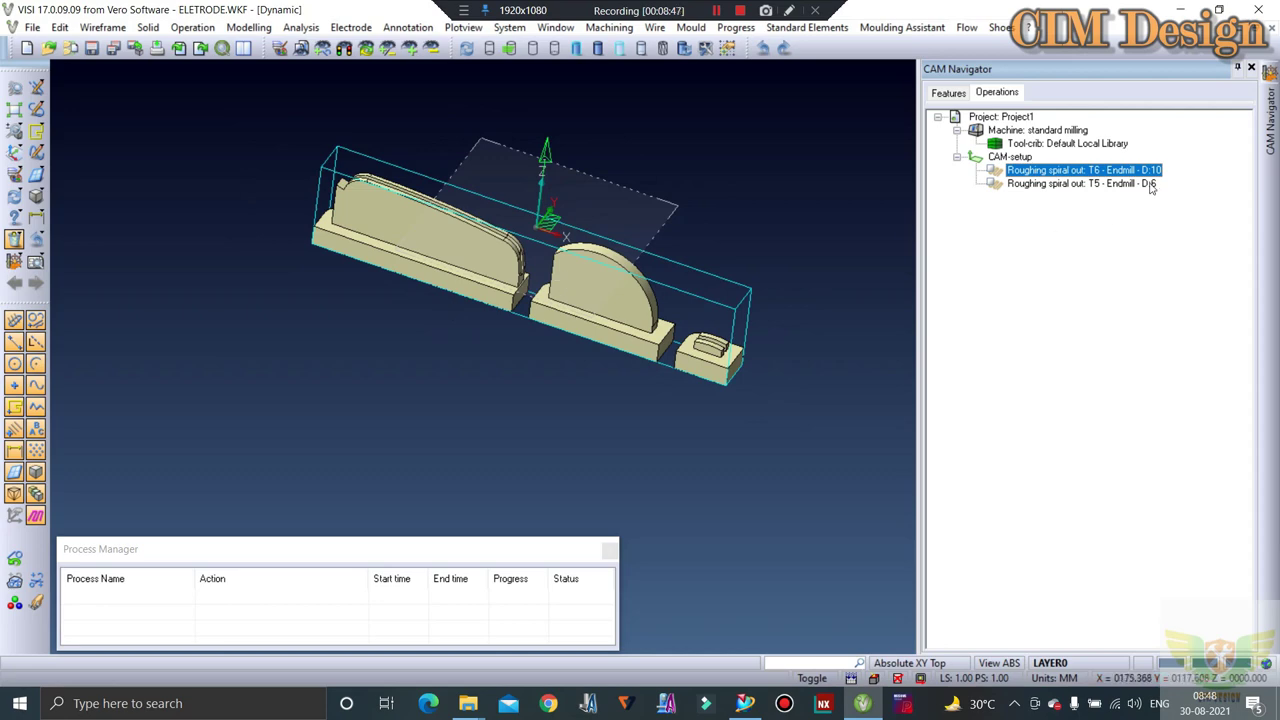
mouse_move(465, 315)
middle_down()
mouse_move(463, 251)
mouse_move(485, 349)
mouse_move(338, 311)
middle_up()
scroll(338, 311, up, 2)
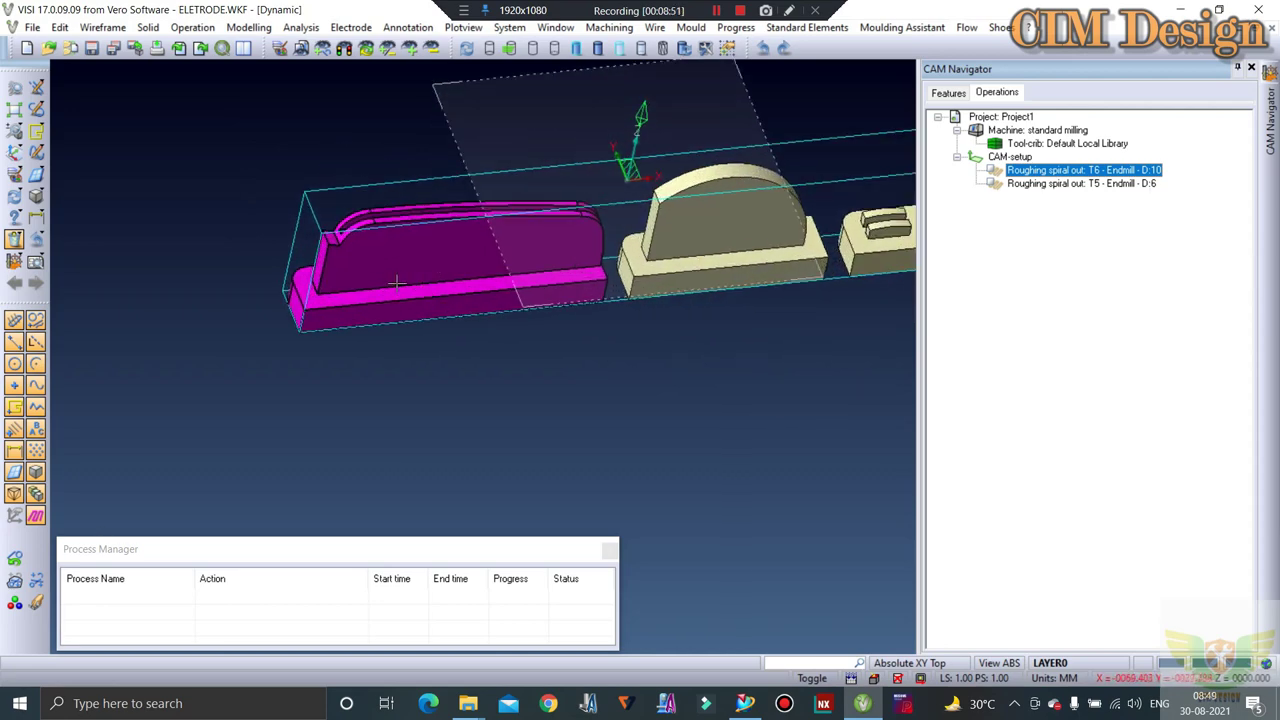
scroll(338, 311, up, 2)
mouse_move(252, 316)
middle_down()
mouse_move(426, 220)
mouse_move(600, 261)
middle_up()
scroll(265, 318, down, 3)
scroll(590, 250, up, 3)
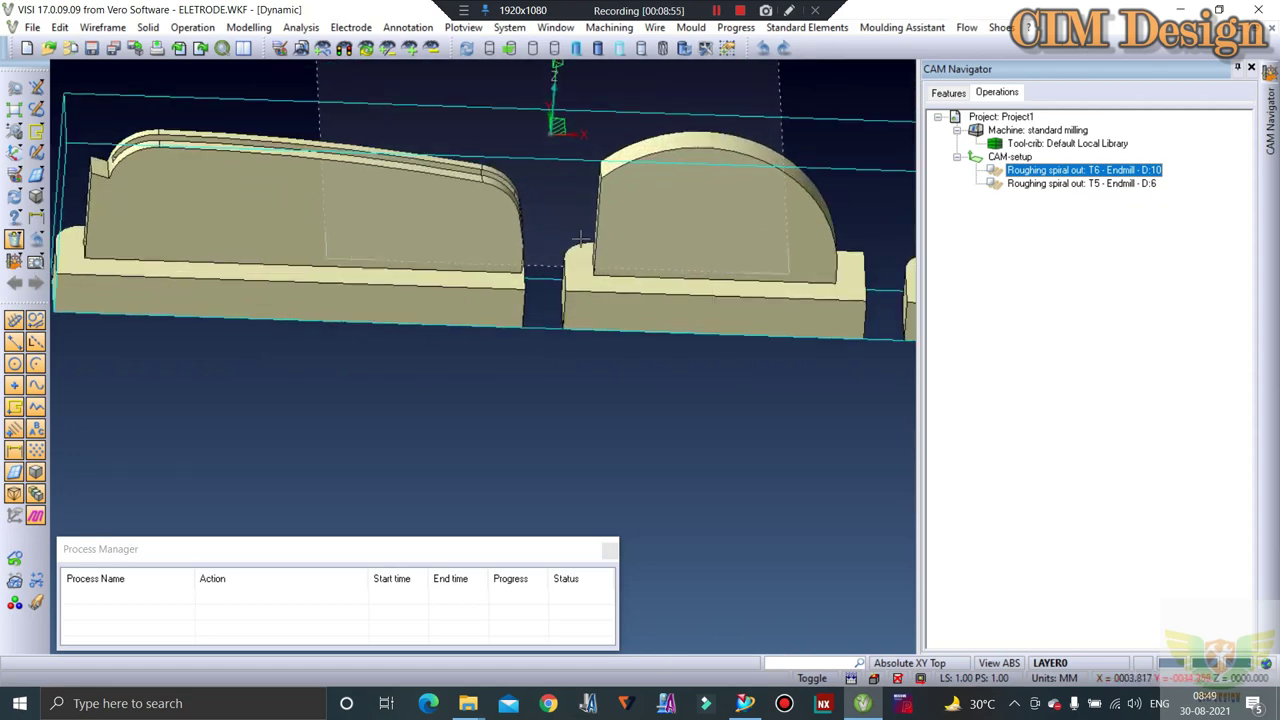
scroll(537, 344, up, 1)
scroll(525, 300, down, 2)
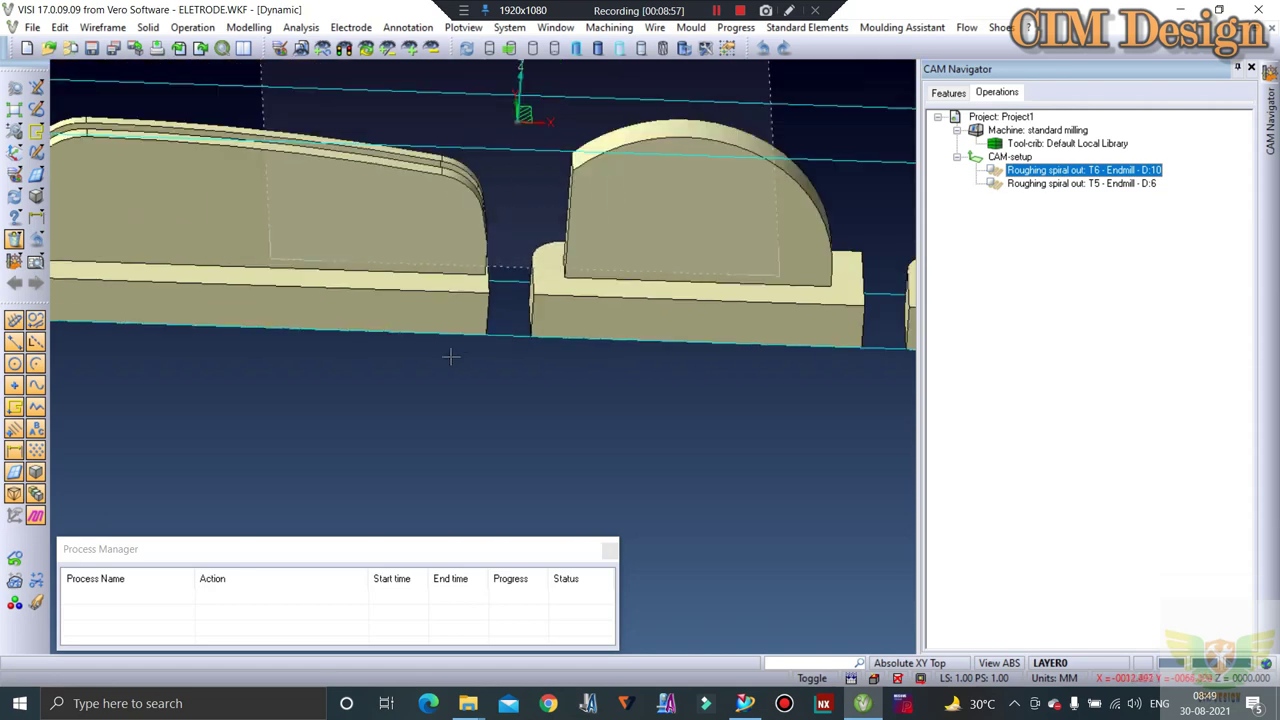
scroll(513, 270, down, 2)
mouse_move(513, 270)
middle_down()
mouse_move(463, 289)
mouse_move(517, 277)
mouse_move(558, 321)
mouse_move(291, 303)
middle_up()
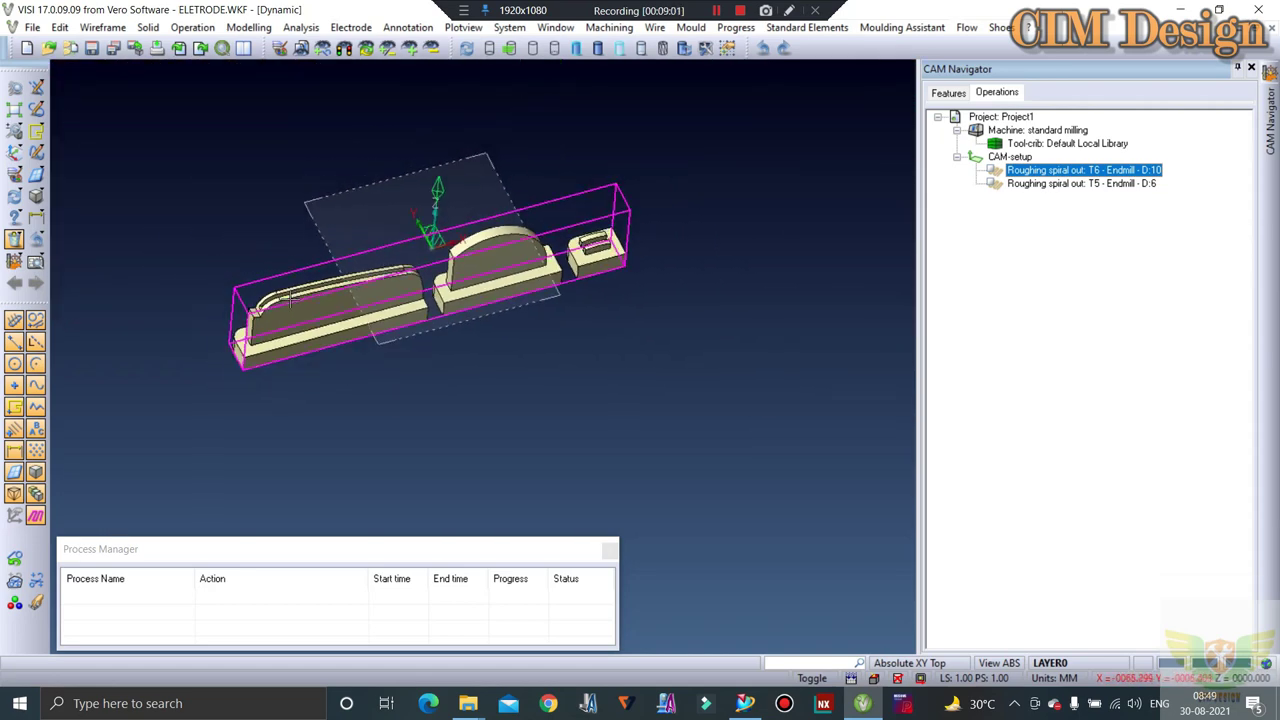
scroll(291, 303, up, 1)
scroll(291, 303, up, 1)
scroll(285, 303, down, 1)
scroll(270, 304, down, 1)
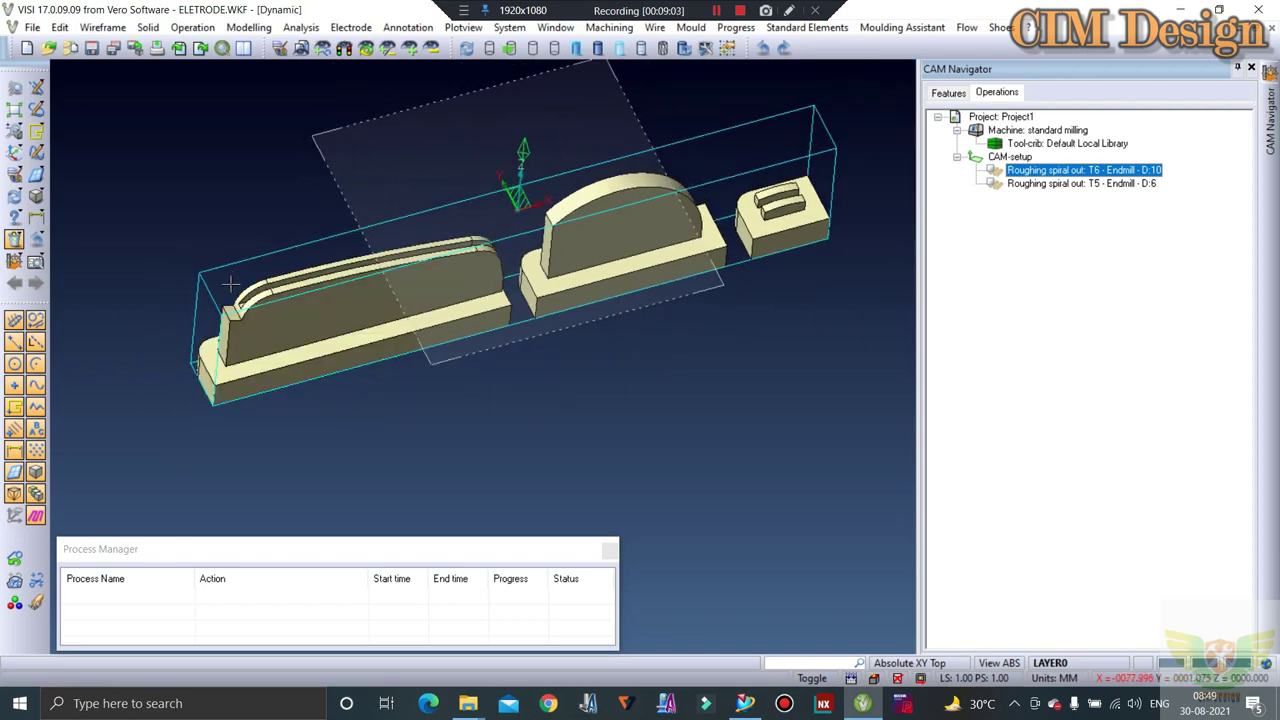
scroll(251, 305, up, 3)
mouse_move(250, 306)
middle_down()
mouse_move(223, 349)
mouse_move(238, 392)
middle_up()
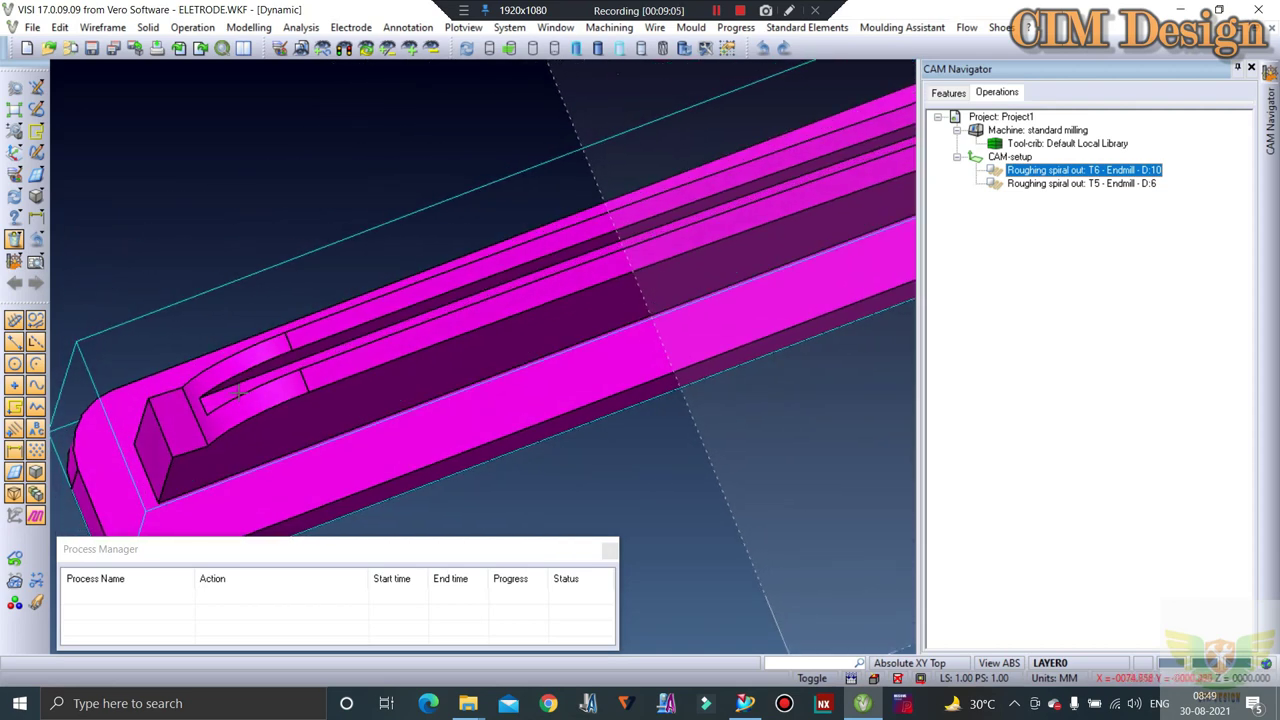
scroll(358, 332, down, 1)
scroll(360, 330, down, 1)
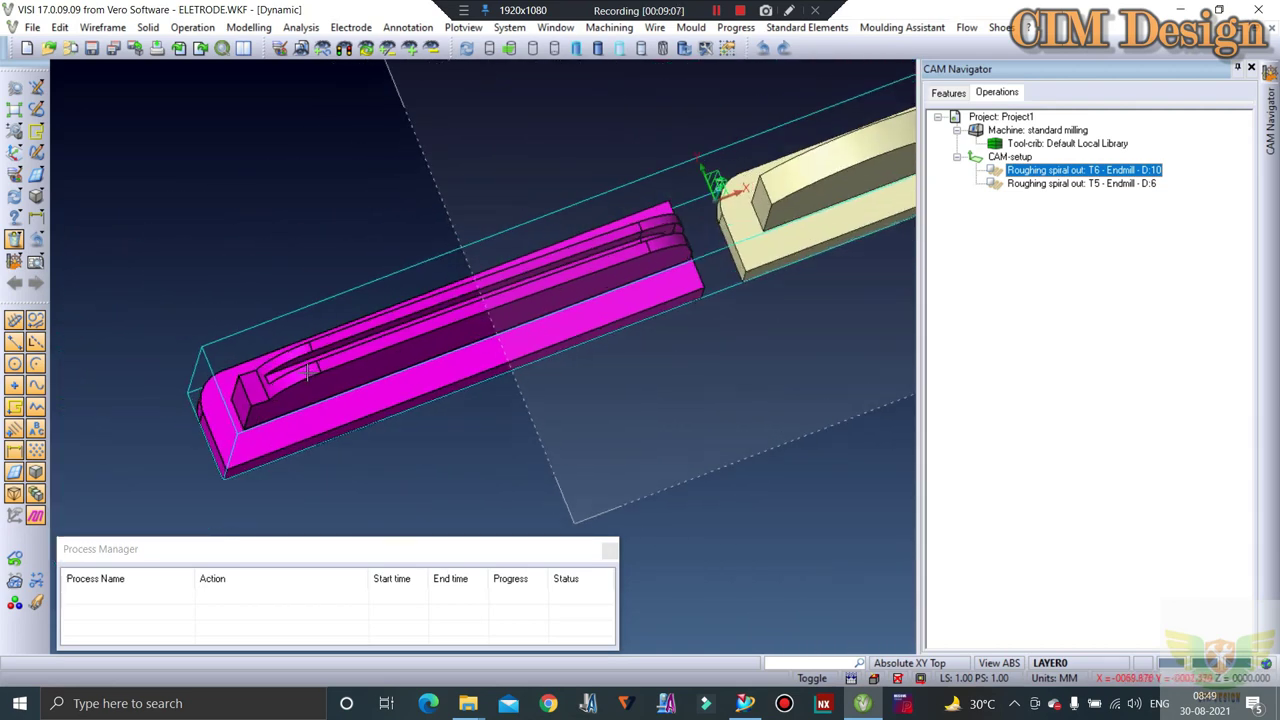
scroll(368, 320, up, 2)
scroll(368, 319, down, 1)
scroll(368, 316, down, 1)
scroll(368, 312, down, 1)
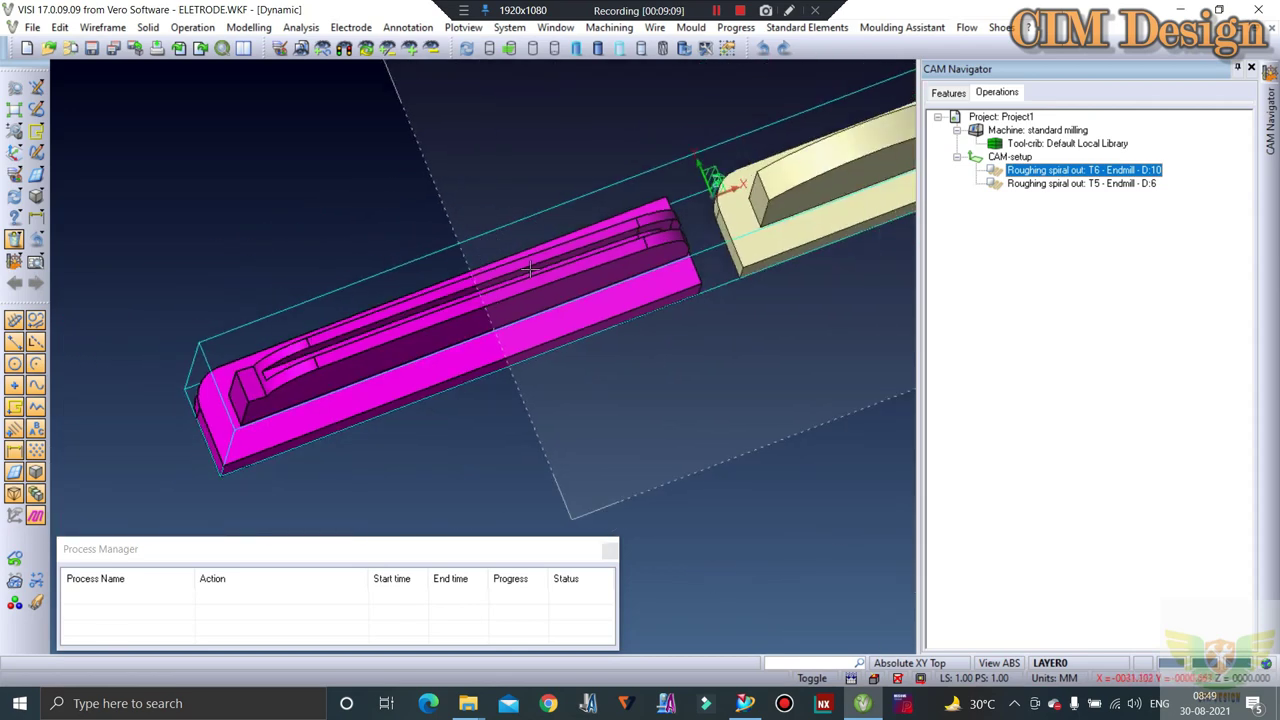
scroll(367, 308, up, 2)
scroll(330, 335, up, 2)
scroll(280, 365, up, 1)
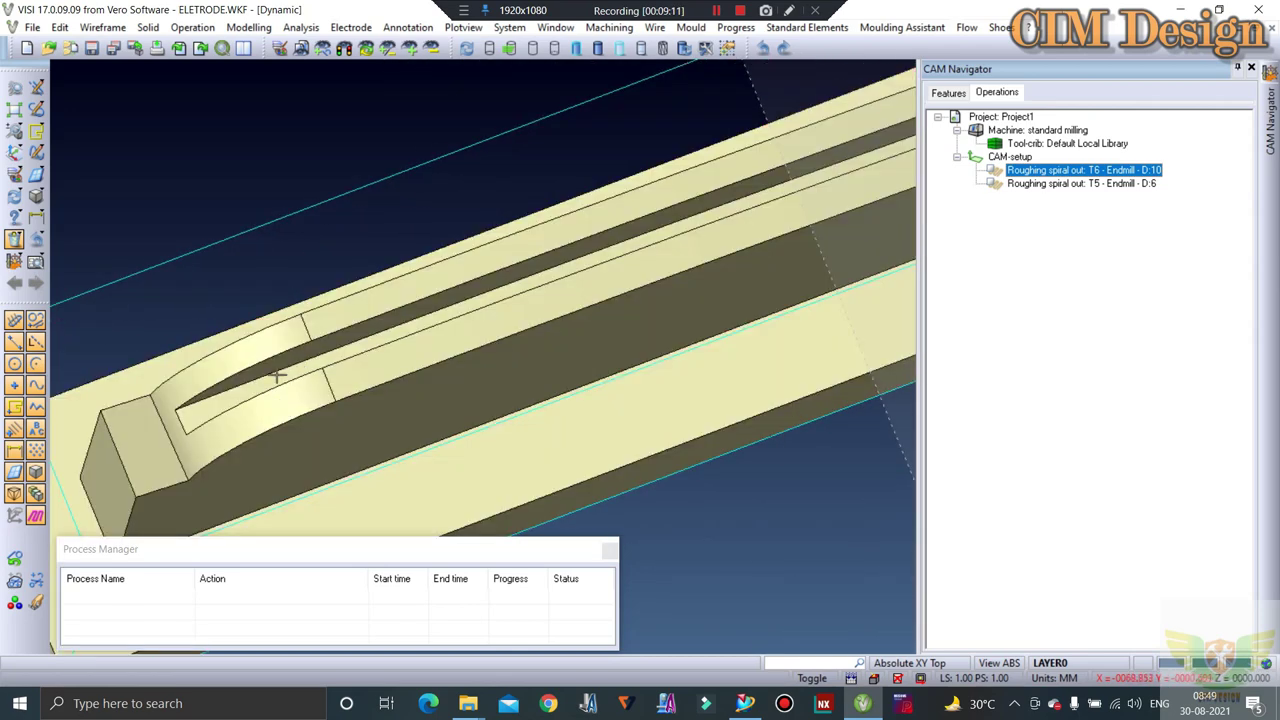
scroll(258, 374, down, 3)
scroll(417, 286, down, 2)
mouse_move(417, 286)
middle_down()
mouse_move(355, 230)
mouse_move(640, 211)
middle_up()
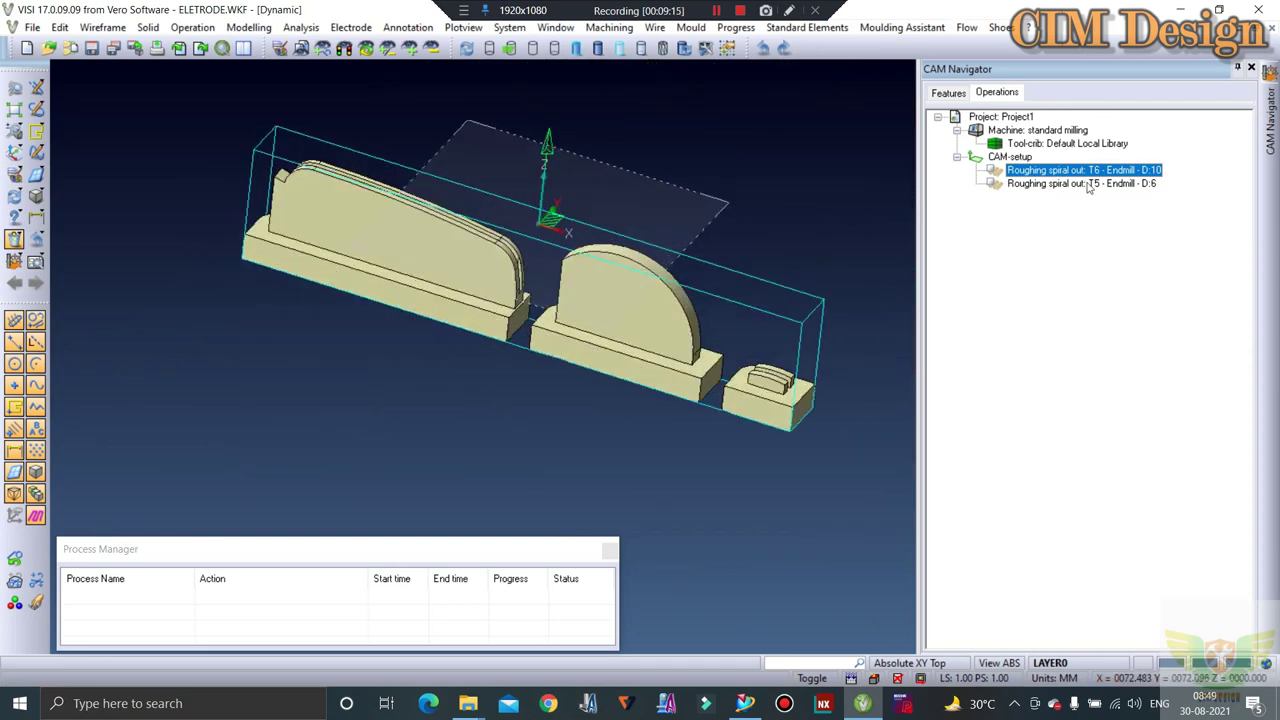
mouse_move(407, 293)
middle_down()
mouse_move(414, 229)
mouse_move(391, 266)
middle_up()
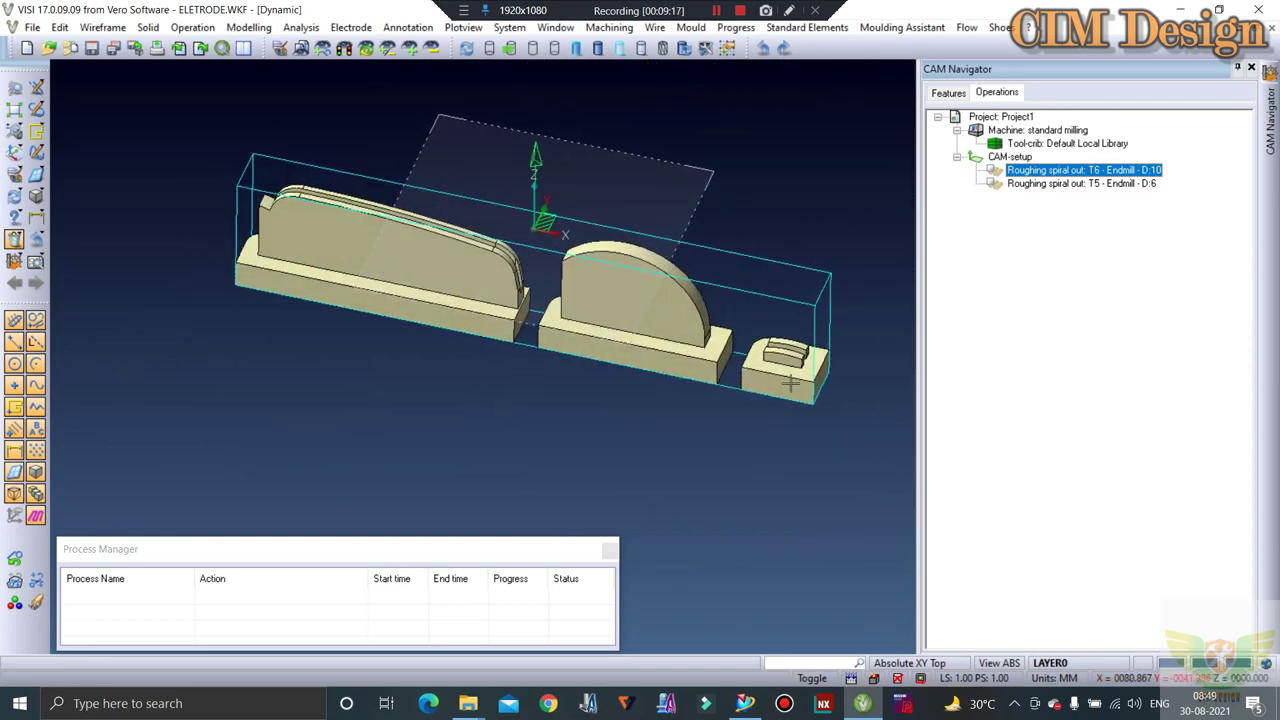
scroll(566, 311, up, 2)
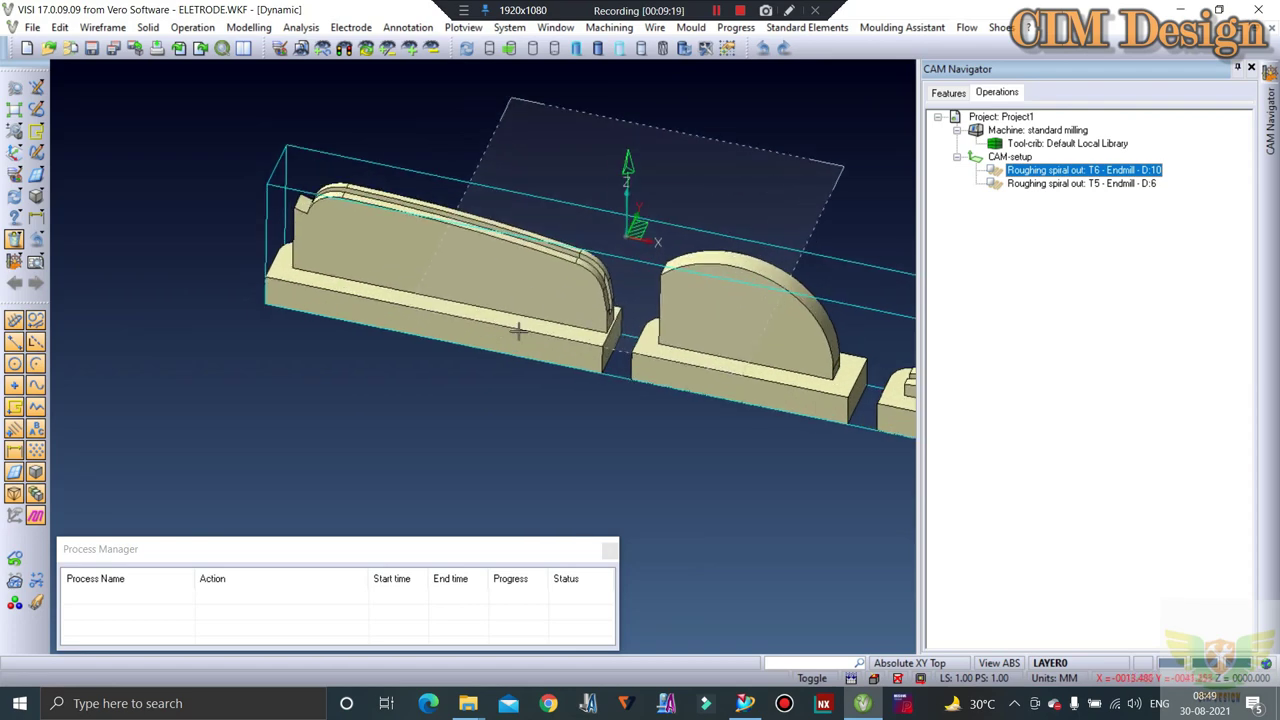
scroll(260, 277, up, 2)
scroll(420, 270, down, 3)
scroll(422, 270, up, 1)
scroll(420, 243, up, 2)
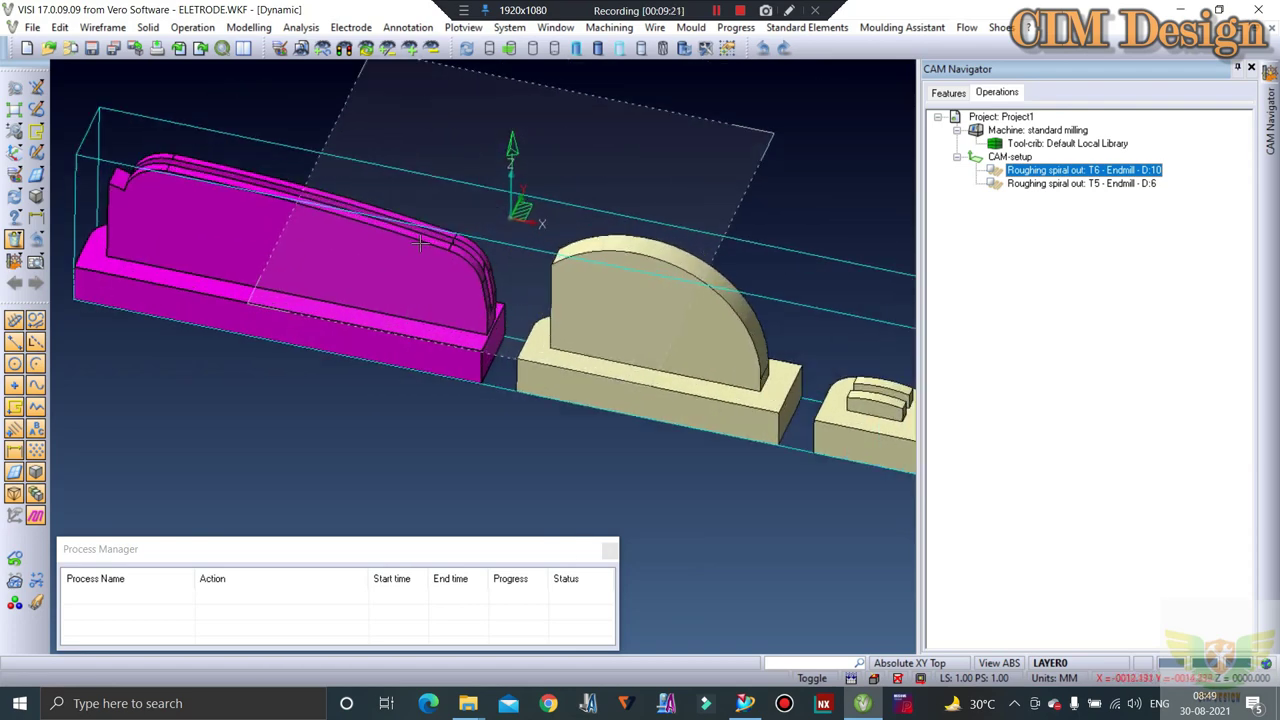
scroll(420, 243, up, 2)
scroll(410, 240, down, 4)
scroll(445, 248, up, 3)
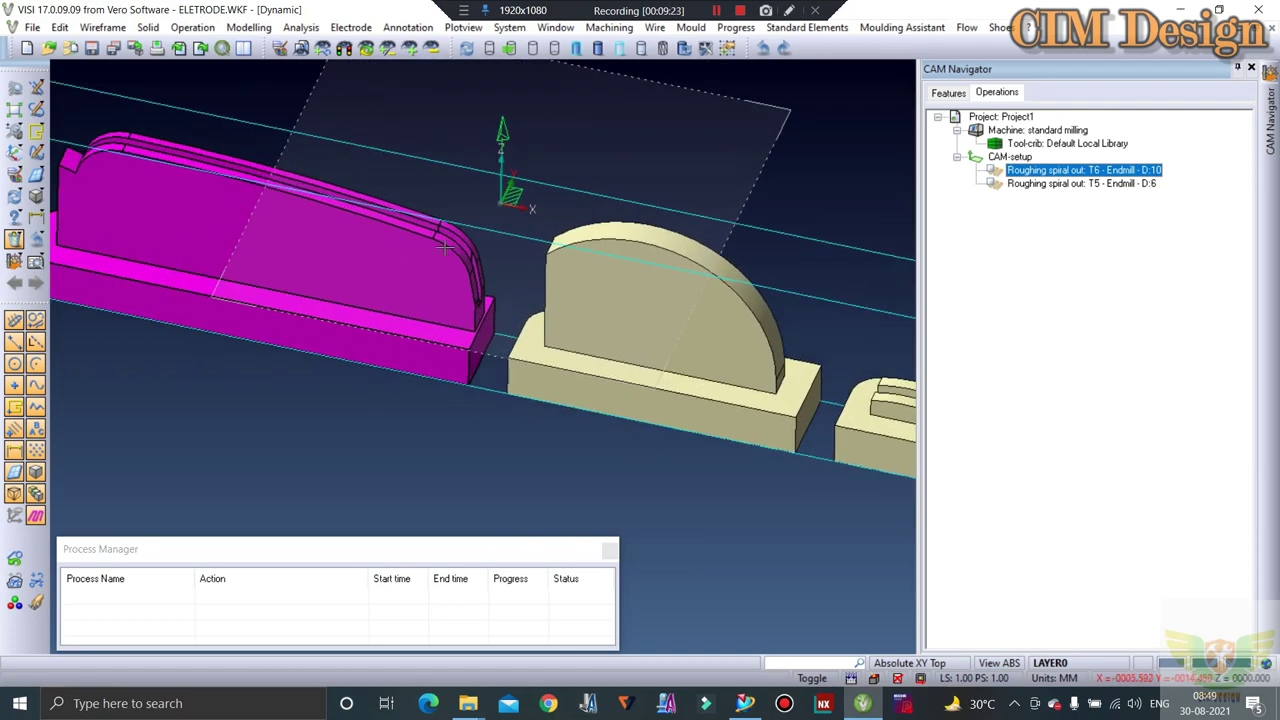
scroll(445, 248, down, 3)
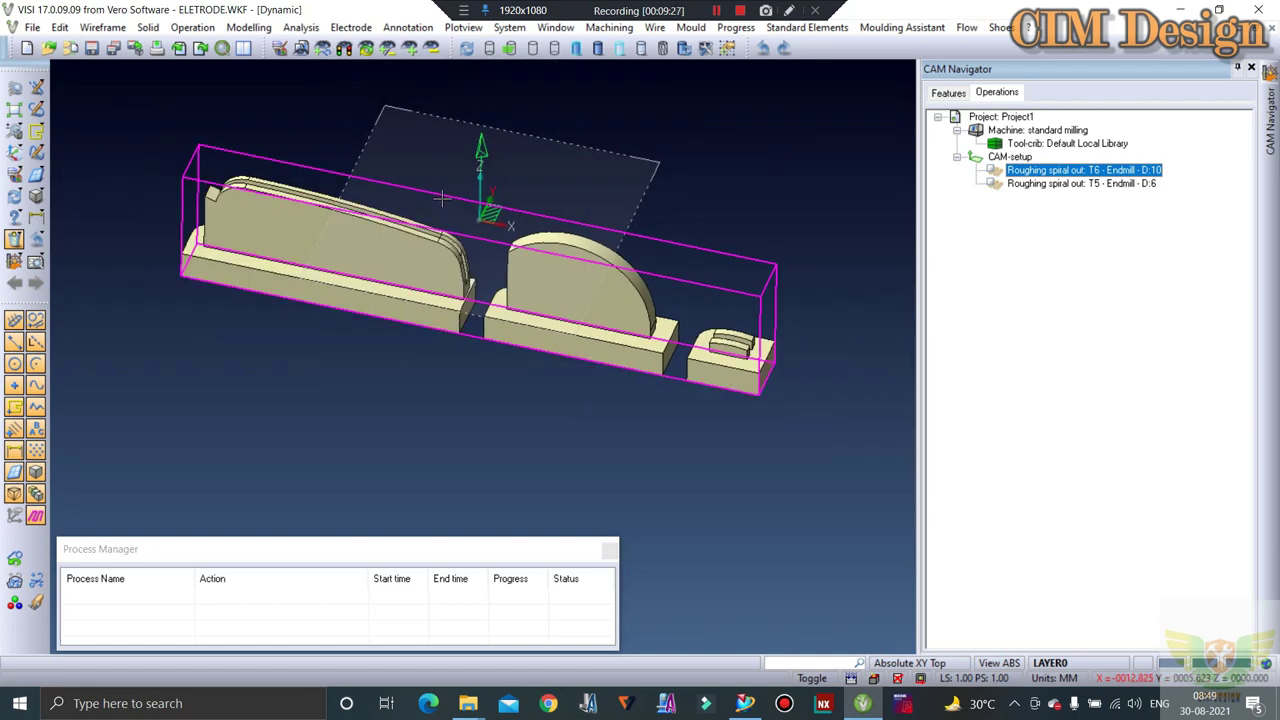
middle_drag(442, 198, 443, 200)
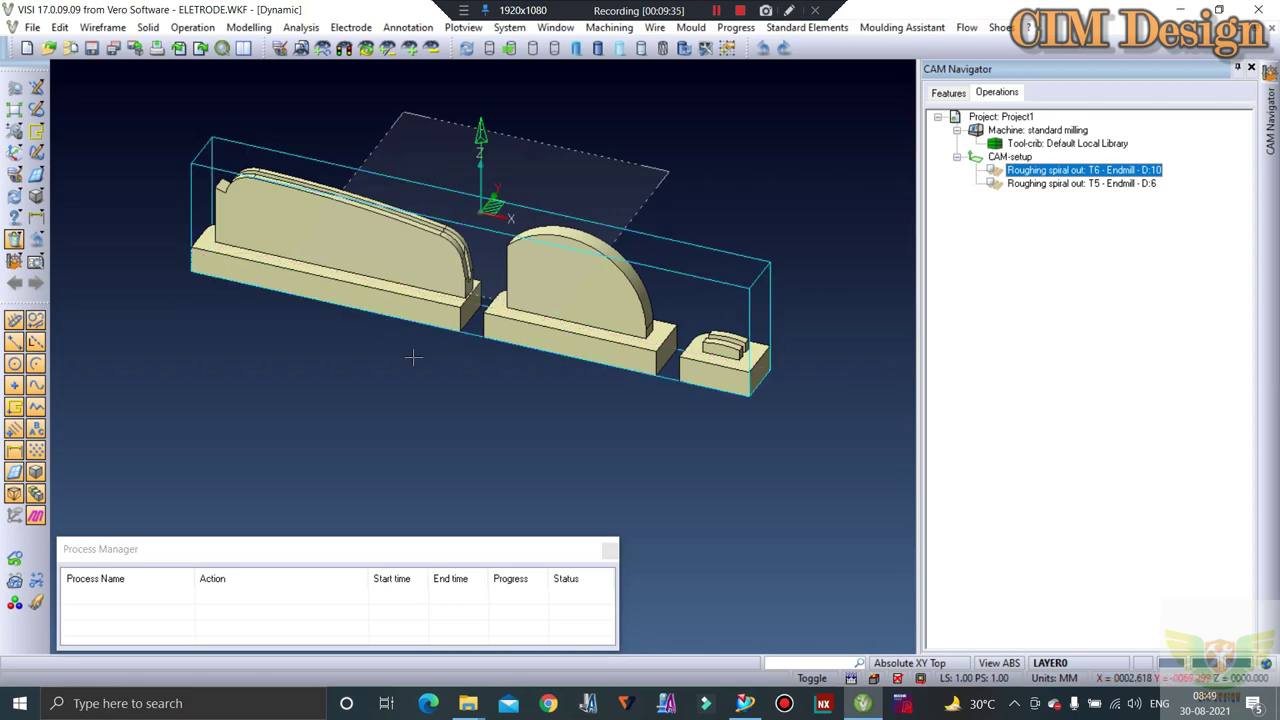
scroll(413, 357, up, 2)
scroll(455, 290, down, 3)
scroll(497, 220, up, 1)
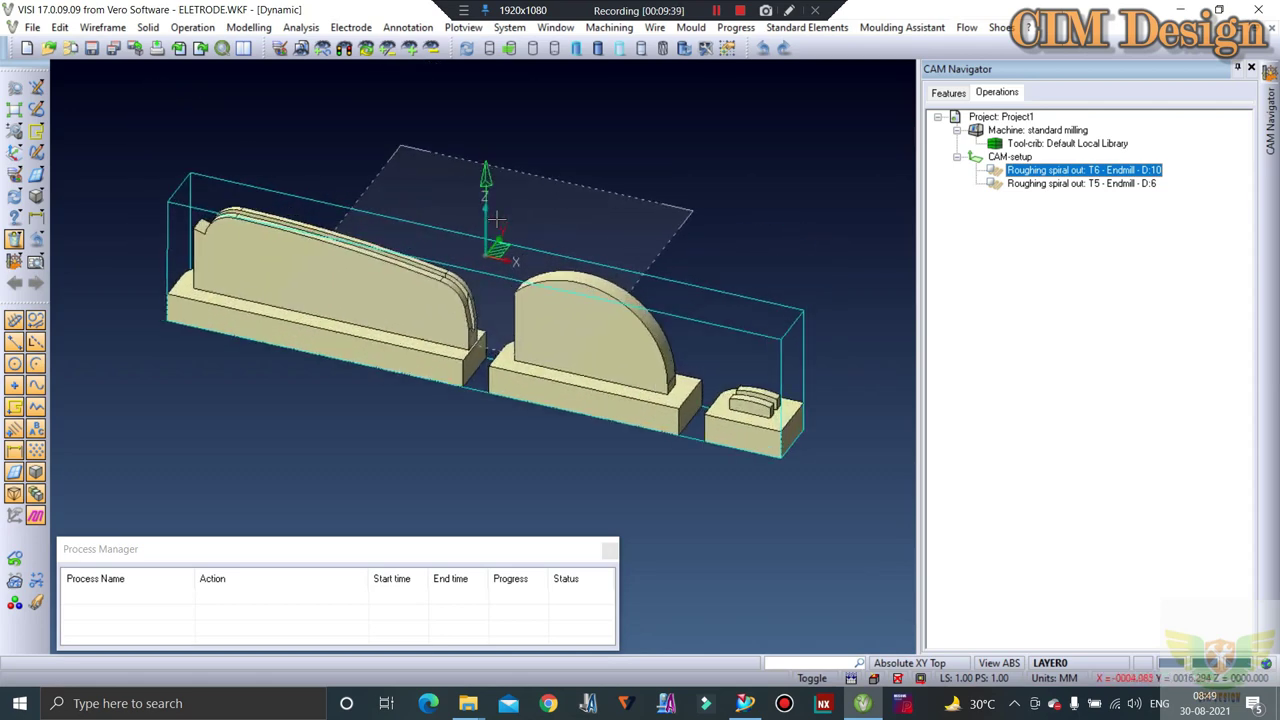
scroll(565, 304, up, 1)
scroll(567, 300, down, 2)
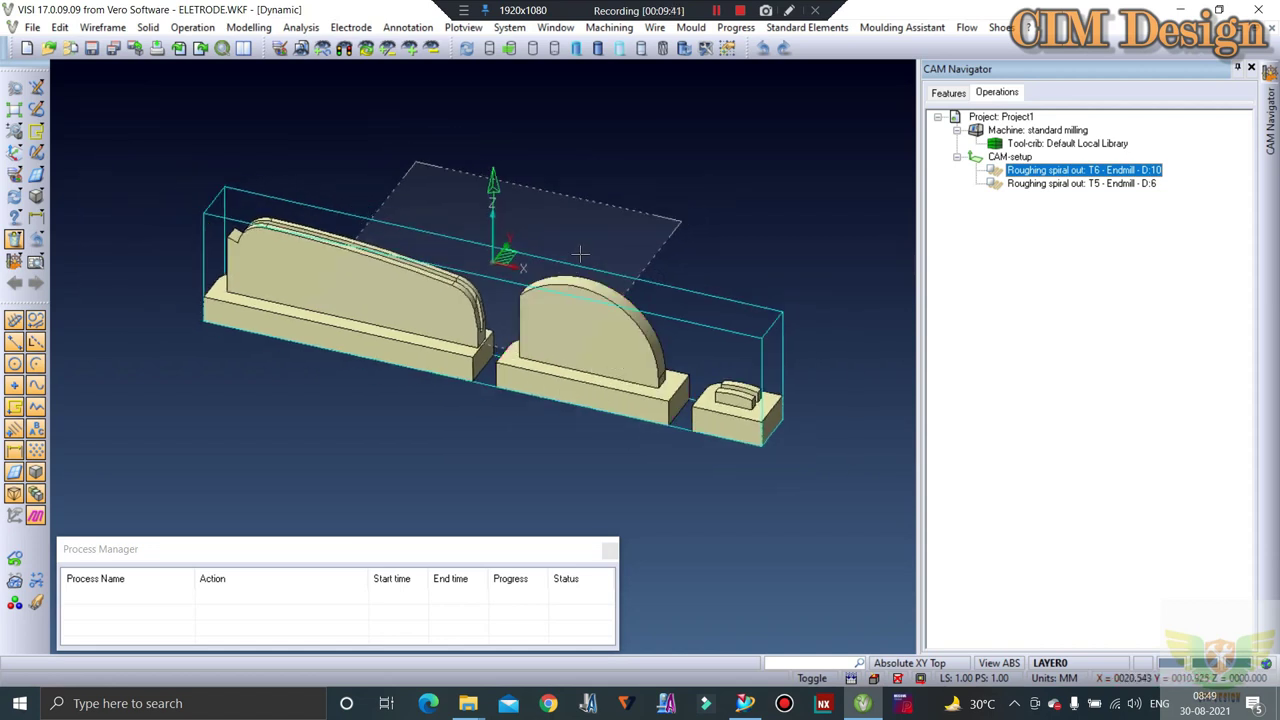
scroll(583, 248, up, 2)
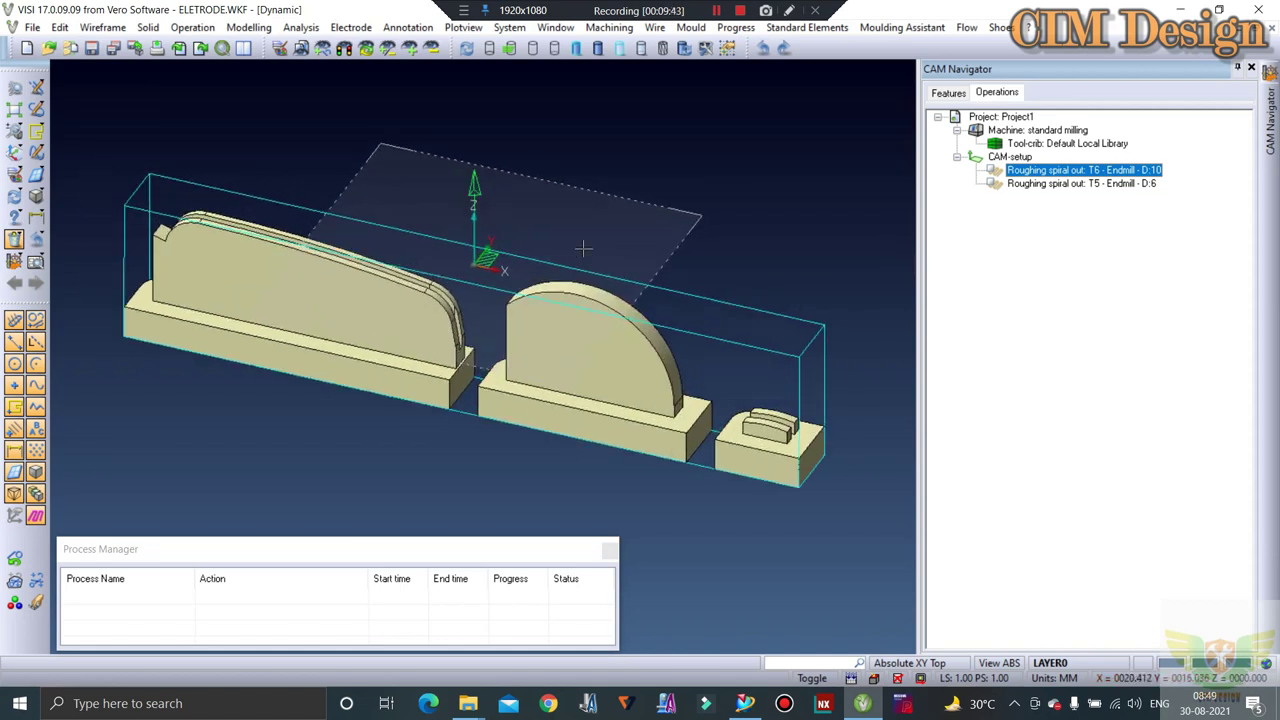
scroll(654, 293, up, 1)
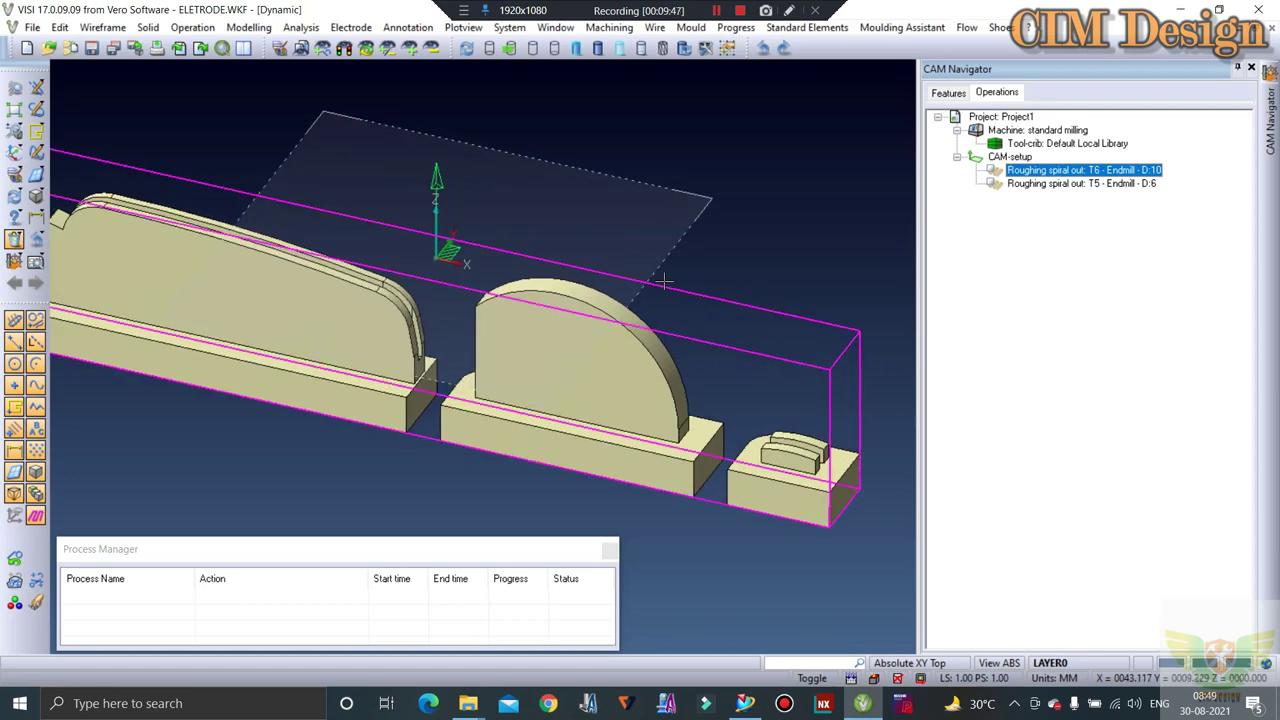
scroll(665, 284, down, 1)
scroll(660, 290, up, 2)
scroll(650, 300, down, 3)
scroll(637, 312, up, 1)
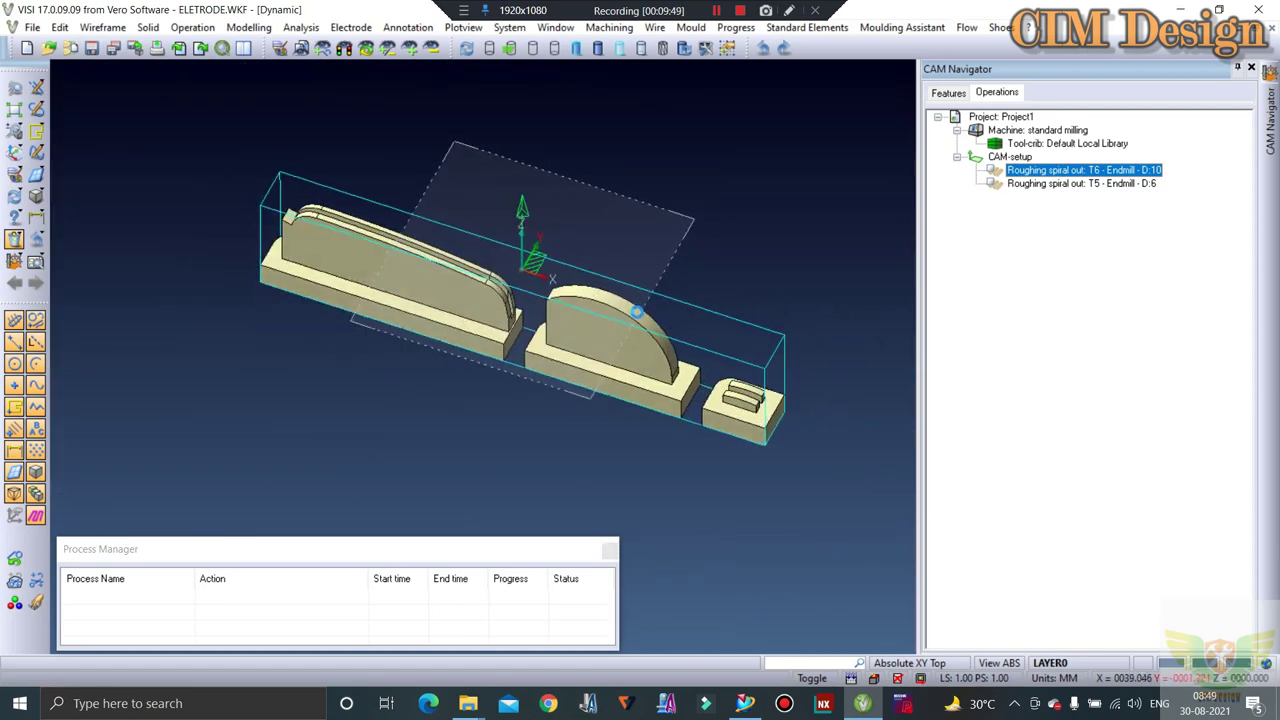
middle_drag(637, 312, 608, 283)
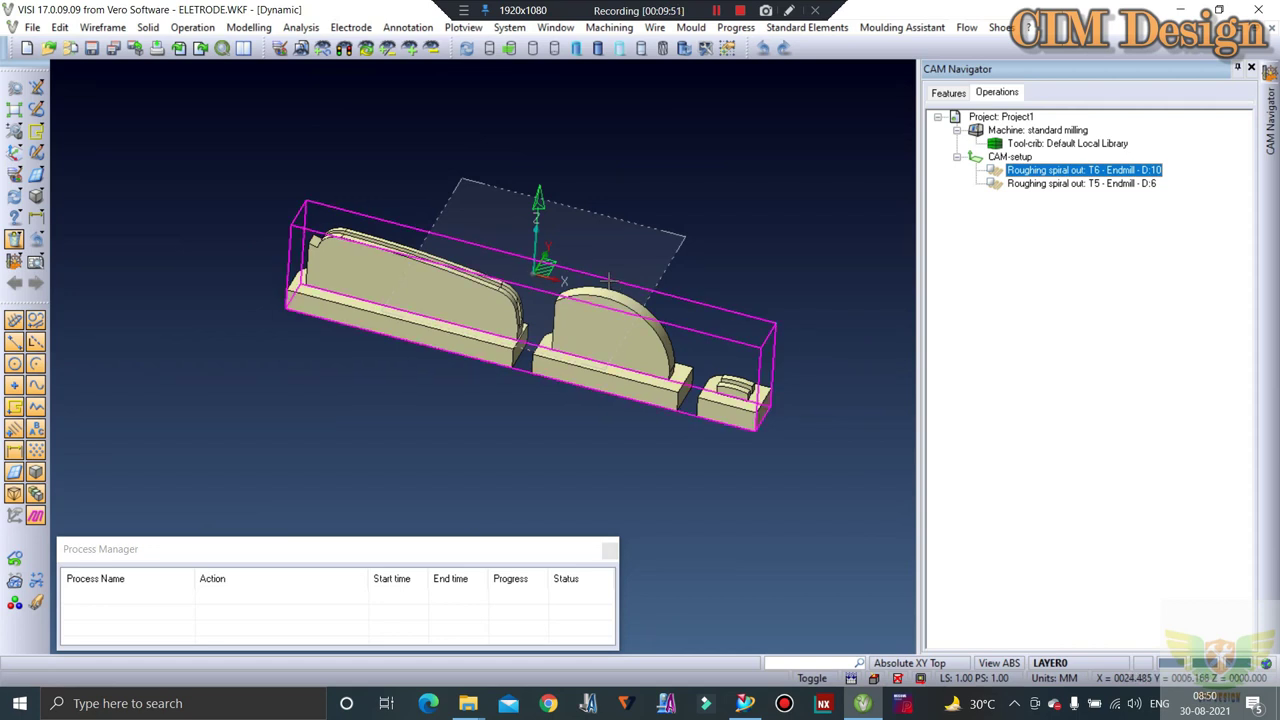
scroll(608, 283, down, 1)
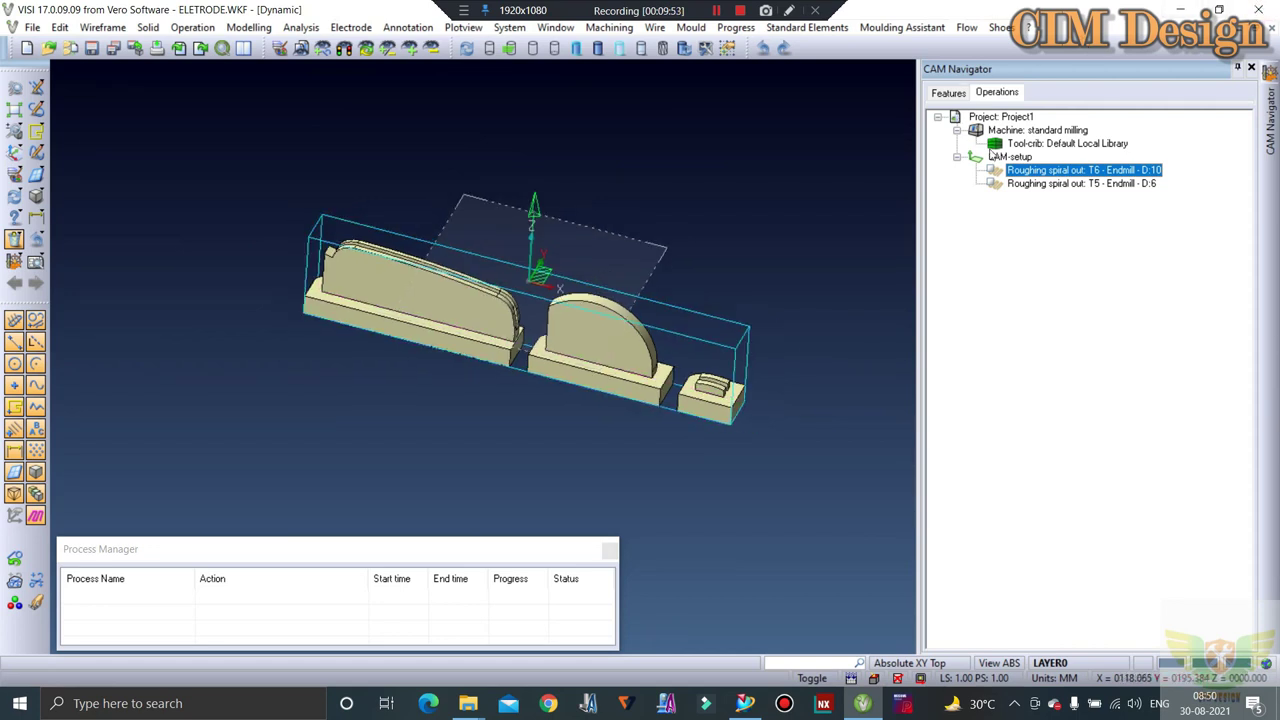
click(1005, 157)
Add a Constant Z operation with the Endmill 6-6 tool and open its parameters.
right_click(1006, 160)
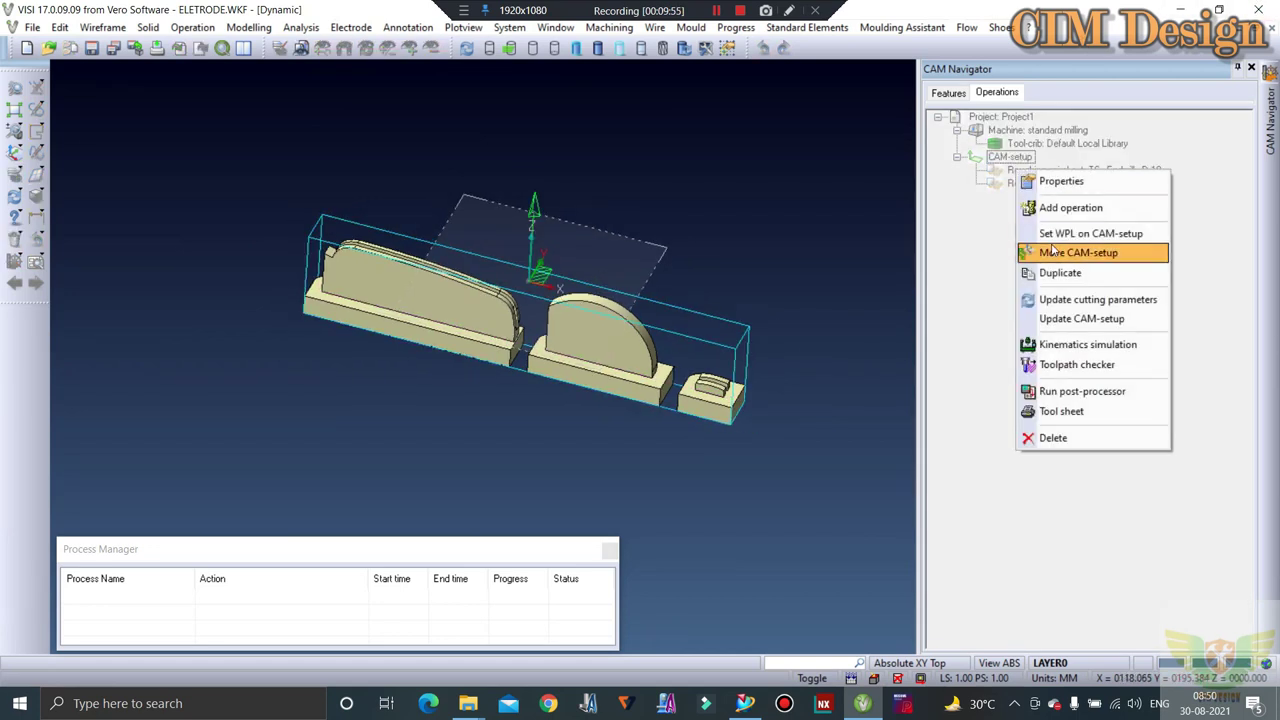
click(1055, 212)
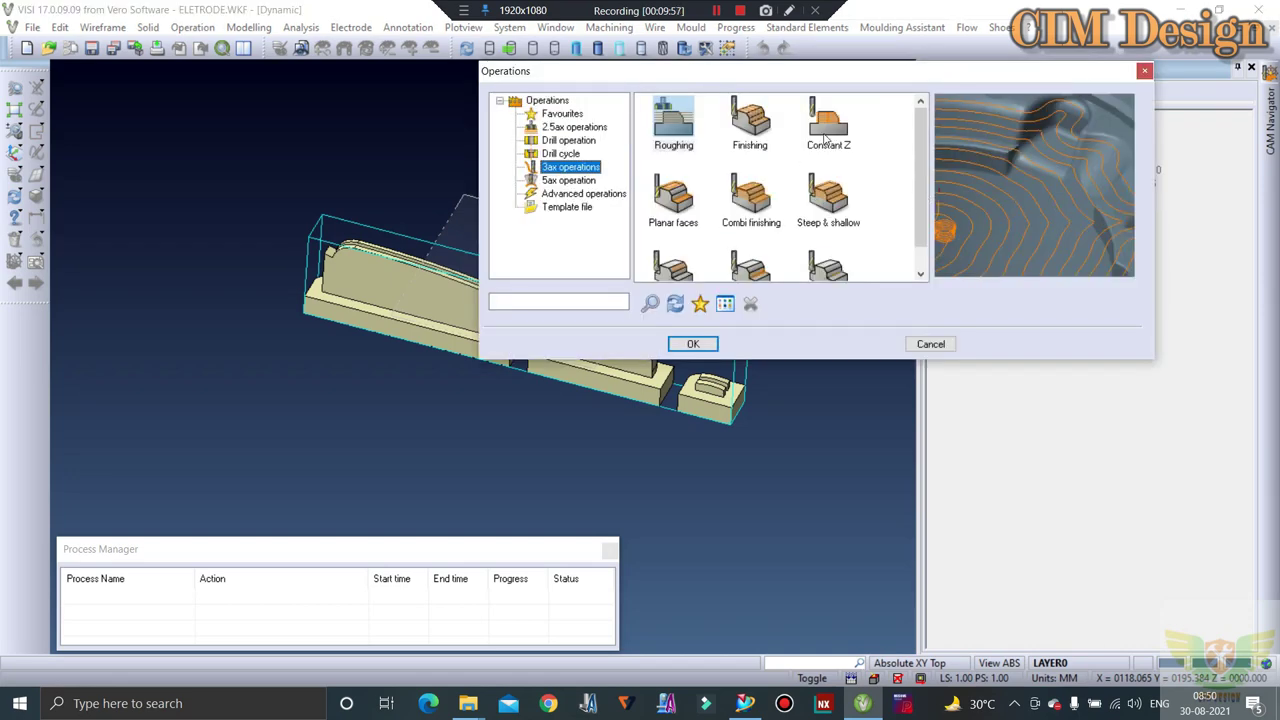
click(826, 138)
click(694, 344)
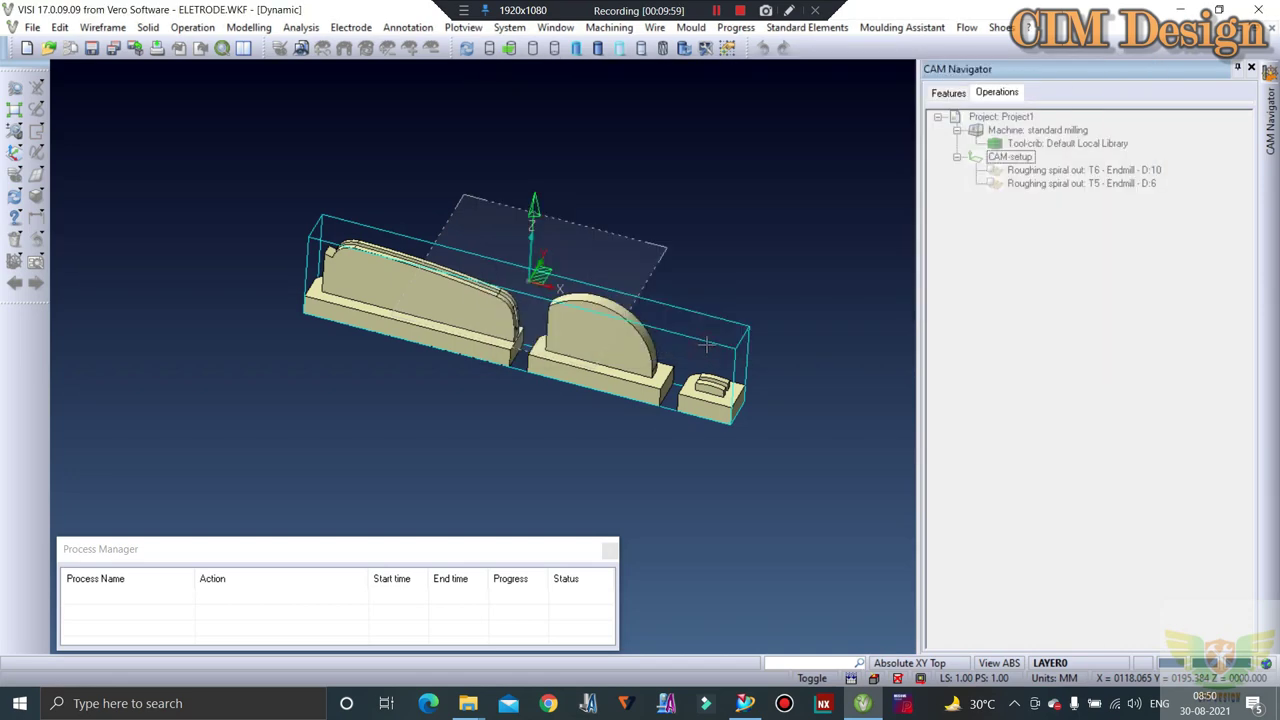
click(741, 219)
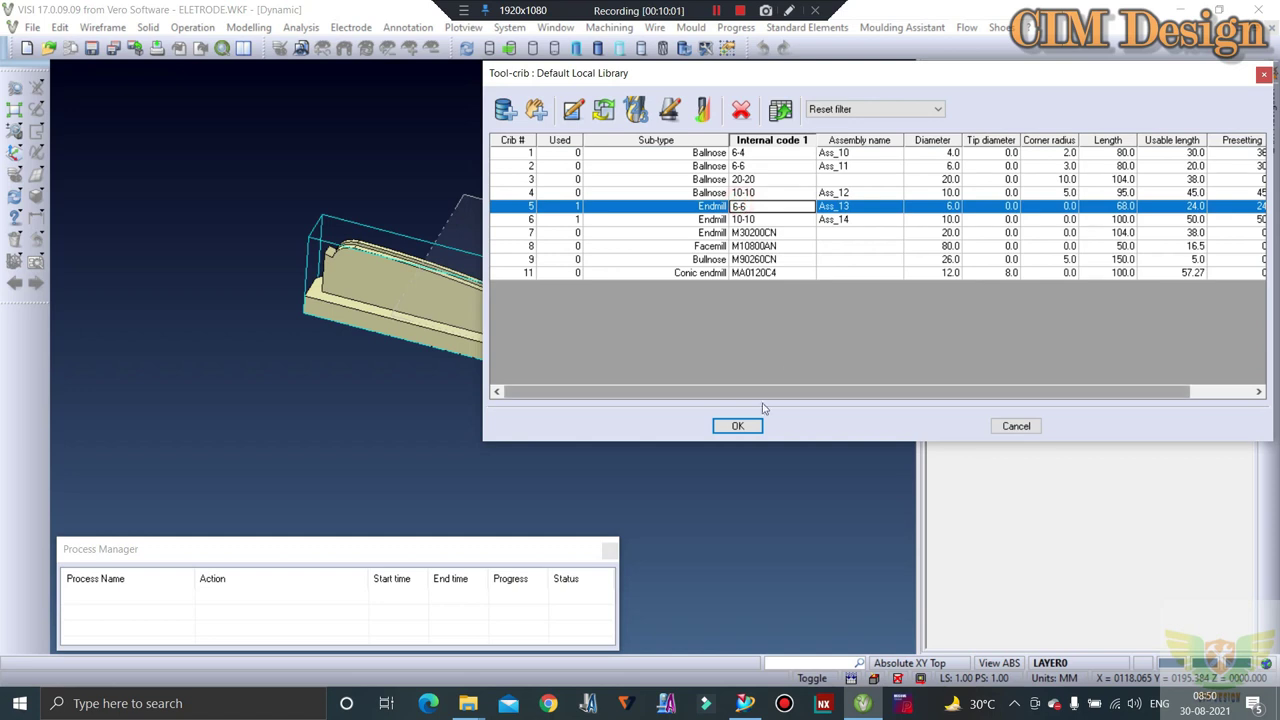
click(737, 426)
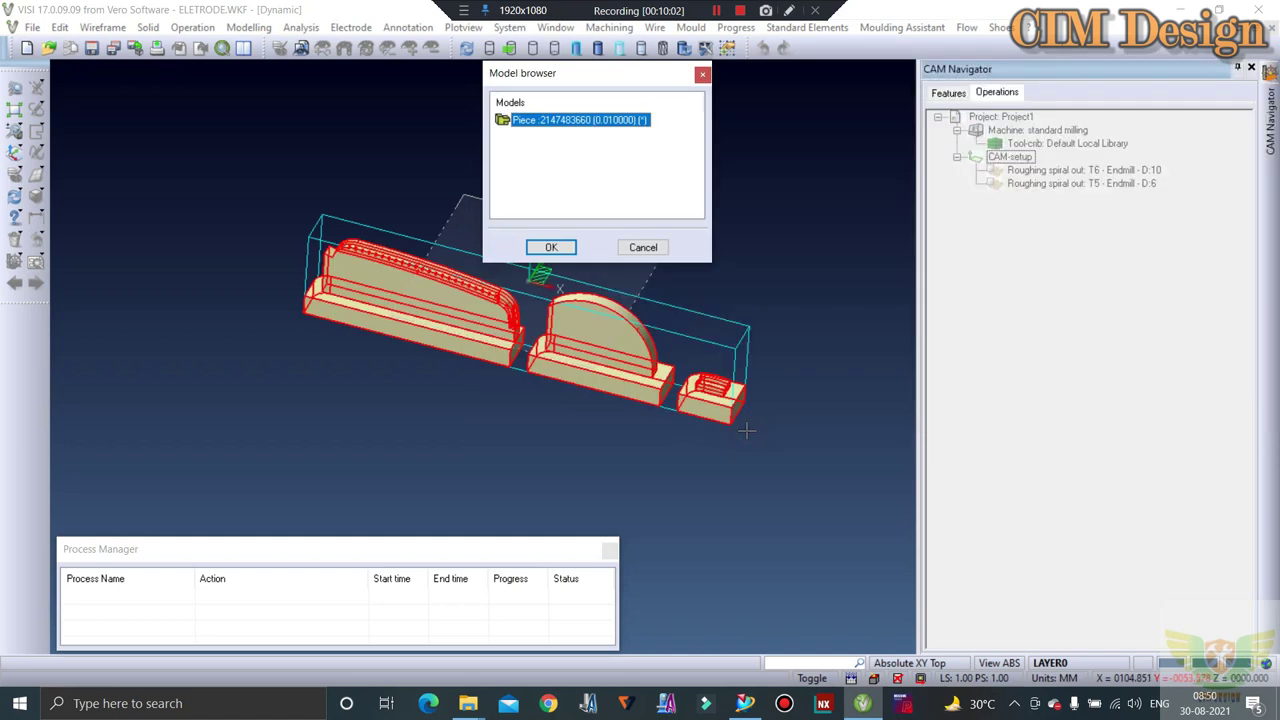
click(553, 247)
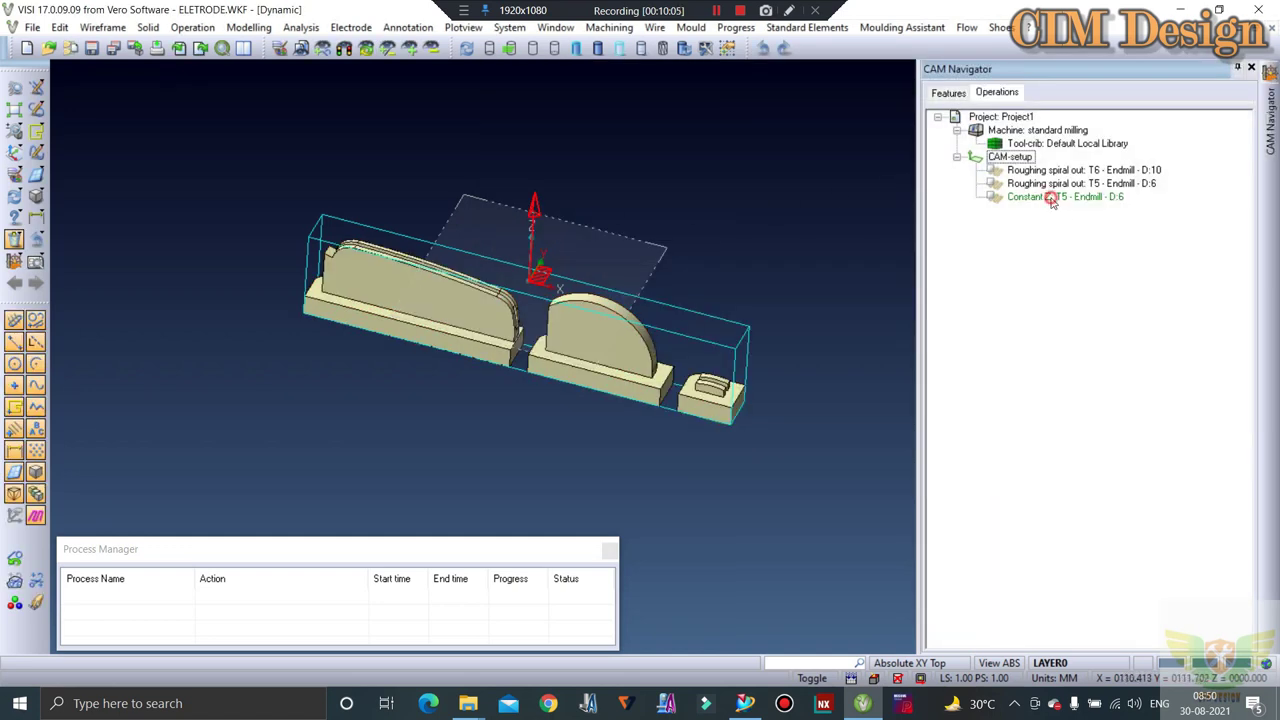
double_click(1052, 199)
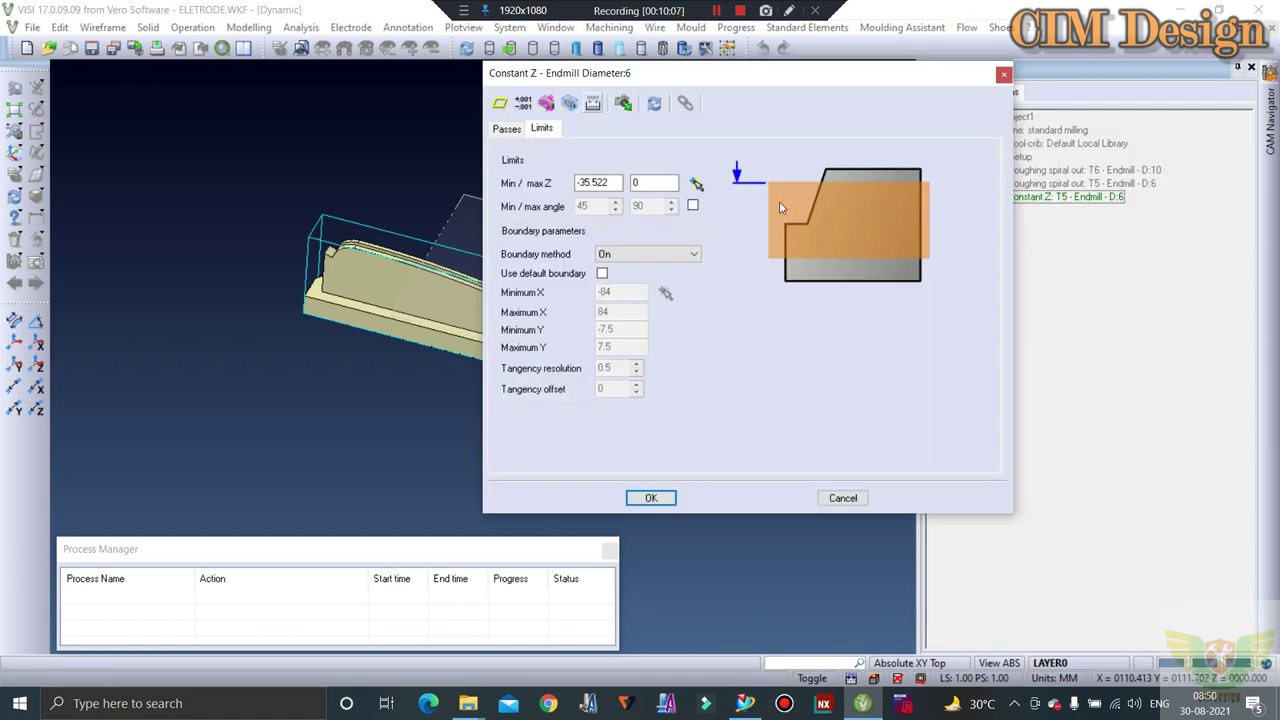
Enable side allowance and set the toolpath method to Helical with 0.05 stepdown.
click(506, 129)
click(643, 182)
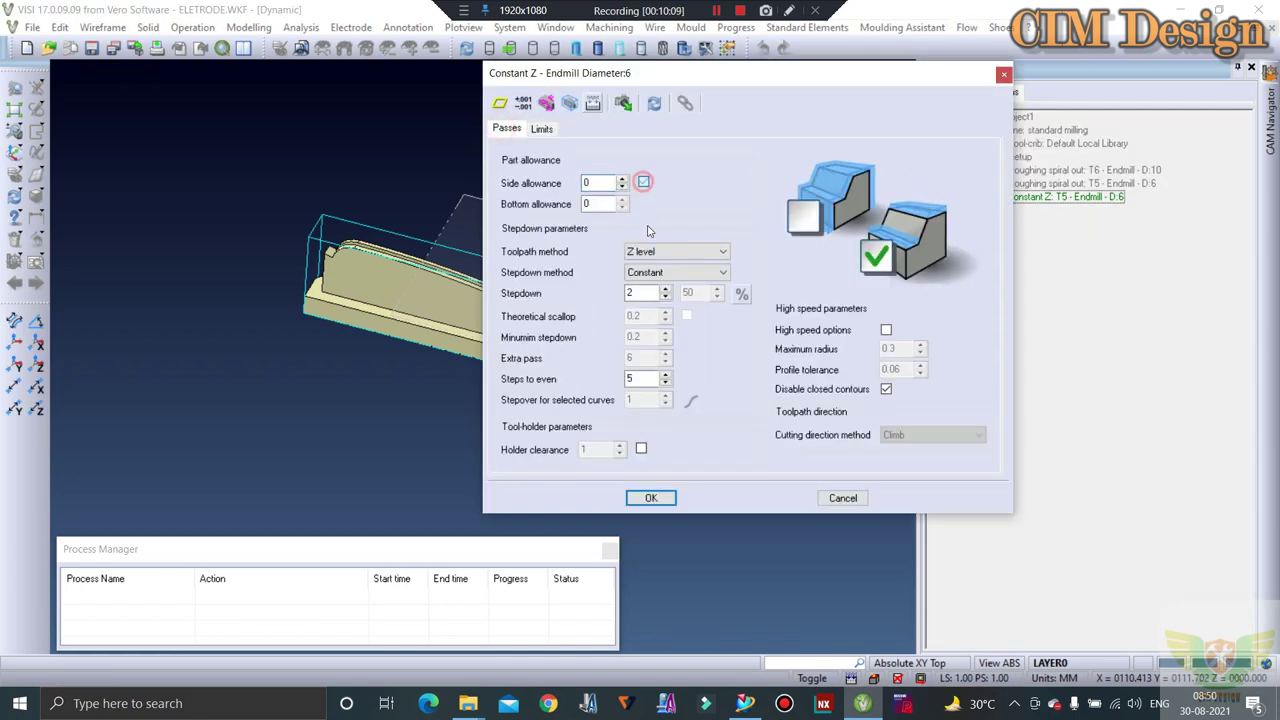
click(665, 251)
click(661, 278)
text(0.05)
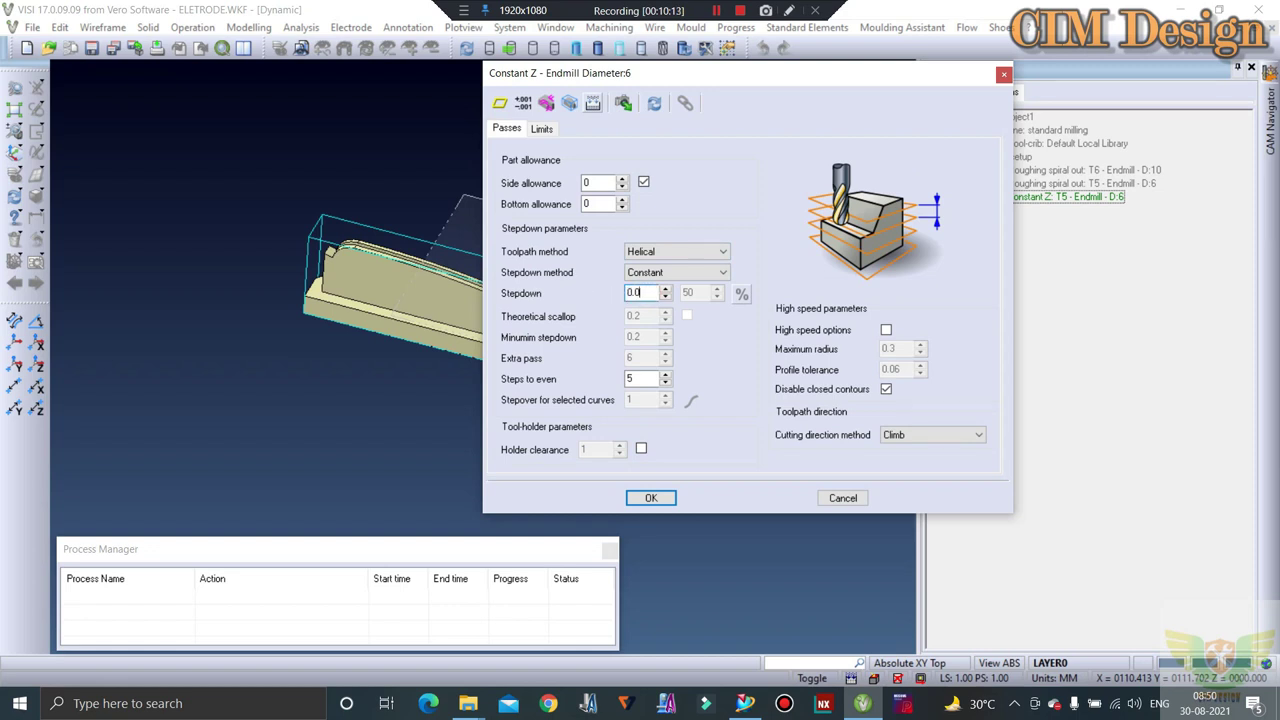
click(541, 129)
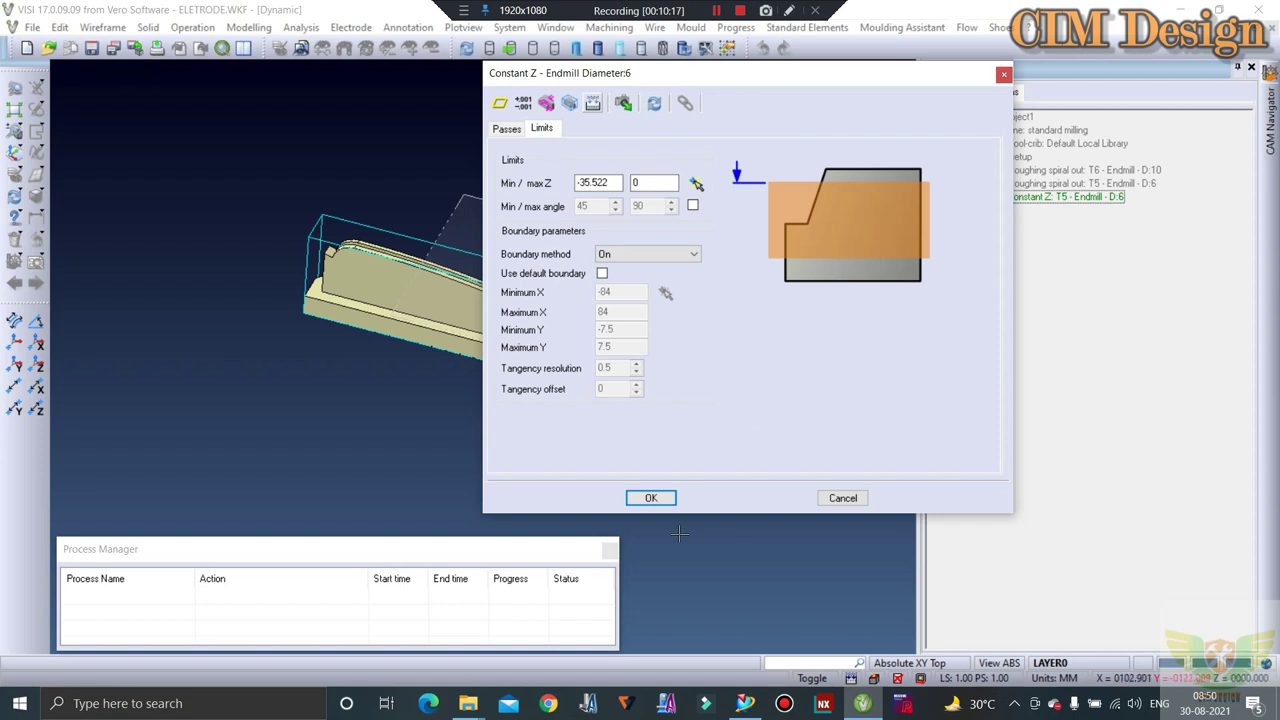
click(667, 505)
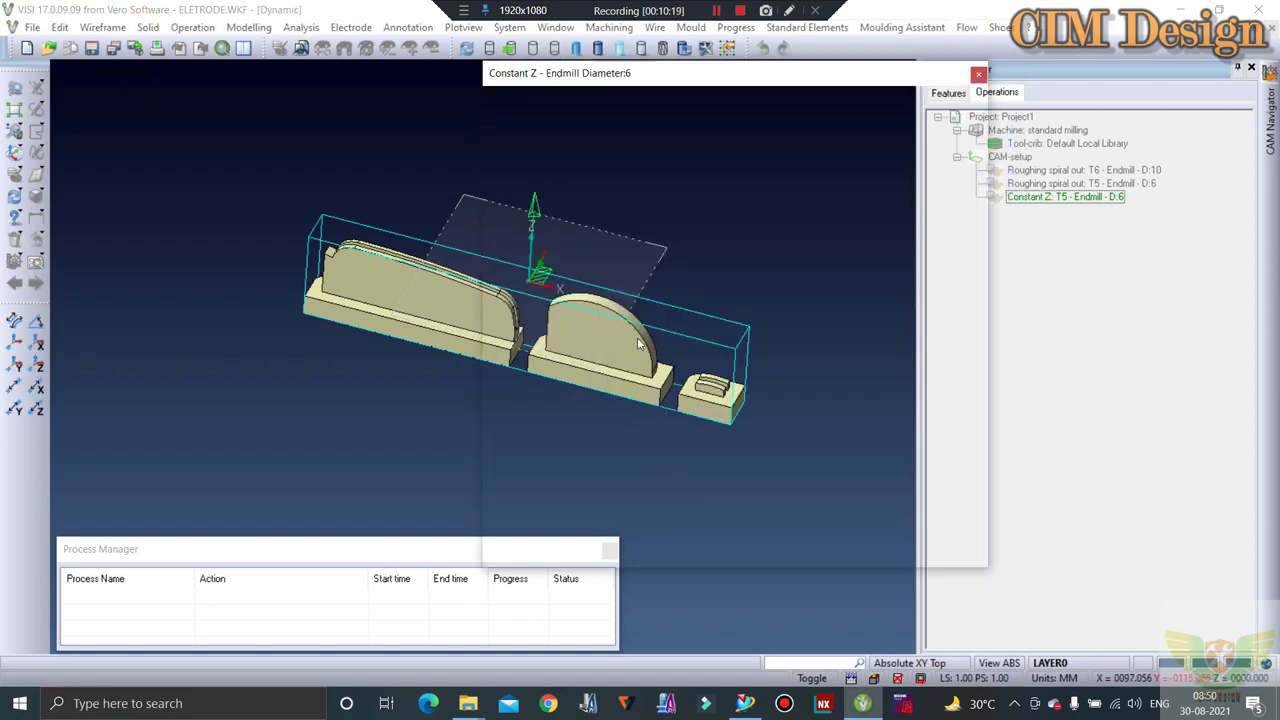
Set Axial lead-in and lead-out with Safety distance rapids, and save the operation.
click(645, 400)
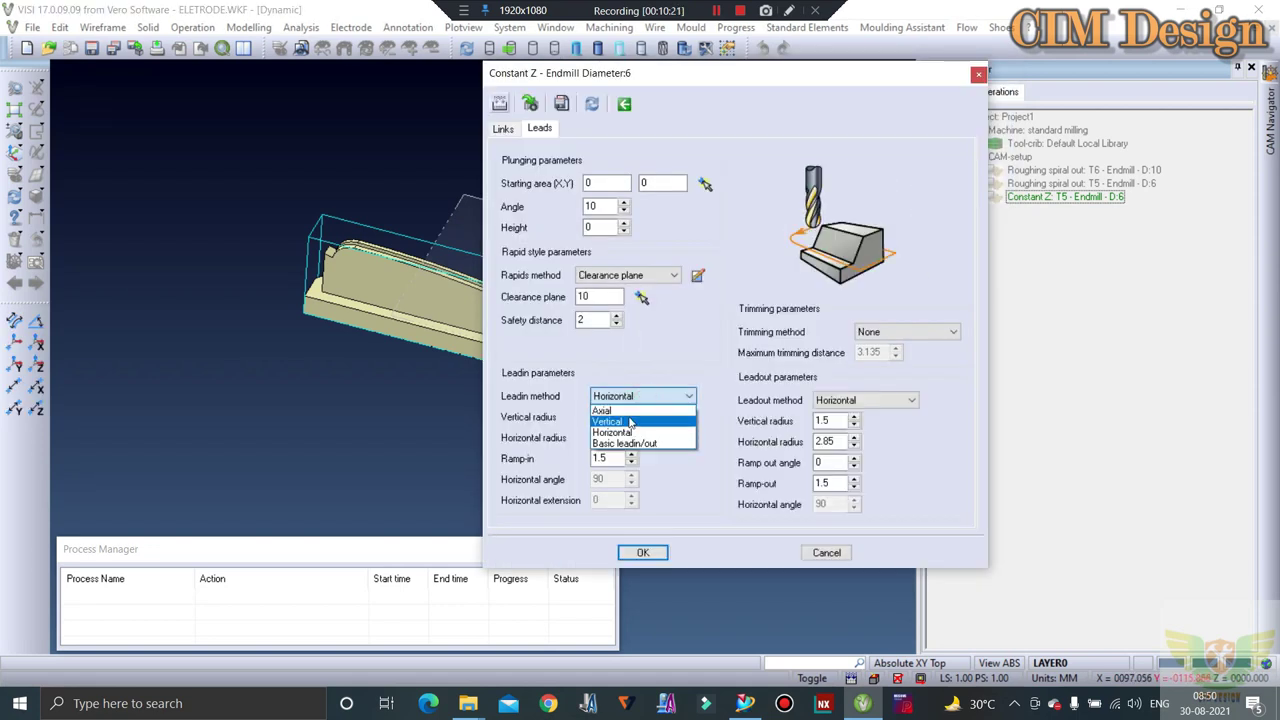
click(602, 410)
click(880, 400)
click(826, 411)
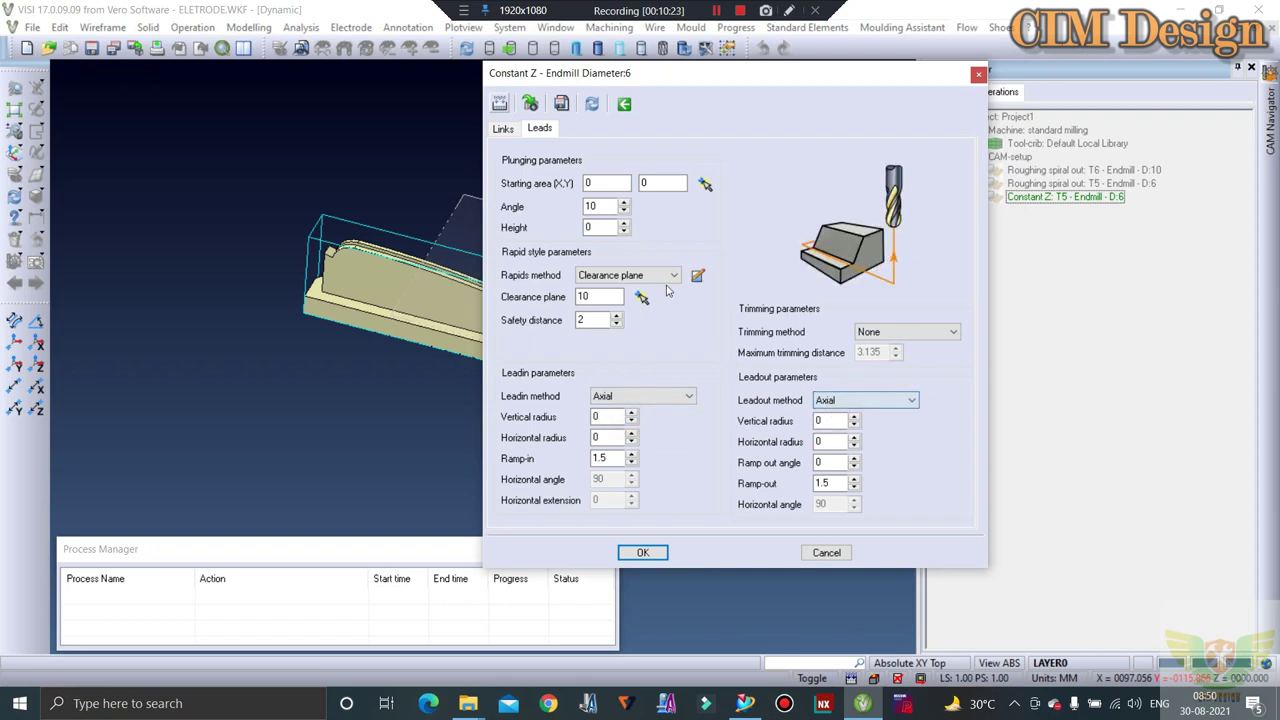
click(672, 276)
click(636, 298)
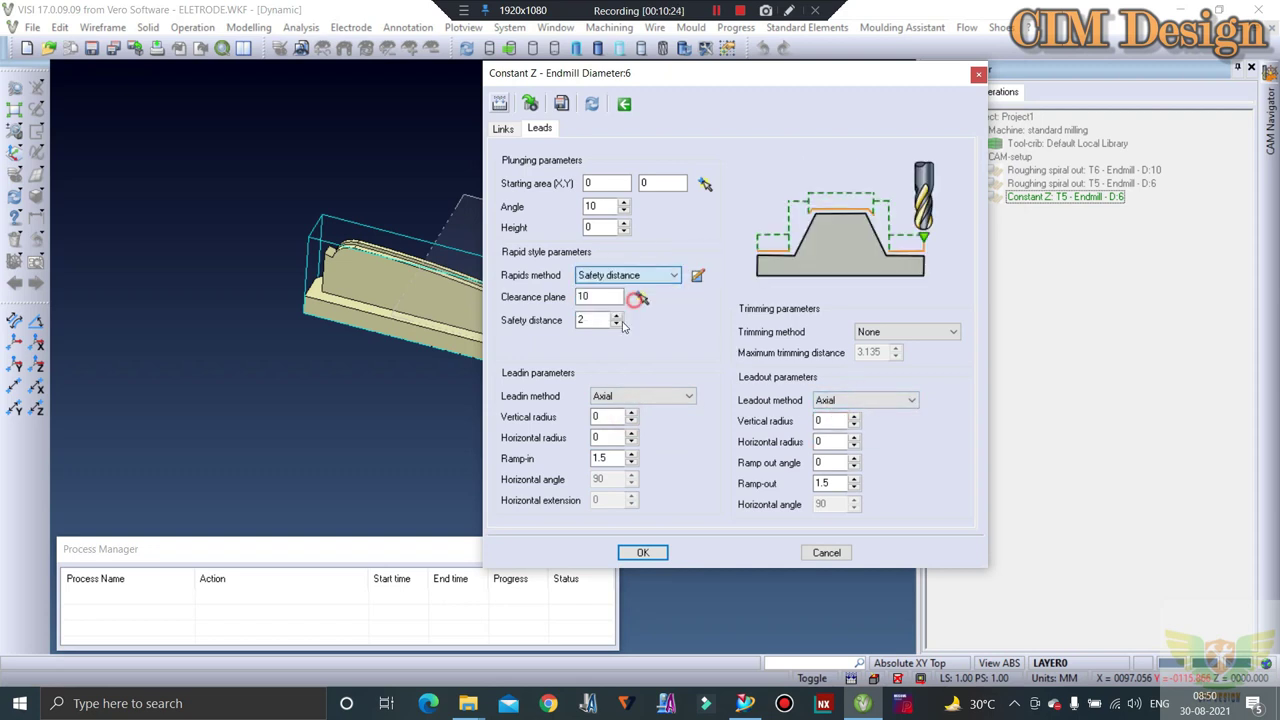
click(652, 553)
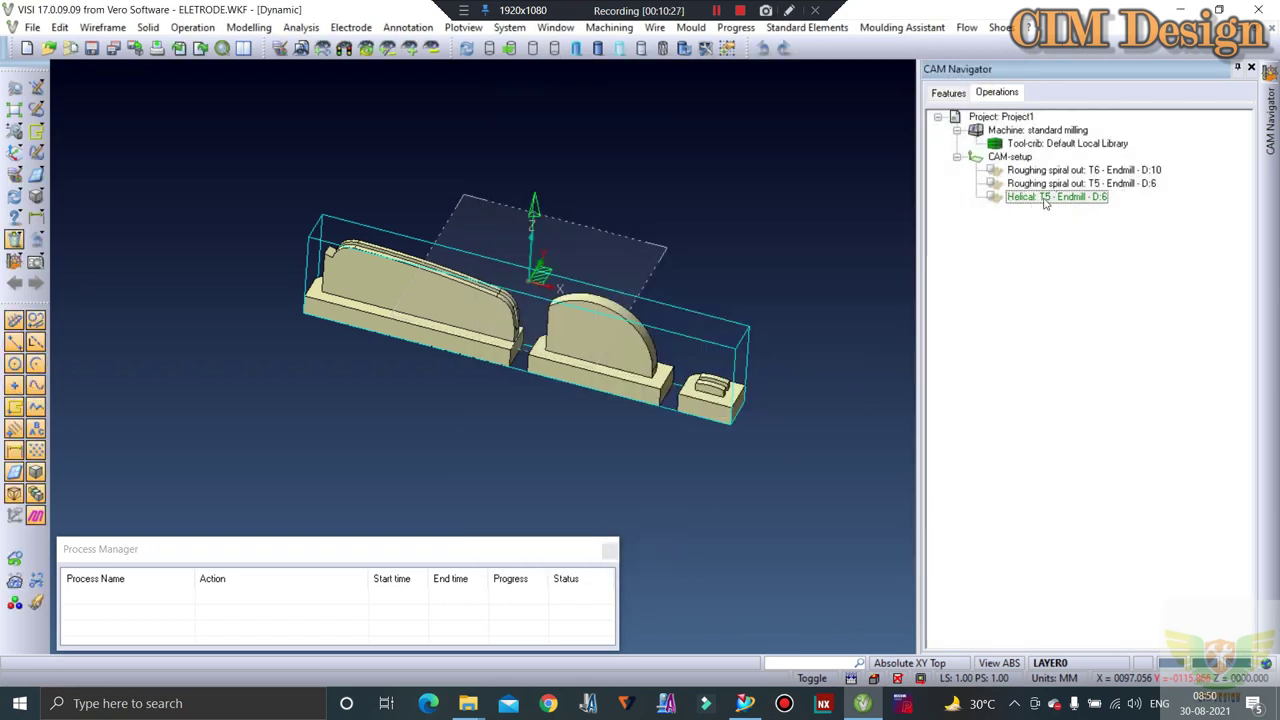
Run Edit geometry on the Helical T5 6 mm operation to calculate its toolpath.
right_click(1045, 199)
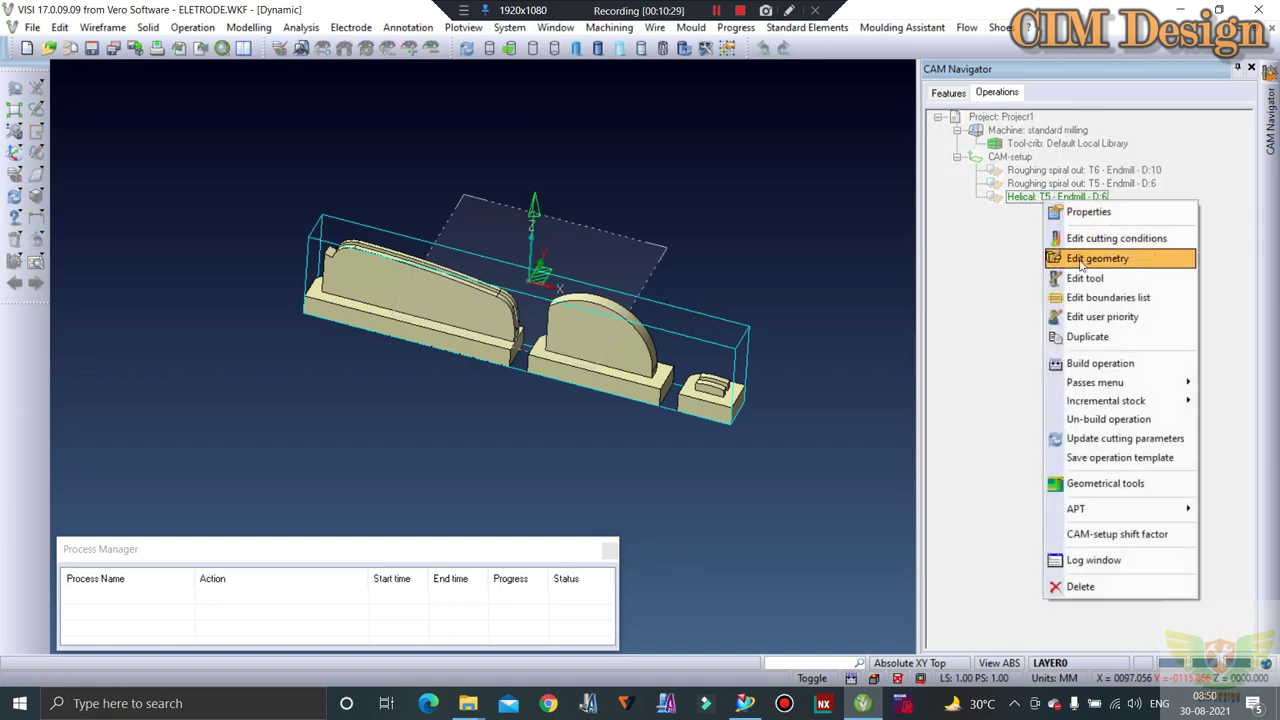
click(1080, 363)
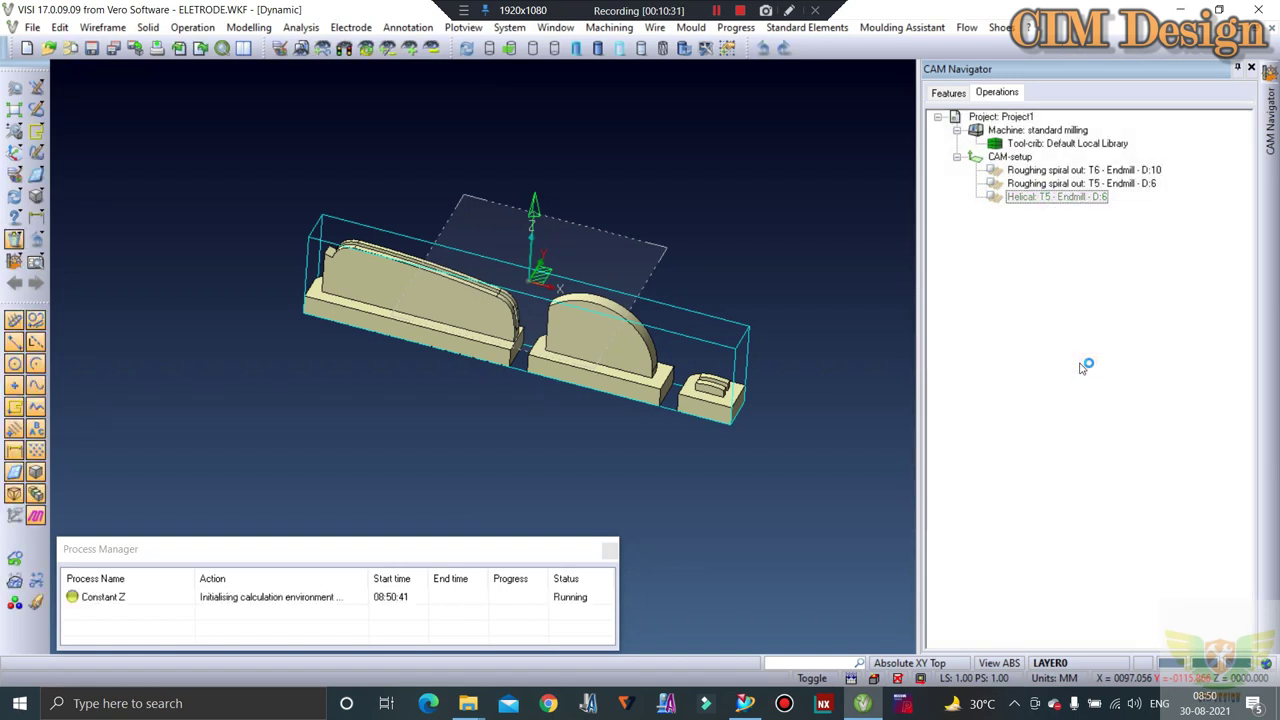
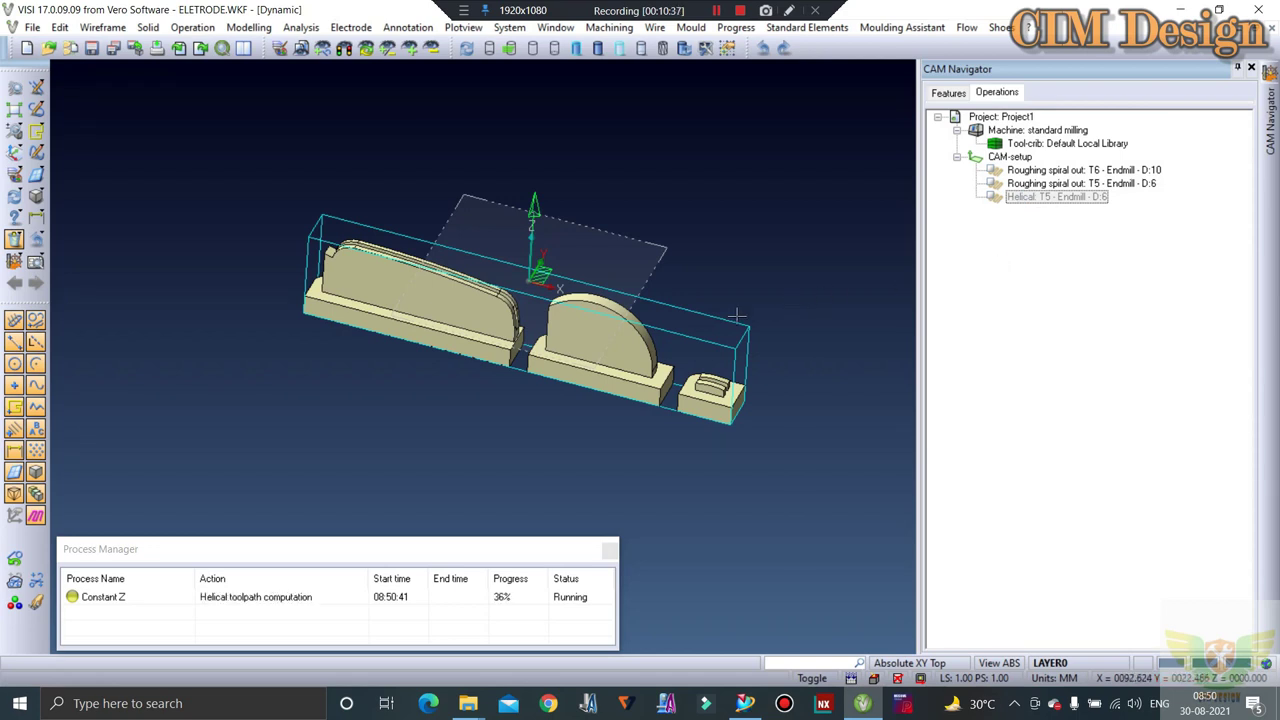
Zoom in on the left block's channel and bring up the profile-creation tools.
mouse_move(736, 316)
middle_down()
mouse_move(463, 392)
mouse_move(461, 364)
mouse_move(418, 352)
middle_up()
scroll(438, 364, up, 3)
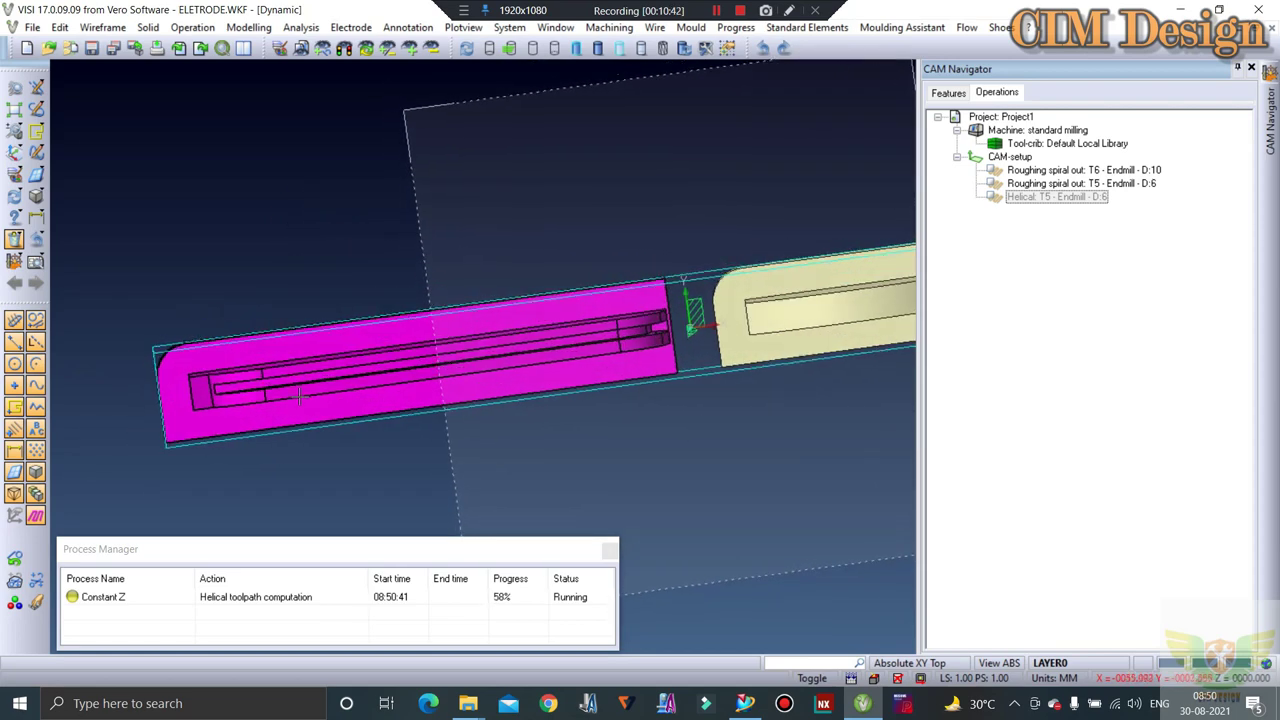
click(36, 131)
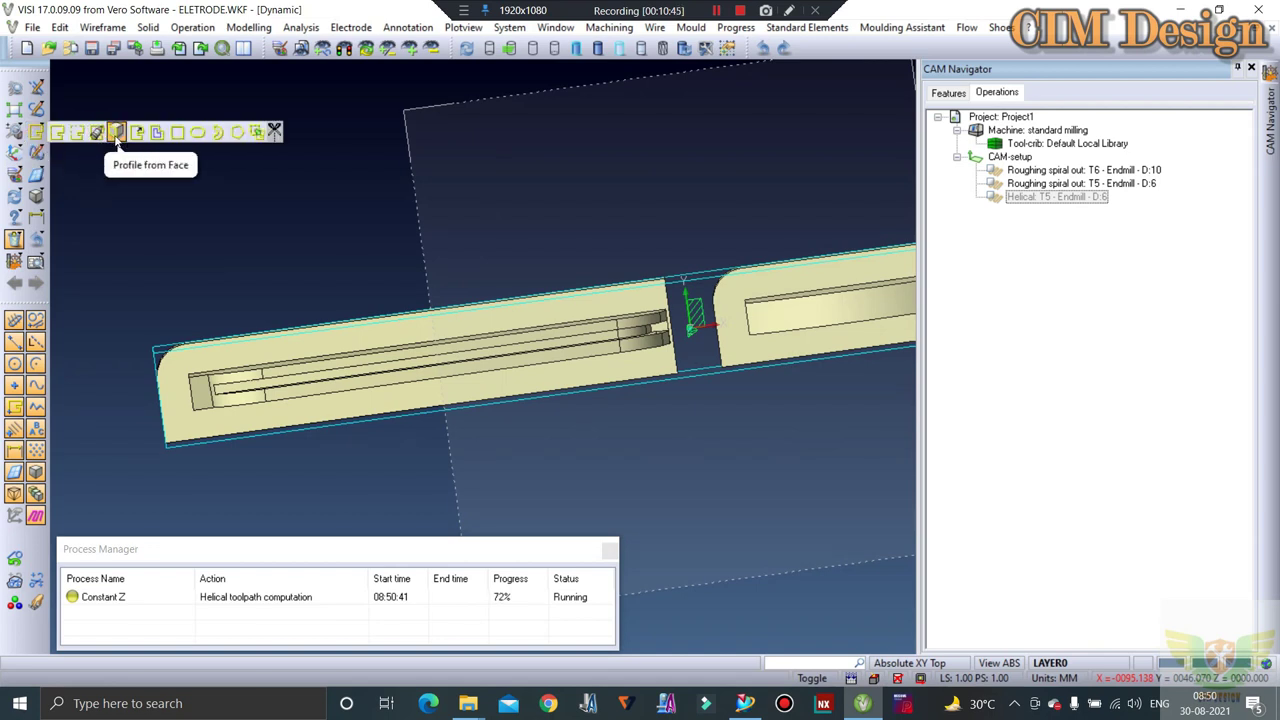
Start Profile from Face and pick the channel face, curved end, end face and top face.
click(117, 133)
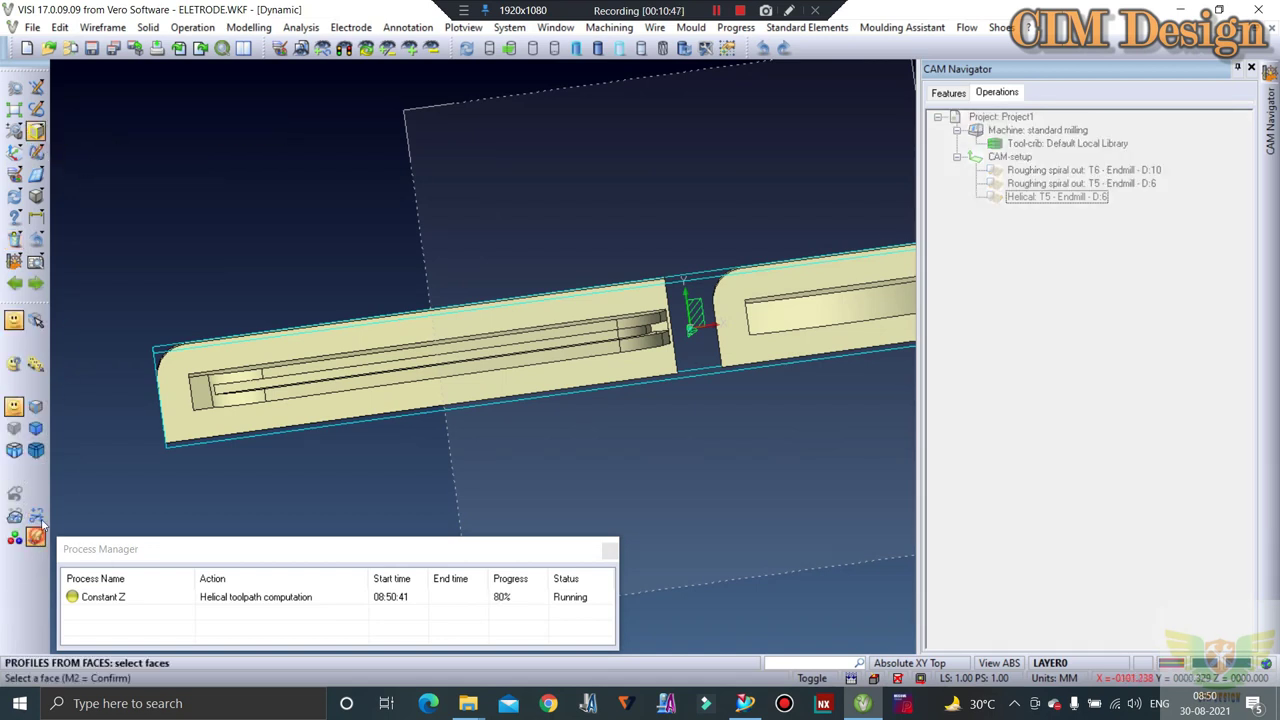
scroll(214, 371, up, 3)
scroll(257, 380, up, 2)
click(257, 370)
scroll(199, 430, down, 5)
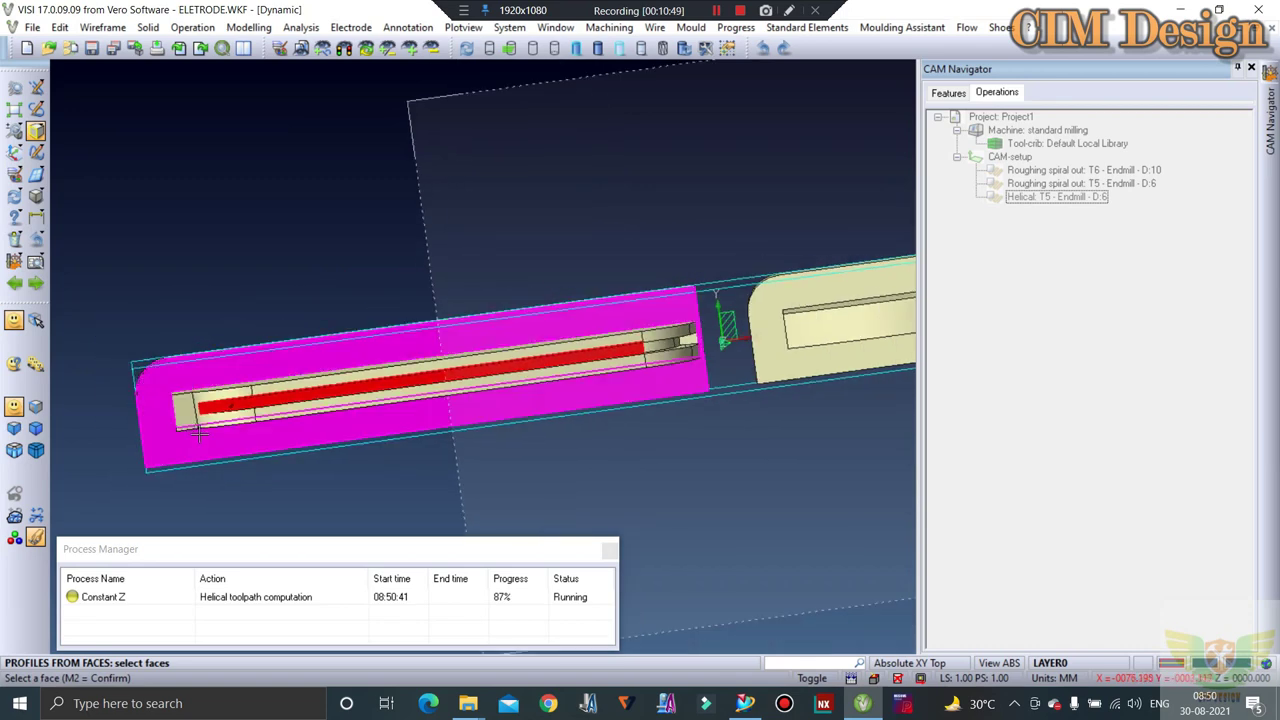
scroll(630, 345, up, 4)
middle_drag(630, 345, 612, 350)
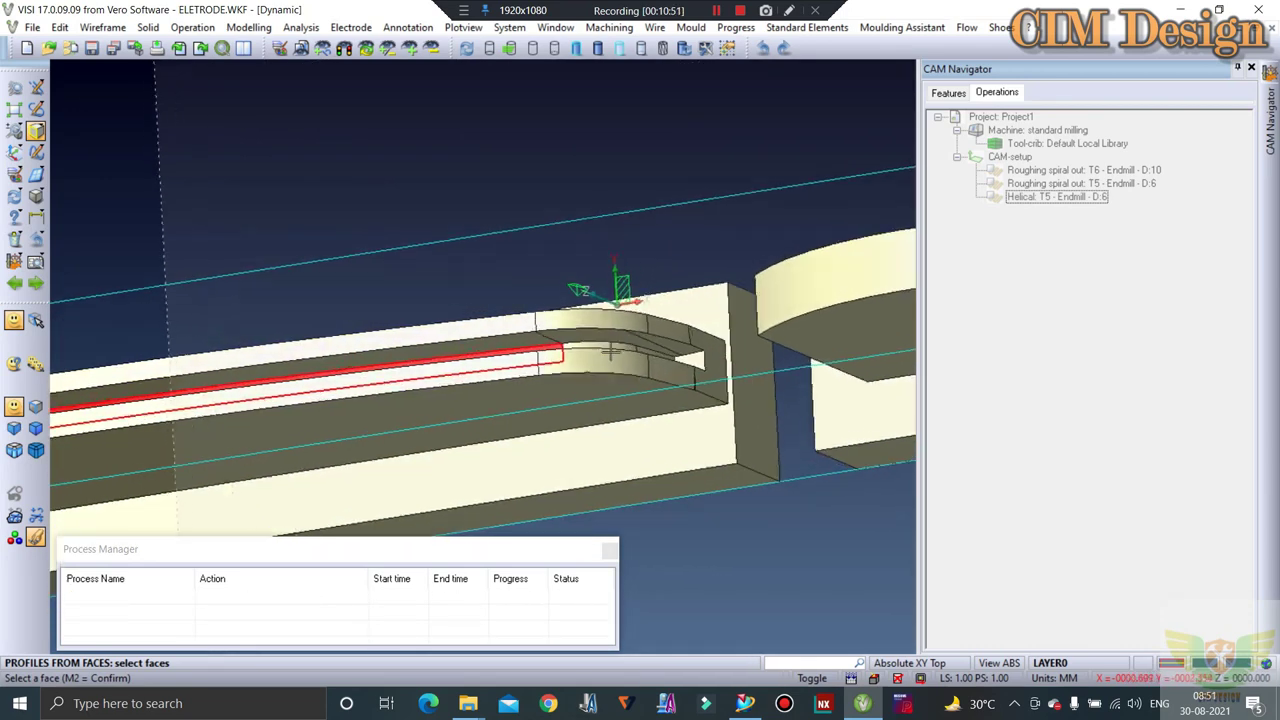
scroll(612, 350, up, 2)
scroll(630, 340, up, 2)
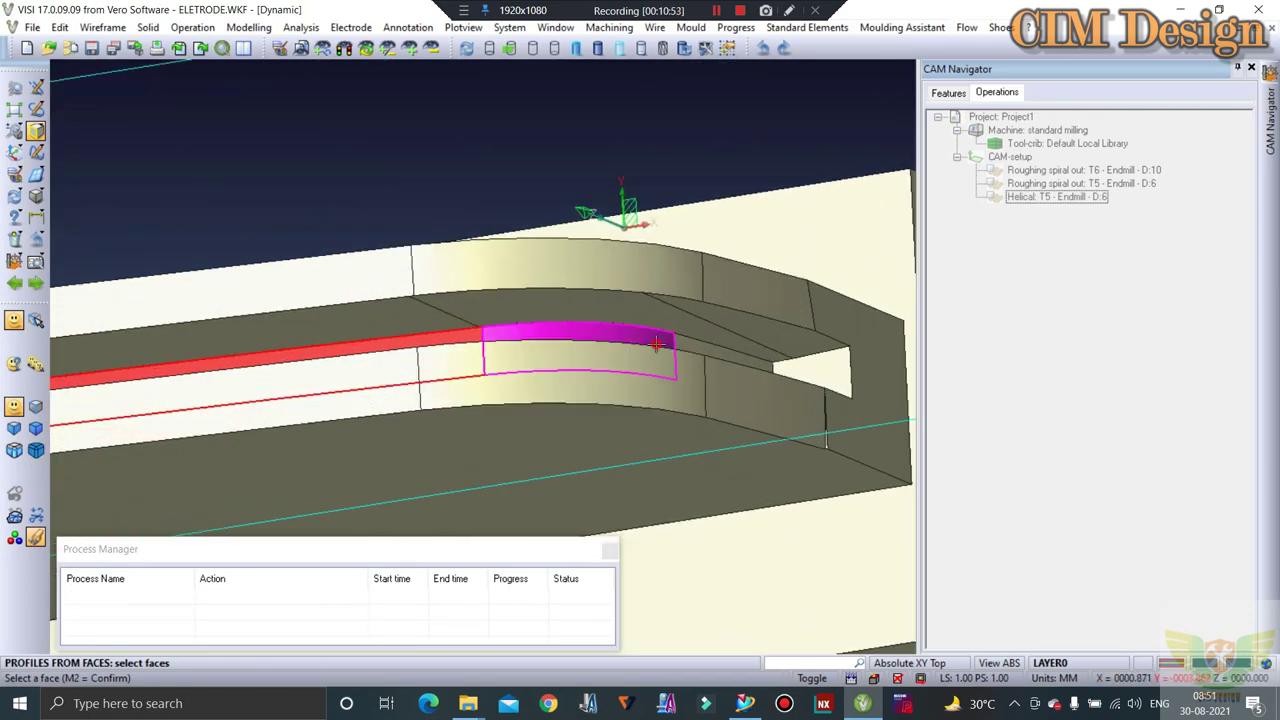
click(657, 344)
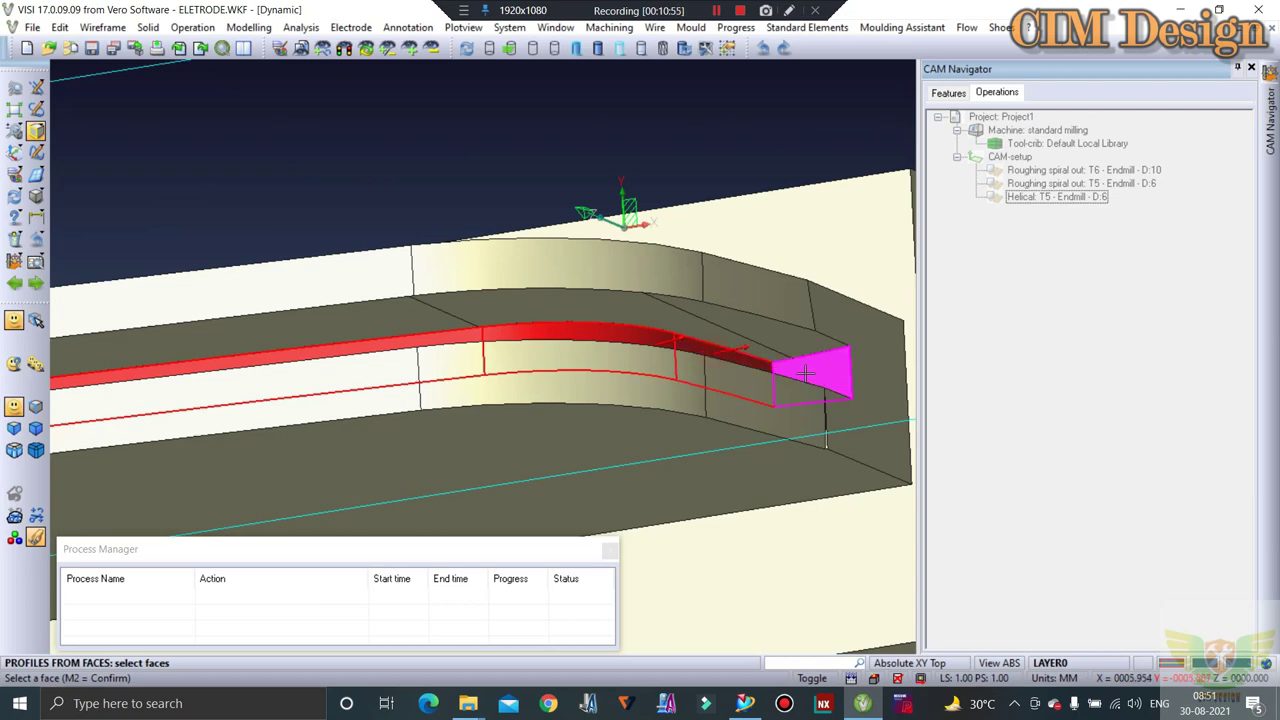
click(805, 370)
click(780, 338)
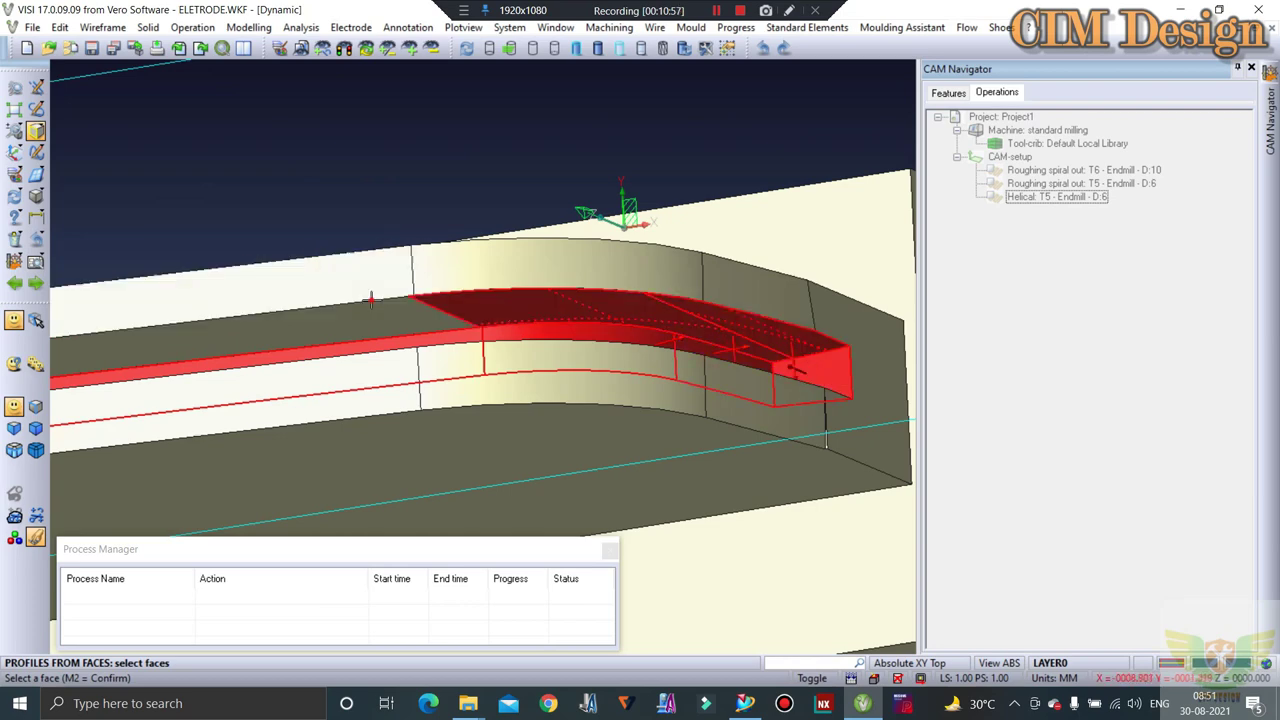
Add the two curved channel walls, the long channel wall and the right-hand pocket face.
middle_drag(357, 277, 459, 428)
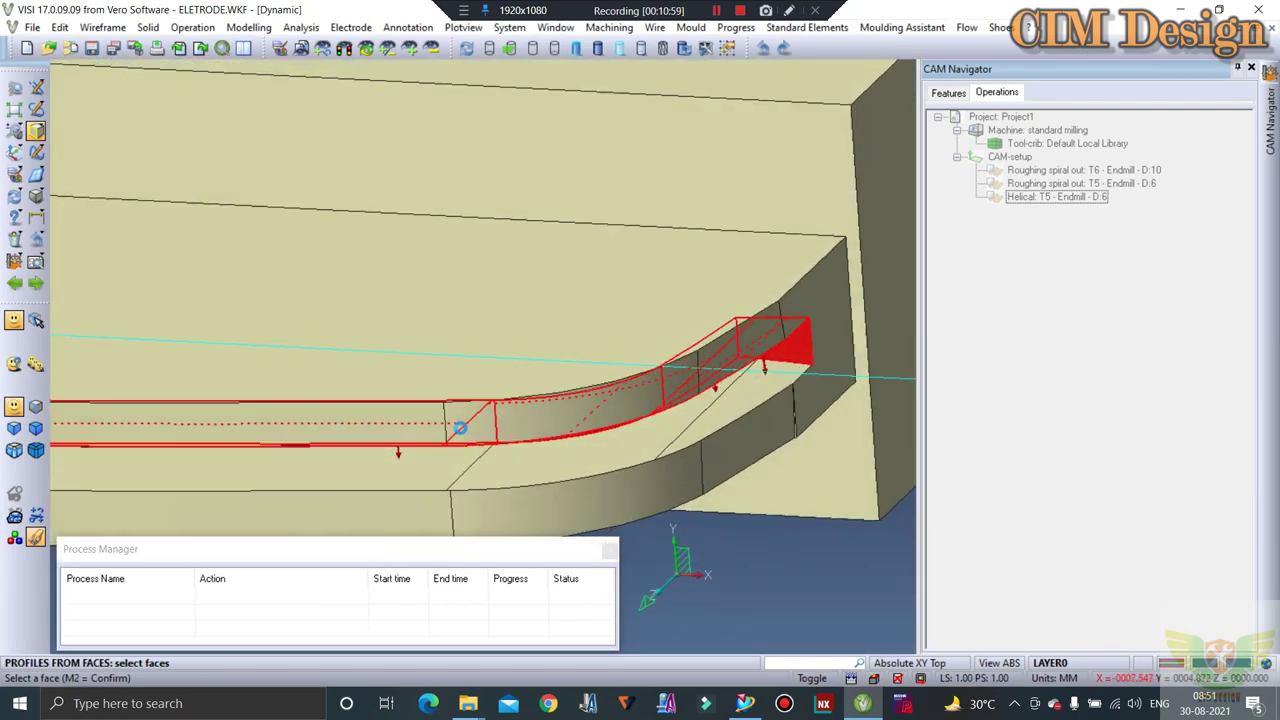
click(712, 424)
click(644, 430)
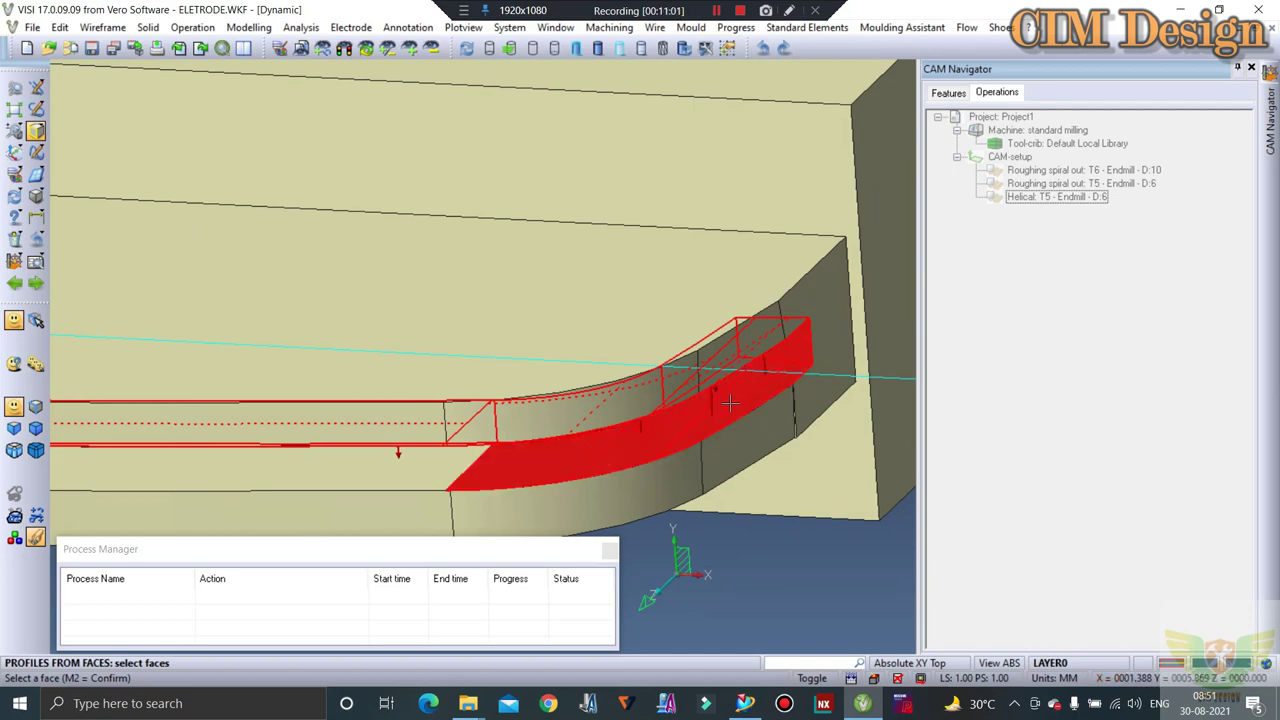
mouse_move(644, 430)
middle_down()
mouse_move(537, 434)
mouse_move(425, 381)
middle_up()
click(537, 434)
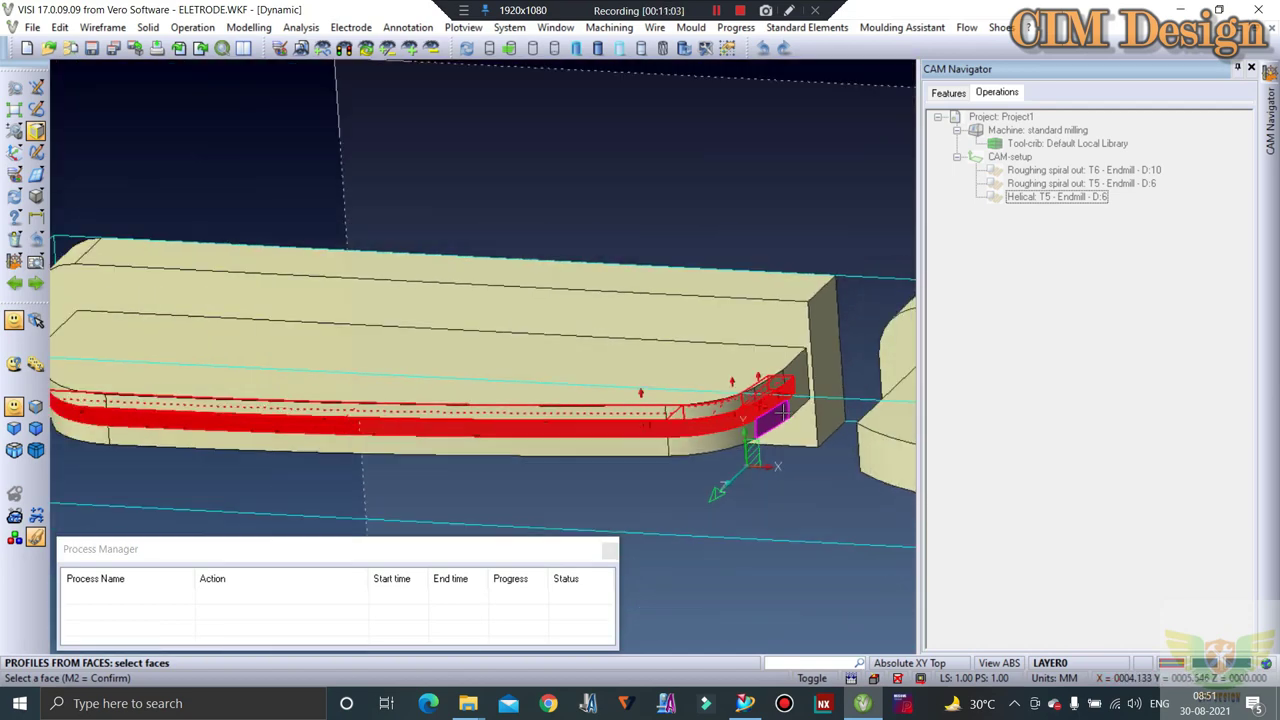
scroll(171, 449, up, 5)
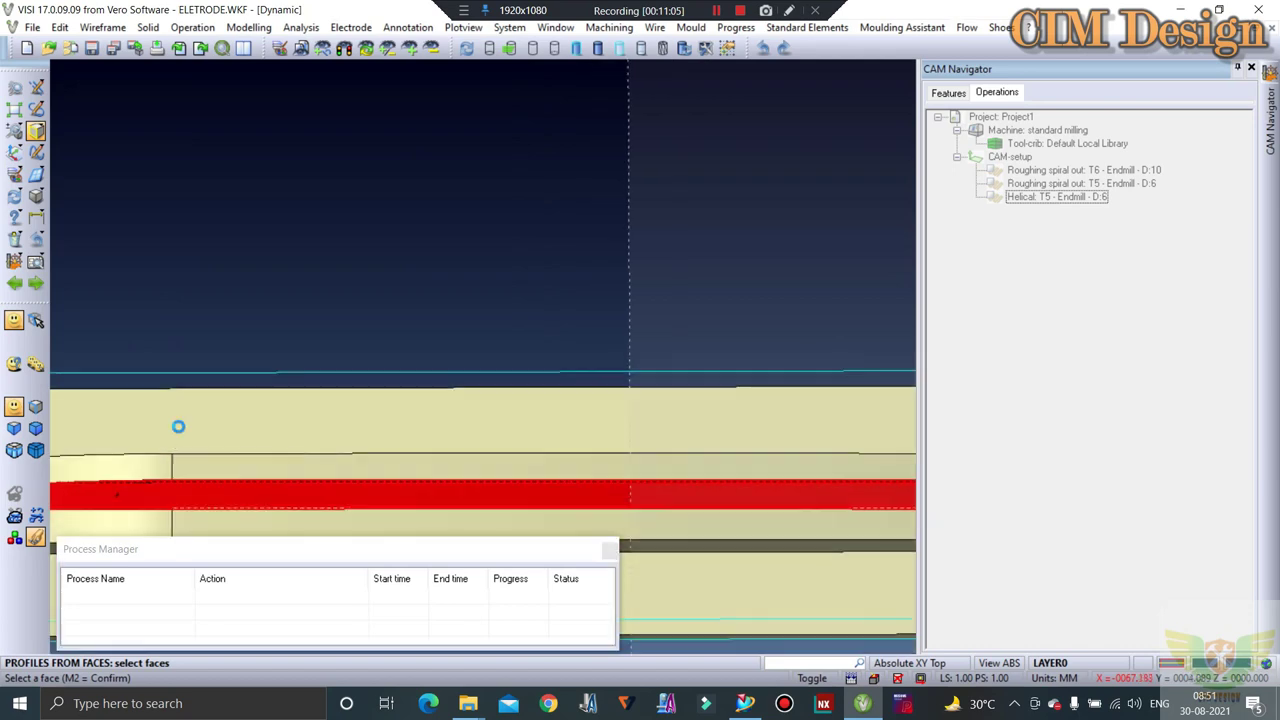
scroll(306, 323, down, 4)
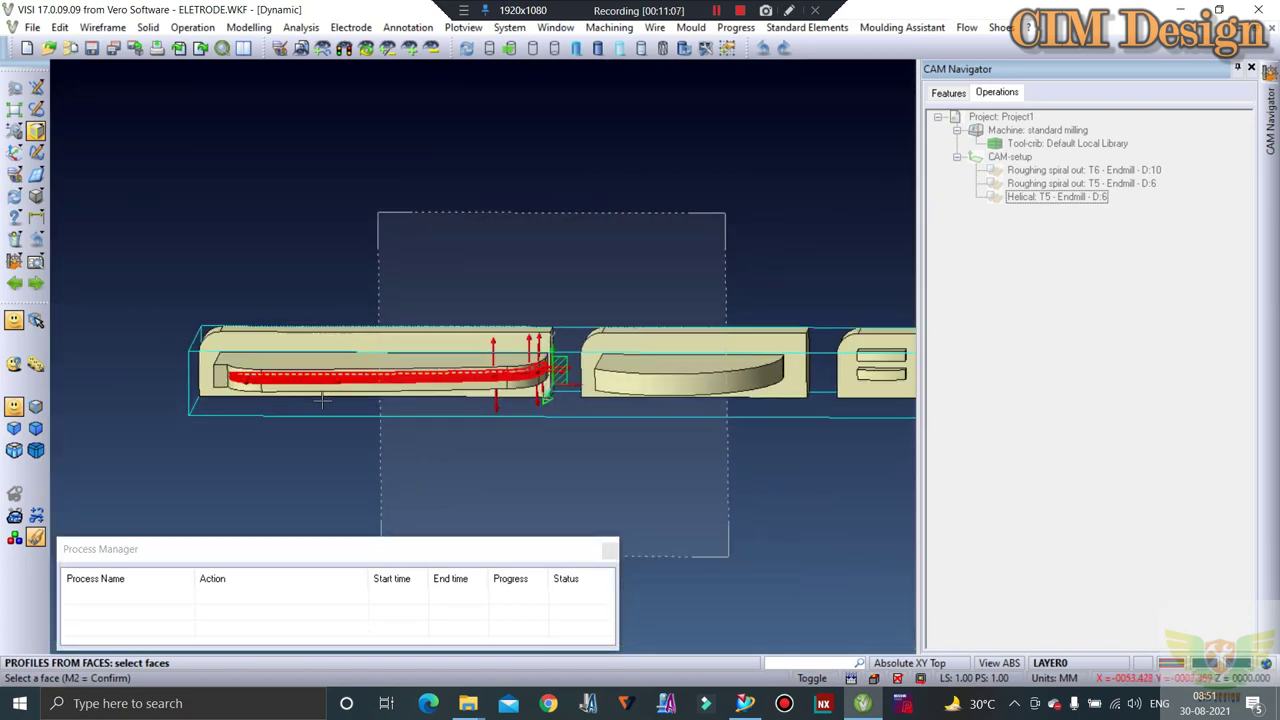
scroll(744, 357, up, 2)
scroll(744, 357, up, 2)
scroll(744, 357, down, 1)
click(723, 384)
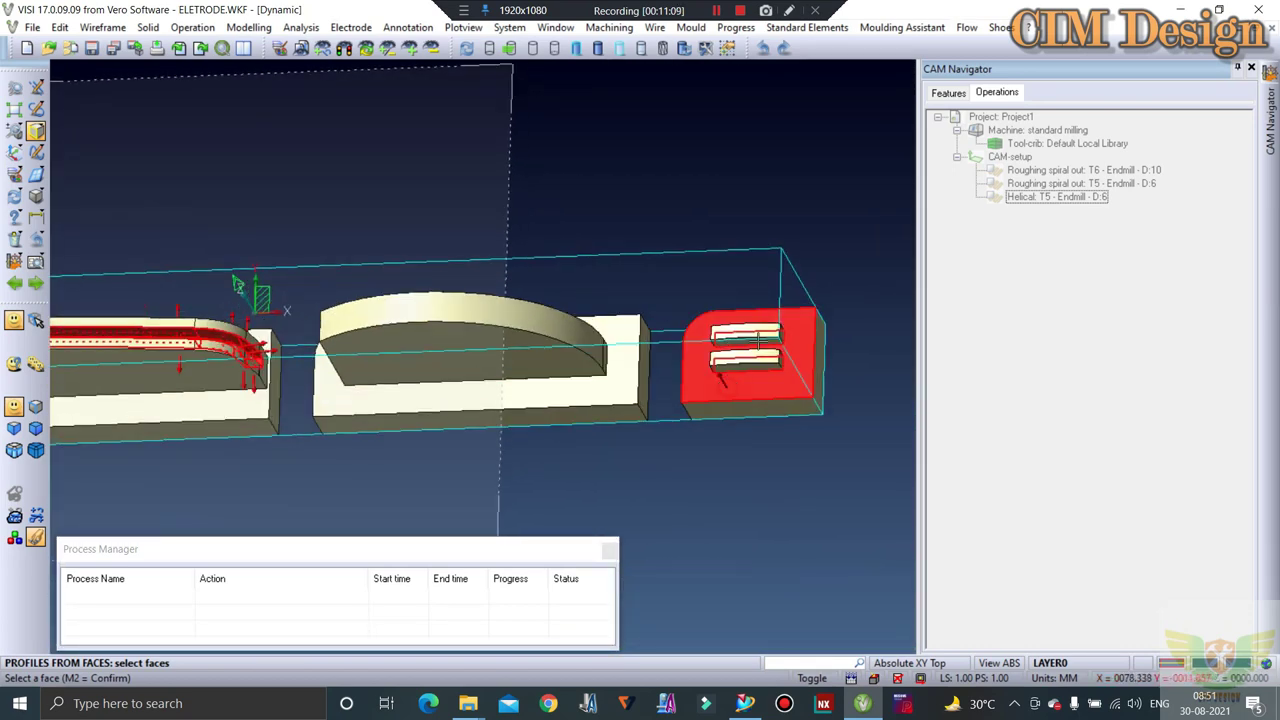
scroll(723, 384, down, 3)
scroll(700, 370, up, 1)
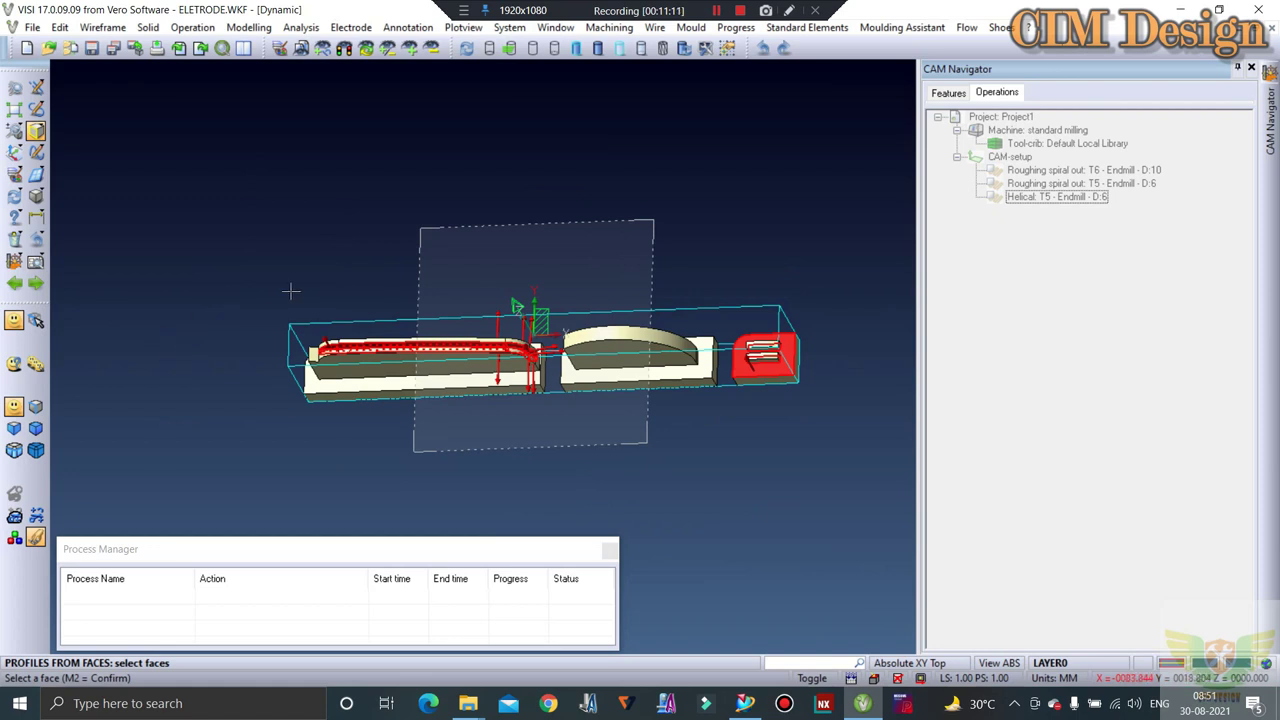
scroll(301, 342, up, 3)
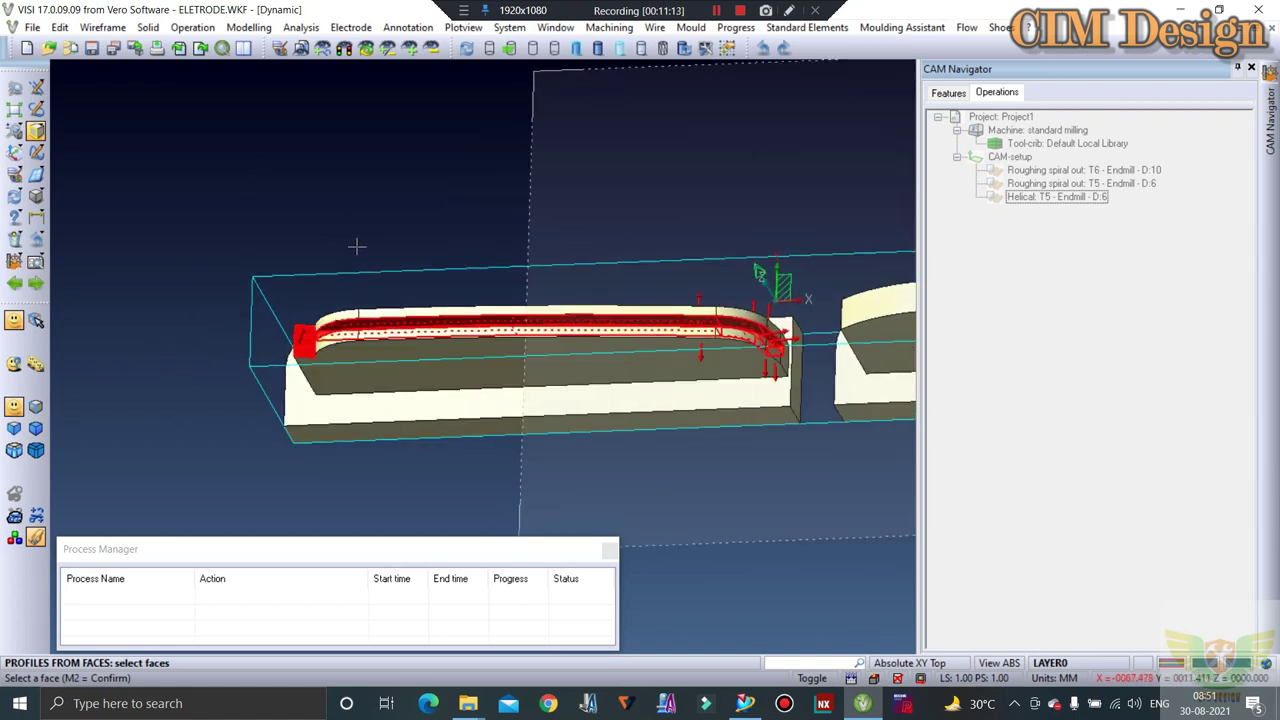
Confirm the faces and create Outer boundary profiles projected On current workplane.
middle_click(378, 213)
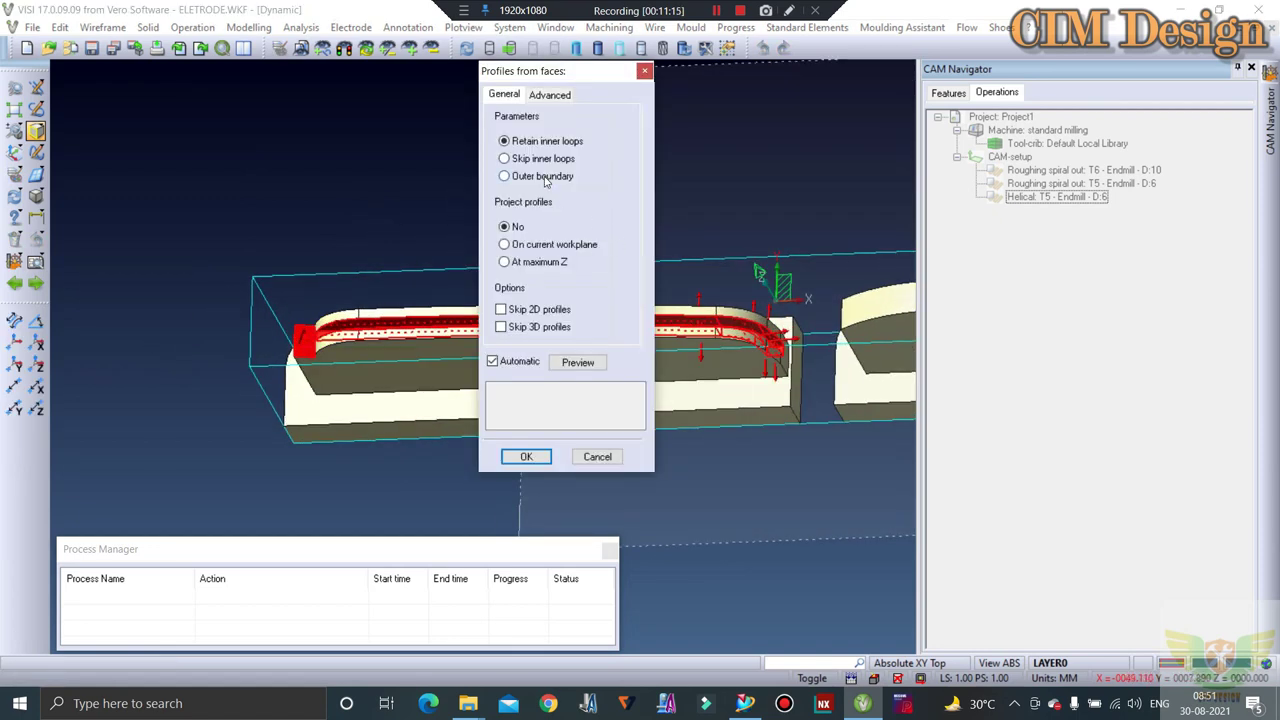
click(545, 177)
click(563, 243)
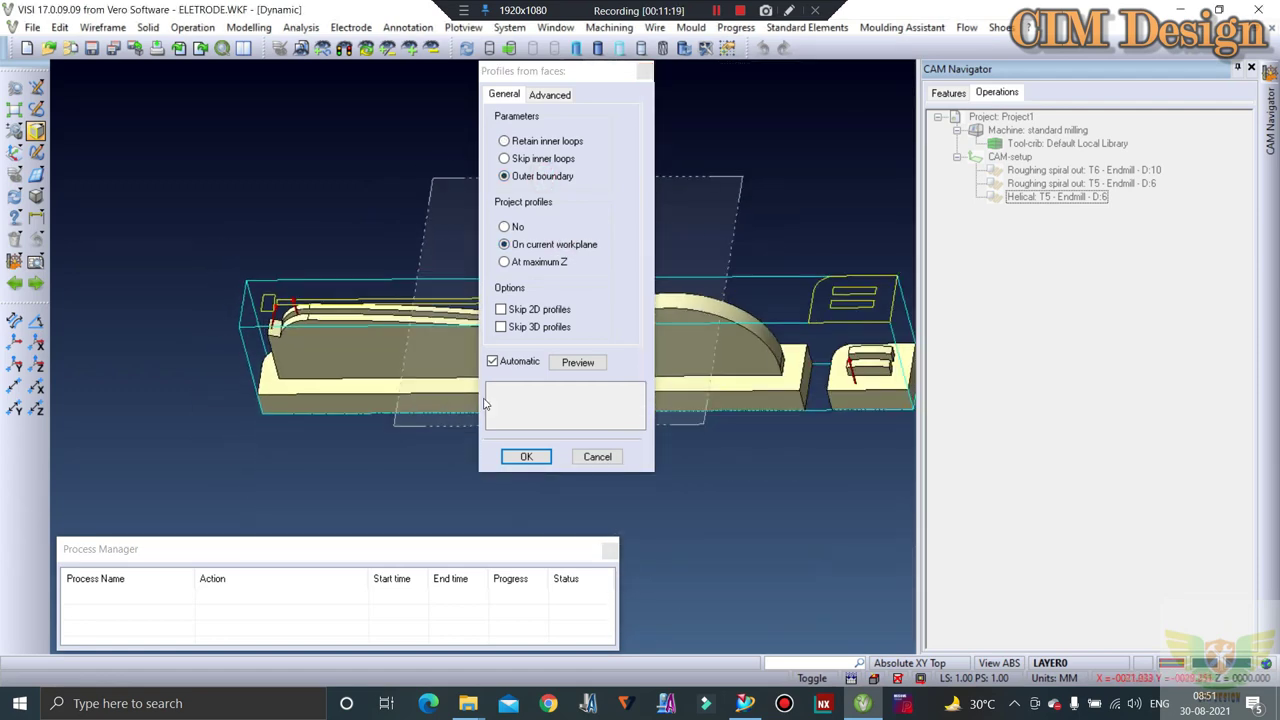
click(527, 457)
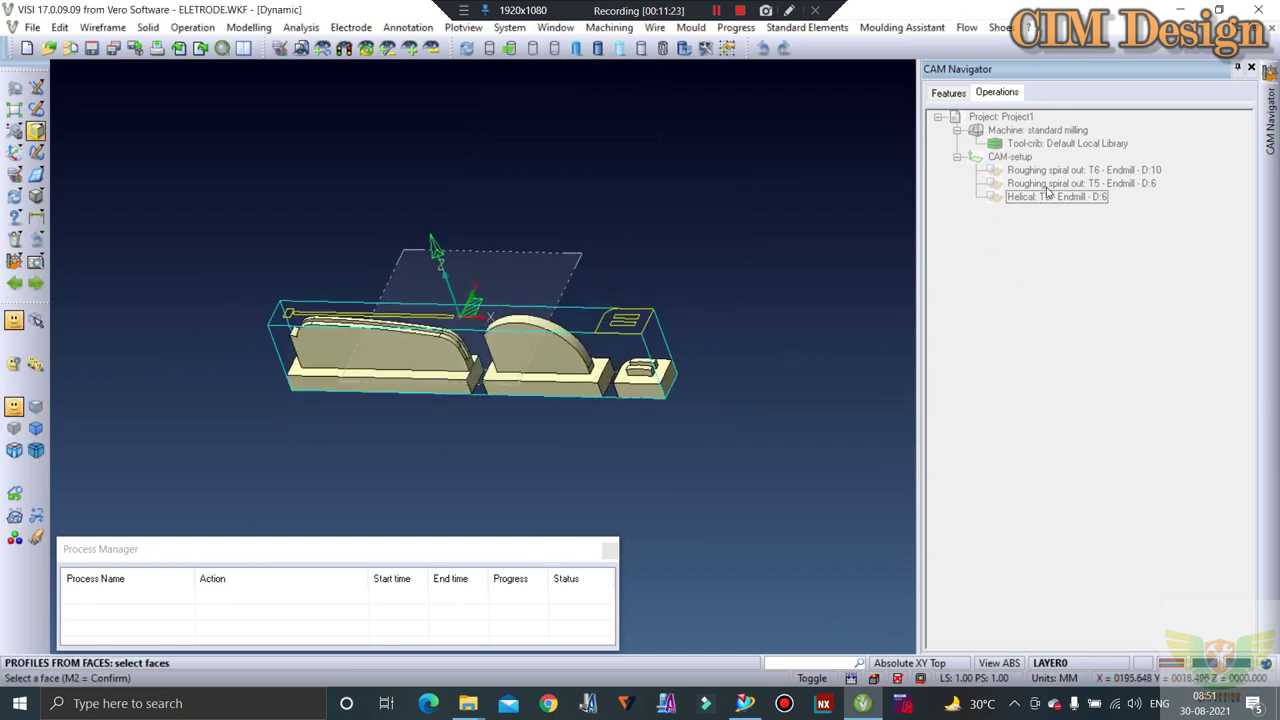
Add a new Roughing operation to the CAM setup.
click(993, 199)
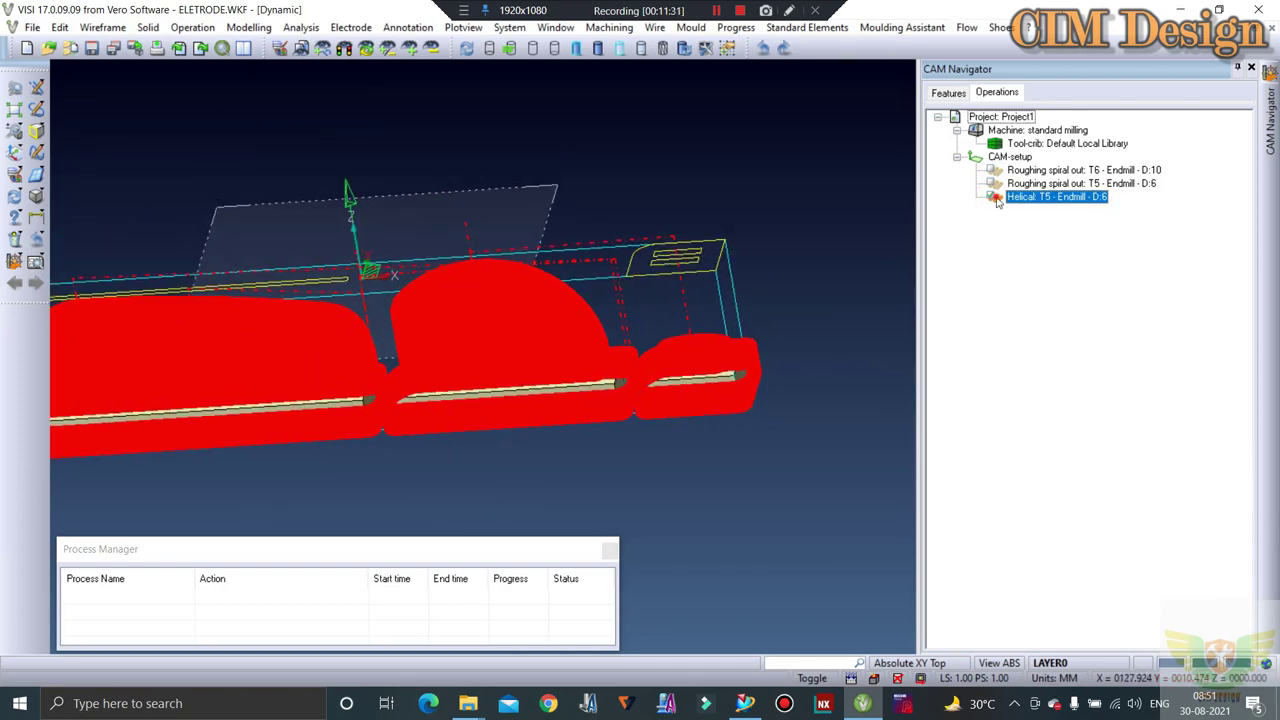
click(1010, 157)
click(1030, 145)
right_click(1030, 148)
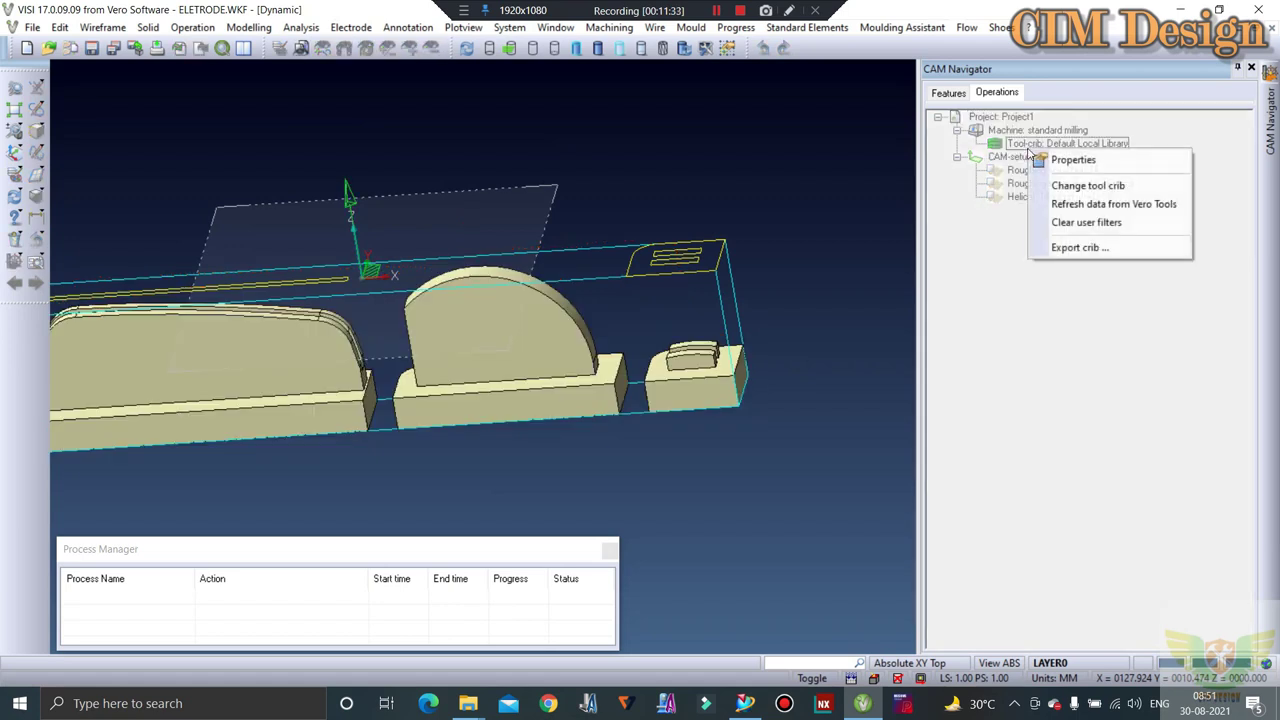
click(978, 300)
click(1010, 158)
right_click(1012, 160)
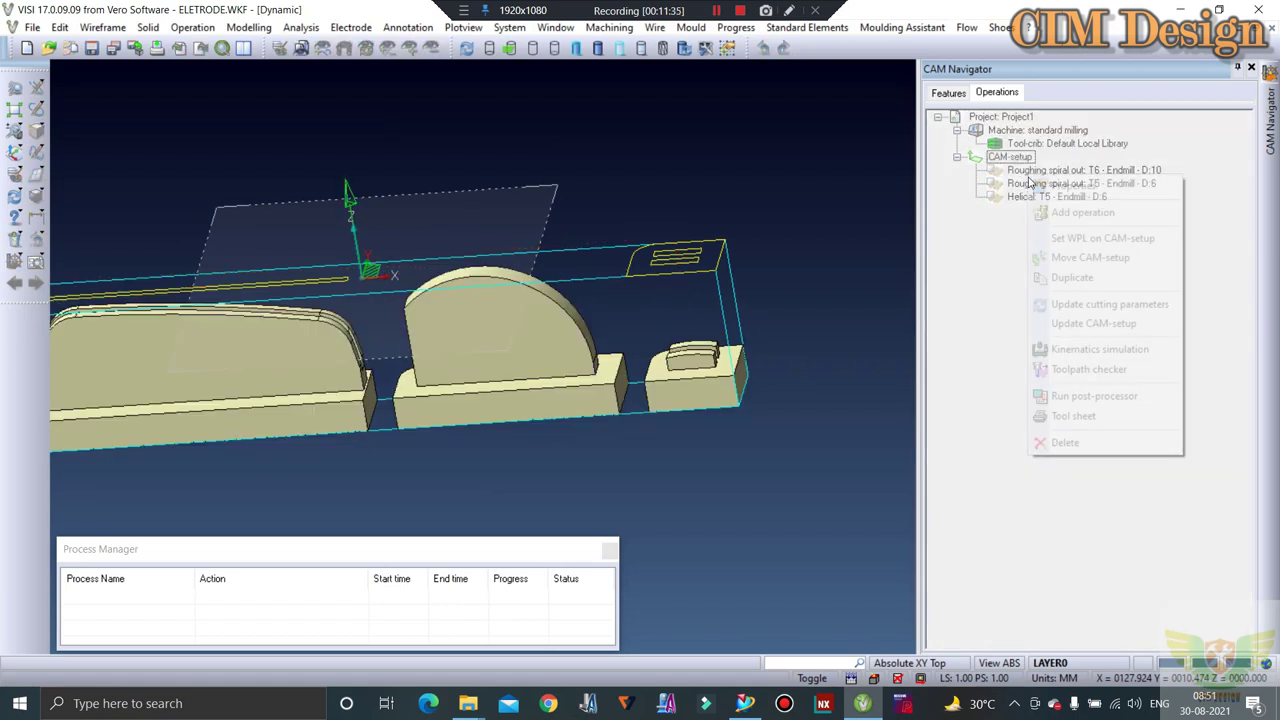
click(1062, 213)
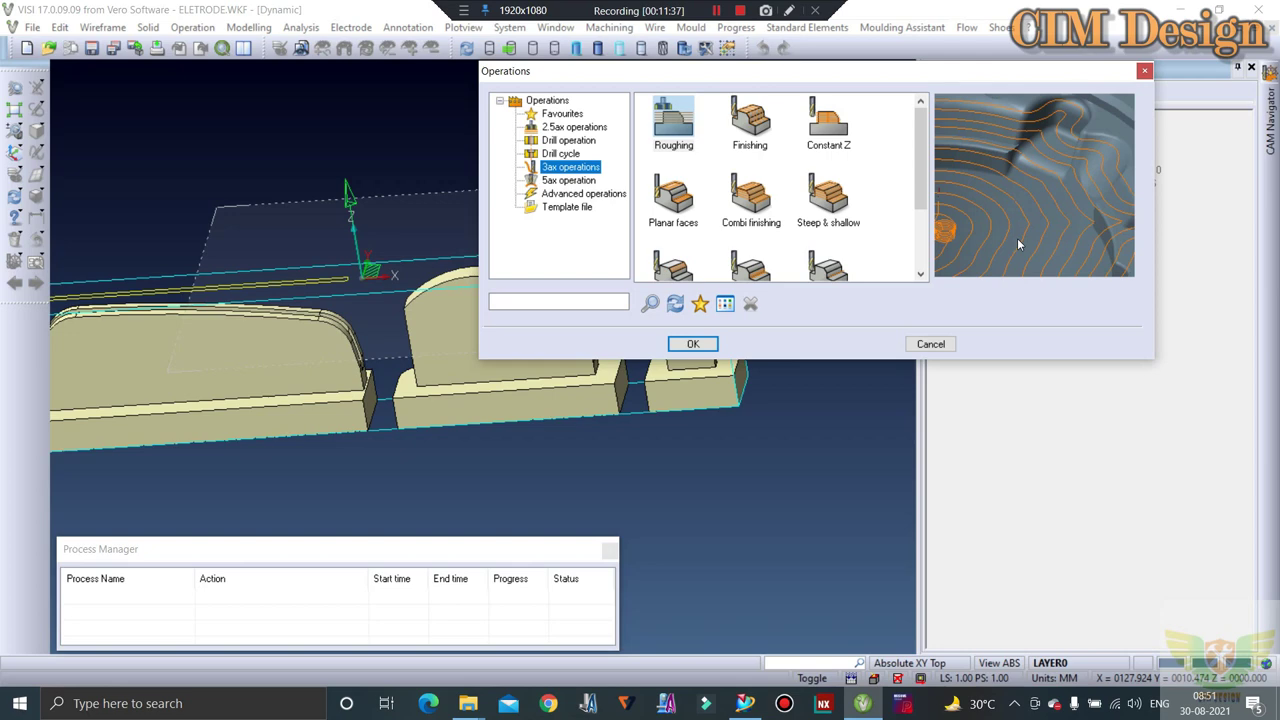
double_click(672, 140)
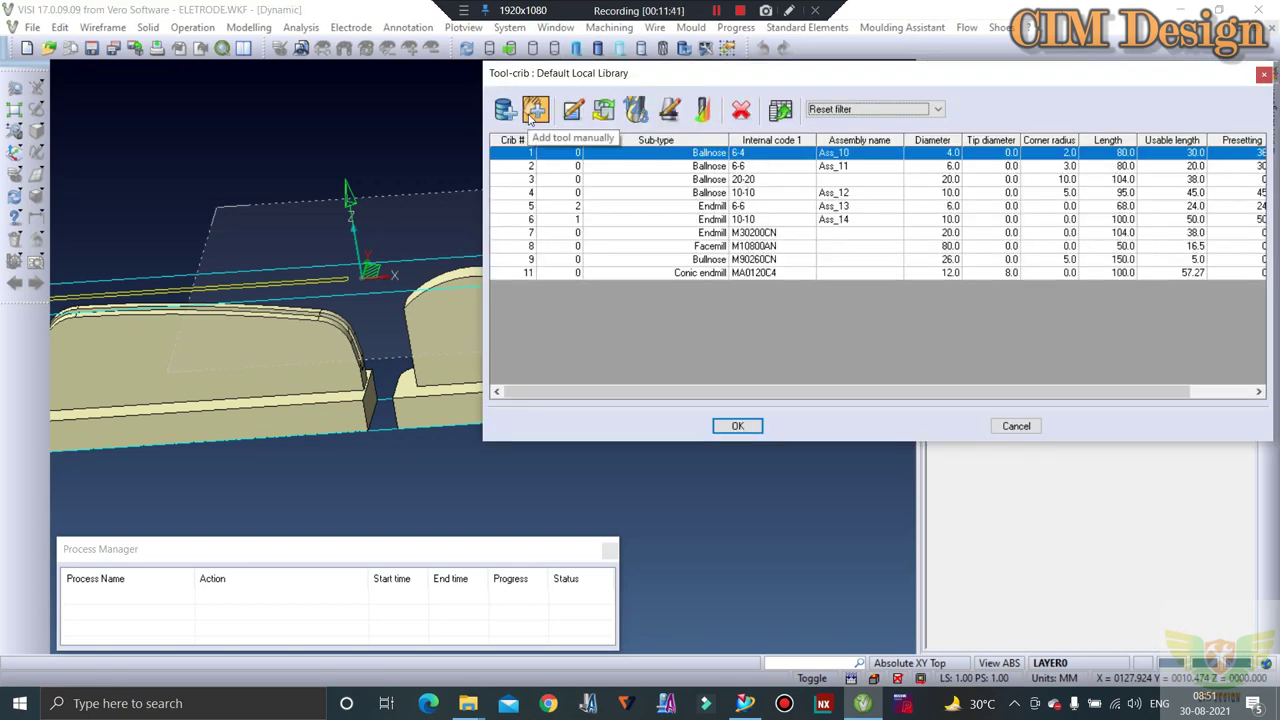
Add a 1 mm Endmill (D 1, SD 1) to the tool-crib for the roughing.
click(530, 113)
click(620, 135)
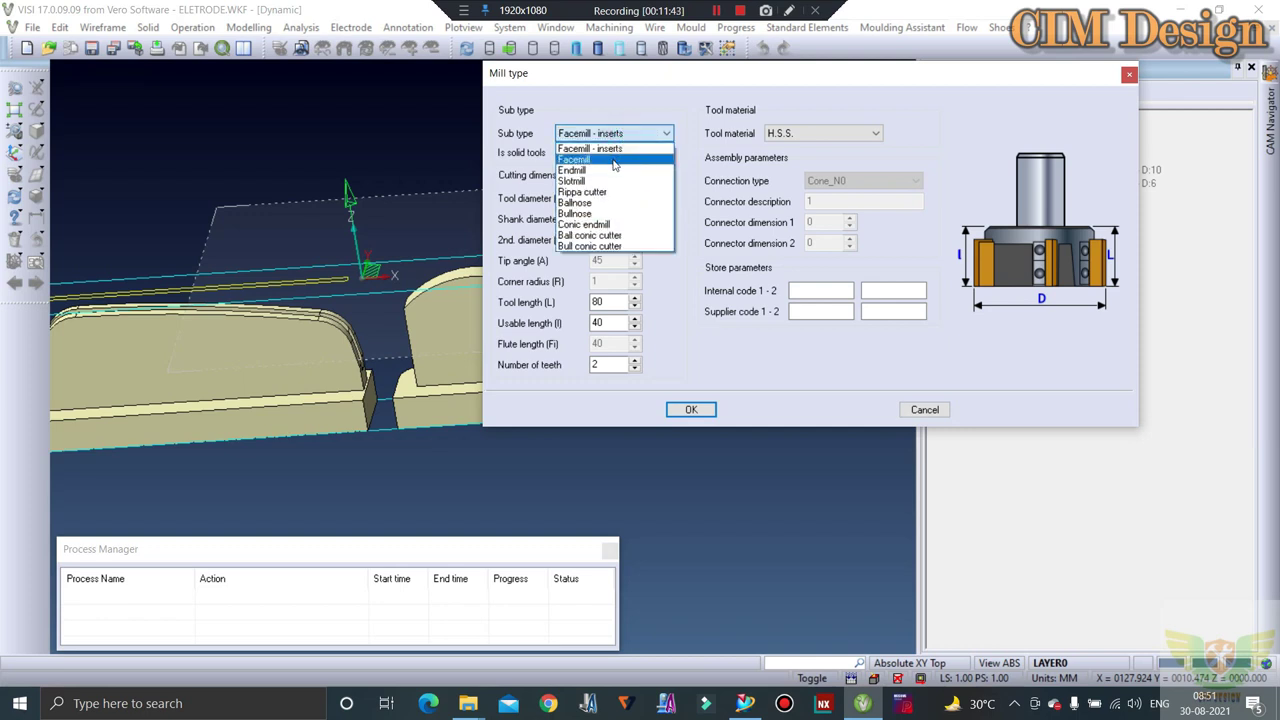
click(609, 170)
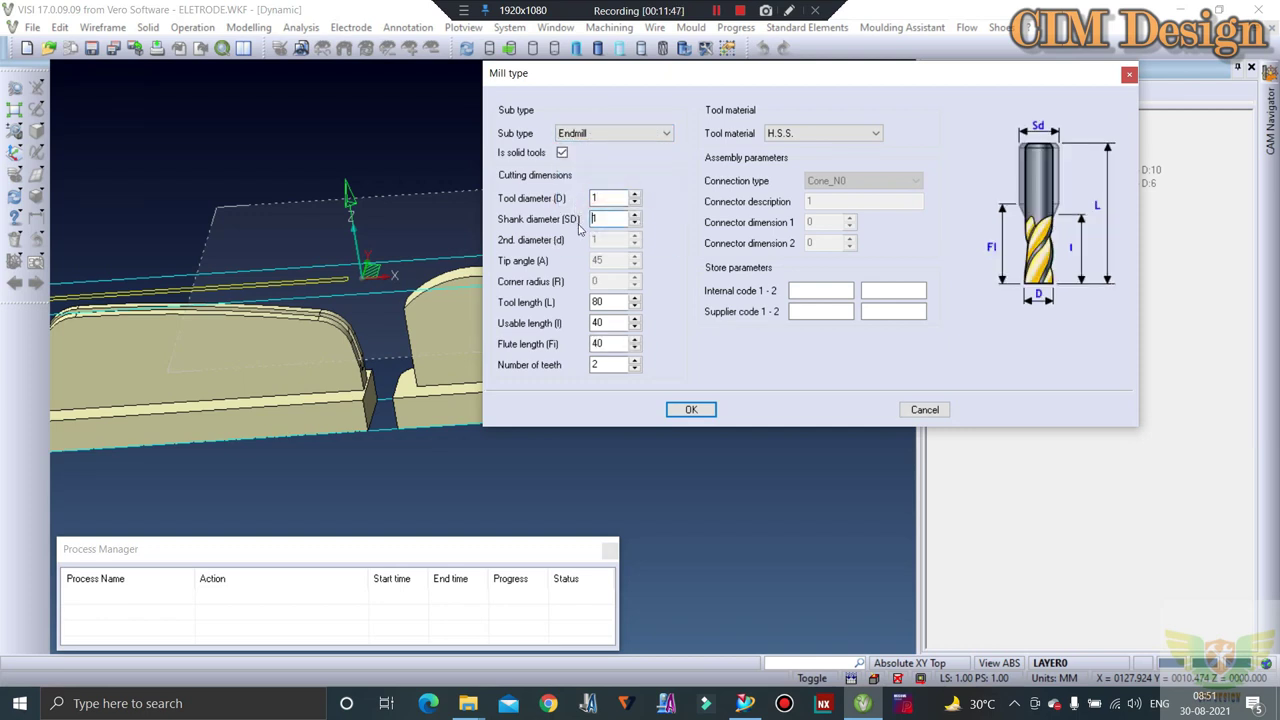
click(691, 410)
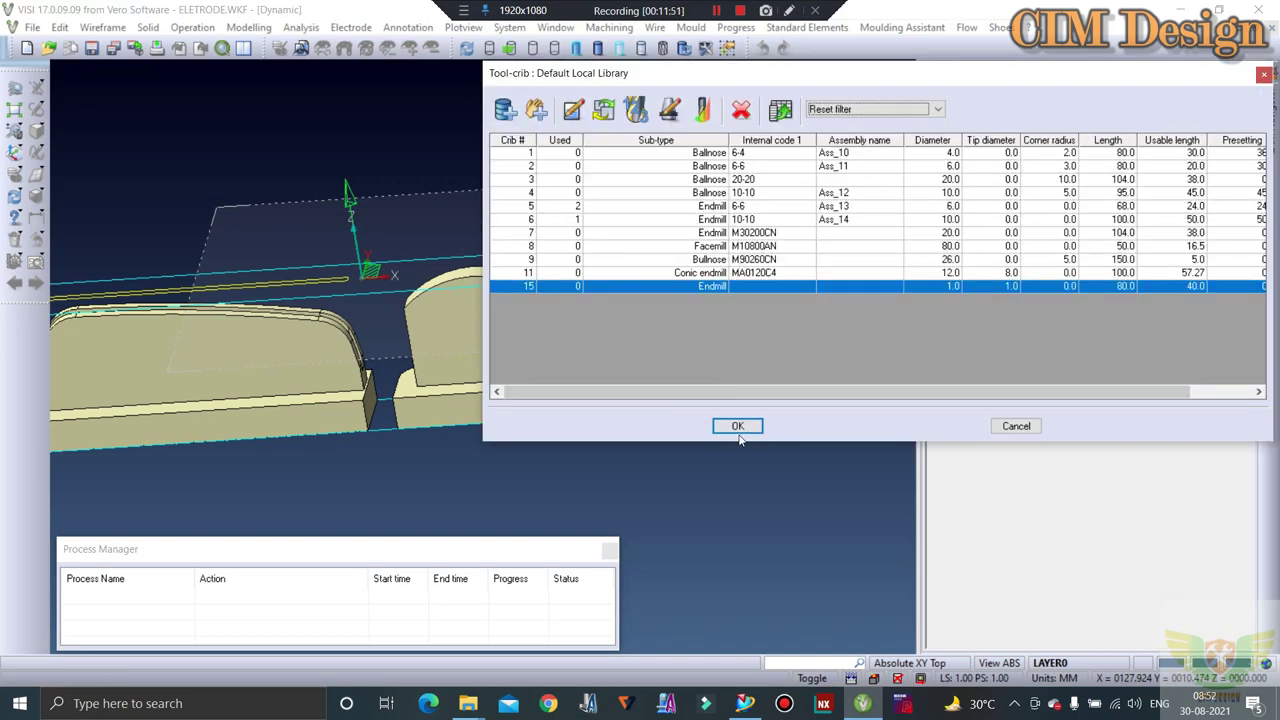
click(737, 426)
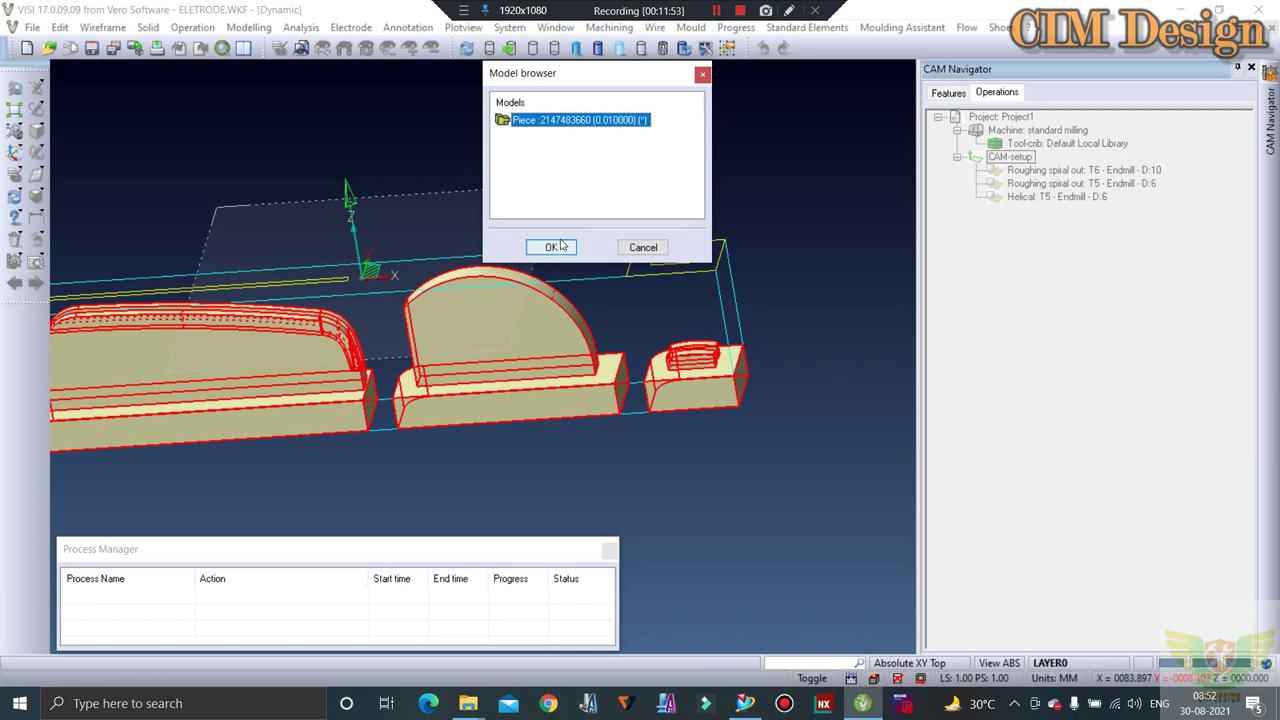
Set the T15 roughing to 0.1 side and bottom allowance with a 0.05 stepdown.
click(555, 247)
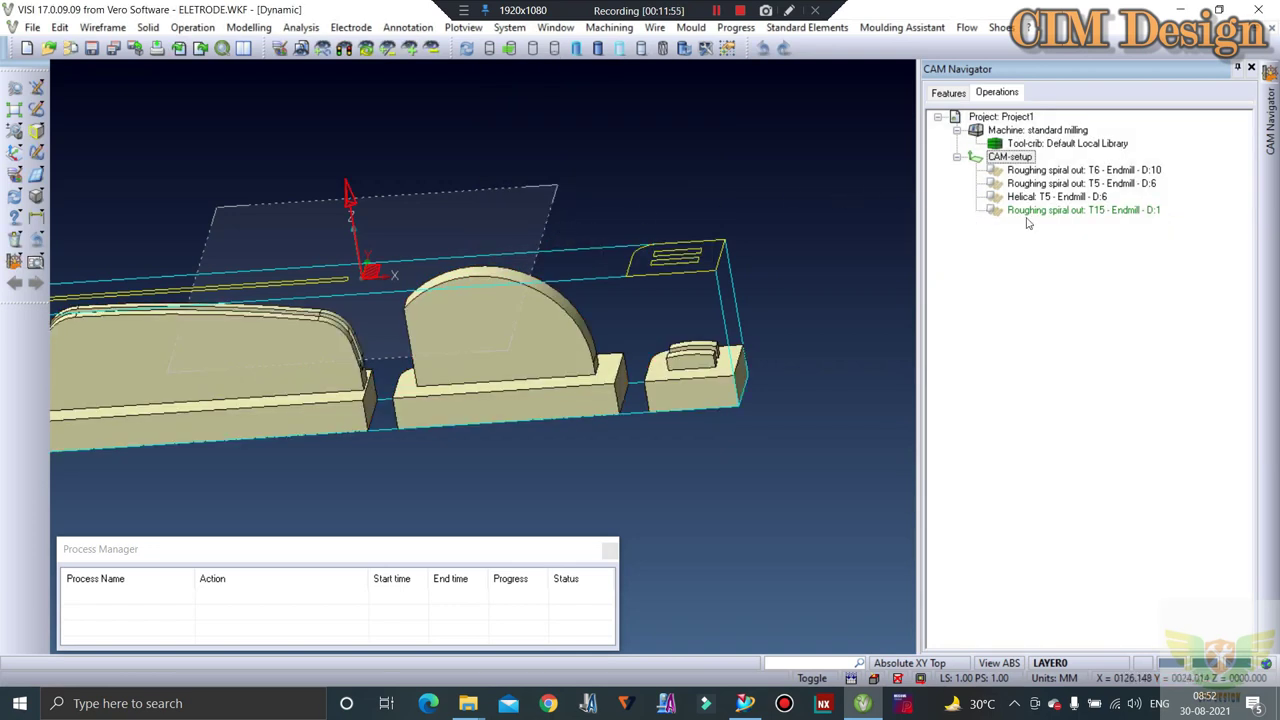
double_click(1036, 210)
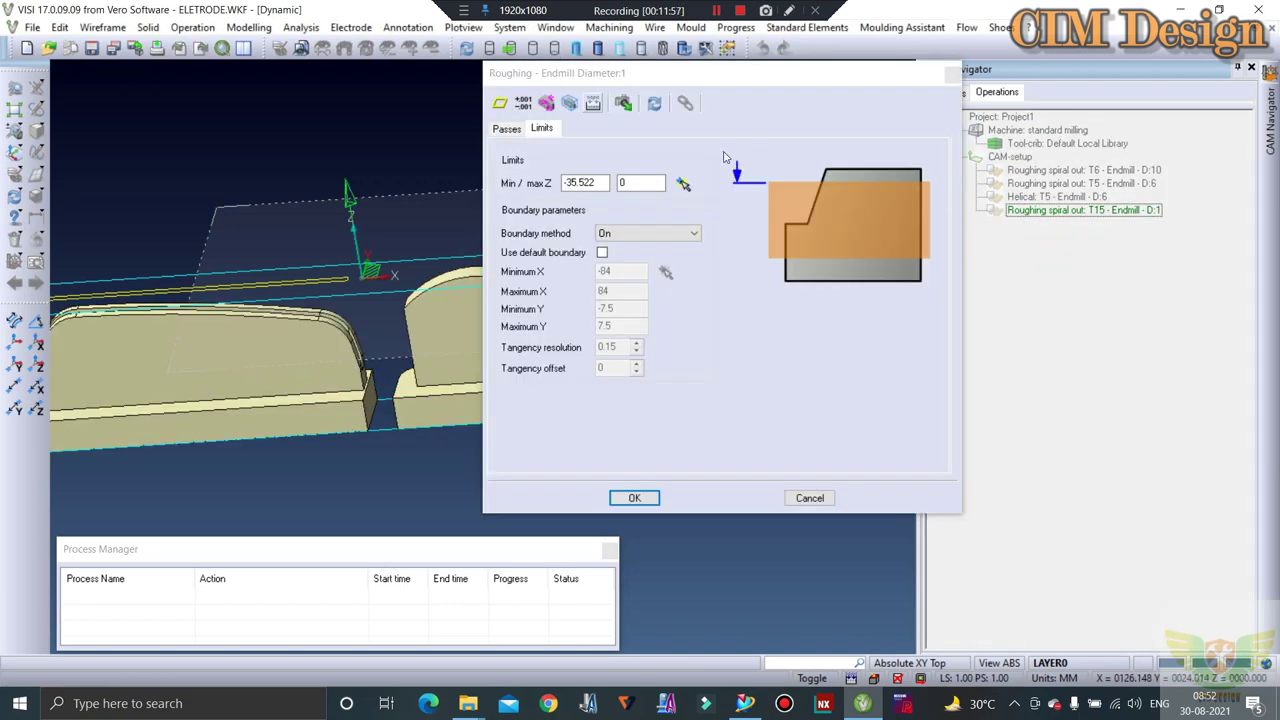
click(492, 132)
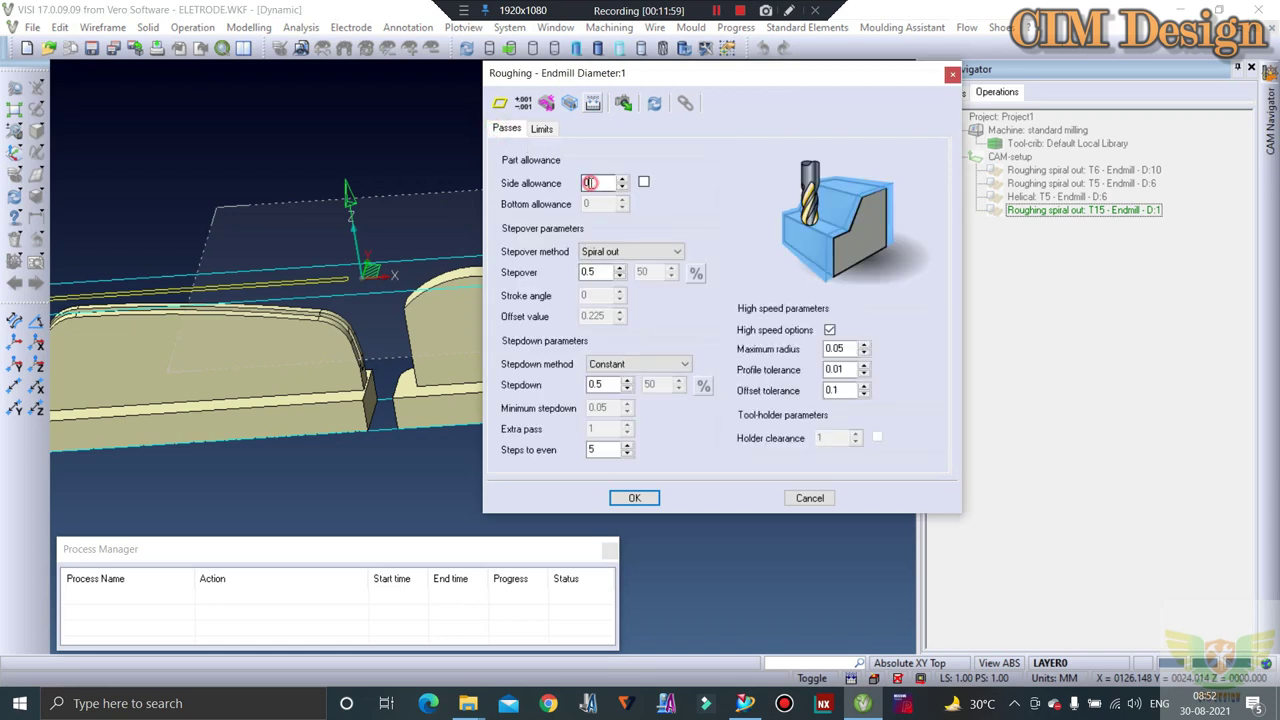
click(643, 177)
click(643, 182)
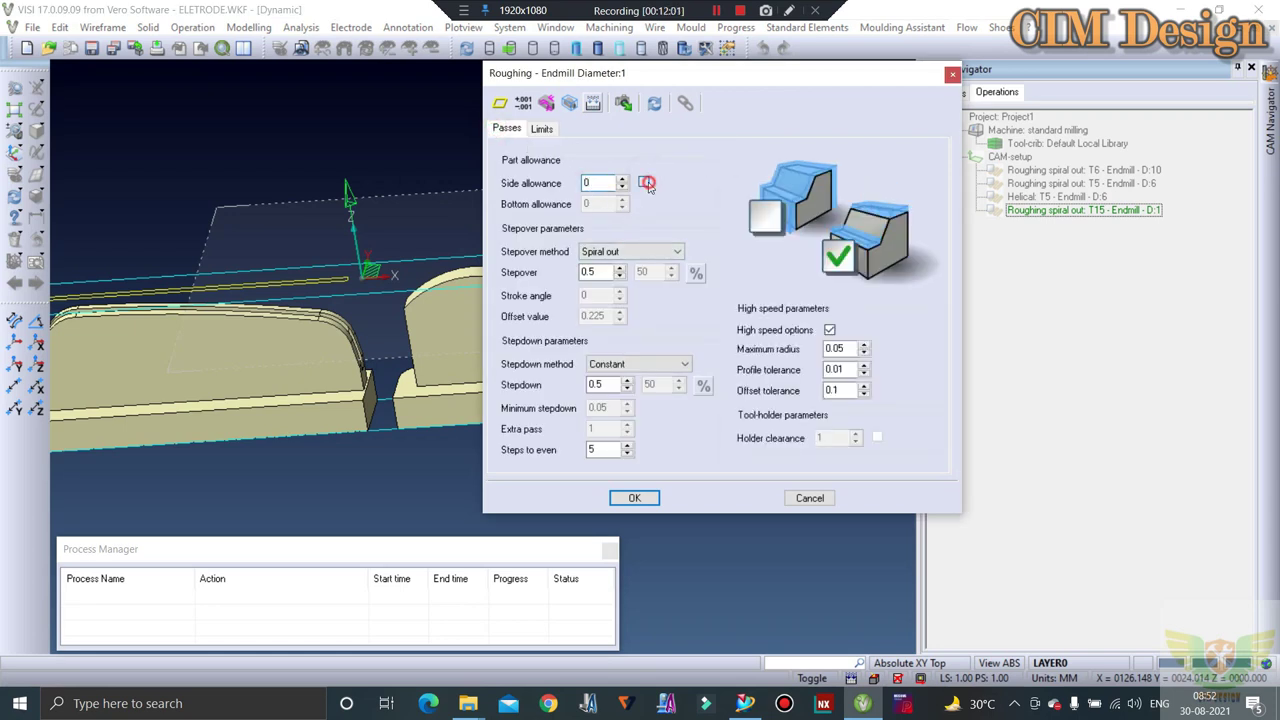
click(598, 183)
text(0)
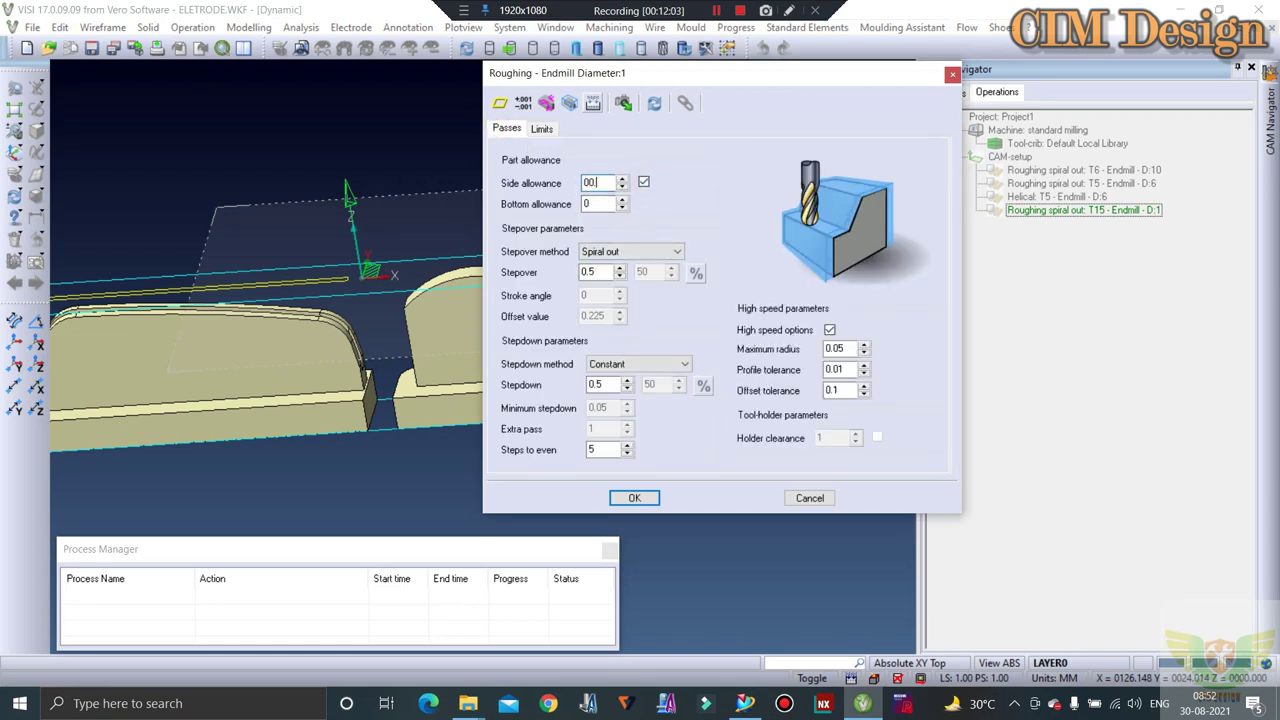
text(.1)
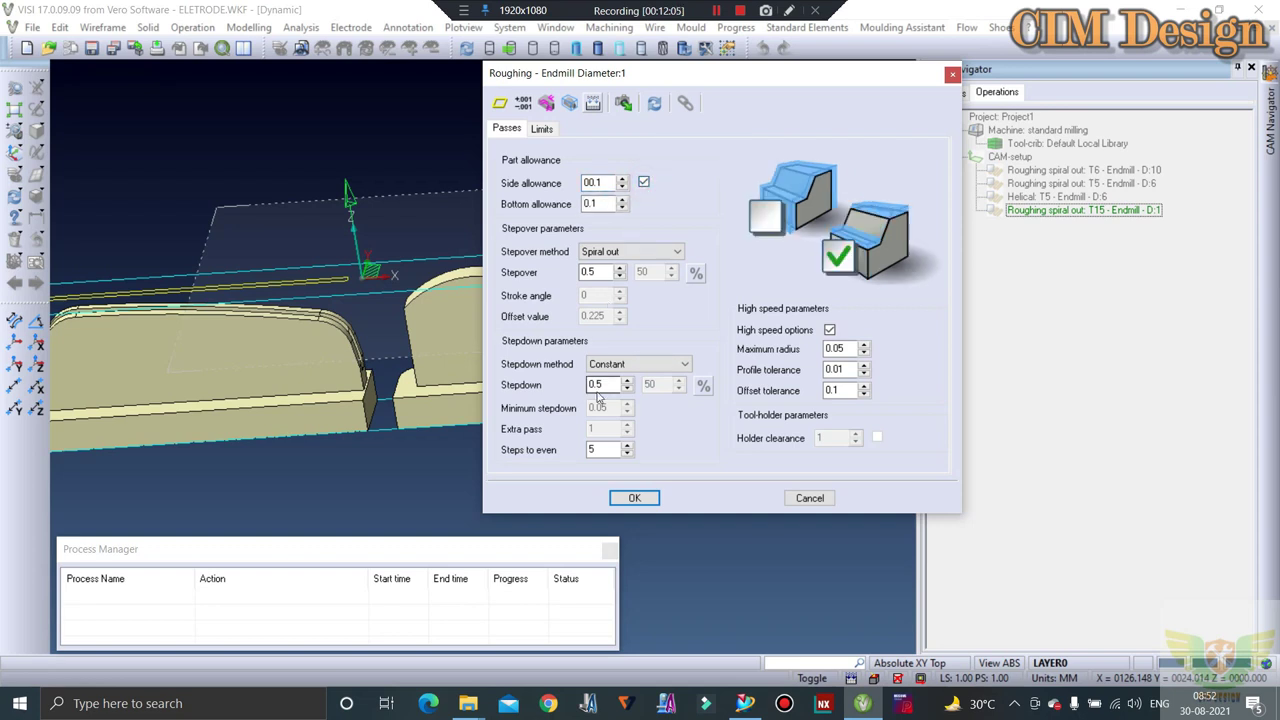
double_click(598, 386)
text(0.0)
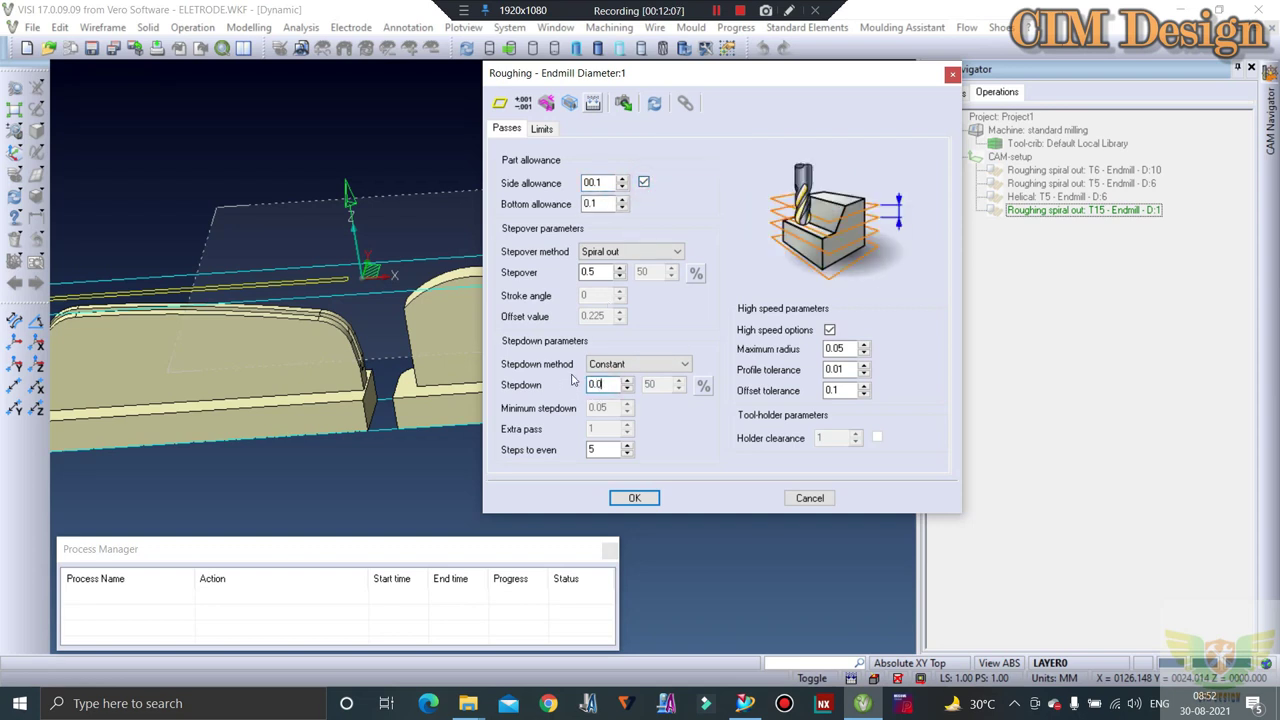
text(5)
click(541, 129)
Set rapids to Safety distance and lead-in to Vertical in the Leads settings.
click(634, 497)
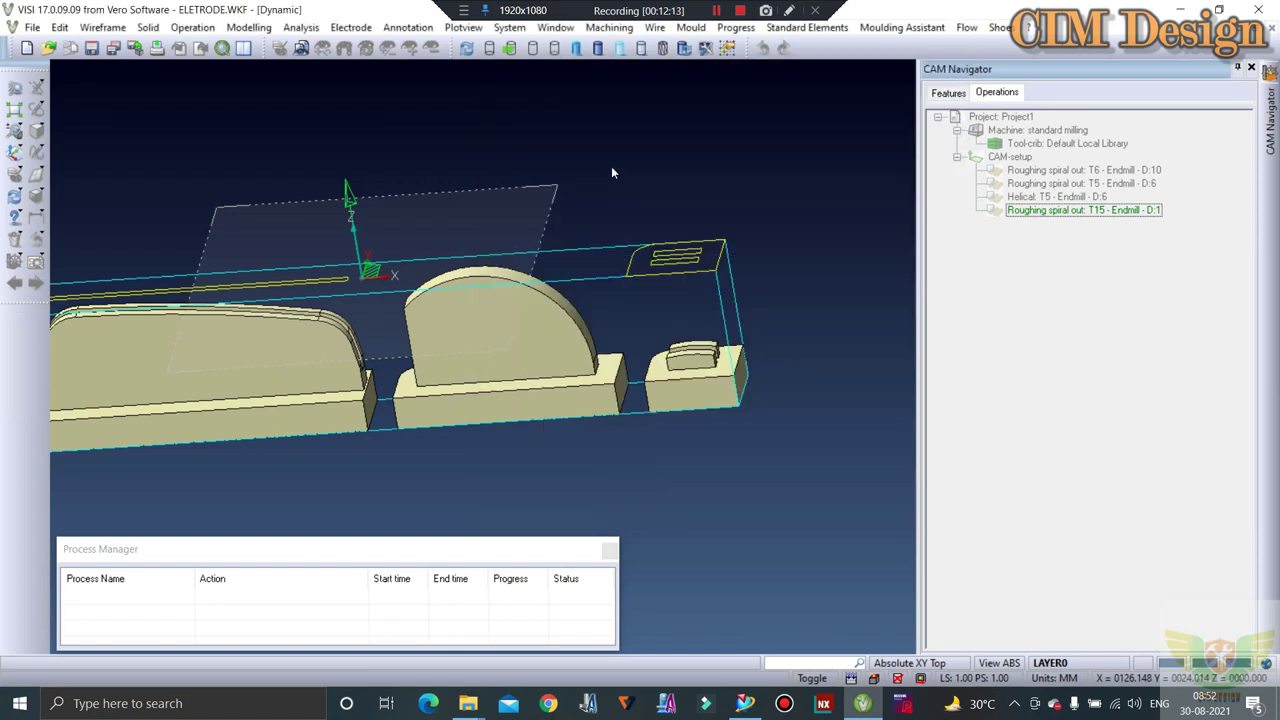
click(628, 255)
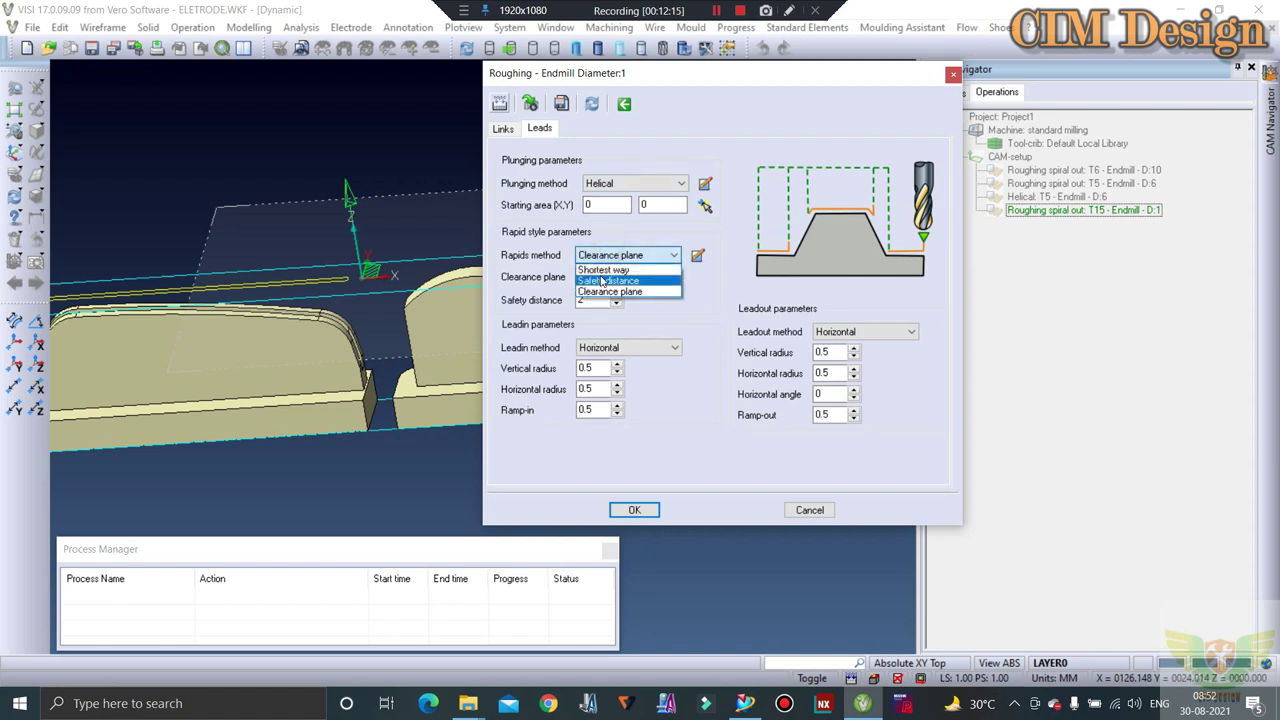
click(603, 281)
click(595, 348)
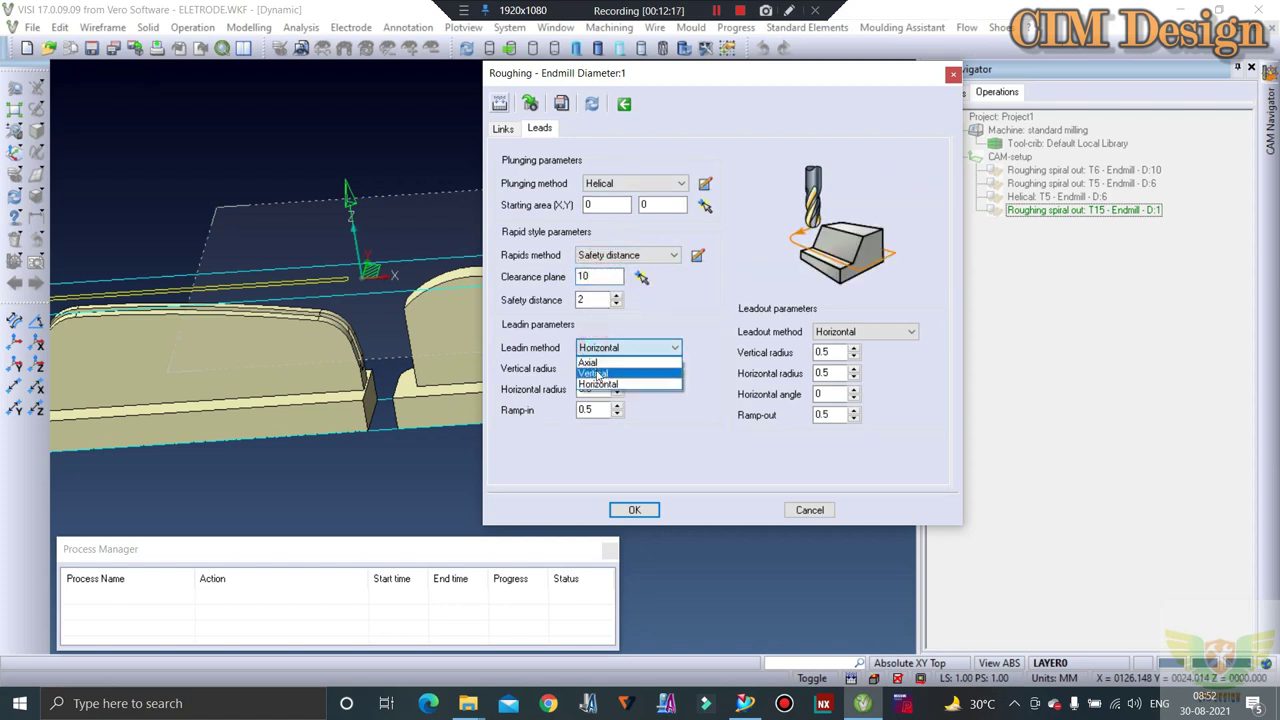
click(591, 373)
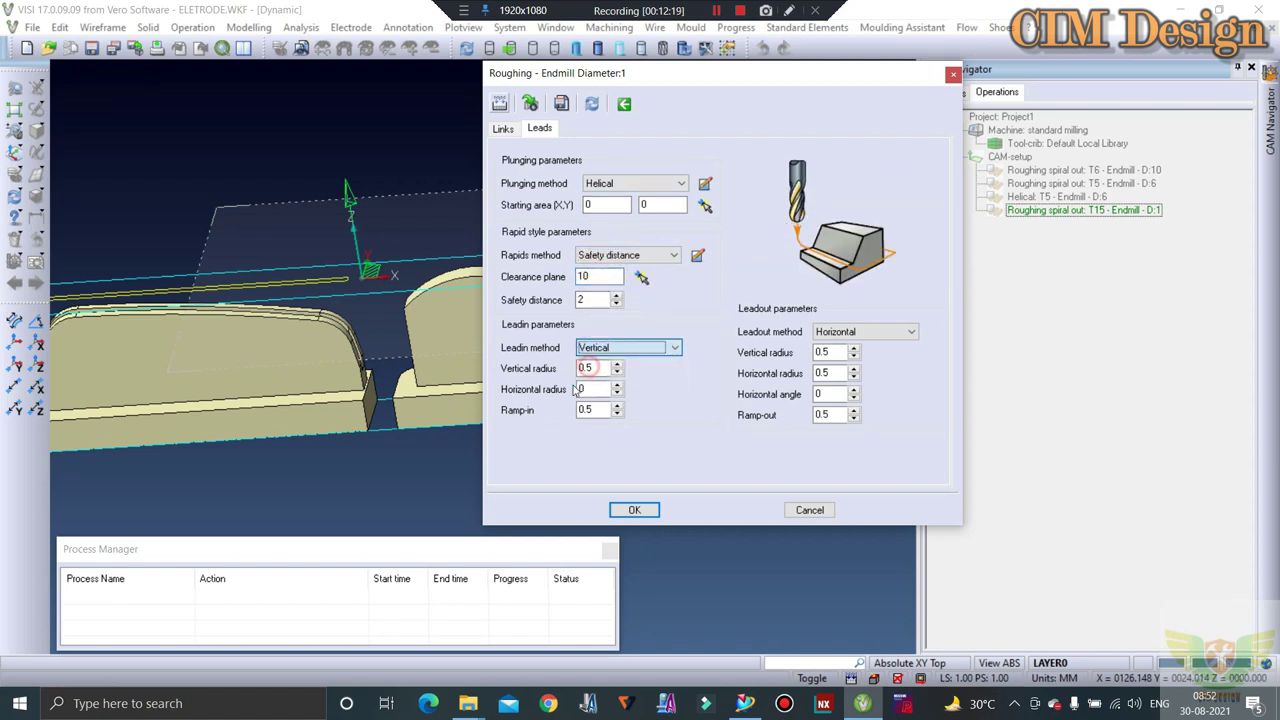
click(908, 331)
click(878, 345)
click(636, 510)
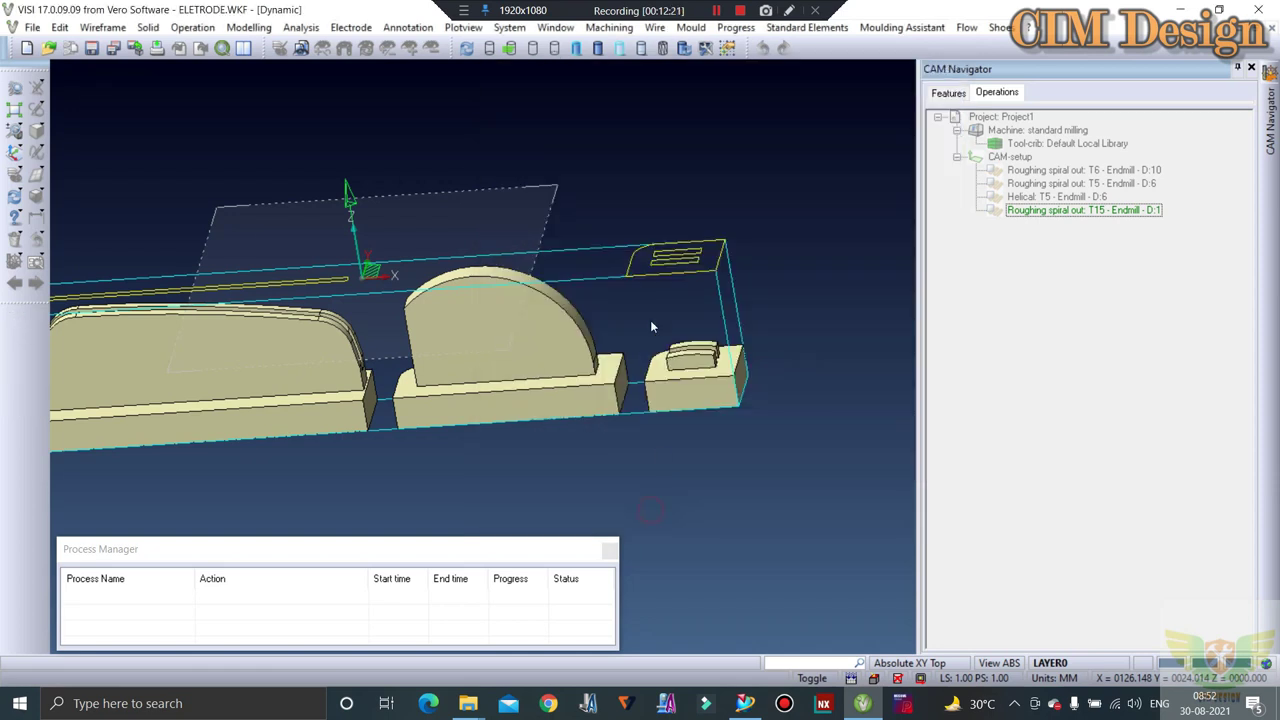
Limit the T15 roughing to the small pocket profile as its boundary.
double_click(1050, 211)
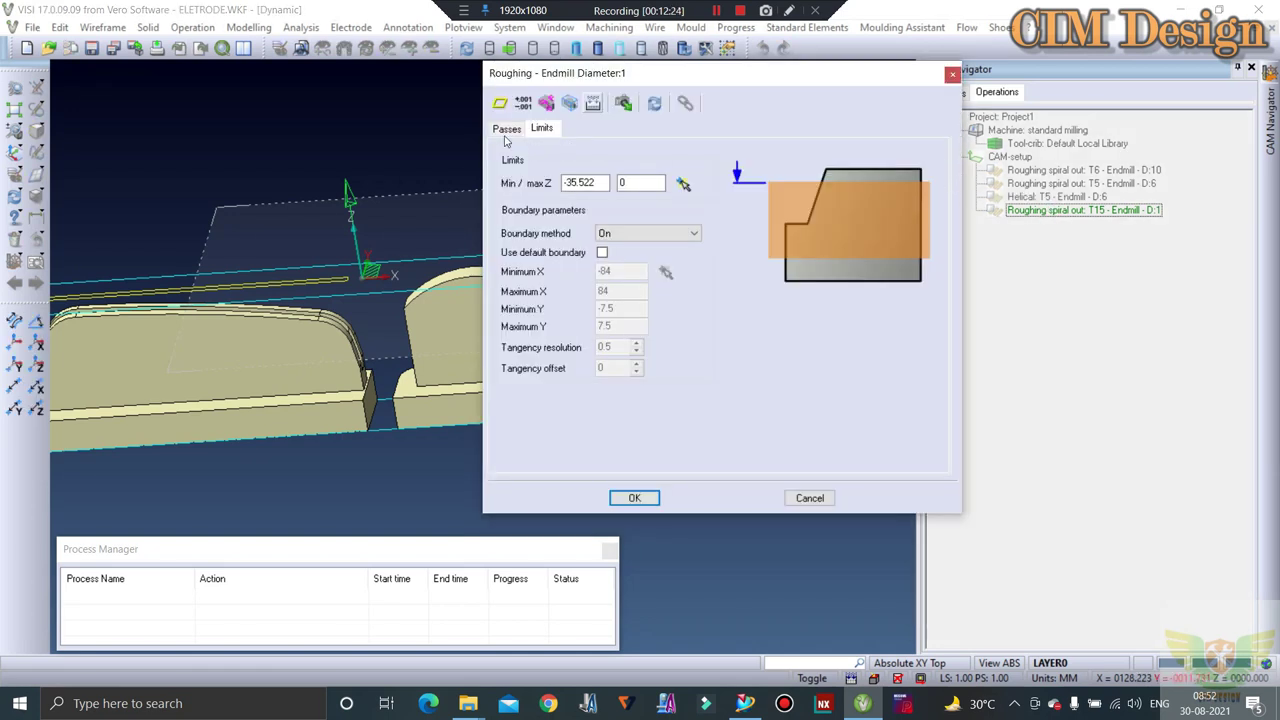
click(506, 129)
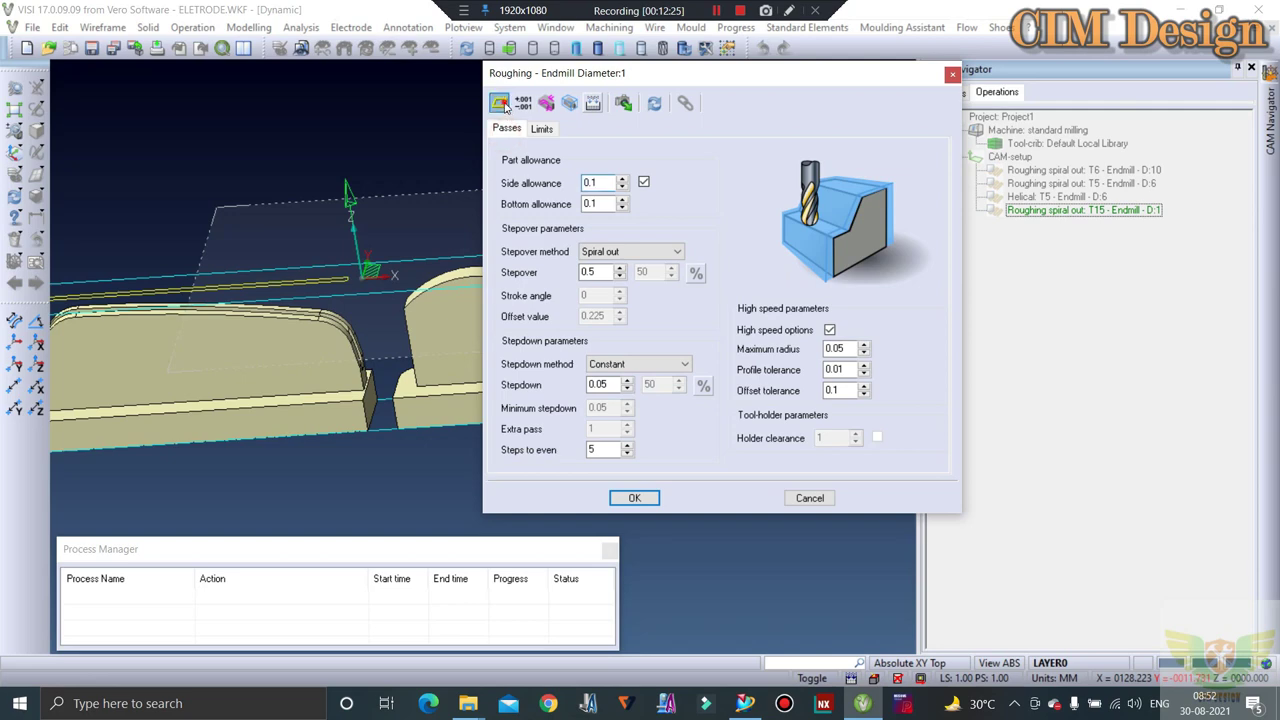
click(500, 102)
scroll(671, 310, up, 2)
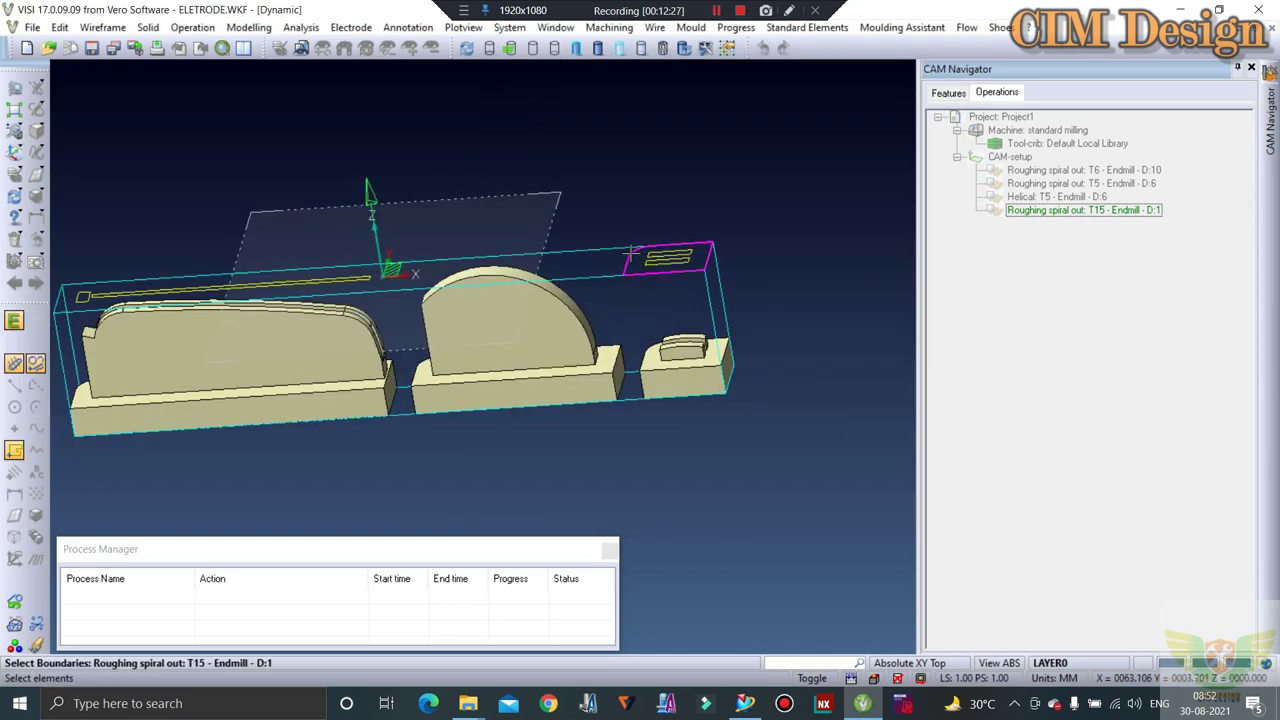
click(668, 258)
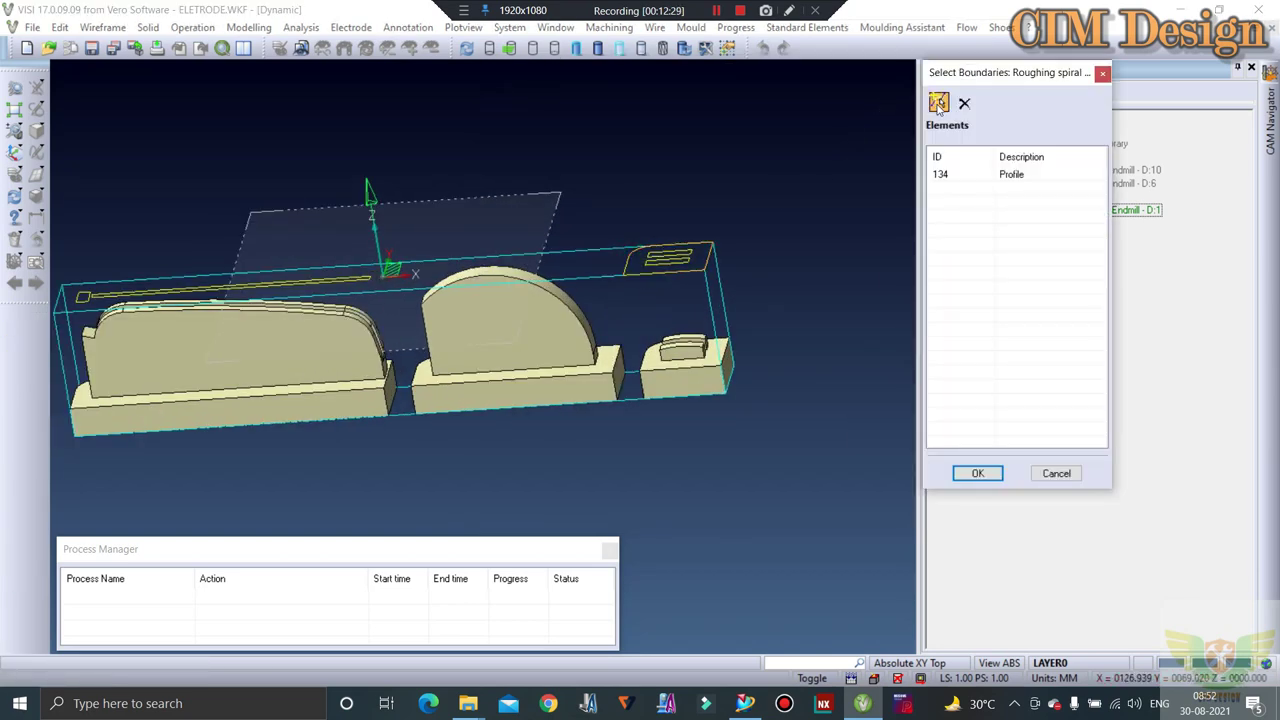
click(939, 103)
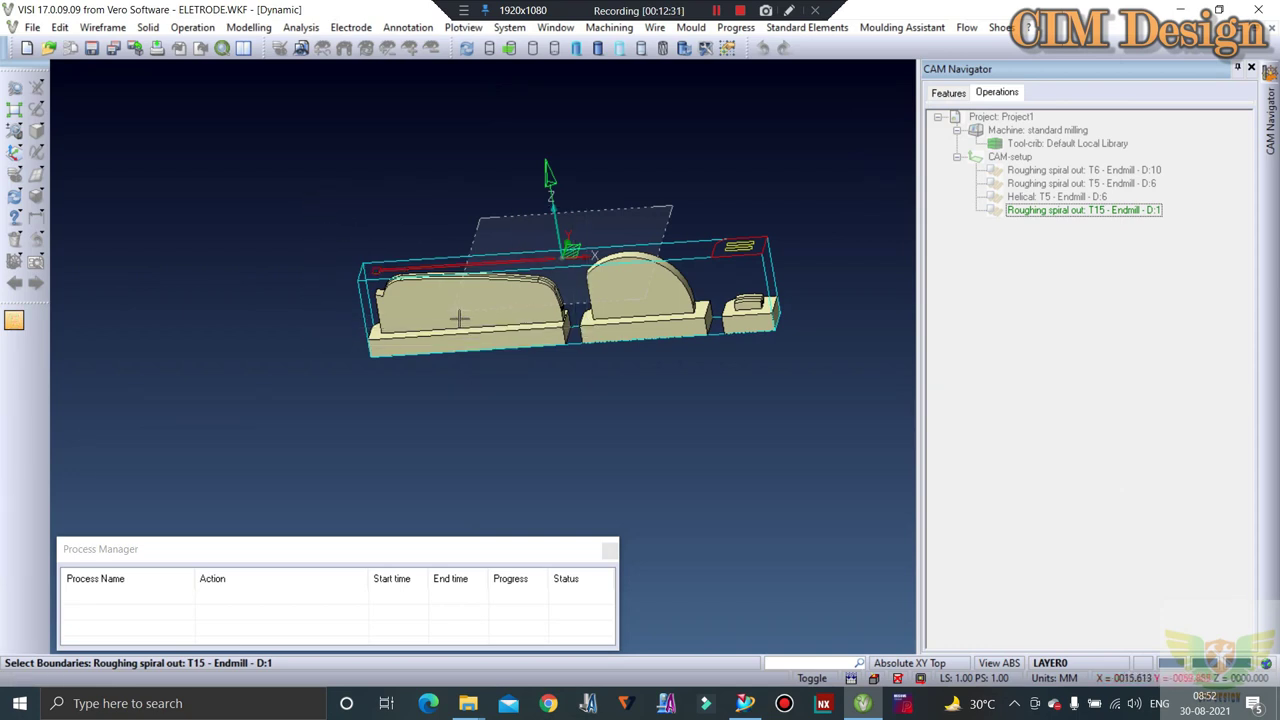
right_click(457, 316)
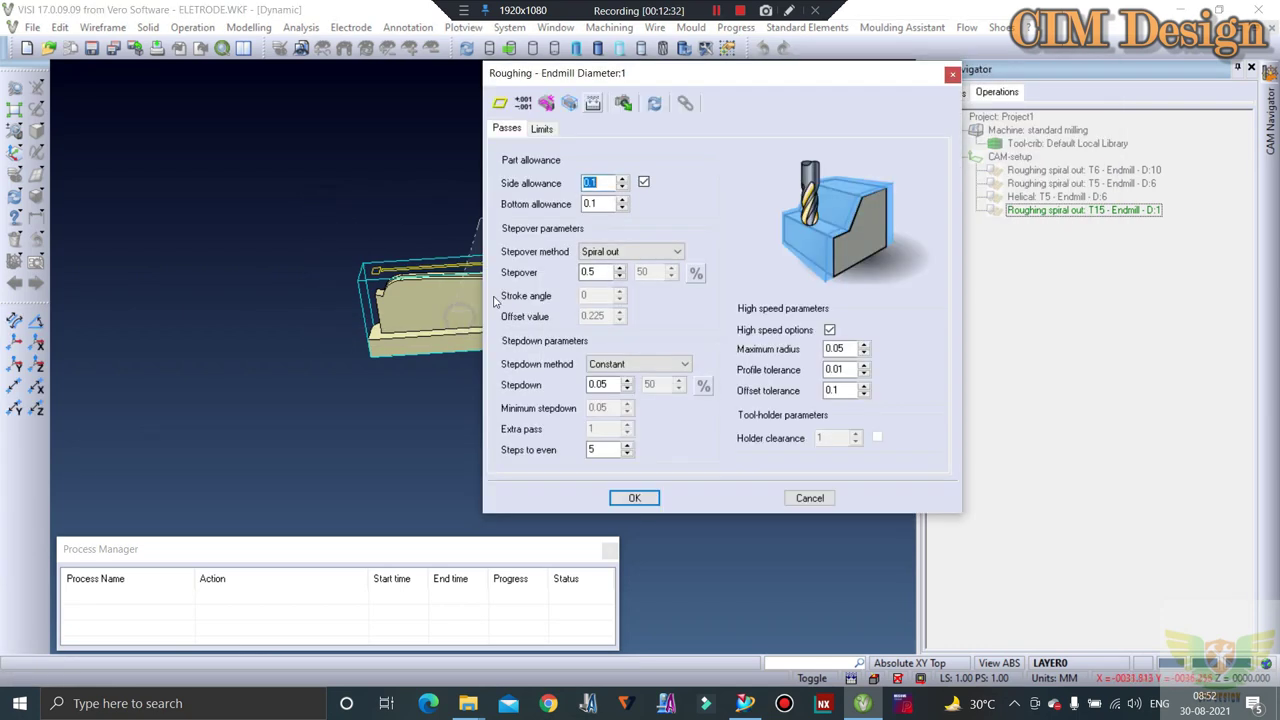
click(545, 103)
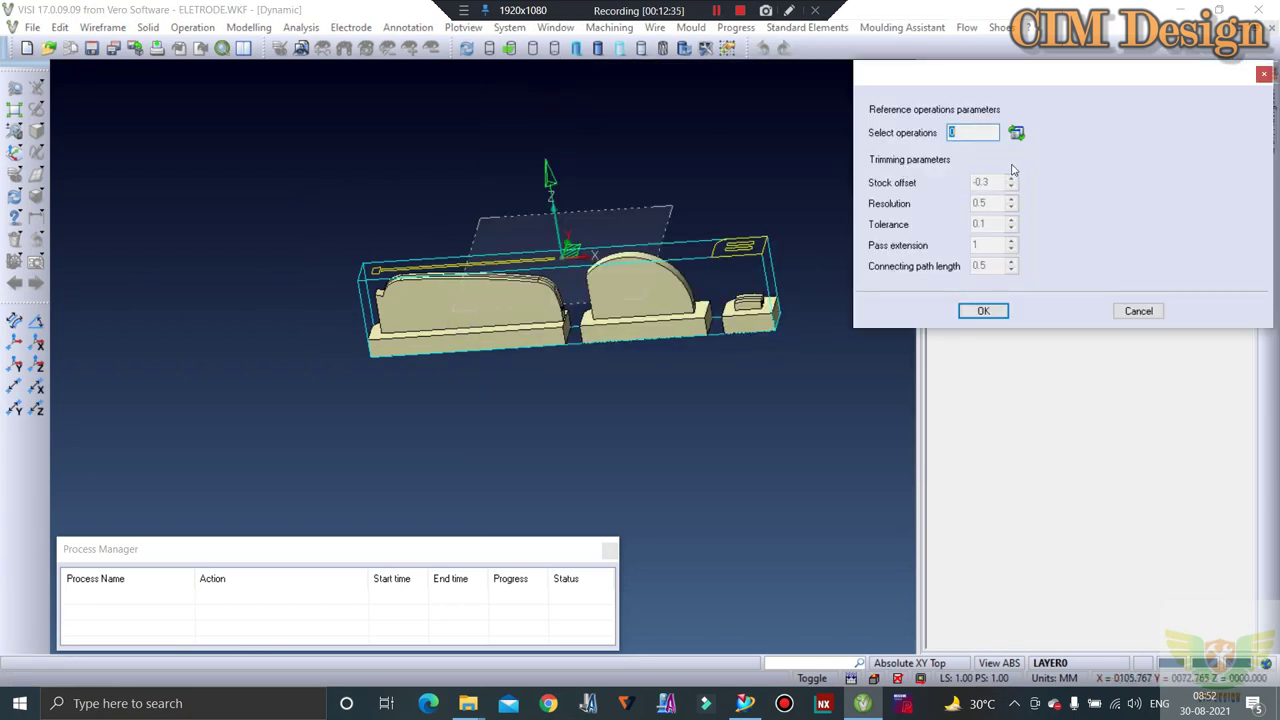
Make T15 reference the T6 and T5 roughing operations, then build its toolpath.
click(1015, 131)
double_click(848, 115)
click(829, 115)
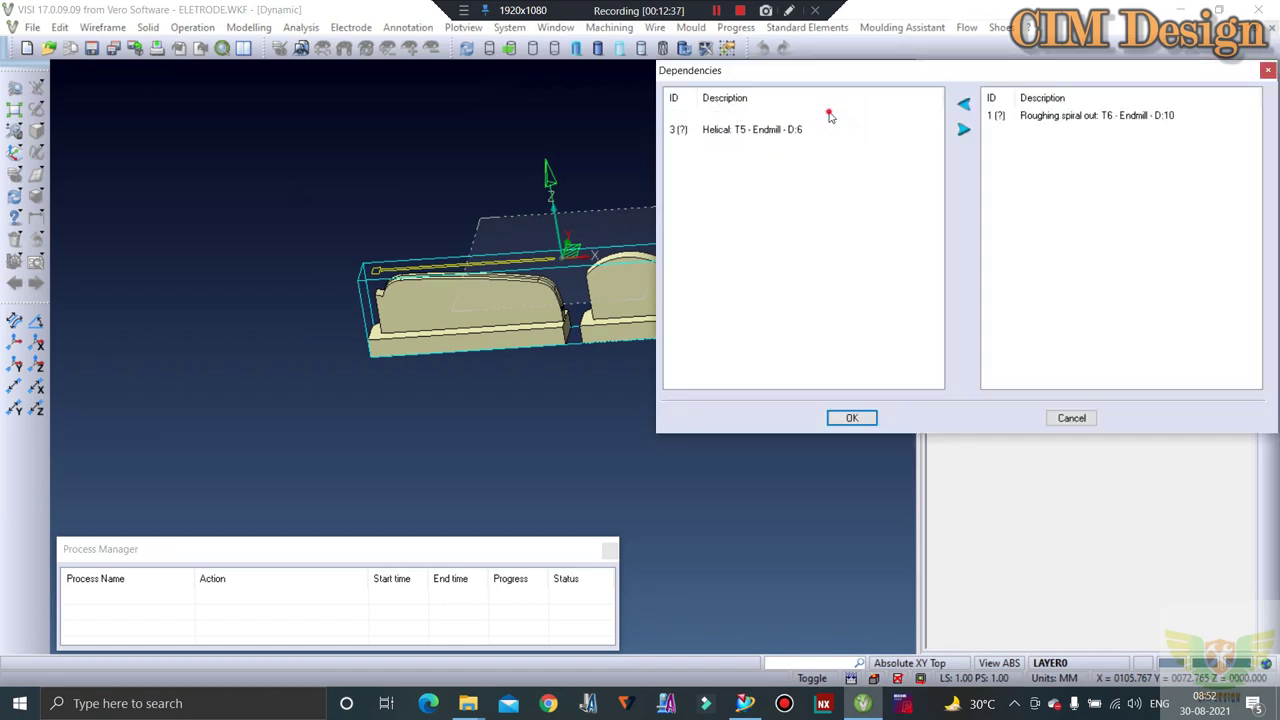
double_click(810, 116)
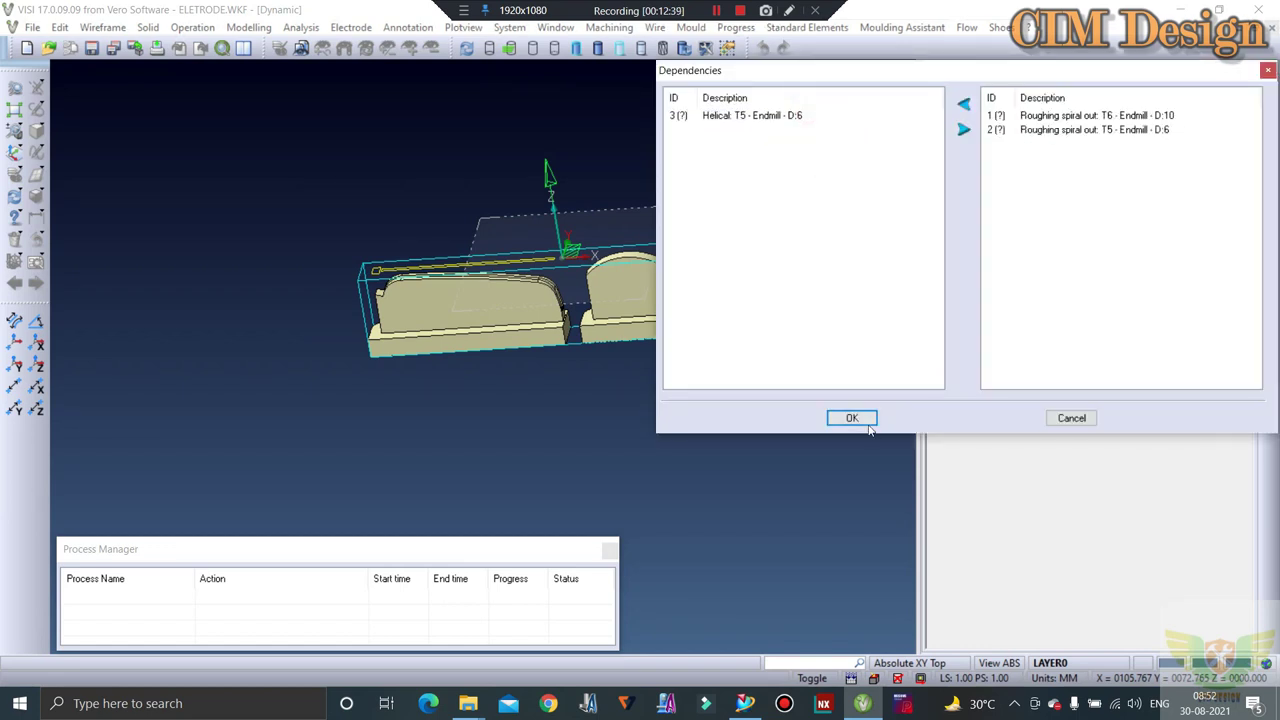
click(852, 418)
click(984, 313)
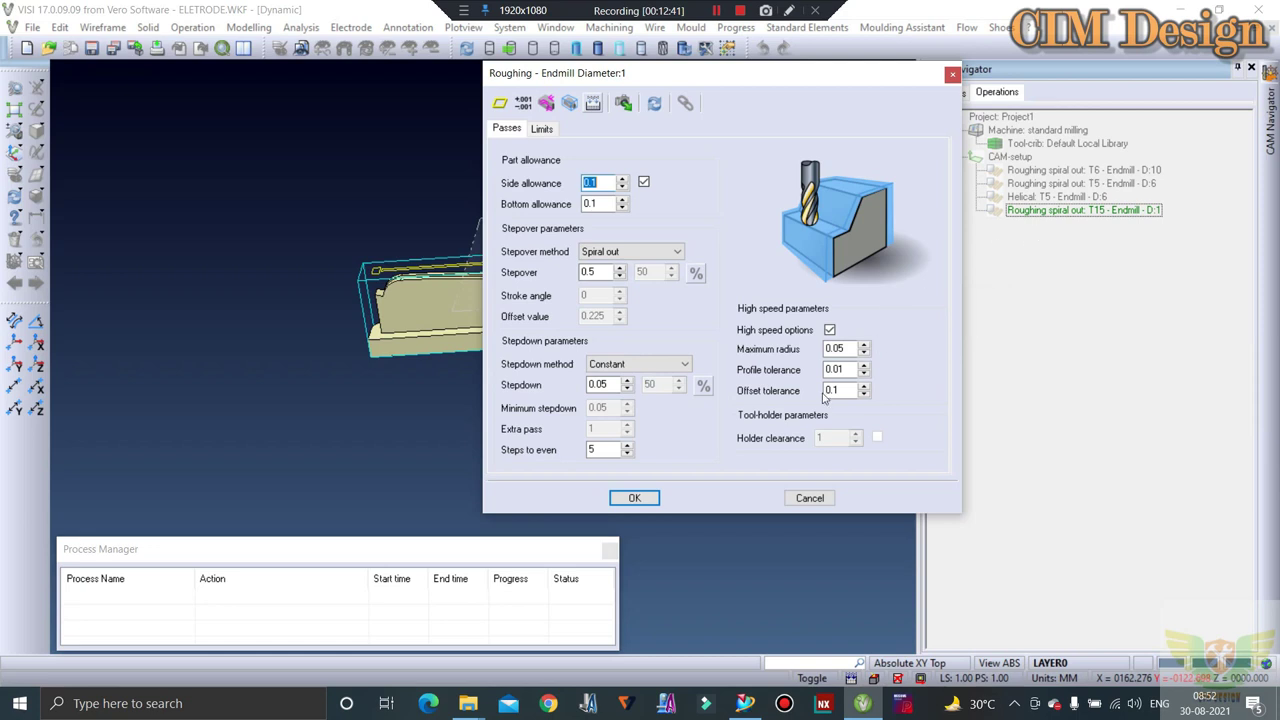
click(643, 494)
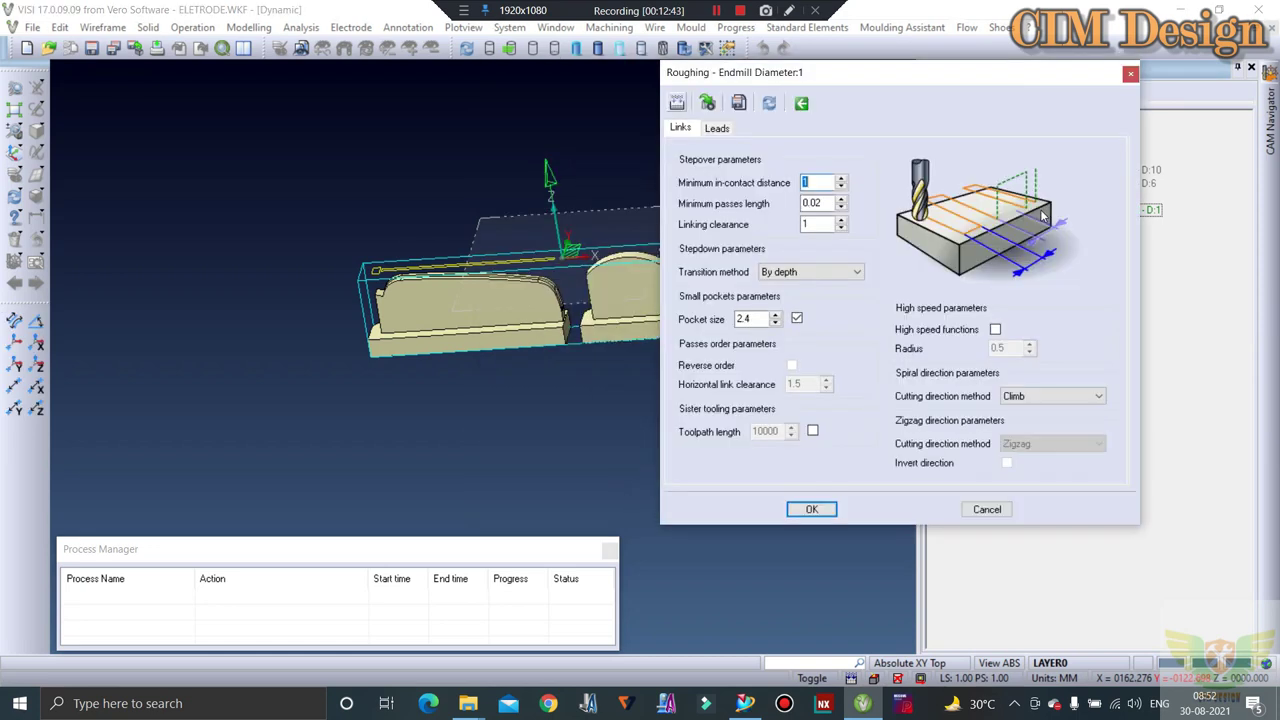
click(812, 509)
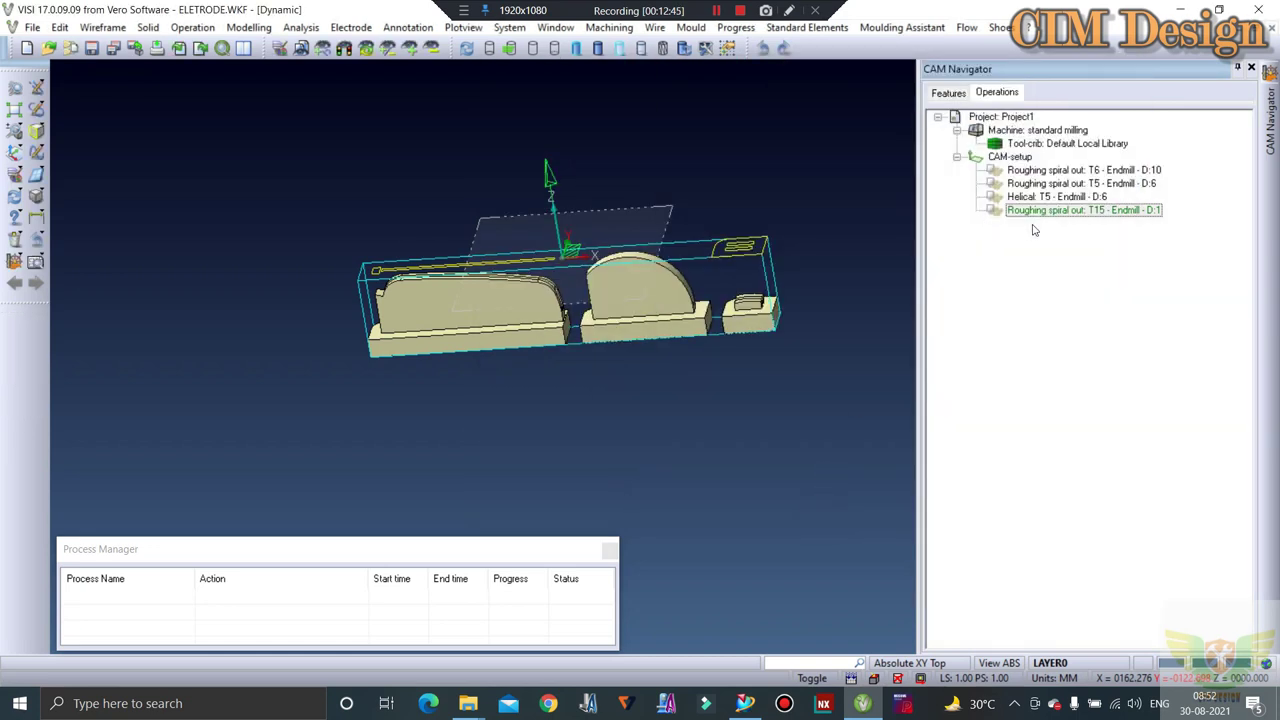
right_click(1040, 207)
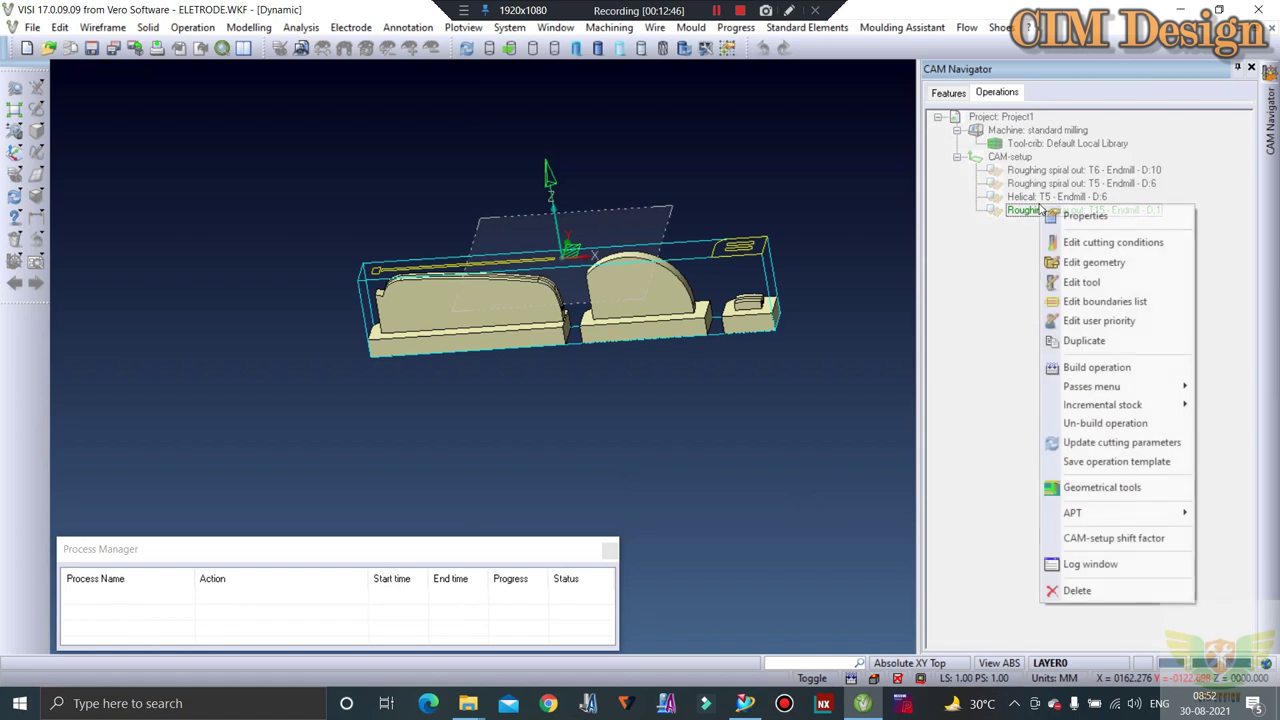
click(1069, 367)
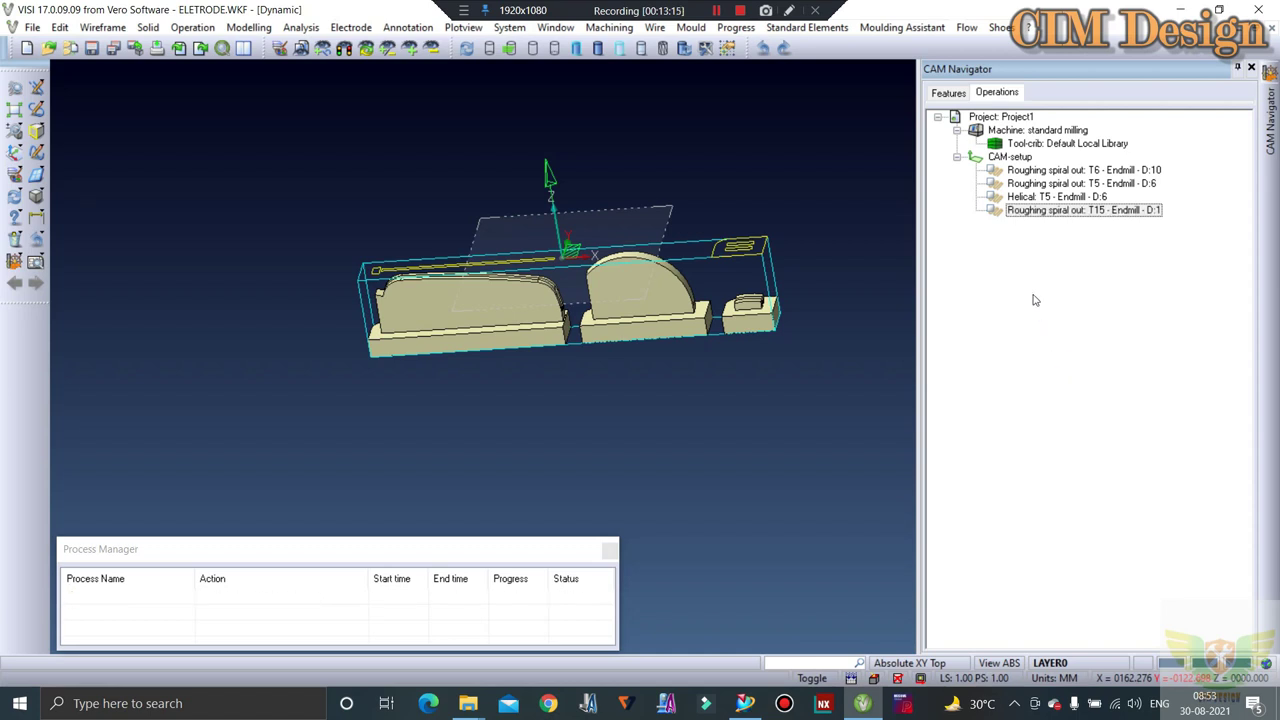
click(995, 214)
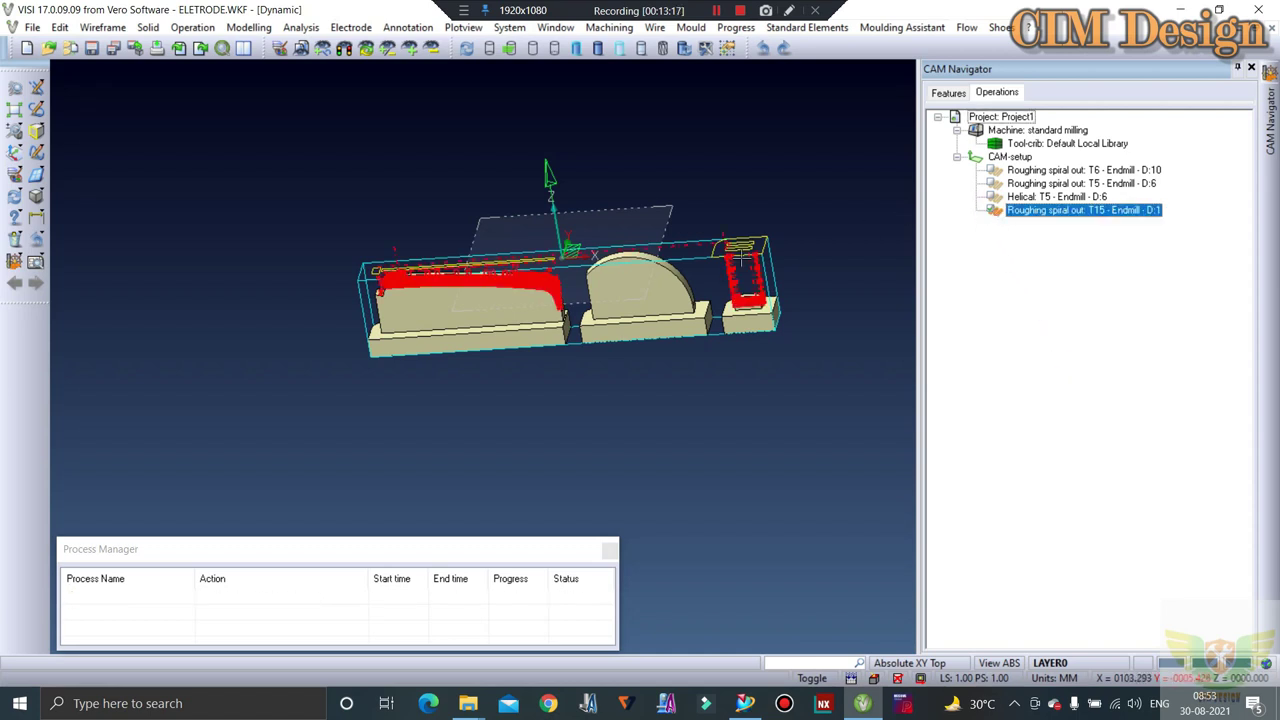
scroll(480, 300, up, 2)
scroll(560, 263, up, 2)
scroll(560, 263, up, 1)
scroll(565, 280, up, 2)
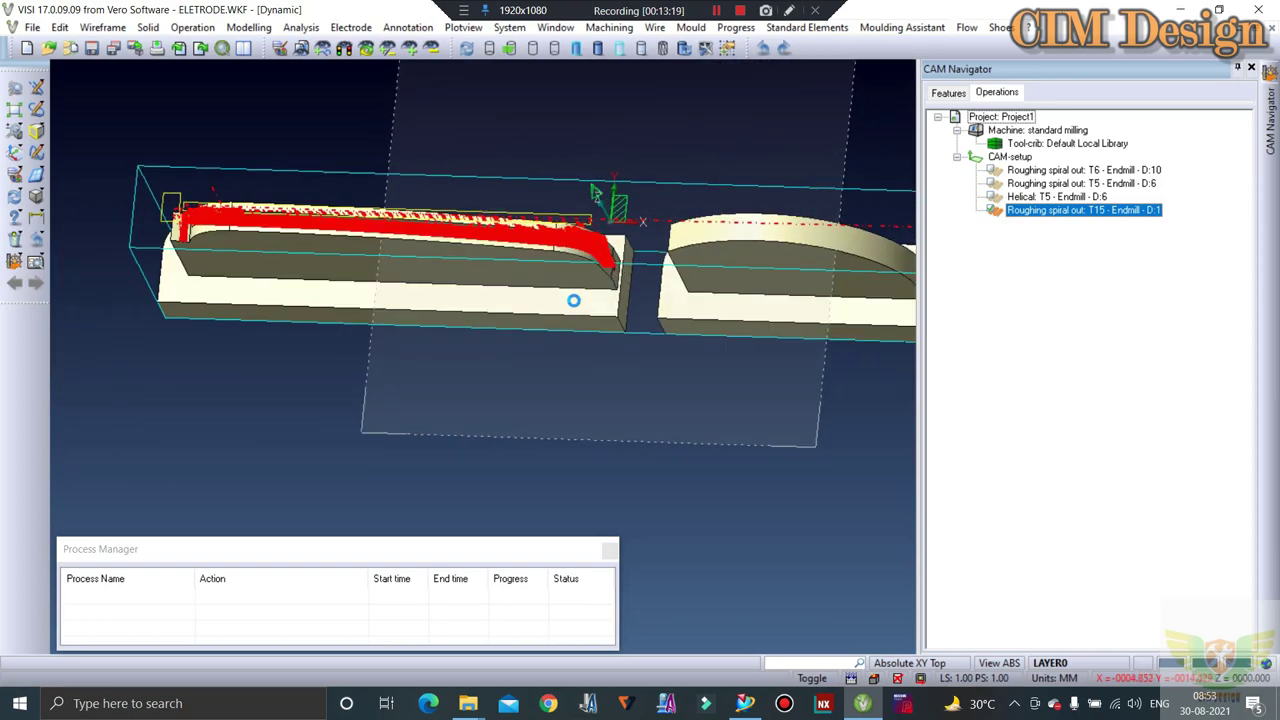
scroll(600, 250, up, 2)
scroll(648, 214, up, 2)
scroll(648, 214, up, 2)
scroll(640, 205, up, 1)
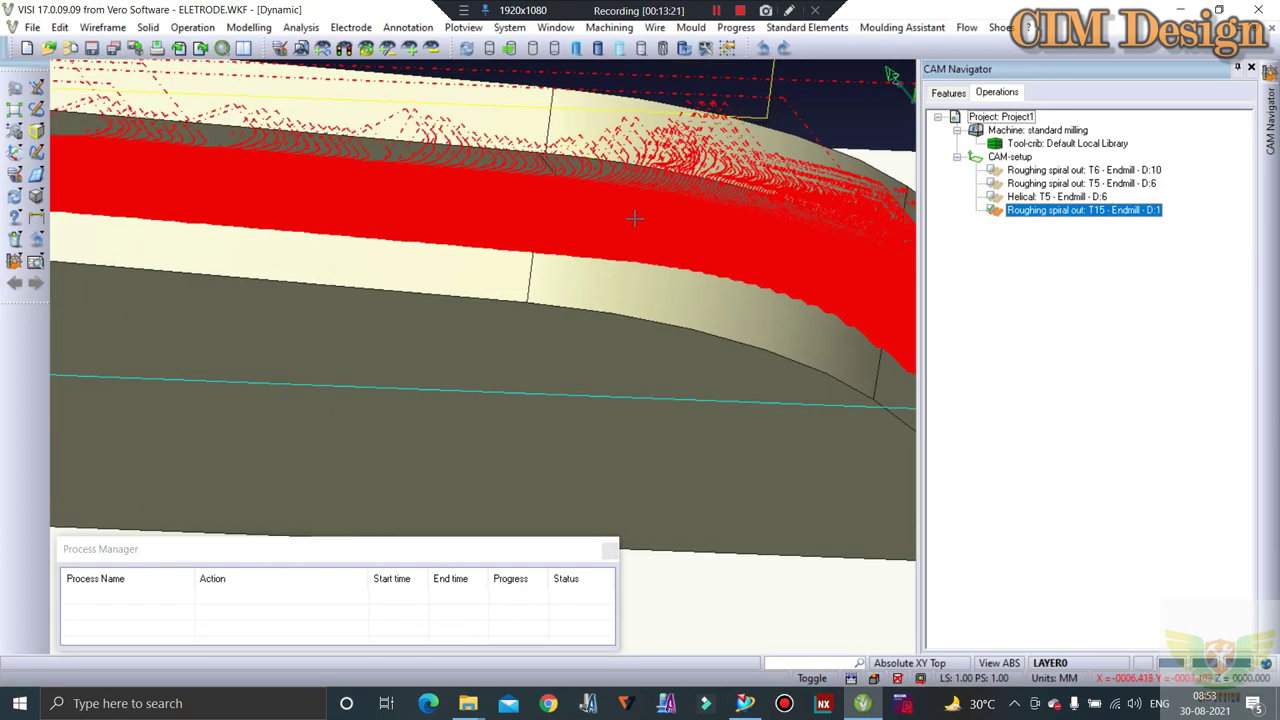
scroll(625, 190, up, 1)
scroll(613, 175, up, 1)
mouse_move(613, 175)
middle_down()
mouse_move(560, 266)
mouse_move(566, 289)
mouse_move(621, 277)
middle_up()
scroll(621, 277, down, 2)
scroll(660, 260, down, 2)
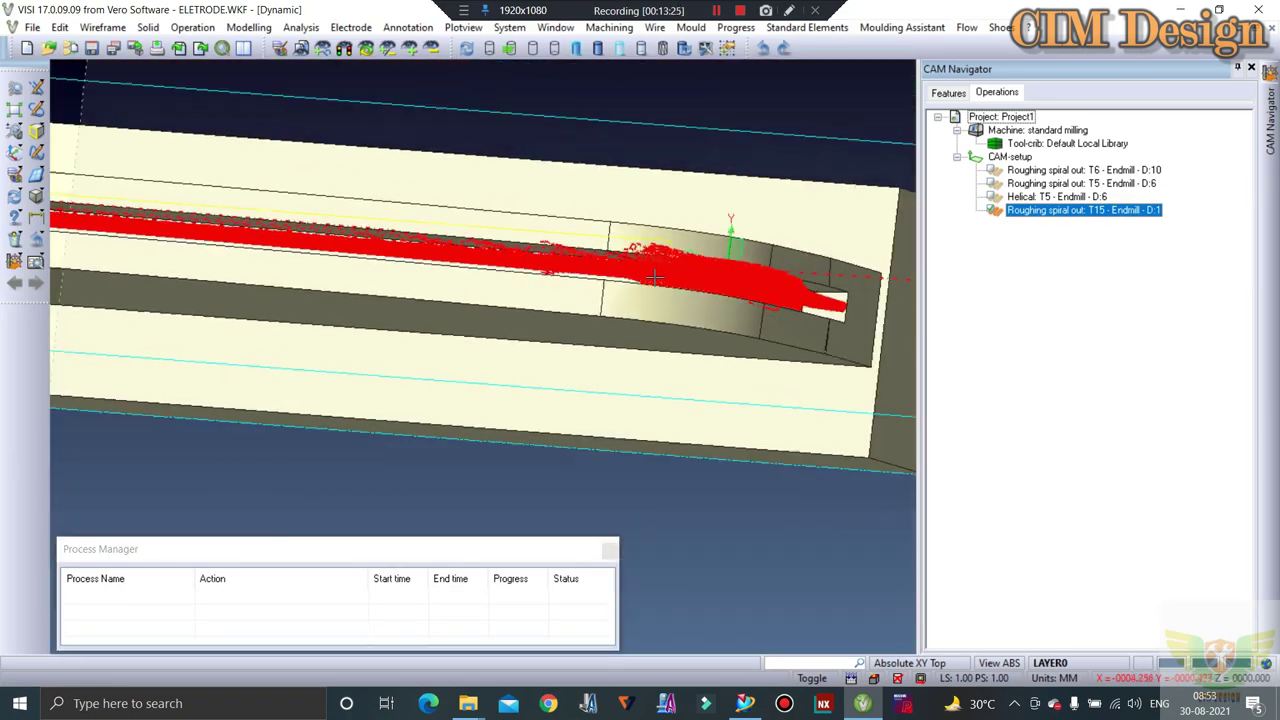
scroll(720, 245, down, 2)
scroll(737, 243, down, 2)
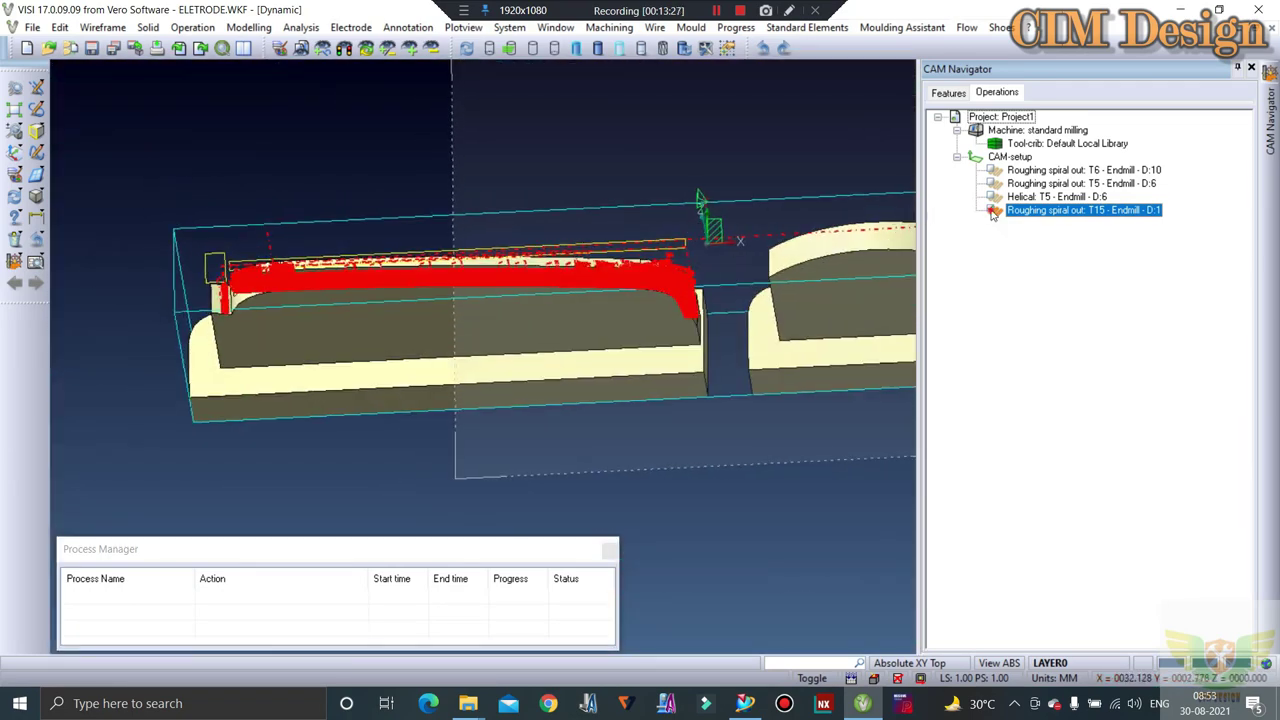
click(993, 210)
click(1010, 158)
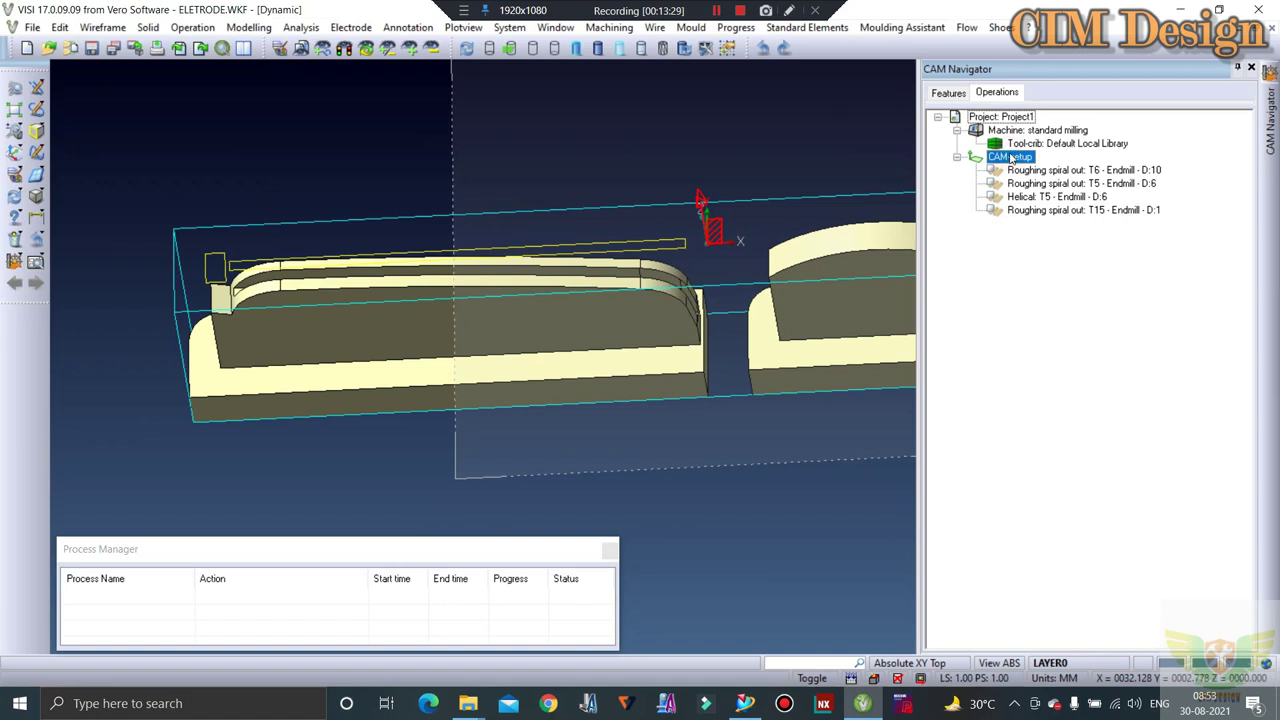
Add a 3ax Steep & shallow operation and start computing its toolpath.
right_click(1010, 158)
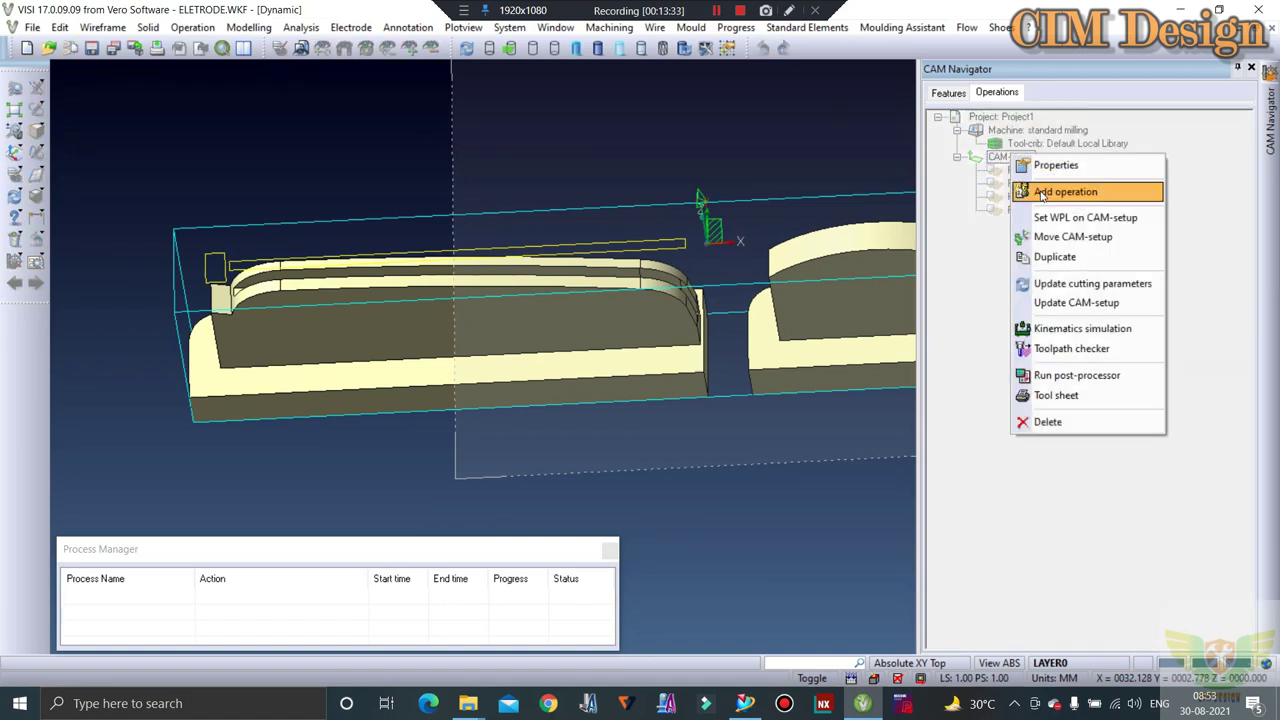
click(1042, 193)
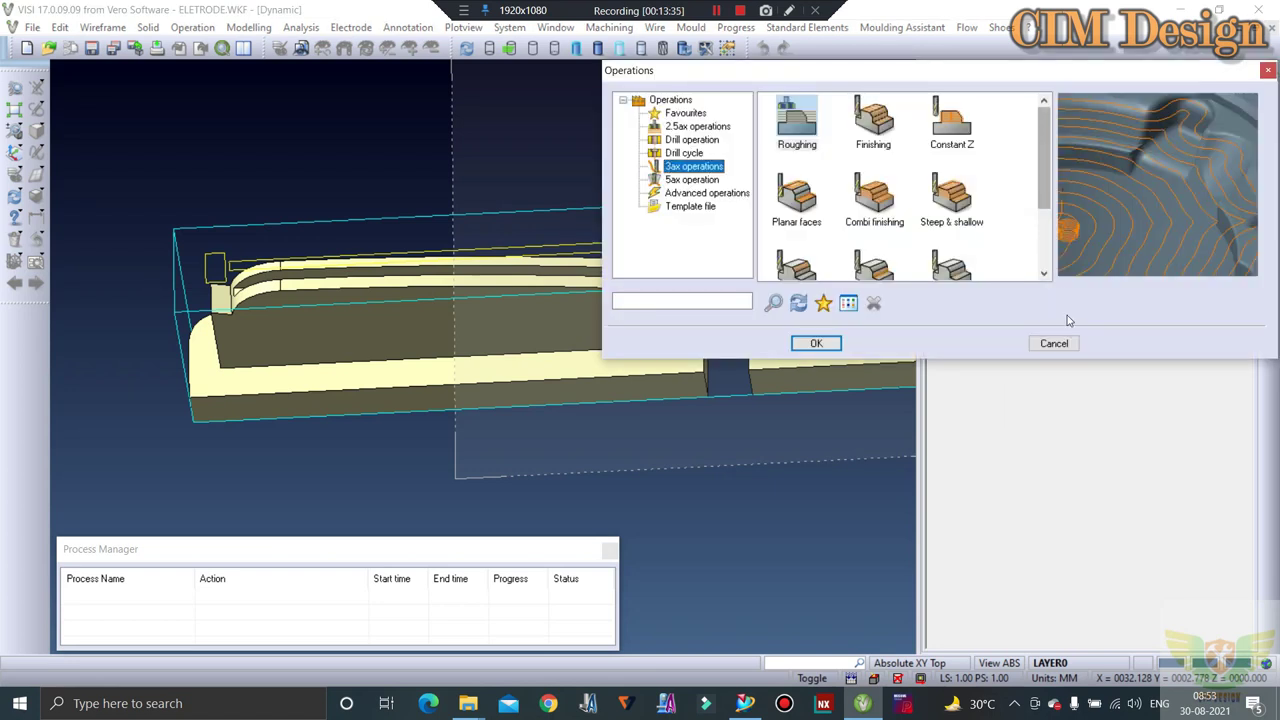
scroll(841, 218, down, 1)
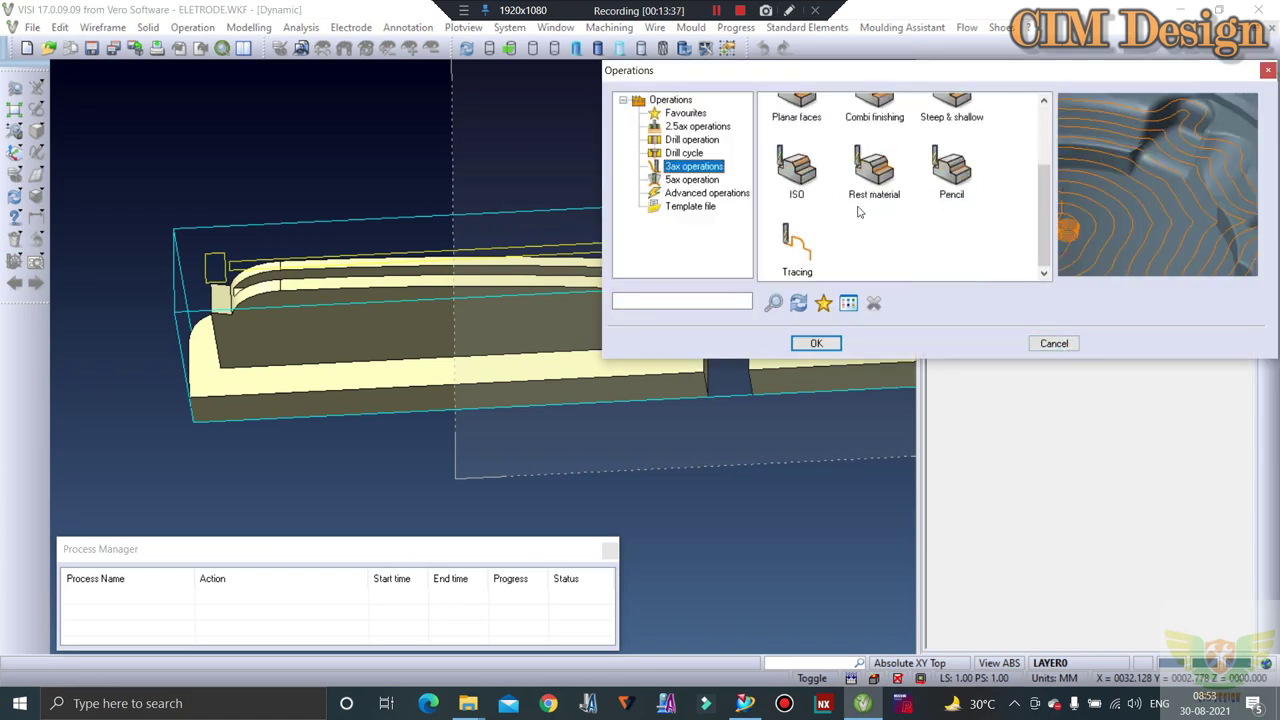
scroll(841, 218, up, 1)
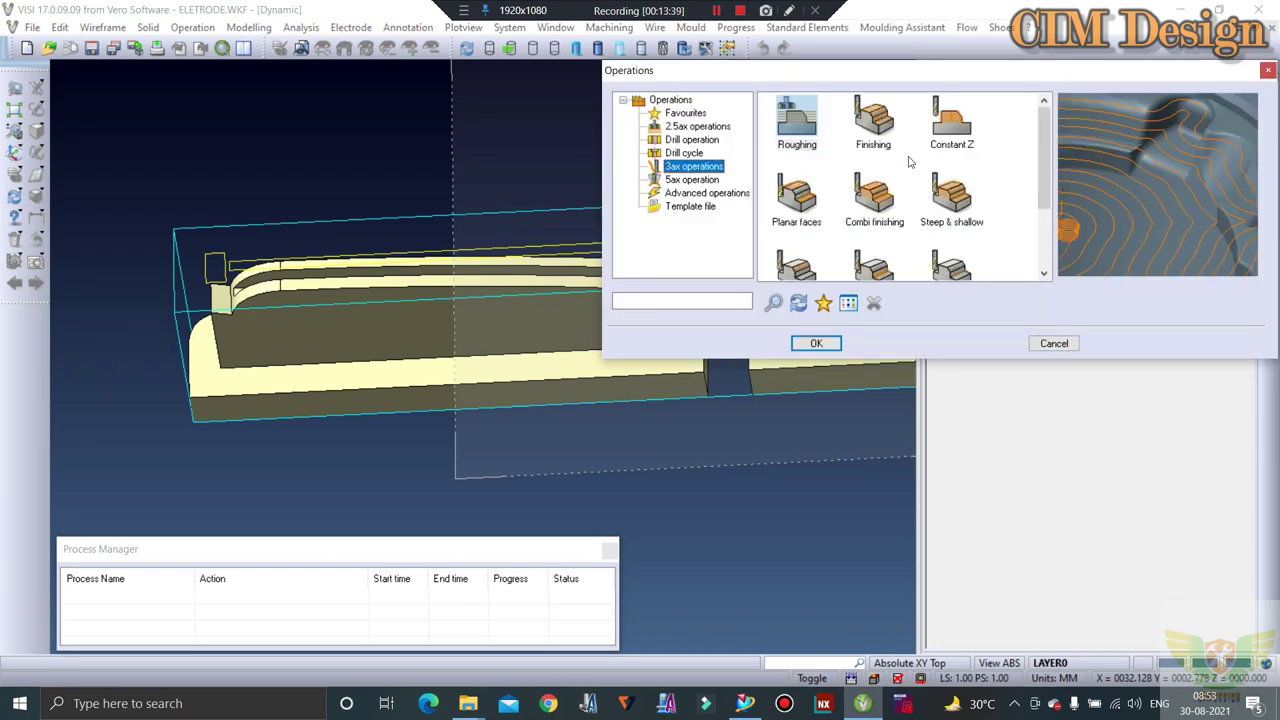
click(936, 205)
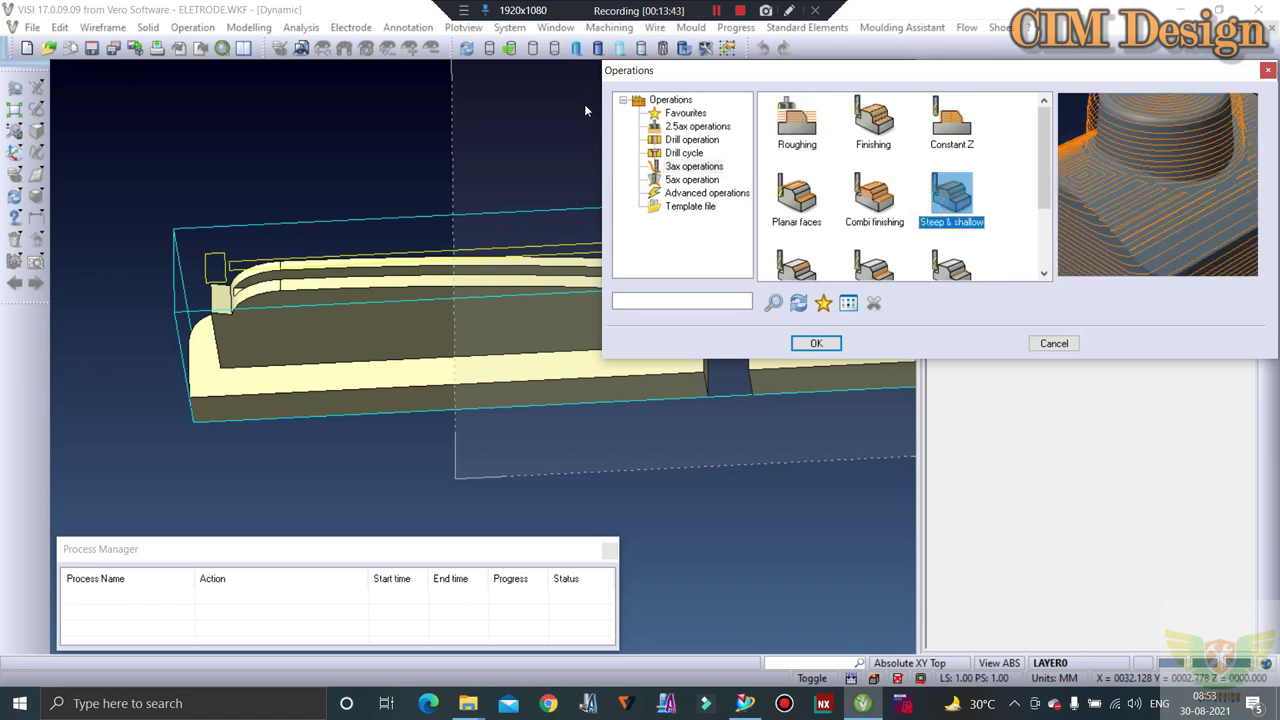
key(Return)
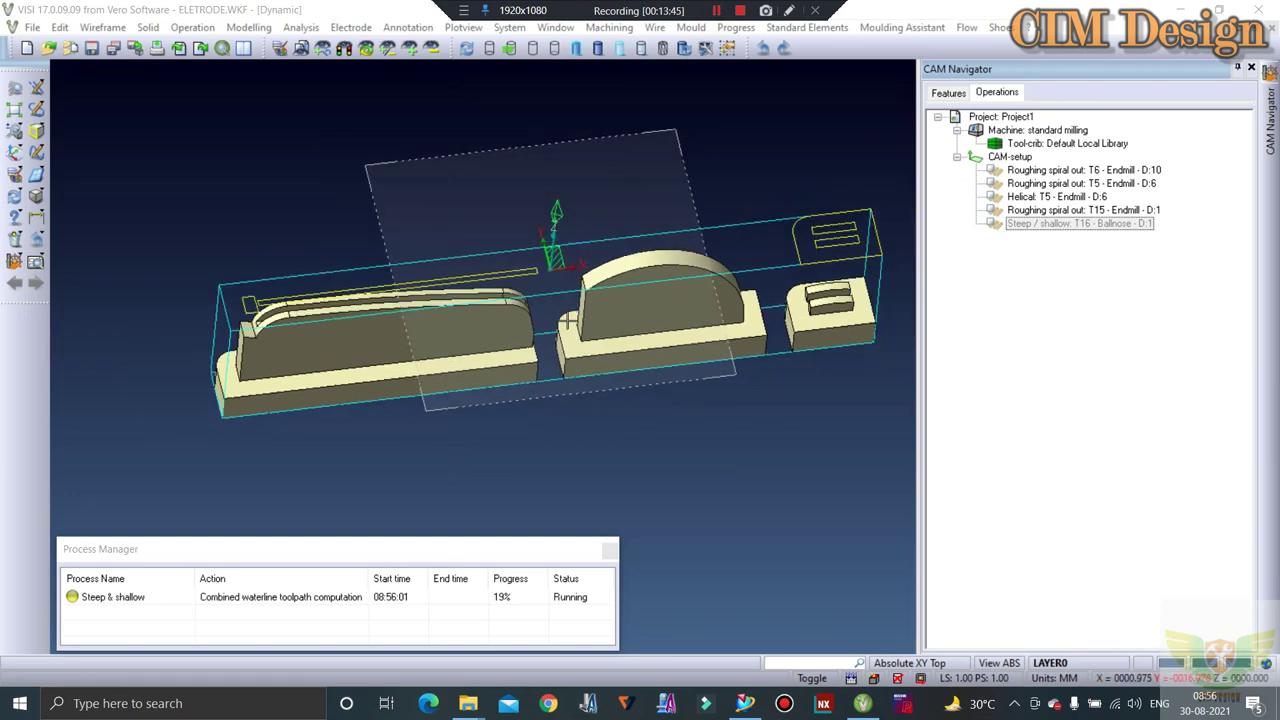
mouse_move(578, 248)
middle_down()
mouse_move(494, 357)
mouse_move(560, 312)
mouse_move(576, 258)
mouse_move(553, 323)
mouse_move(563, 300)
middle_up()
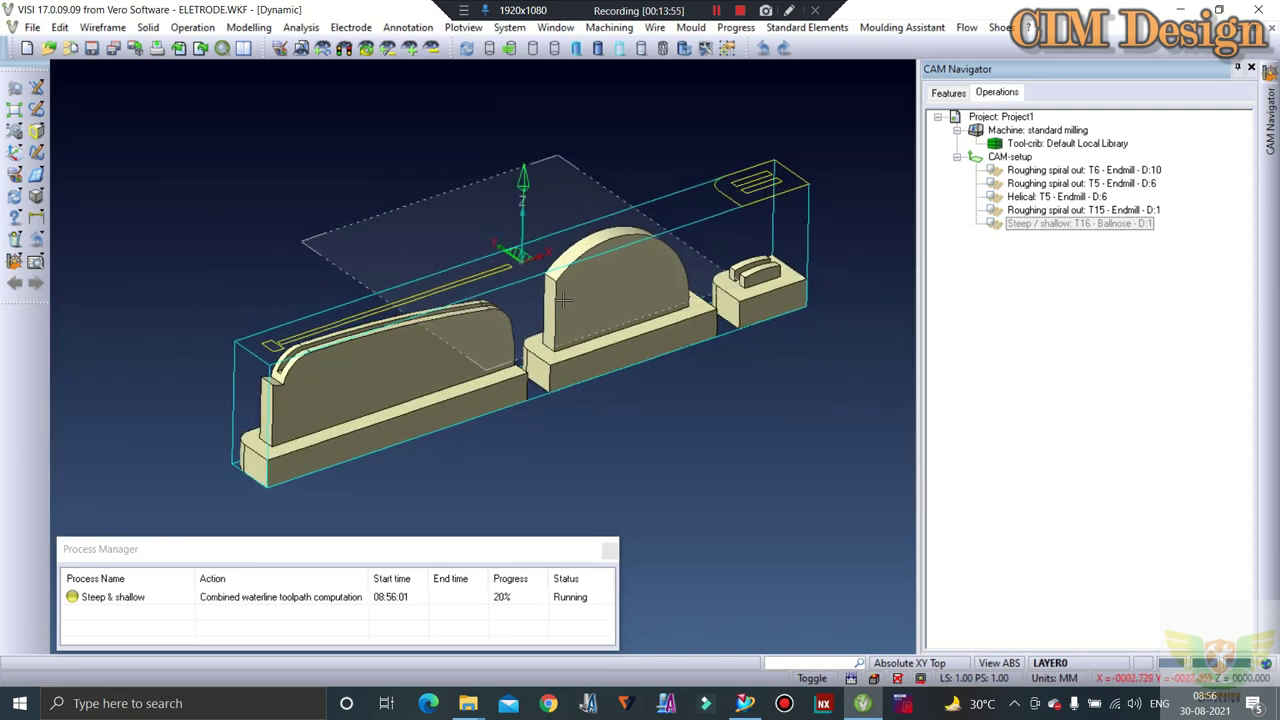
middle_drag(337, 355, 301, 327)
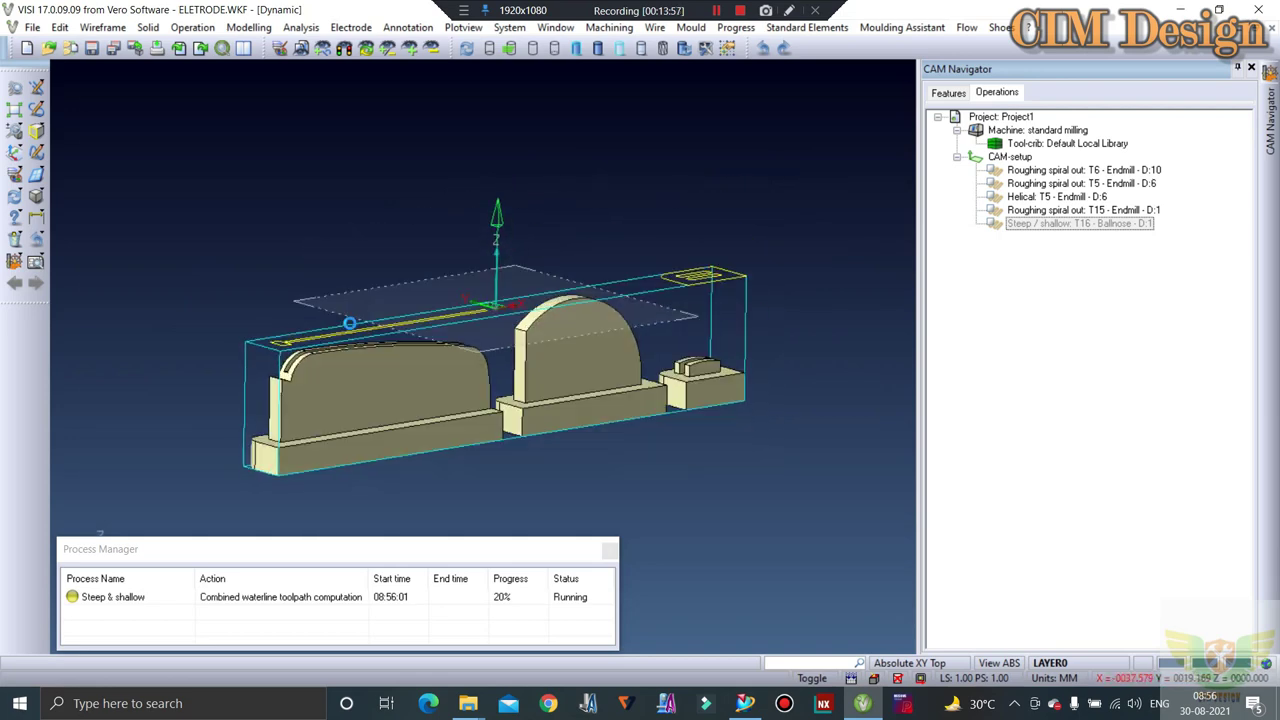
scroll(301, 327, up, 2)
scroll(240, 256, down, 2)
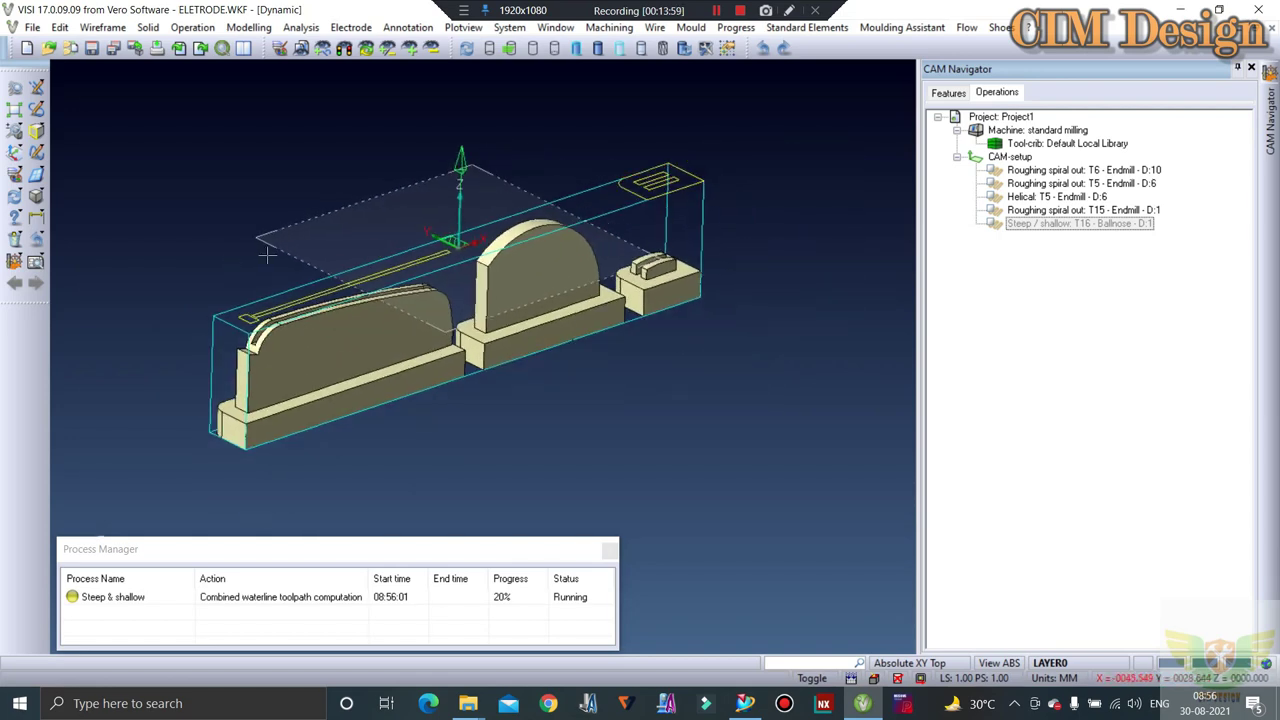
scroll(300, 265, down, 1)
scroll(340, 280, up, 3)
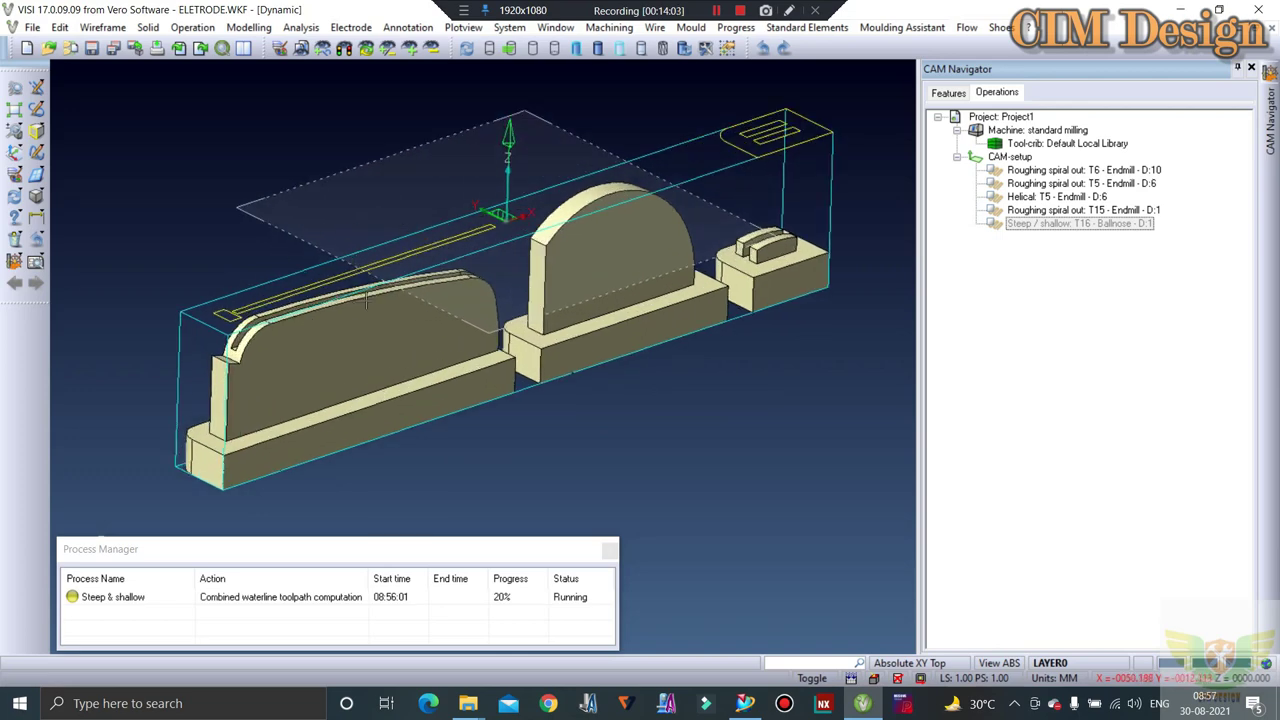
scroll(366, 303, up, 2)
scroll(145, 368, up, 2)
scroll(248, 314, down, 2)
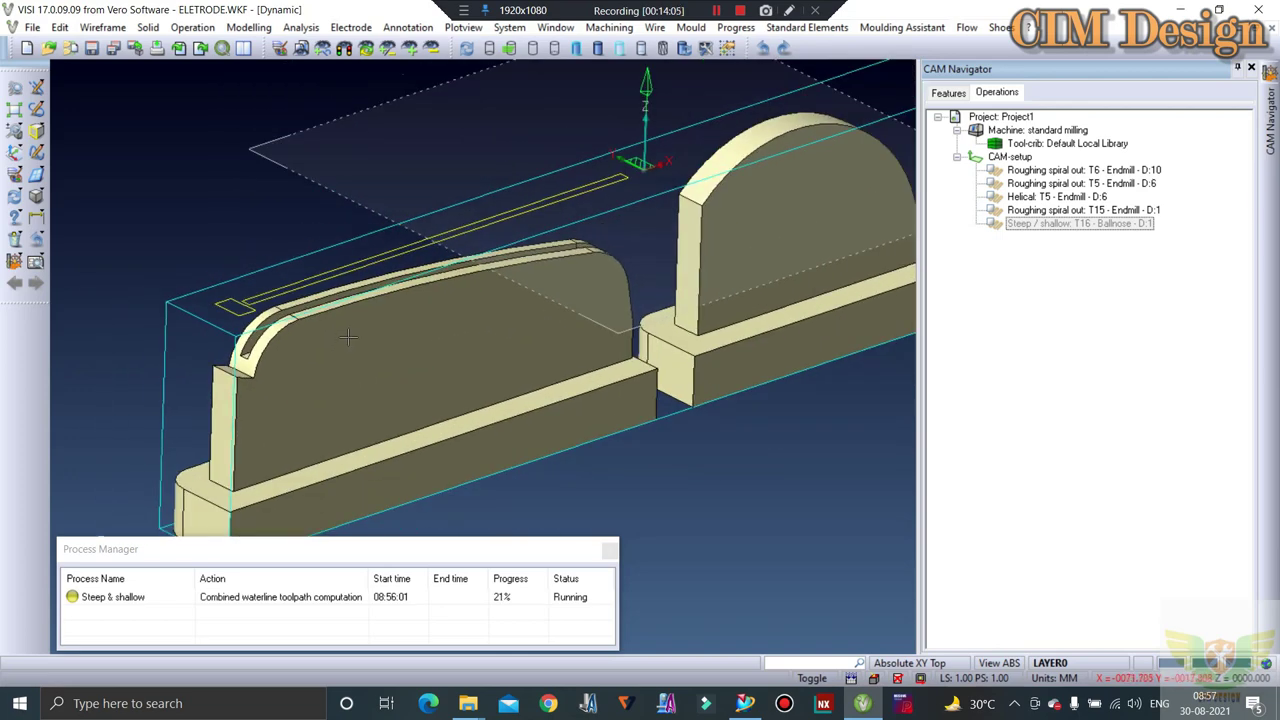
scroll(345, 337, up, 1)
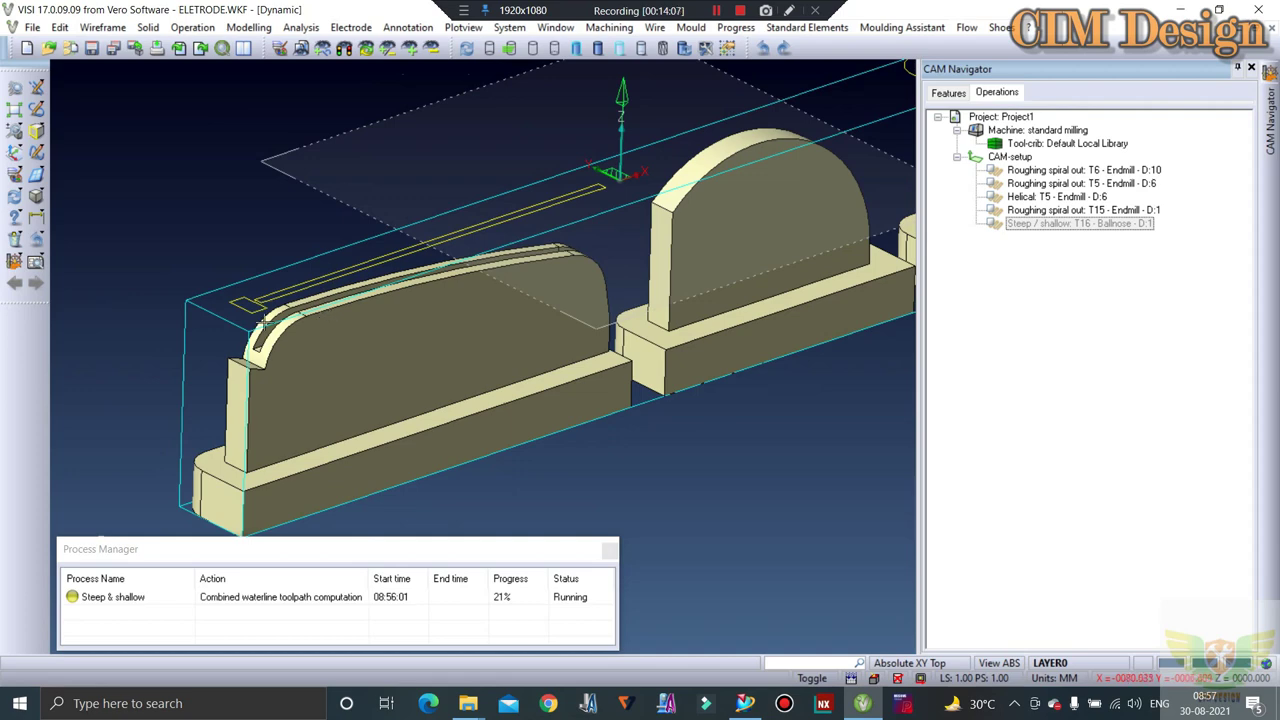
scroll(264, 318, up, 1)
scroll(264, 318, up, 1)
scroll(337, 386, down, 1)
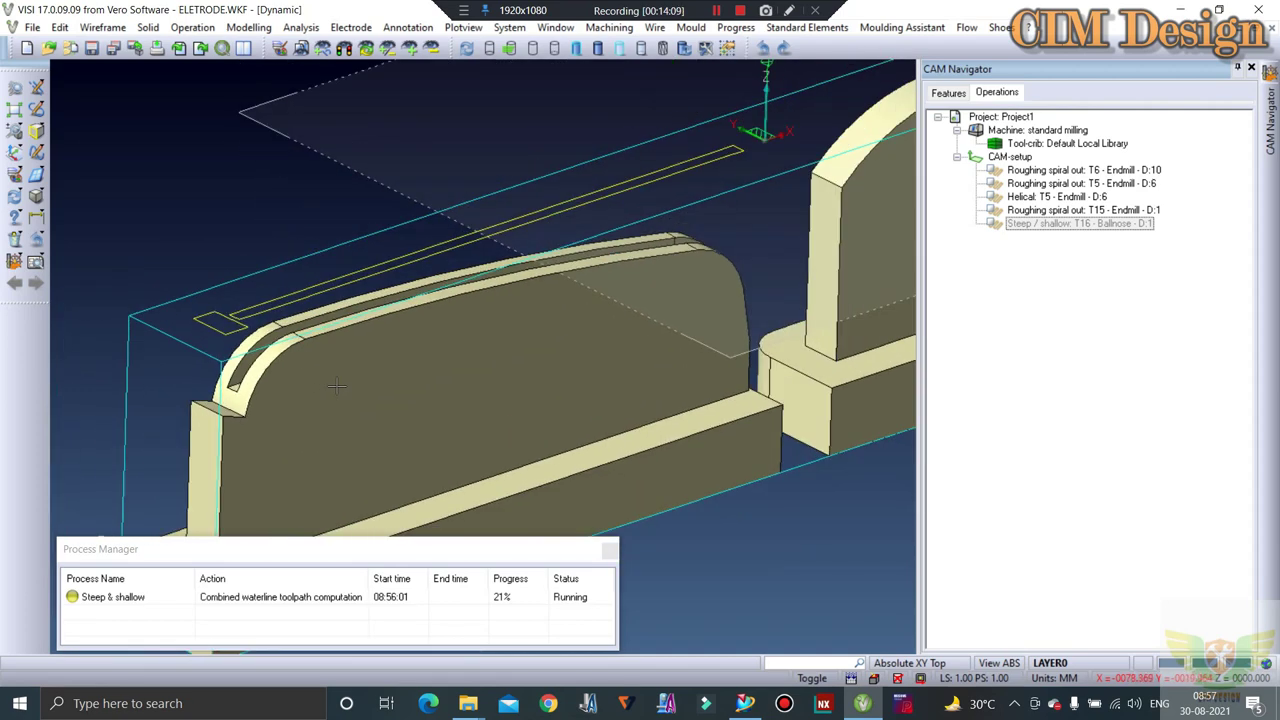
scroll(337, 386, down, 1)
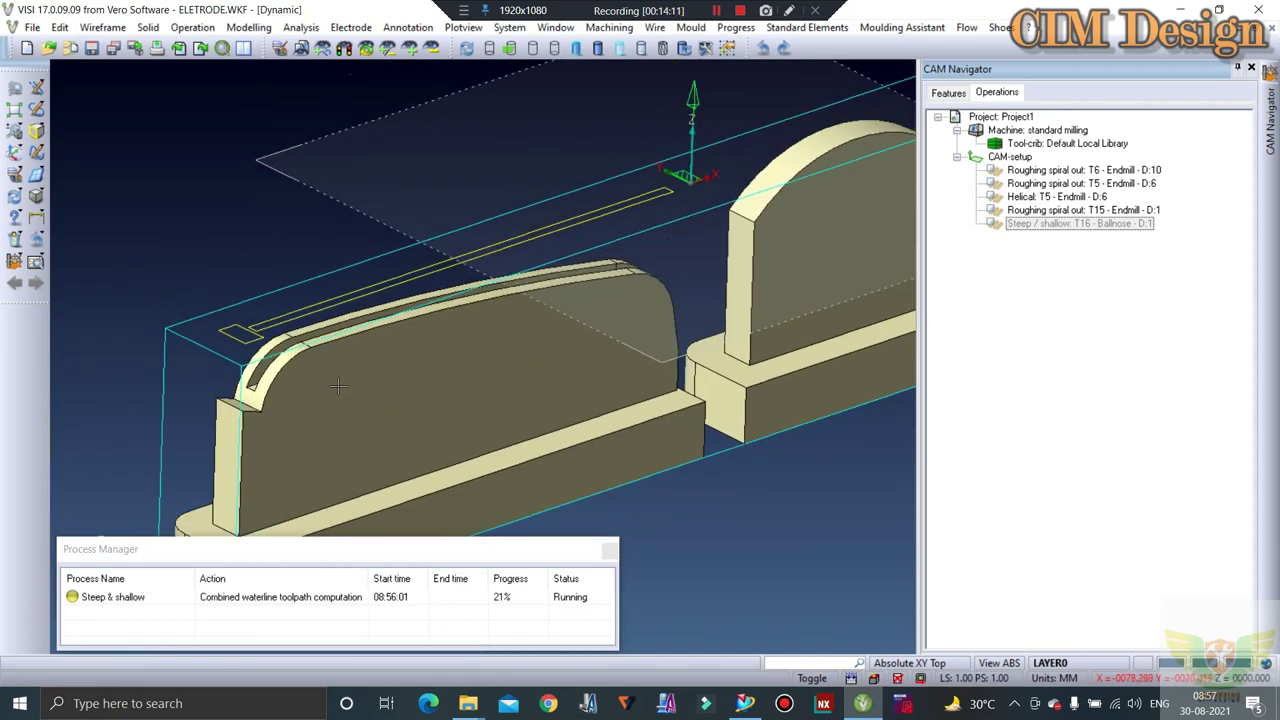
scroll(338, 386, up, 1)
scroll(330, 340, down, 1)
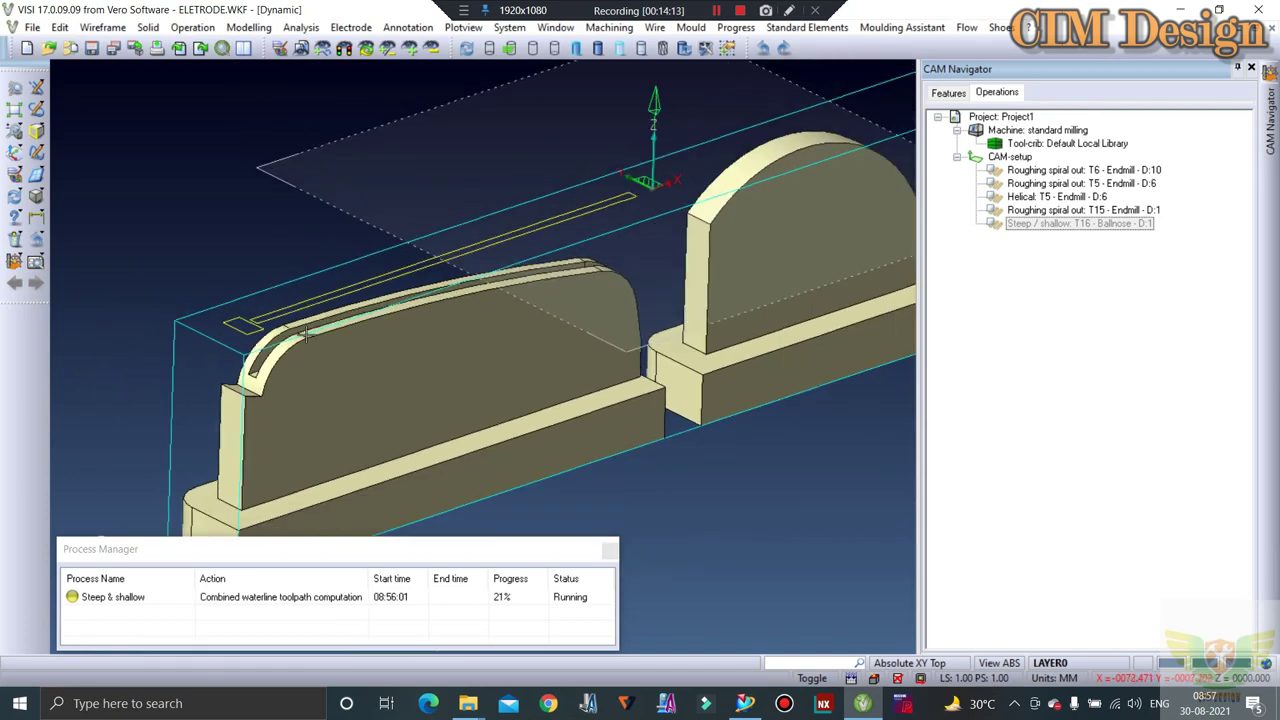
scroll(318, 335, down, 1)
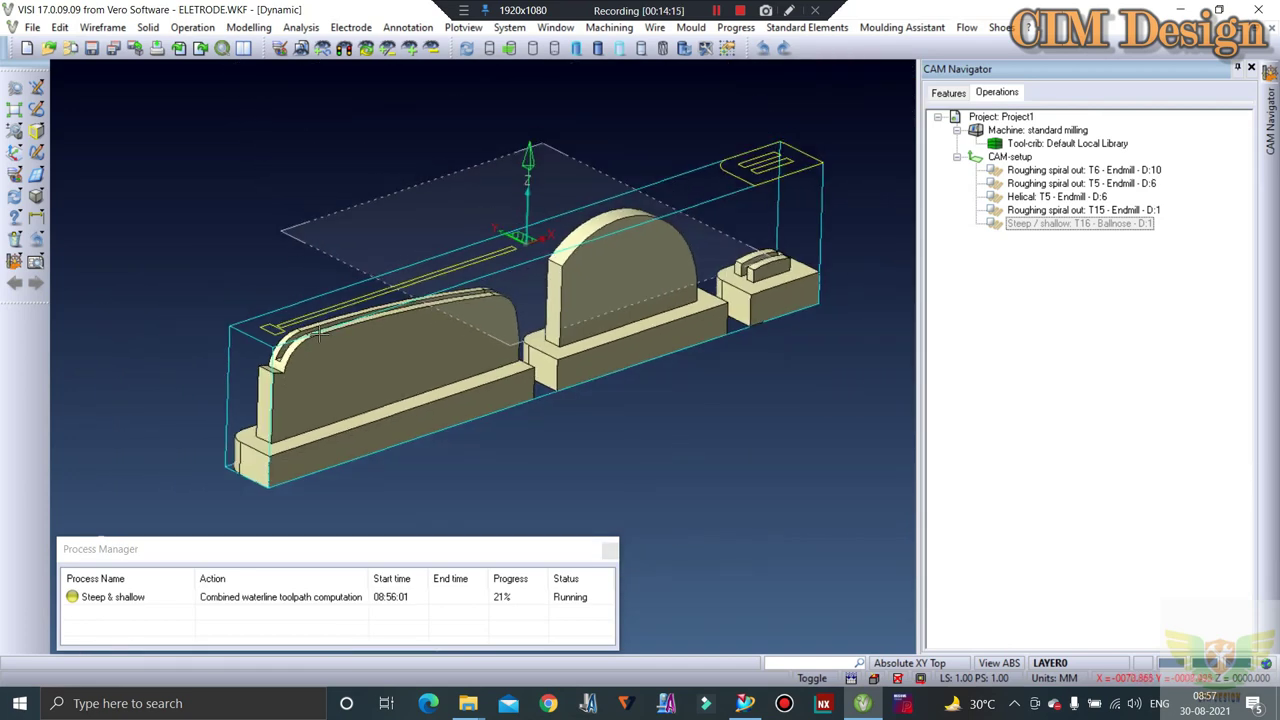
shift+middle_drag(366, 342, 338, 342)
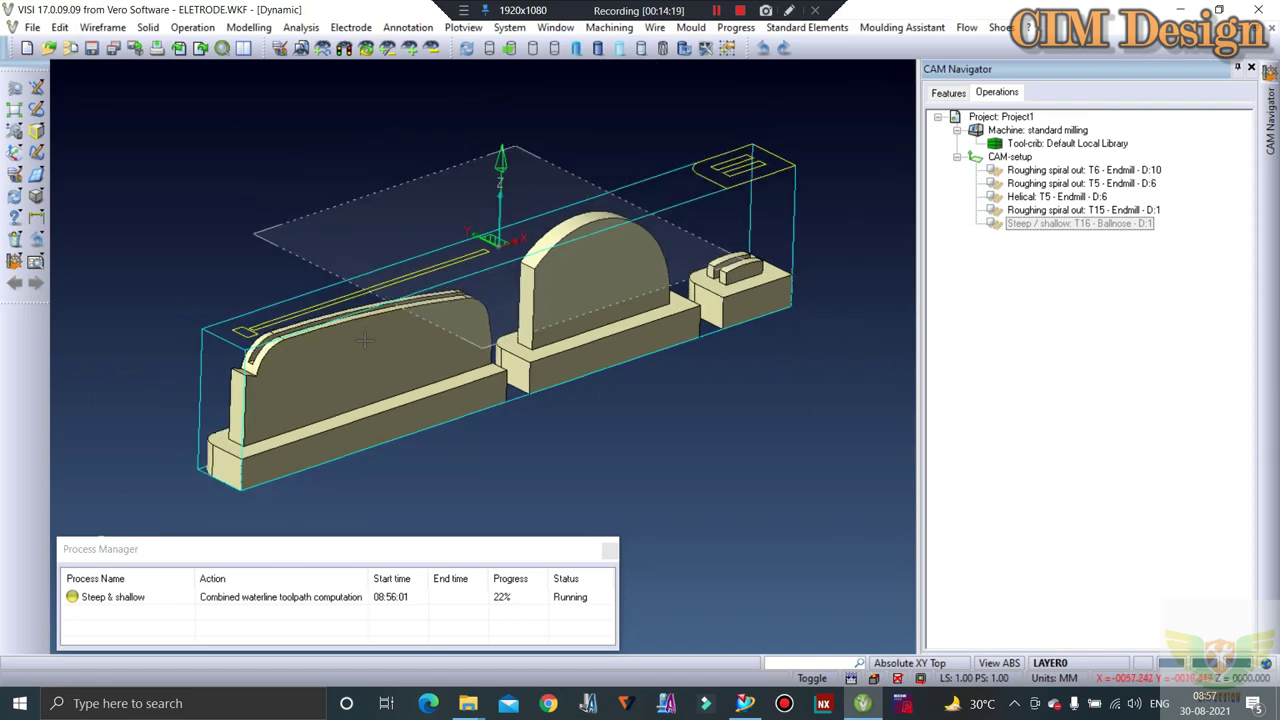
scroll(350, 336, down, 1)
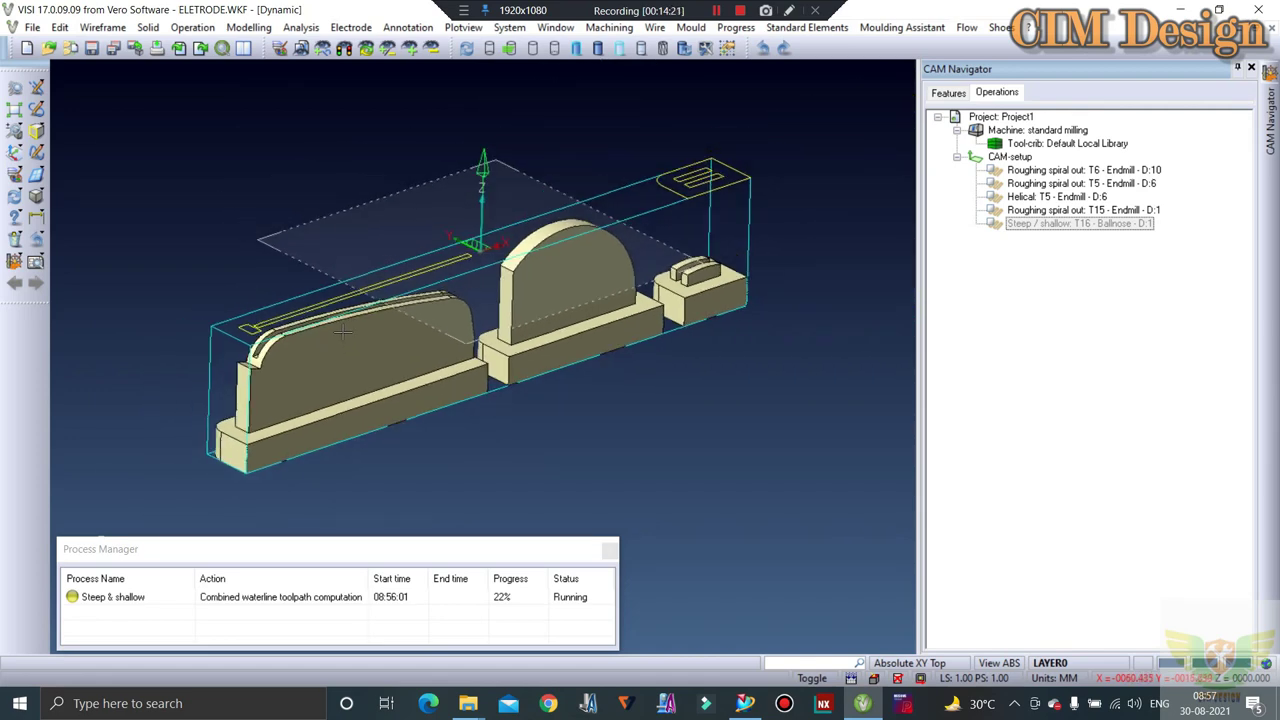
scroll(365, 318, up, 1)
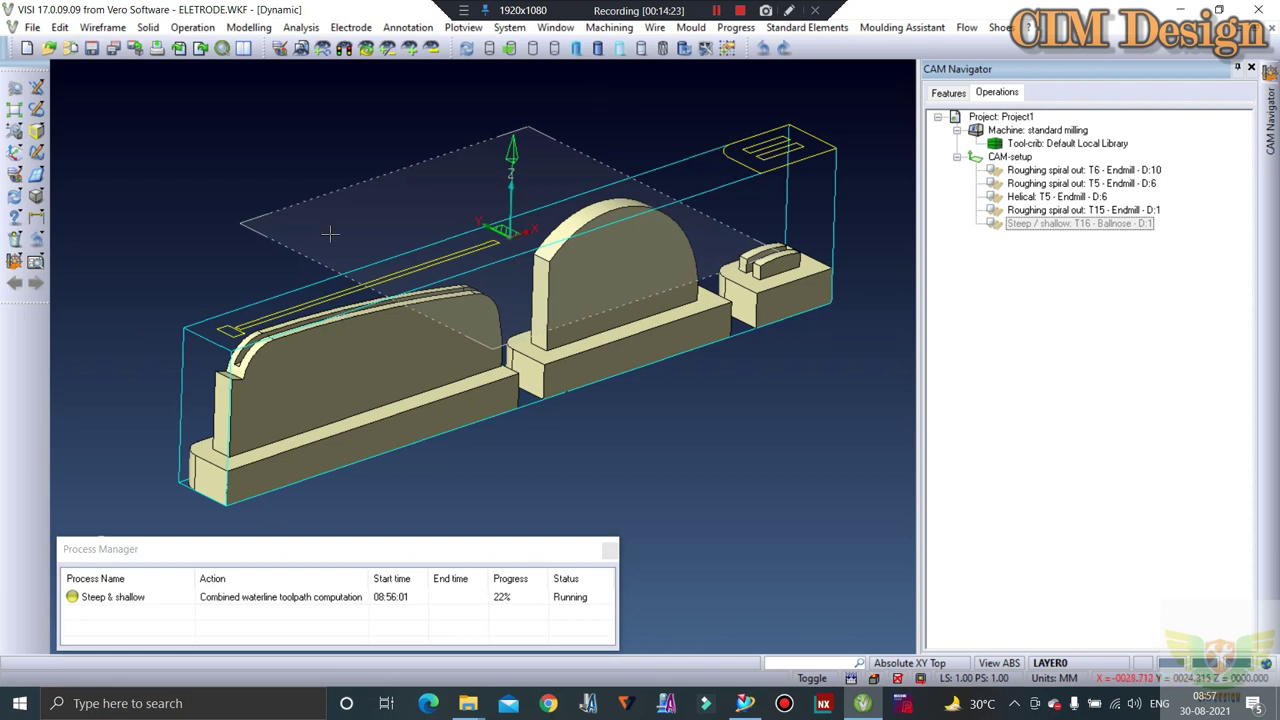
scroll(240, 268, up, 1)
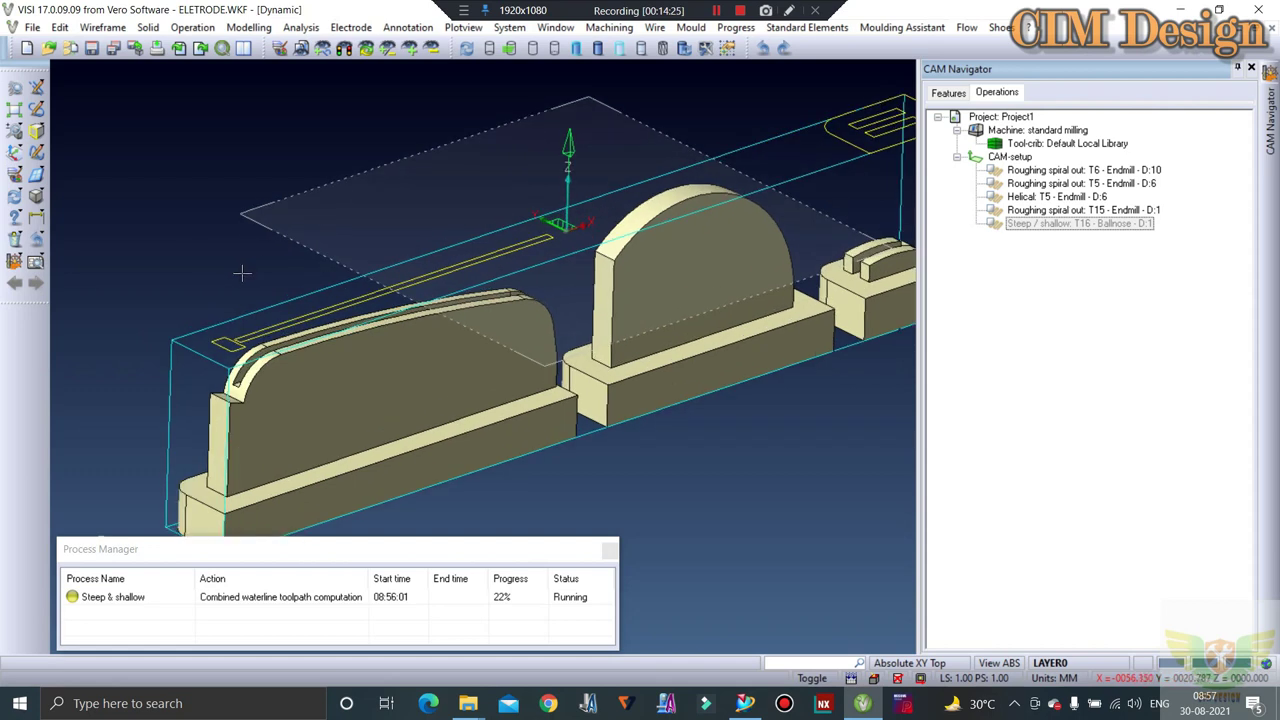
scroll(242, 273, down, 2)
scroll(308, 337, up, 1)
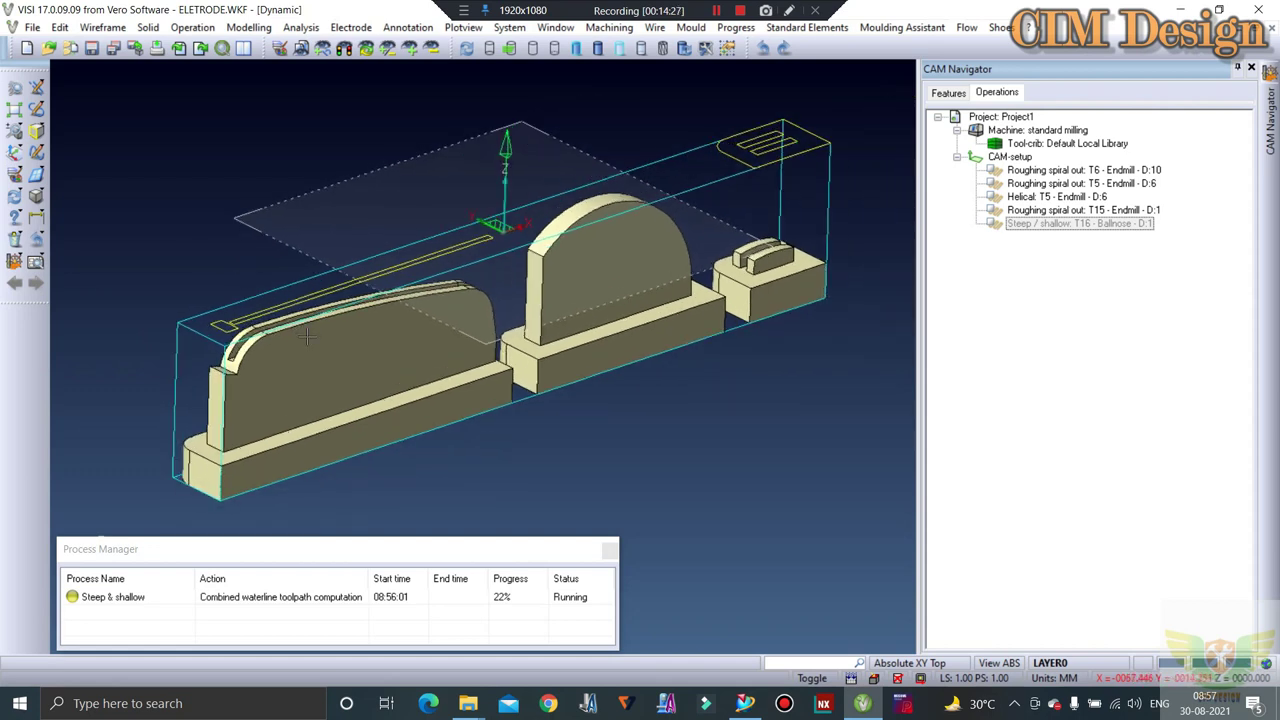
scroll(330, 295, up, 1)
scroll(310, 268, up, 1)
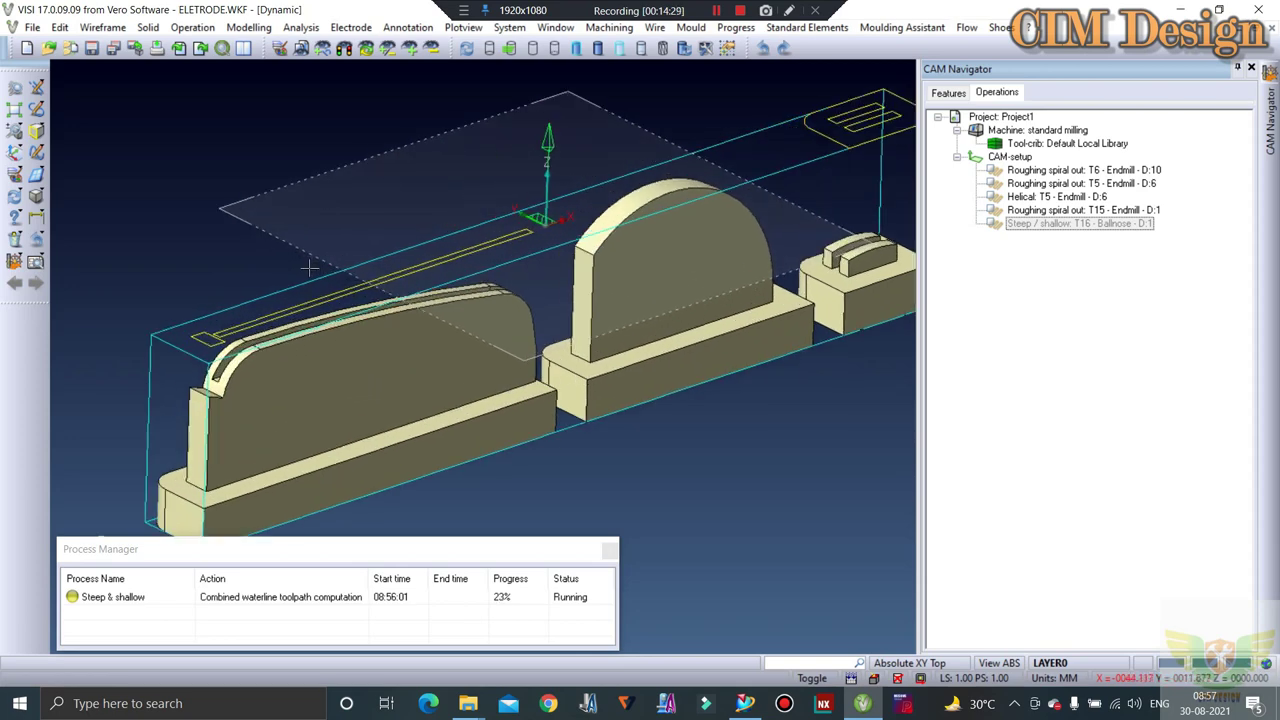
scroll(310, 266, down, 2)
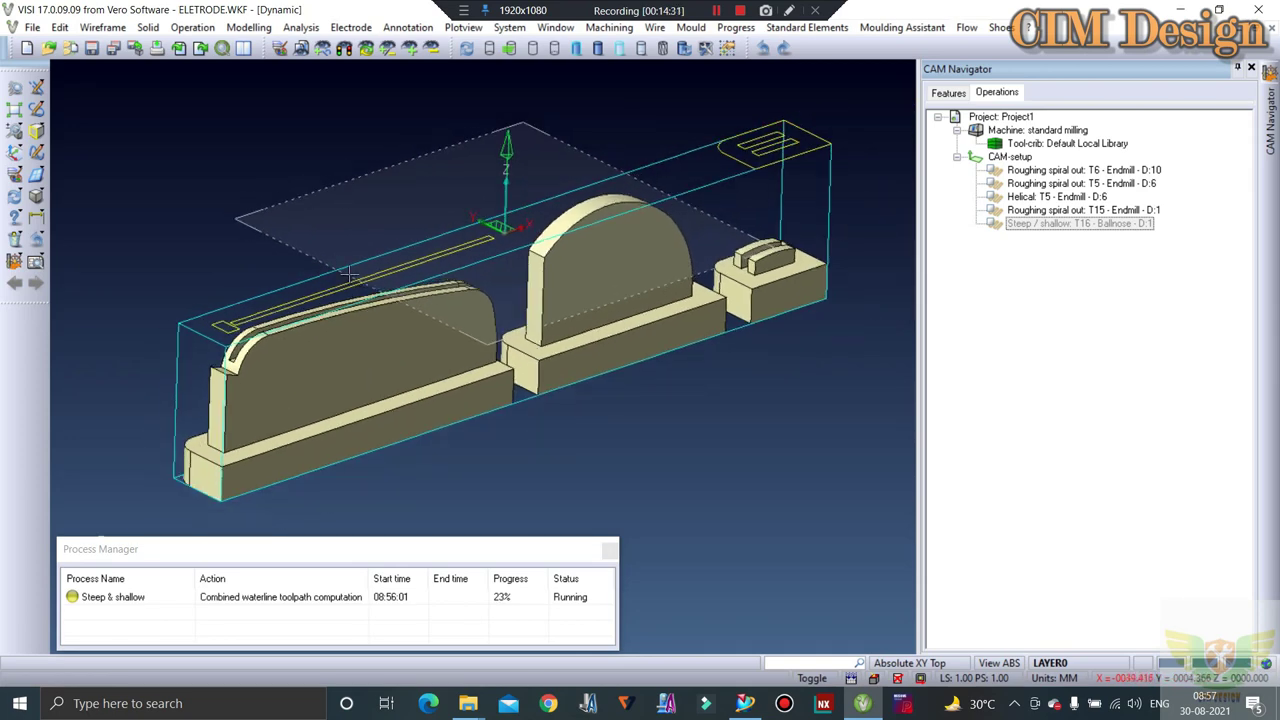
scroll(449, 423, up, 1)
scroll(453, 401, down, 2)
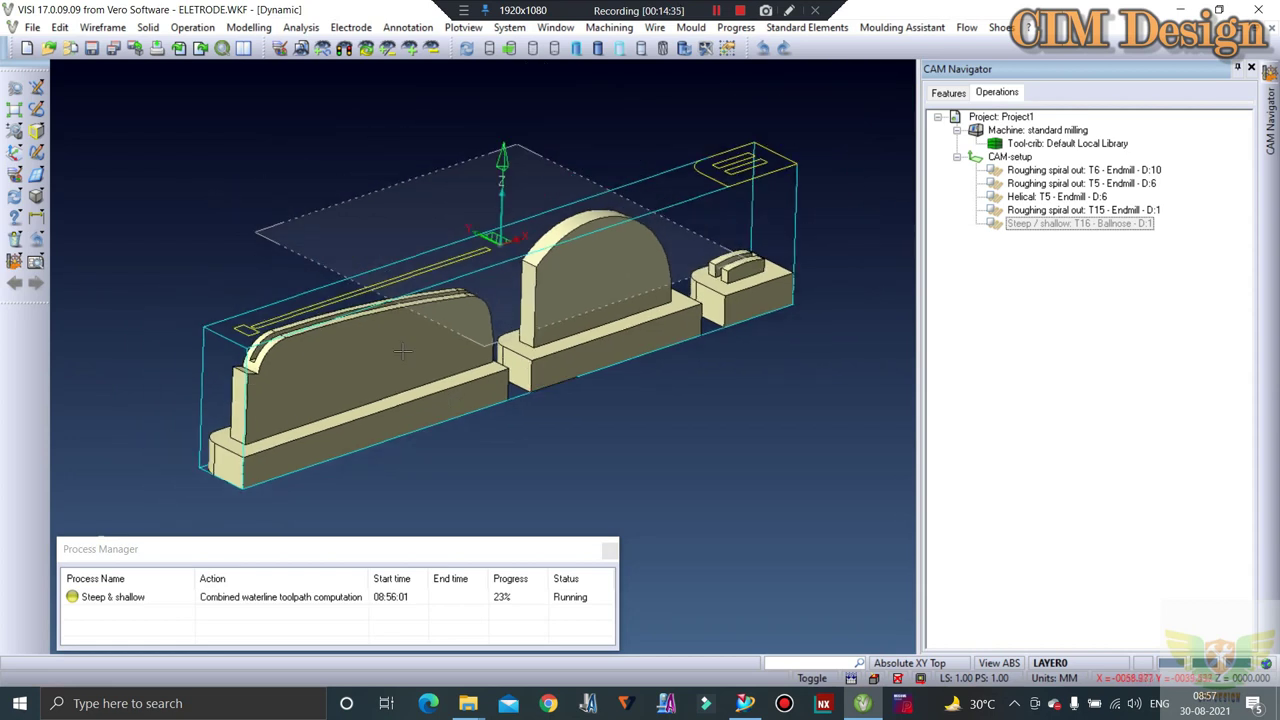
scroll(400, 347, down, 1)
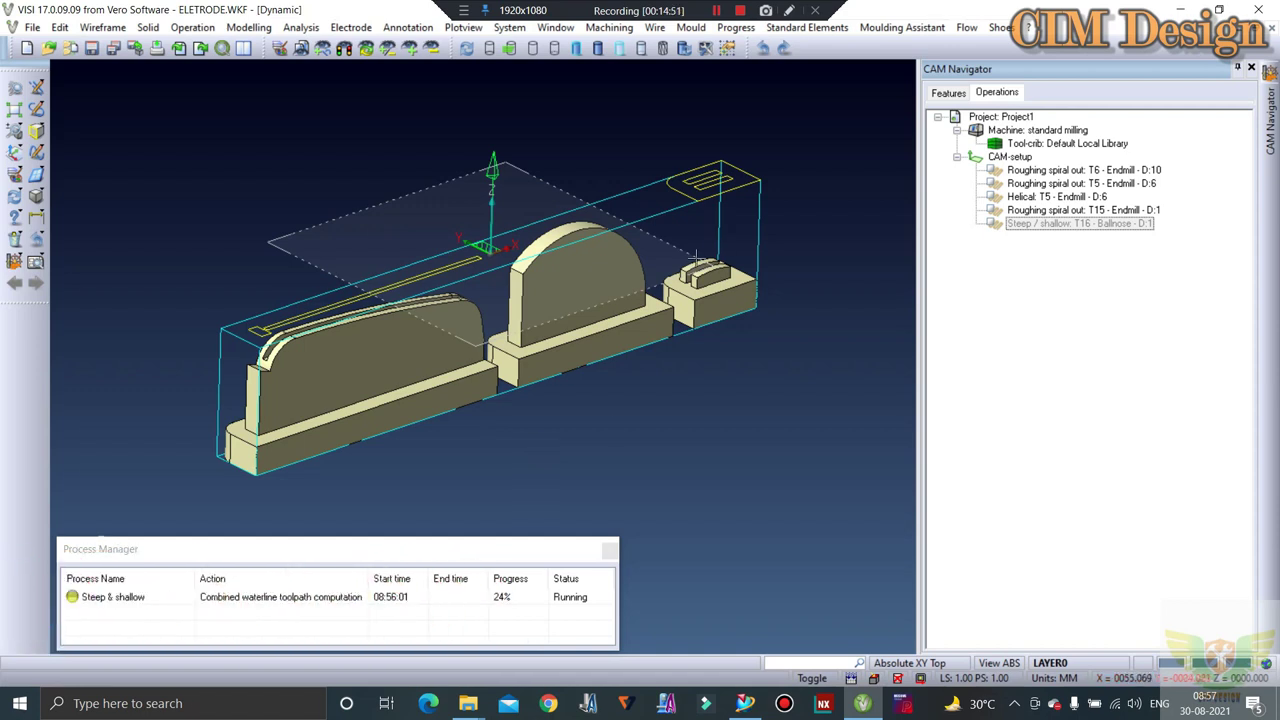
scroll(303, 312, up, 3)
scroll(303, 312, up, 2)
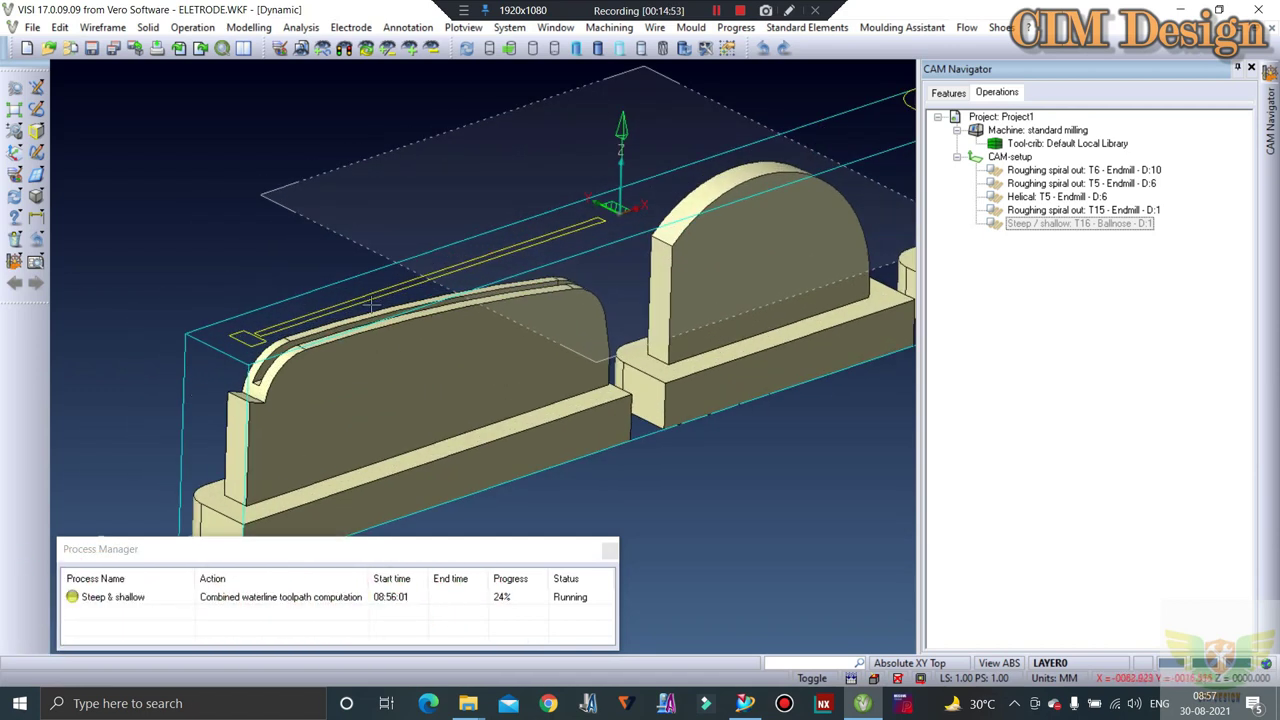
scroll(303, 341, down, 3)
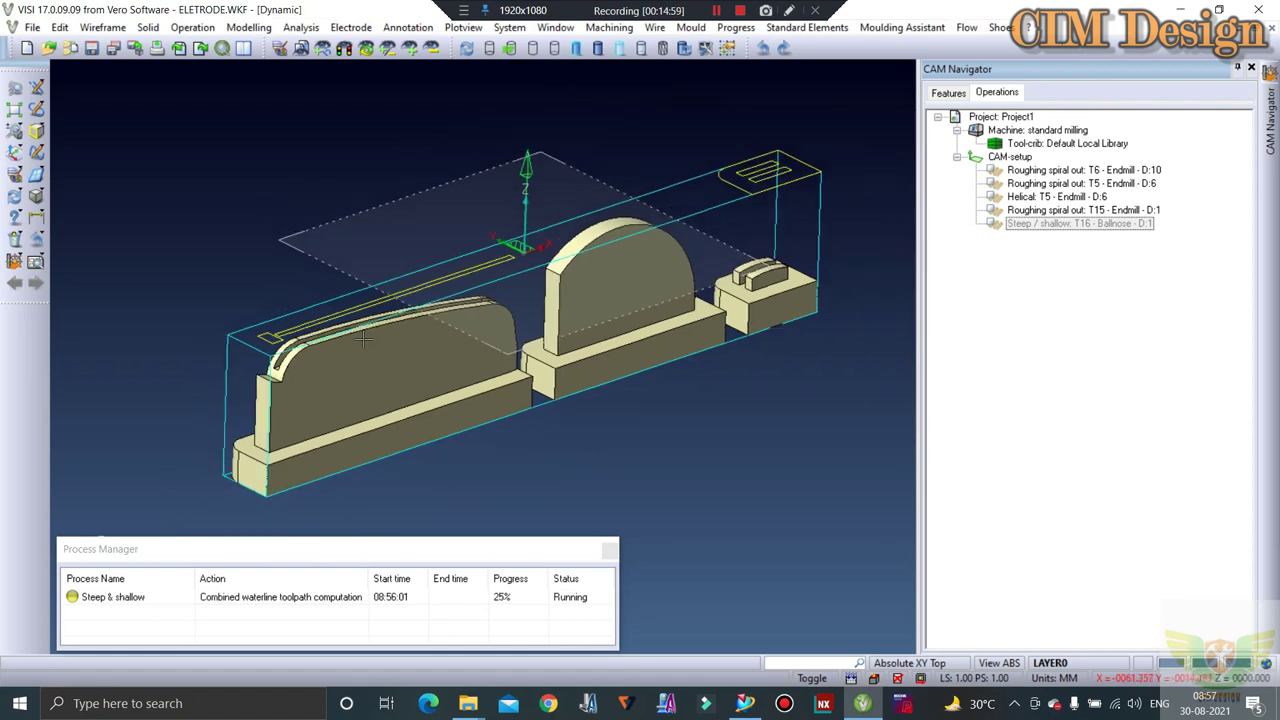
scroll(346, 240, up, 2)
scroll(320, 322, up, 2)
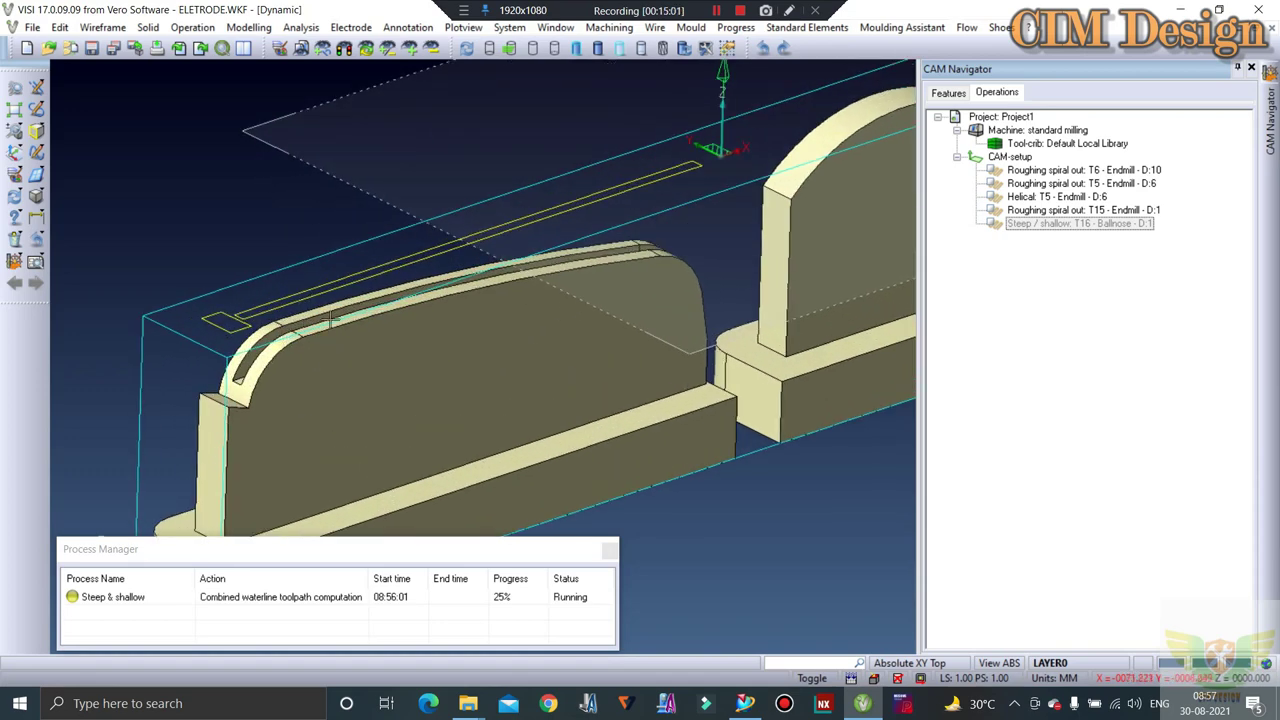
scroll(321, 322, down, 2)
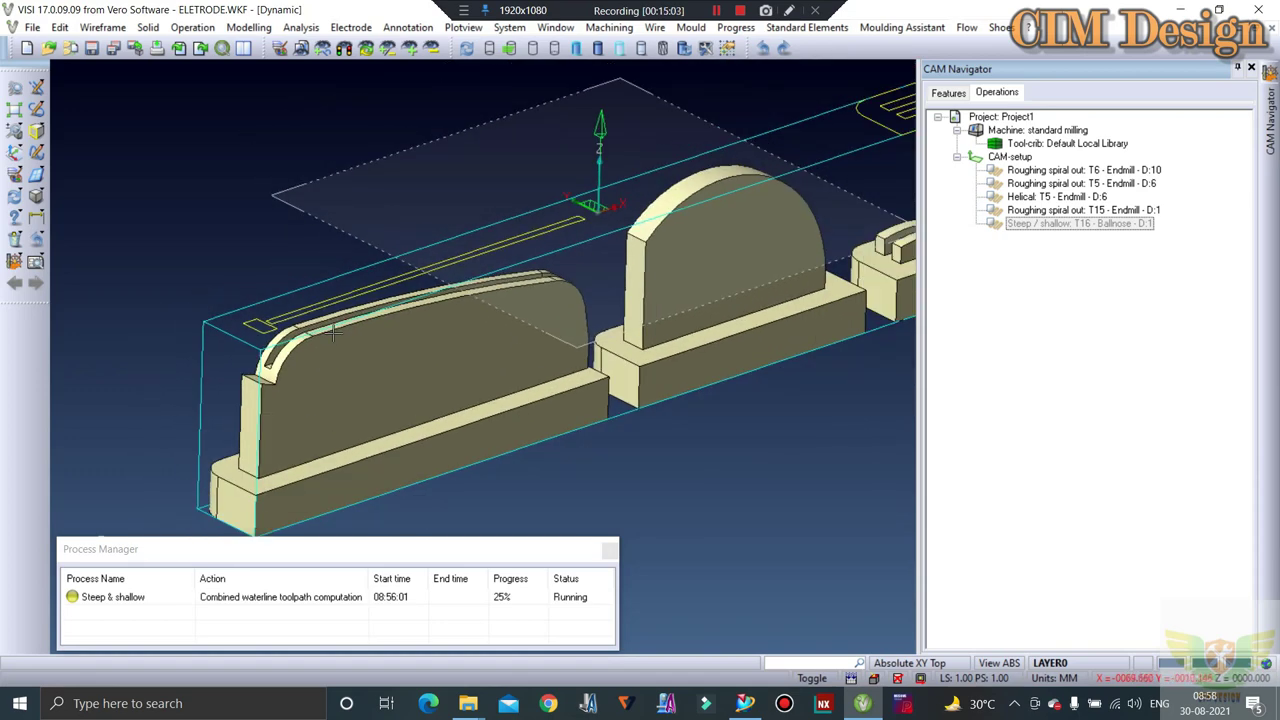
scroll(270, 320, down, 1)
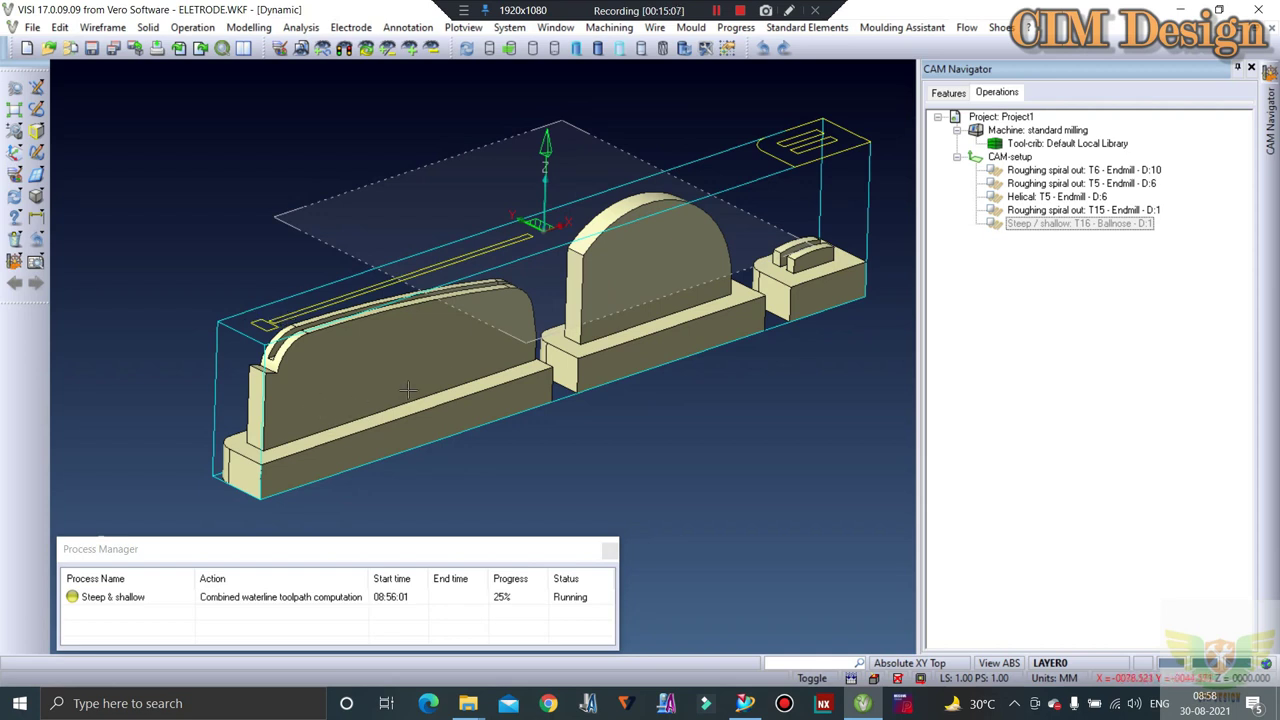
scroll(430, 360, up, 1)
scroll(454, 327, up, 1)
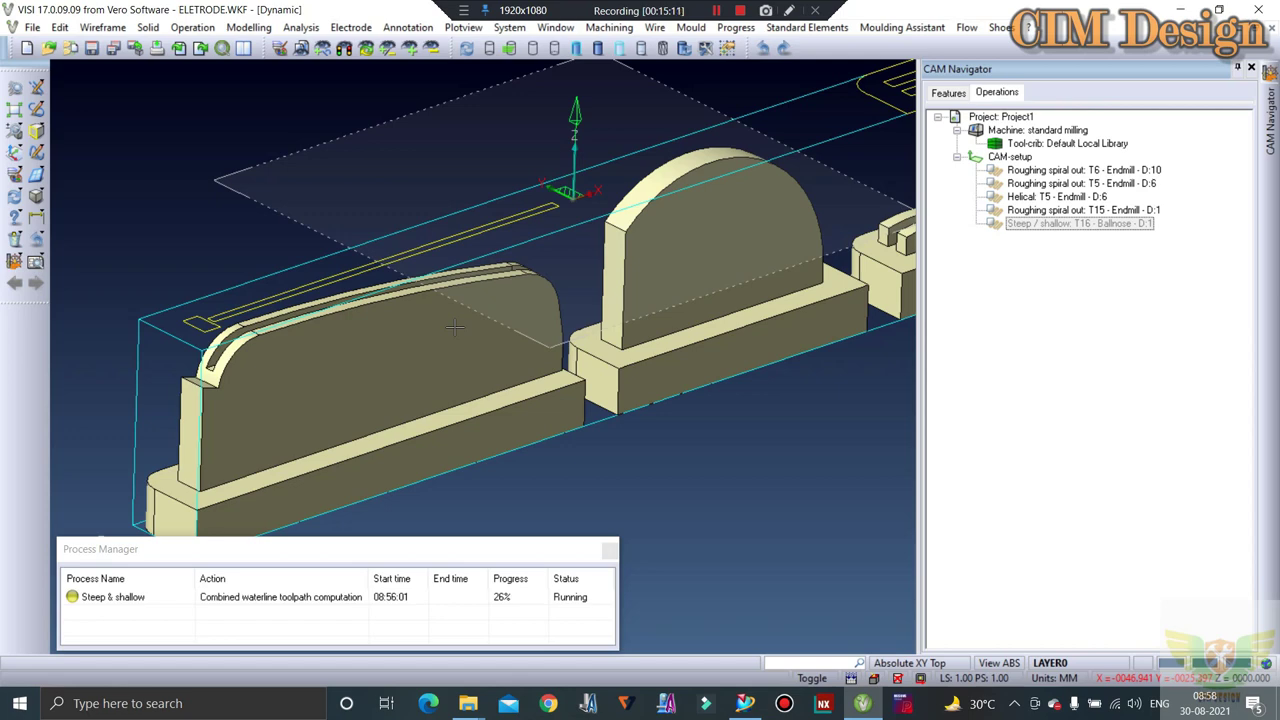
scroll(406, 324, up, 1)
scroll(376, 283, down, 3)
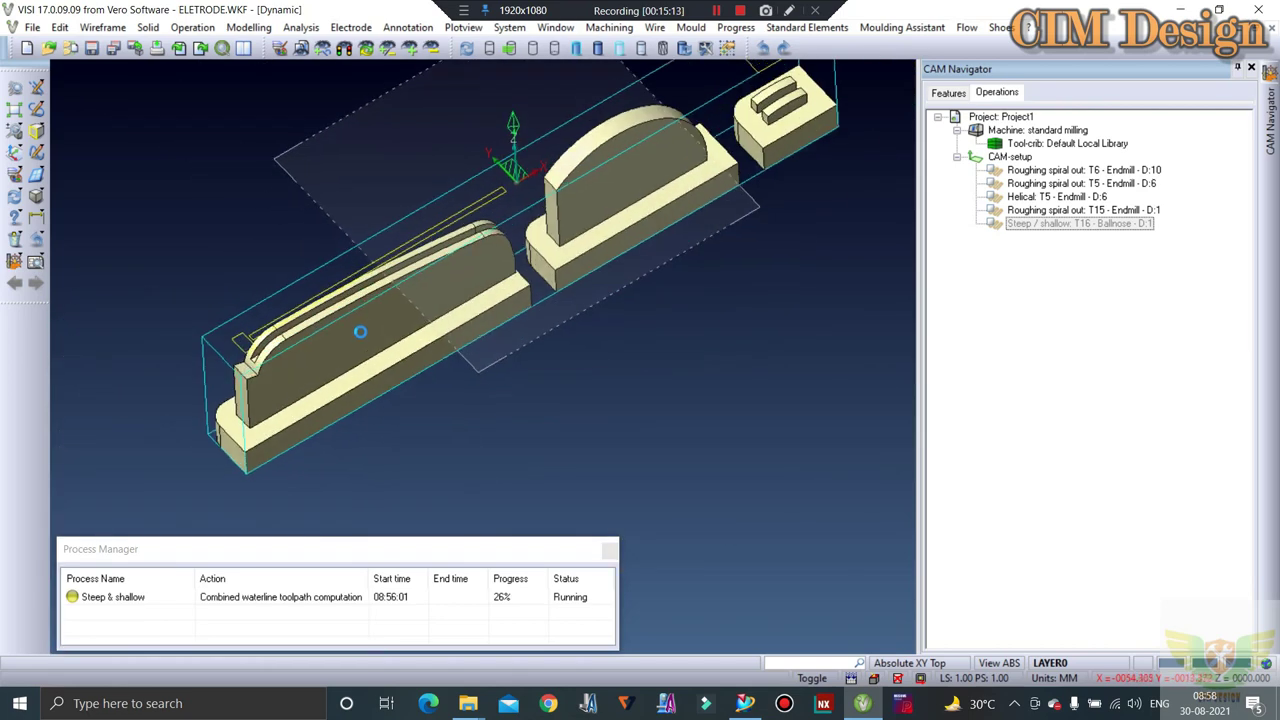
middle_drag(360, 331, 238, 362)
scroll(238, 362, up, 3)
scroll(238, 362, up, 2)
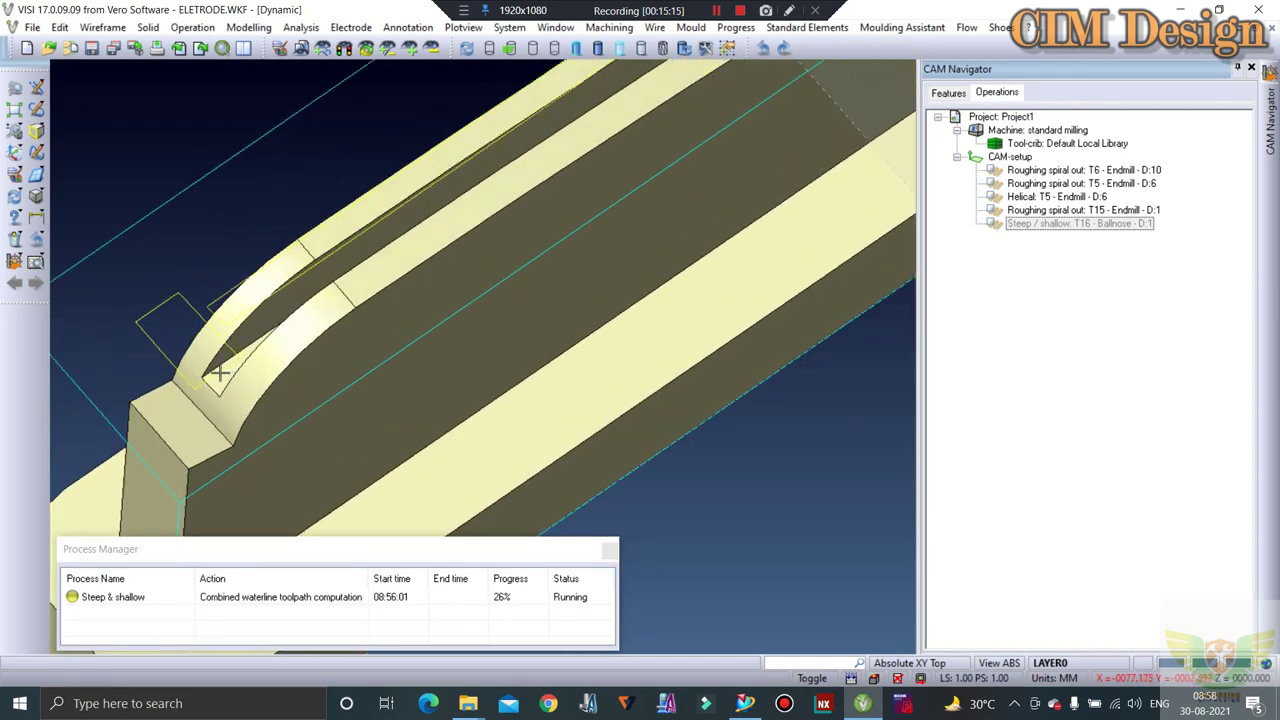
scroll(240, 360, up, 2)
scroll(270, 356, up, 1)
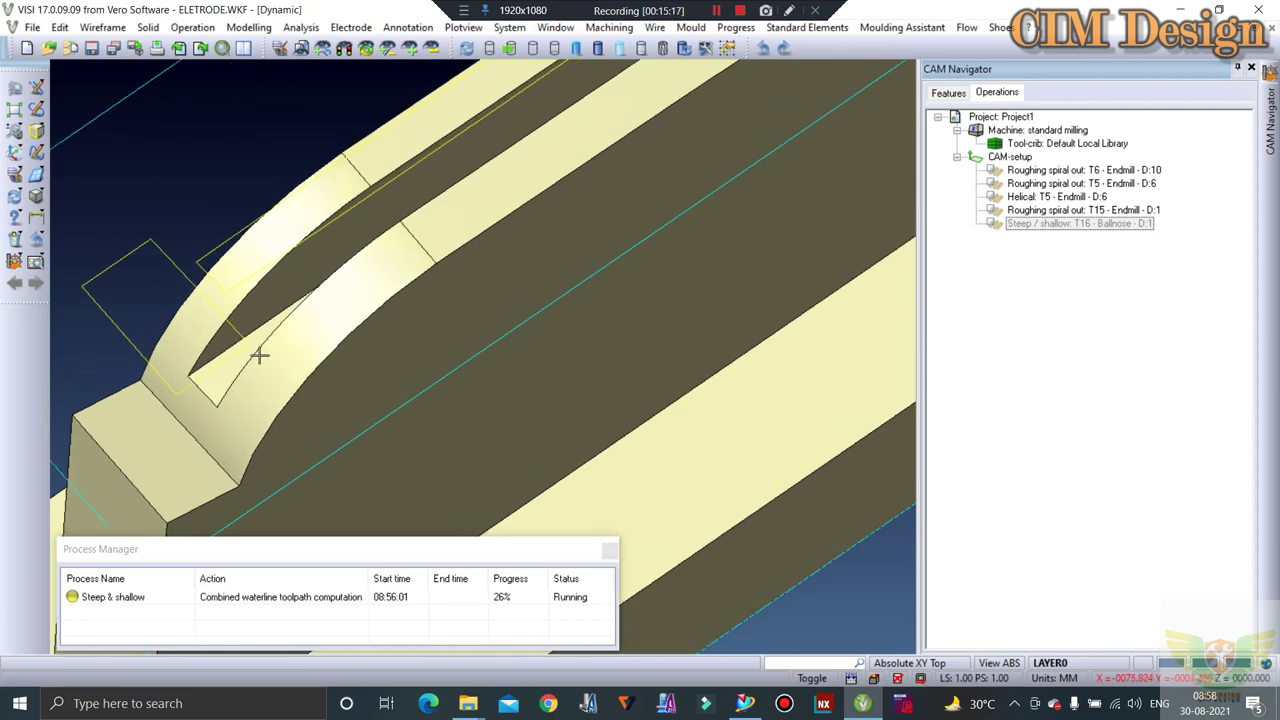
scroll(275, 300, up, 1)
scroll(220, 343, down, 1)
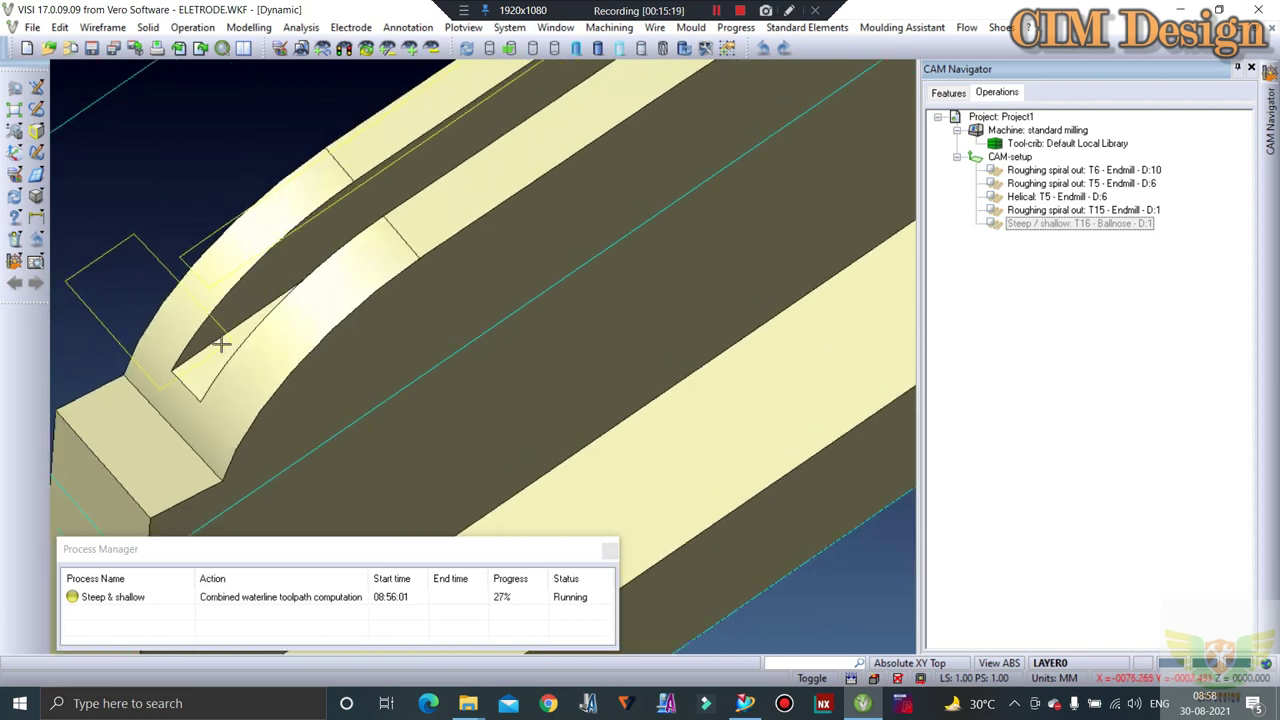
scroll(209, 354, up, 1)
scroll(279, 300, down, 1)
scroll(346, 320, down, 1)
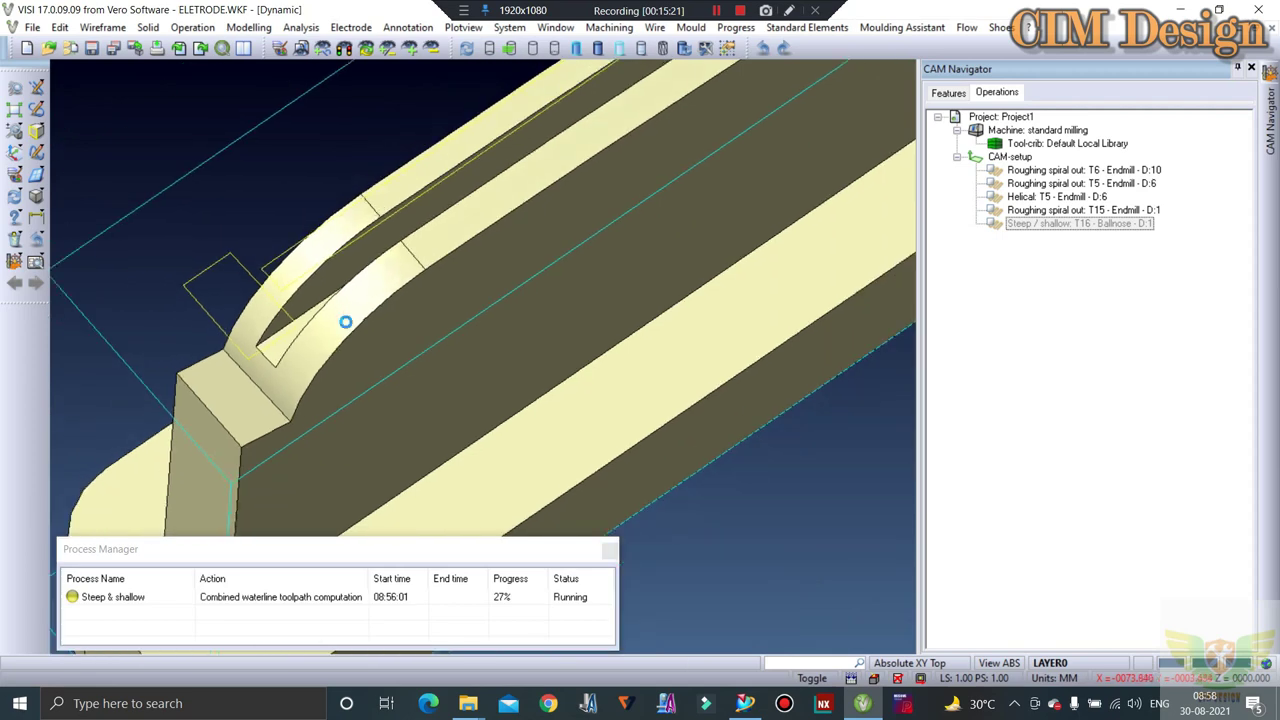
scroll(309, 297, up, 1)
scroll(363, 310, down, 1)
scroll(340, 340, down, 1)
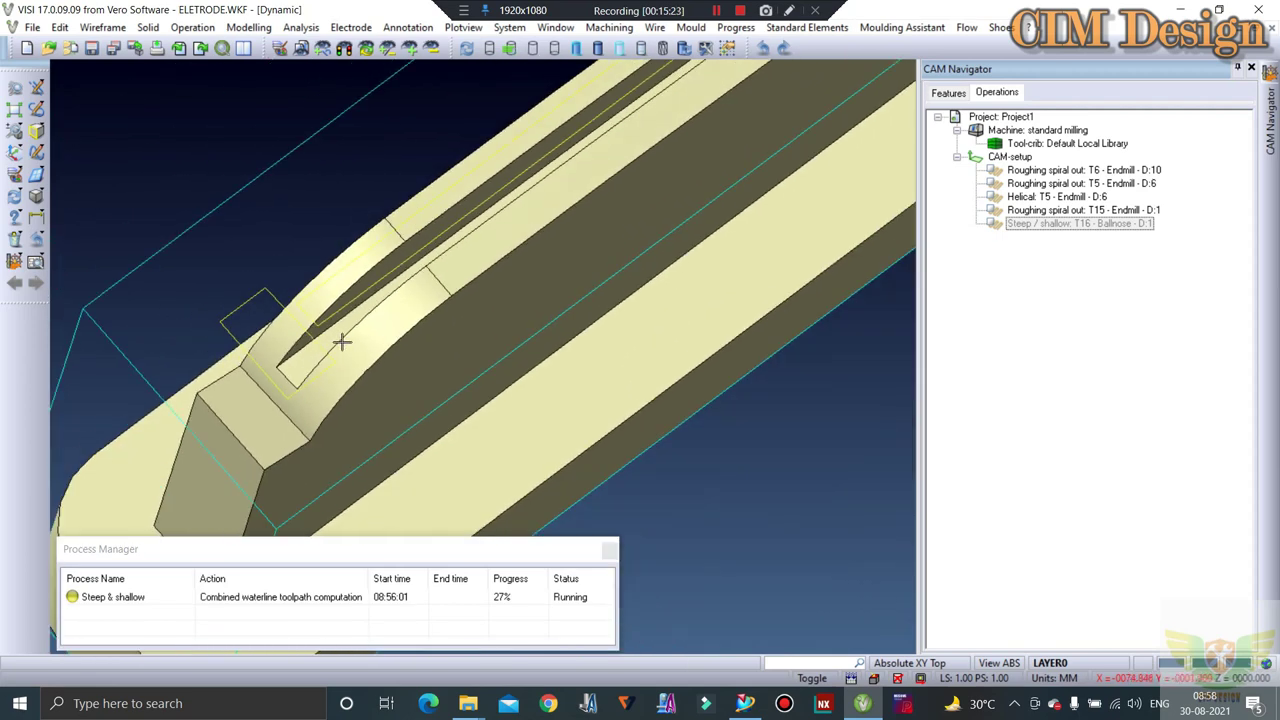
scroll(345, 335, down, 1)
scroll(372, 330, down, 1)
mouse_move(372, 330)
middle_down()
mouse_move(285, 280)
mouse_move(514, 297)
mouse_move(514, 354)
mouse_move(617, 251)
mouse_move(525, 240)
middle_up()
scroll(525, 240, up, 2)
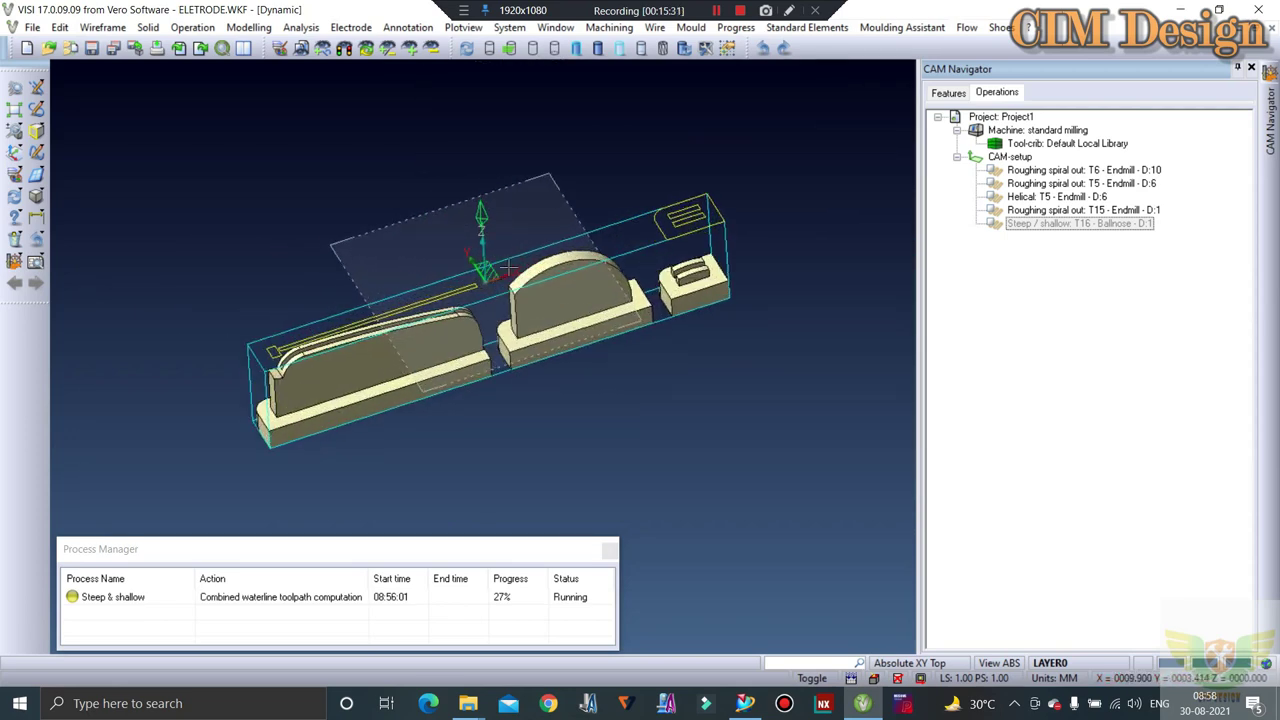
scroll(525, 240, up, 2)
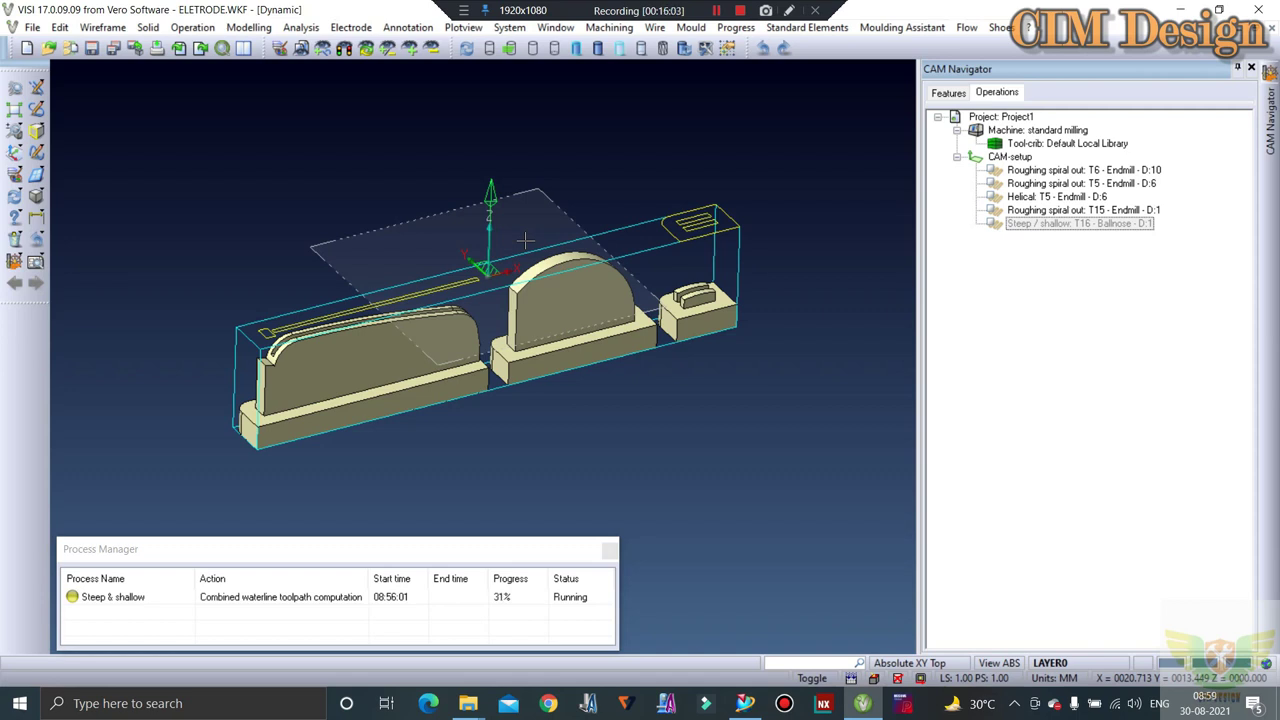
mouse_move(524, 240)
middle_down()
mouse_move(100, 535)
mouse_move(490, 240)
middle_up()
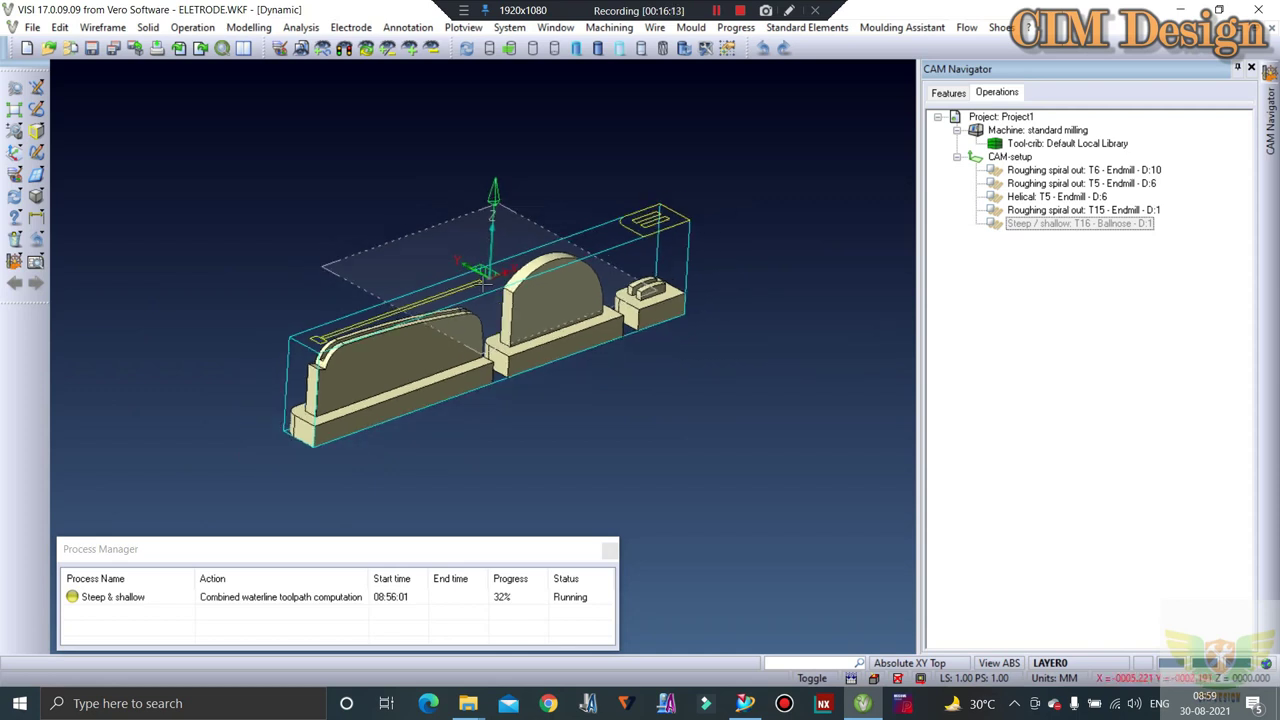
scroll(490, 244, up, 1)
scroll(488, 260, up, 1)
scroll(486, 276, up, 1)
Orbit the electrode model while the Steep & shallow computation finishes.
mouse_move(487, 278)
middle_down()
mouse_move(541, 267)
mouse_move(625, 412)
middle_up()
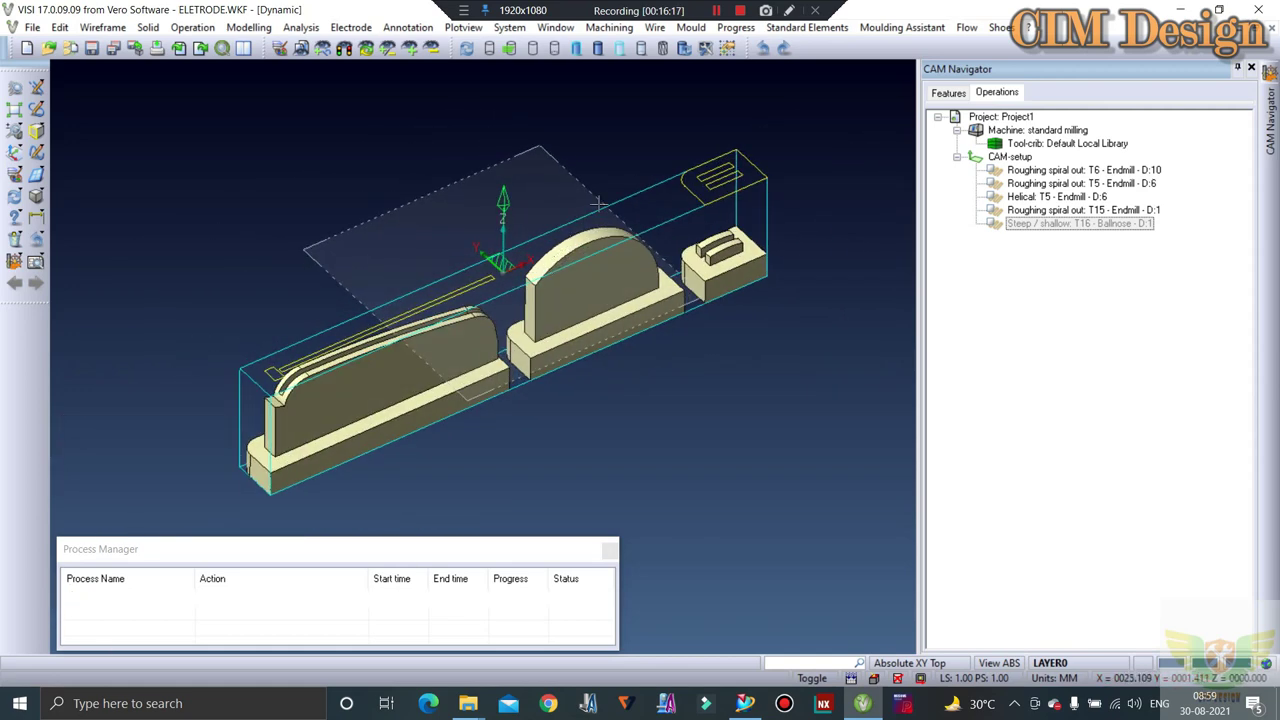
scroll(625, 412, up, 1)
scroll(619, 371, down, 1)
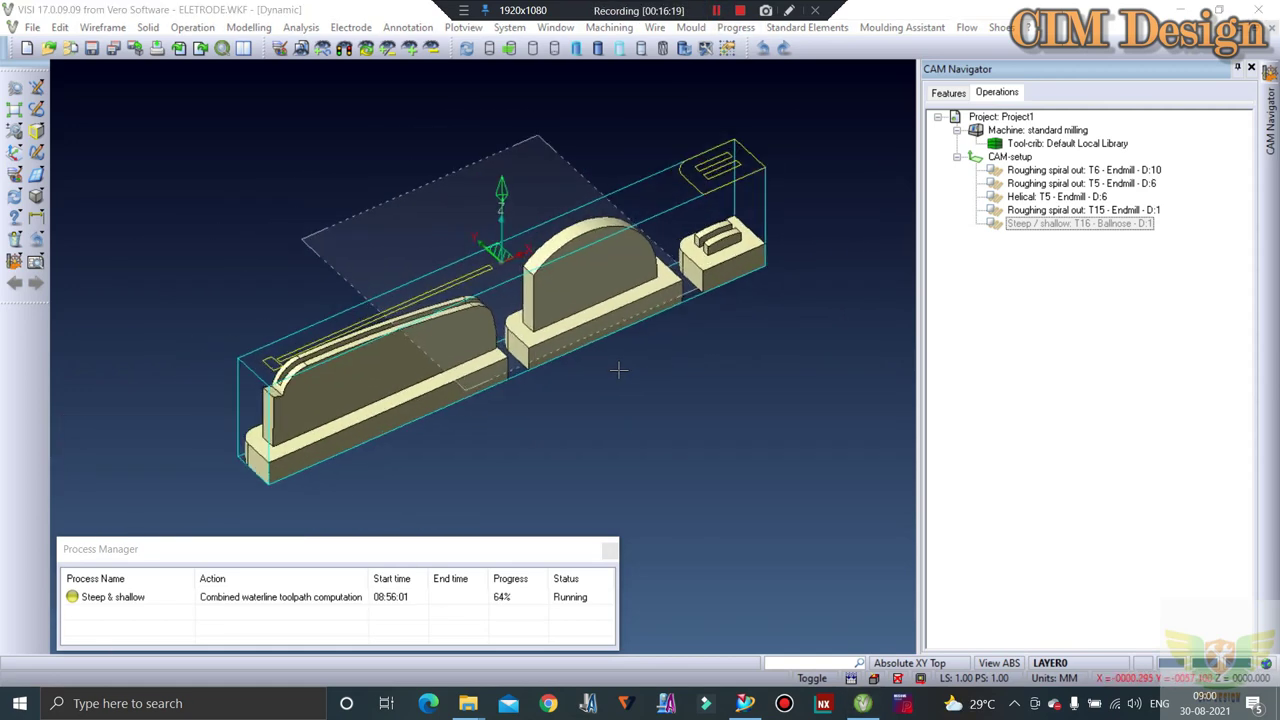
middle_drag(534, 381, 547, 378)
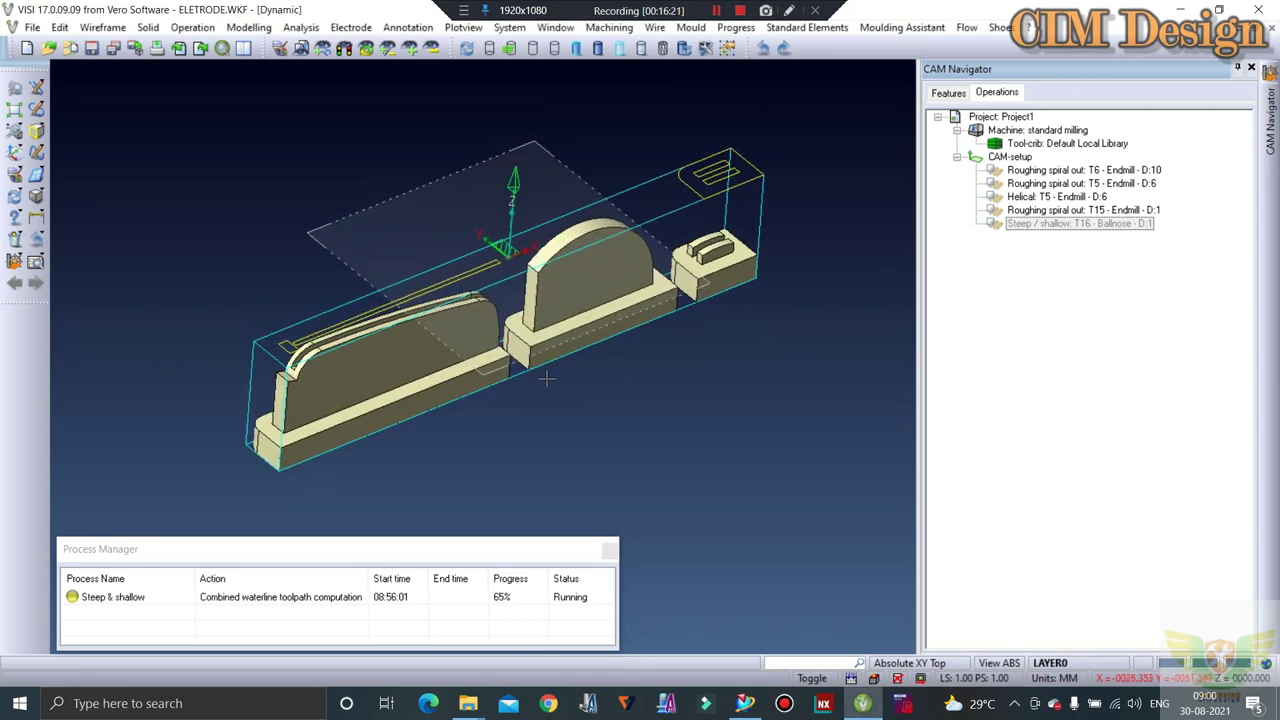
scroll(540, 374, up, 1)
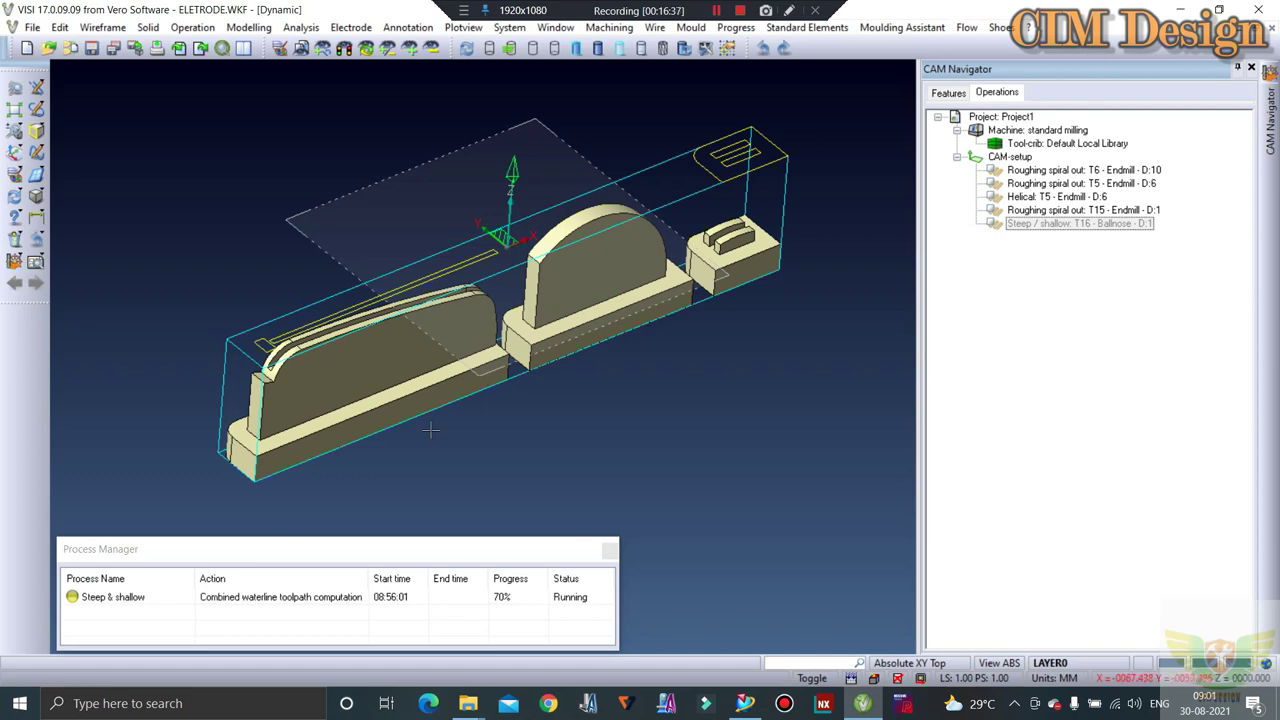
scroll(431, 420, down, 1)
mouse_move(326, 386)
middle_down()
mouse_move(429, 305)
mouse_move(562, 352)
mouse_move(416, 407)
mouse_move(512, 490)
middle_up()
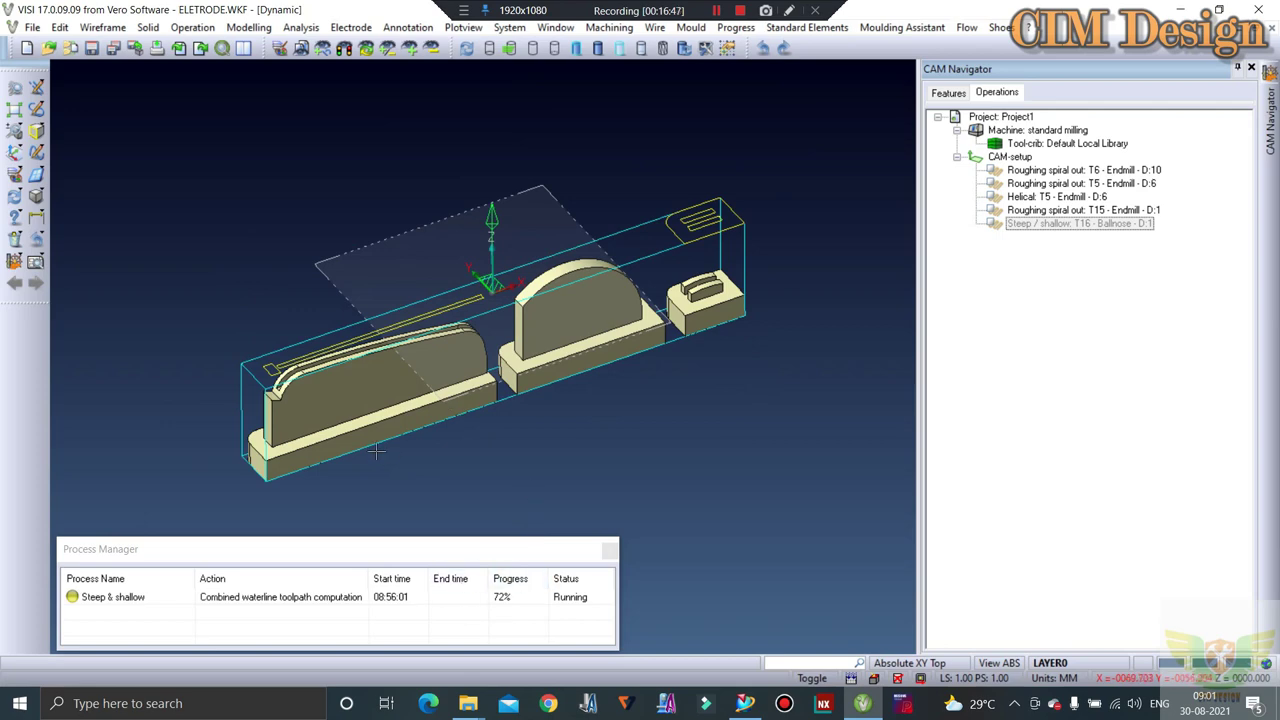
mouse_move(377, 451)
middle_down()
mouse_move(477, 388)
mouse_move(471, 414)
mouse_move(466, 349)
mouse_move(366, 363)
mouse_move(360, 381)
mouse_move(451, 369)
mouse_move(443, 449)
mouse_move(420, 370)
middle_up()
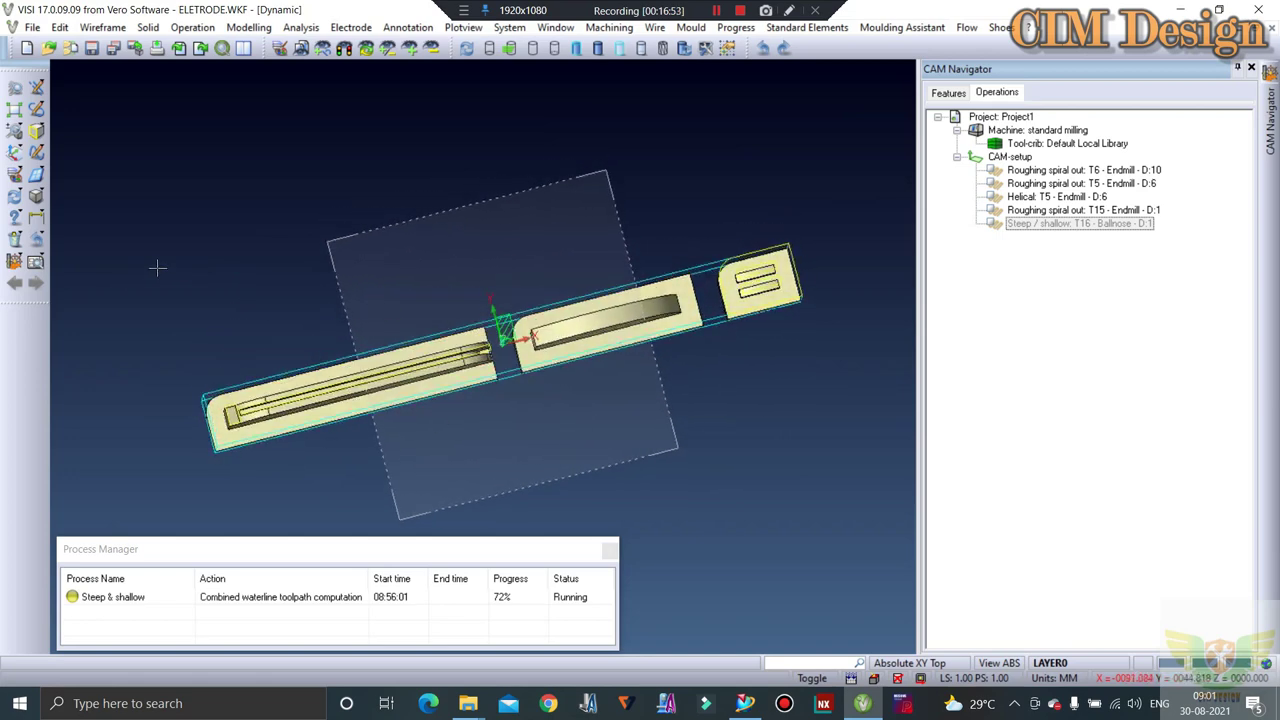
mouse_move(157, 266)
middle_down()
mouse_move(509, 315)
mouse_move(590, 304)
mouse_move(443, 306)
mouse_move(449, 297)
mouse_move(542, 311)
mouse_move(515, 385)
middle_up()
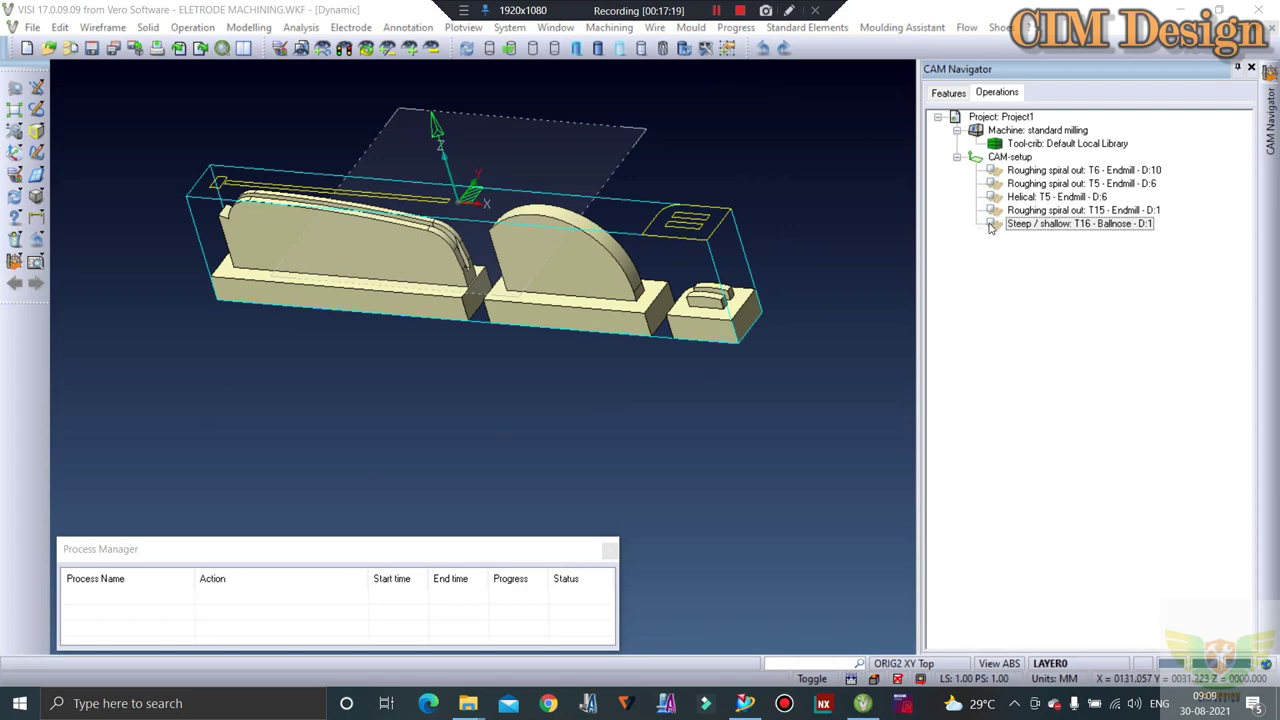
Inspect the Steep / shallow toolpath and its parameters without changing them.
scroll(864, 267, up, 2)
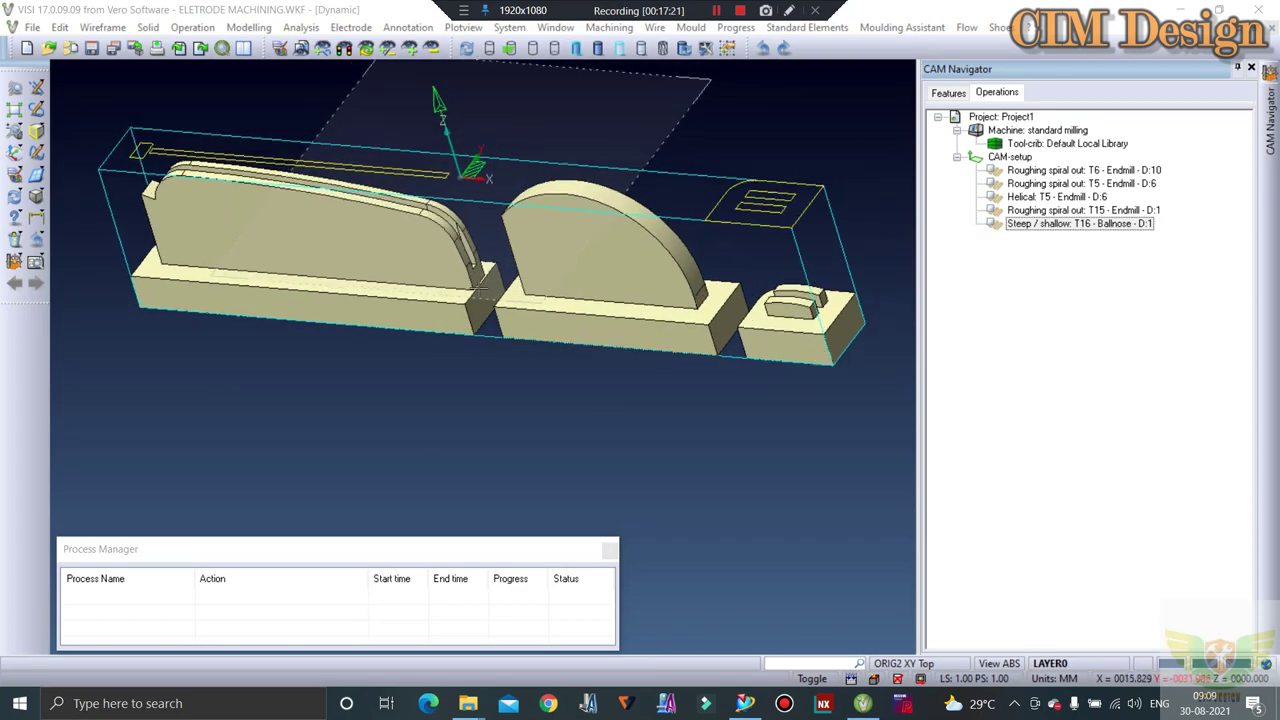
click(995, 225)
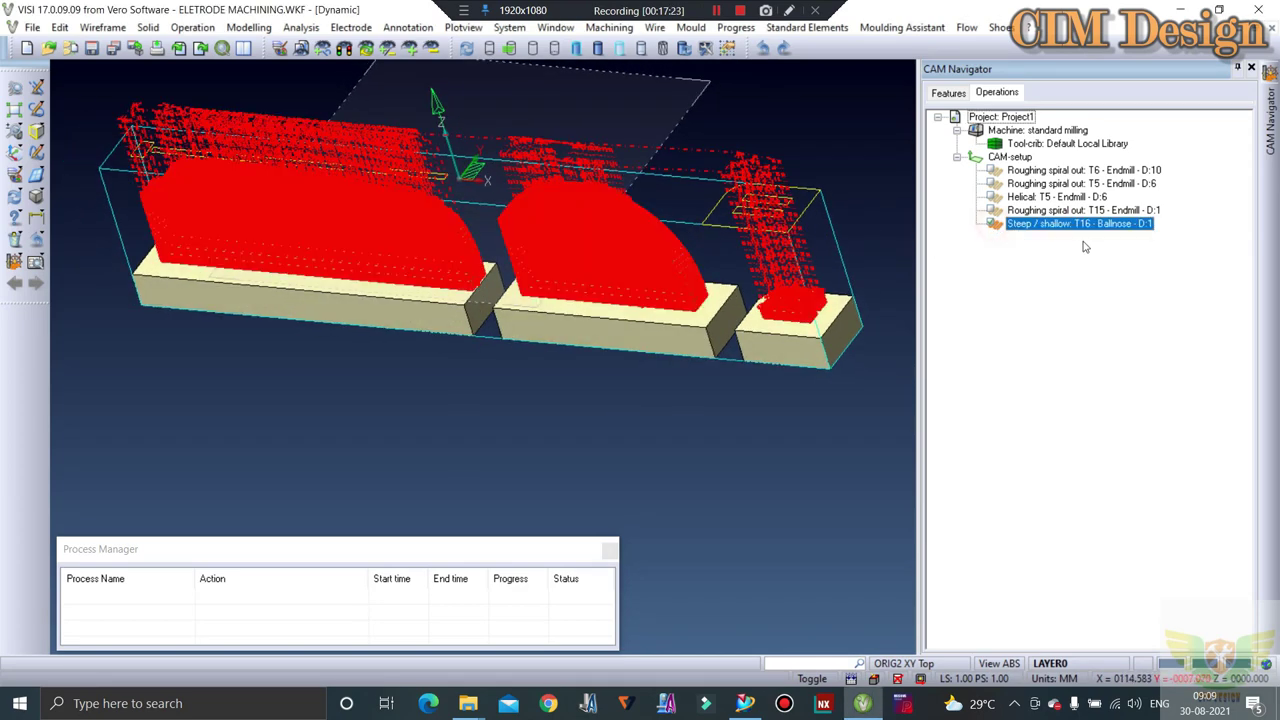
scroll(350, 198, up, 1)
scroll(350, 198, up, 2)
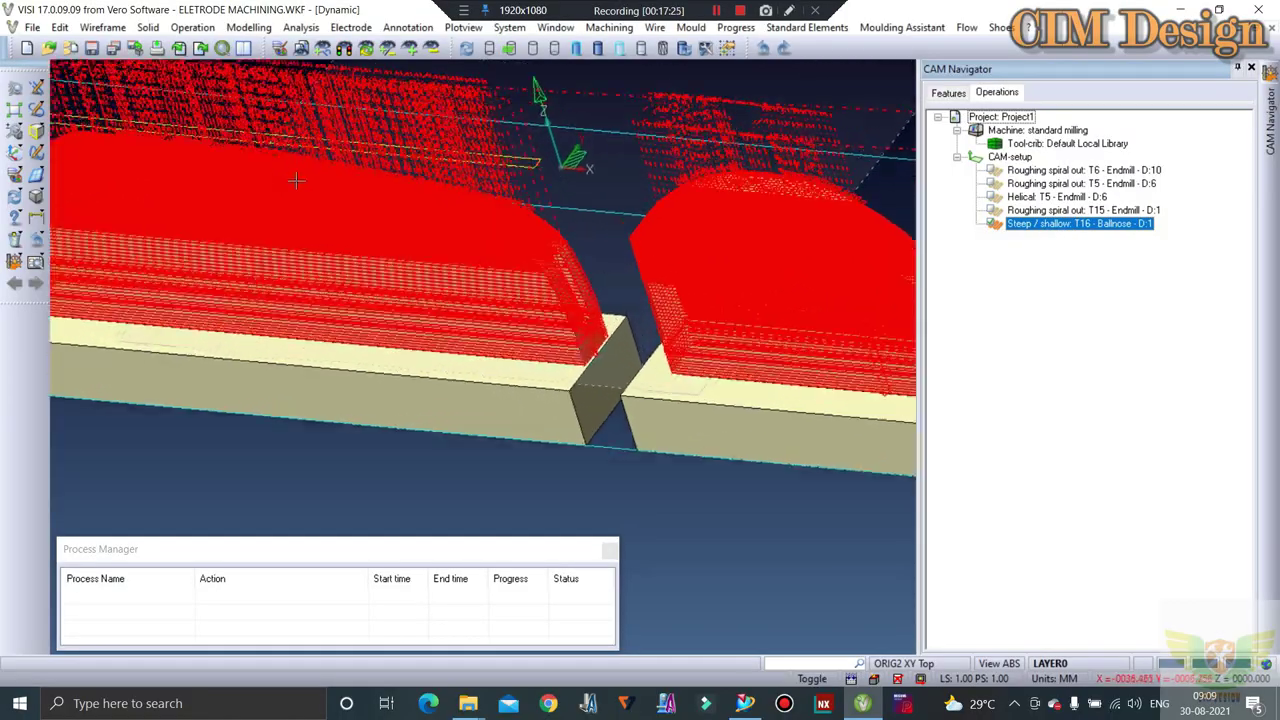
scroll(383, 257, up, 2)
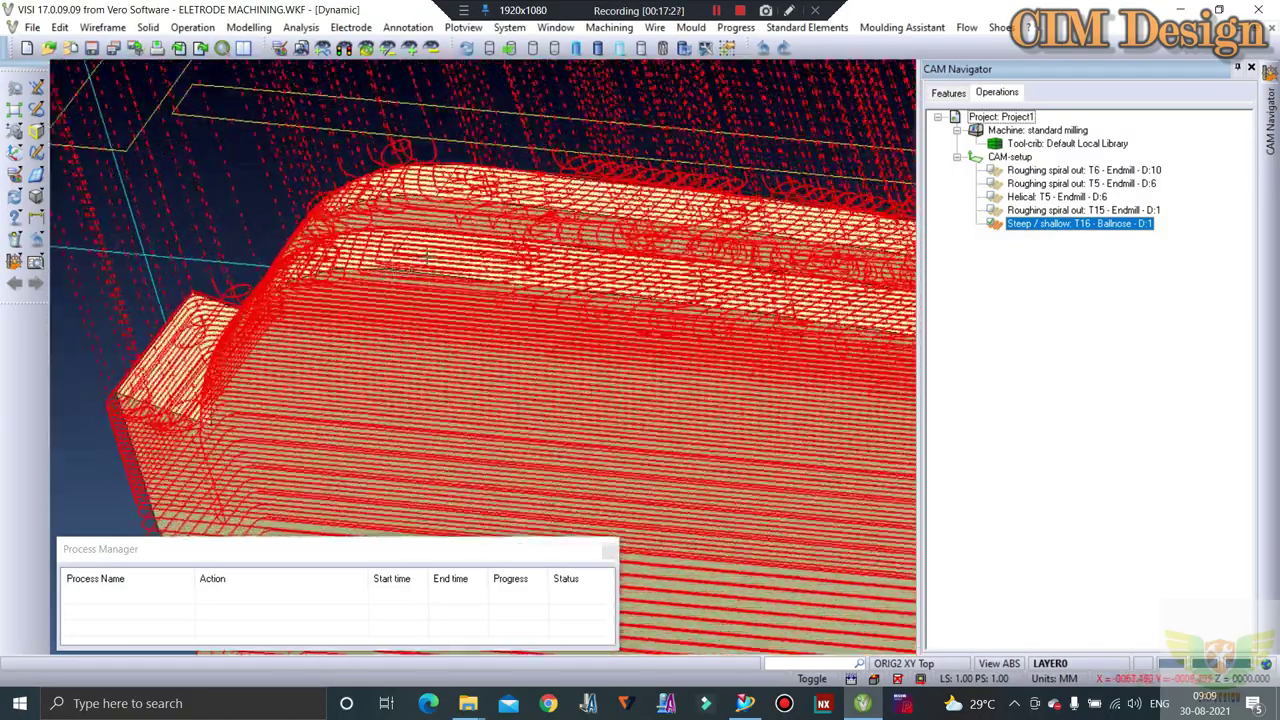
mouse_move(383, 257)
shift+middle_down()
mouse_move(398, 313)
mouse_move(530, 280)
shift+middle_up()
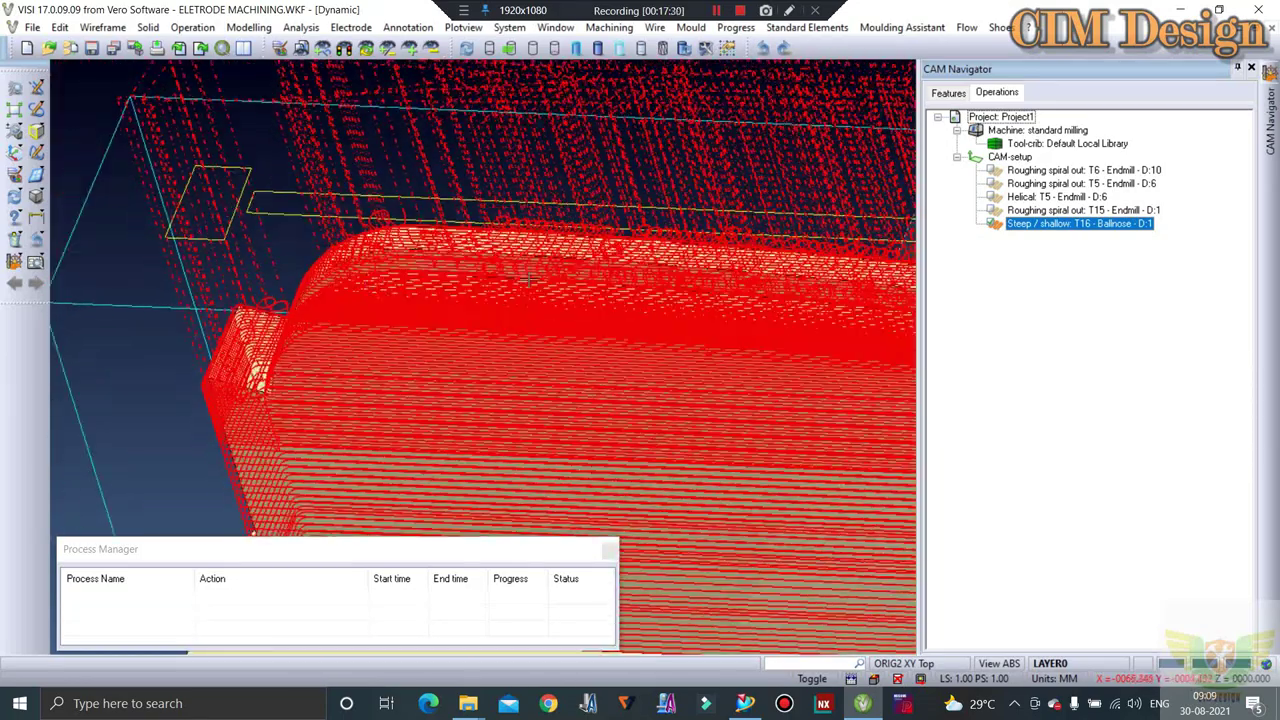
double_click(1054, 224)
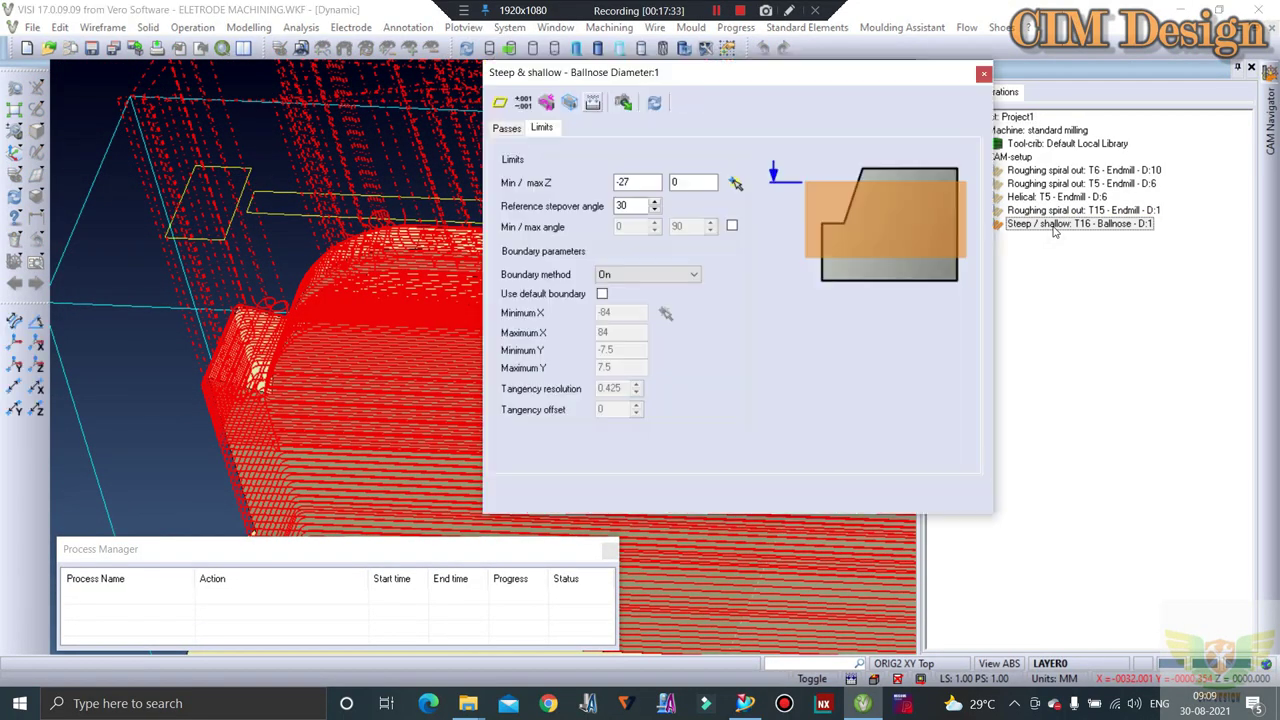
click(826, 494)
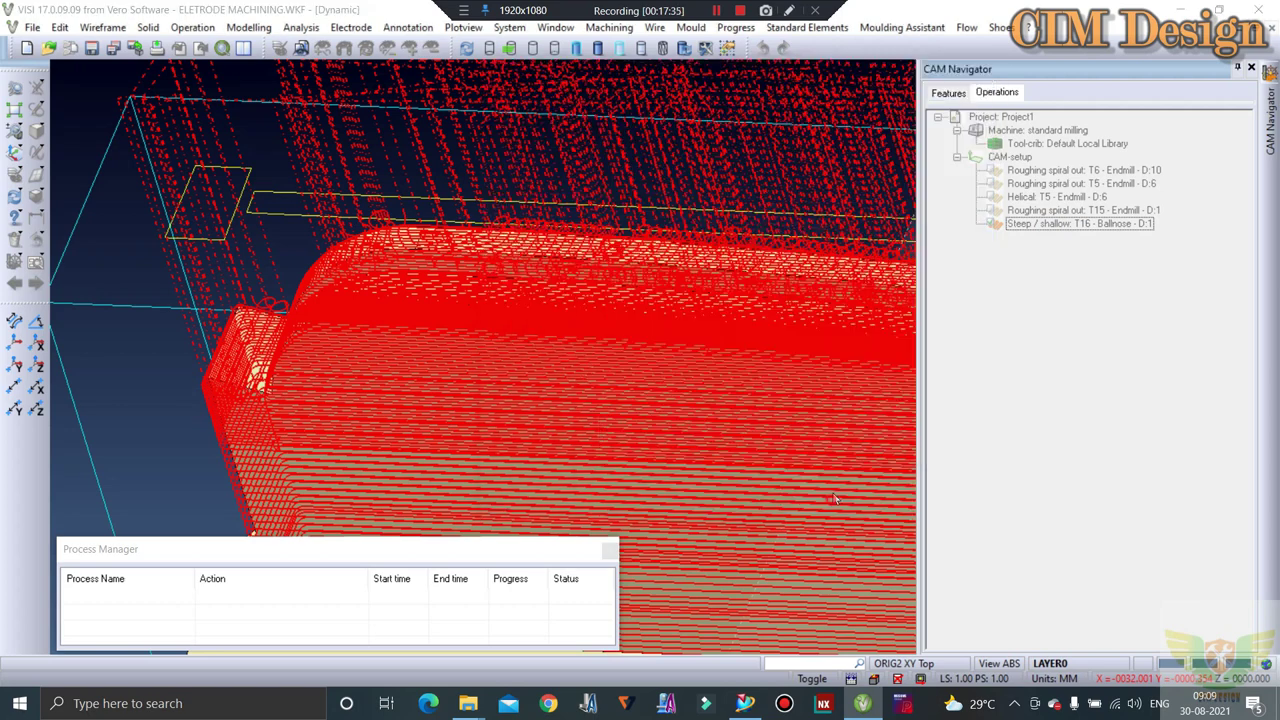
Delete the Steep / shallow T16 ballnose operation, confirming Yes.
click(1030, 228)
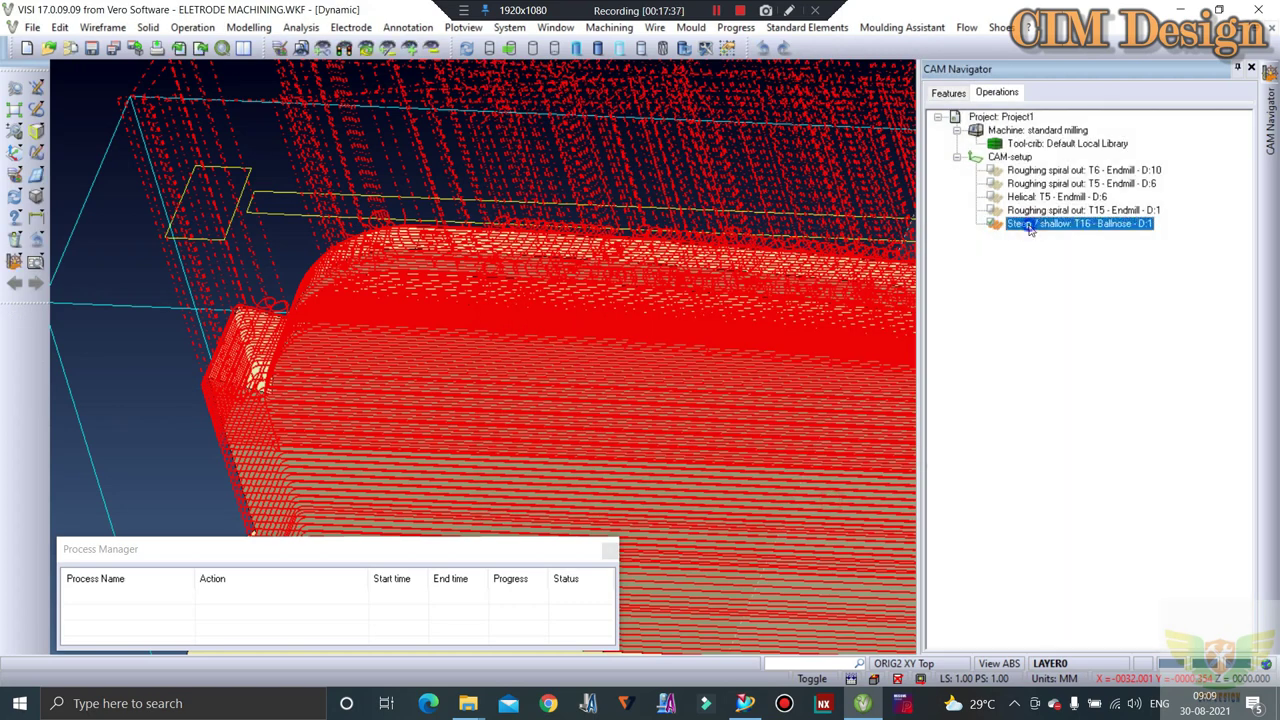
right_click(1030, 228)
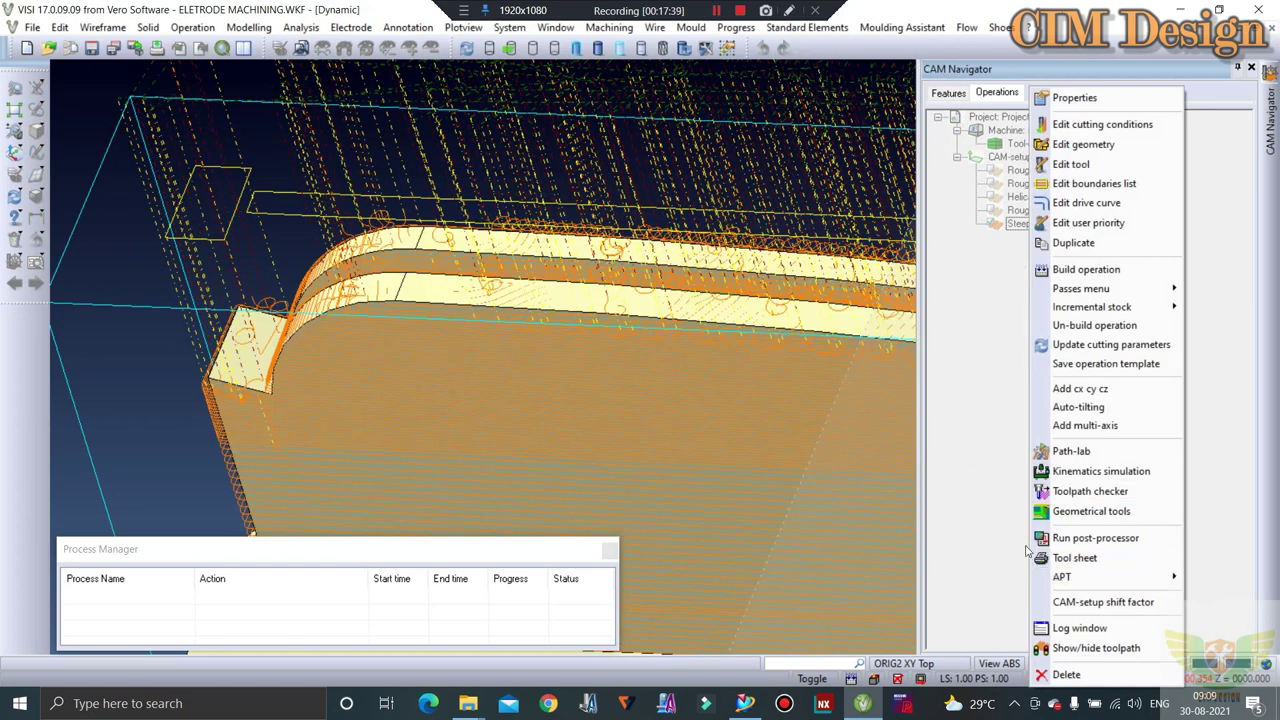
click(1062, 674)
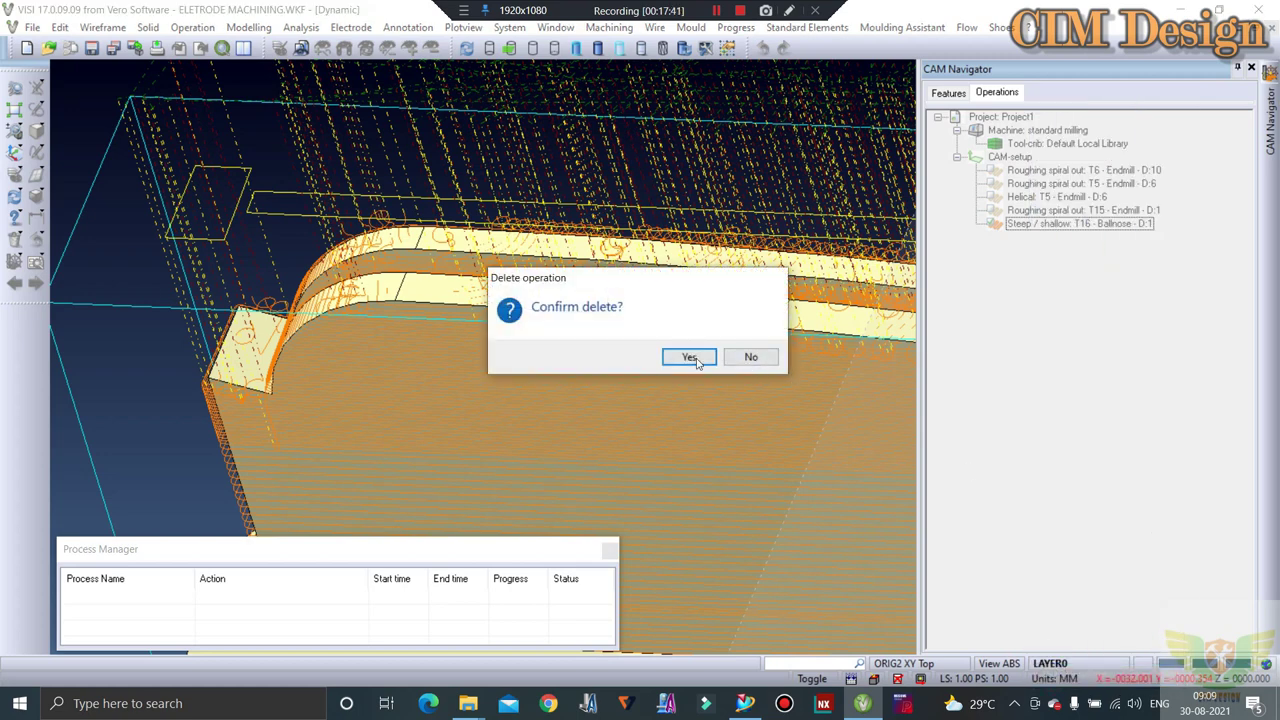
click(690, 357)
Add a Steep & shallow operation with tool 16, the 1 mm ballnose, and open its parameters.
click(1015, 158)
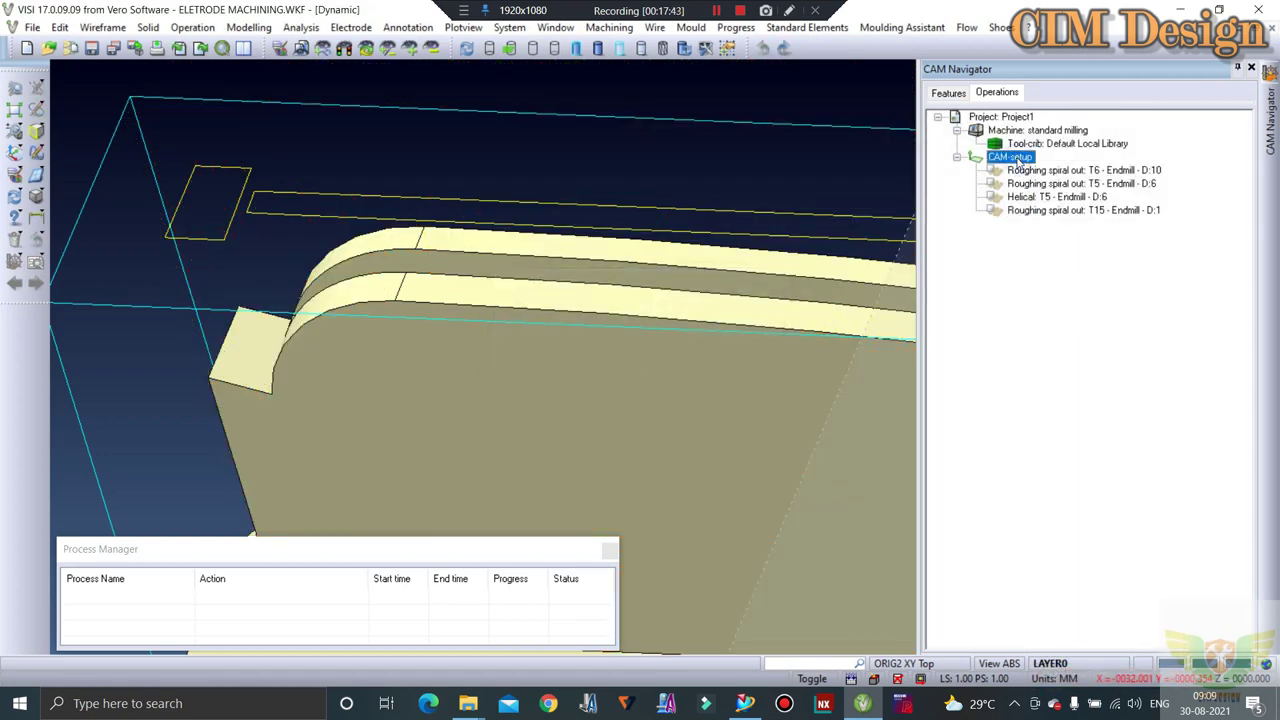
right_click(1018, 160)
click(1049, 198)
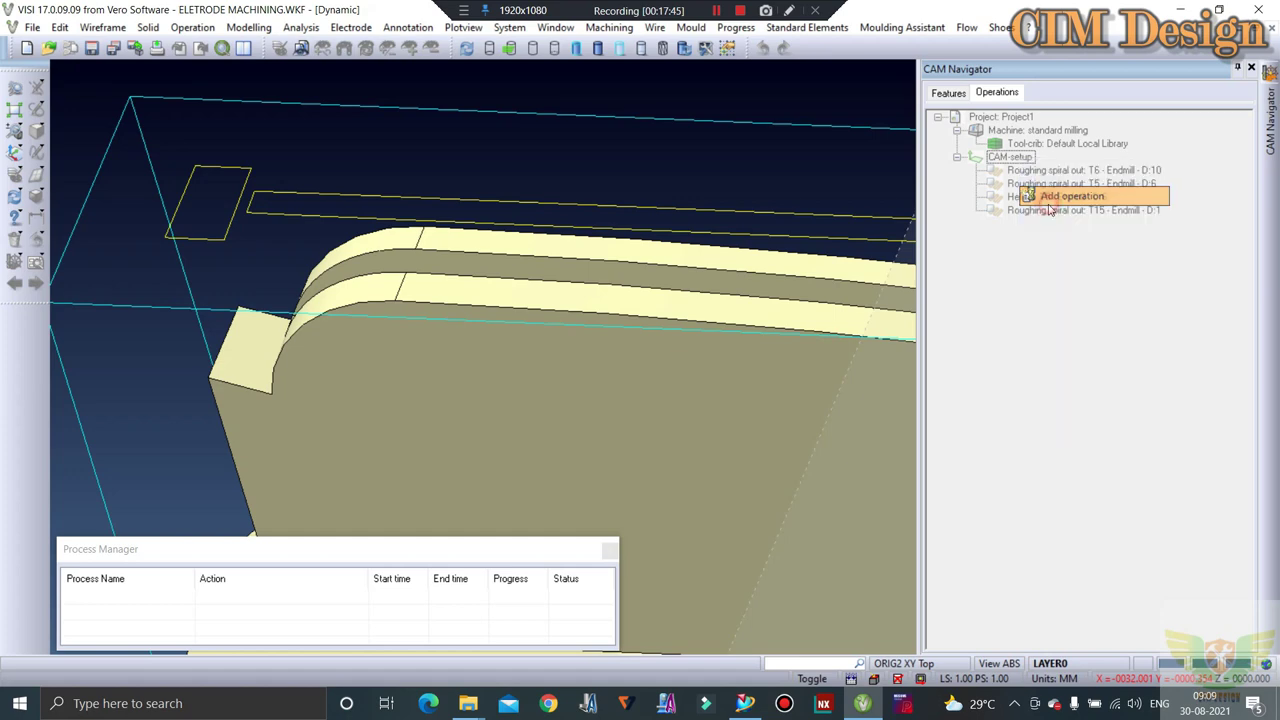
click(830, 200)
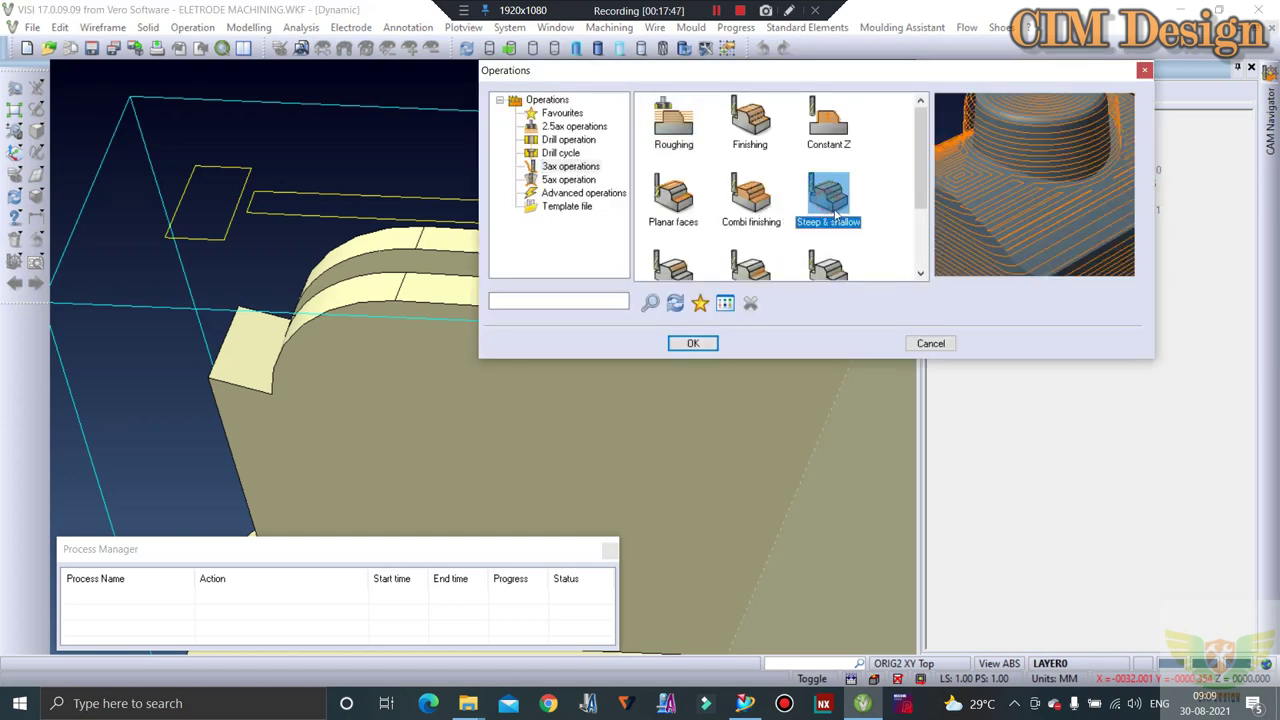
click(694, 345)
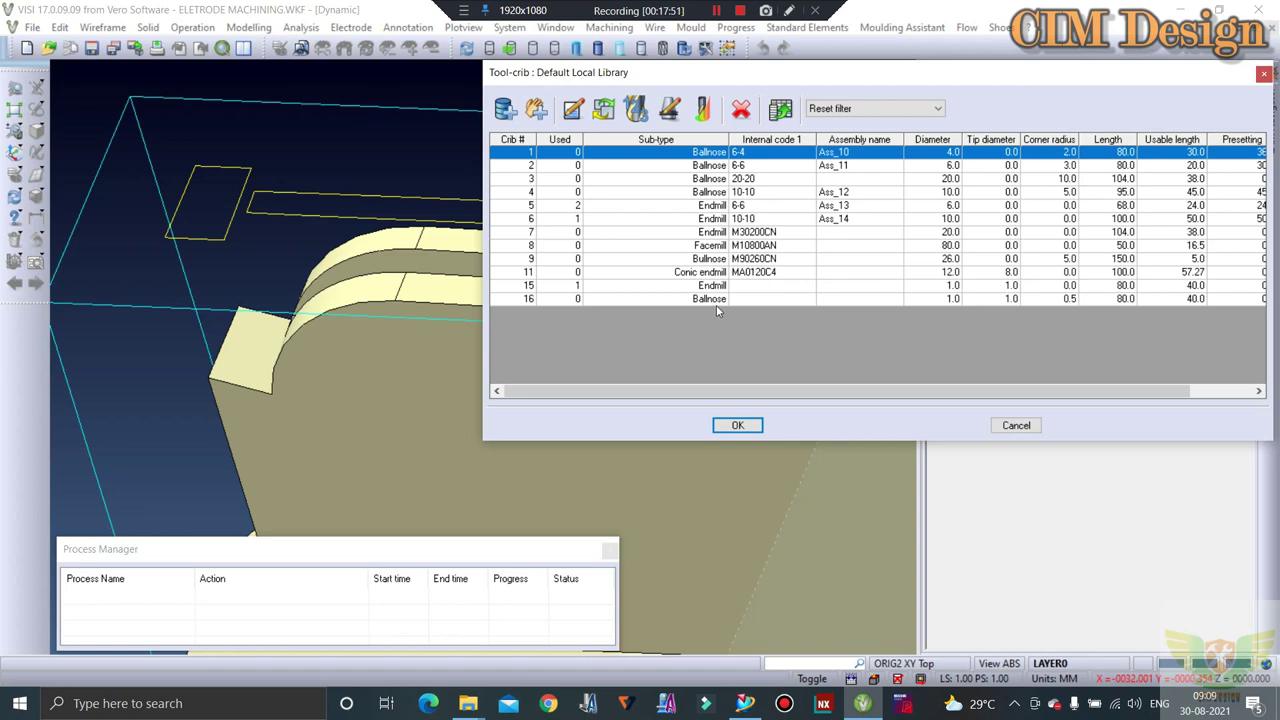
click(620, 301)
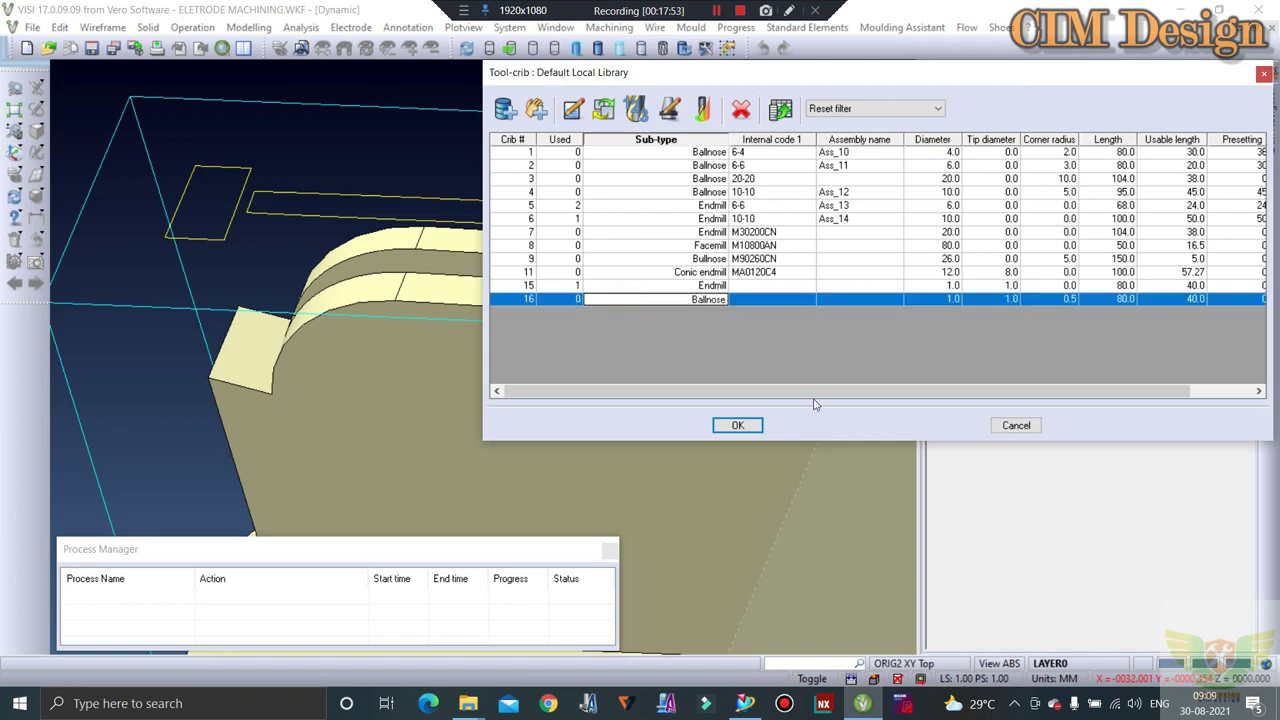
click(737, 425)
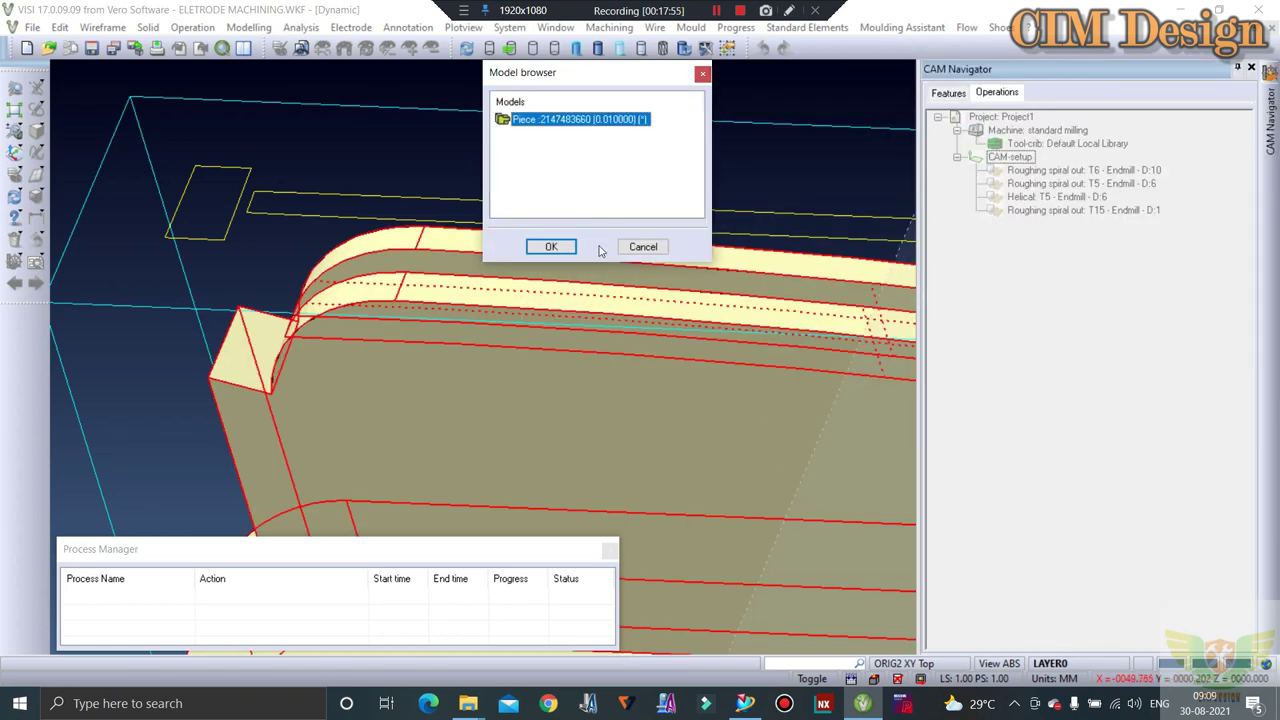
click(558, 248)
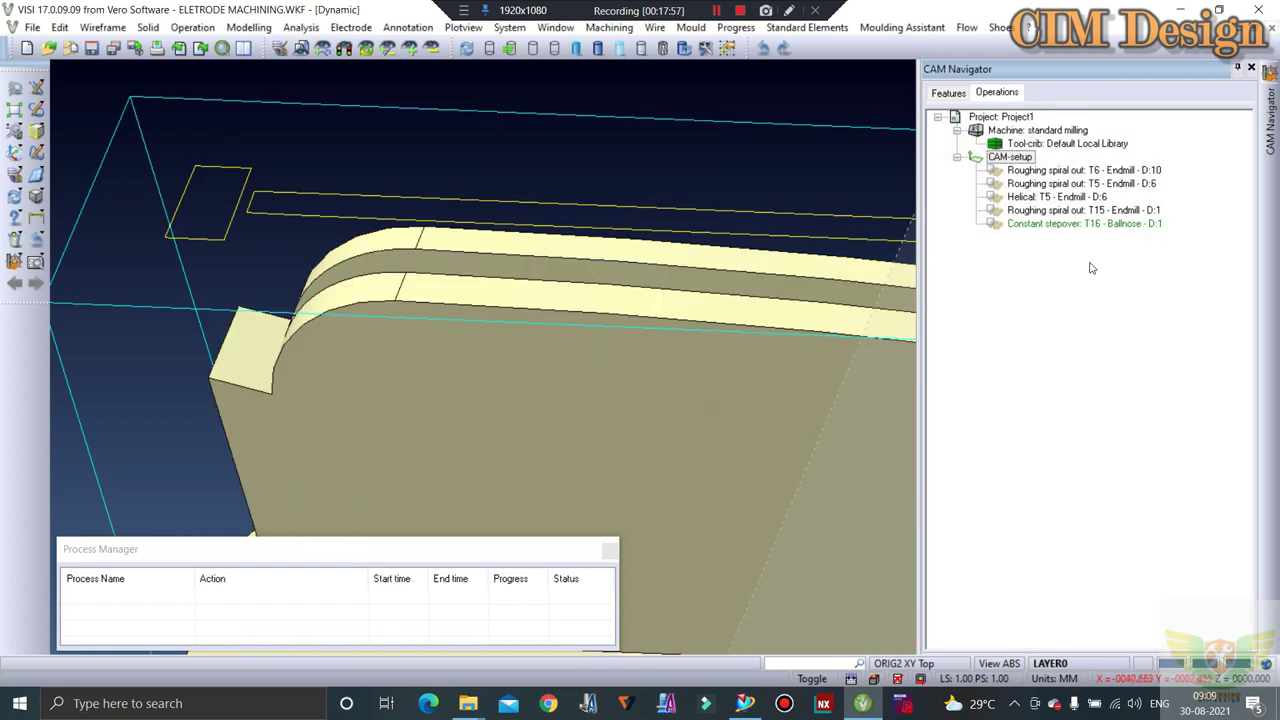
double_click(1100, 224)
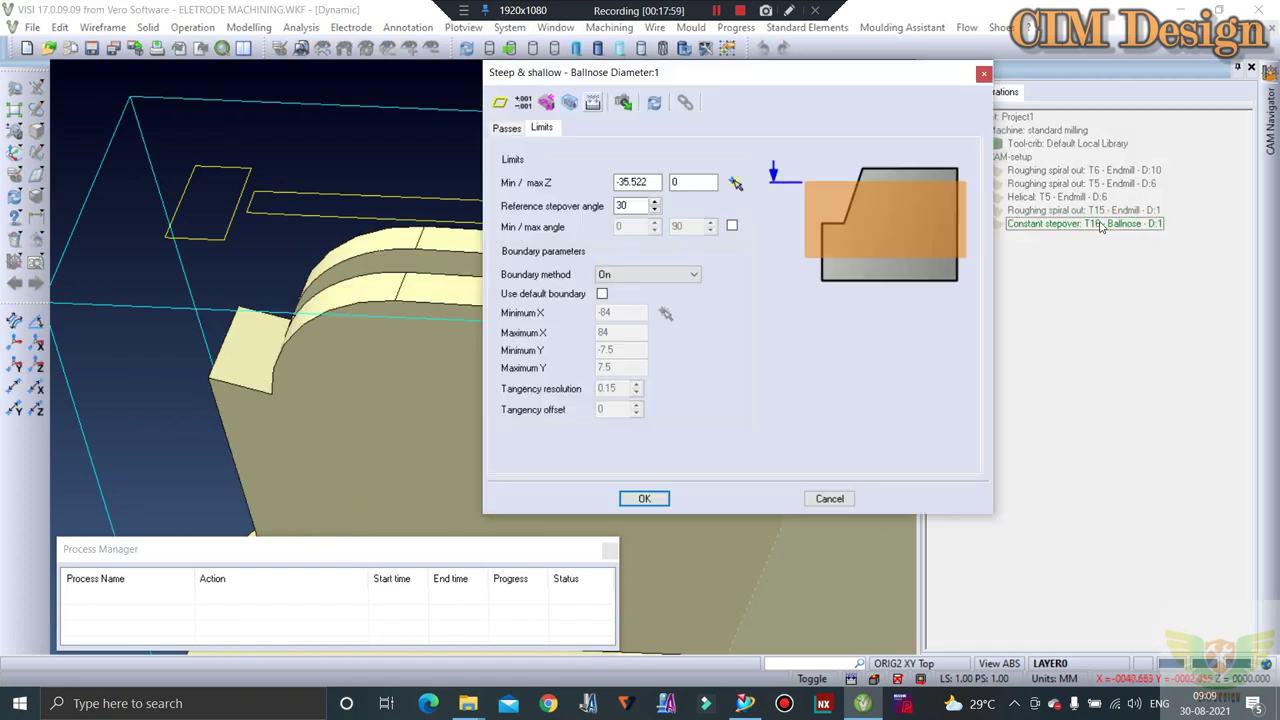
Set the toolpath method to Steep / shallow with 0.05 stepover and a finer stepdown.
click(506, 128)
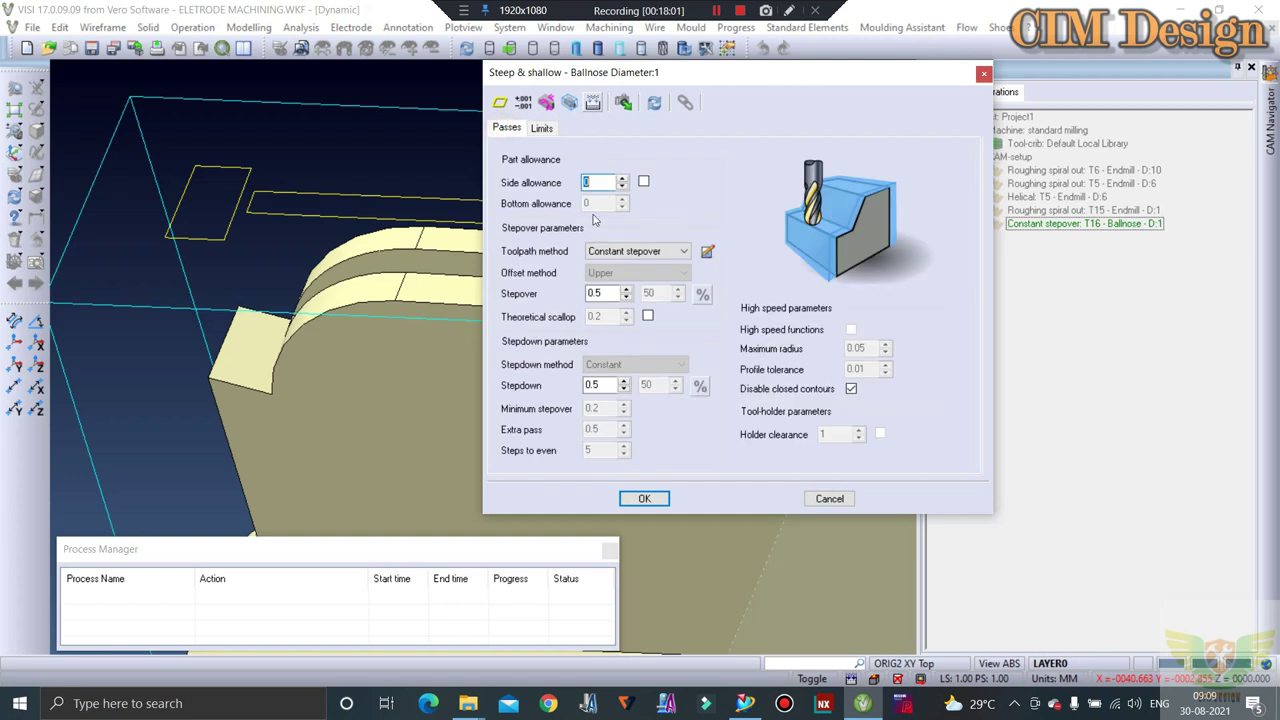
click(610, 251)
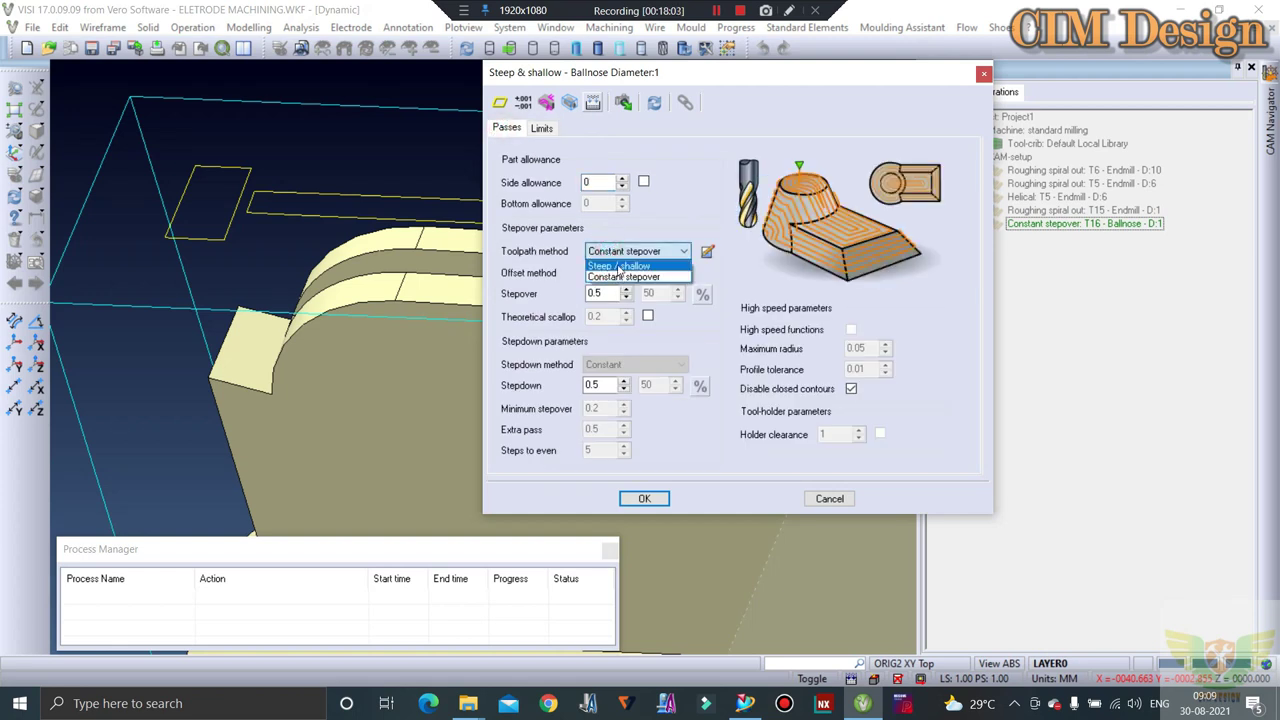
click(618, 265)
click(603, 292)
drag(603, 292, 561, 289)
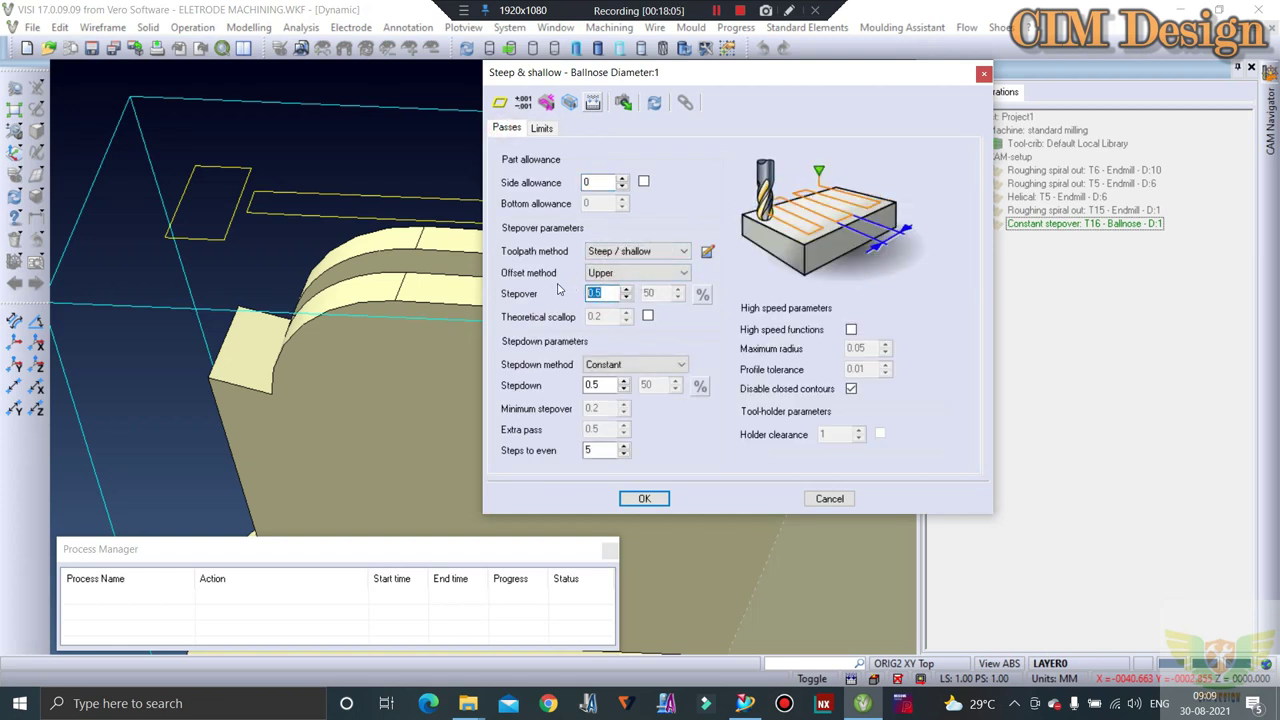
text(0.0)
drag(603, 385, 573, 385)
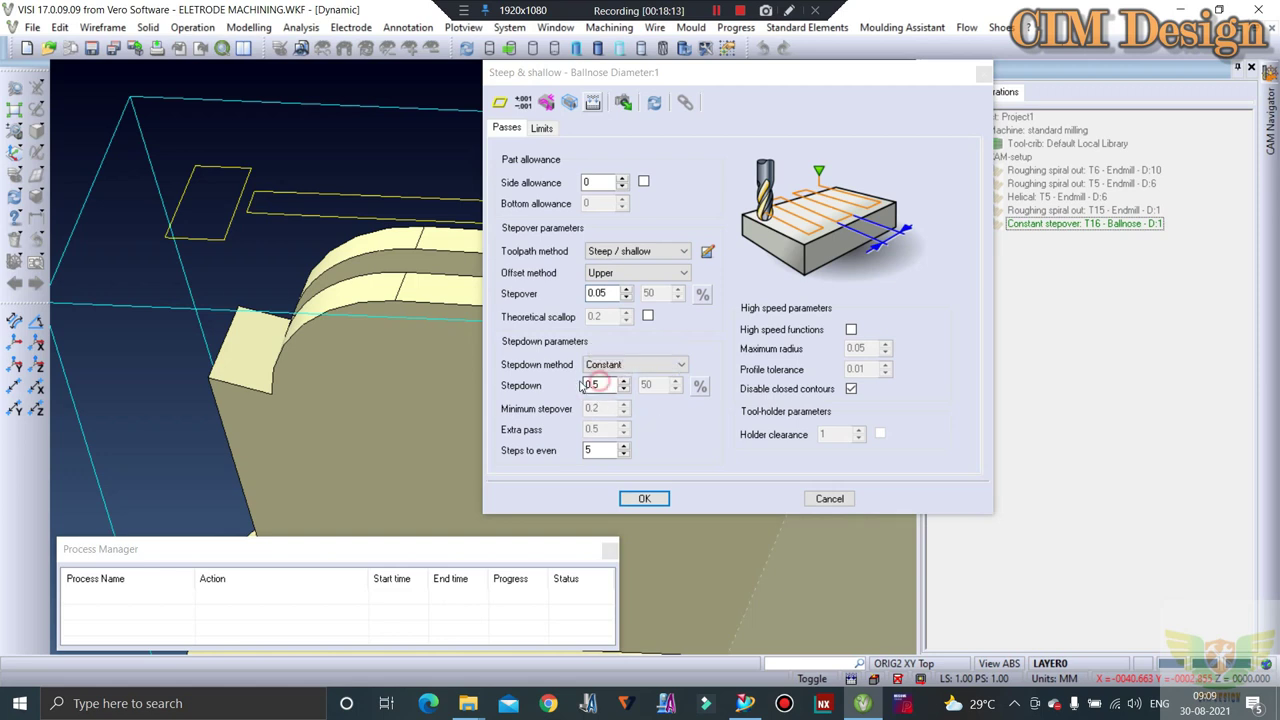
click(600, 385)
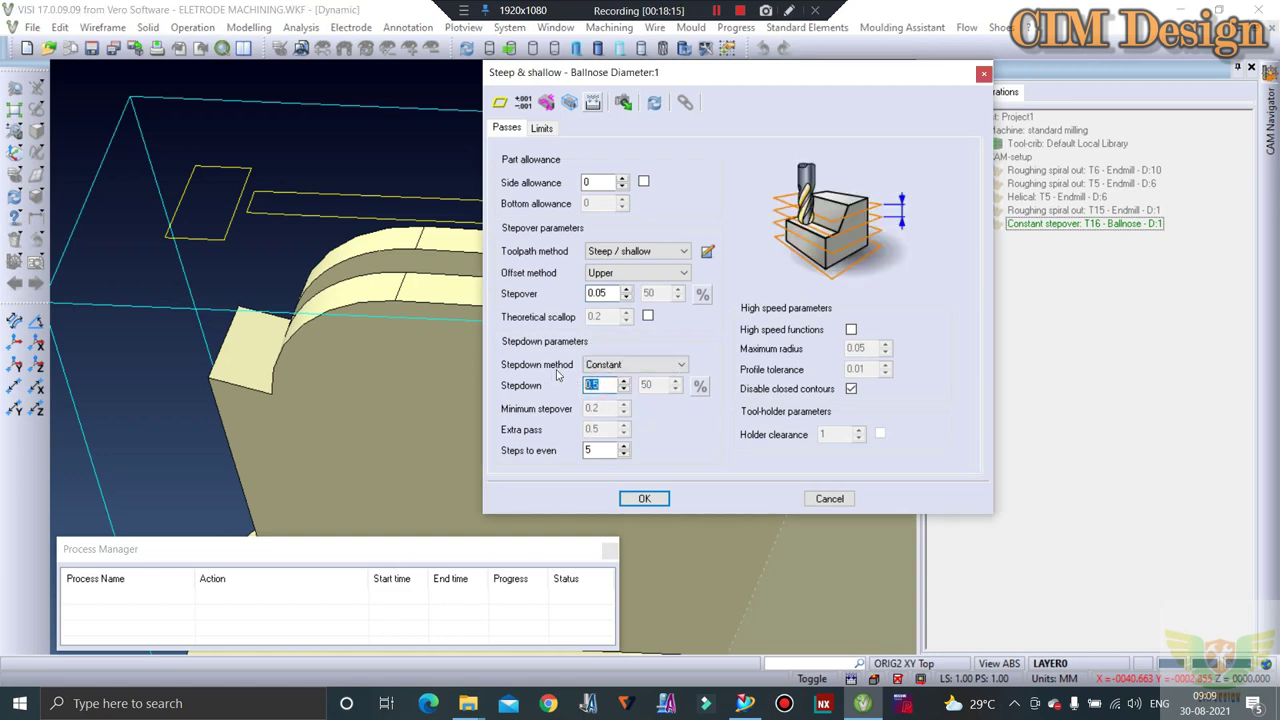
text(0)
click(541, 129)
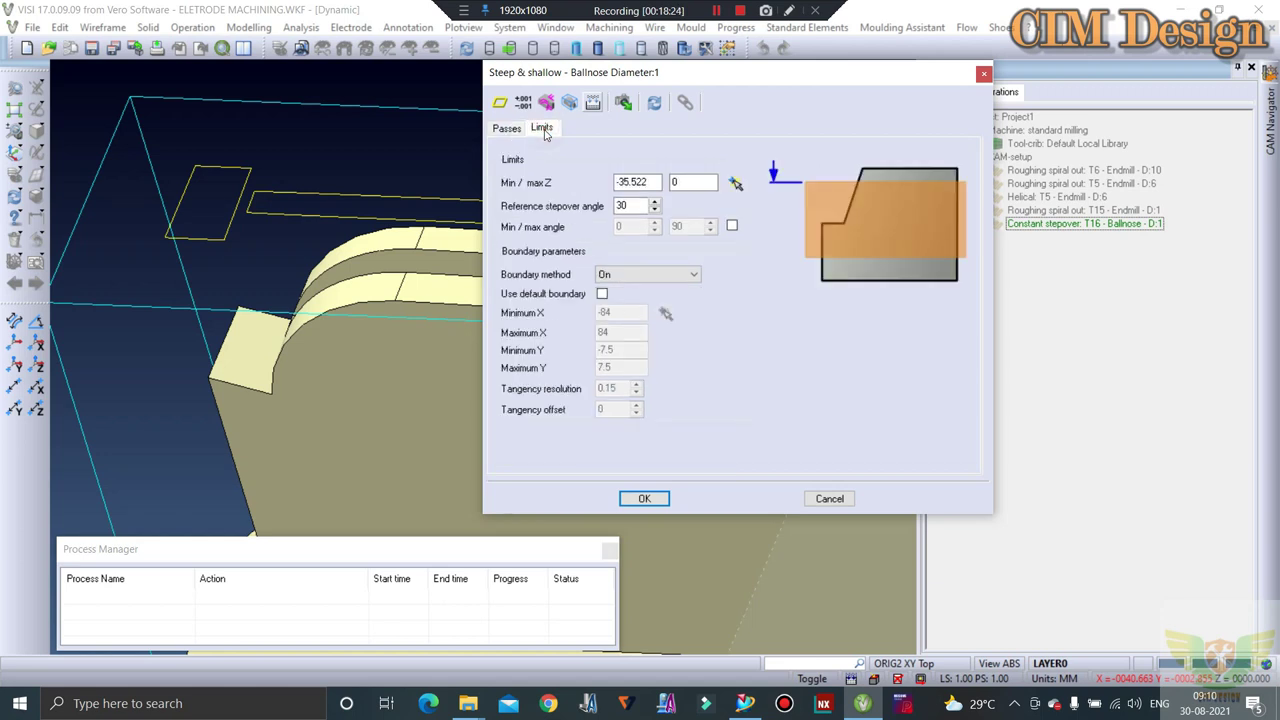
click(644, 498)
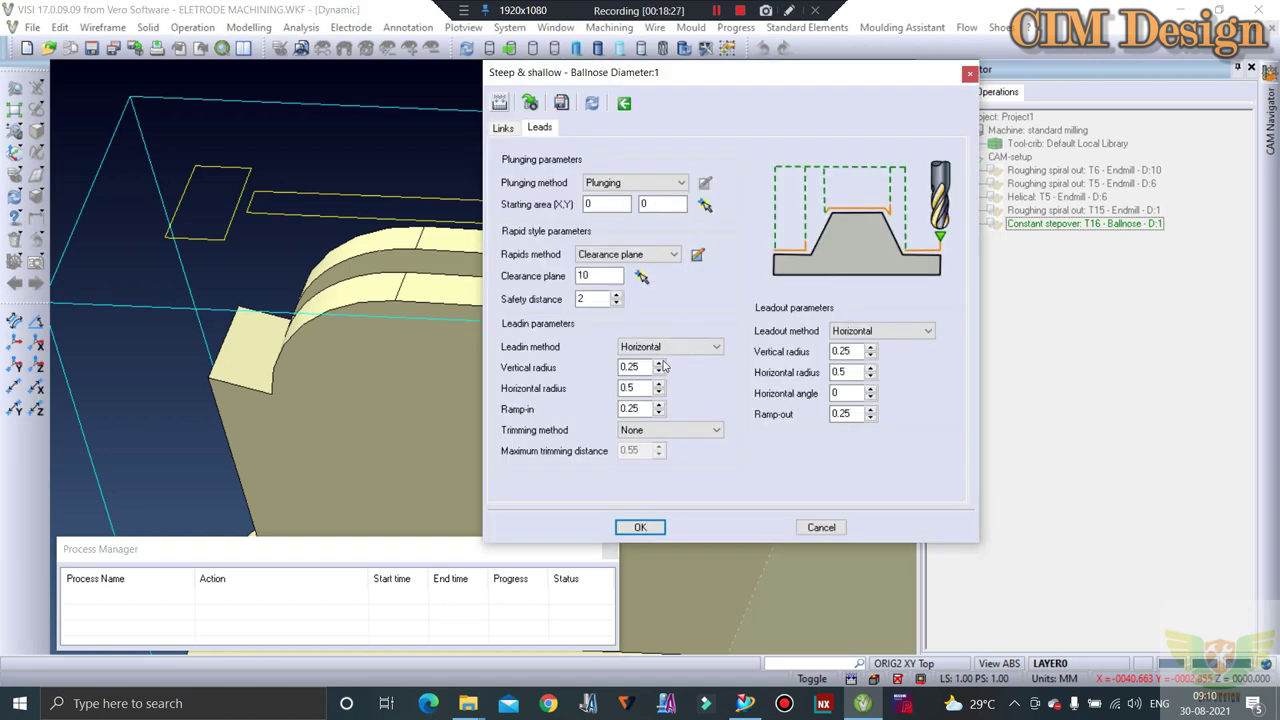
Set rapids to Safety distance and make both lead-in and lead-out Vertical.
click(637, 254)
click(620, 283)
click(665, 346)
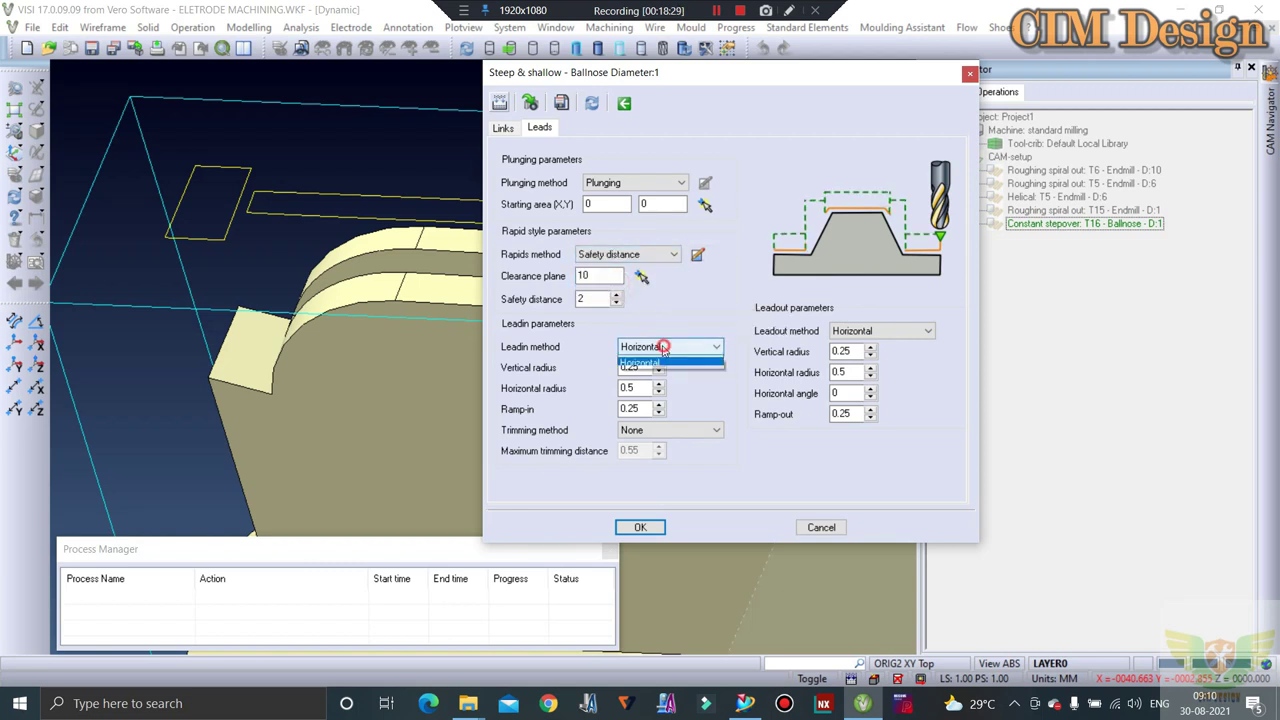
click(648, 373)
click(880, 330)
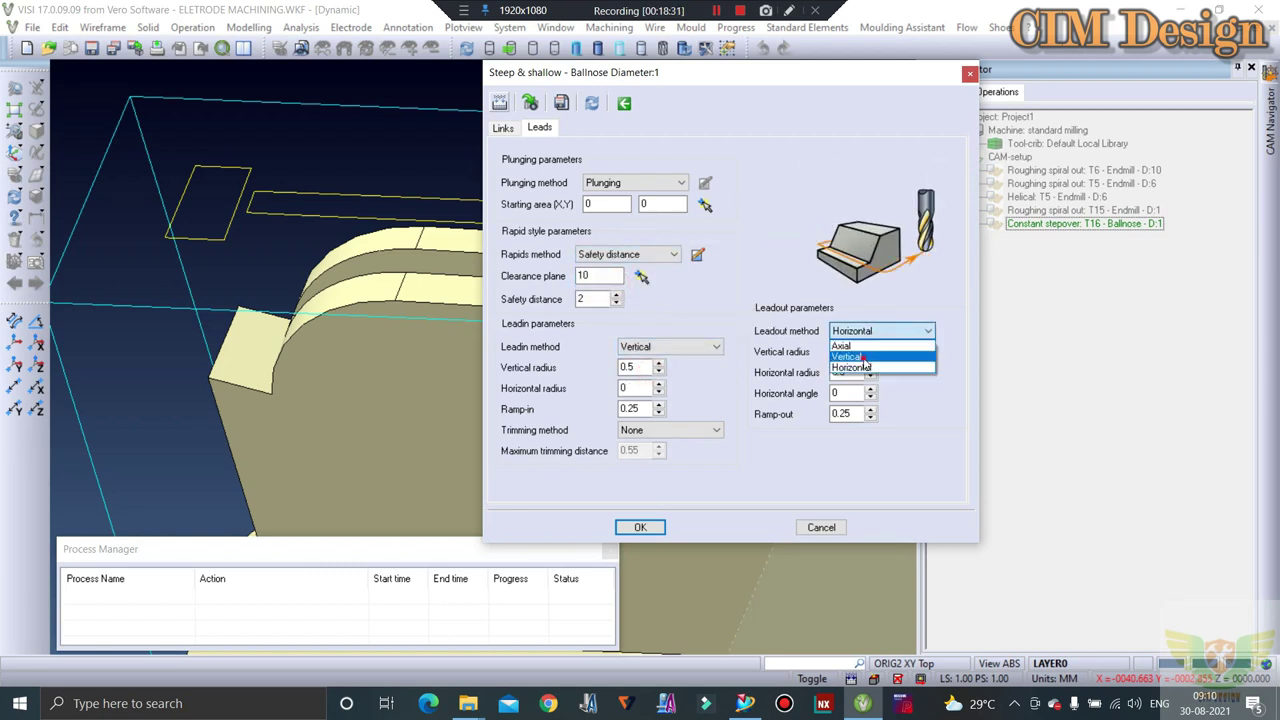
click(850, 356)
click(641, 527)
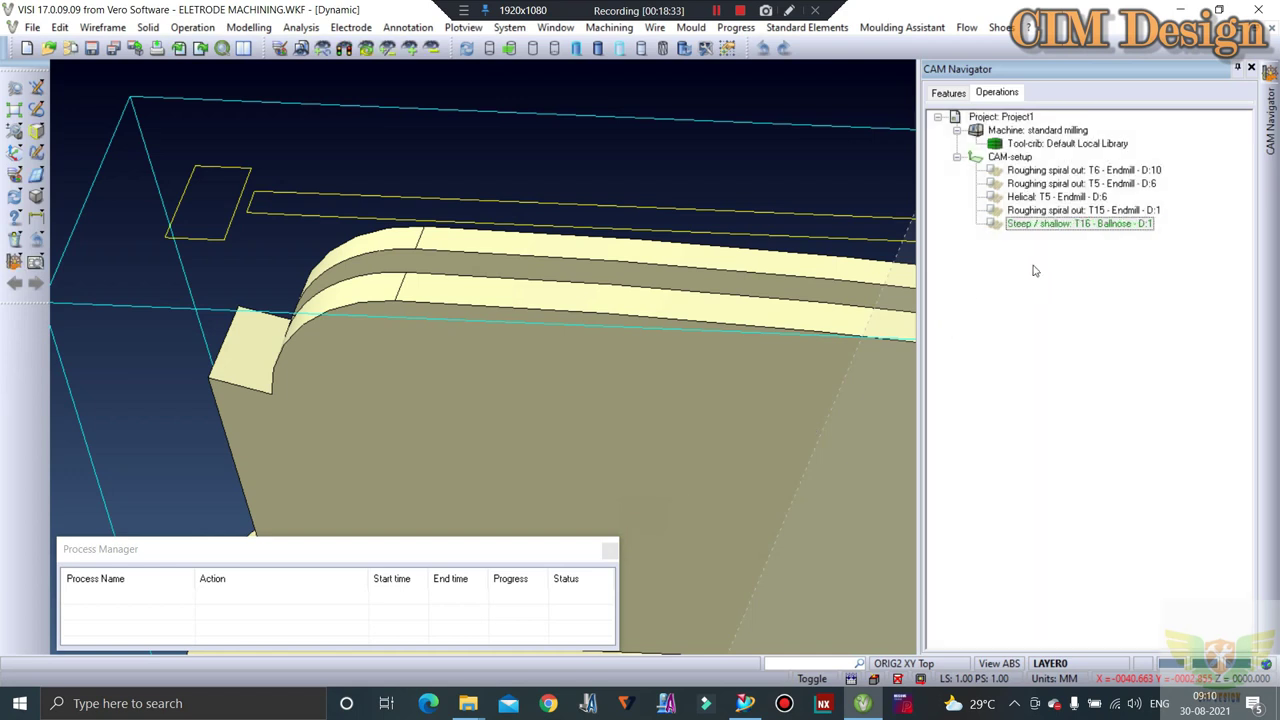
Limit the operation's Z range by picking min/max Z on the model, Min Z -27.
right_click(1052, 226)
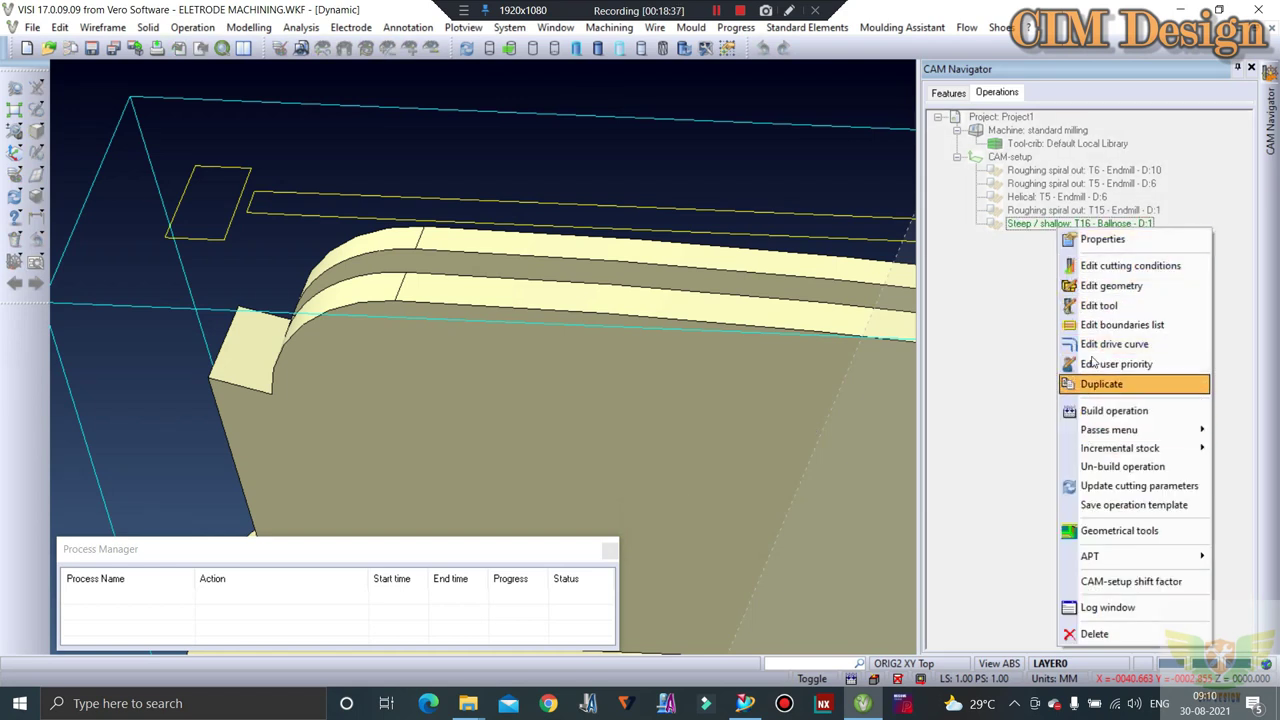
click(1049, 298)
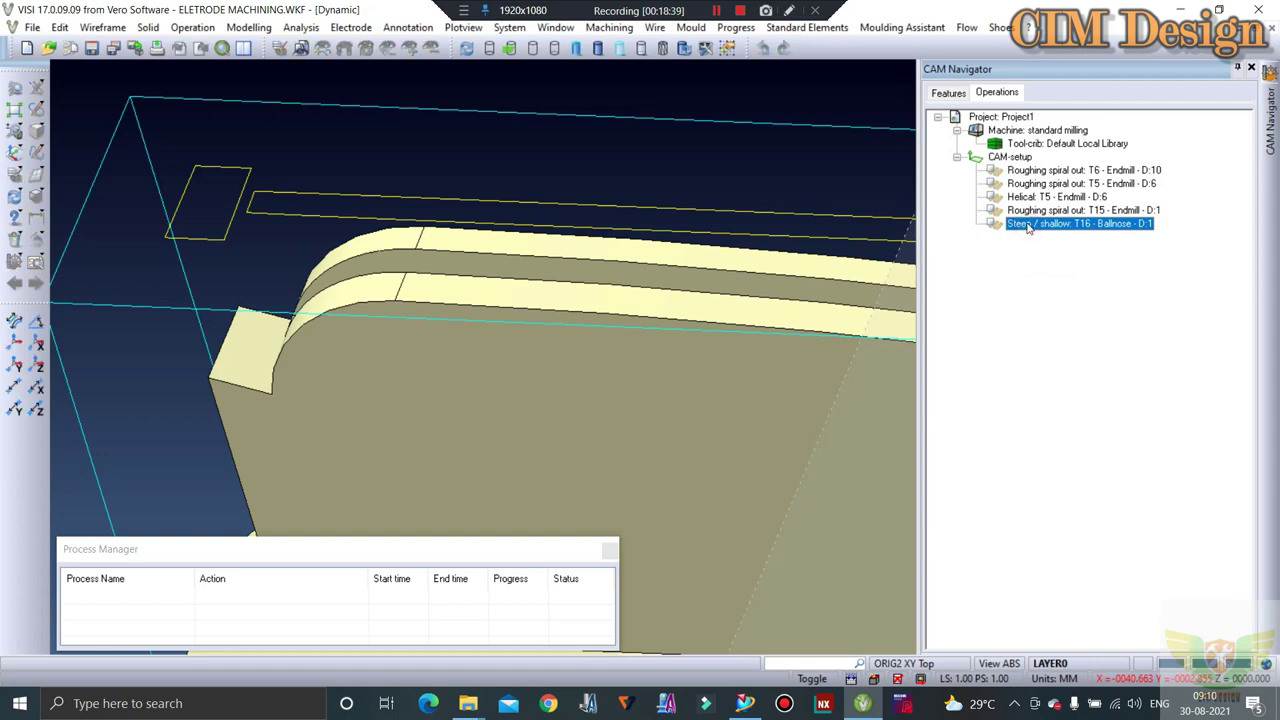
double_click(1027, 228)
click(735, 183)
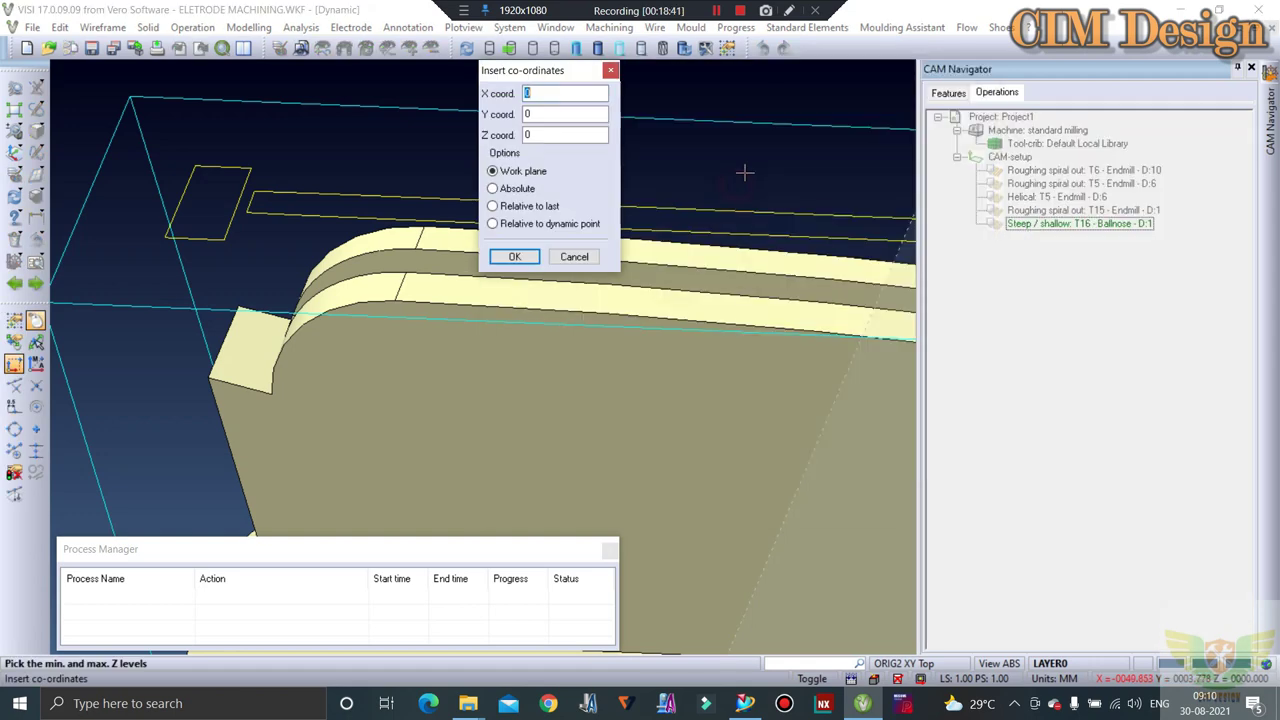
click(575, 258)
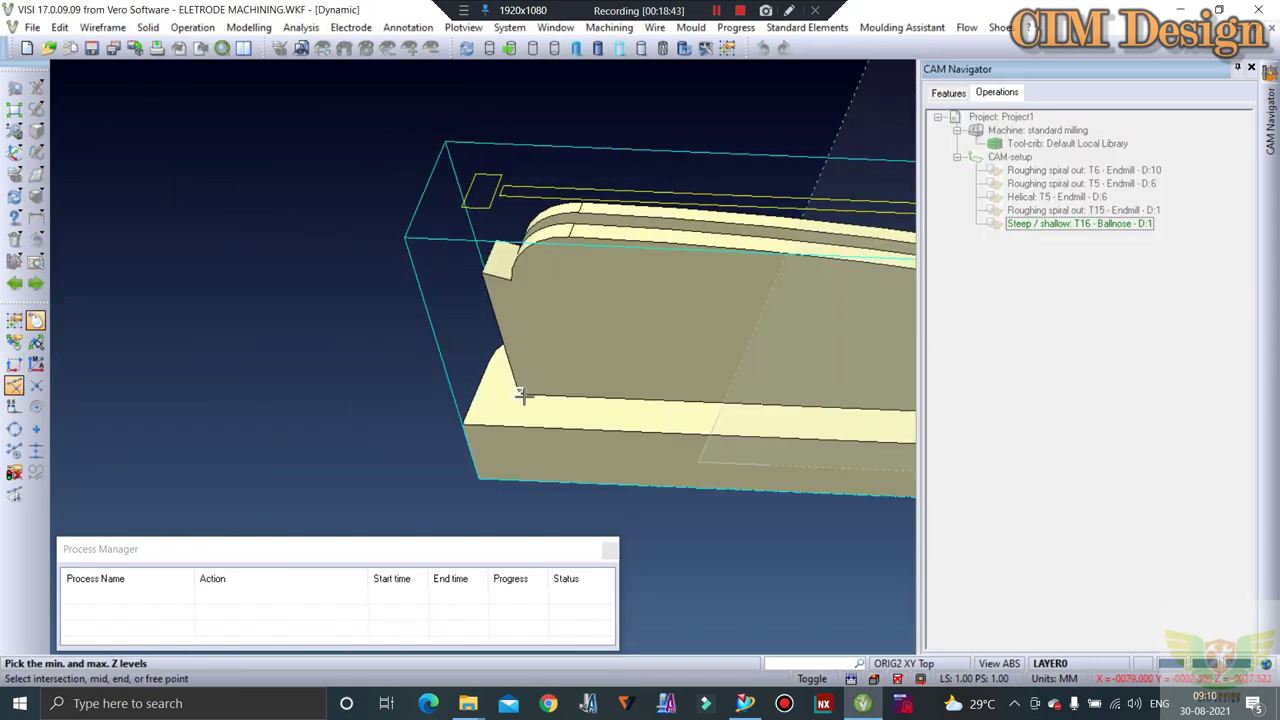
click(13, 366)
key(Return)
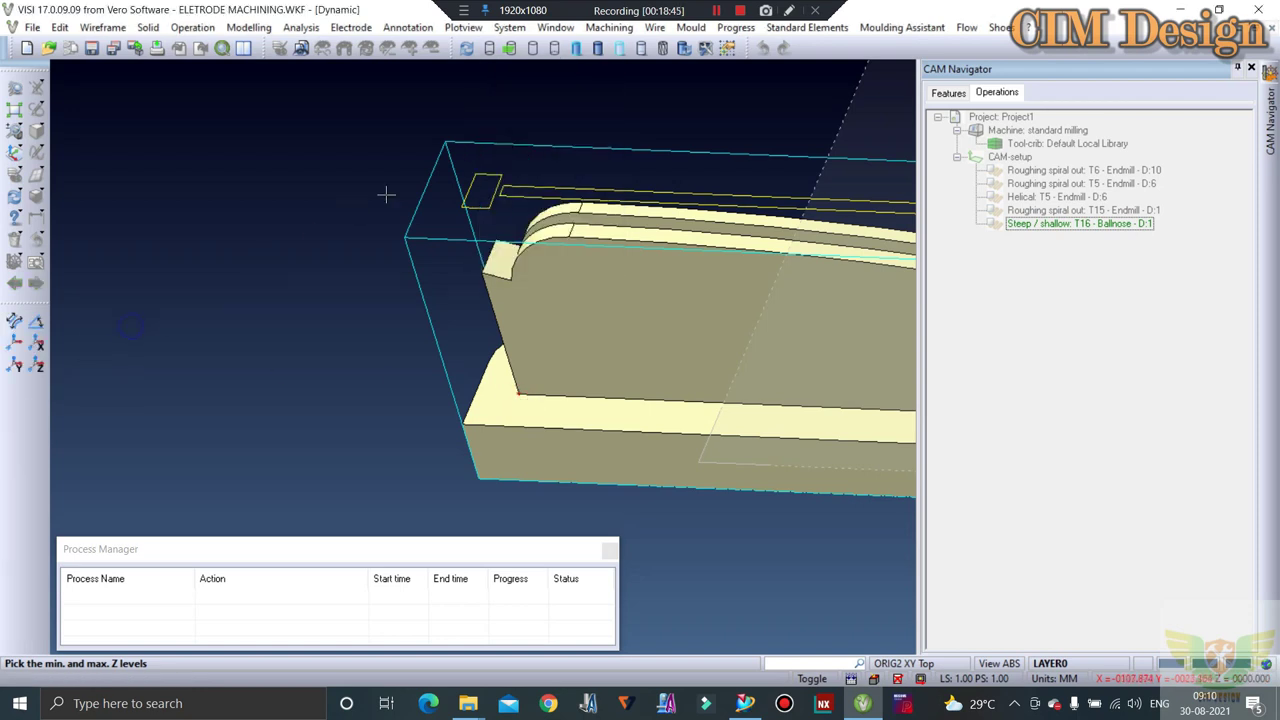
drag(657, 182, 630, 182)
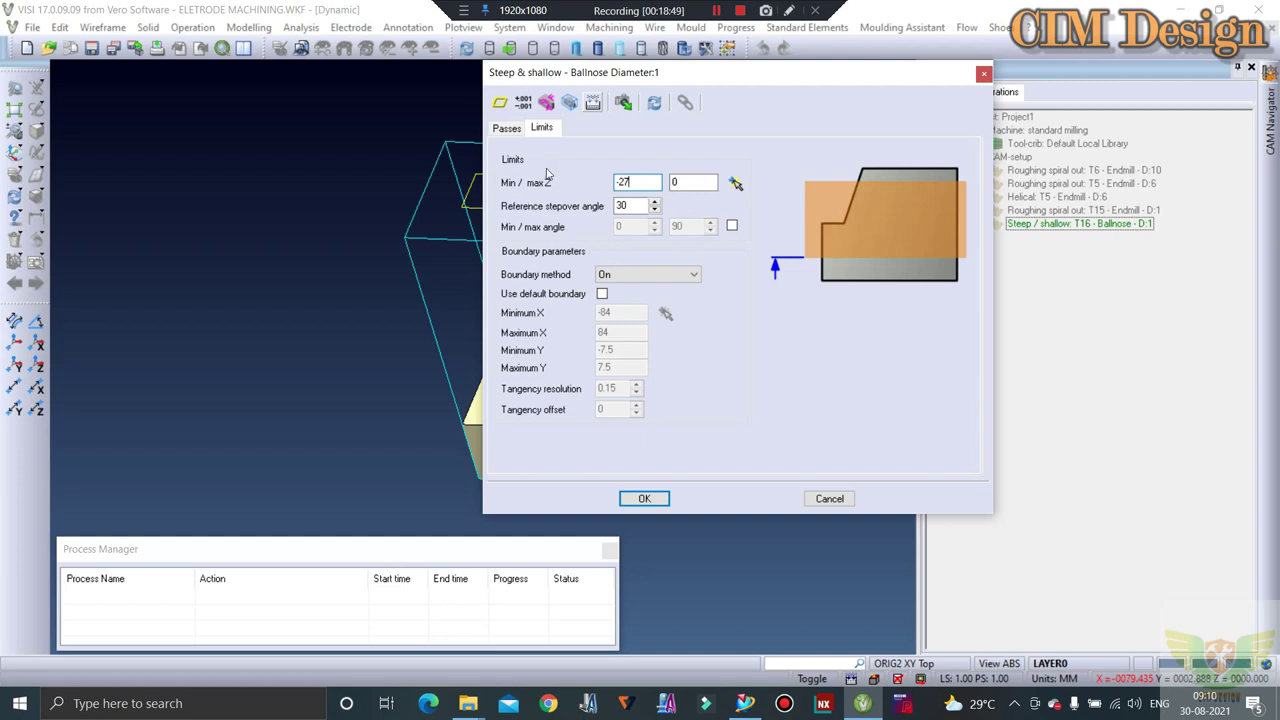
Set a -0.075 side allowance, applied to the bottom as well, and confirm.
click(507, 128)
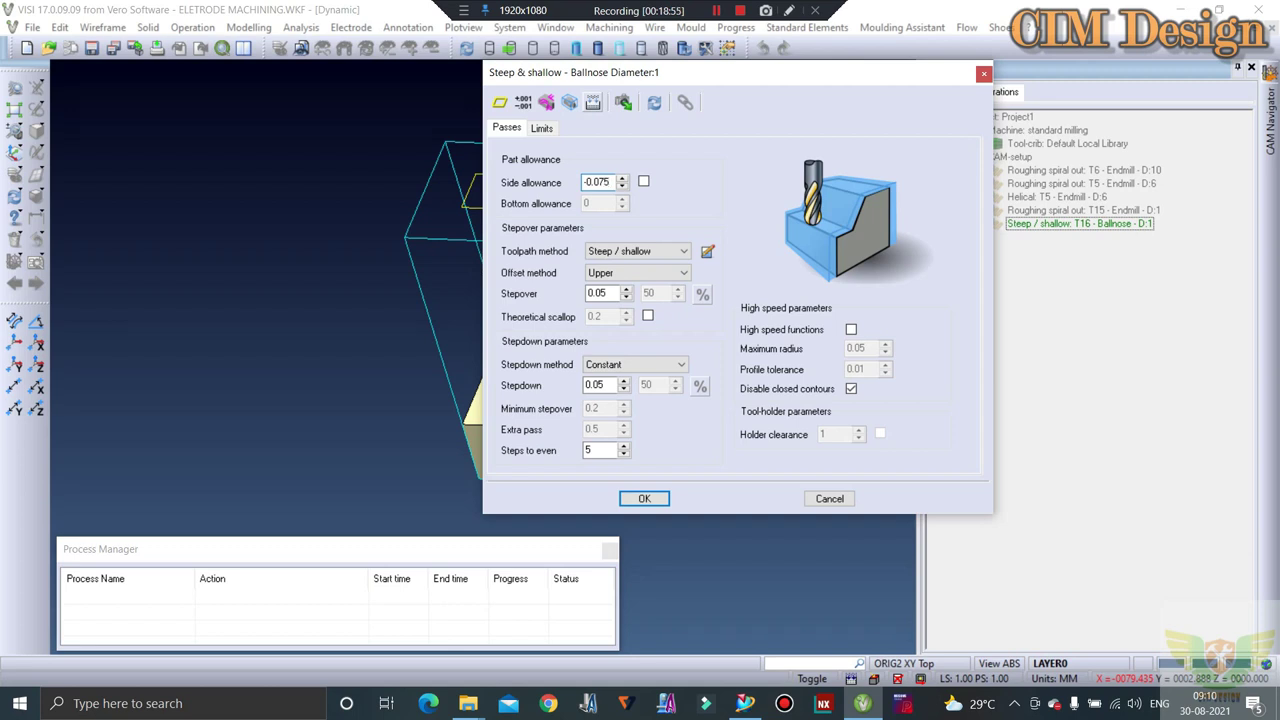
click(645, 183)
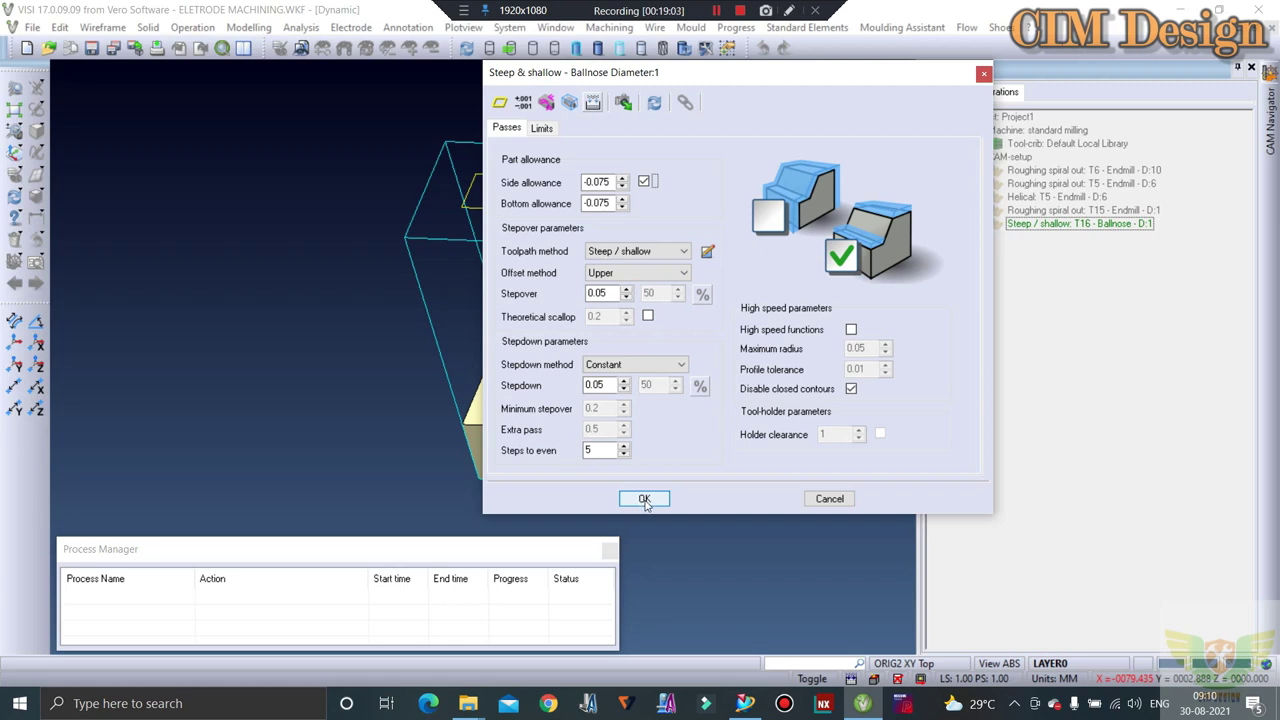
click(650, 500)
double_click(1068, 223)
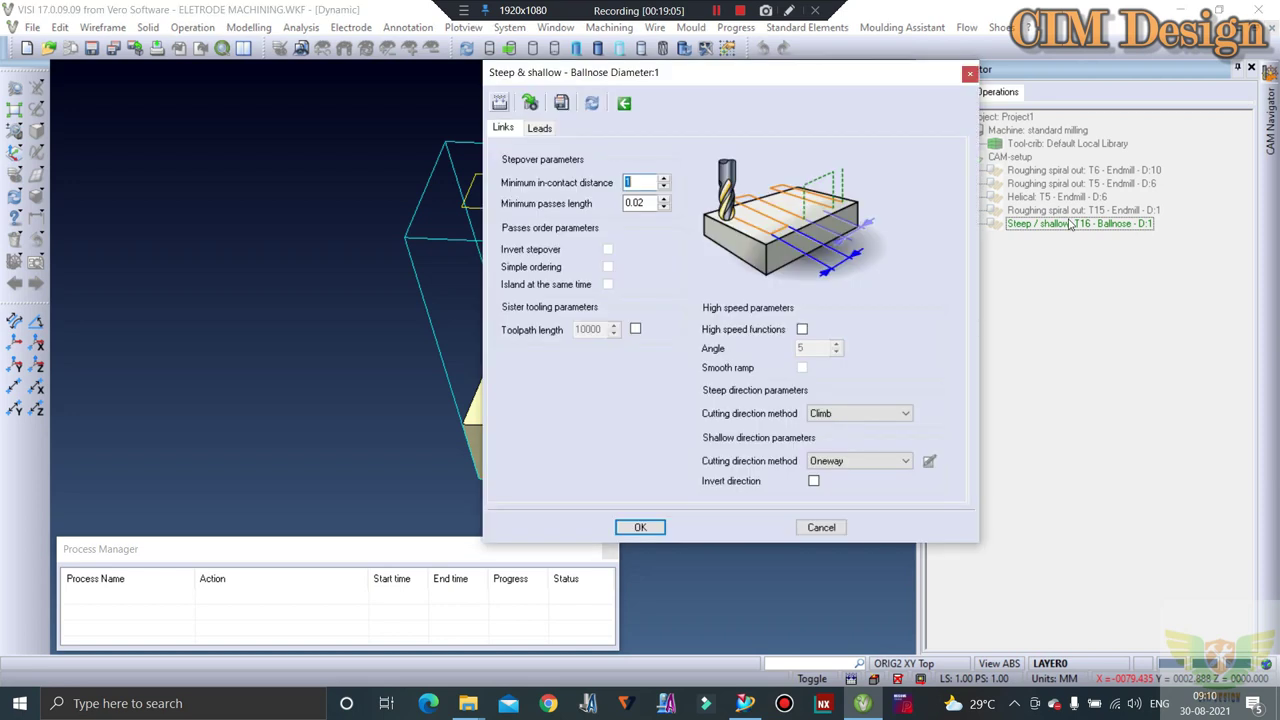
click(650, 521)
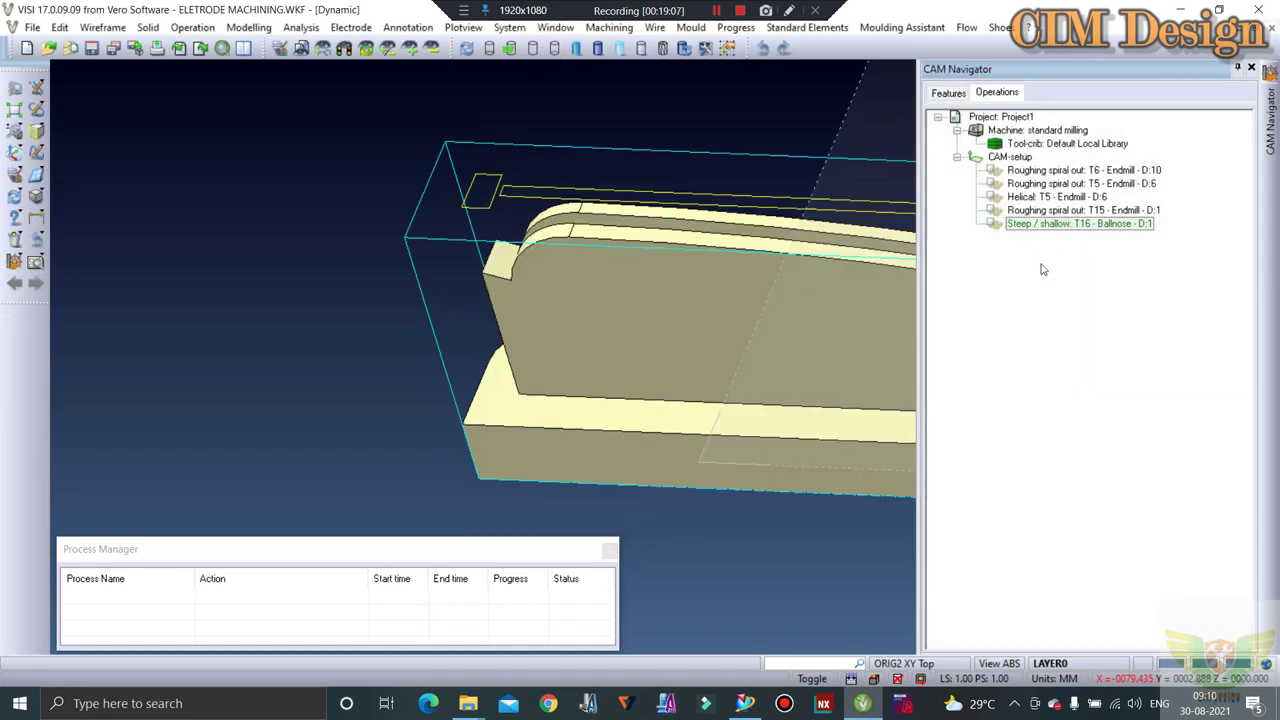
Compute the Steep / shallow T16 ballnose toolpath, orbiting the electrode while it runs.
right_click(1040, 228)
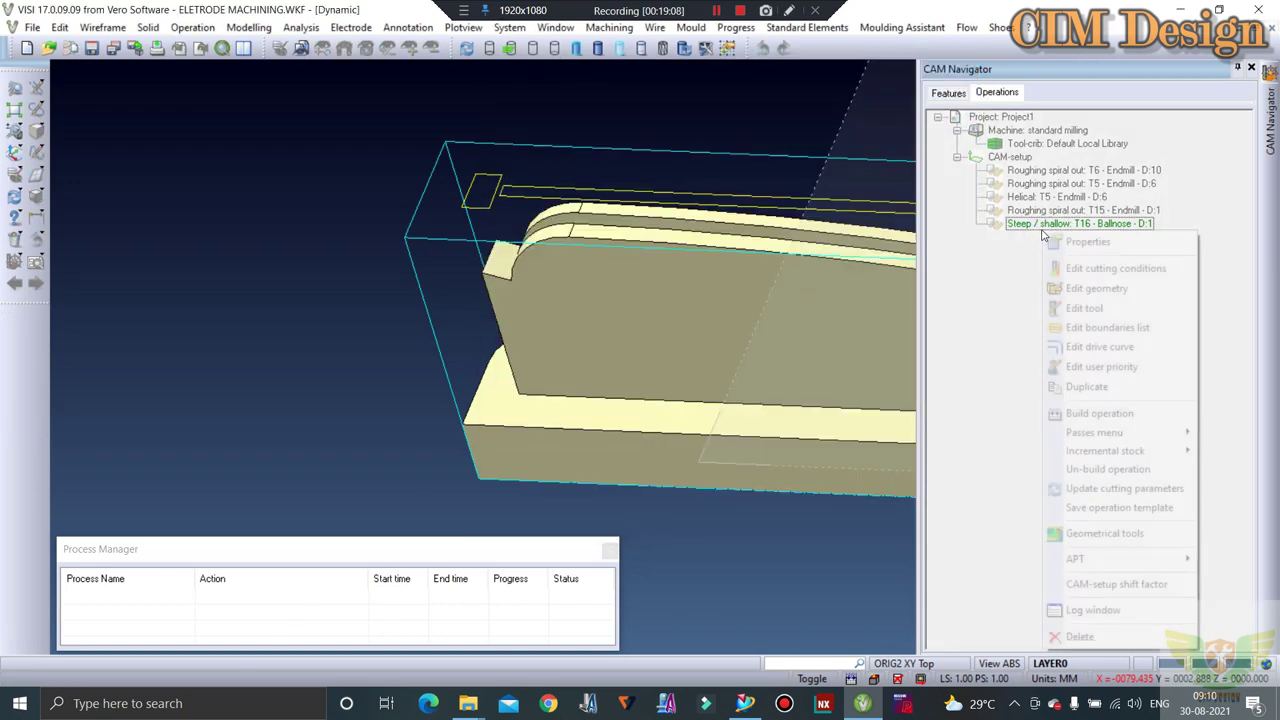
click(1096, 416)
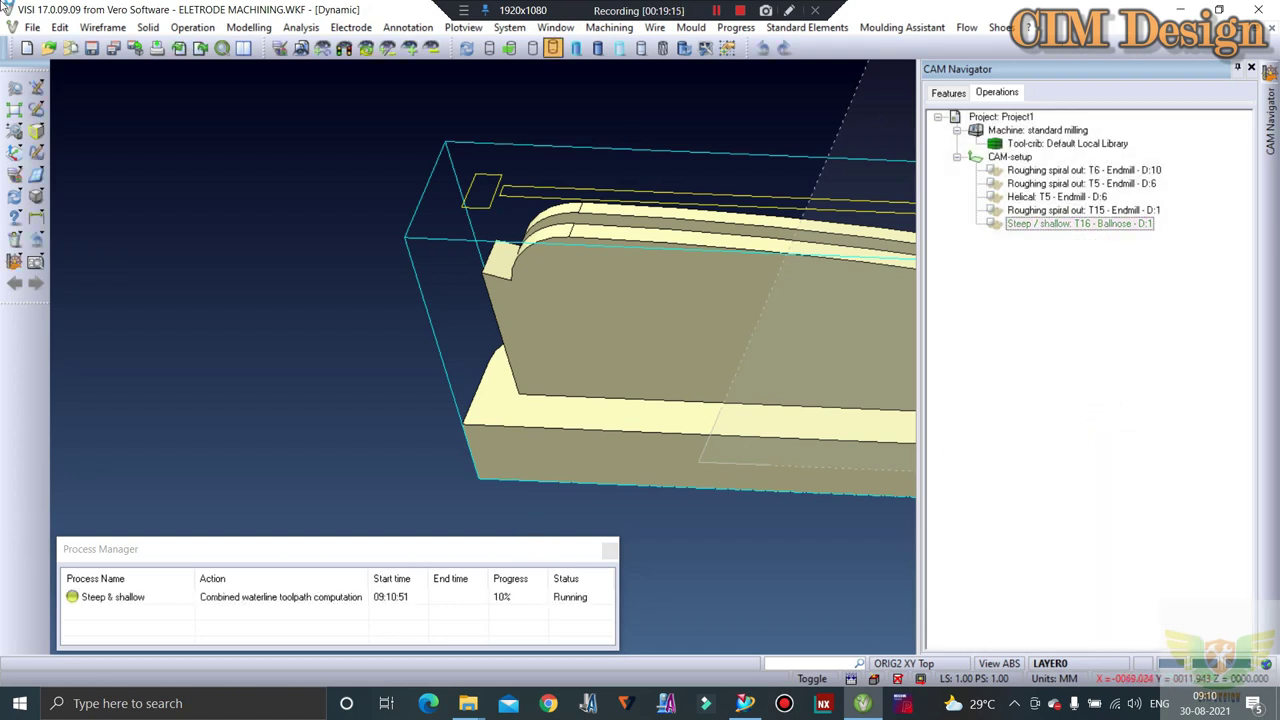
scroll(395, 285, down, 3)
mouse_move(395, 285)
middle_down()
mouse_move(525, 169)
mouse_move(646, 189)
middle_up()
scroll(646, 189, up, 2)
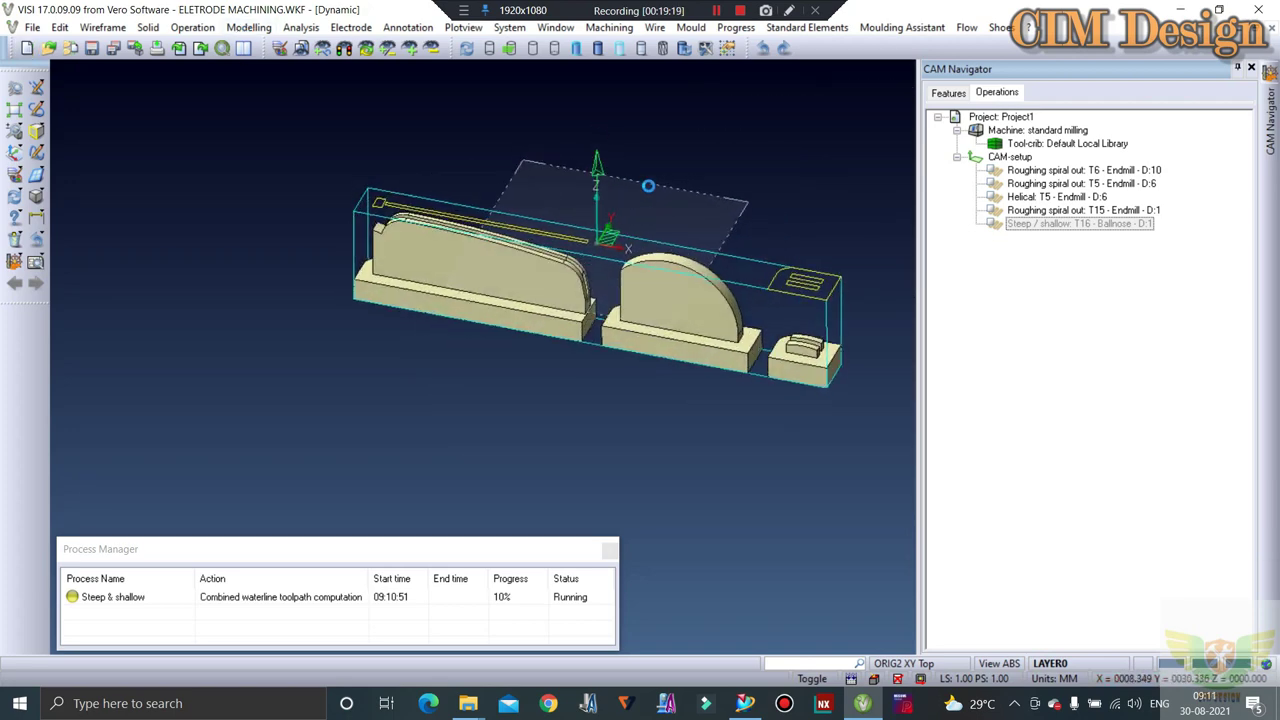
scroll(703, 191, up, 2)
scroll(662, 189, up, 3)
scroll(662, 189, down, 3)
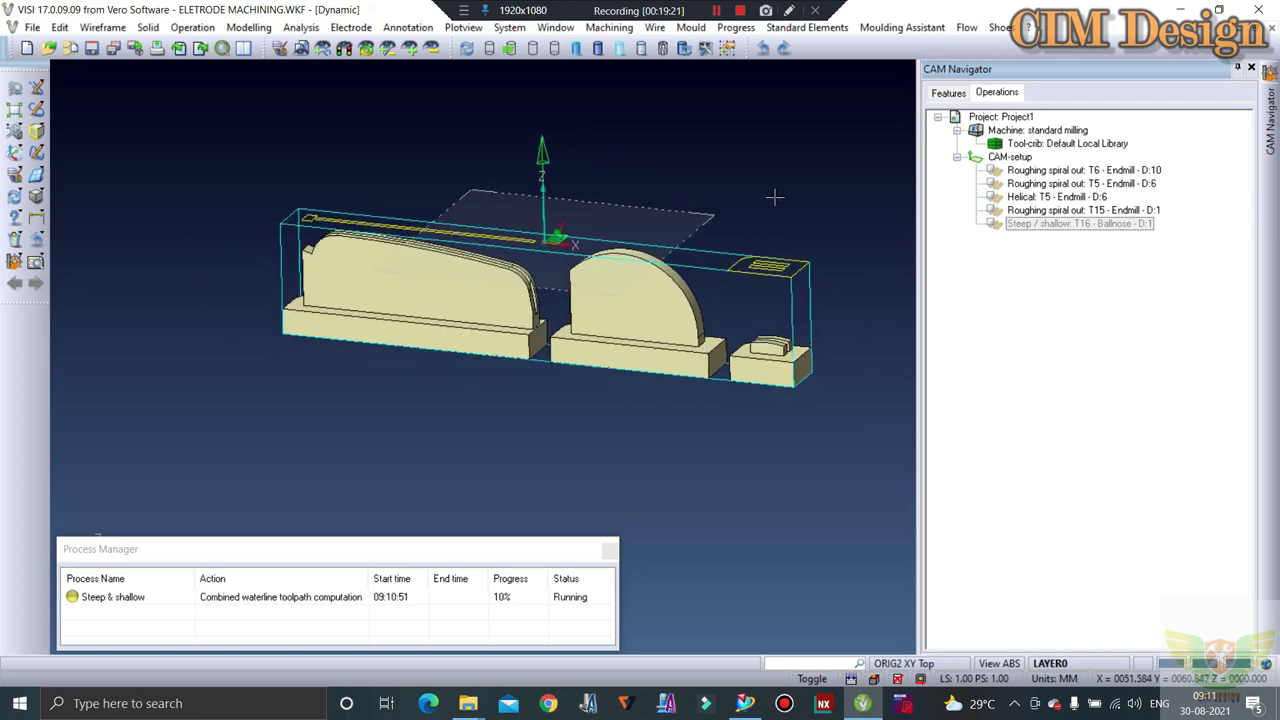
middle_drag(774, 197, 748, 202)
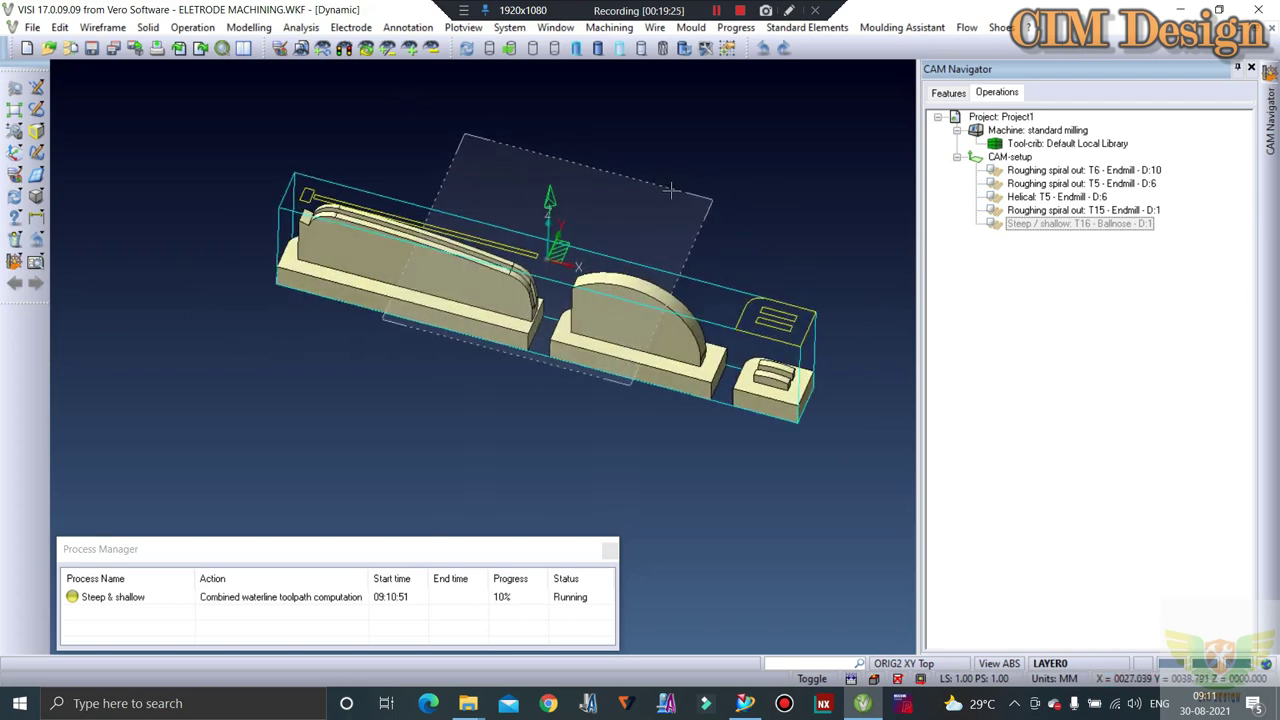
scroll(651, 188, down, 2)
scroll(631, 169, up, 2)
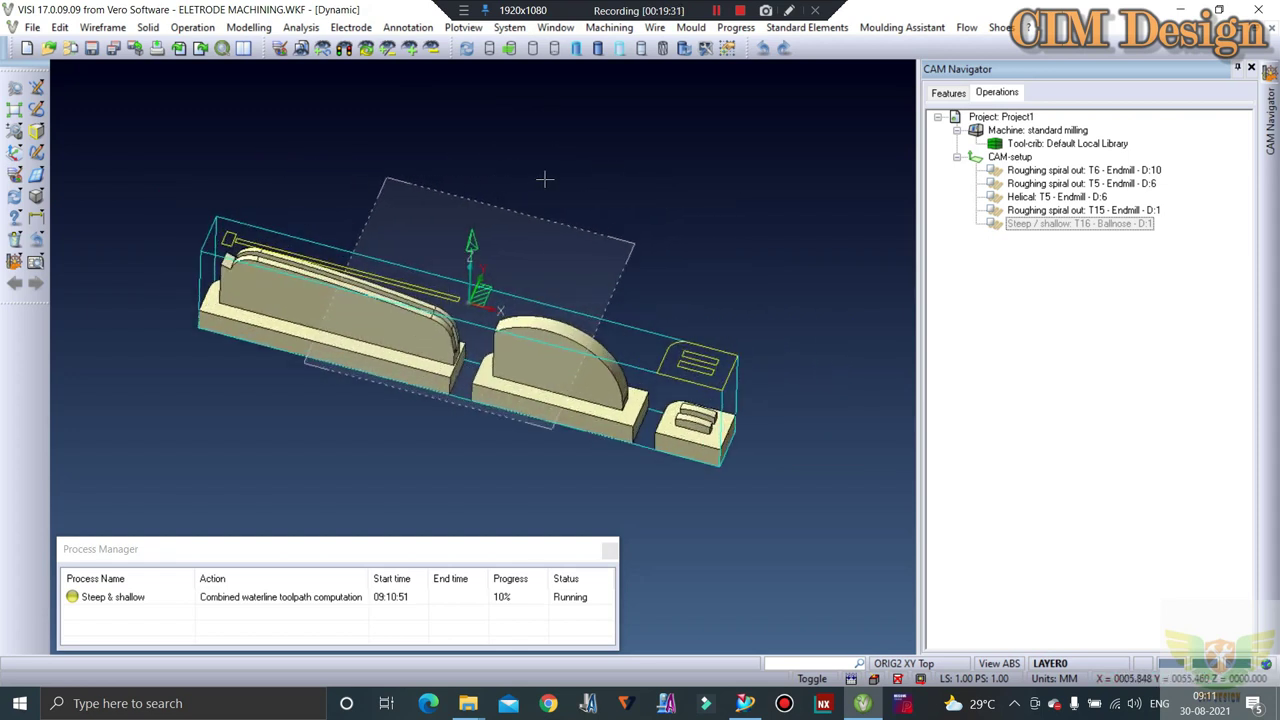
middle_drag(530, 184, 457, 246)
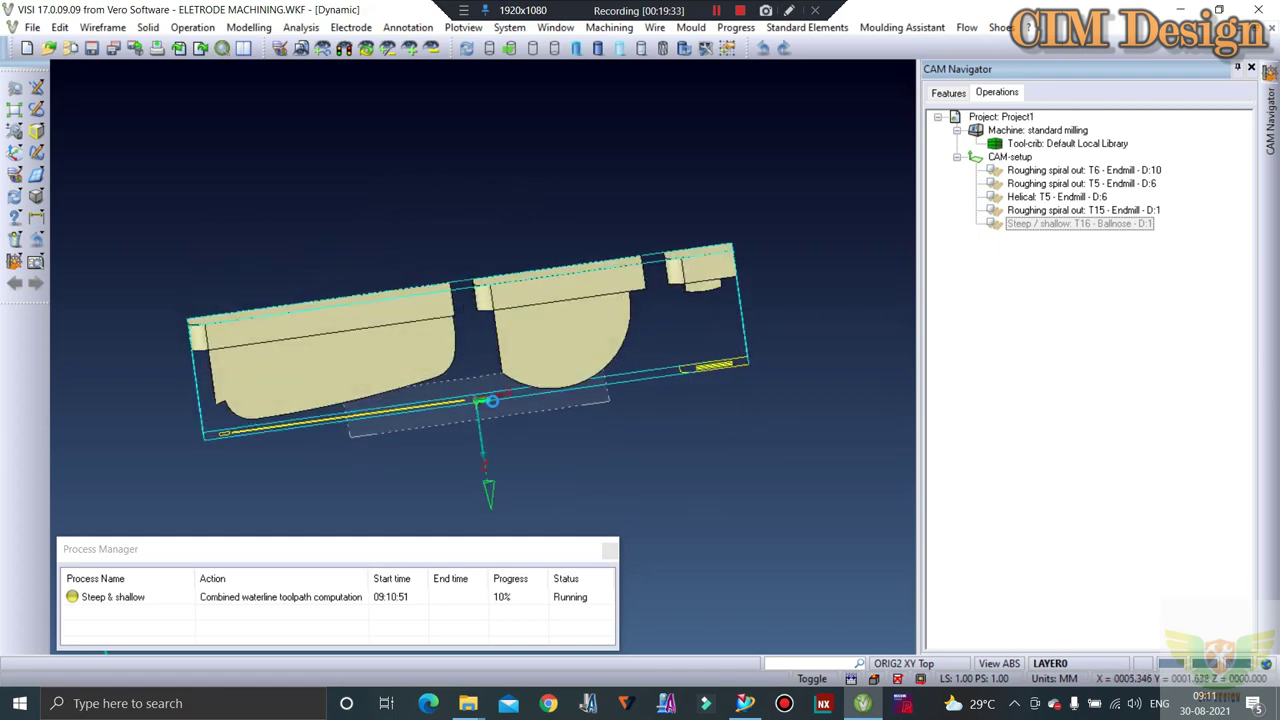
right_click(330, 258)
mouse_move(446, 181)
middle_down()
mouse_move(555, 352)
mouse_move(465, 453)
mouse_move(484, 488)
mouse_move(458, 402)
mouse_move(443, 420)
mouse_move(431, 398)
mouse_move(443, 417)
middle_up()
scroll(344, 373, up, 2)
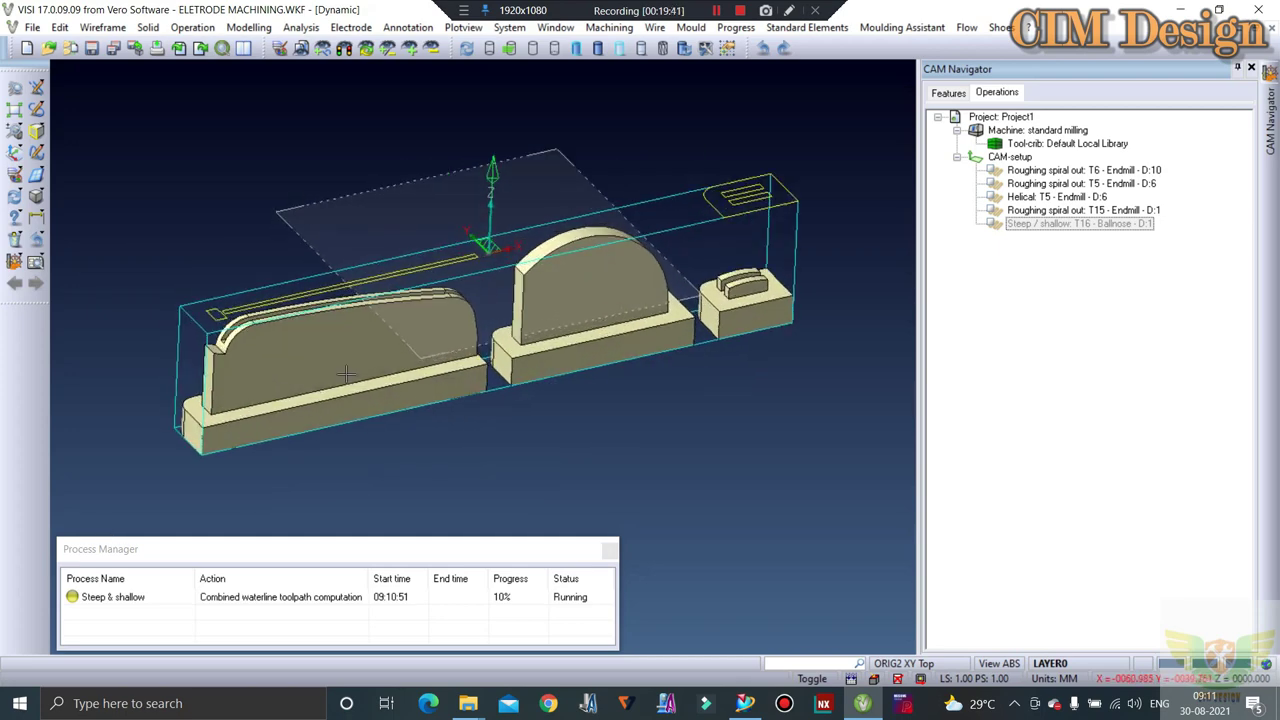
scroll(675, 122, up, 1)
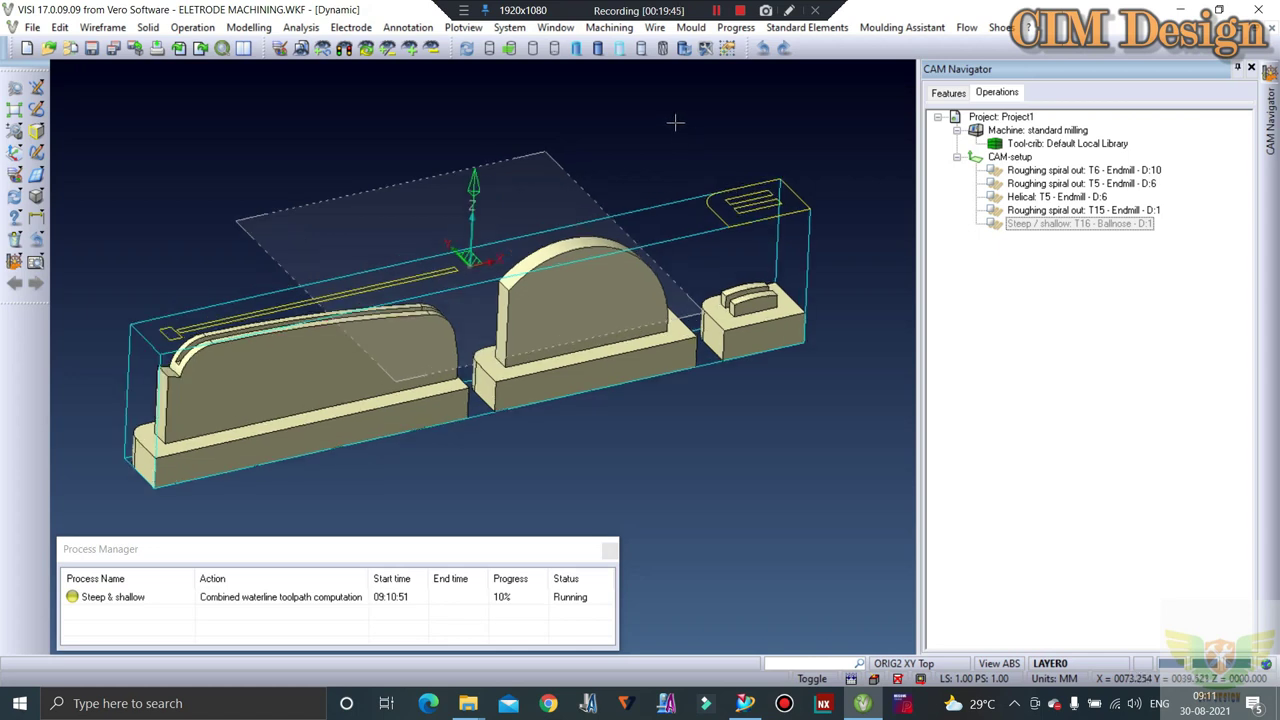
scroll(650, 180, up, 1)
scroll(634, 177, down, 1)
scroll(634, 175, down, 1)
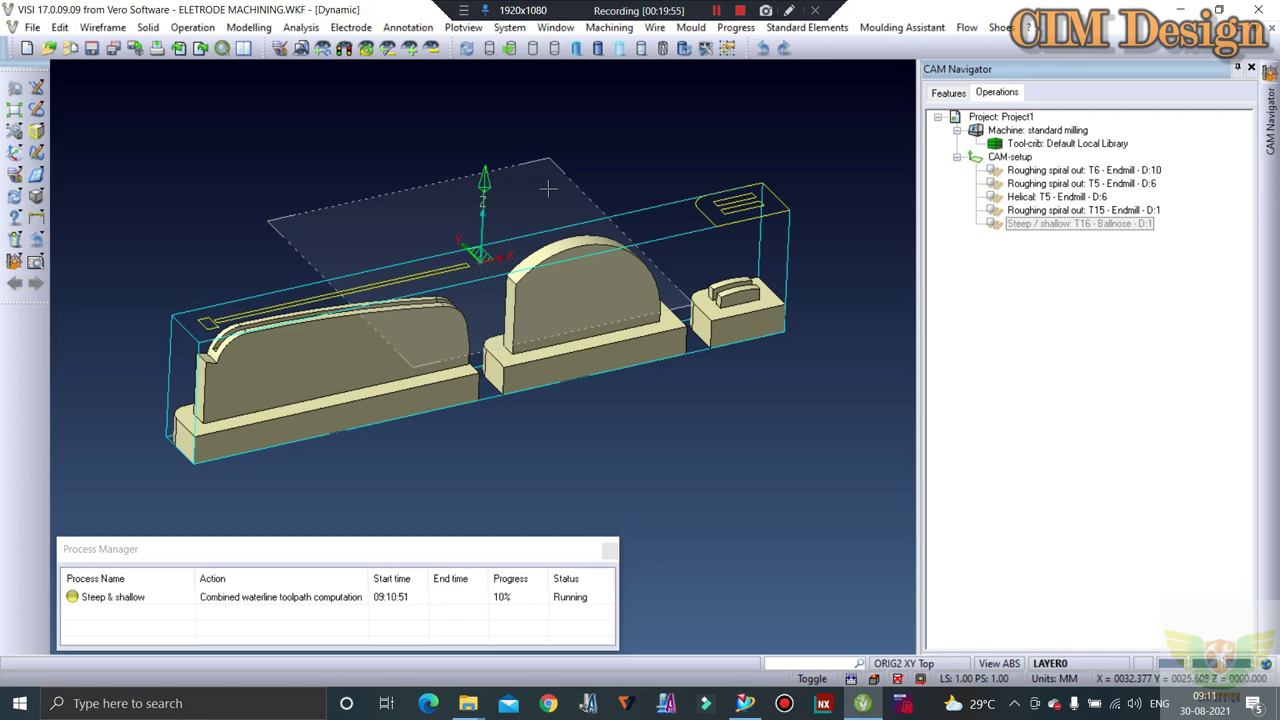
mouse_move(548, 188)
middle_down()
mouse_move(551, 132)
mouse_move(441, 240)
mouse_move(425, 170)
mouse_move(434, 137)
mouse_move(434, 174)
mouse_move(590, 217)
middle_up()
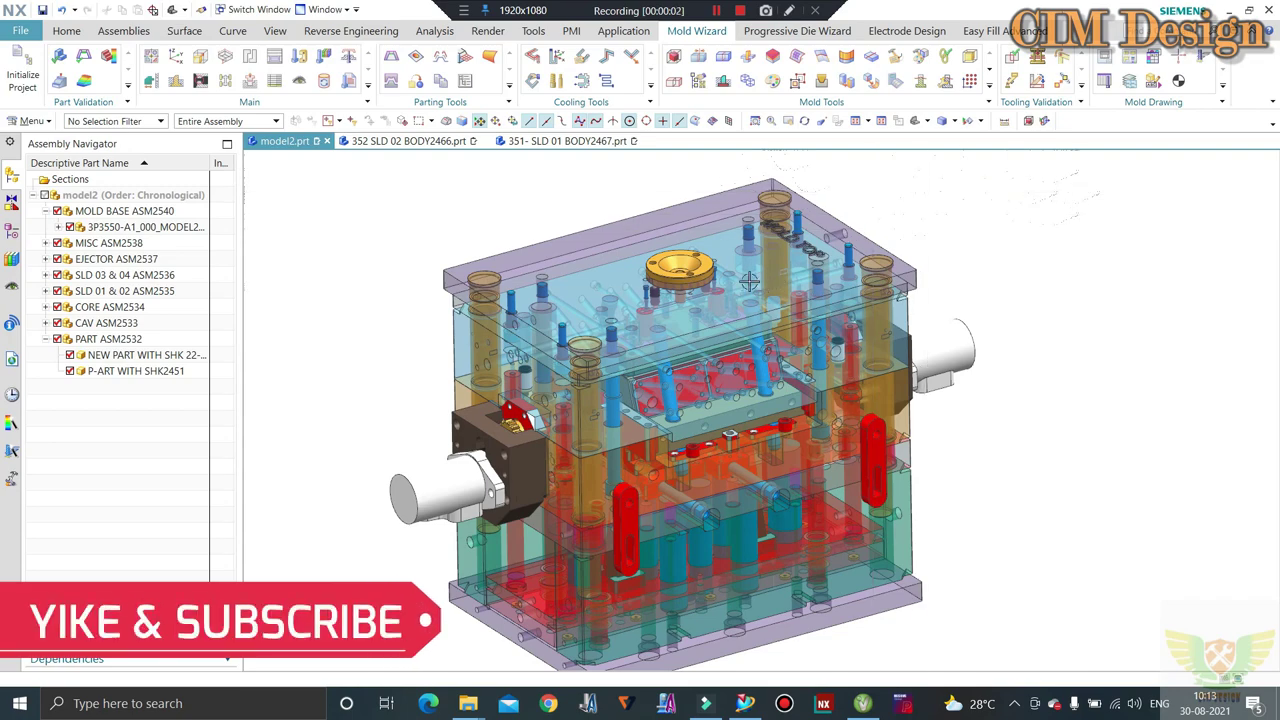
Orbit and zoom the model2 mould assembly to inspect its top plate up close.
mouse_move(924, 214)
middle_down()
mouse_move(738, 256)
mouse_move(672, 232)
mouse_move(794, 313)
mouse_move(700, 324)
middle_up()
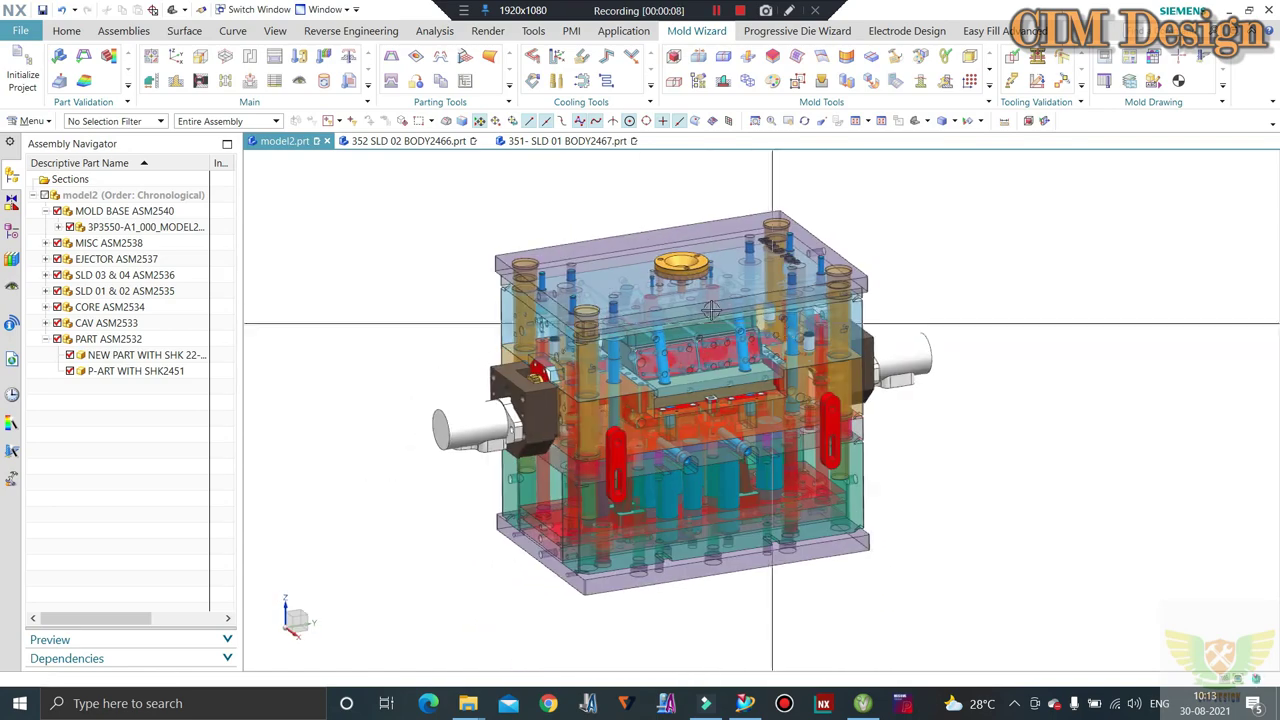
middle_drag(633, 277, 560, 368)
scroll(560, 368, up, 3)
scroll(563, 312, up, 2)
scroll(545, 295, down, 3)
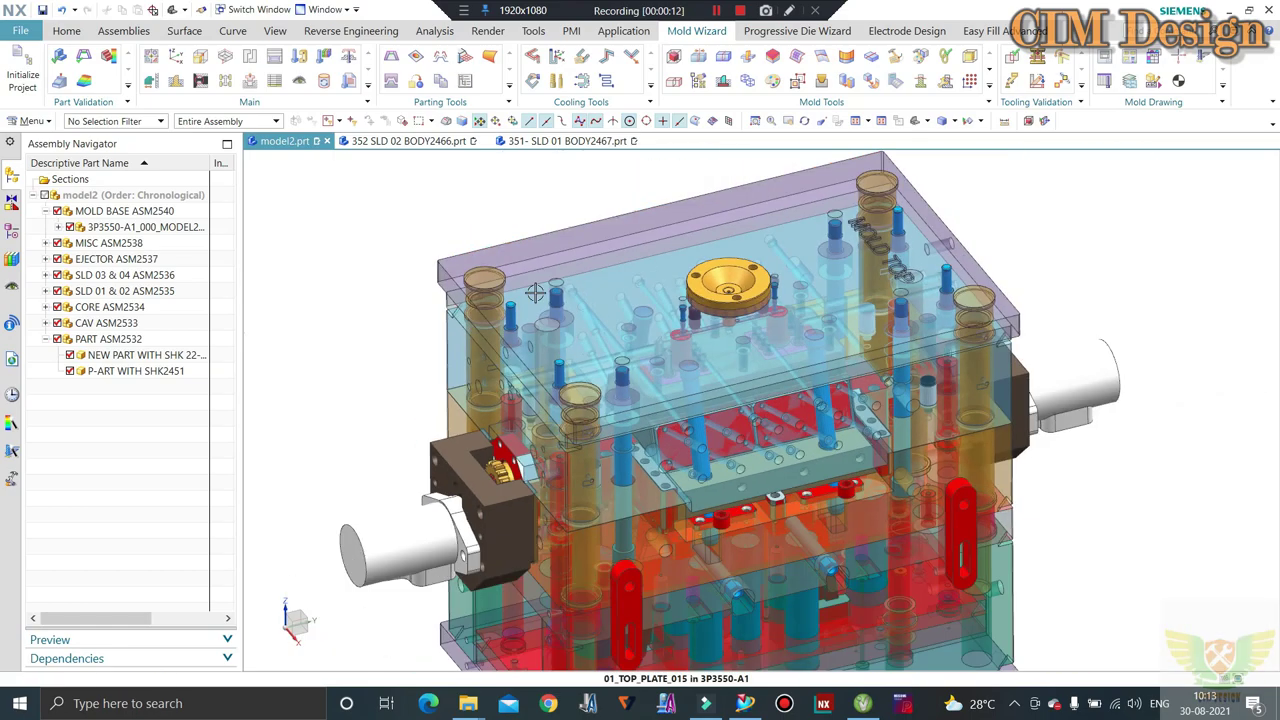
scroll(580, 270, up, 3)
scroll(603, 246, up, 2)
scroll(430, 333, up, 2)
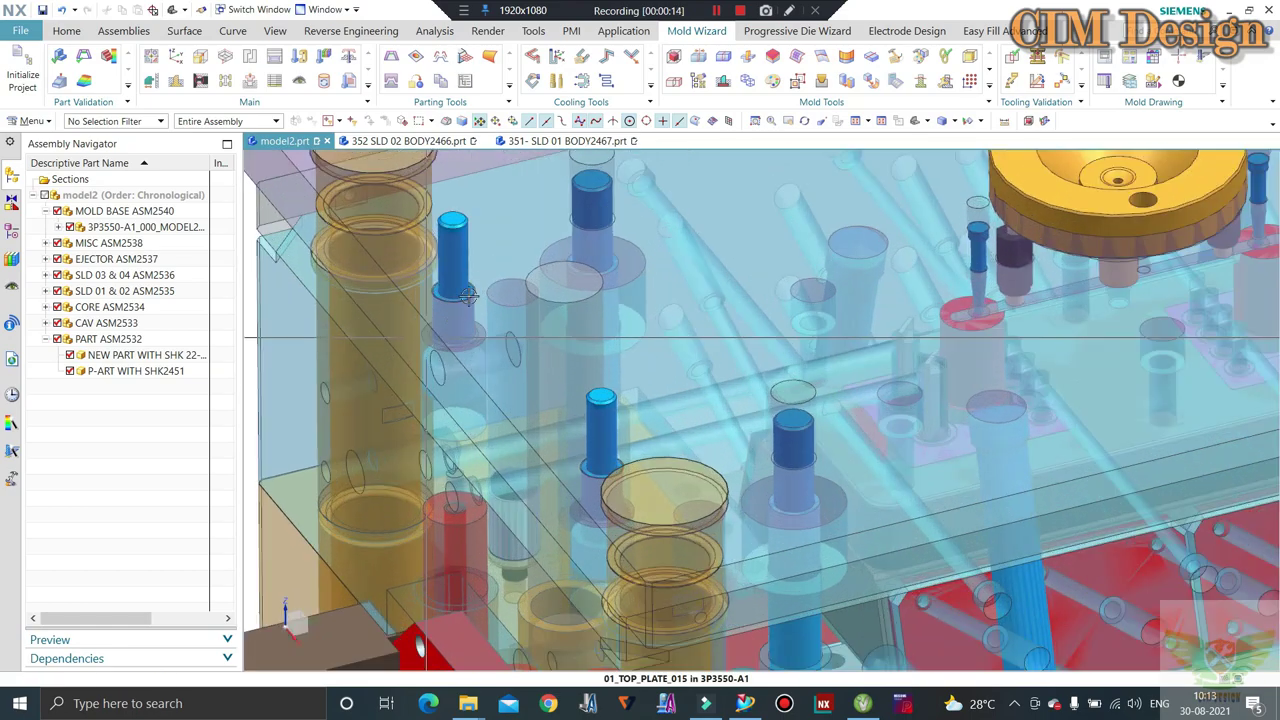
scroll(440, 300, up, 2)
scroll(457, 255, up, 1)
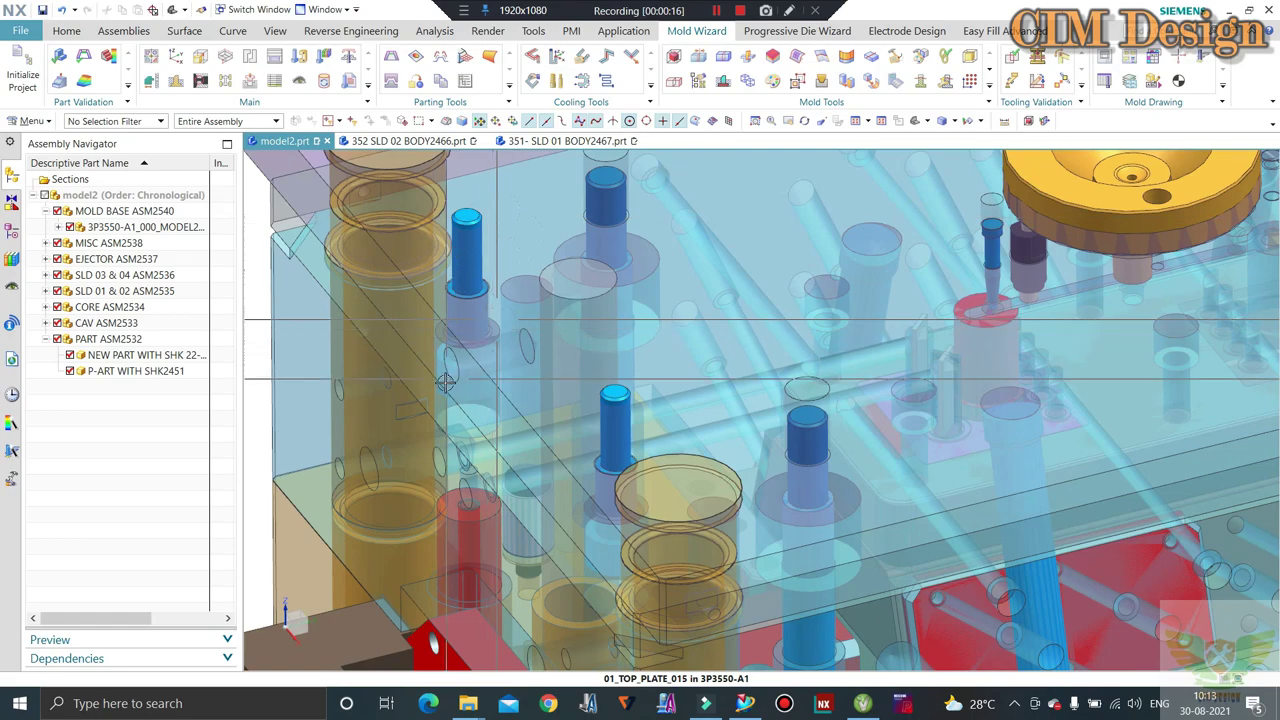
scroll(470, 280, up, 2)
scroll(500, 320, up, 1)
scroll(525, 341, down, 2)
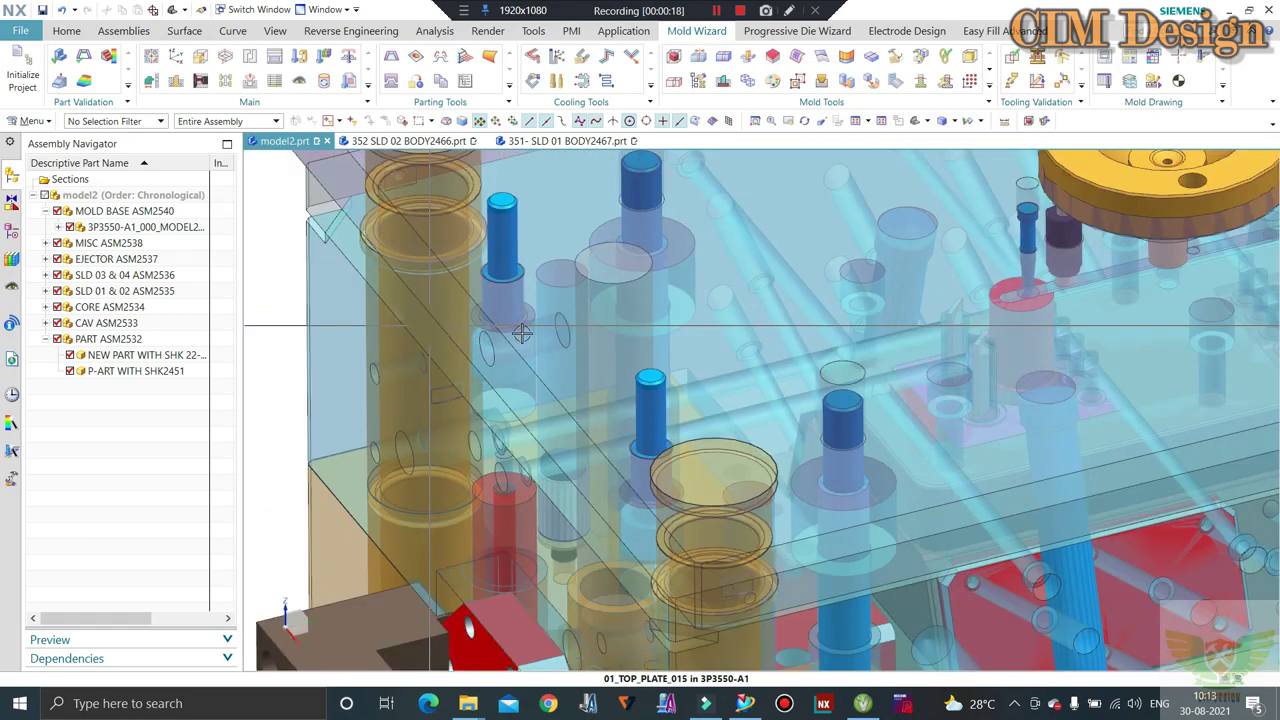
scroll(600, 320, down, 1)
scroll(700, 300, up, 1)
scroll(752, 286, up, 1)
scroll(745, 283, up, 1)
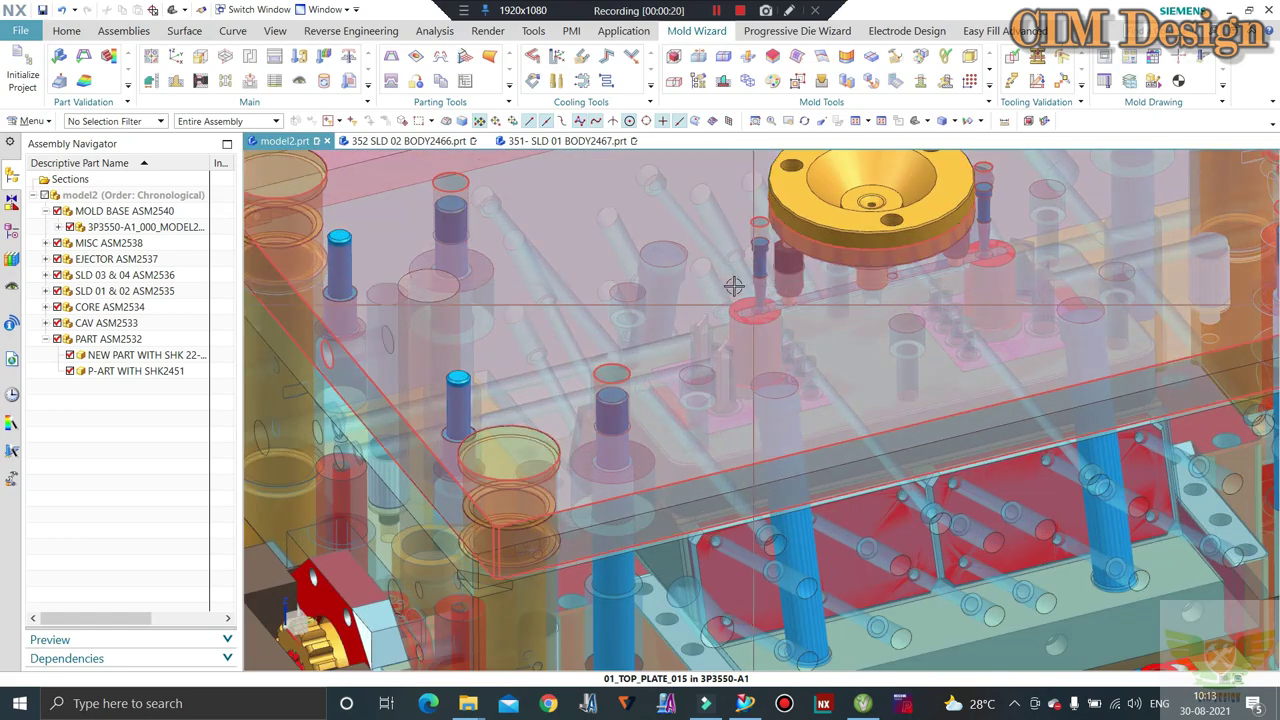
scroll(730, 278, down, 1)
scroll(710, 270, up, 1)
scroll(698, 265, down, 1)
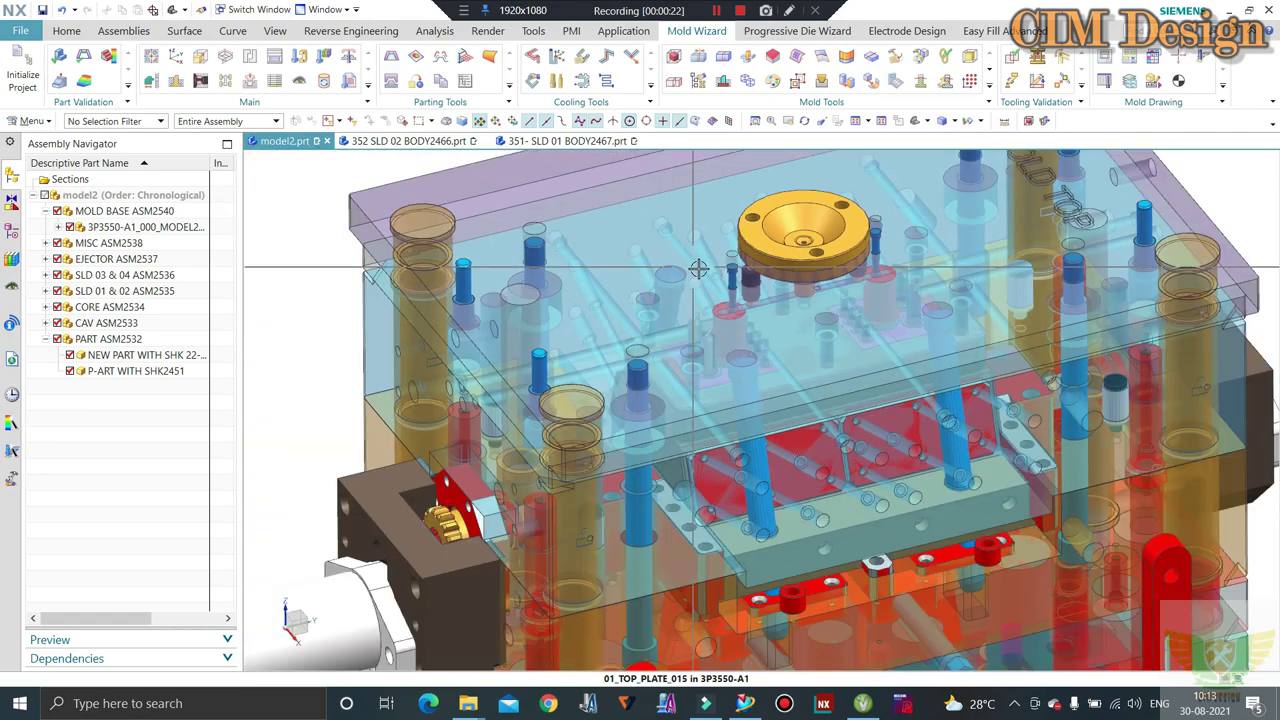
scroll(600, 262, down, 2)
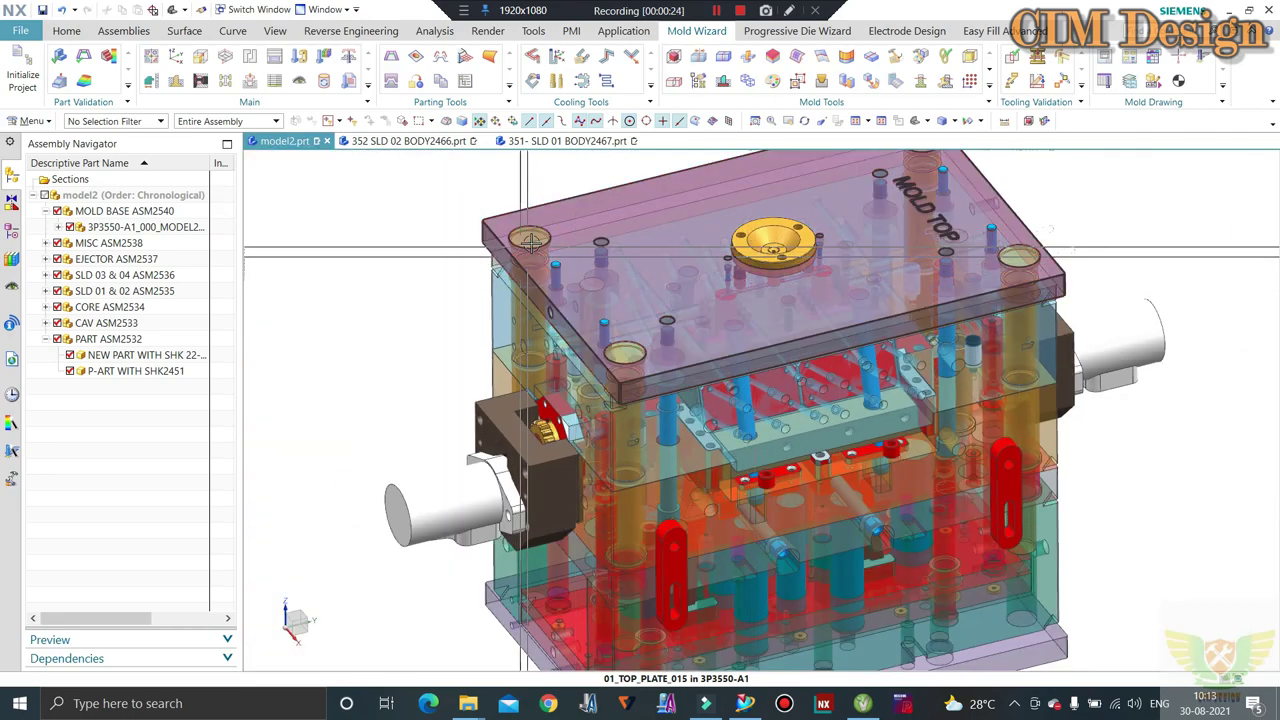
scroll(531, 241, up, 2)
scroll(534, 244, down, 1)
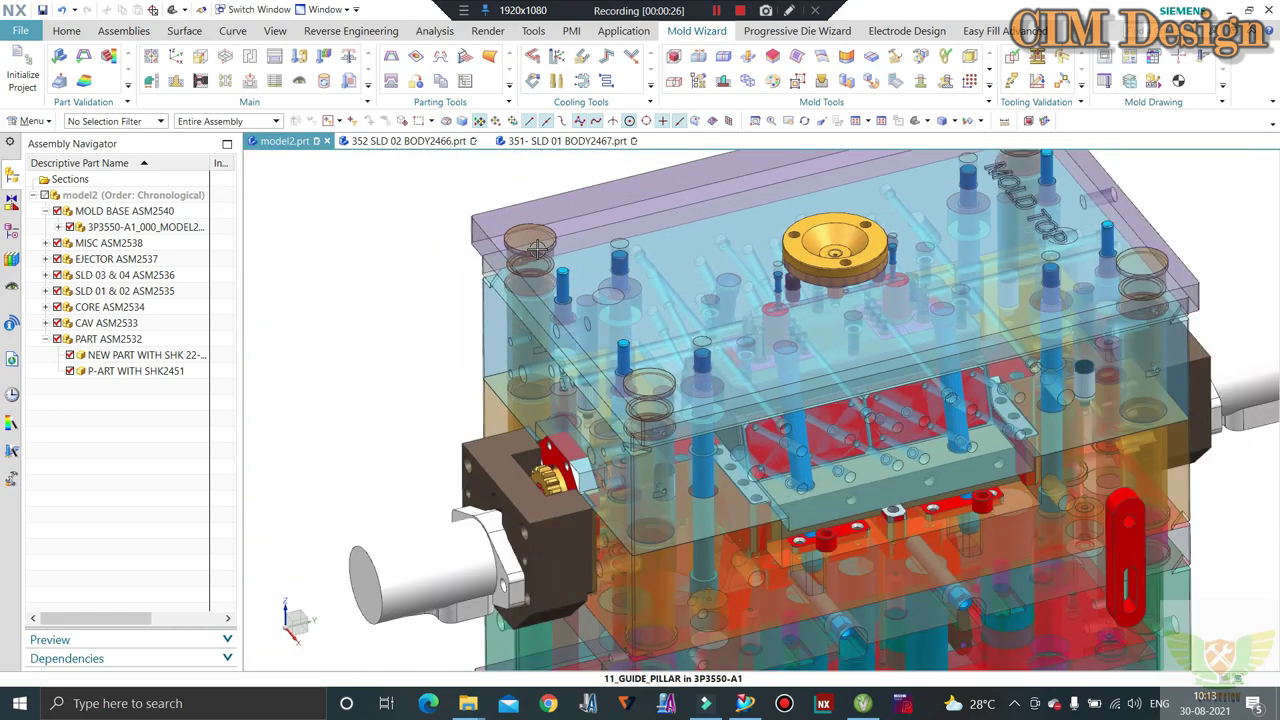
scroll(537, 247, down, 1)
scroll(537, 247, down, 2)
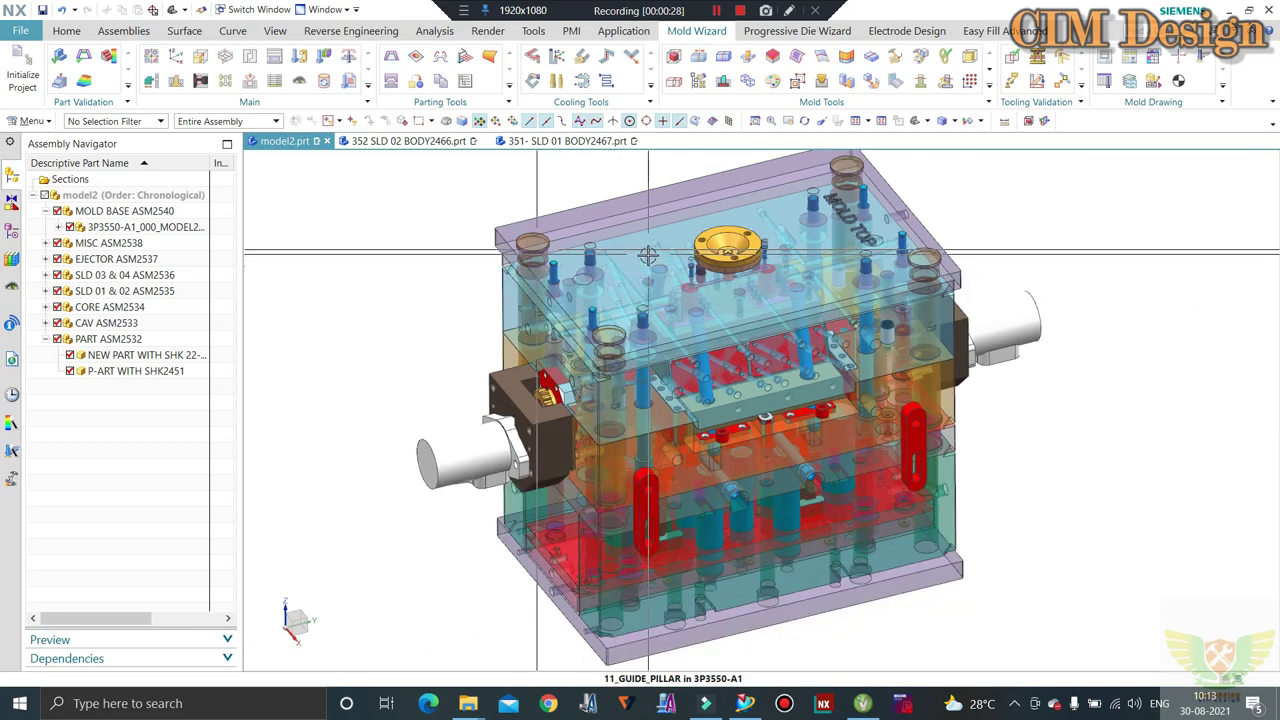
mouse_move(660, 342)
middle_down()
mouse_move(660, 283)
mouse_move(972, 243)
mouse_move(914, 226)
mouse_move(916, 274)
mouse_move(920, 249)
mouse_move(806, 245)
mouse_move(724, 277)
mouse_move(710, 308)
middle_up()
scroll(660, 262, up, 1)
scroll(708, 318, up, 3)
scroll(708, 318, down, 2)
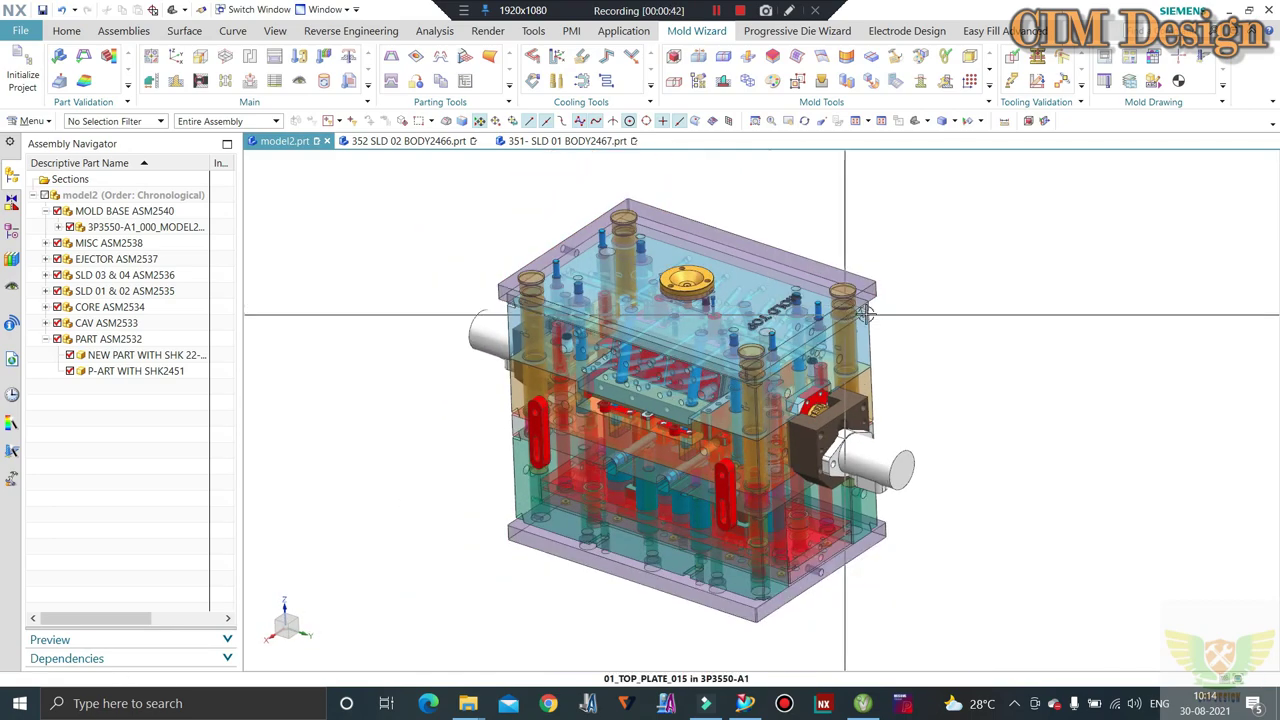
scroll(708, 318, down, 1)
scroll(740, 325, up, 1)
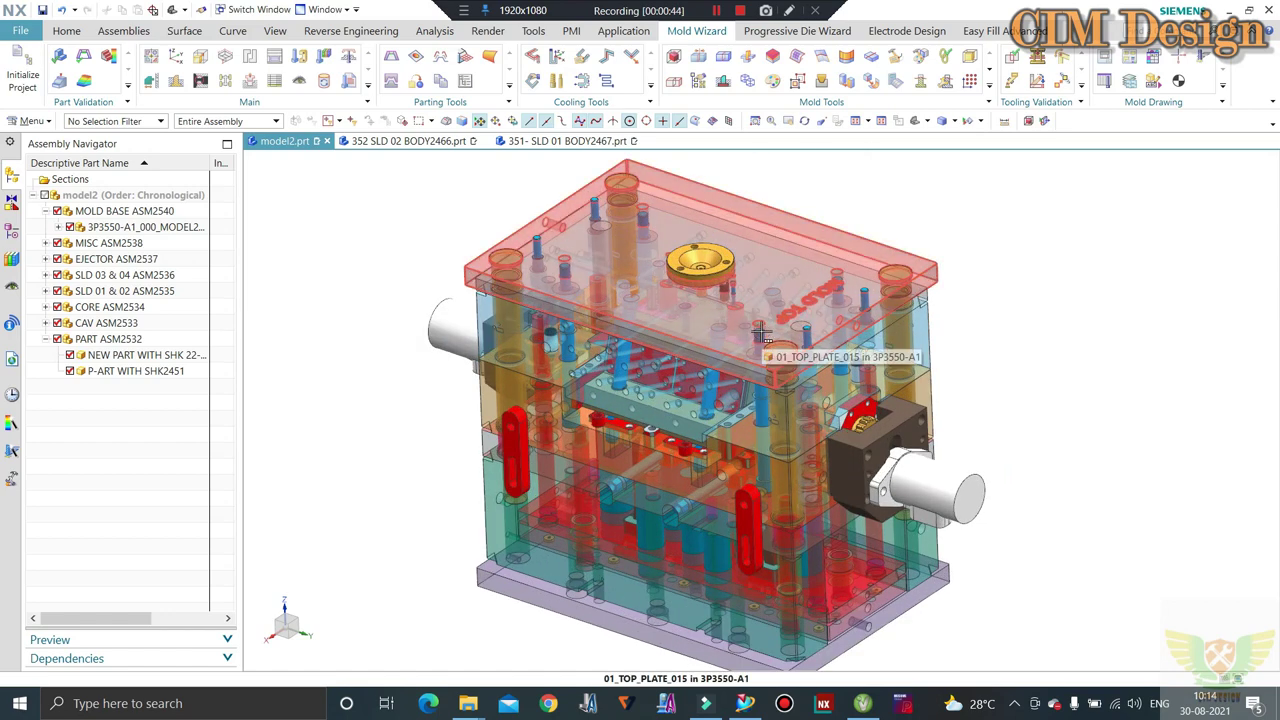
mouse_move(760, 332)
middle_down()
mouse_move(780, 316)
mouse_move(748, 320)
middle_up()
scroll(737, 318, up, 1)
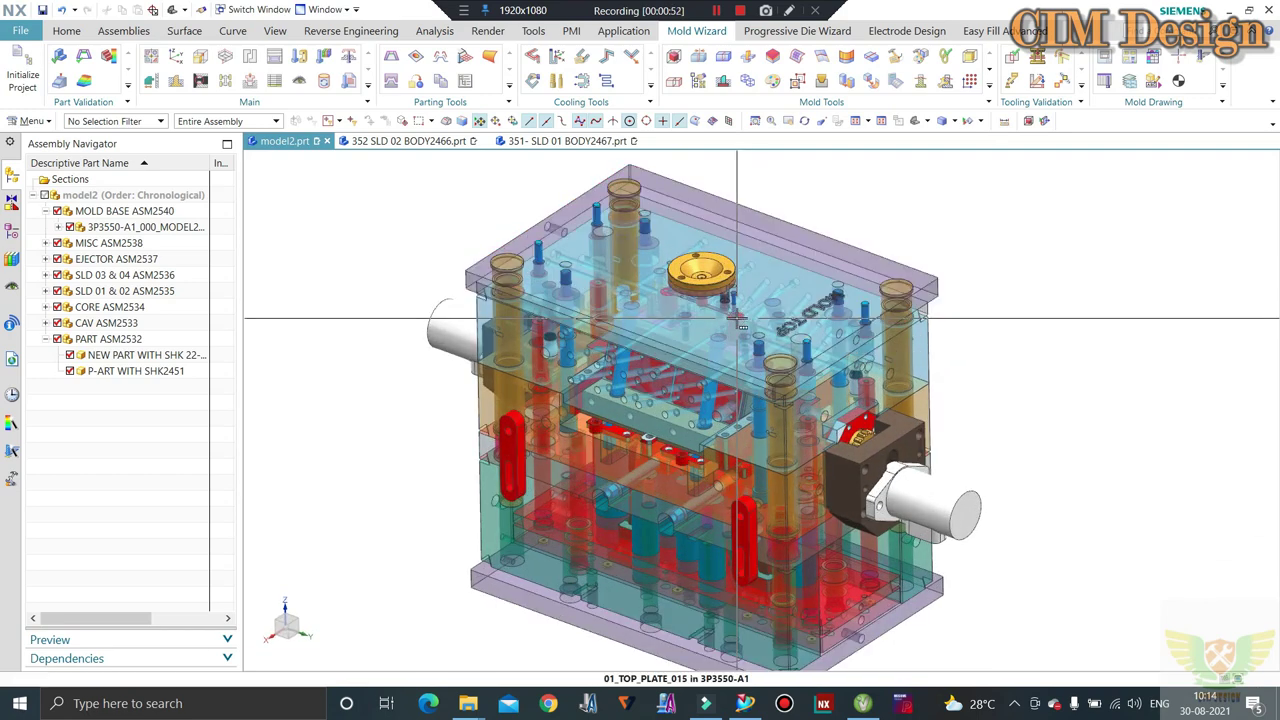
middle_drag(727, 322, 688, 320)
middle_drag(700, 392, 690, 370)
mouse_move(694, 311)
middle_down()
mouse_move(705, 352)
mouse_move(706, 337)
mouse_move(677, 345)
middle_up()
scroll(706, 340, down, 1)
scroll(677, 345, up, 1)
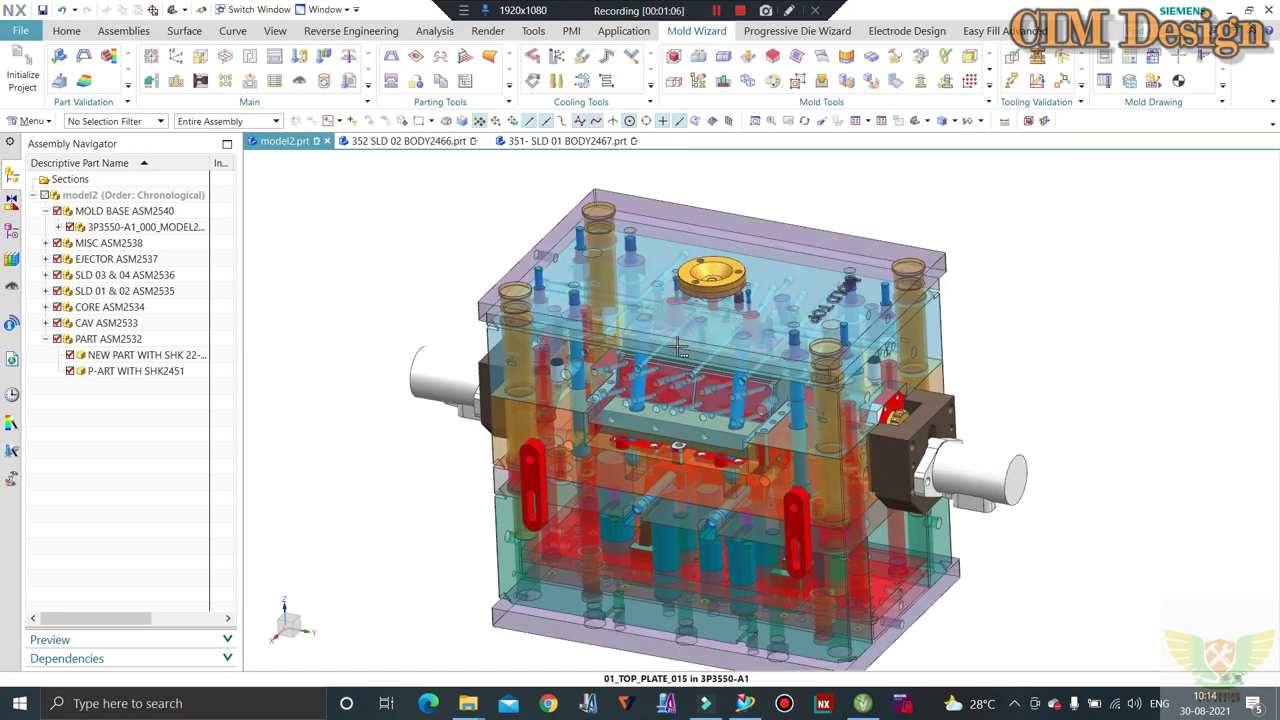
scroll(775, 300, up, 1)
scroll(800, 285, down, 1)
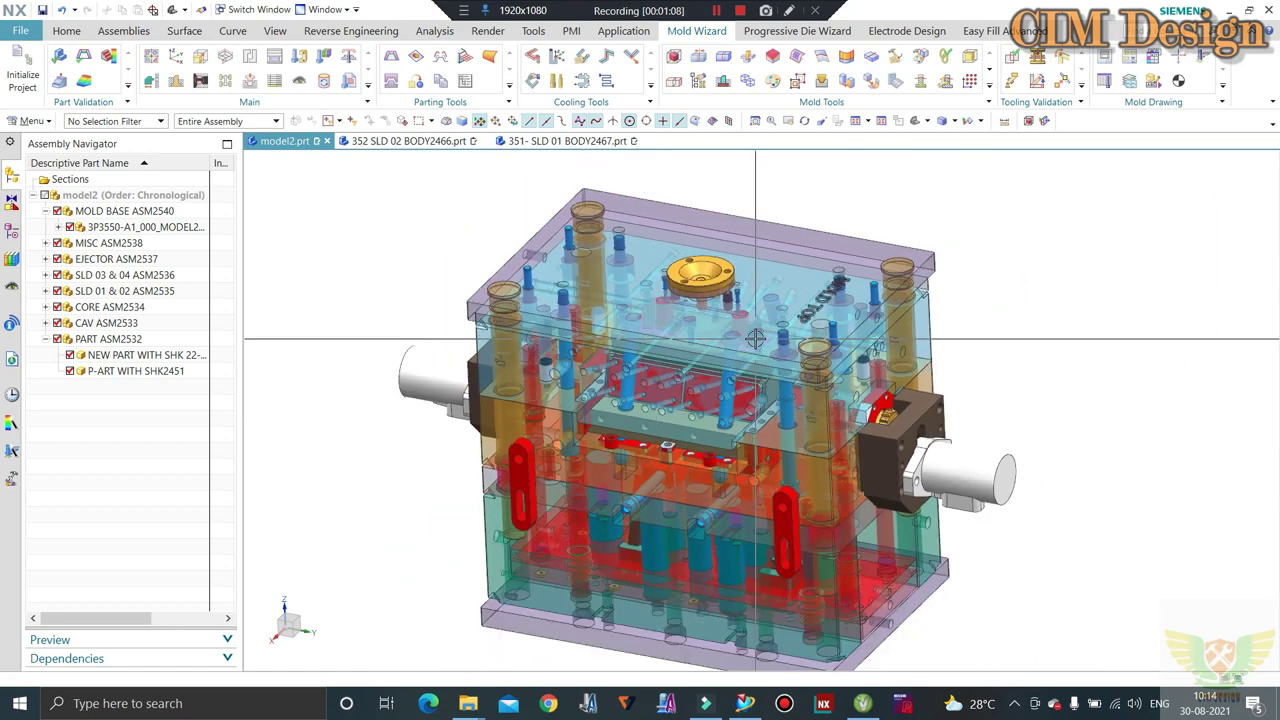
scroll(752, 320, down, 1)
scroll(755, 323, down, 1)
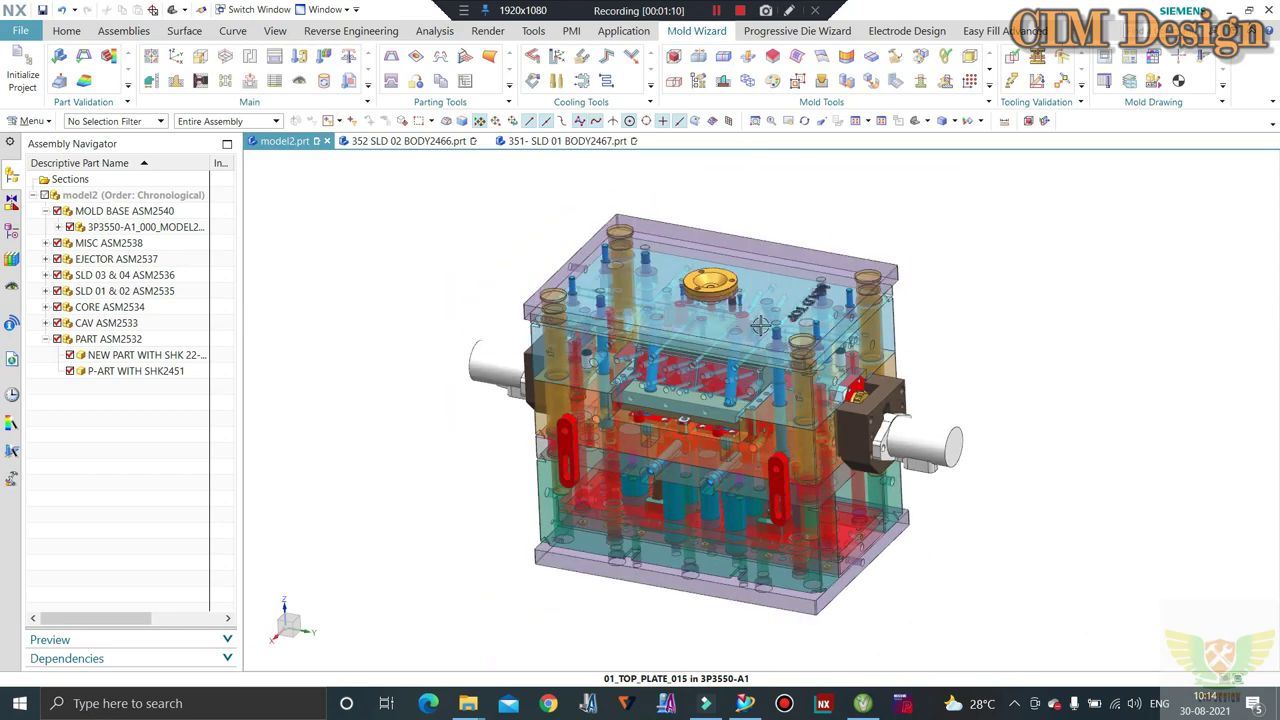
middle_drag(755, 323, 765, 321)
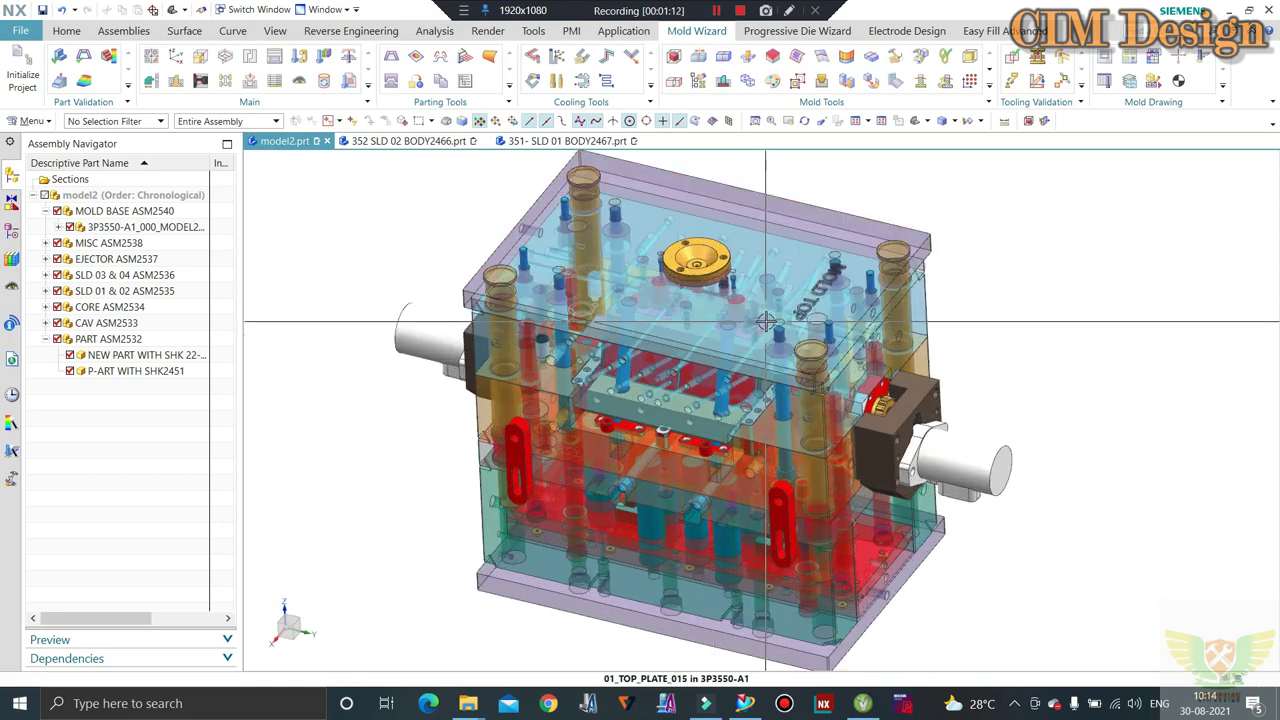
scroll(765, 320, up, 1)
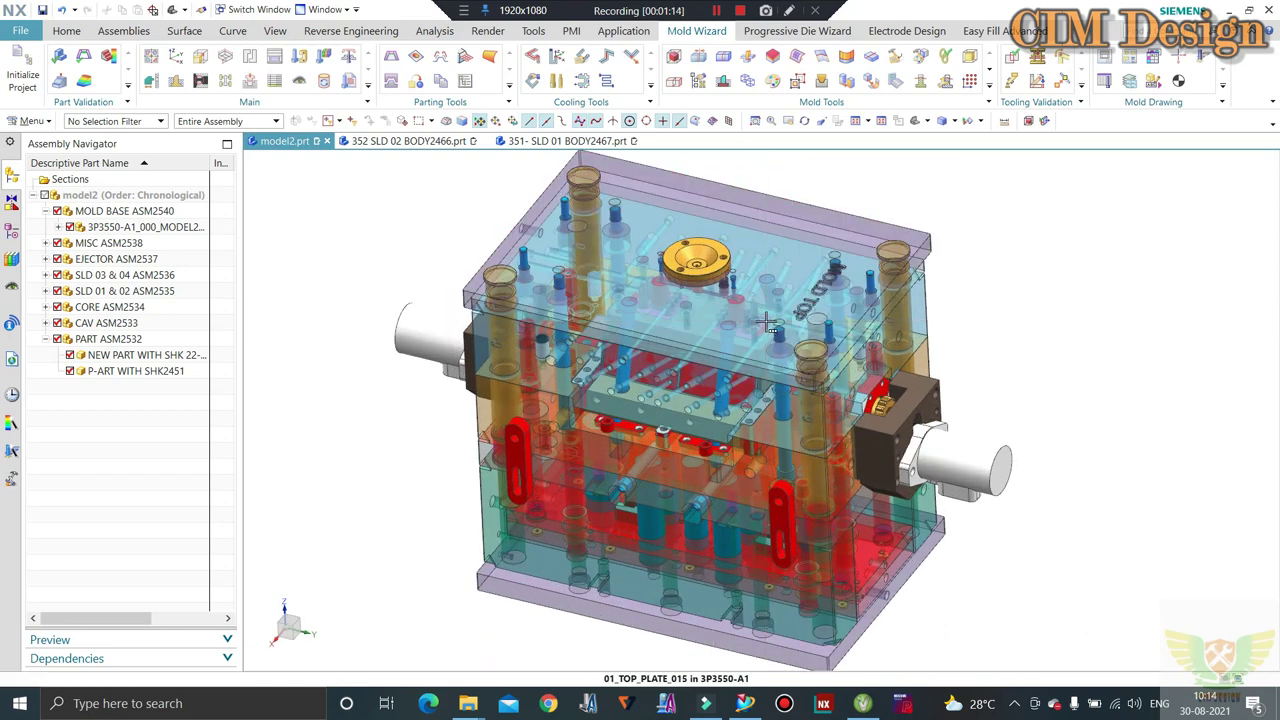
mouse_move(768, 322)
middle_down()
mouse_move(836, 333)
mouse_move(784, 311)
middle_up()
scroll(784, 311, up, 1)
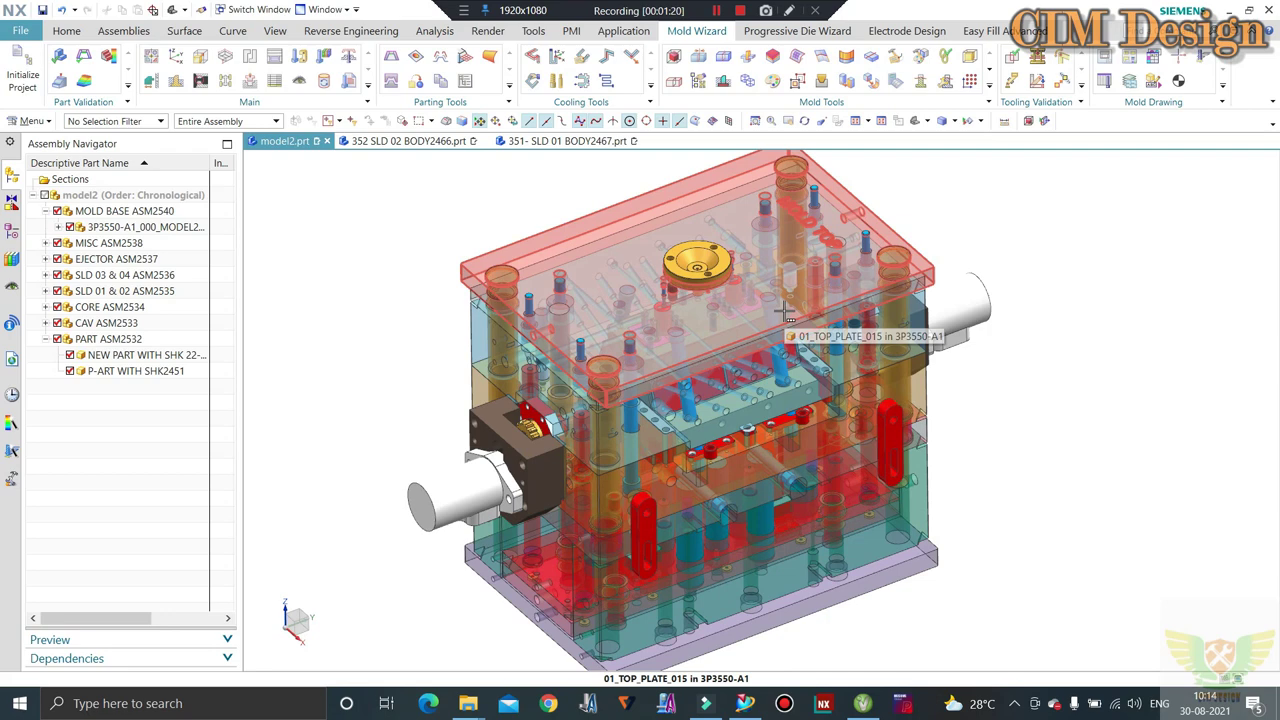
scroll(737, 318, down, 1)
scroll(585, 400, up, 1)
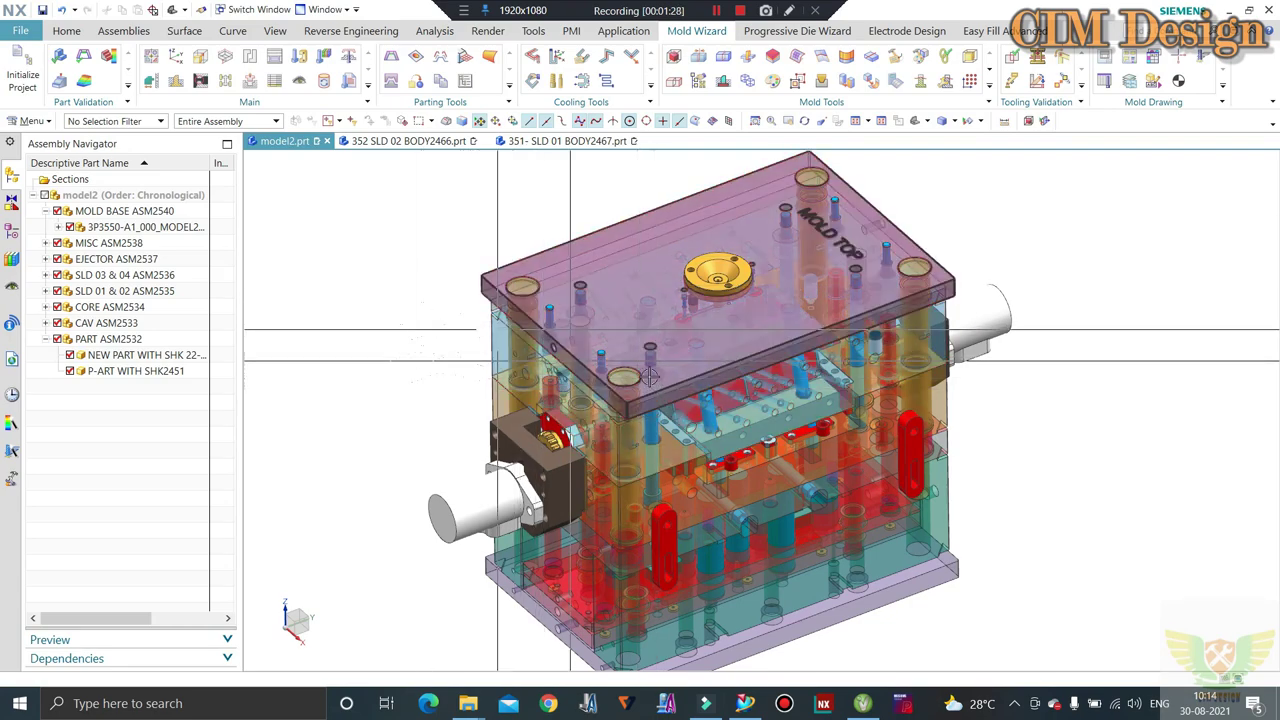
mouse_move(500, 390)
middle_down()
mouse_move(595, 352)
mouse_move(826, 424)
mouse_move(752, 375)
mouse_move(820, 400)
middle_up()
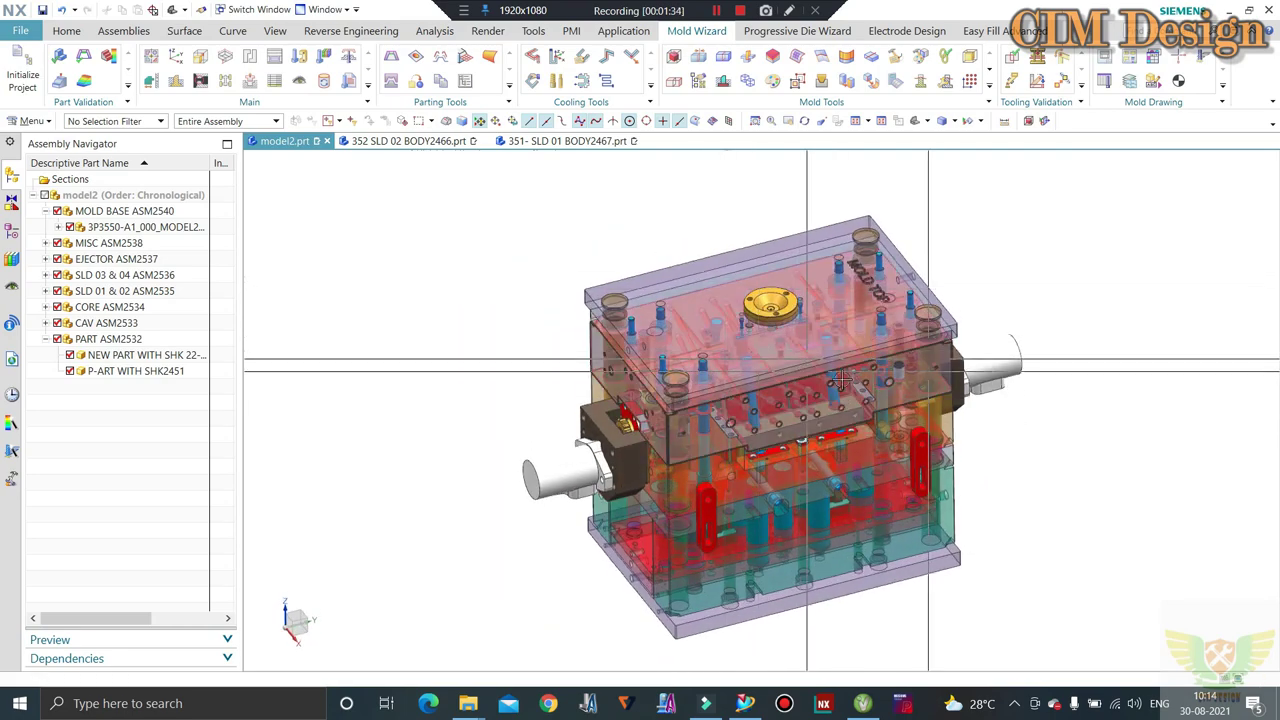
scroll(845, 380, down, 2)
scroll(845, 380, up, 1)
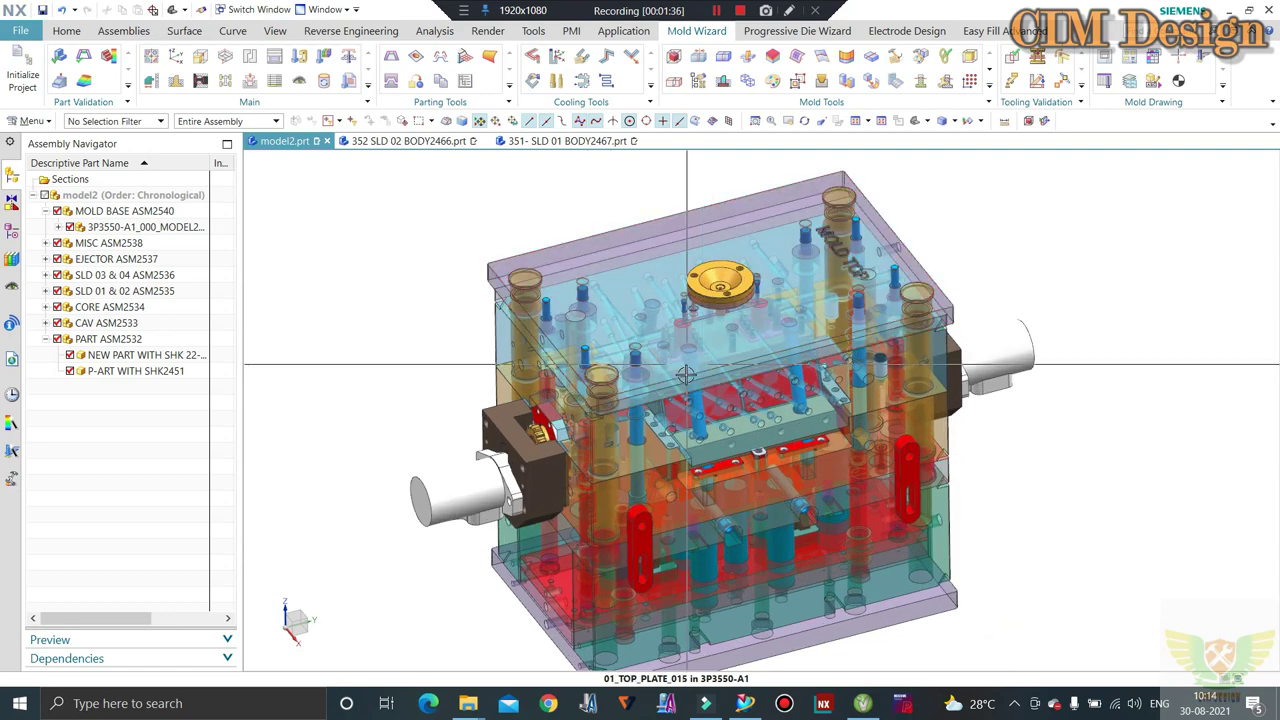
click(902, 705)
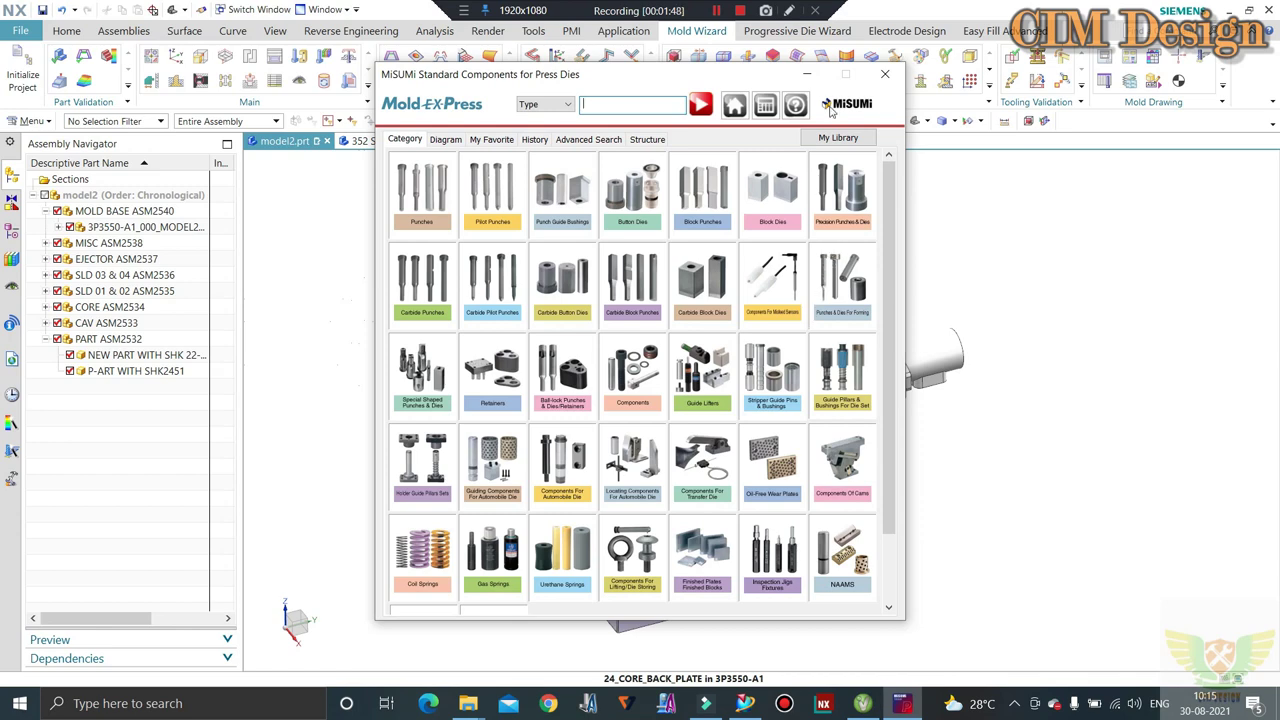
click(806, 74)
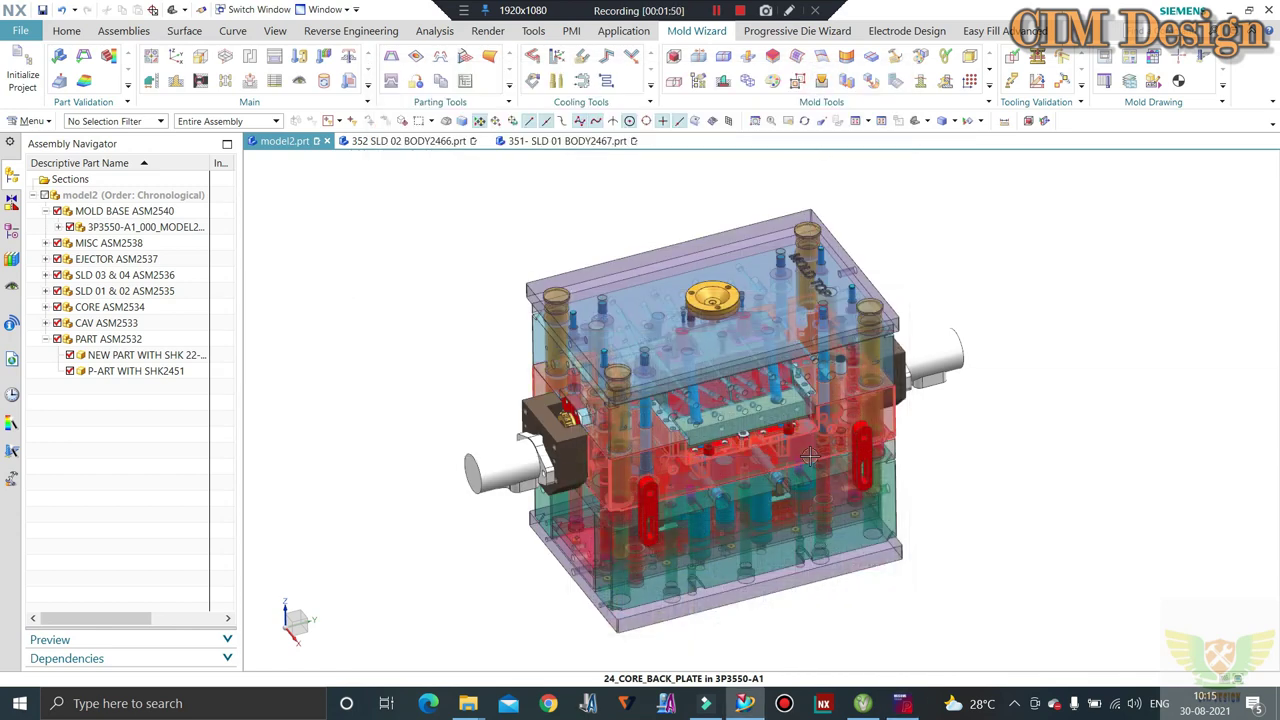
scroll(810, 456, up, 2)
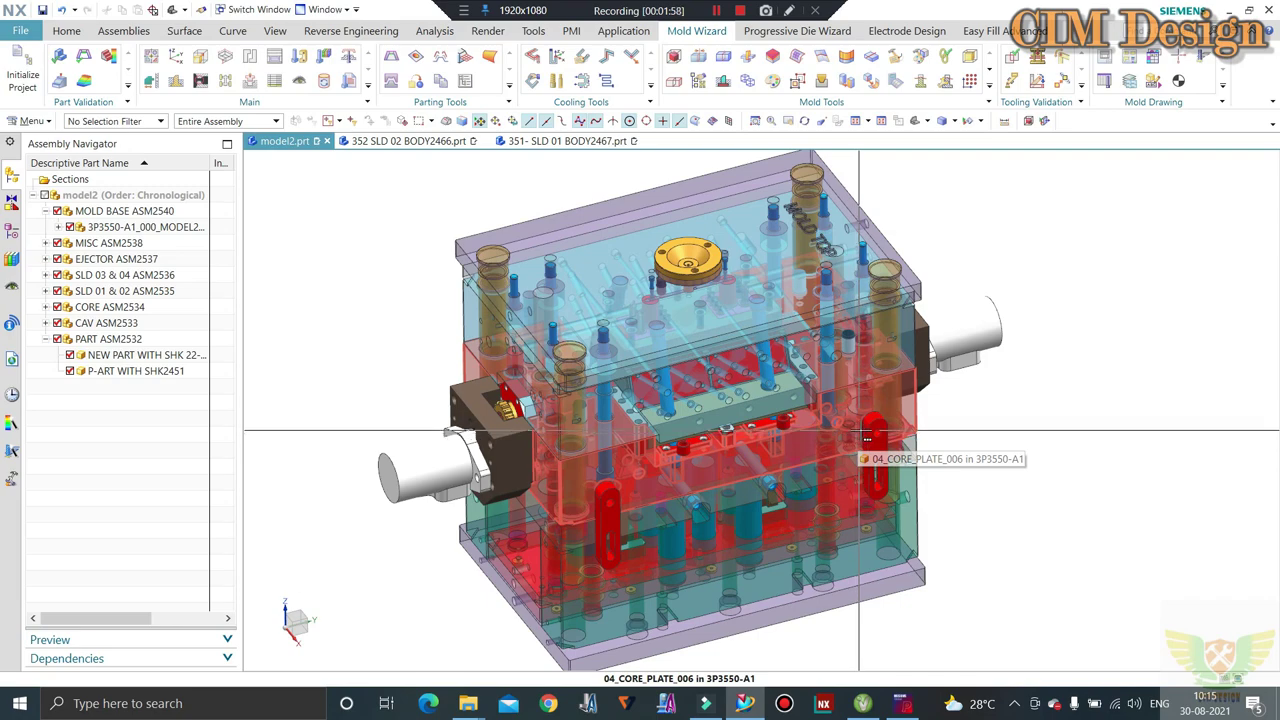
click(862, 436)
middle_drag(825, 452, 785, 410)
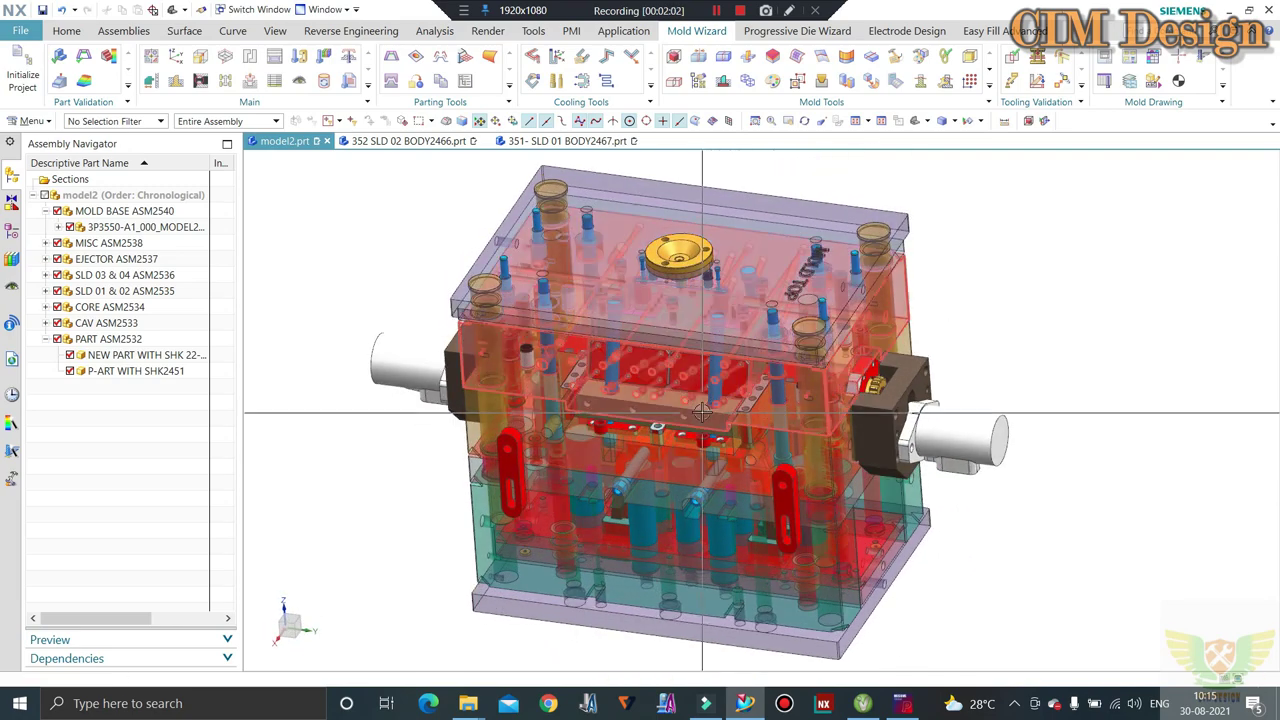
mouse_move(785, 410)
middle_down()
mouse_move(612, 362)
mouse_move(938, 315)
middle_up()
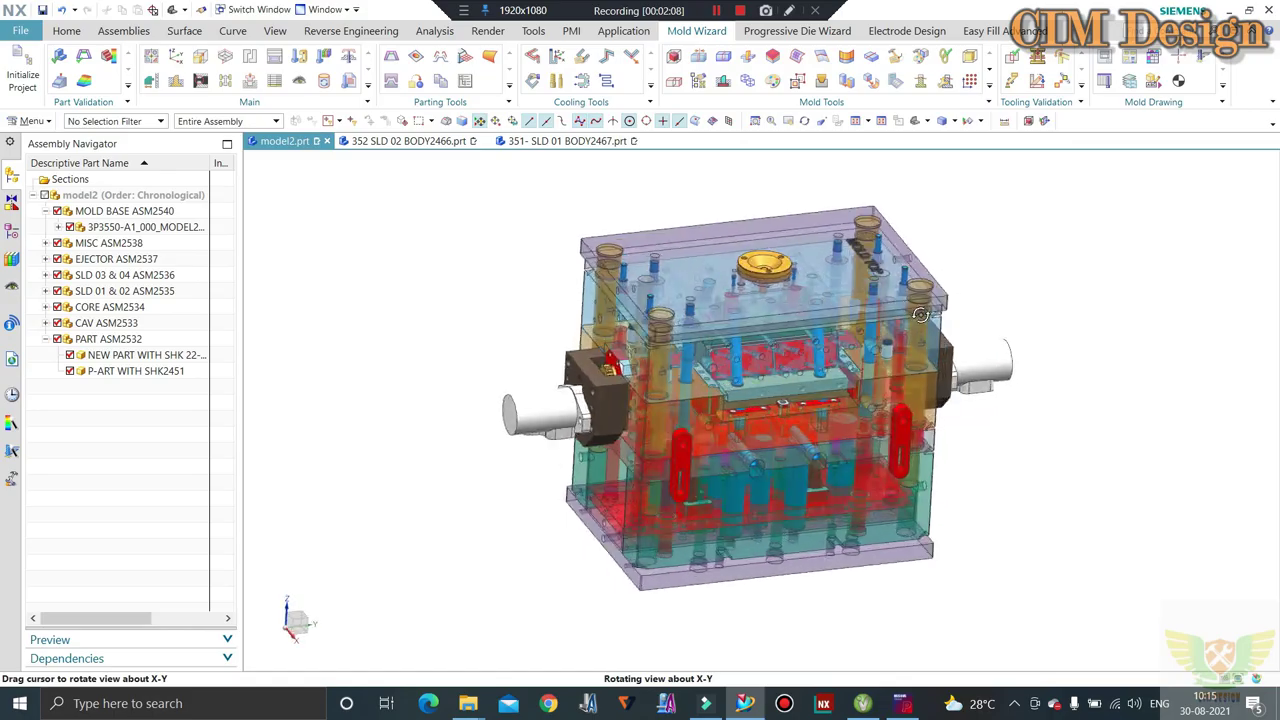
middle_drag(938, 315, 950, 336)
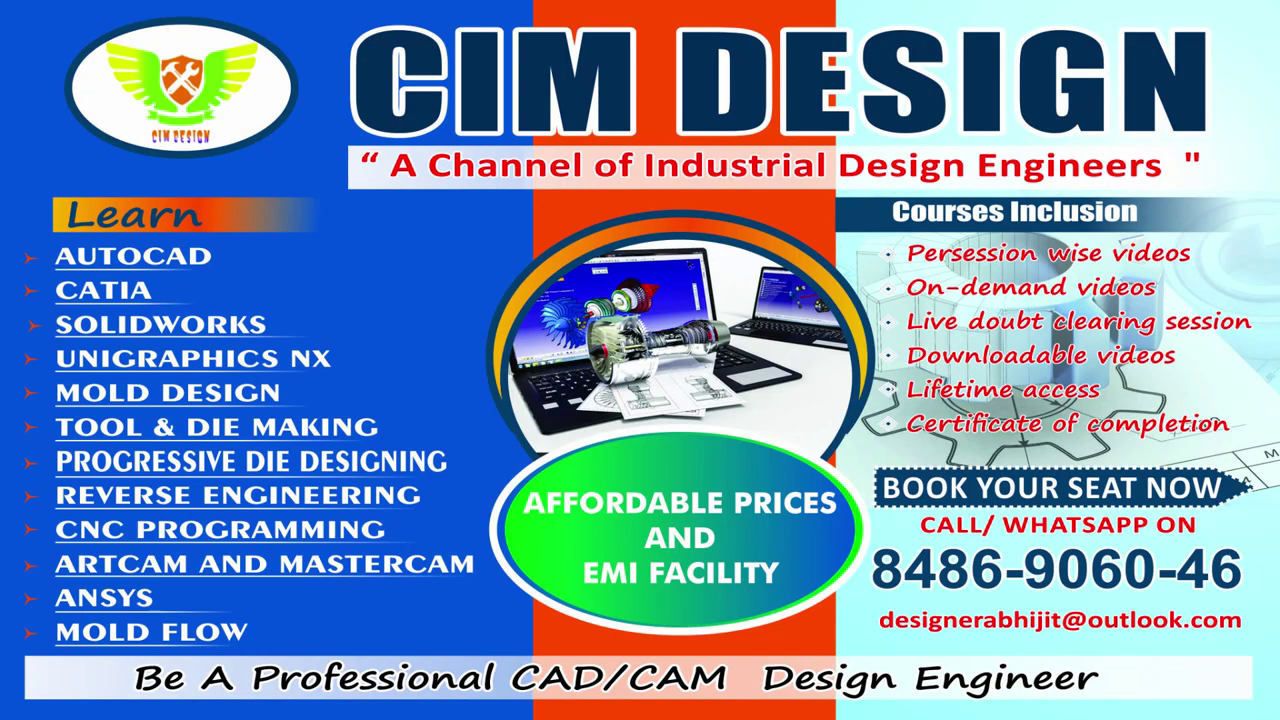